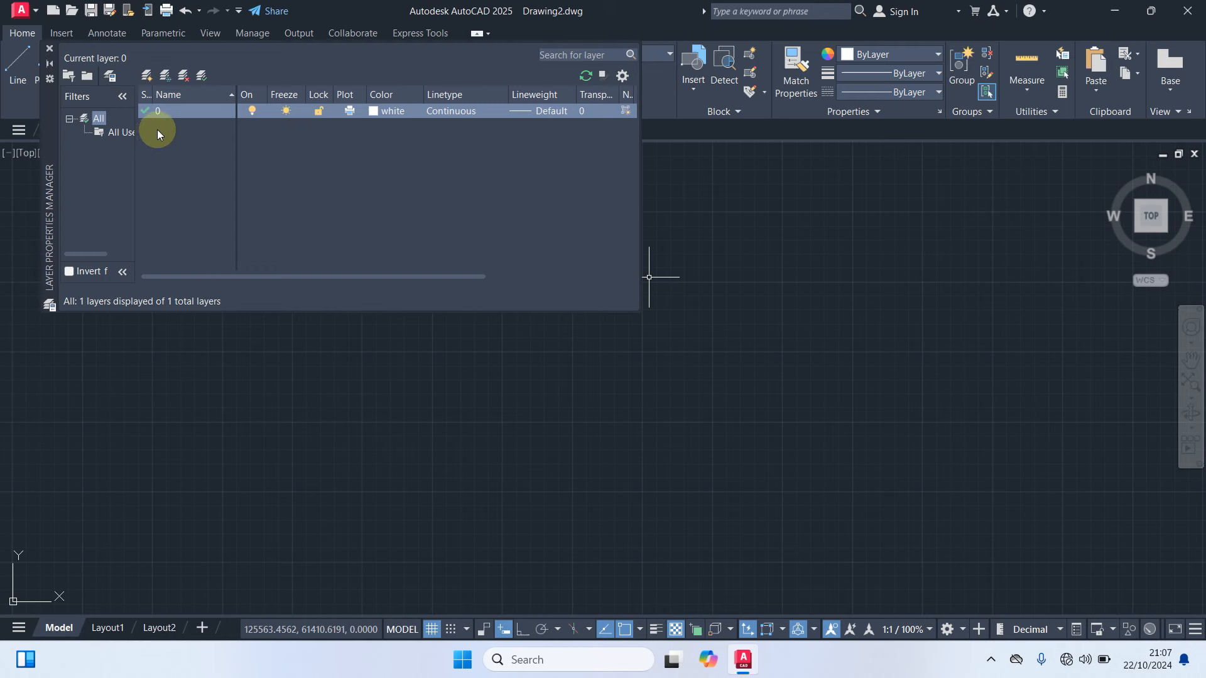
Create two new layers named Dimensi and Dinding
{"action": "right_click", "coordinate": [157, 129]}
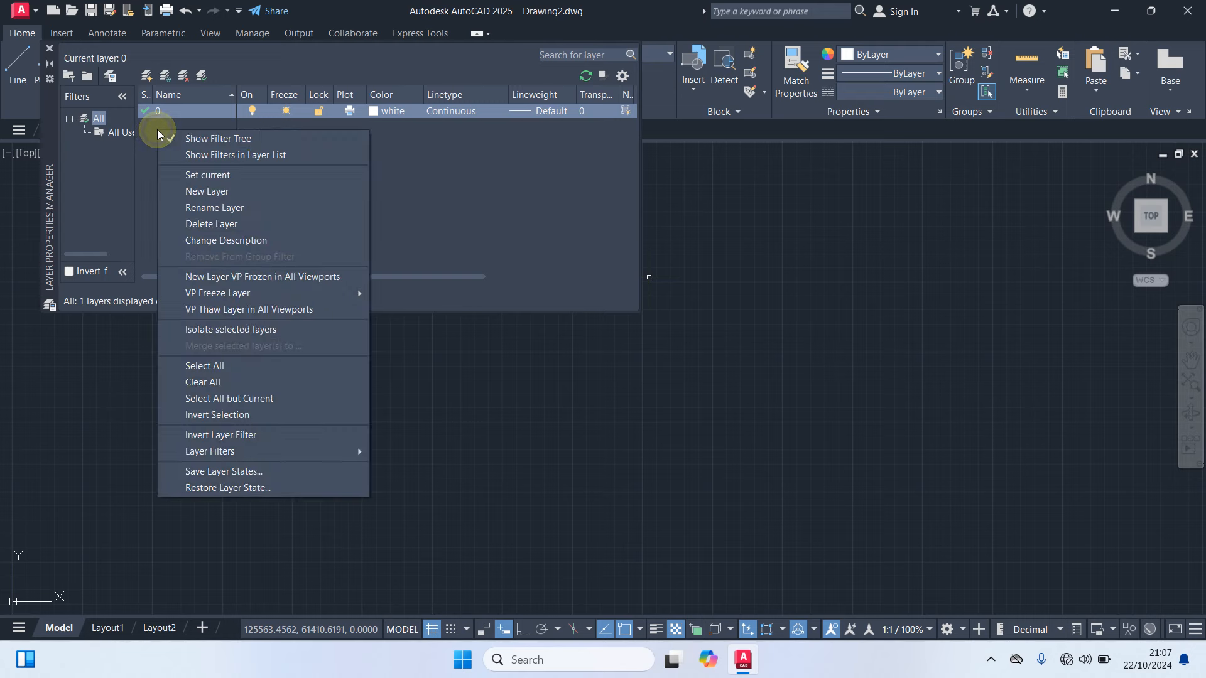
{"action": "left_click", "coordinate": [211, 190]}
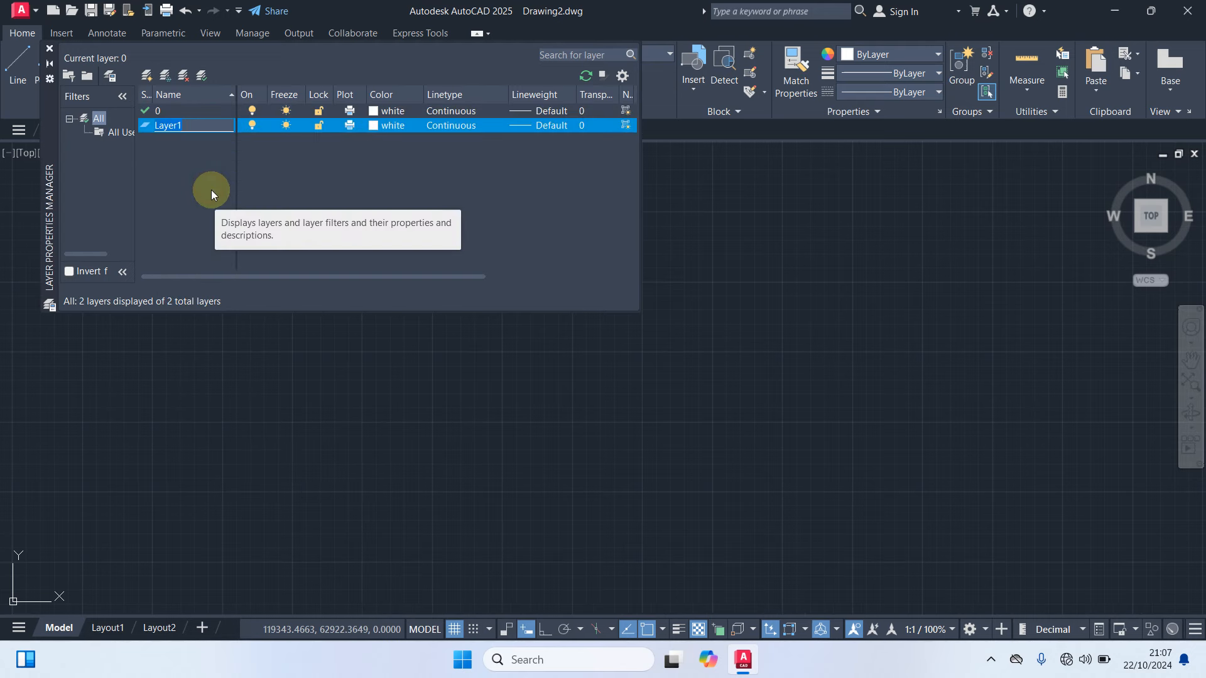
{"action": "type", "text": "Dimensi"}
{"action": "right_click", "coordinate": [172, 151]}
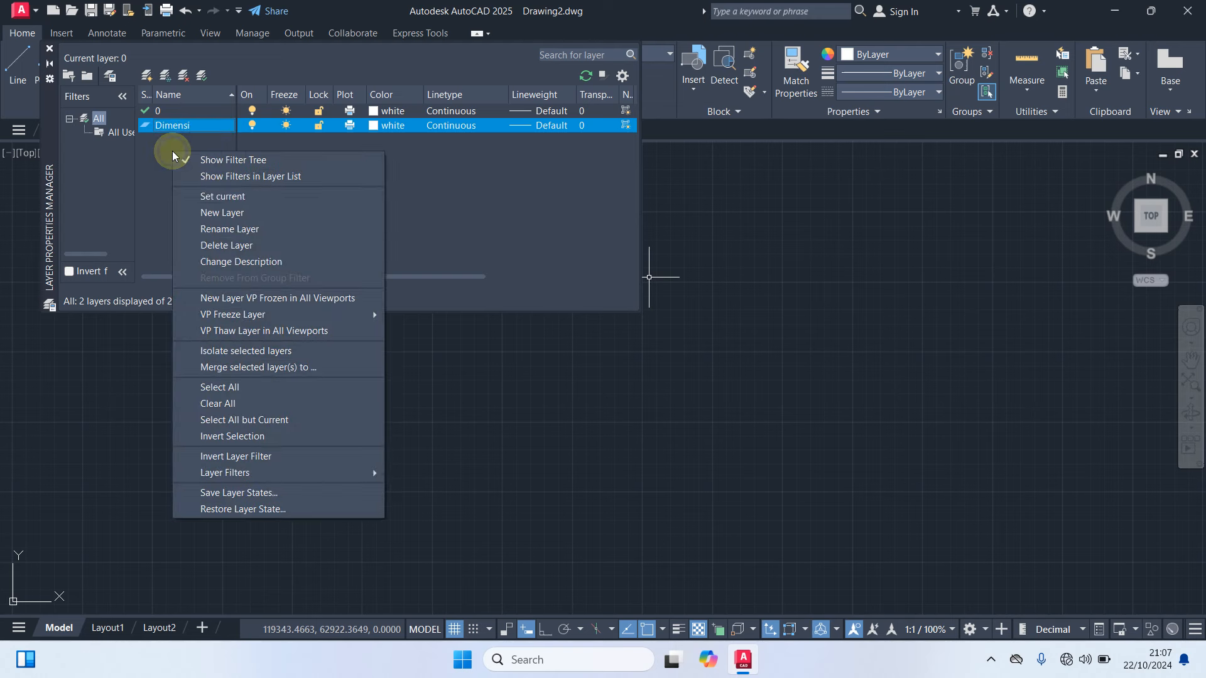
{"action": "left_click", "coordinate": [221, 213]}
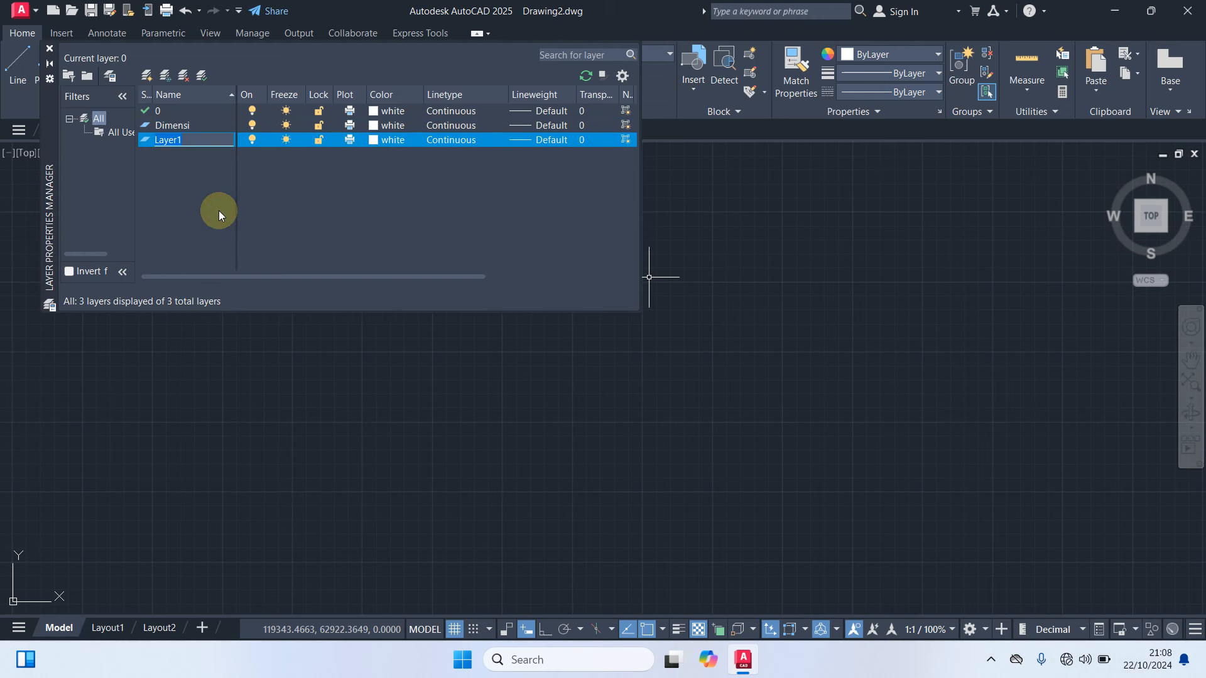
{"action": "type", "text": "Dinding"}
Add two more layers named Garis As and Garis Bantu
{"action": "right_click", "coordinate": [160, 161]}
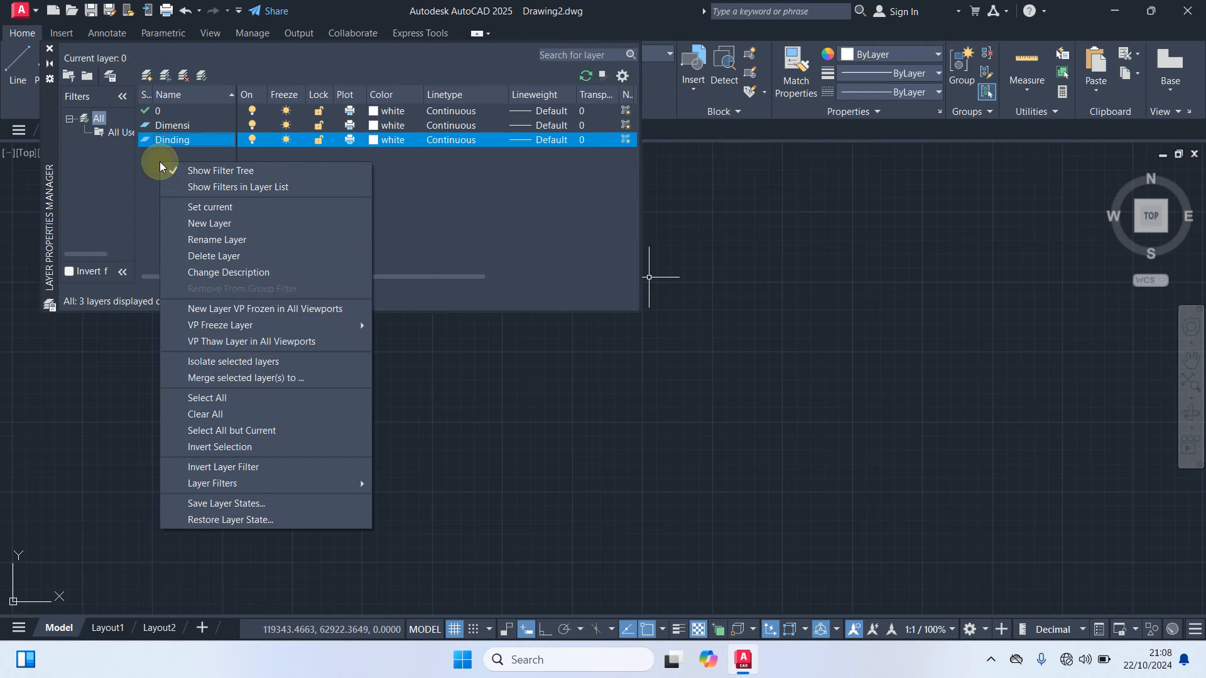
{"action": "left_click", "coordinate": [209, 223]}
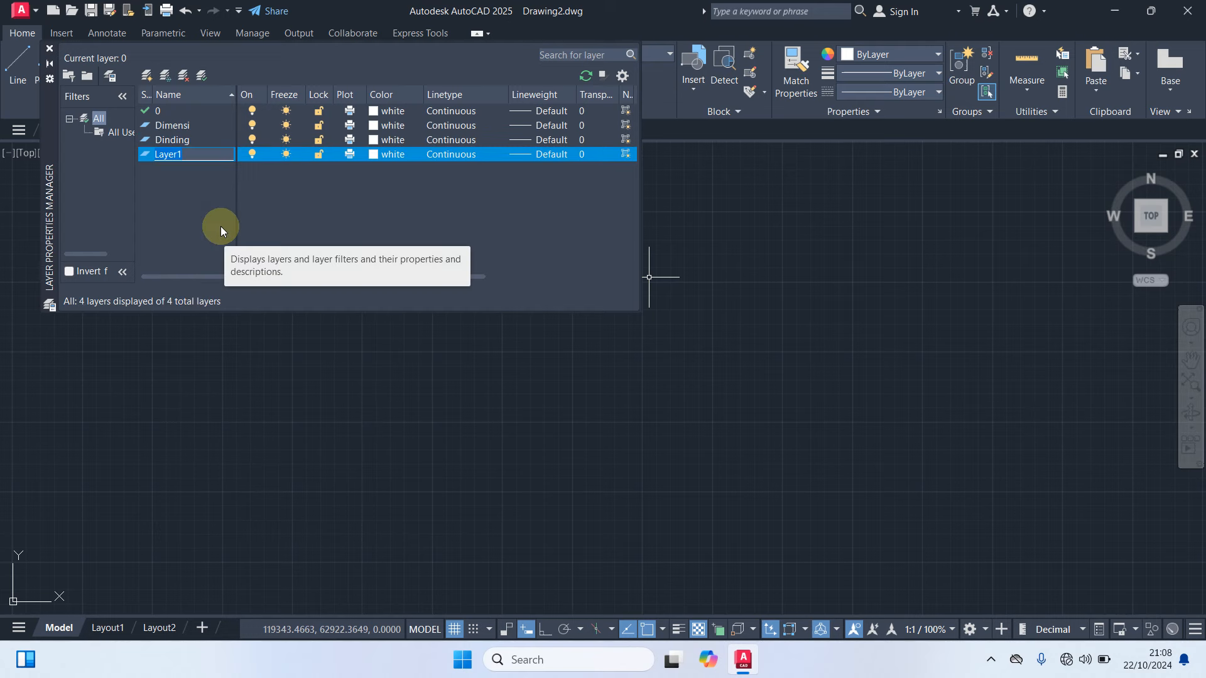
{"action": "type", "text": "Garis As"}
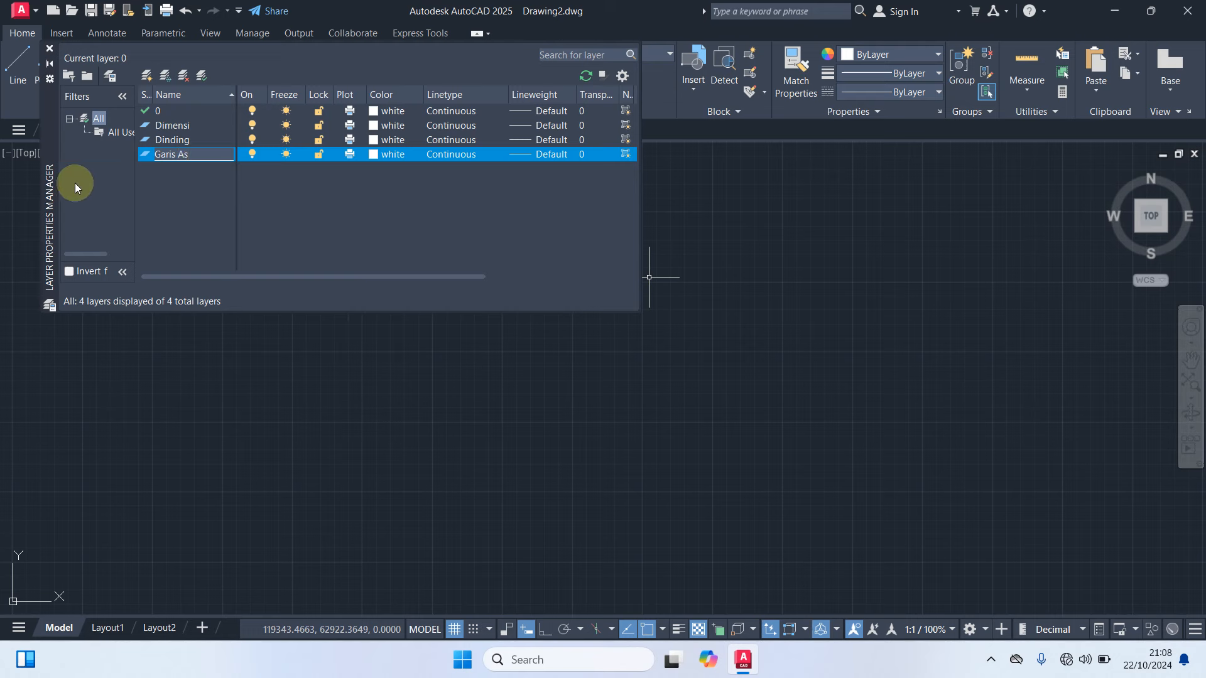
{"action": "right_click", "coordinate": [185, 186]}
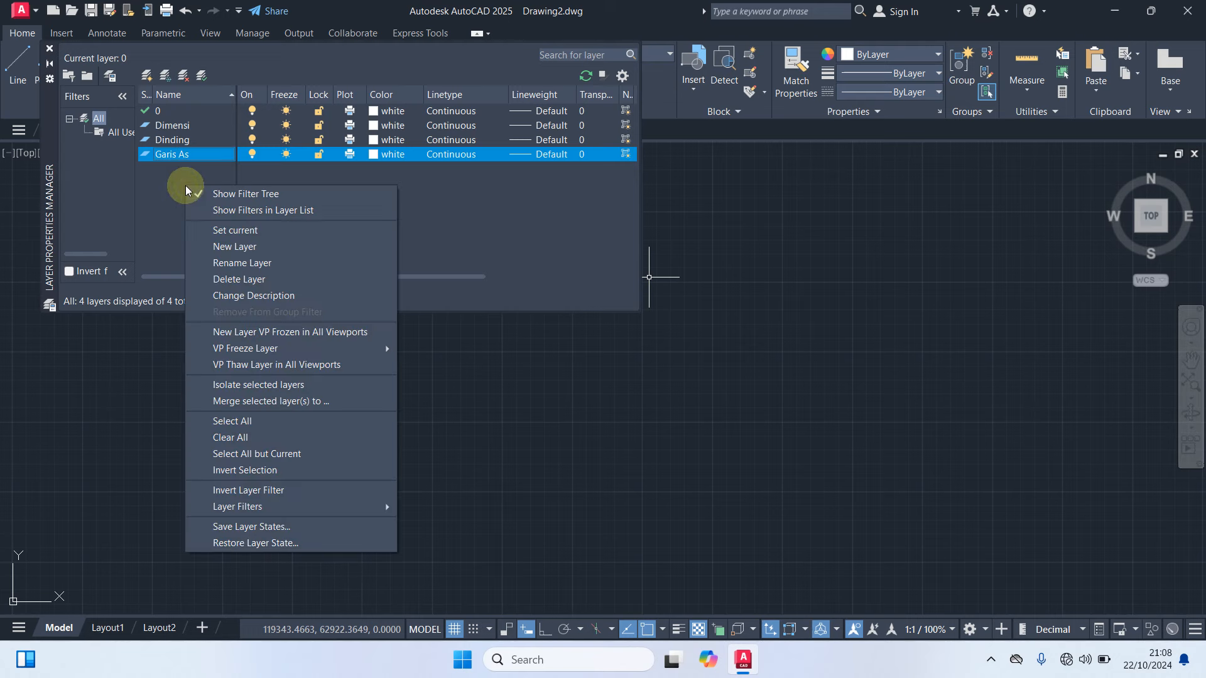
{"action": "left_click", "coordinate": [229, 246]}
{"action": "type", "text": "Garis Bantu"}
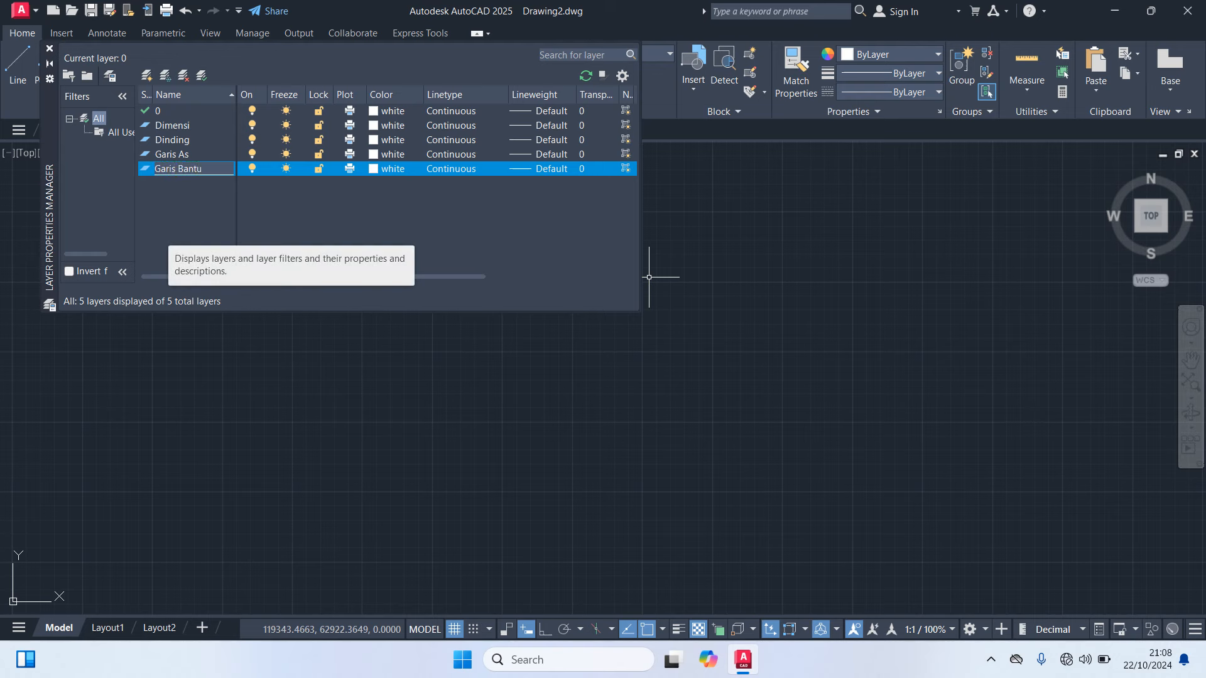
Add the layers Kolom and Pintu & Jendela to the layer list
{"action": "right_click", "coordinate": [184, 201]}
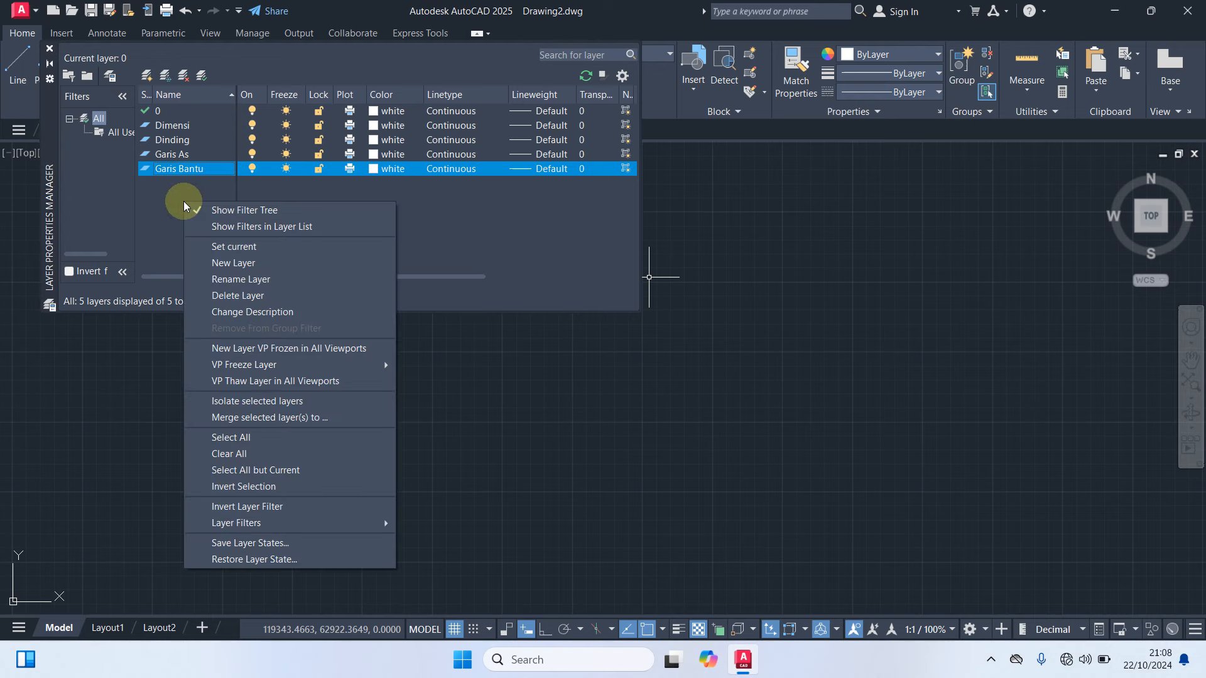
{"action": "left_click", "coordinate": [233, 263]}
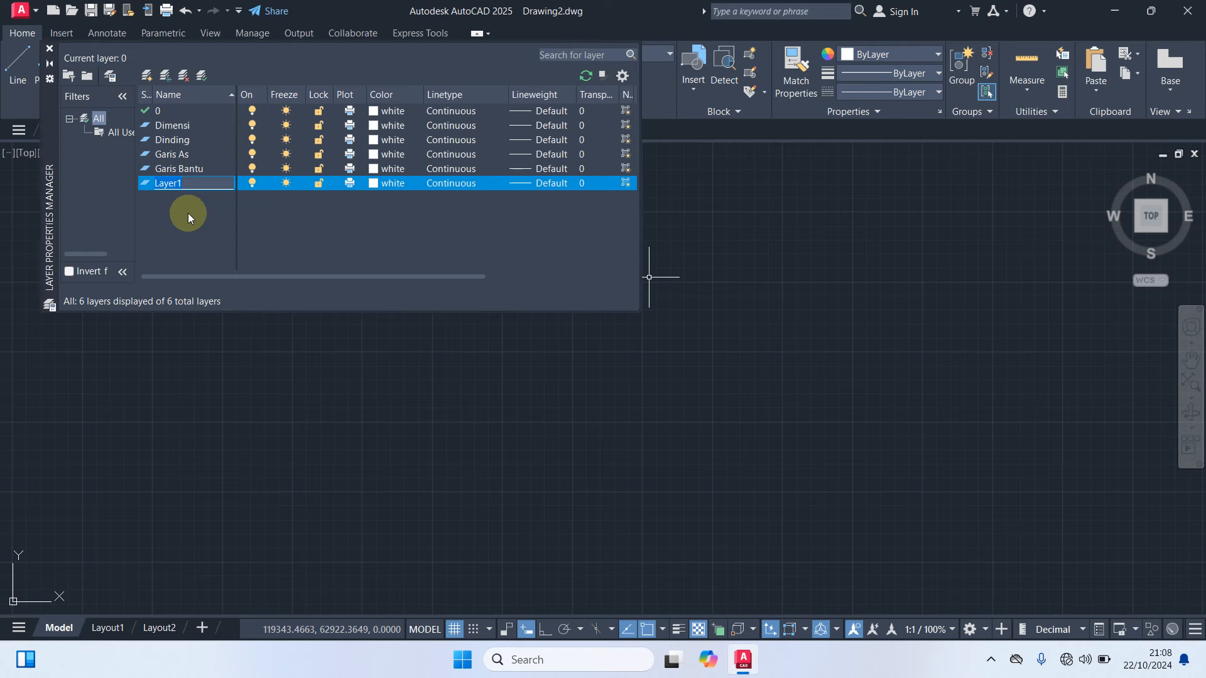
{"action": "type", "text": "Kolo"}
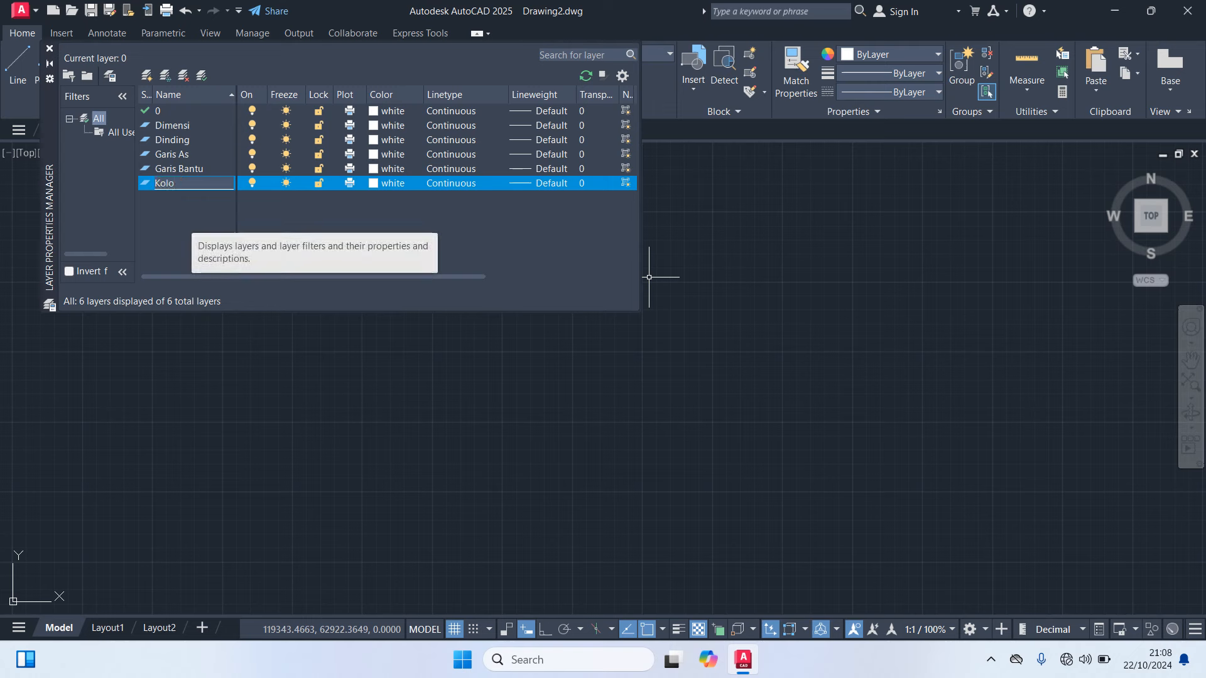
{"action": "type", "text": "m"}
{"action": "right_click", "coordinate": [168, 214]}
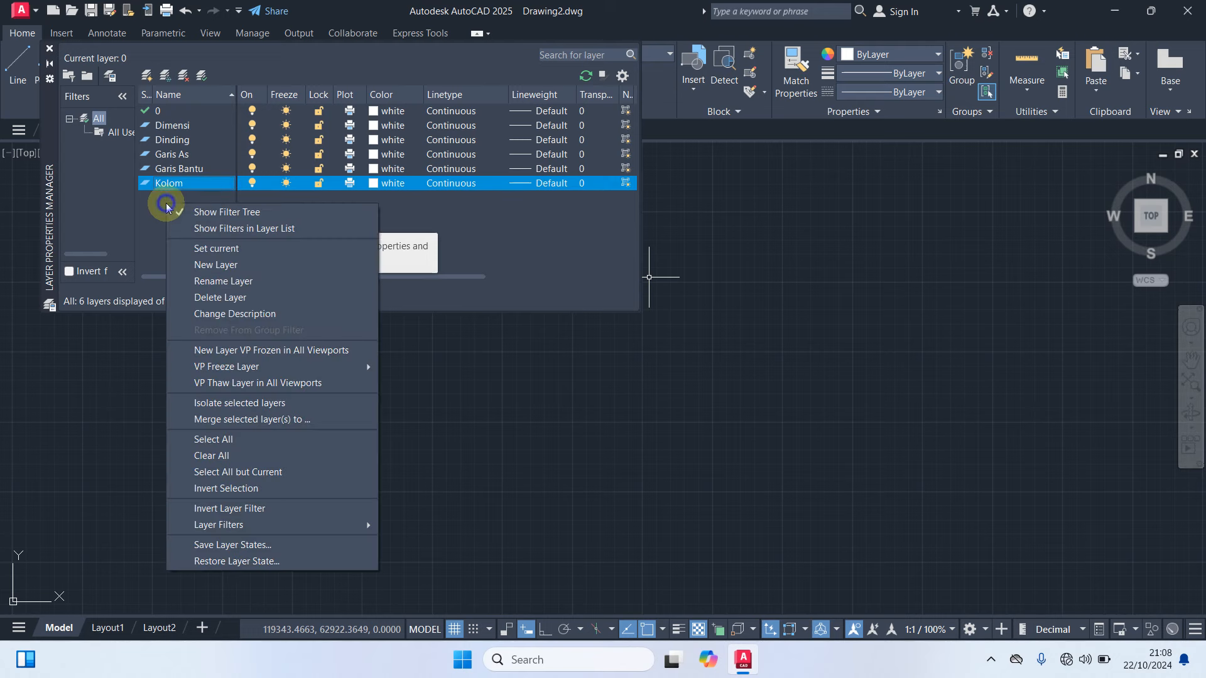
{"action": "left_click", "coordinate": [210, 260]}
{"action": "type", "text": "Pintu & J"}
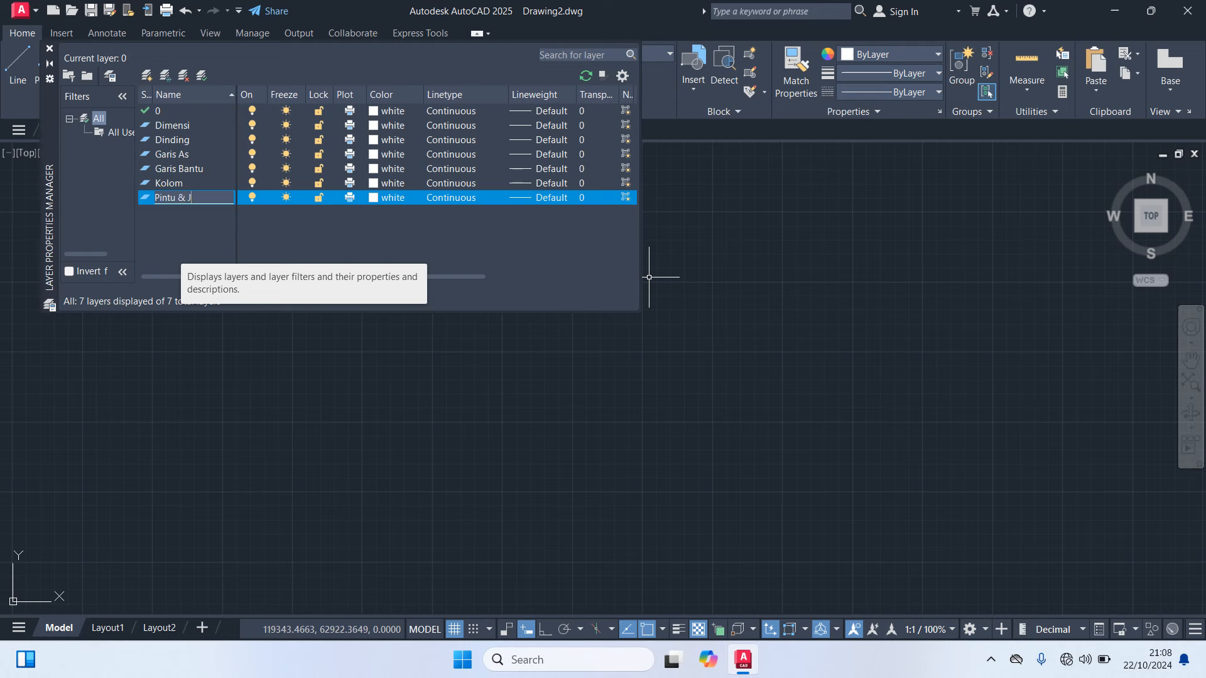
{"action": "type", "text": "endela"}
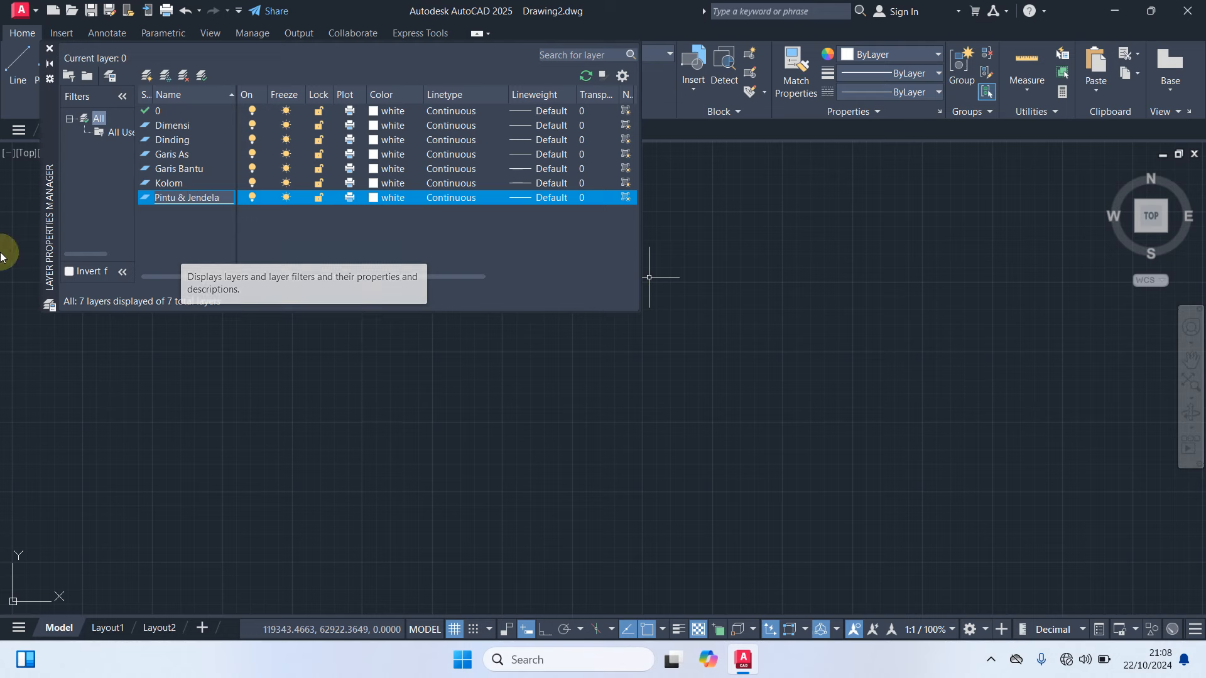
Create a new layer named Teks
{"action": "right_click", "coordinate": [179, 225]}
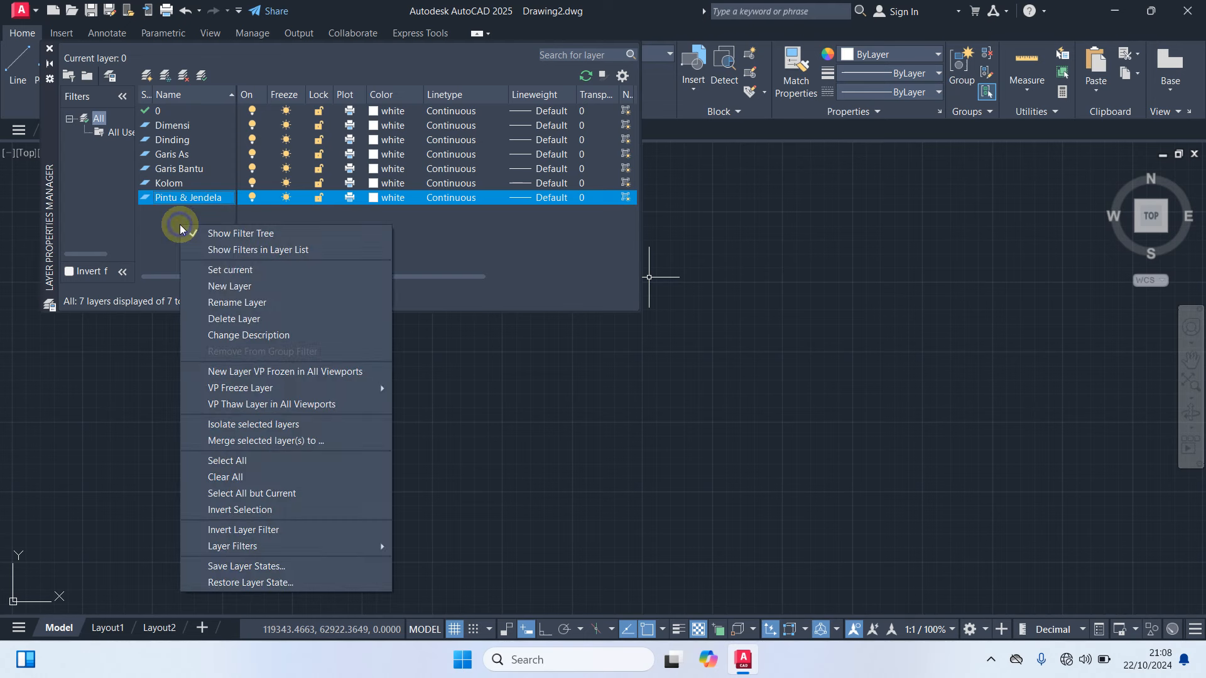
{"action": "left_click", "coordinate": [236, 288]}
{"action": "type", "text": "Teks"}
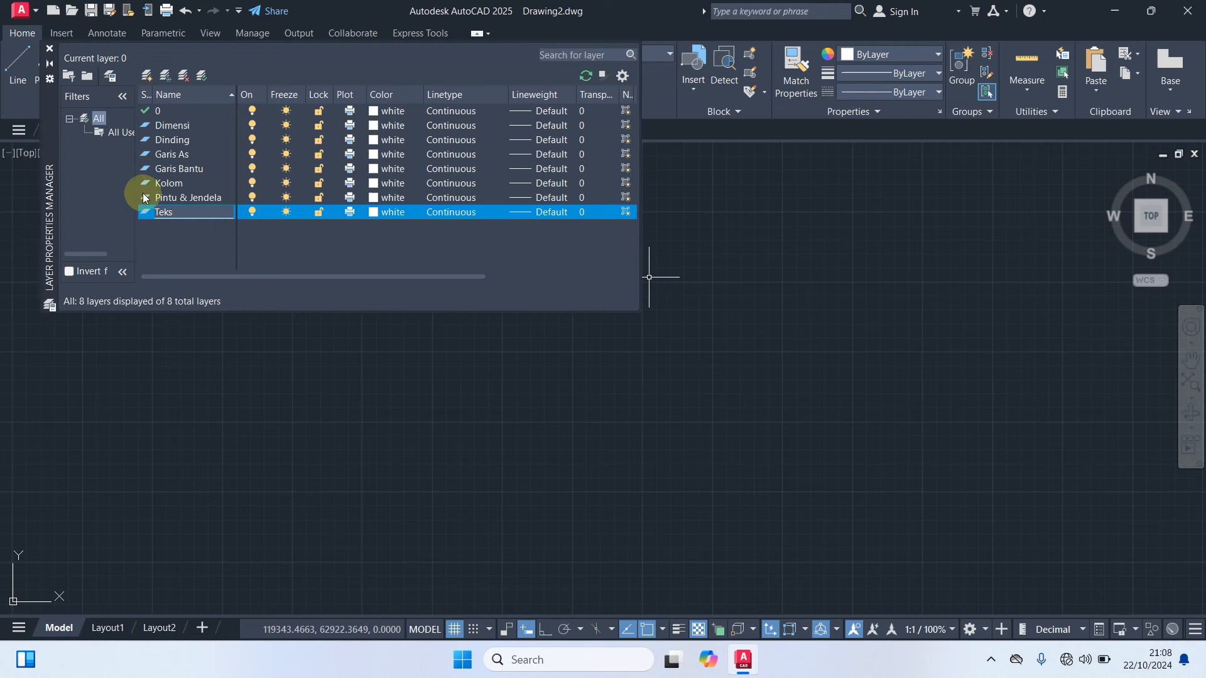
Set the color of the Garis As layer to red
{"action": "left_click", "coordinate": [172, 152]}
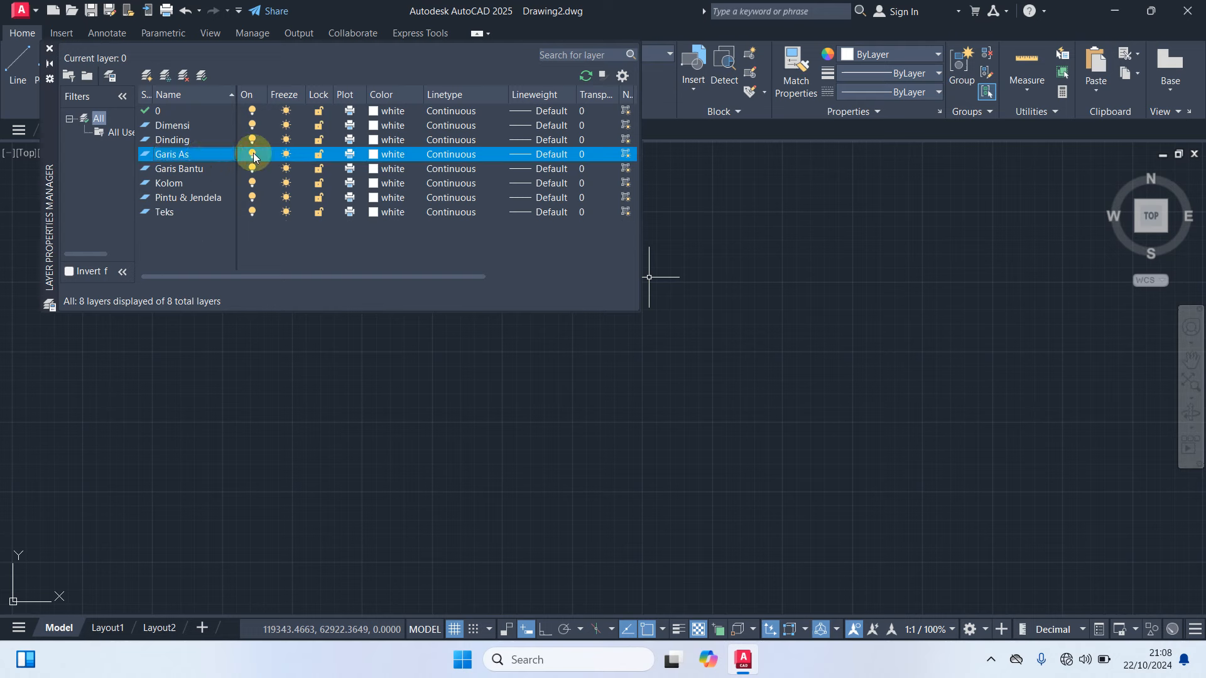
{"action": "left_click", "coordinate": [374, 154]}
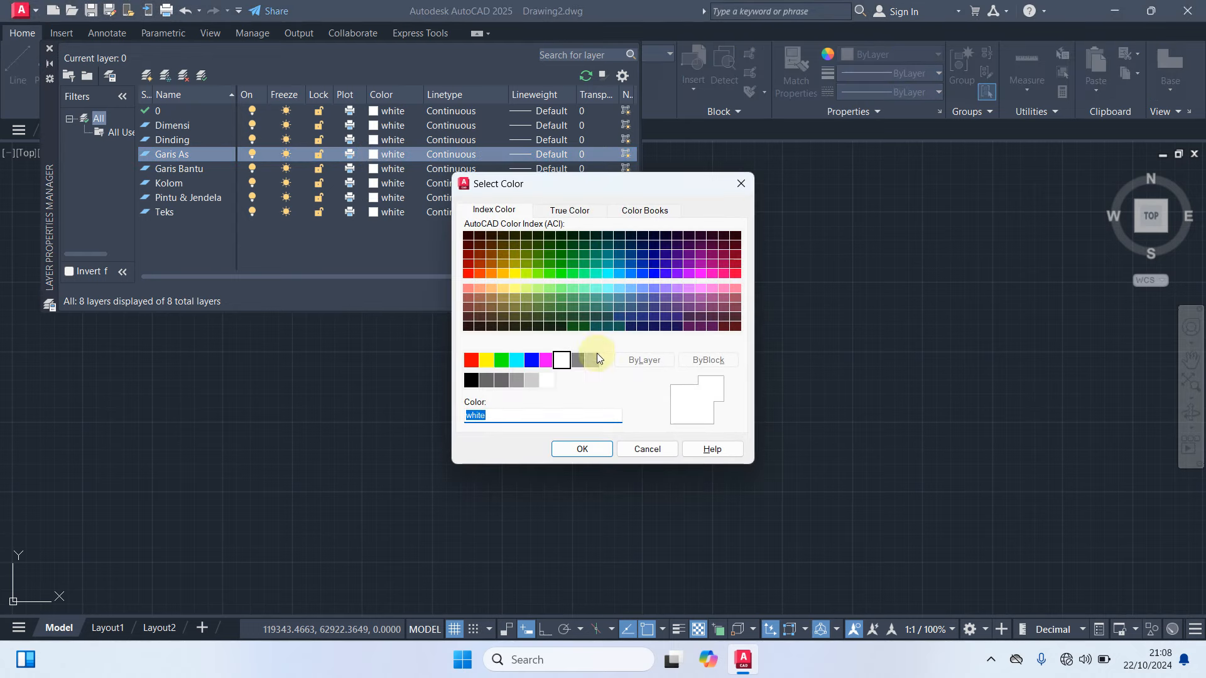
{"action": "left_click", "coordinate": [471, 359]}
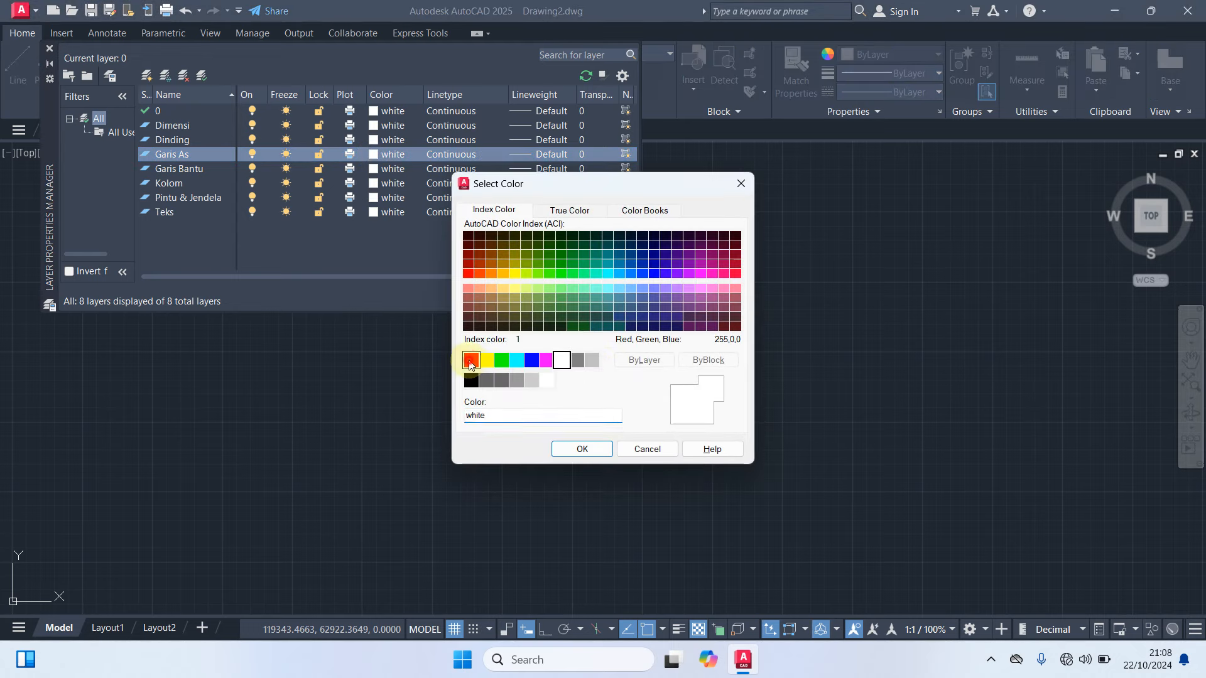
{"action": "left_click", "coordinate": [586, 450]}
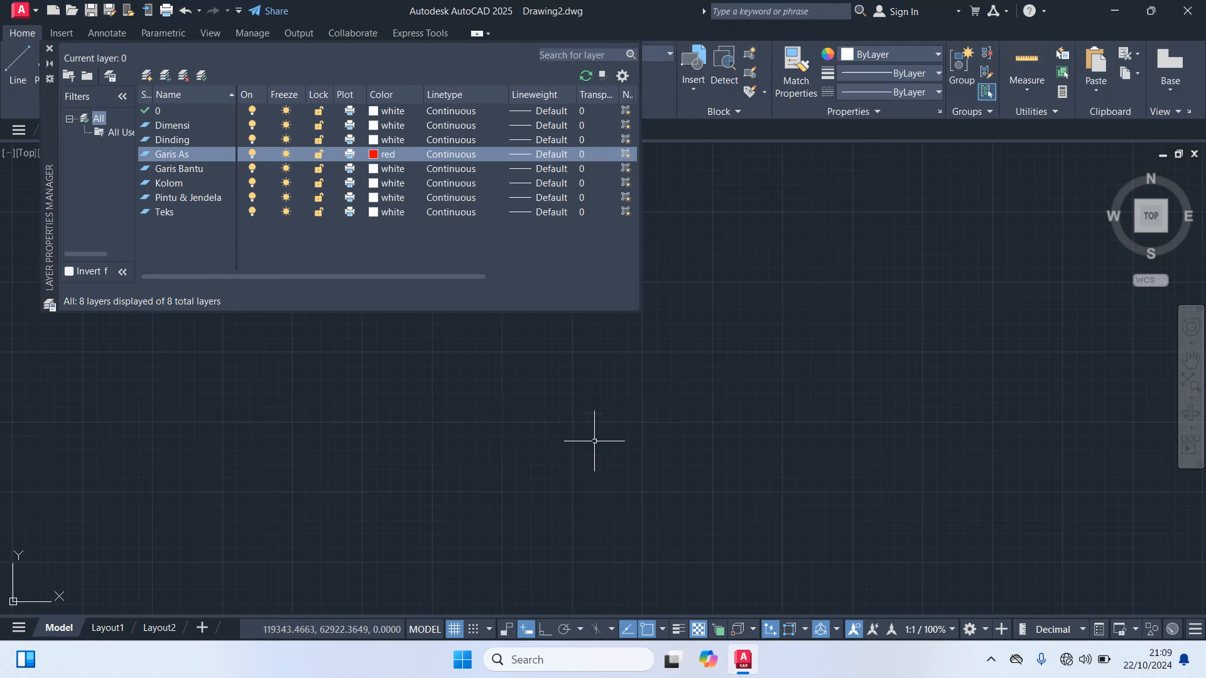
Load the ACAD_ISO02W100 ISO dash linetype and assign it to the Garis As layer
{"action": "left_click", "coordinate": [449, 157]}
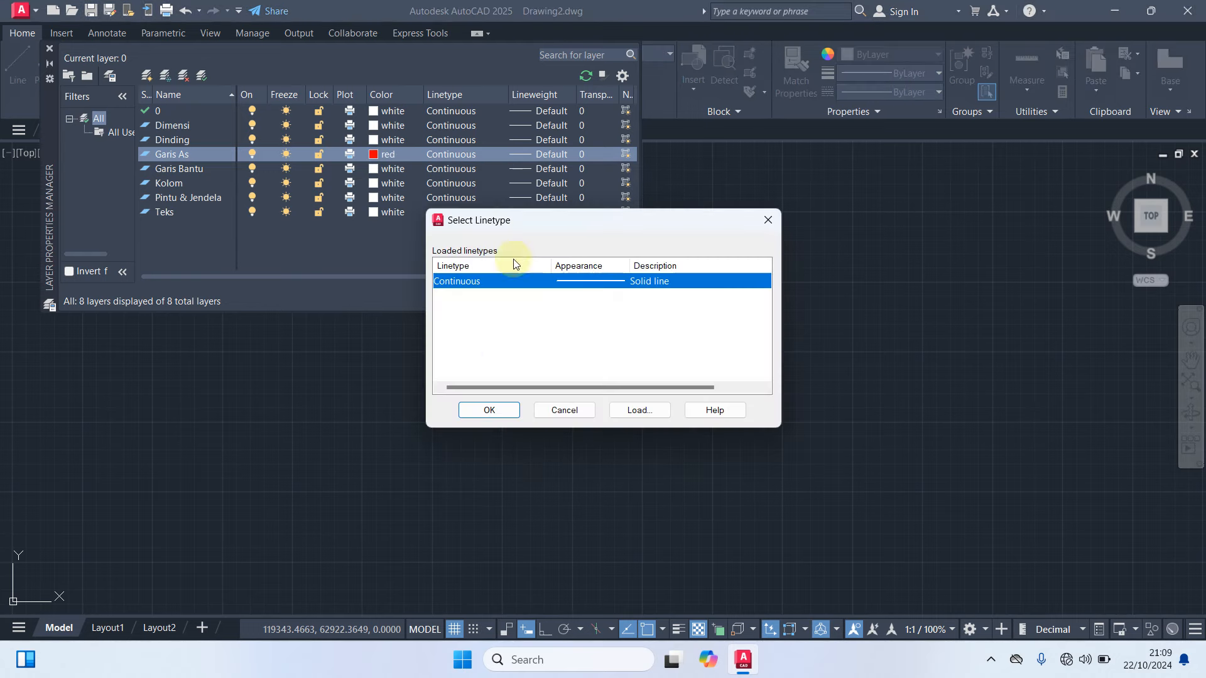
{"action": "left_click", "coordinate": [640, 410]}
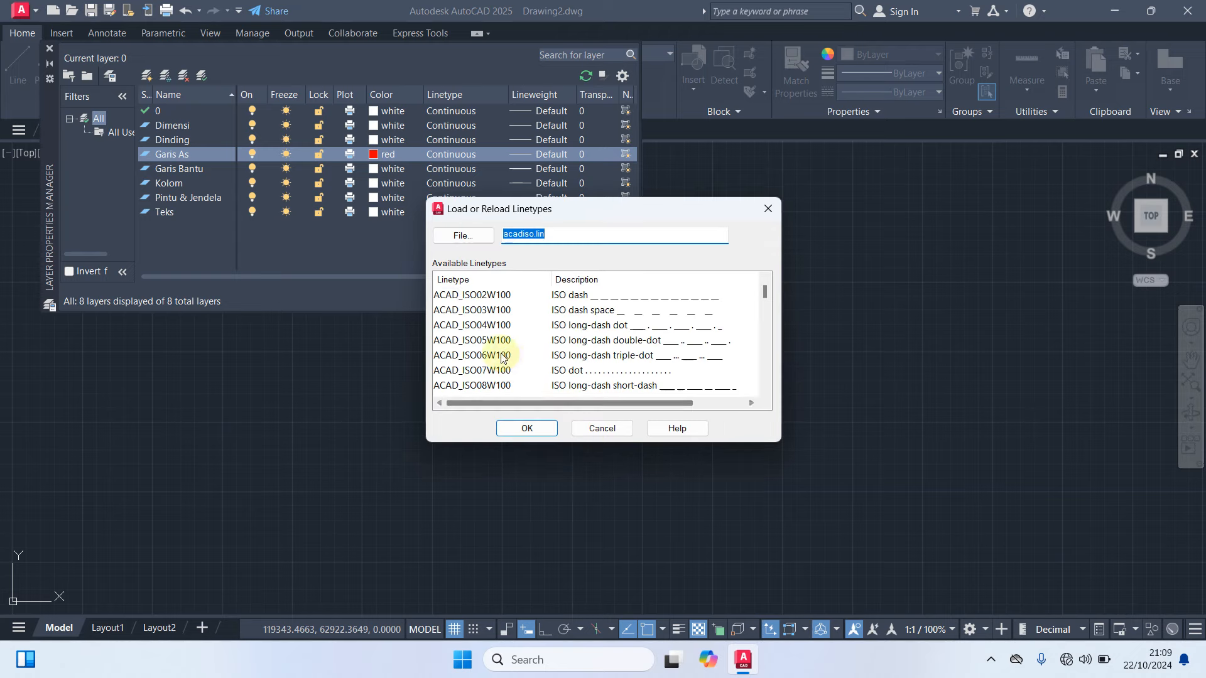
{"action": "left_click", "coordinate": [471, 295]}
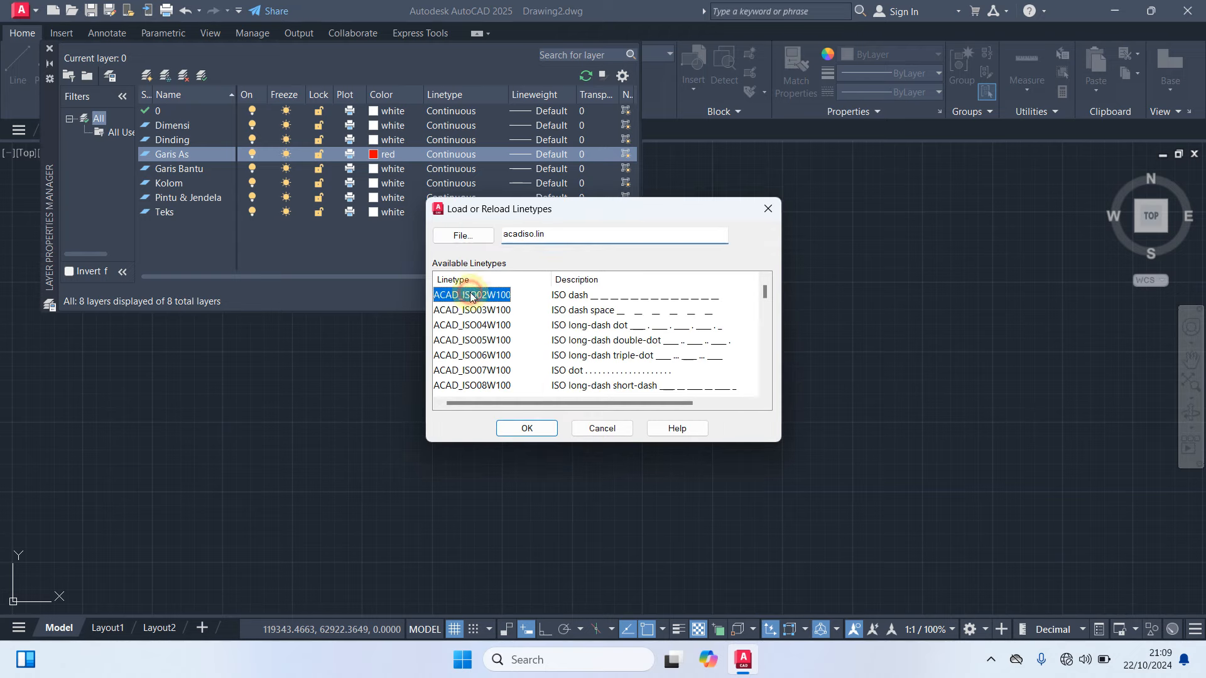
{"action": "left_click", "coordinate": [537, 428]}
{"action": "left_click", "coordinate": [504, 283]}
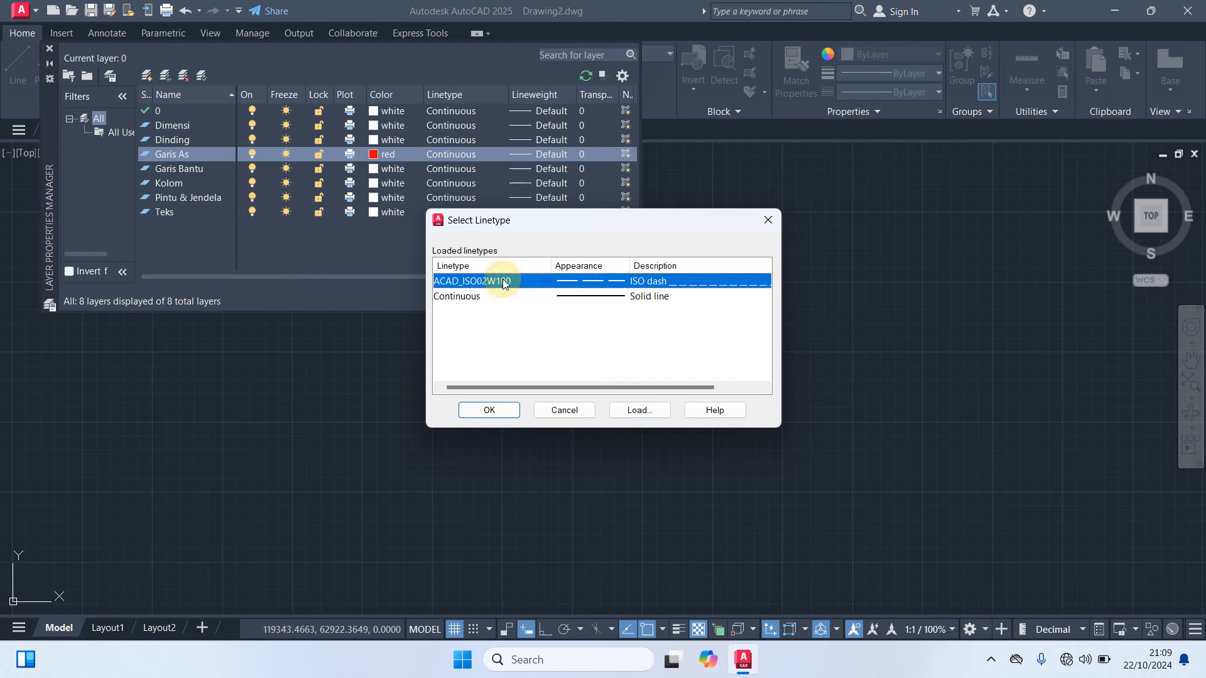
{"action": "left_click", "coordinate": [494, 412]}
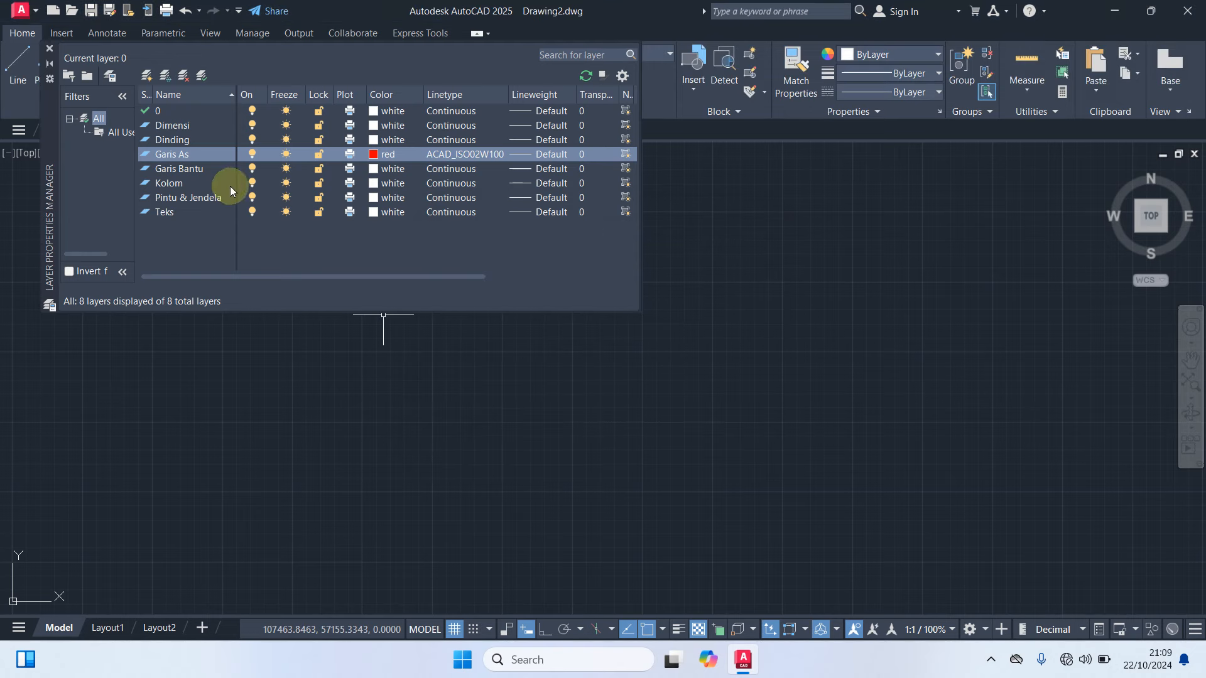
Set the color of the Kolom layer to cyan
{"action": "left_click", "coordinate": [169, 183]}
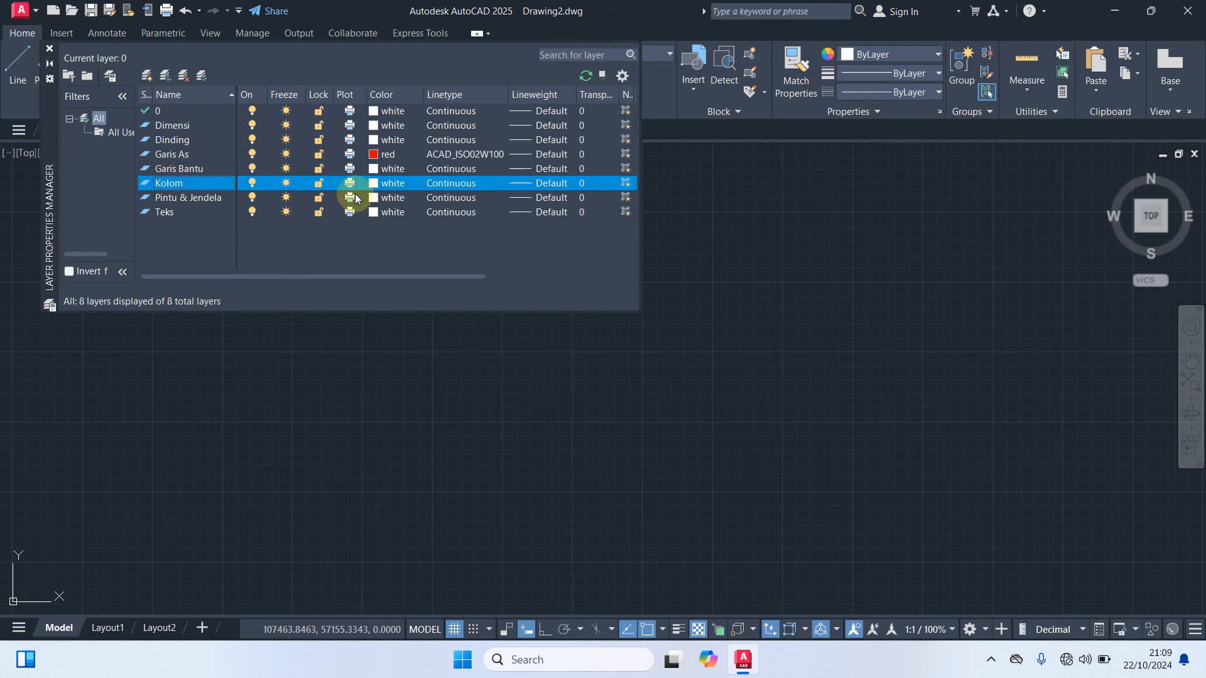
{"action": "left_click", "coordinate": [376, 183]}
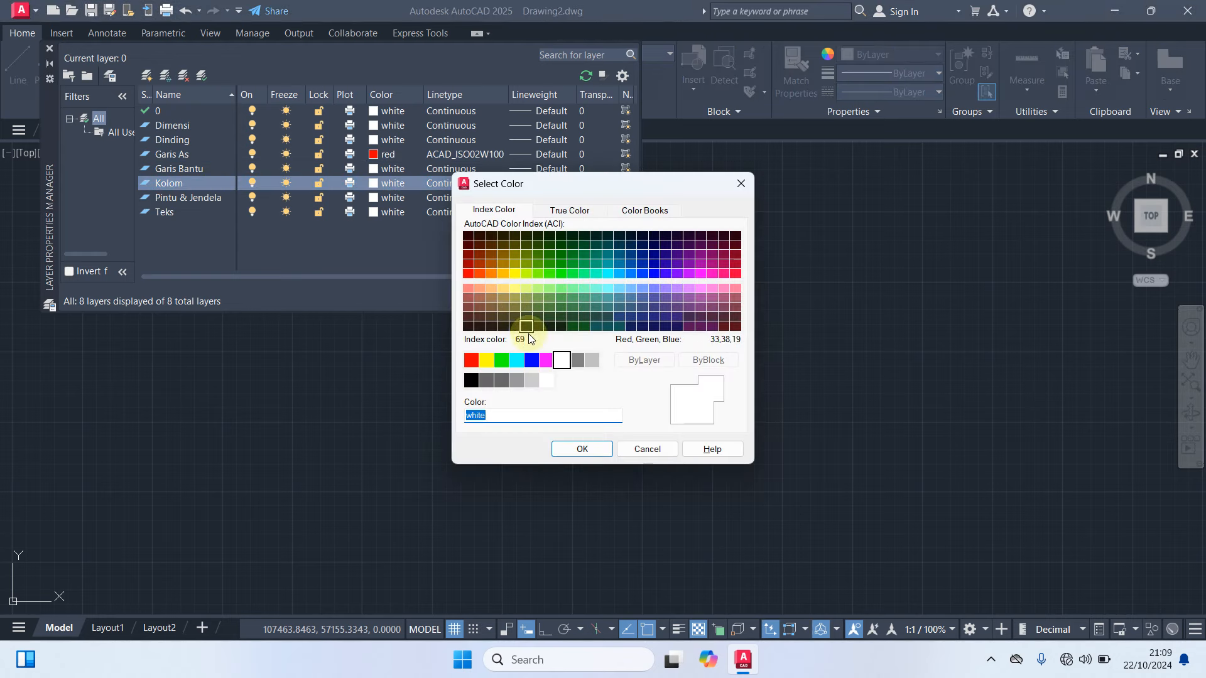
{"action": "left_click", "coordinate": [516, 360]}
{"action": "left_click", "coordinate": [582, 448]}
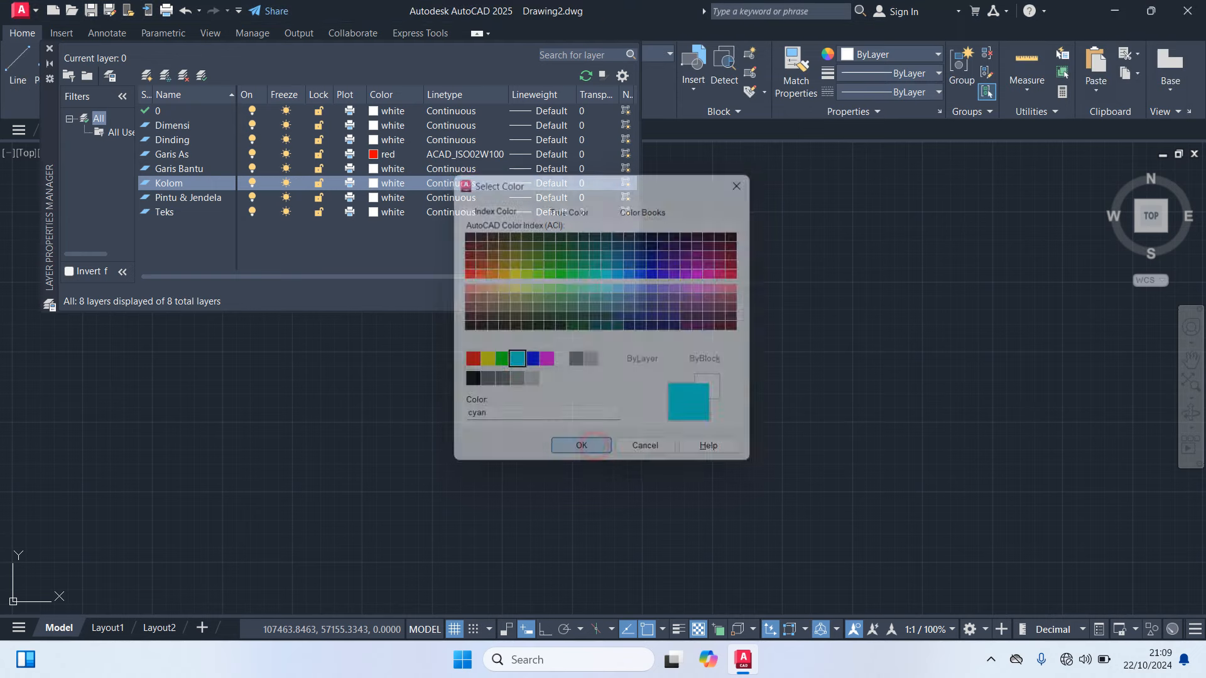
Set the color of the Pintu & Jendela layer to index color 61
{"action": "left_click", "coordinate": [179, 197]}
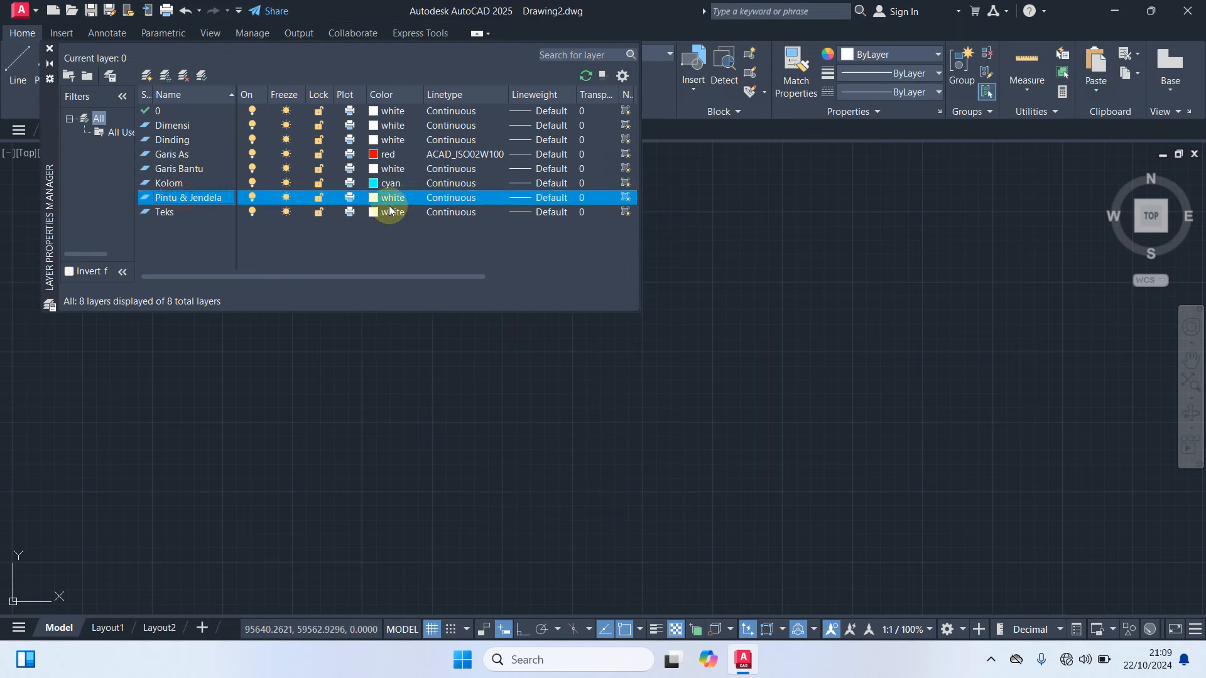
{"action": "left_click", "coordinate": [376, 199]}
{"action": "left_click", "coordinate": [526, 288]}
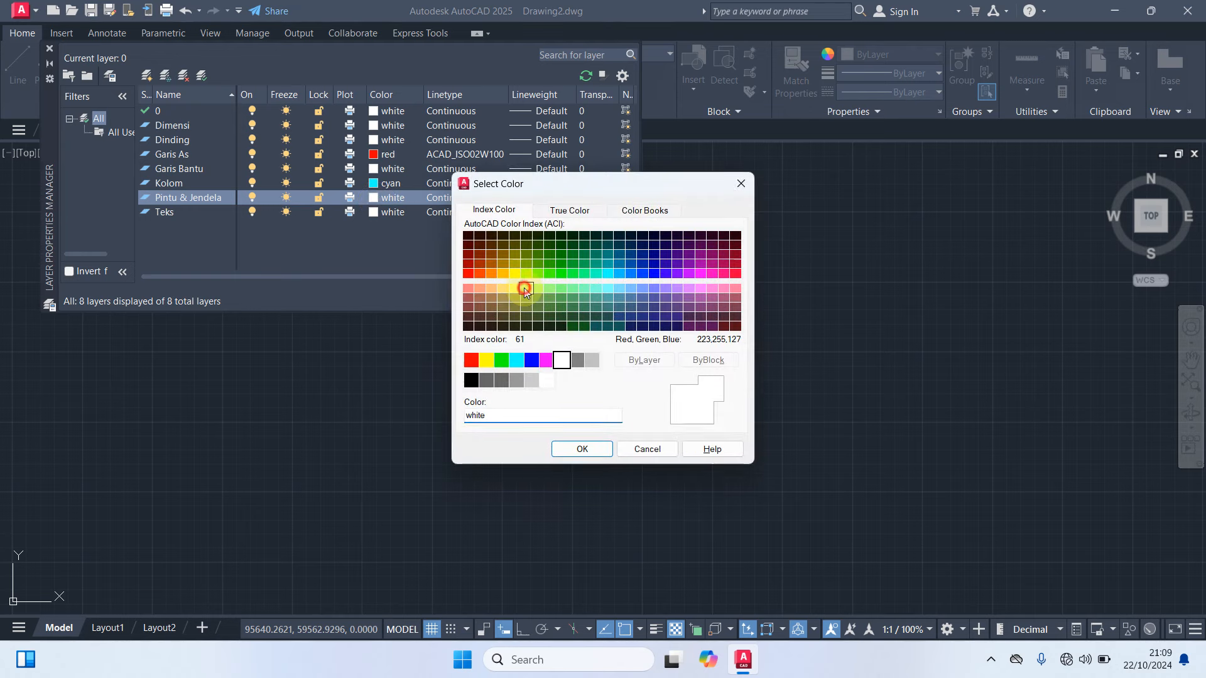
{"action": "left_click", "coordinate": [602, 448]}
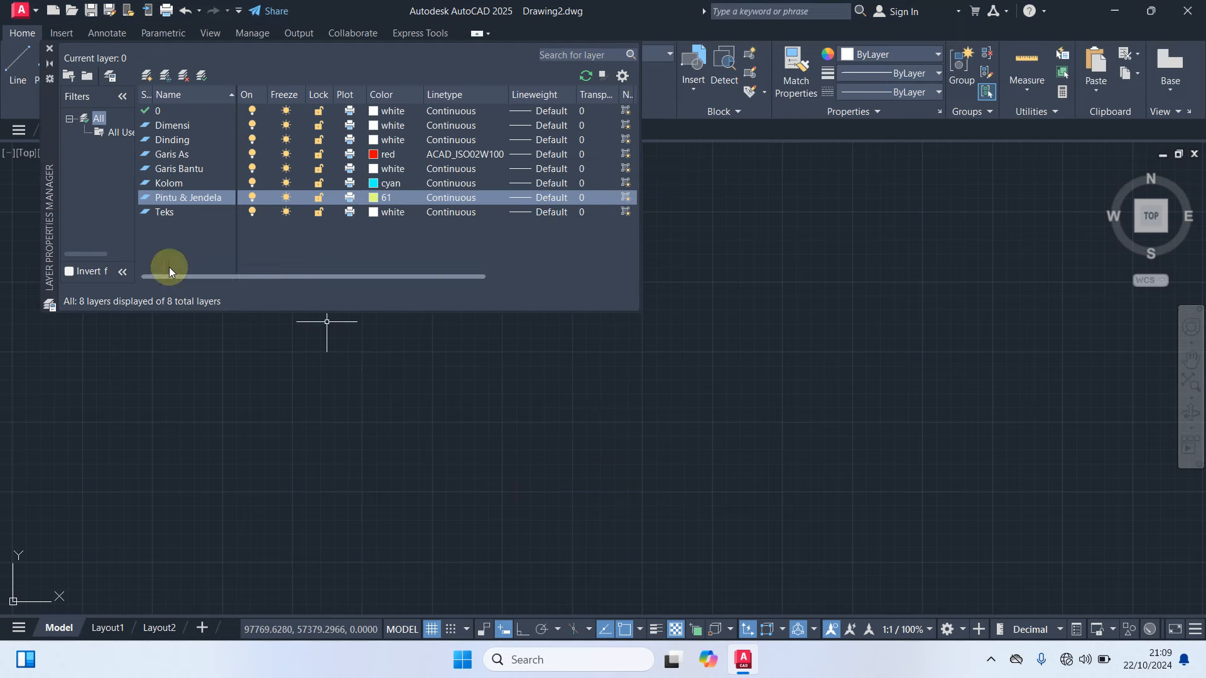
Close the layer manager and make Garis As the current layer
{"action": "left_click", "coordinate": [50, 48]}
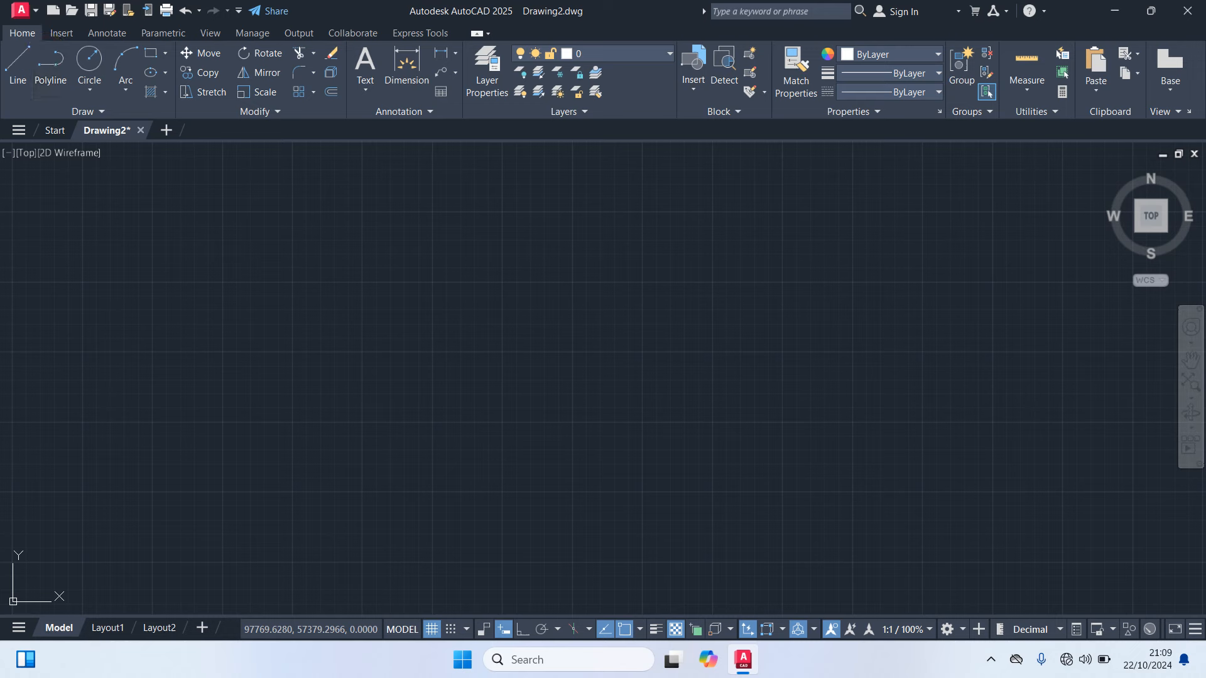
{"action": "left_click", "coordinate": [602, 59]}
{"action": "left_click", "coordinate": [579, 133]}
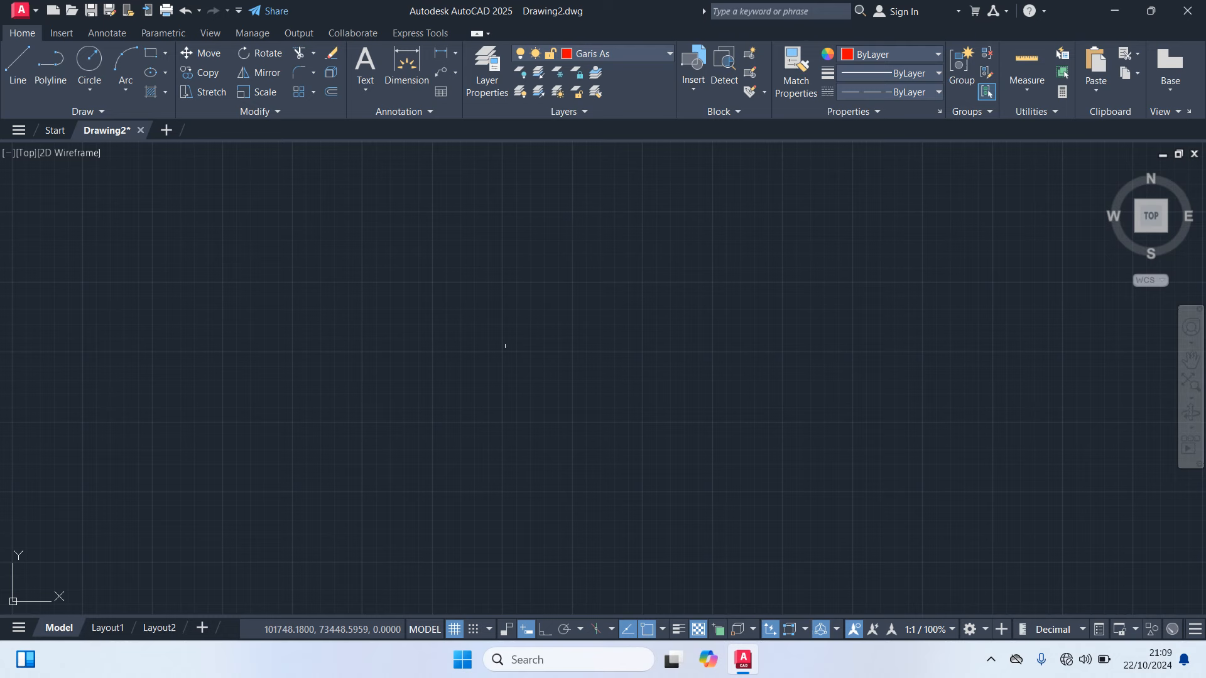
Draw a rectangle 700 wide and 900 high on the Garis As layer in the empty drawing area
{"action": "type", "text": "REC"}
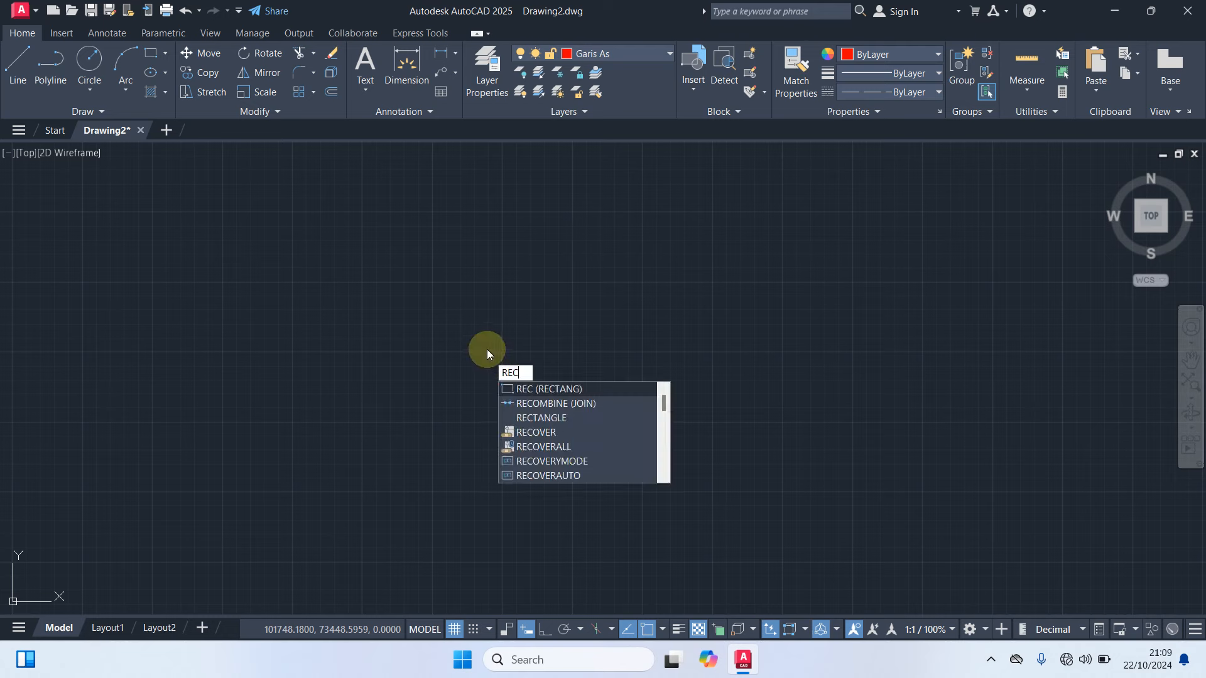
{"action": "key", "text": "Return"}
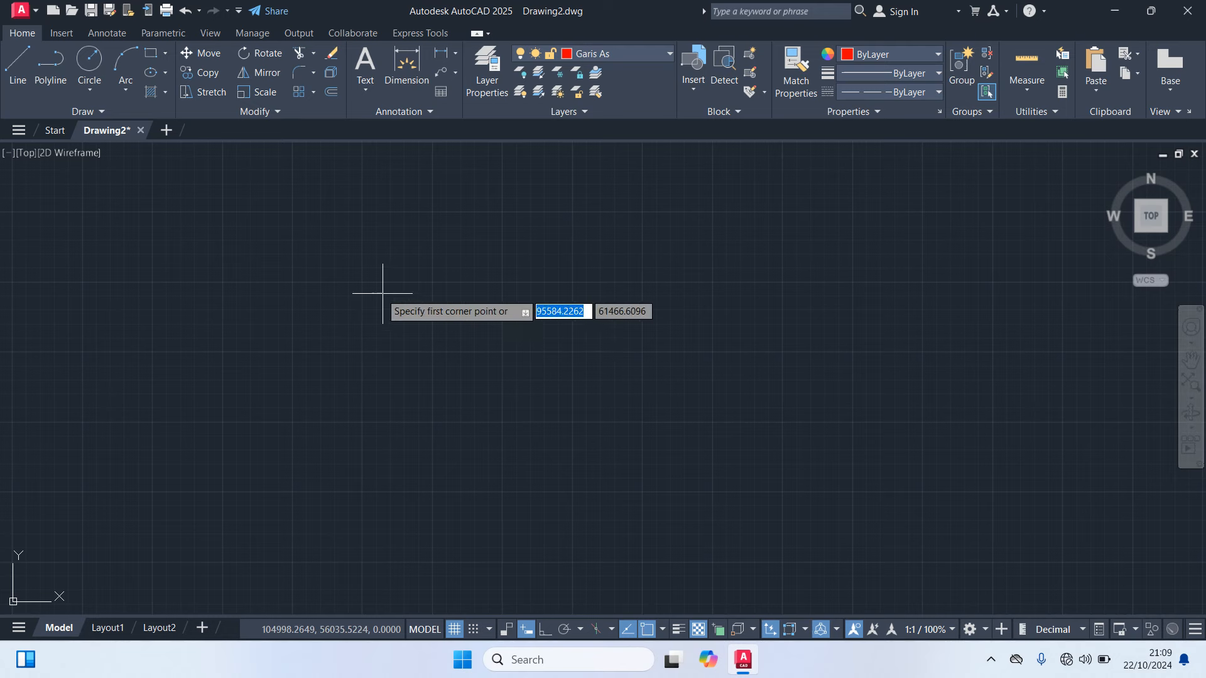
{"action": "left_click", "coordinate": [347, 273]}
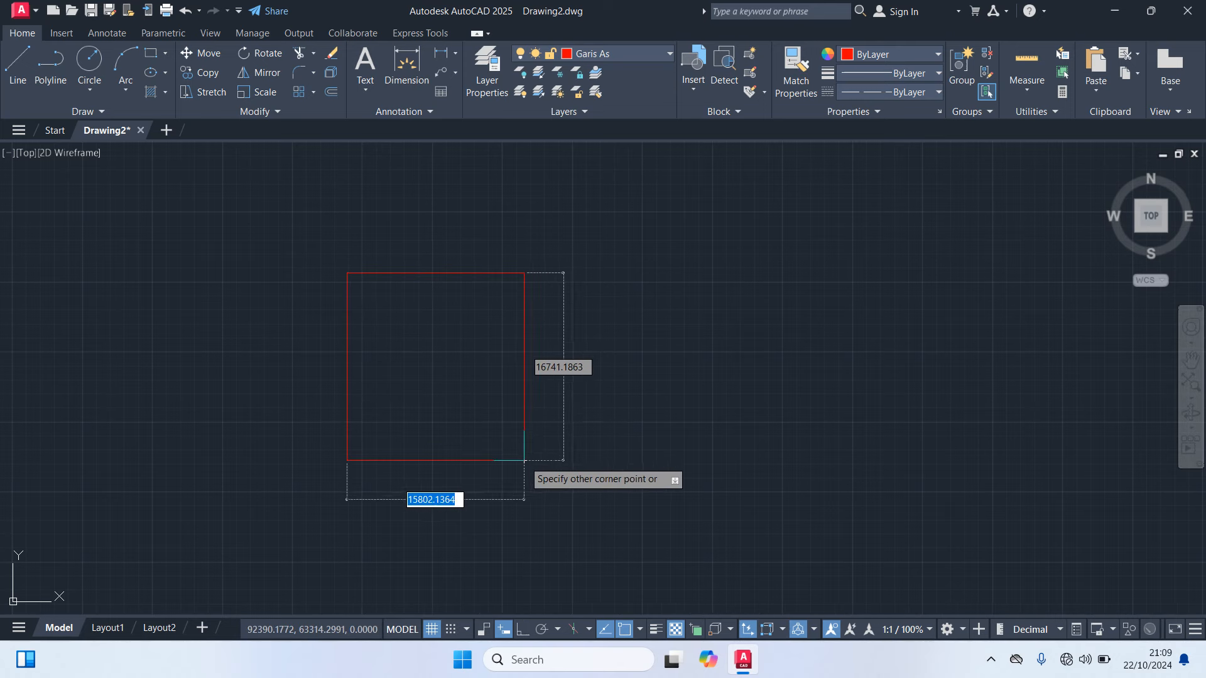
{"action": "type", "text": "700"}
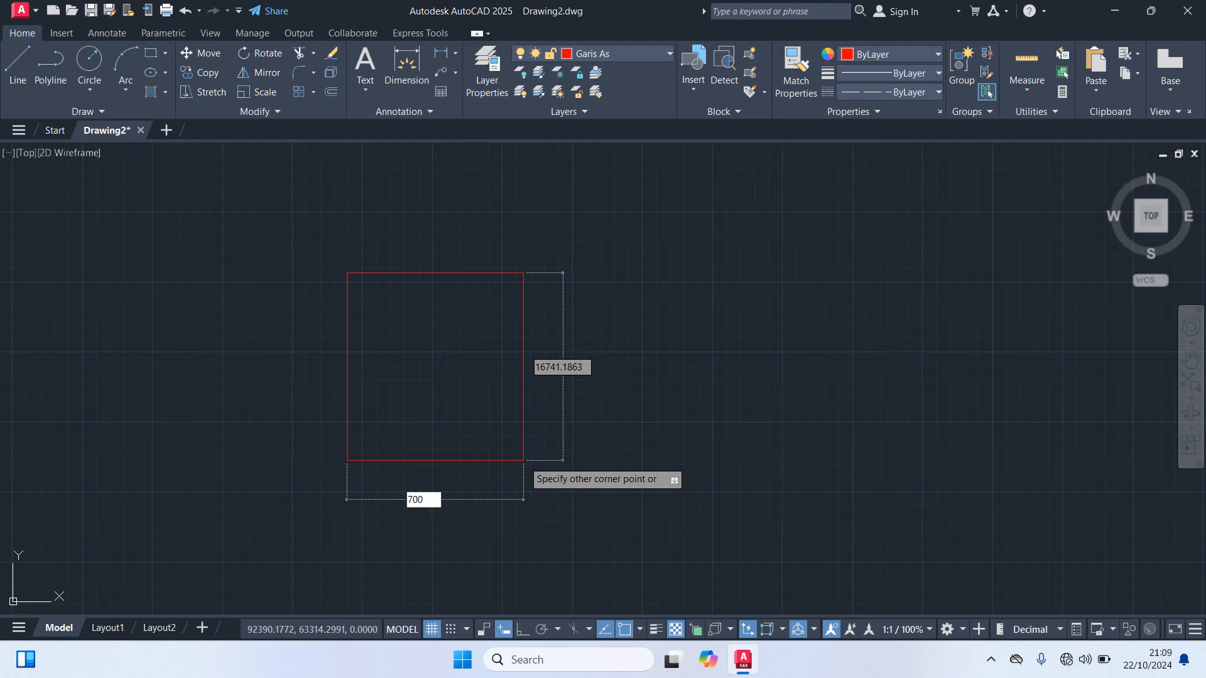
{"action": "key", "text": "Tab"}
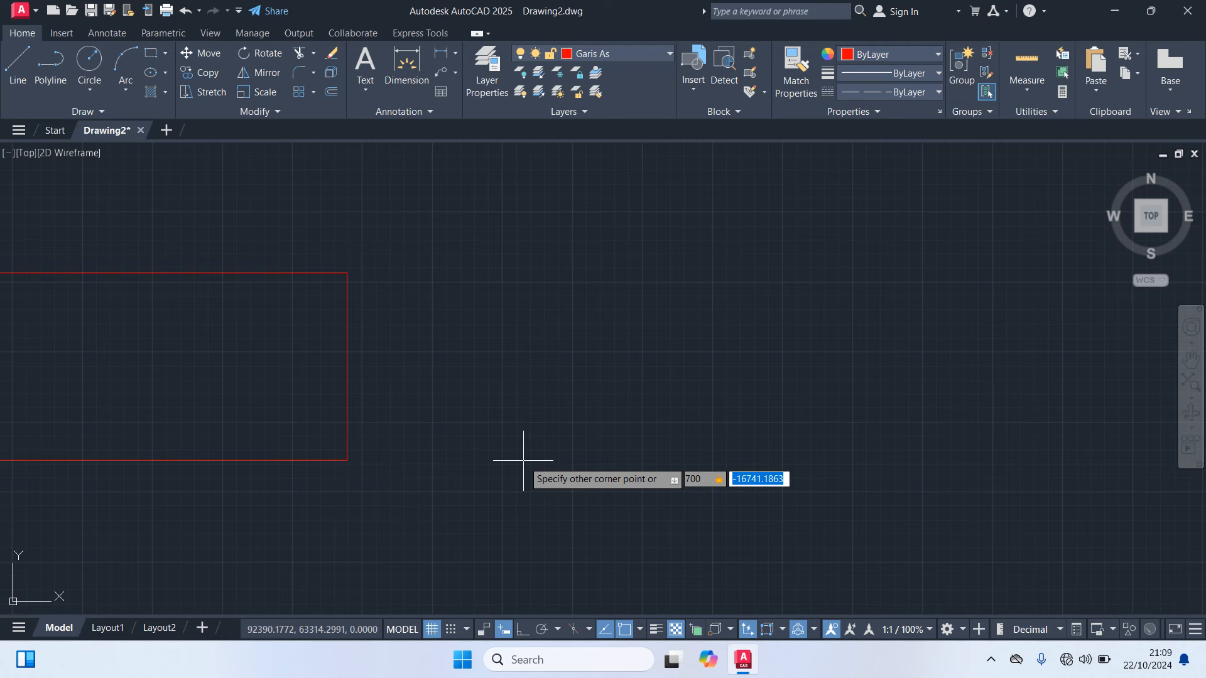
{"action": "type", "text": "900"}
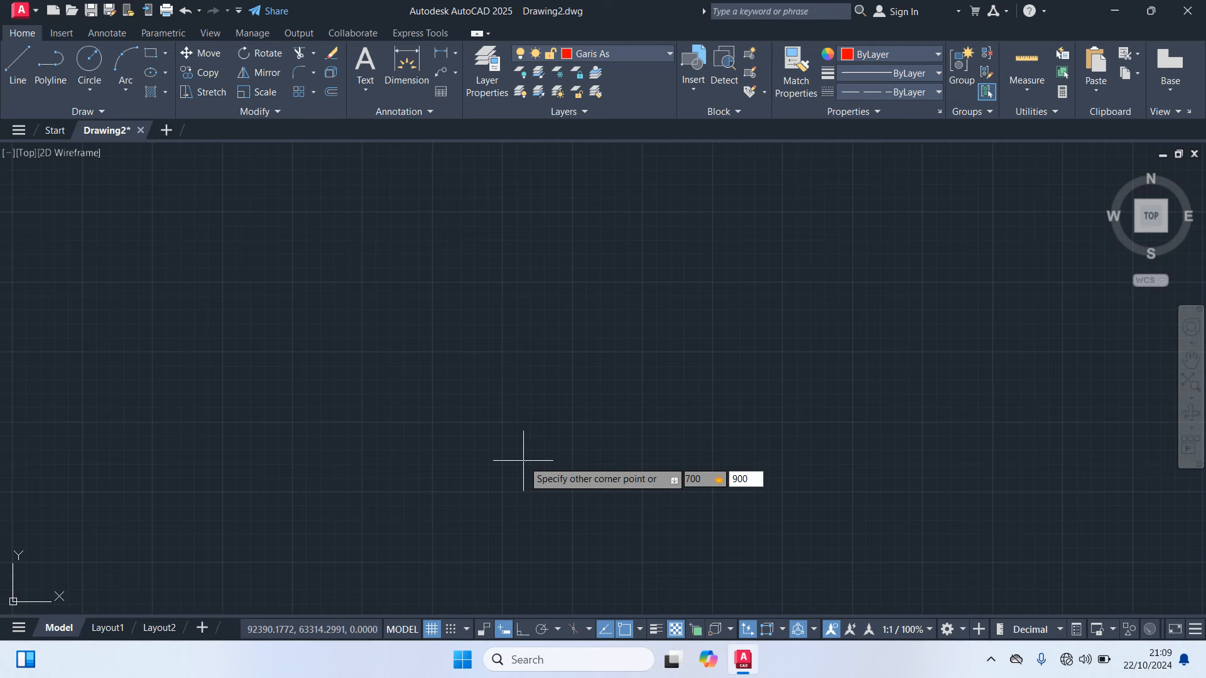
{"action": "key", "text": "Return"}
Examine the rectangle's line display up close and check the current layer
{"action": "scroll", "coordinate": [358, 256], "scroll_direction": "up", "scroll_amount": 3}
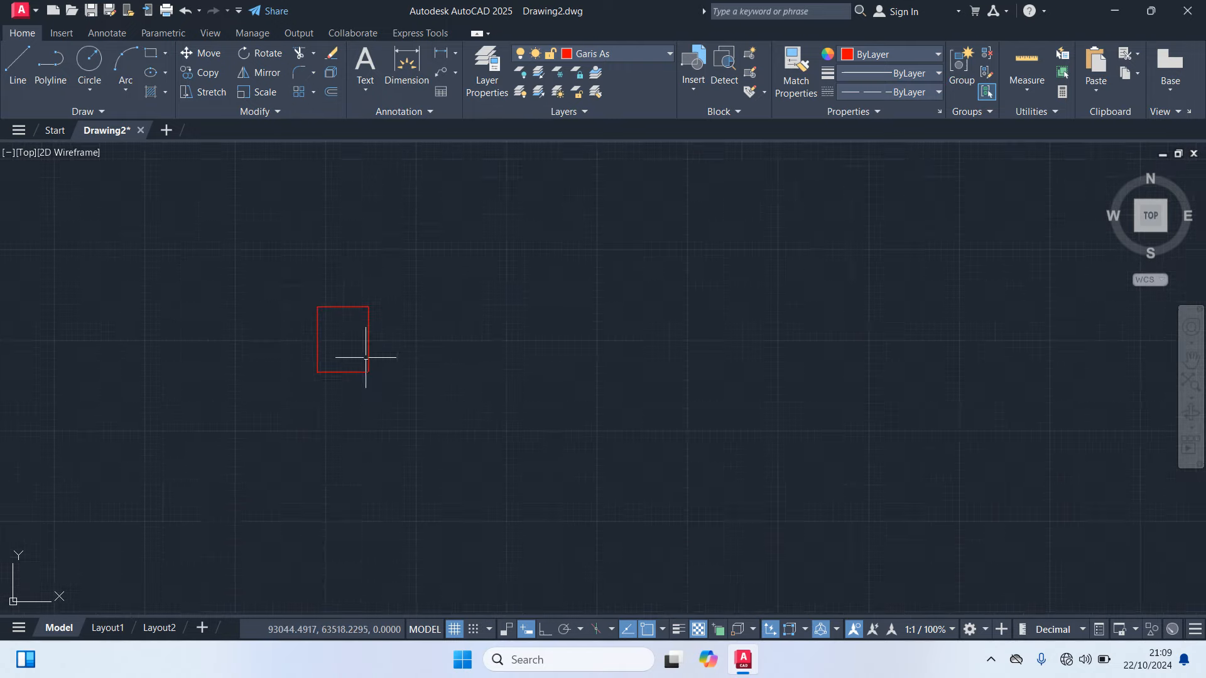
{"action": "scroll", "coordinate": [365, 357], "scroll_direction": "up", "scroll_amount": 8}
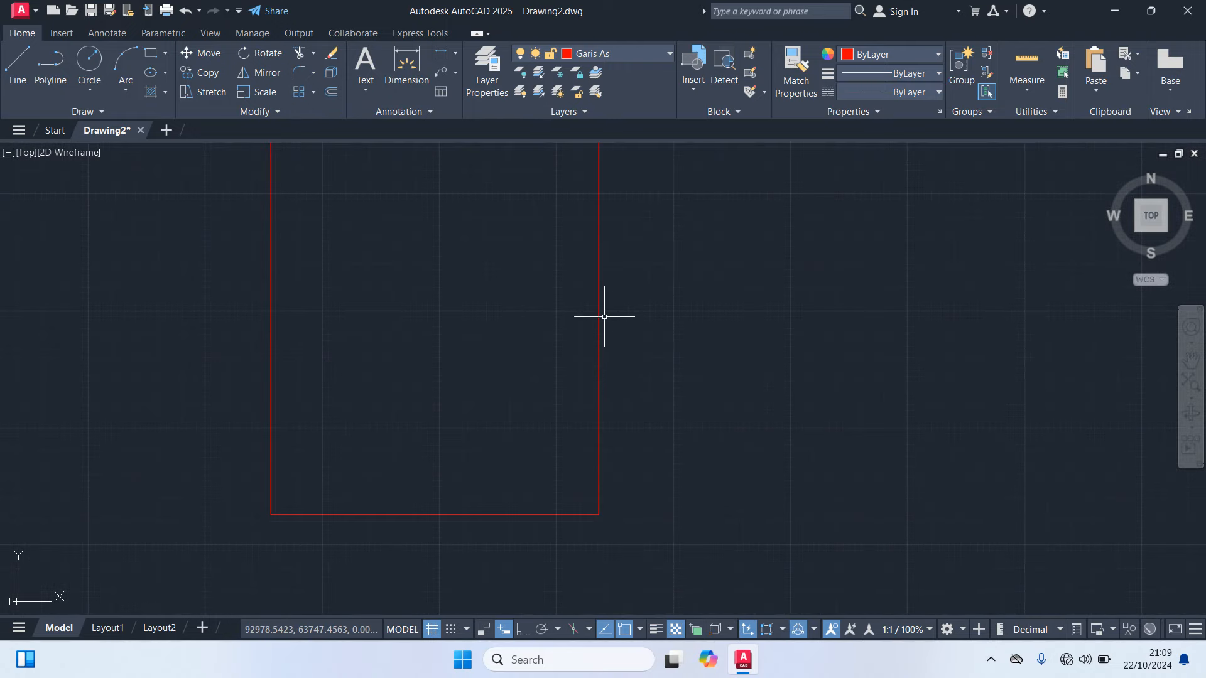
{"action": "left_click", "coordinate": [600, 316]}
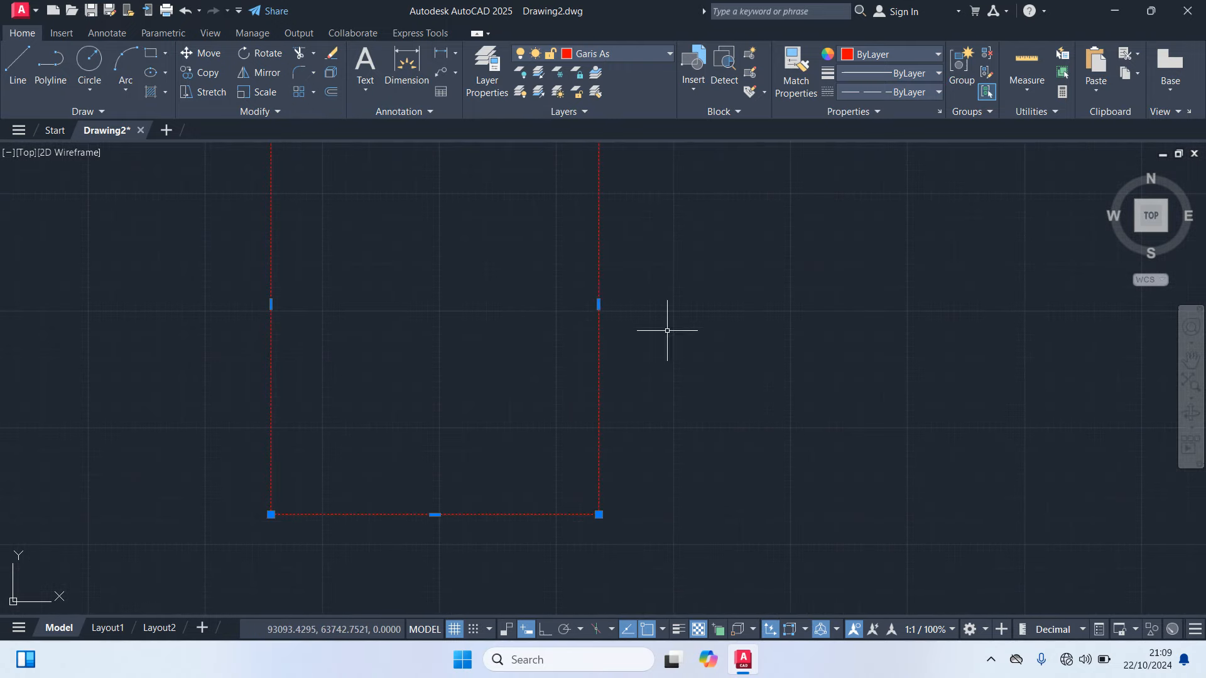
{"action": "key", "text": "Escape"}
{"action": "scroll", "coordinate": [628, 333], "scroll_direction": "up", "scroll_amount": 2}
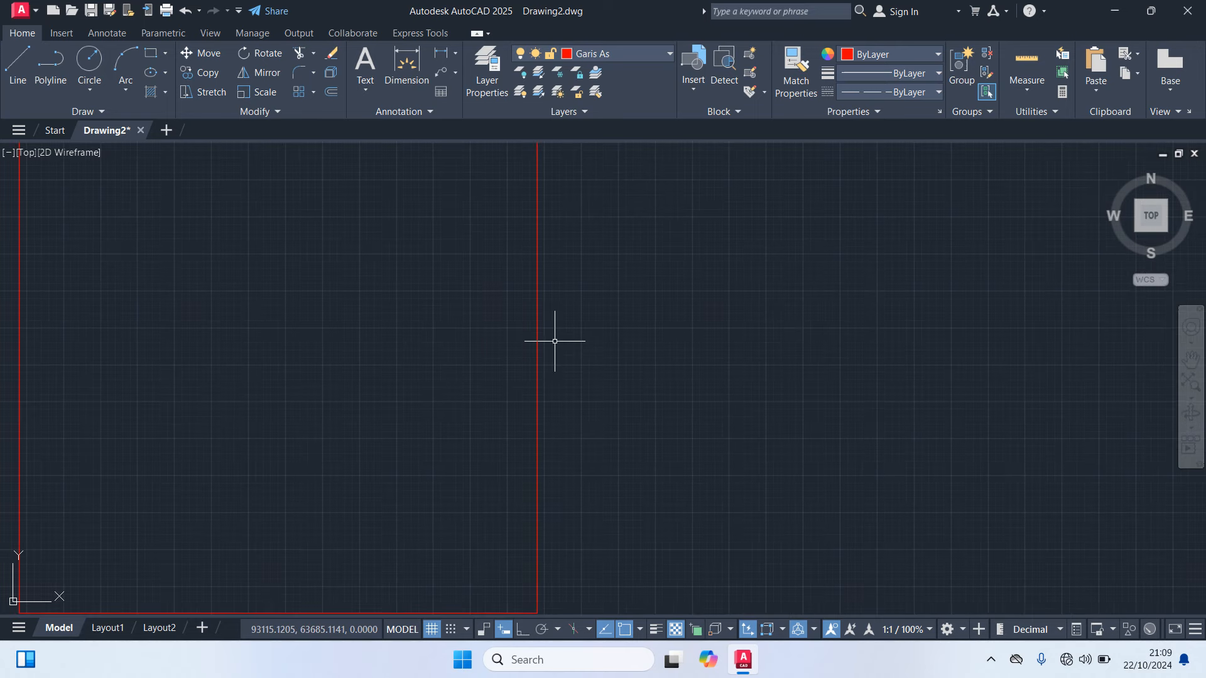
{"action": "scroll", "coordinate": [554, 341], "scroll_direction": "down", "scroll_amount": 4}
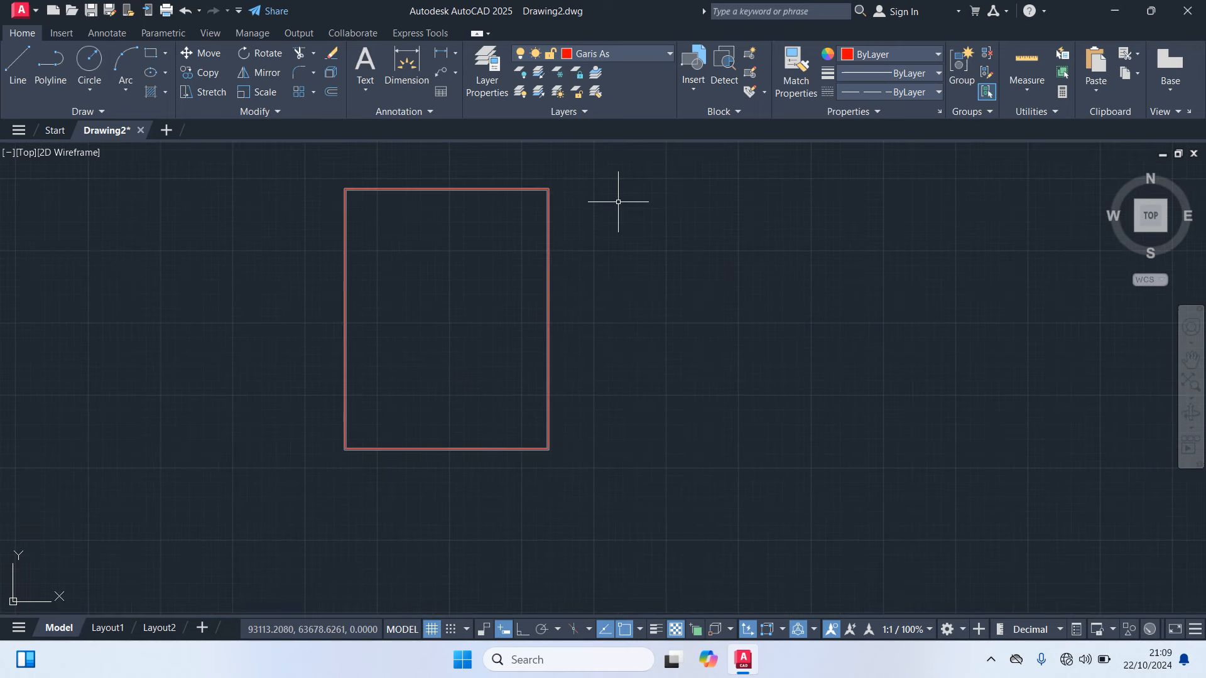
{"action": "left_click", "coordinate": [591, 54]}
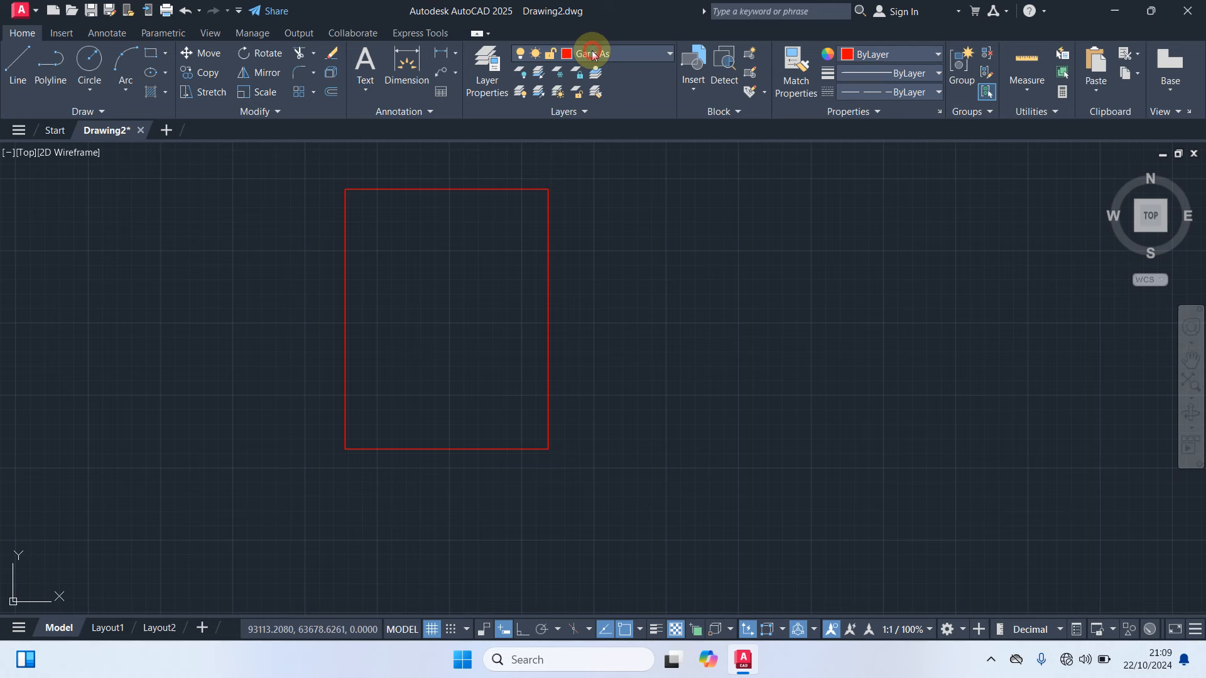
{"action": "left_click", "coordinate": [592, 53]}
Explode the rectangle into separate lines
{"action": "left_click", "coordinate": [549, 275]}
{"action": "type", "text": "X"}
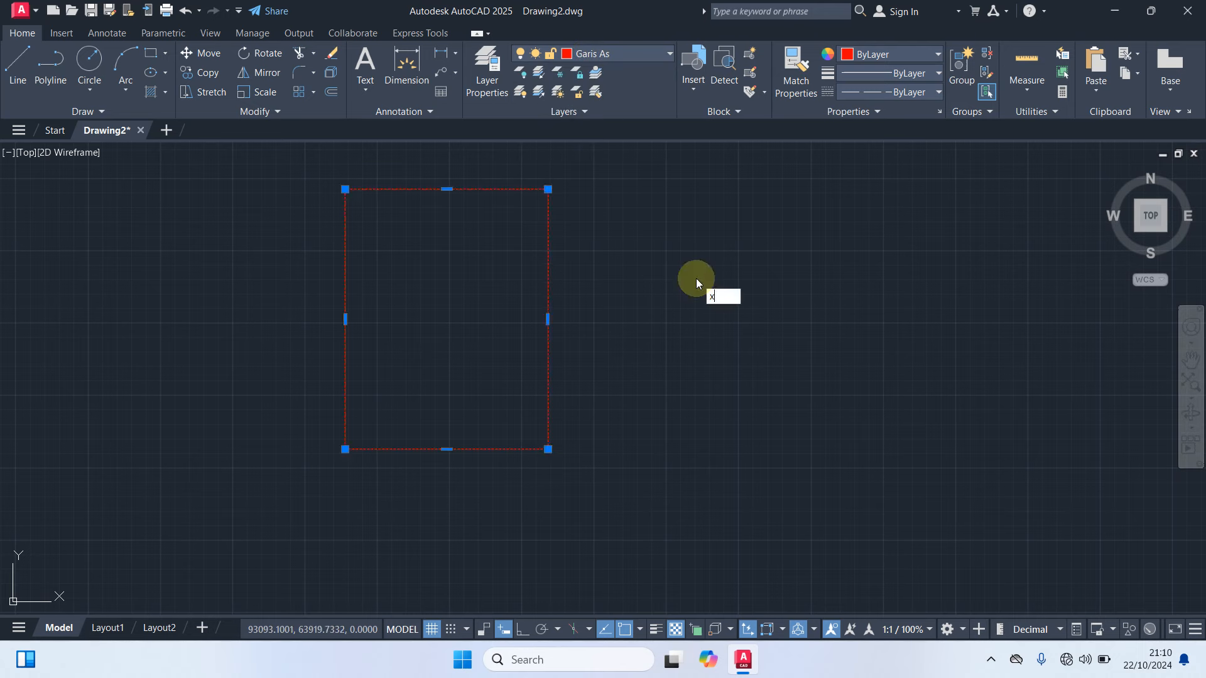
{"action": "key", "text": "Return"}
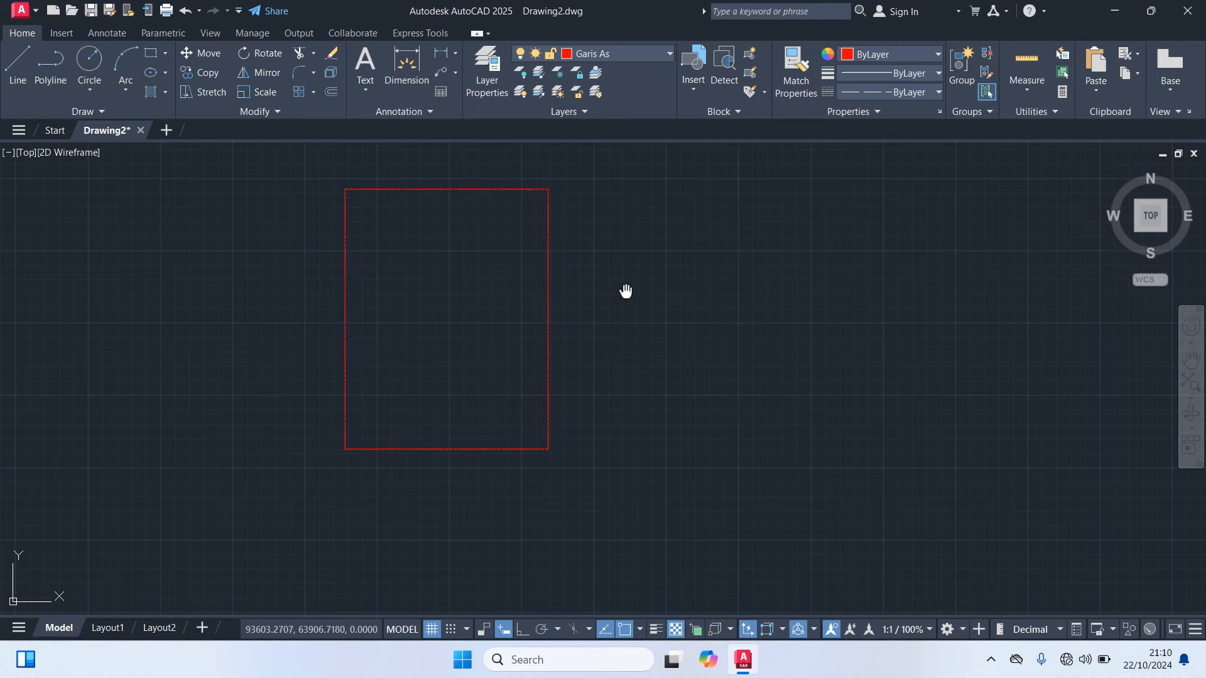
Offset the rectangle's left edge line inward by 300 to create a vertical axis line
{"action": "middle_click_drag", "start_coordinate": [625, 291], "coordinate": [727, 336]}
{"action": "scroll", "coordinate": [635, 302], "scroll_direction": "up", "scroll_amount": 4}
{"action": "scroll", "coordinate": [634, 302], "scroll_direction": "down", "scroll_amount": 4}
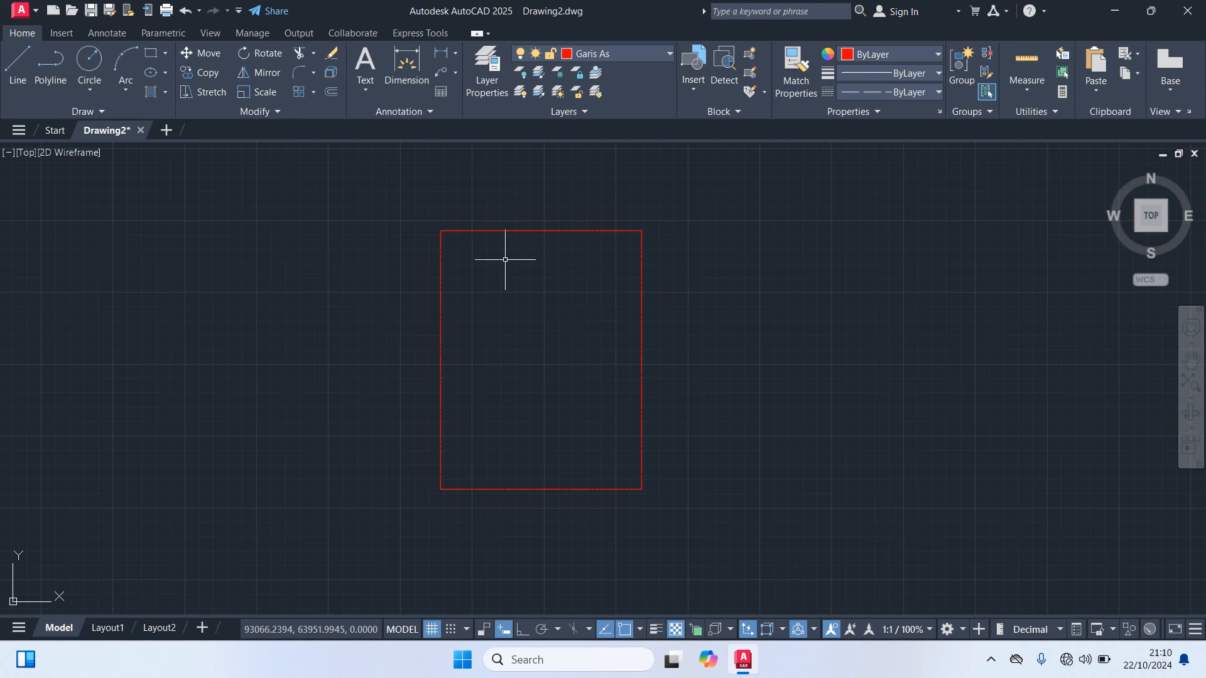
{"action": "left_click", "coordinate": [503, 230]}
{"action": "type", "text": "o"}
{"action": "key", "text": "Return"}
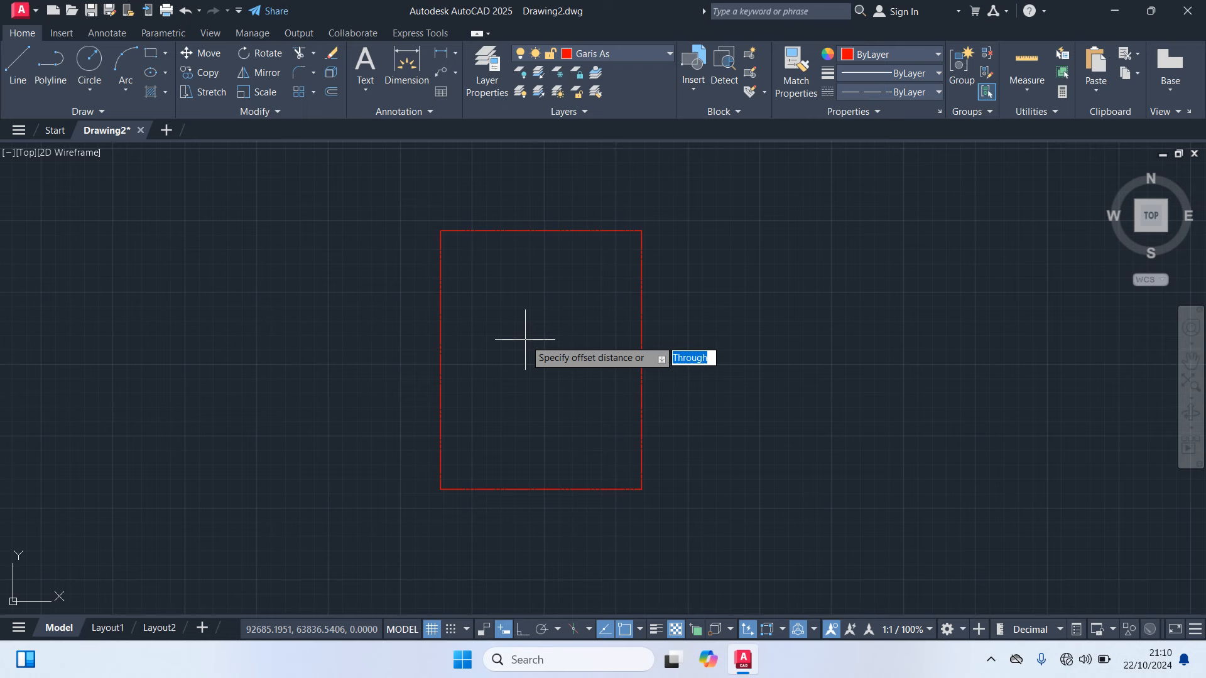
{"action": "type", "text": "100"}
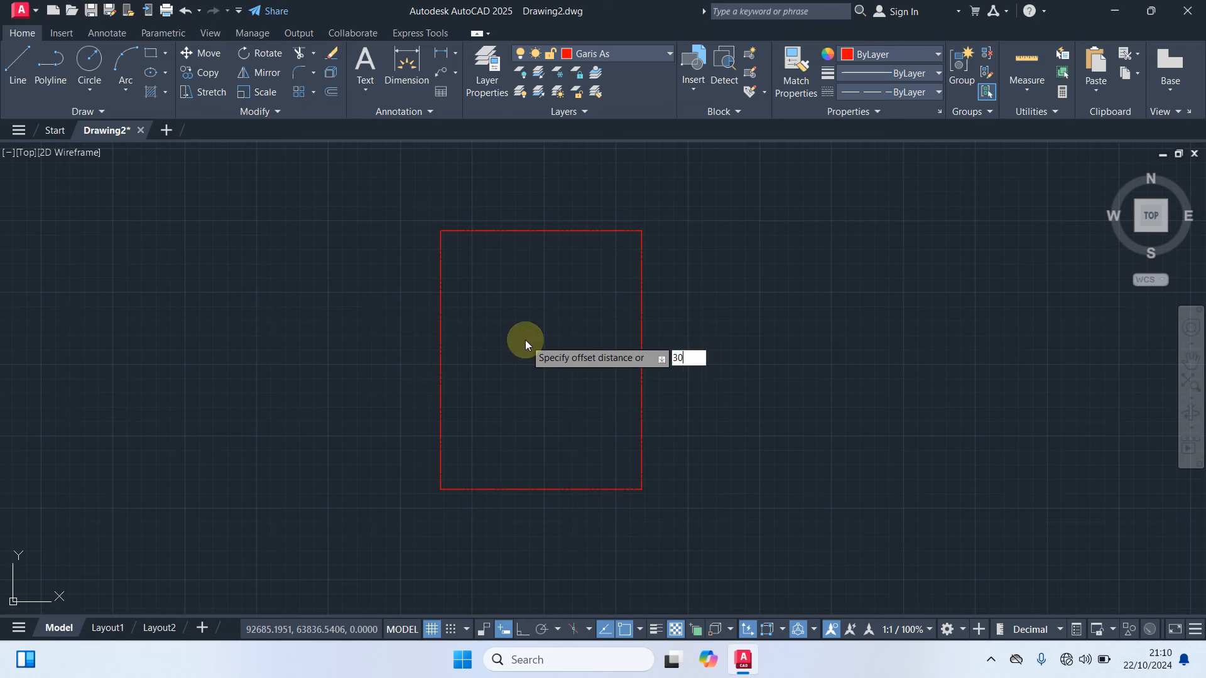
{"action": "key", "text": "Return"}
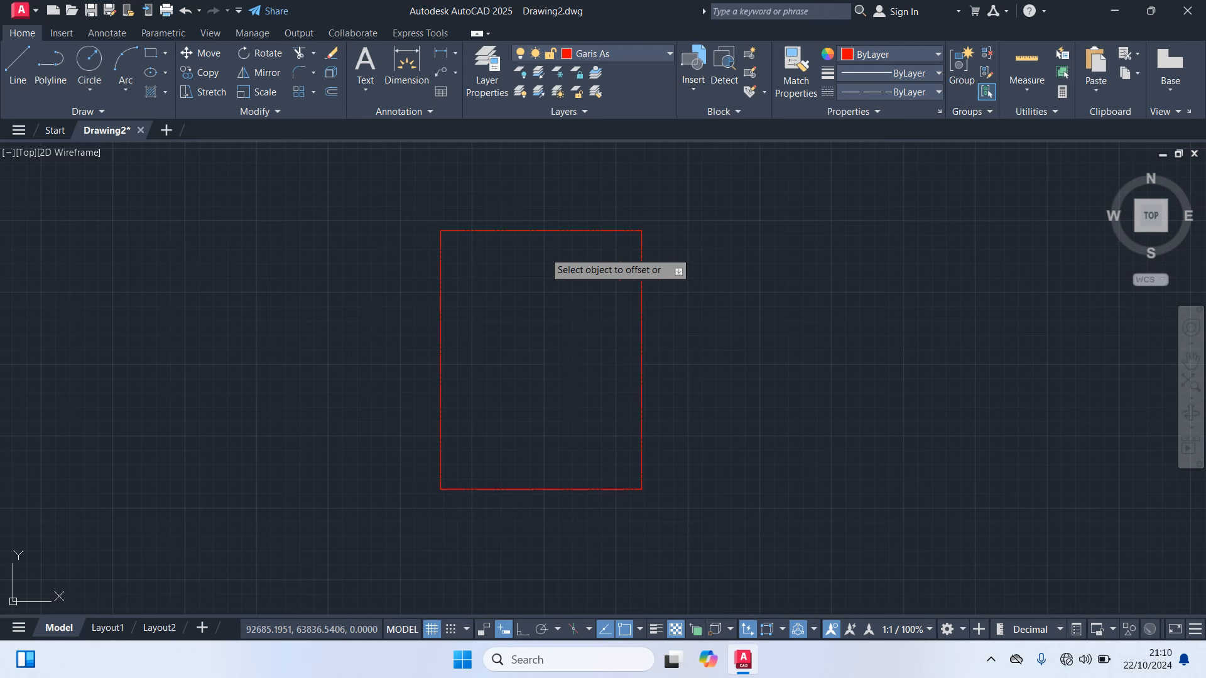
{"action": "left_click", "coordinate": [440, 286]}
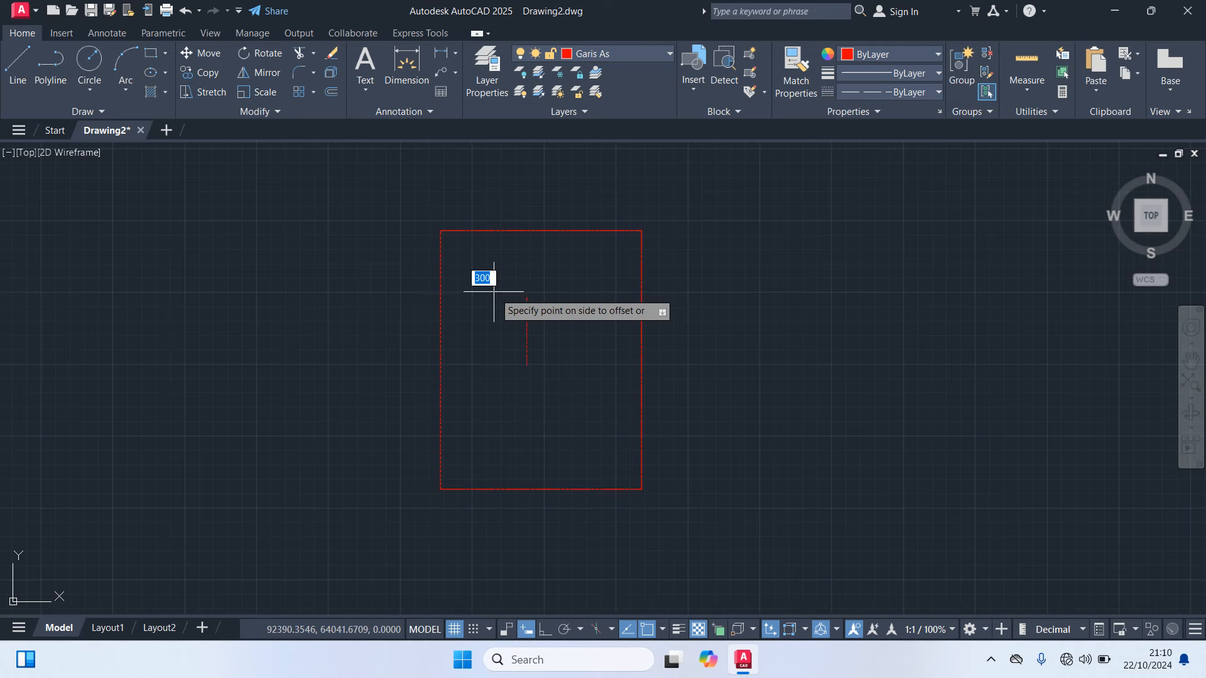
{"action": "left_click", "coordinate": [496, 292]}
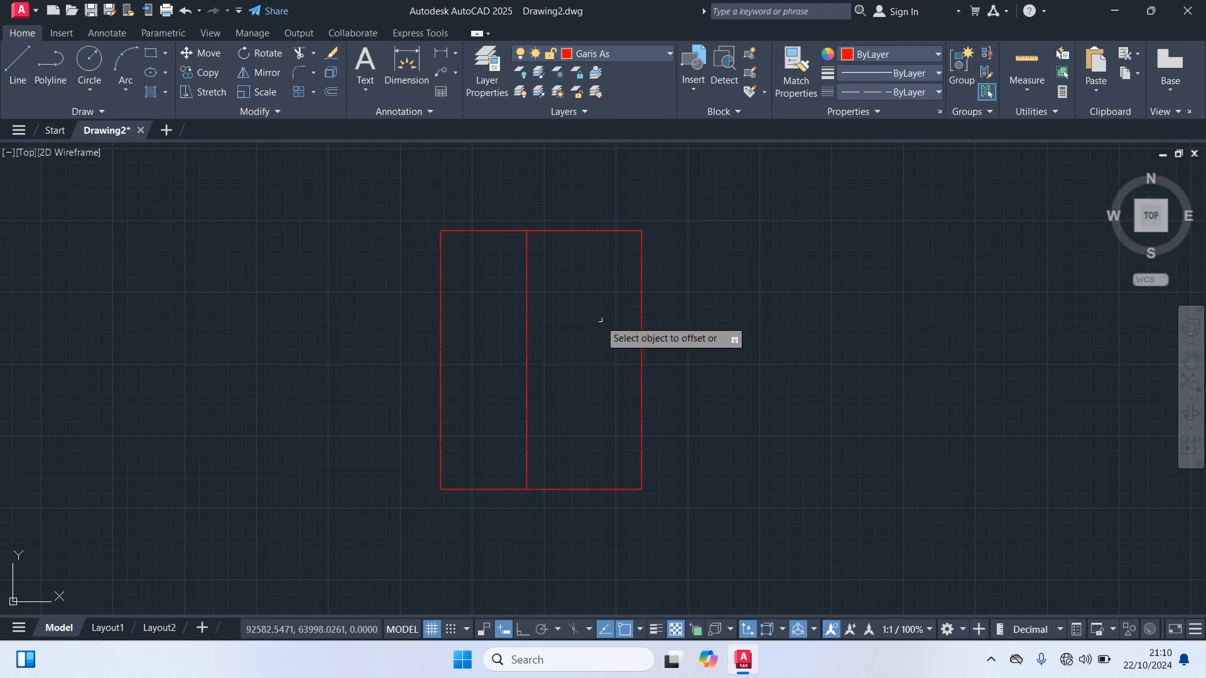
{"action": "key", "text": "Return"}
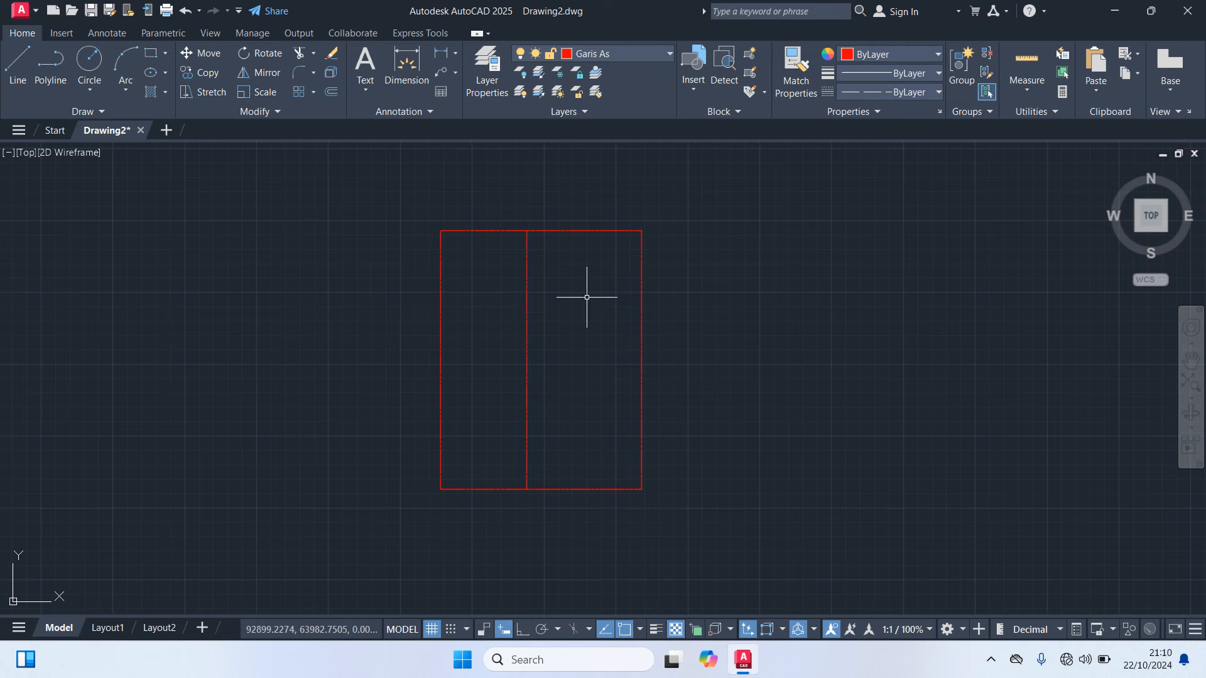
Offset the interior vertical axis line 150 toward the rectangle's right edge
{"action": "key", "text": "Return"}
{"action": "type", "text": "150"}
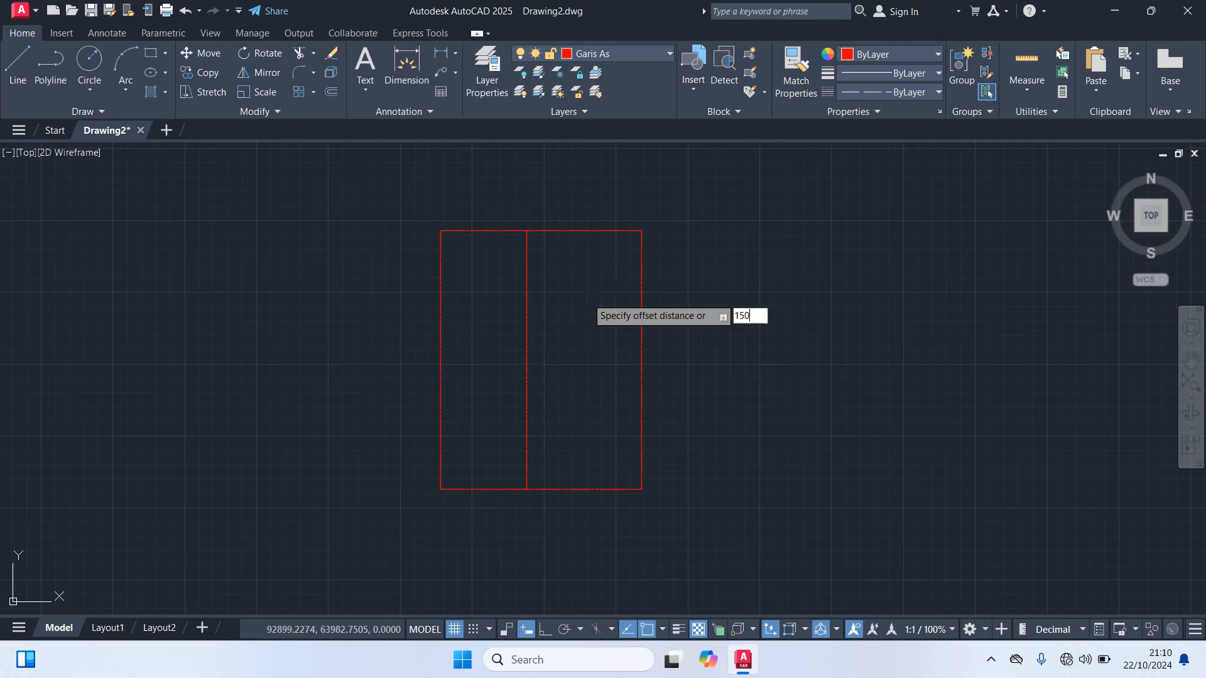
{"action": "key", "text": "Return"}
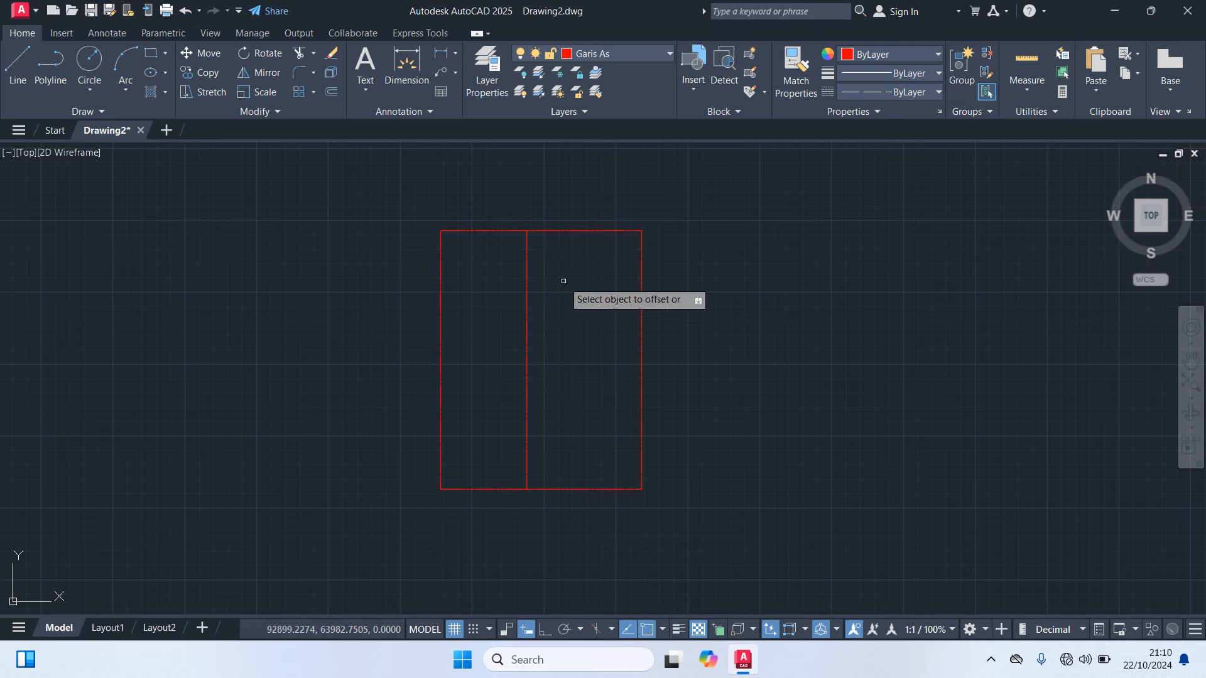
{"action": "left_click", "coordinate": [527, 288]}
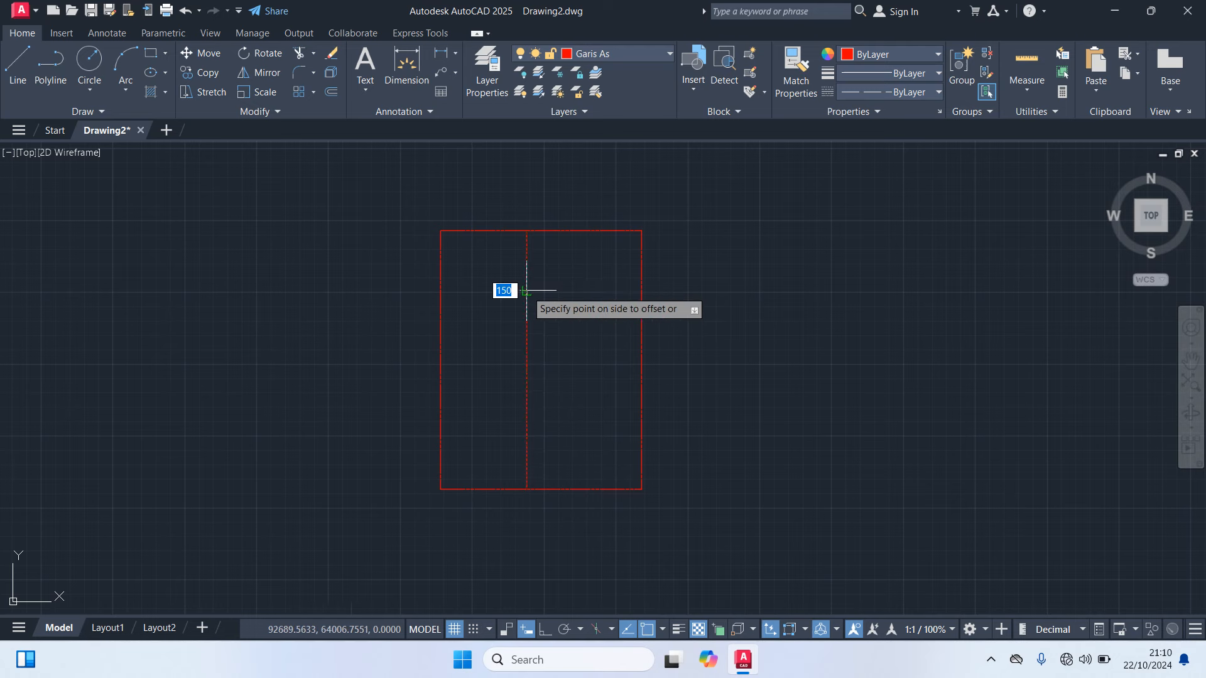
{"action": "left_click", "coordinate": [559, 293]}
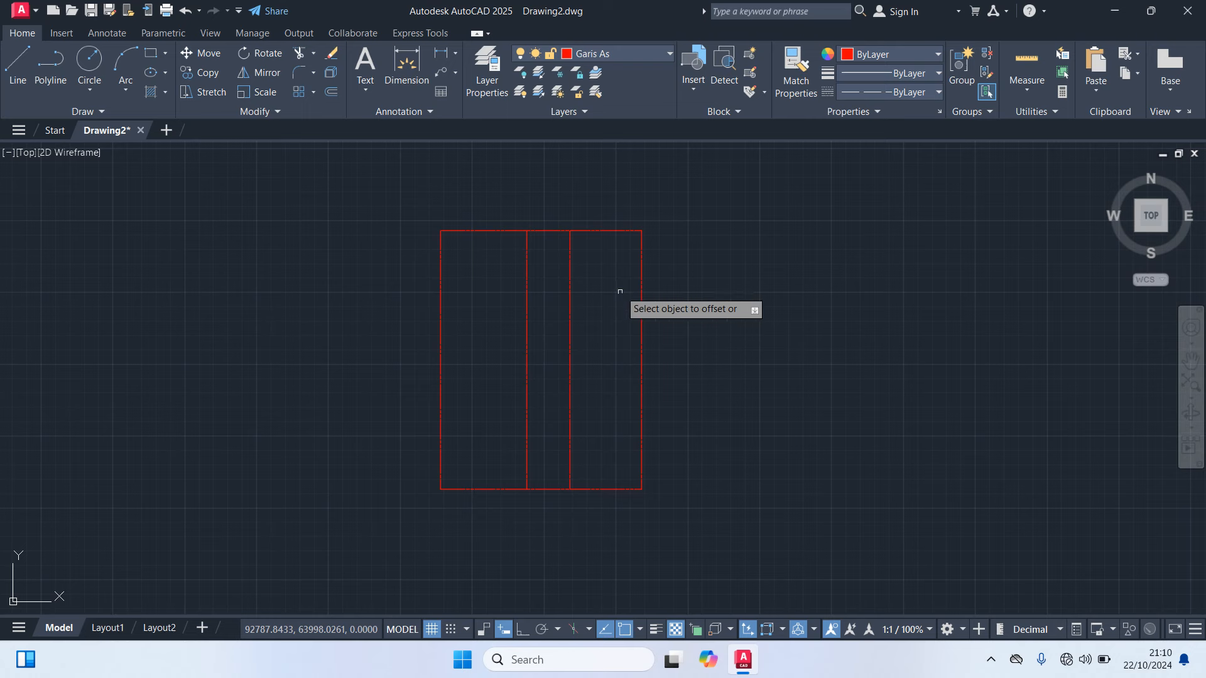
Offset the rectangle's top edge line 150 downward and finish the offset command
{"action": "left_click", "coordinate": [602, 231]}
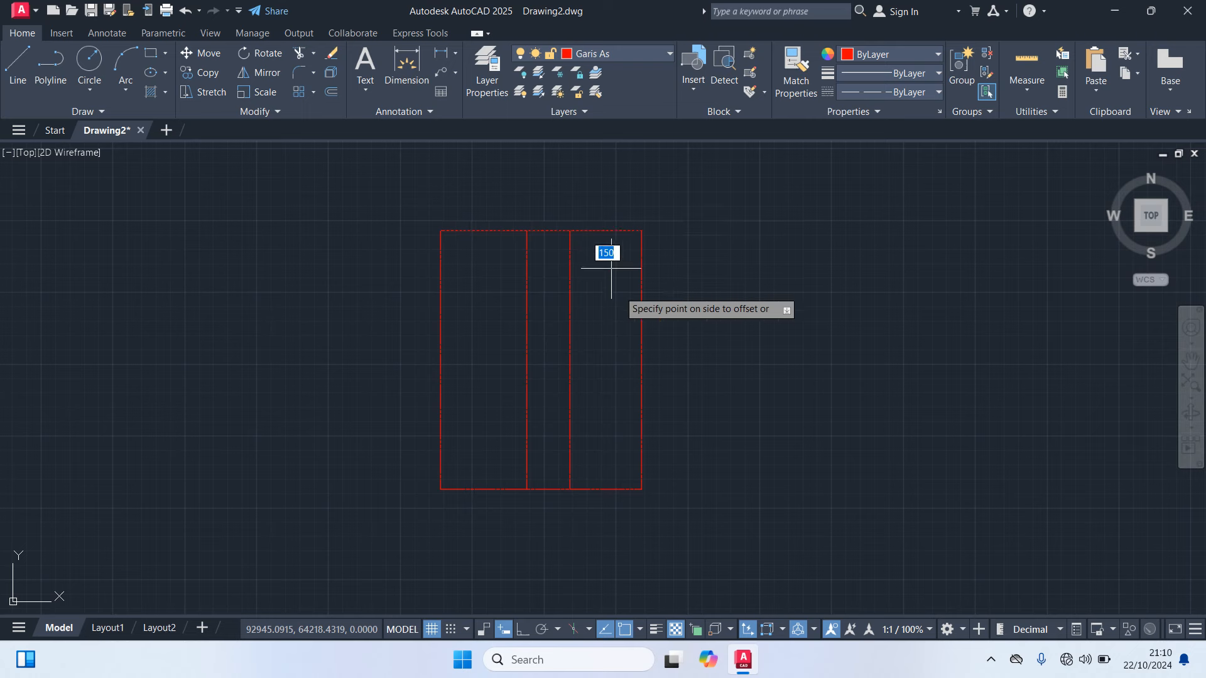
{"action": "left_click", "coordinate": [618, 320]}
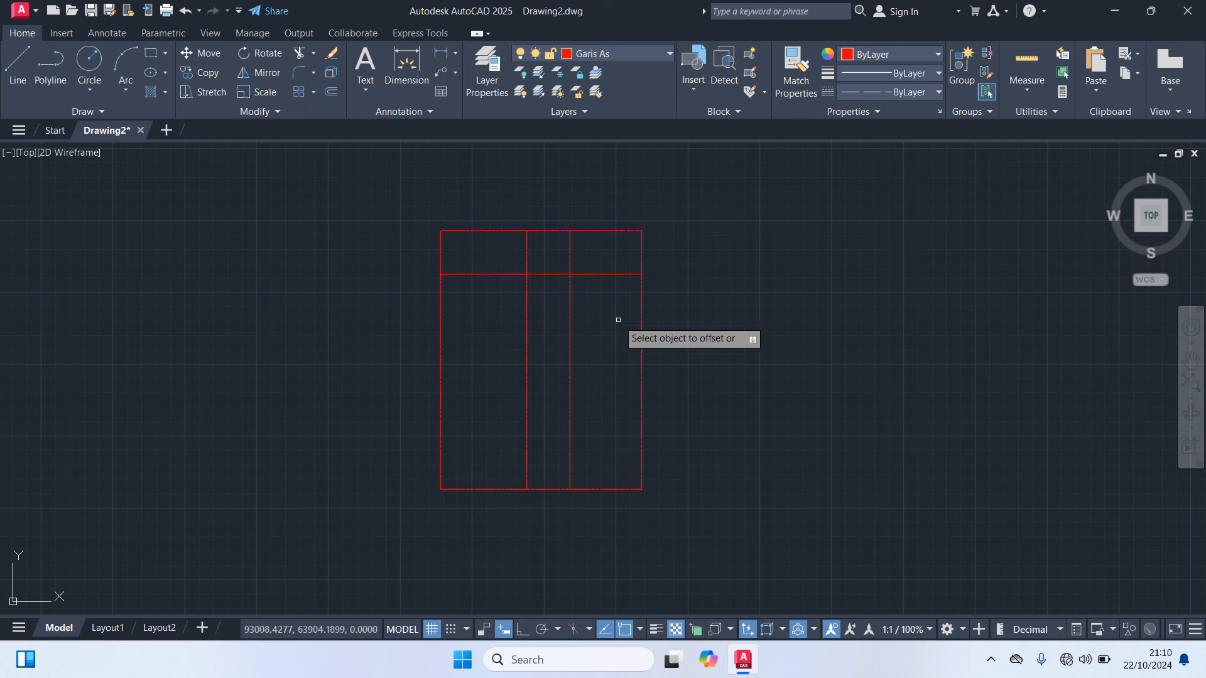
{"action": "key", "text": "Return"}
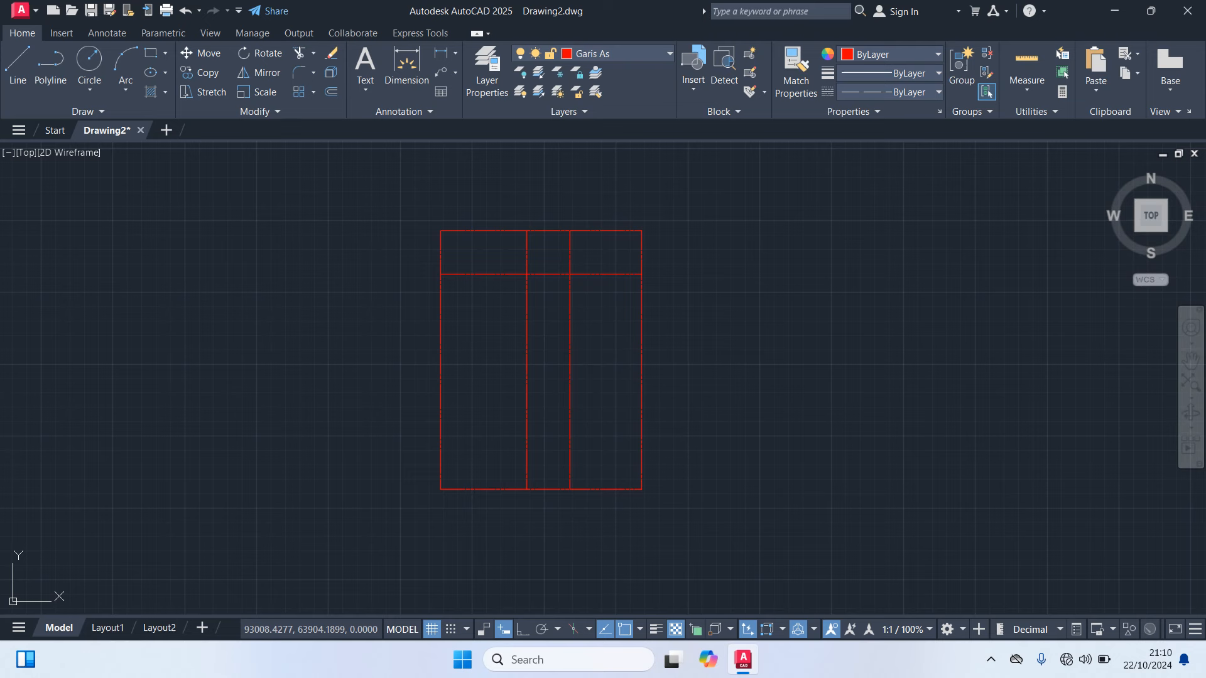
Offset three horizontal axis lines downward at successive distances of 250, starting from the rectangle's top edge
{"action": "key", "text": "Return"}
{"action": "type", "text": "2509"}
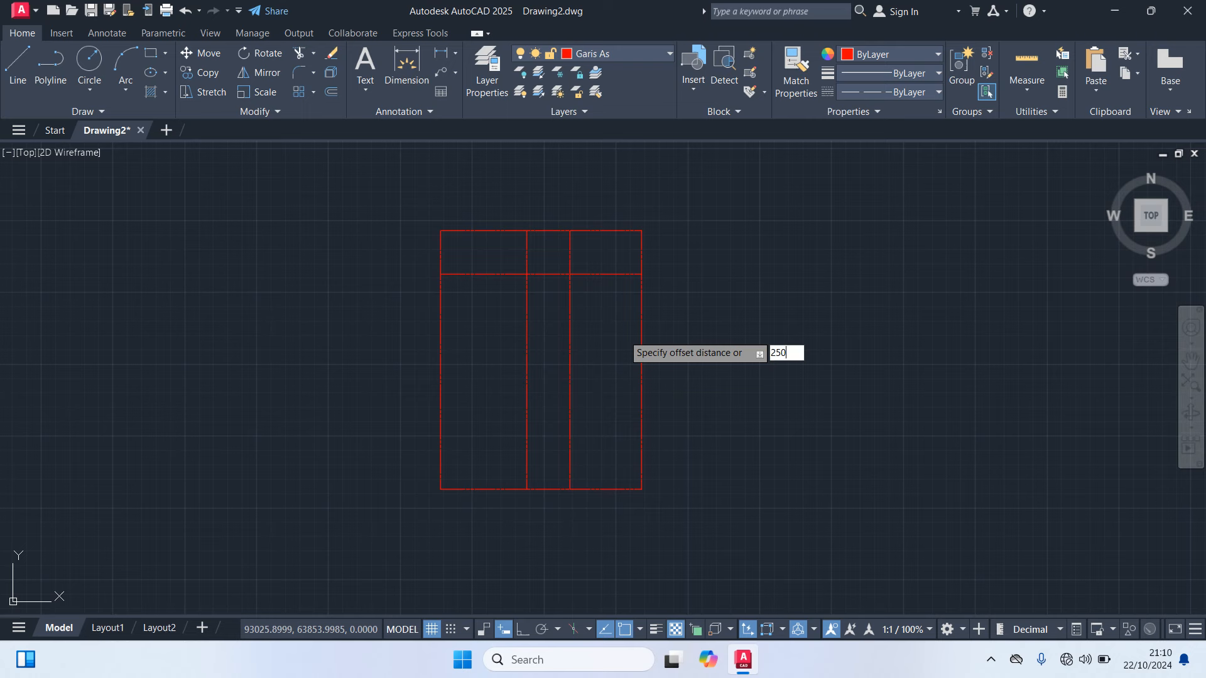
{"action": "key", "text": "Return"}
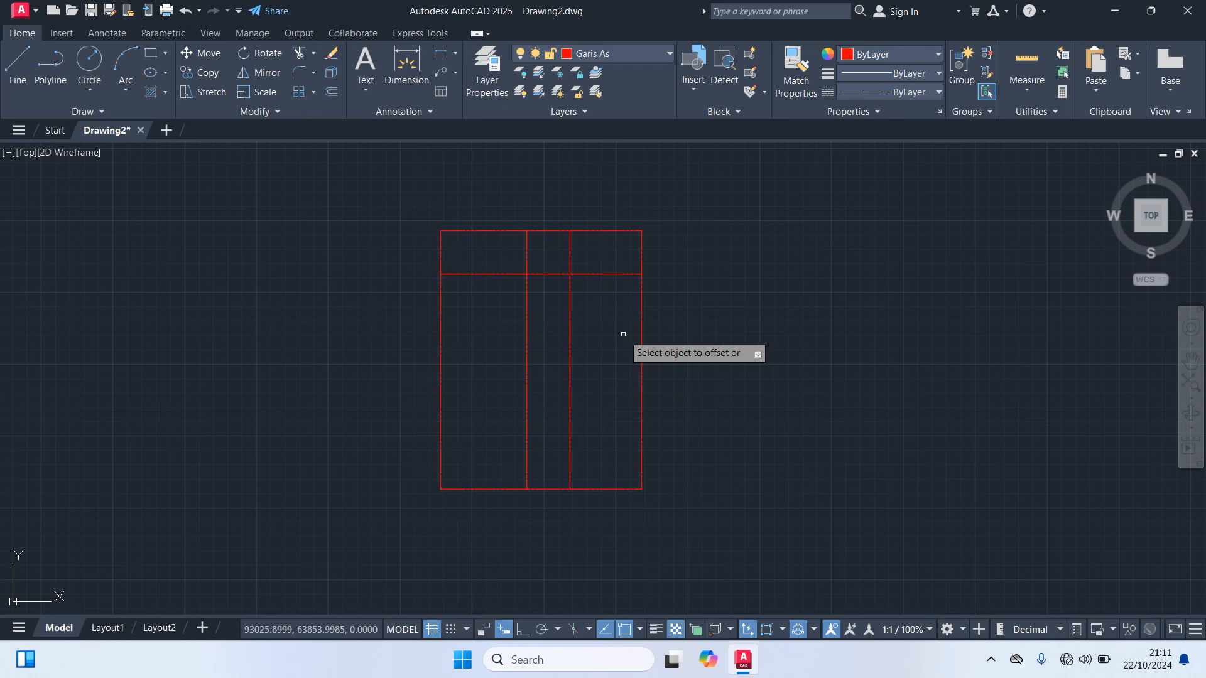
{"action": "left_click", "coordinate": [486, 232]}
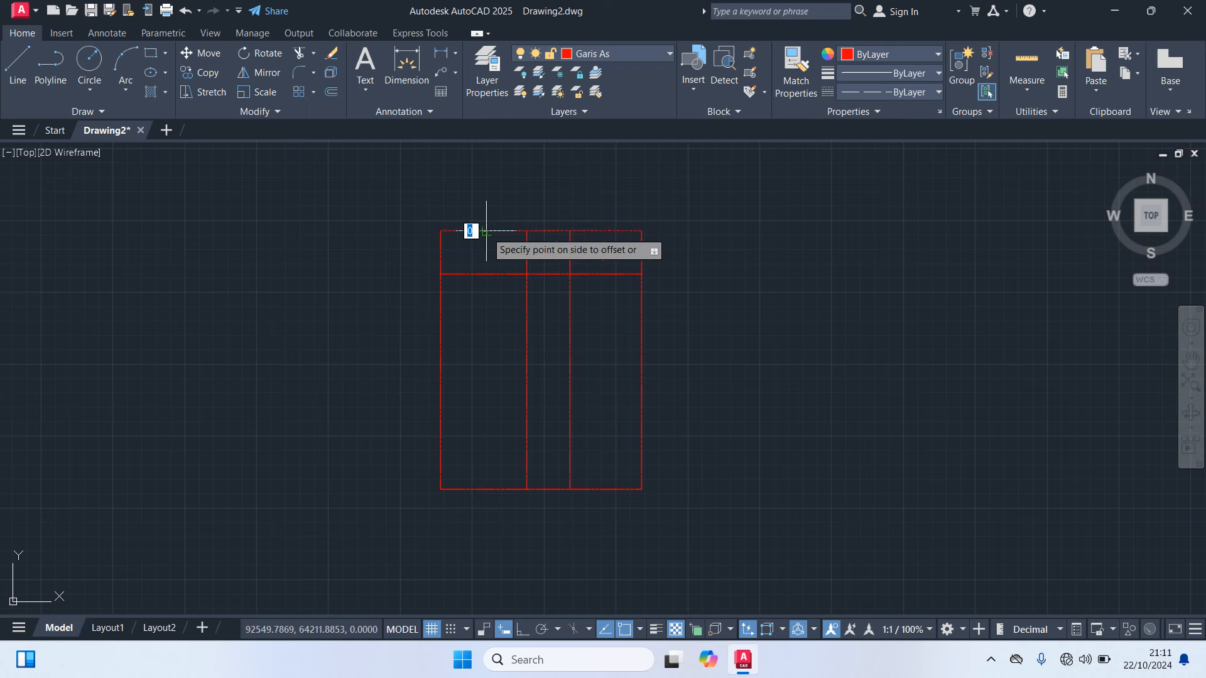
{"action": "left_click", "coordinate": [473, 337]}
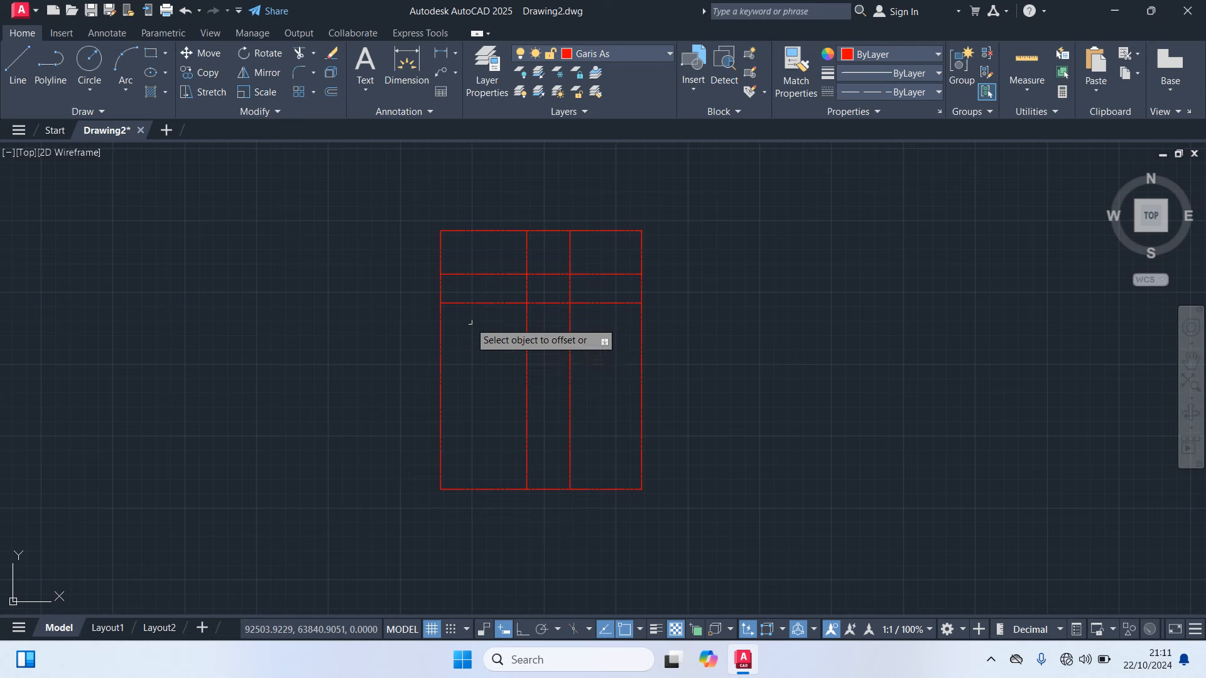
{"action": "left_click", "coordinate": [465, 303]}
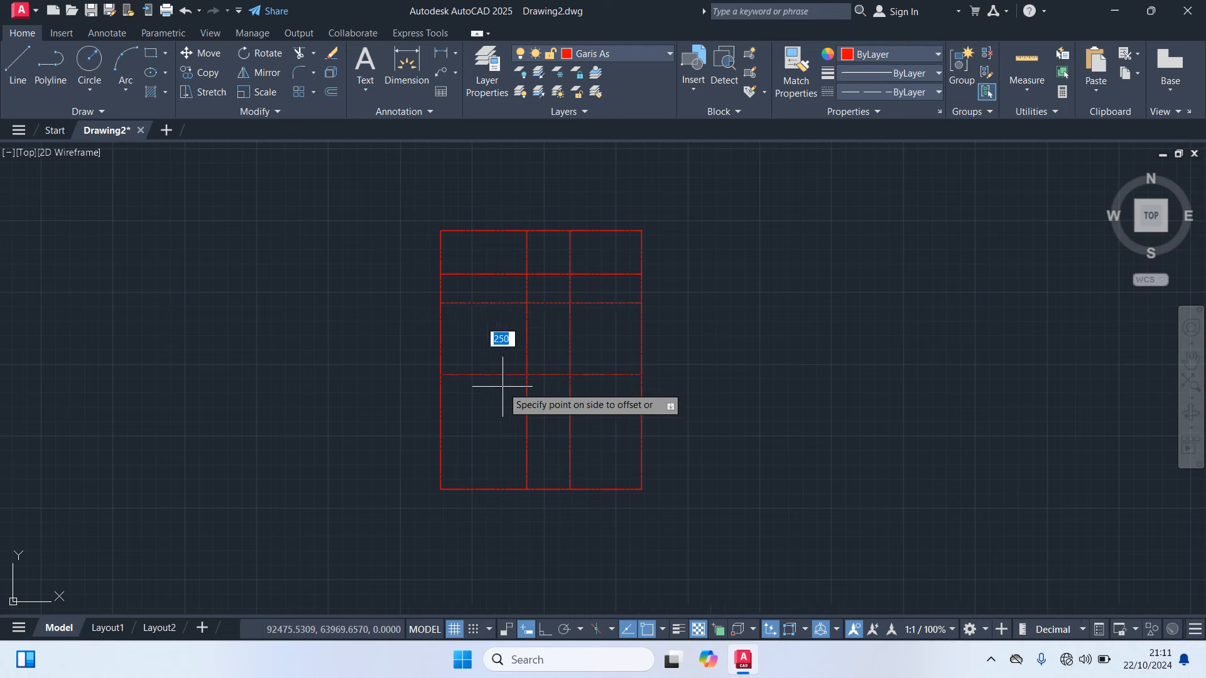
{"action": "left_click", "coordinate": [472, 374]}
{"action": "left_click", "coordinate": [472, 375]}
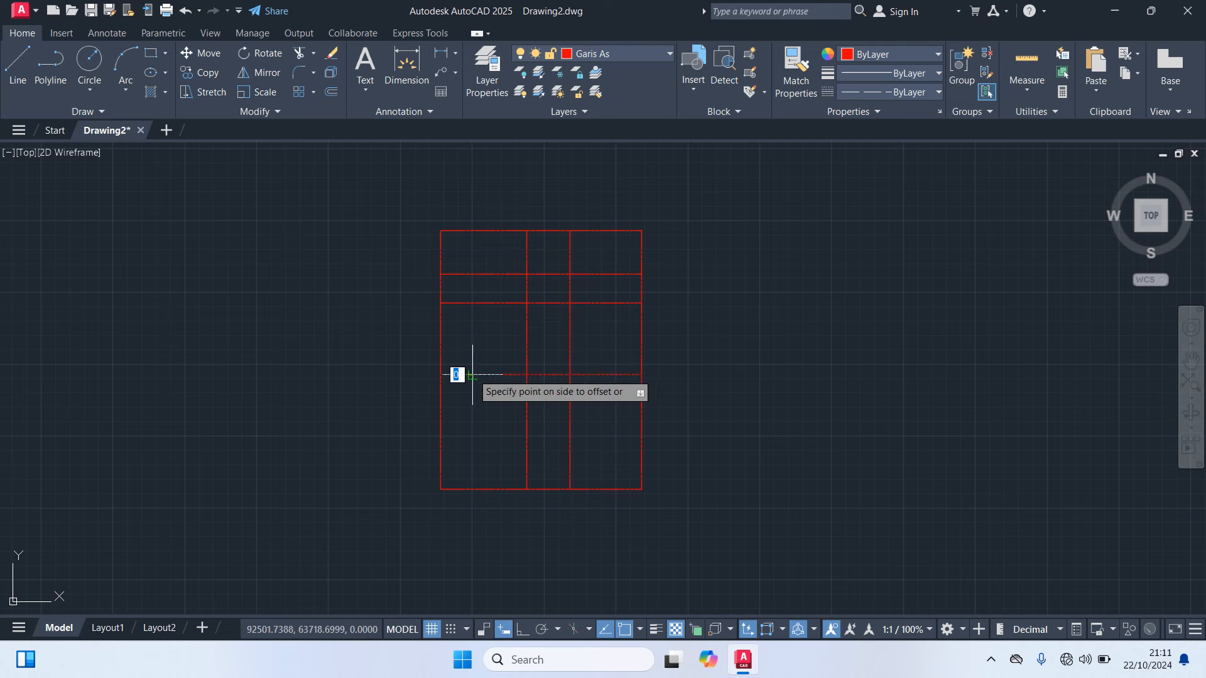
{"action": "left_click", "coordinate": [473, 455]}
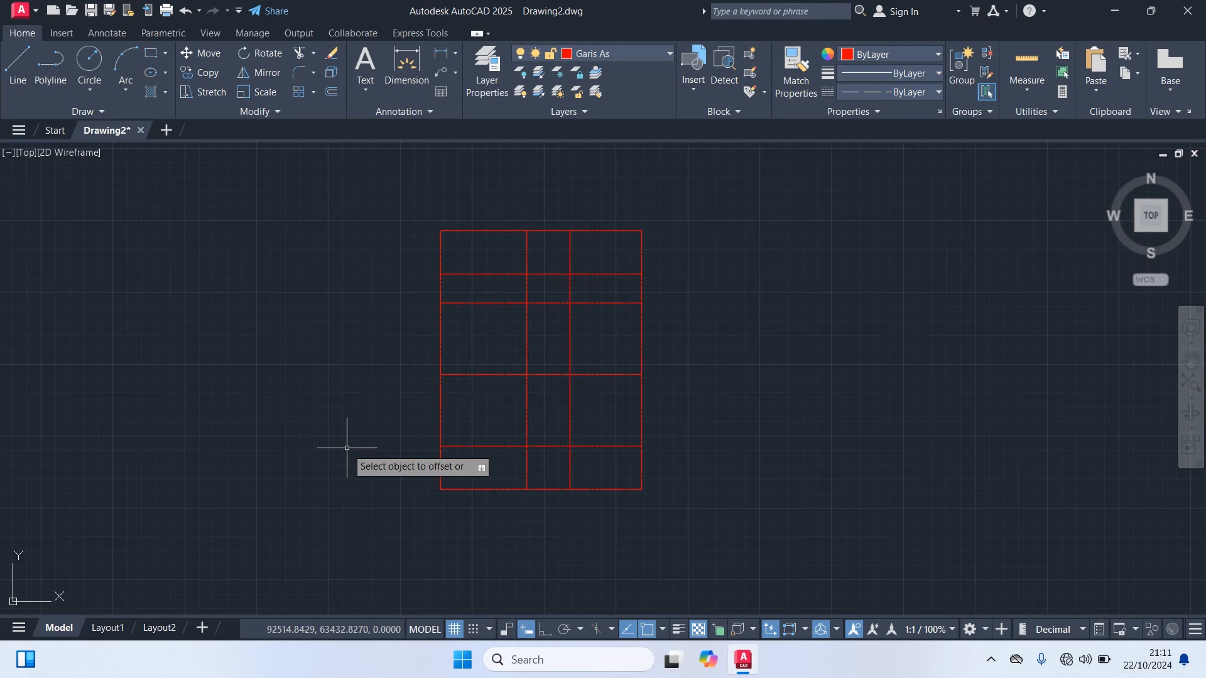
{"action": "key", "text": "Return"}
{"action": "key", "text": "Return"}
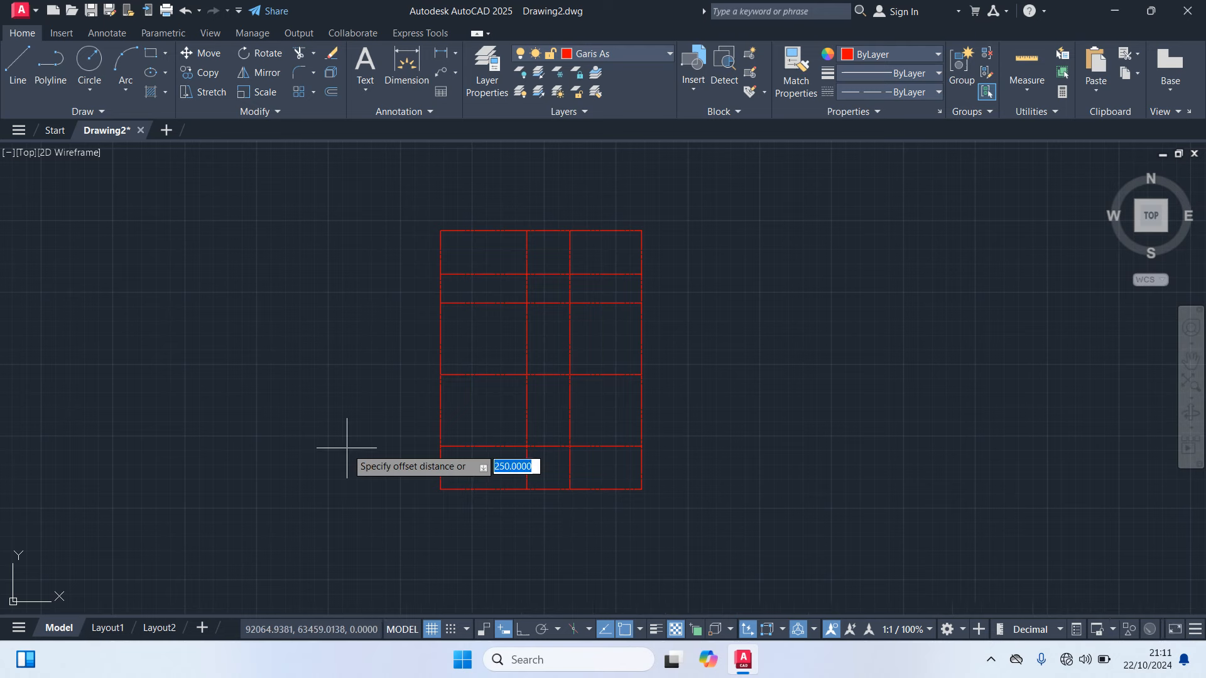
{"action": "type", "text": "350"}
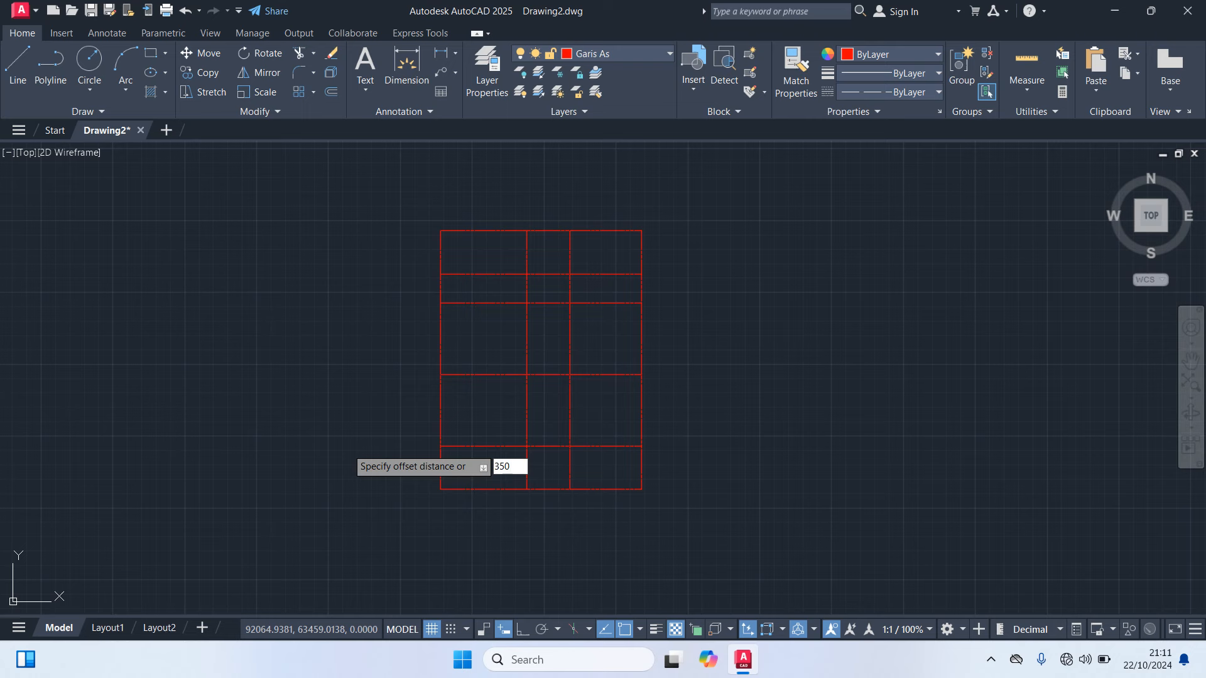
{"action": "key", "text": "Return"}
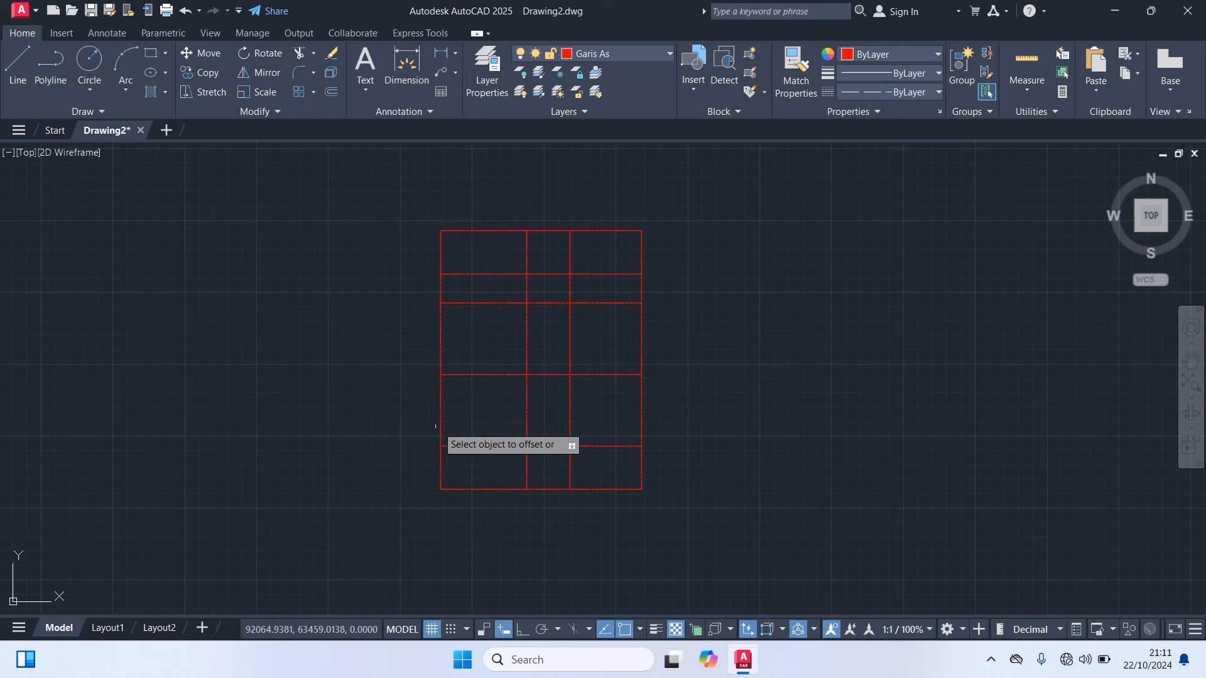
{"action": "left_click", "coordinate": [587, 274]}
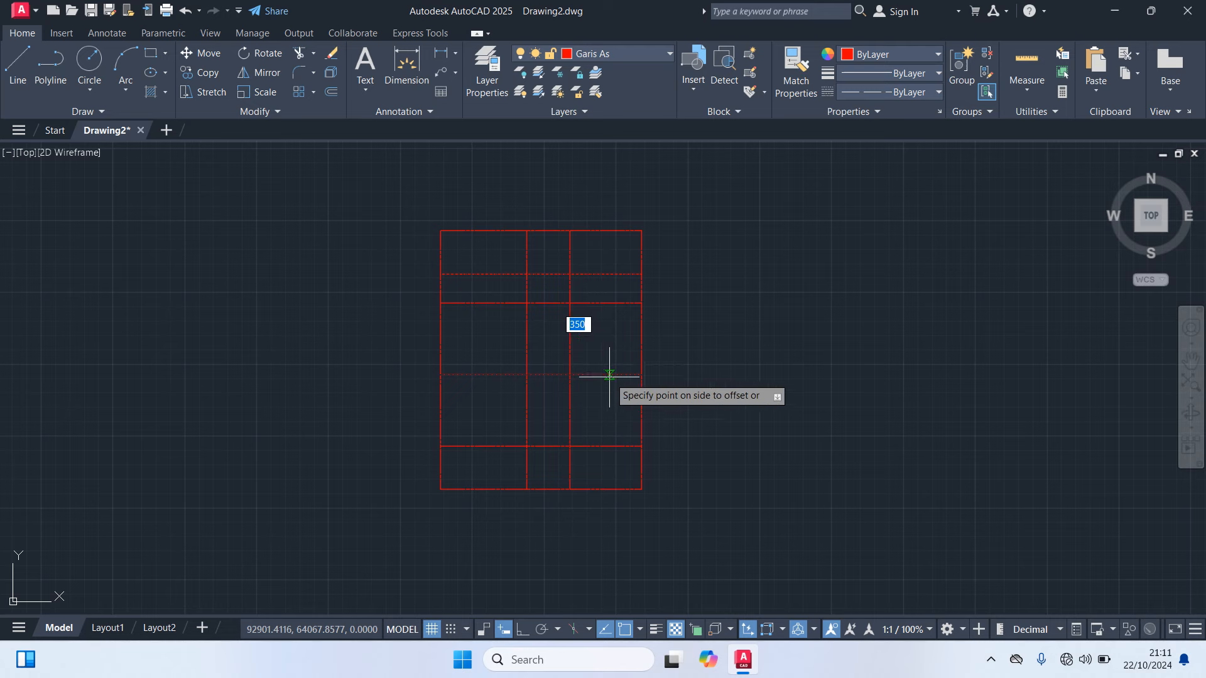
{"action": "left_click", "coordinate": [811, 391]}
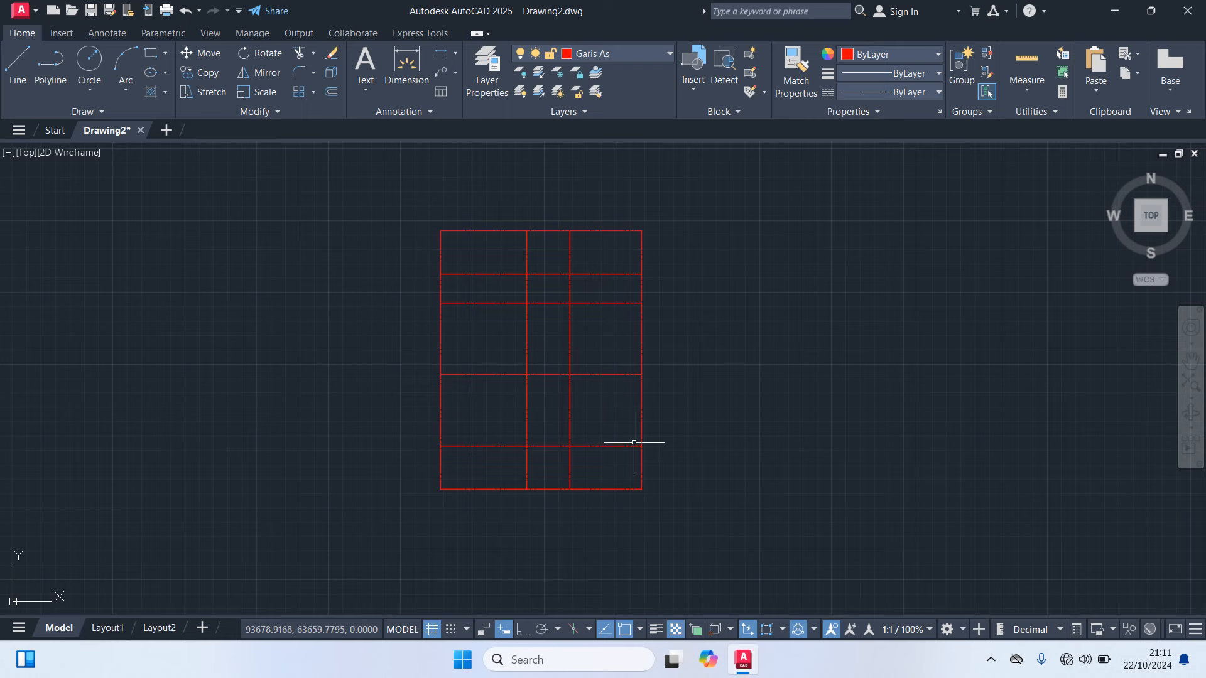
Check the spacing between the two lowest interior horizontal axis lines with a temporary dimension at the right edge, and delete it
{"action": "type", "text": "d"}
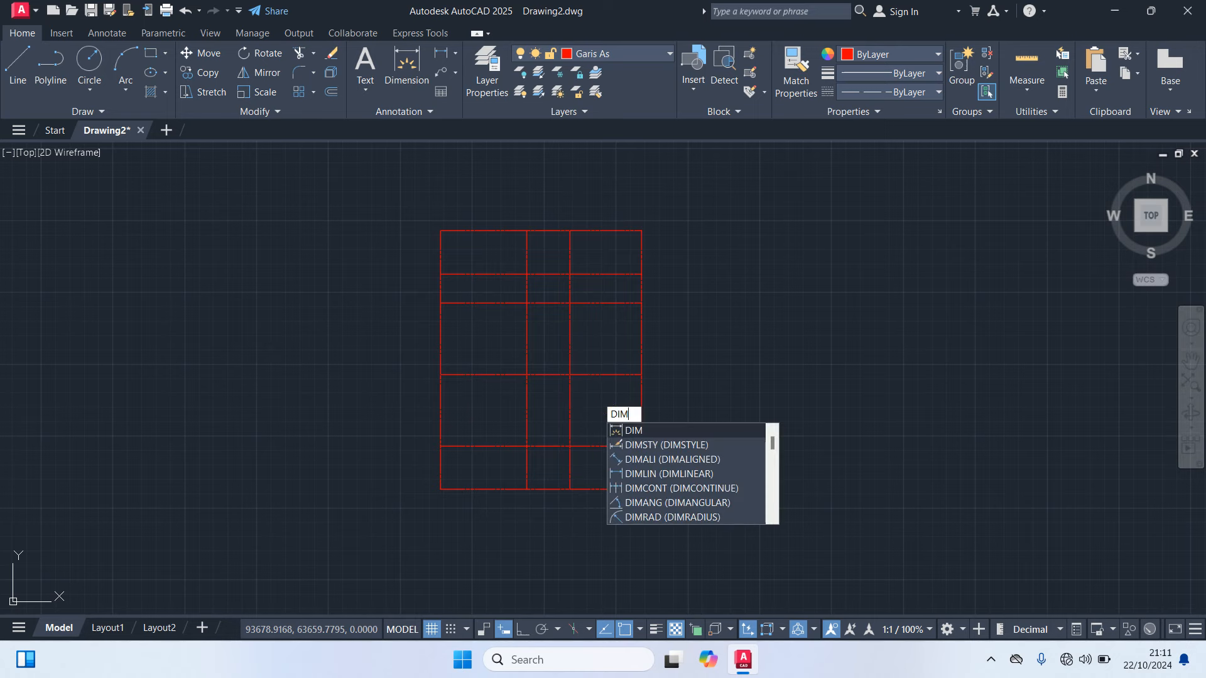
{"action": "key", "text": "Return"}
{"action": "scroll", "coordinate": [598, 390], "scroll_direction": "up", "scroll_amount": 6}
{"action": "mouse_move", "coordinate": [697, 359]}
{"action": "middle_mouse_down"}
{"action": "mouse_move", "coordinate": [597, 224]}
{"action": "mouse_move", "coordinate": [587, 180]}
{"action": "mouse_move", "coordinate": [619, 183]}
{"action": "middle_mouse_up"}
{"action": "left_click", "coordinate": [607, 184]}
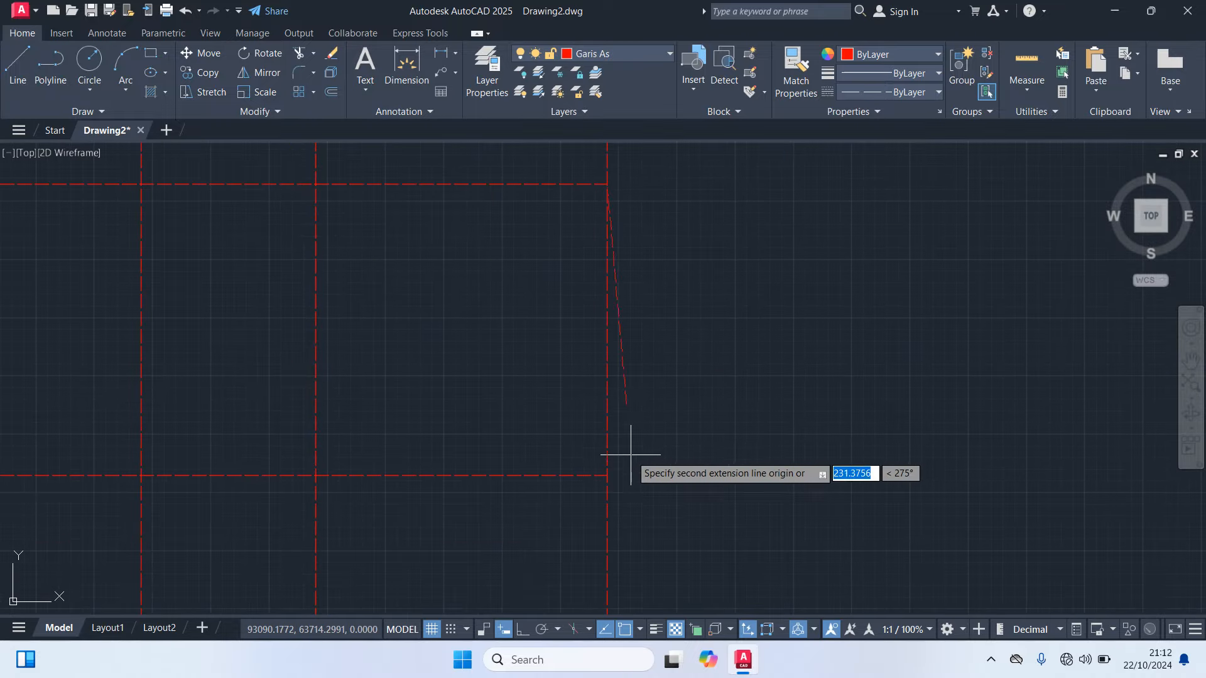
{"action": "left_click", "coordinate": [611, 477]}
{"action": "left_click", "coordinate": [633, 468]}
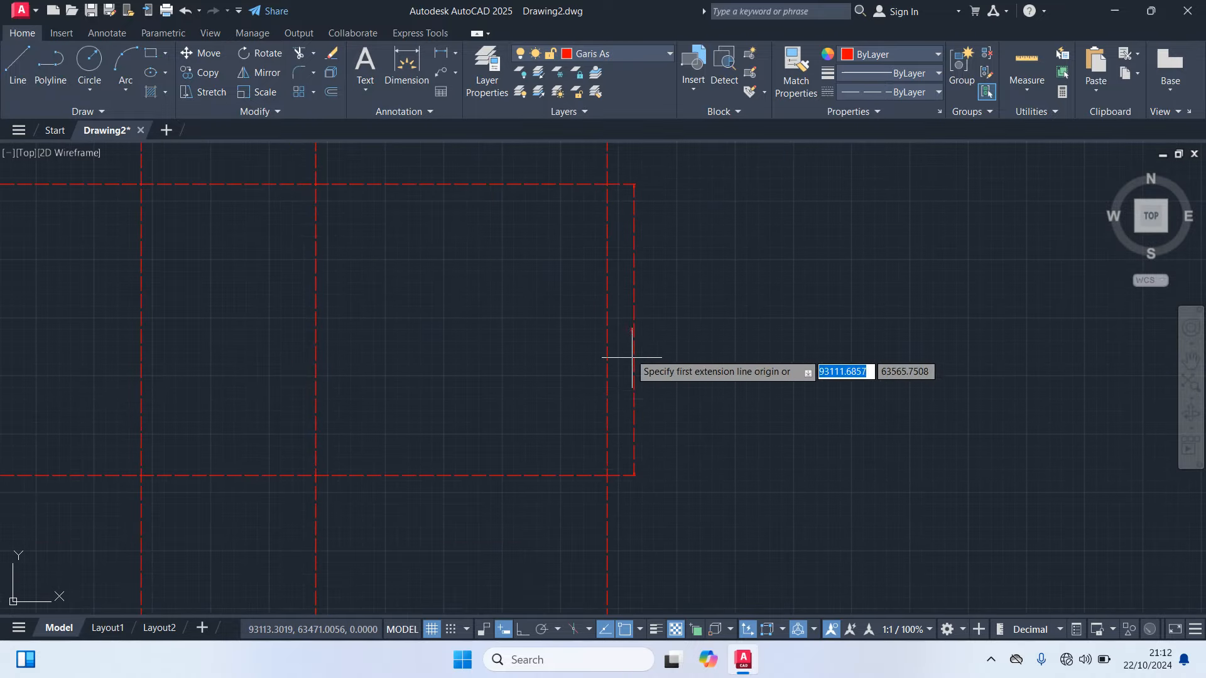
{"action": "scroll", "coordinate": [635, 352], "scroll_direction": "up", "scroll_amount": 8}
{"action": "scroll", "coordinate": [716, 415], "scroll_direction": "down", "scroll_amount": 4}
{"action": "scroll", "coordinate": [719, 412], "scroll_direction": "down", "scroll_amount": 5}
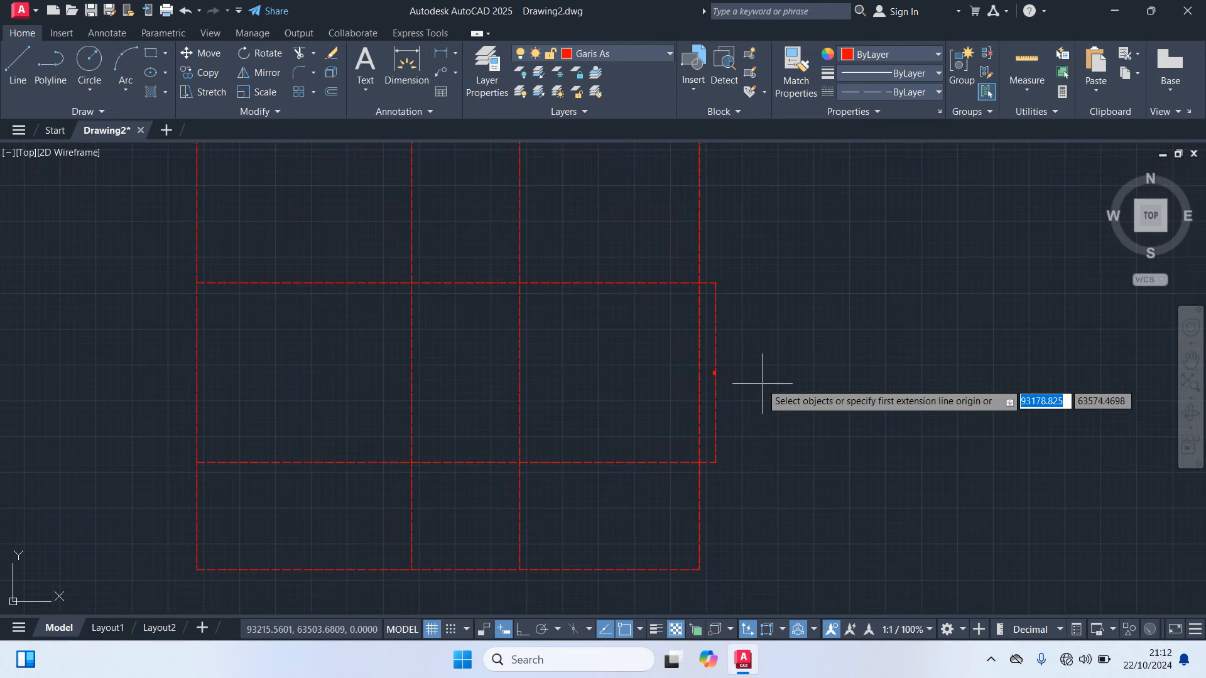
{"action": "key", "text": "Escape"}
{"action": "left_click", "coordinate": [714, 357]}
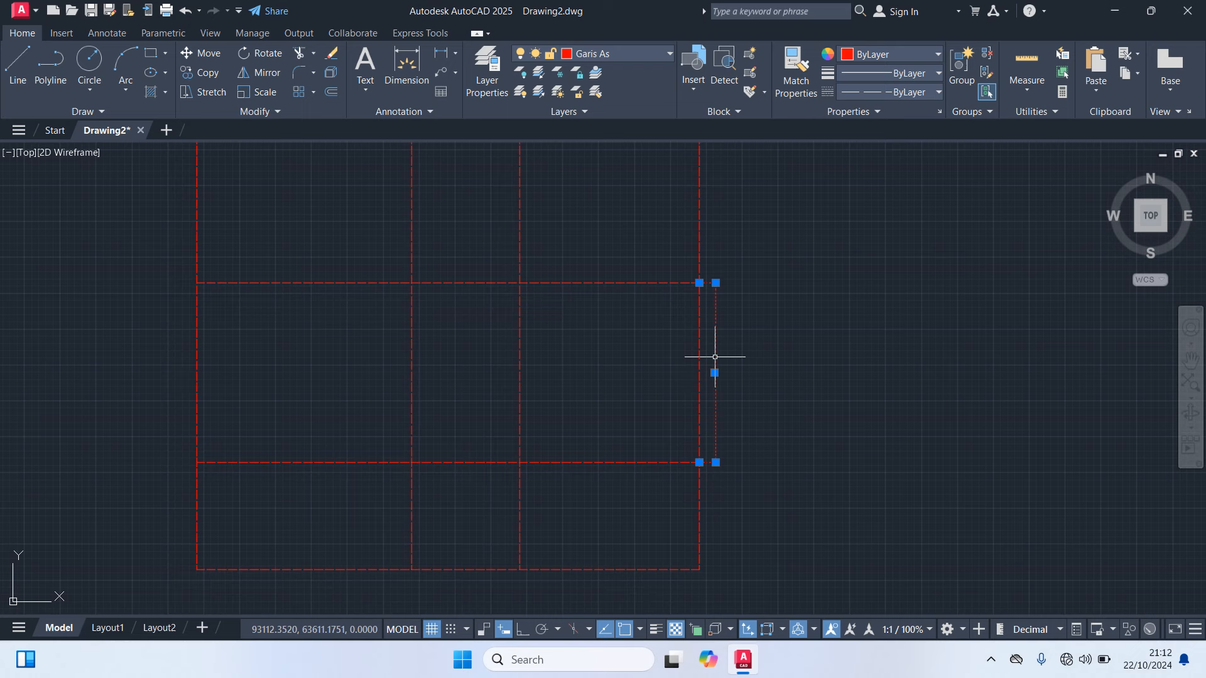
{"action": "key", "text": "Delete"}
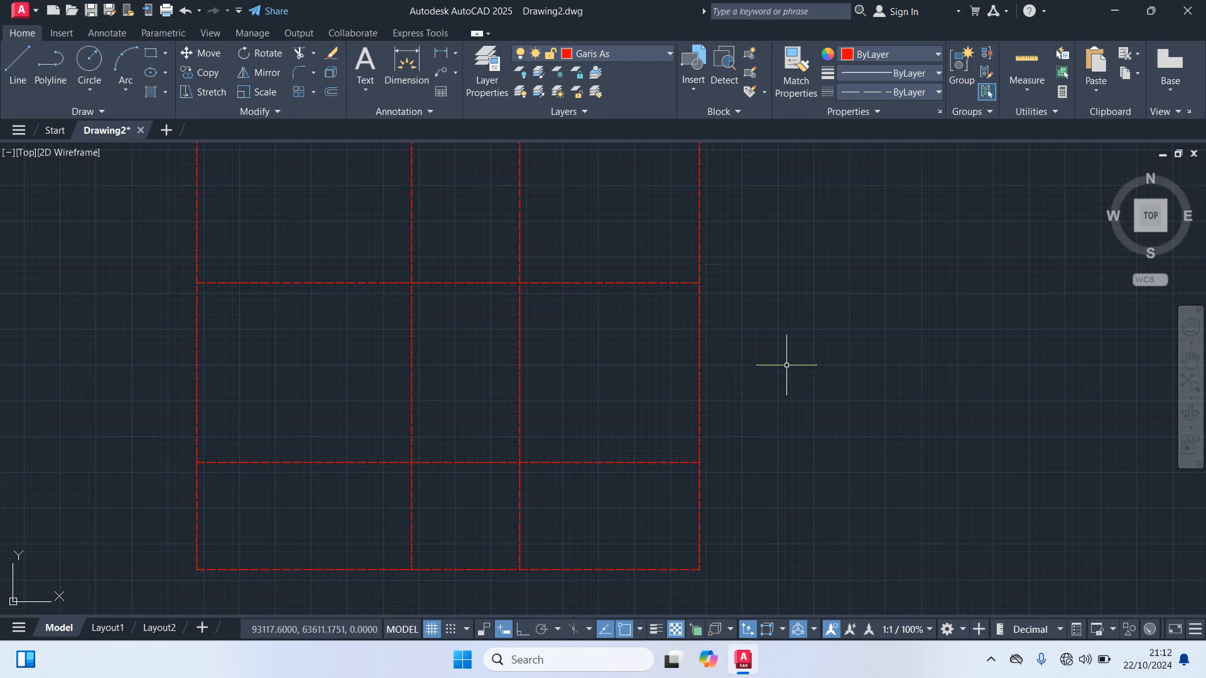
Offset the second-lowest interior horizontal axis line 300 downward and finish the offset command
{"action": "type", "text": "o"}
{"action": "key", "text": "Return"}
{"action": "type", "text": "300"}
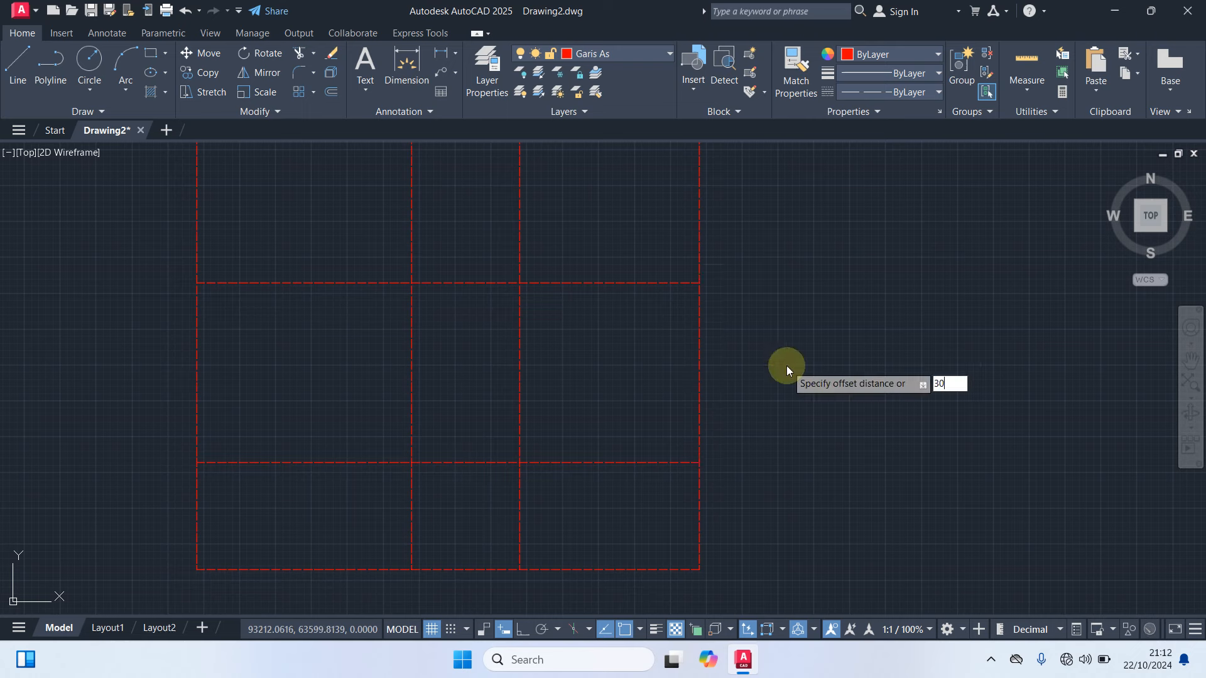
{"action": "key", "text": "Return"}
{"action": "scroll", "coordinate": [786, 364], "scroll_direction": "down", "scroll_amount": 4}
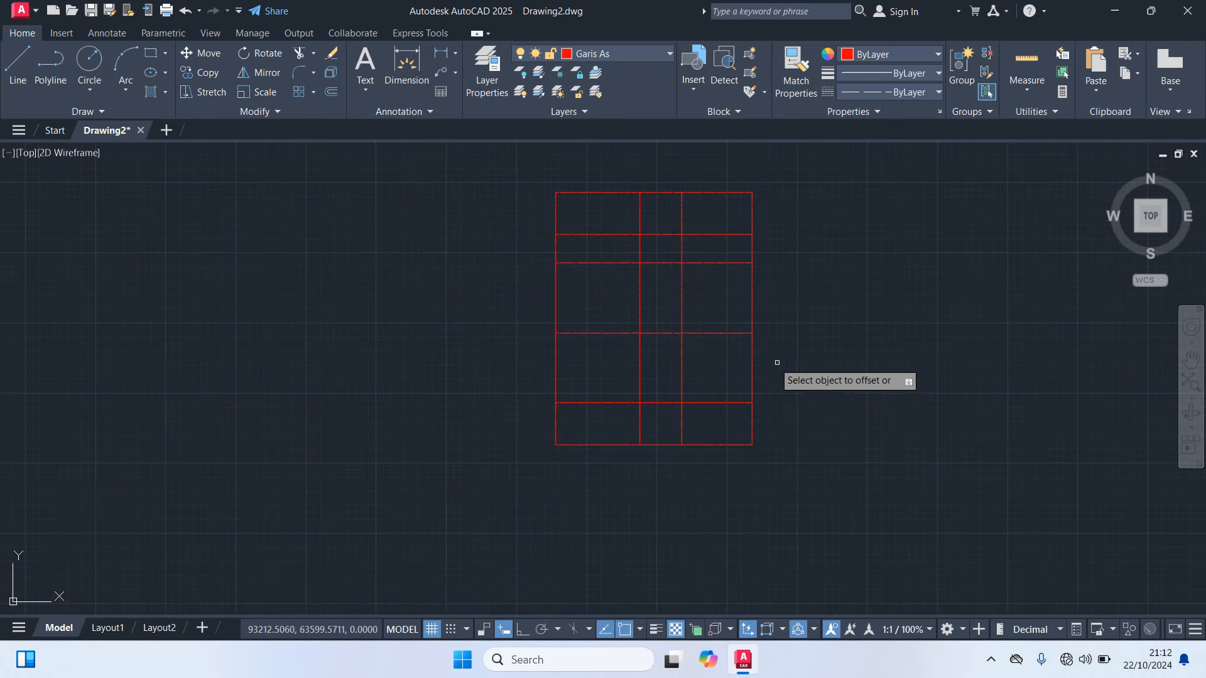
{"action": "left_click", "coordinate": [727, 333]}
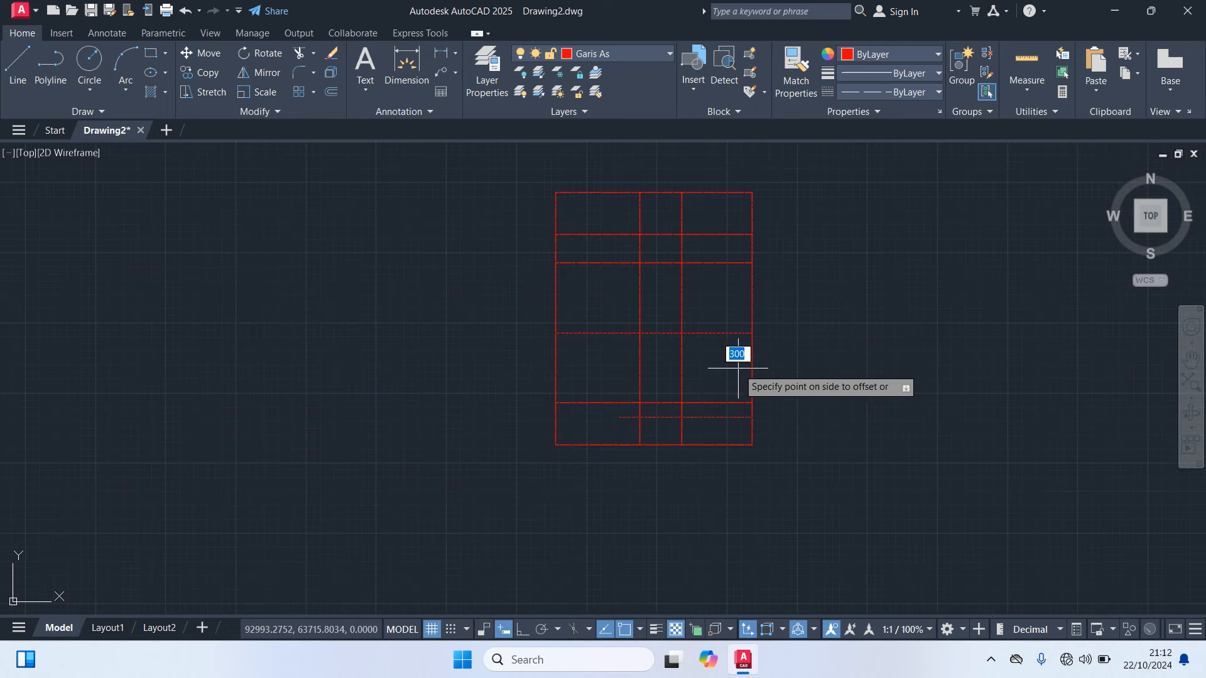
{"action": "left_click", "coordinate": [723, 434]}
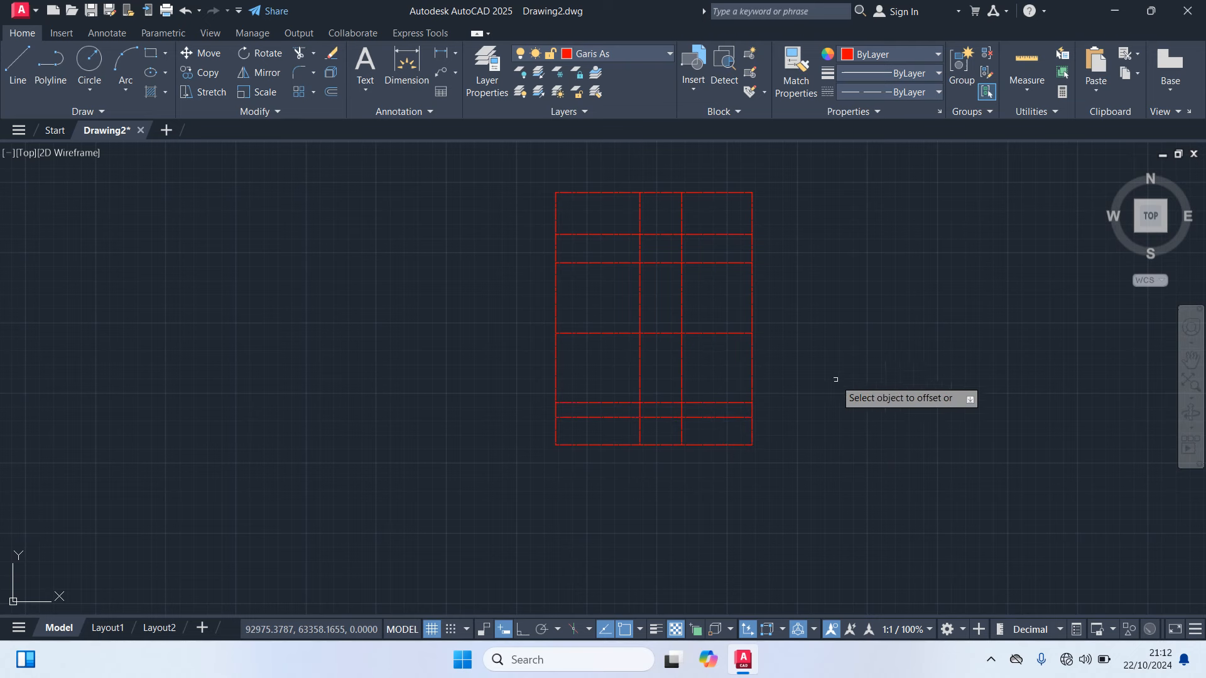
{"action": "key", "text": "Escape"}
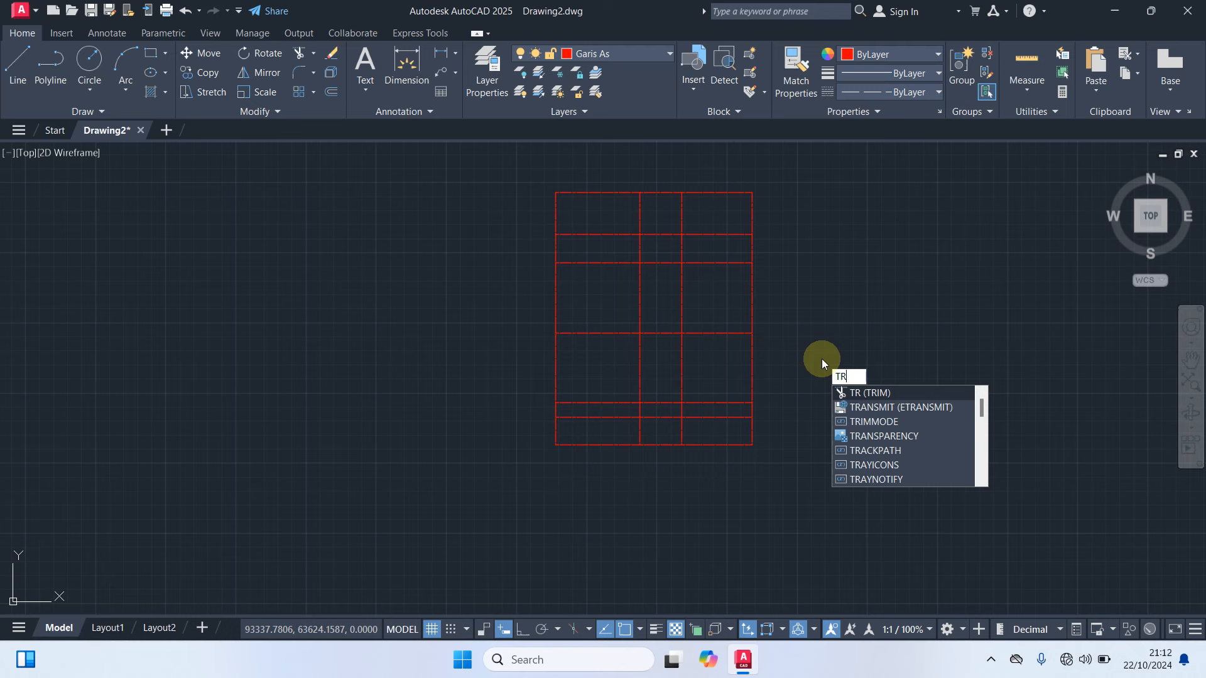
Trim the outline's bottom edge to the right of the second vertical axis and the right edge below the new horizontal line
{"action": "key", "text": "Return"}
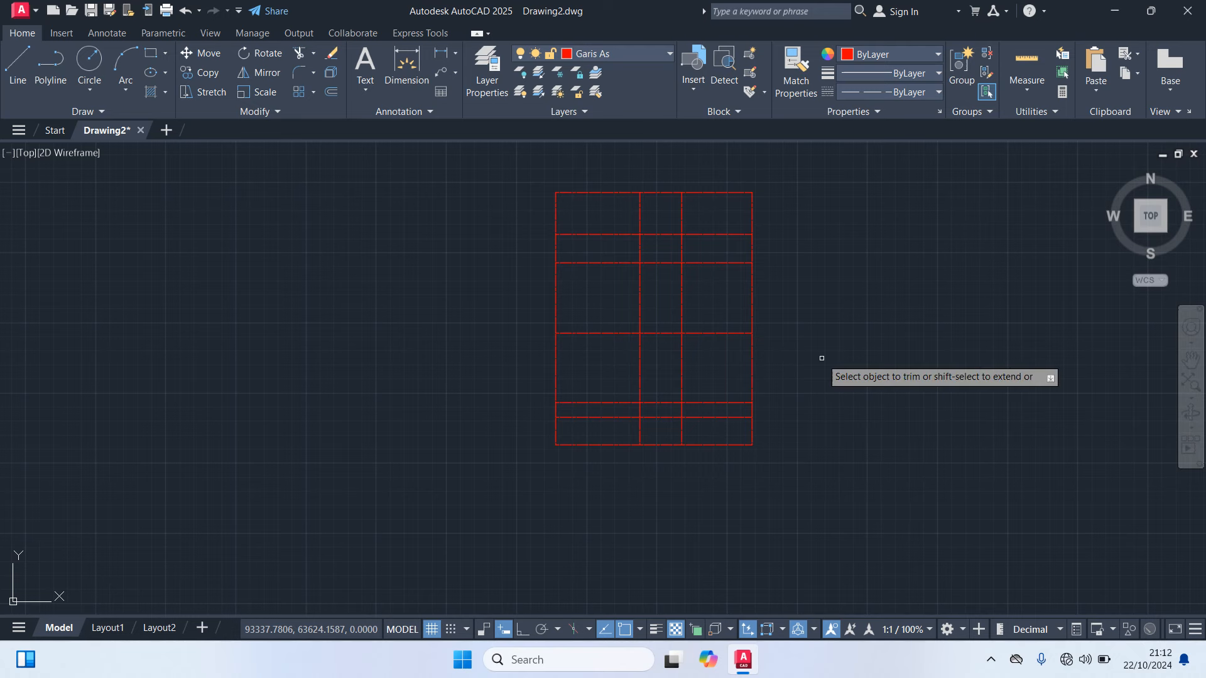
{"action": "scroll", "coordinate": [697, 465], "scroll_direction": "up", "scroll_amount": 2}
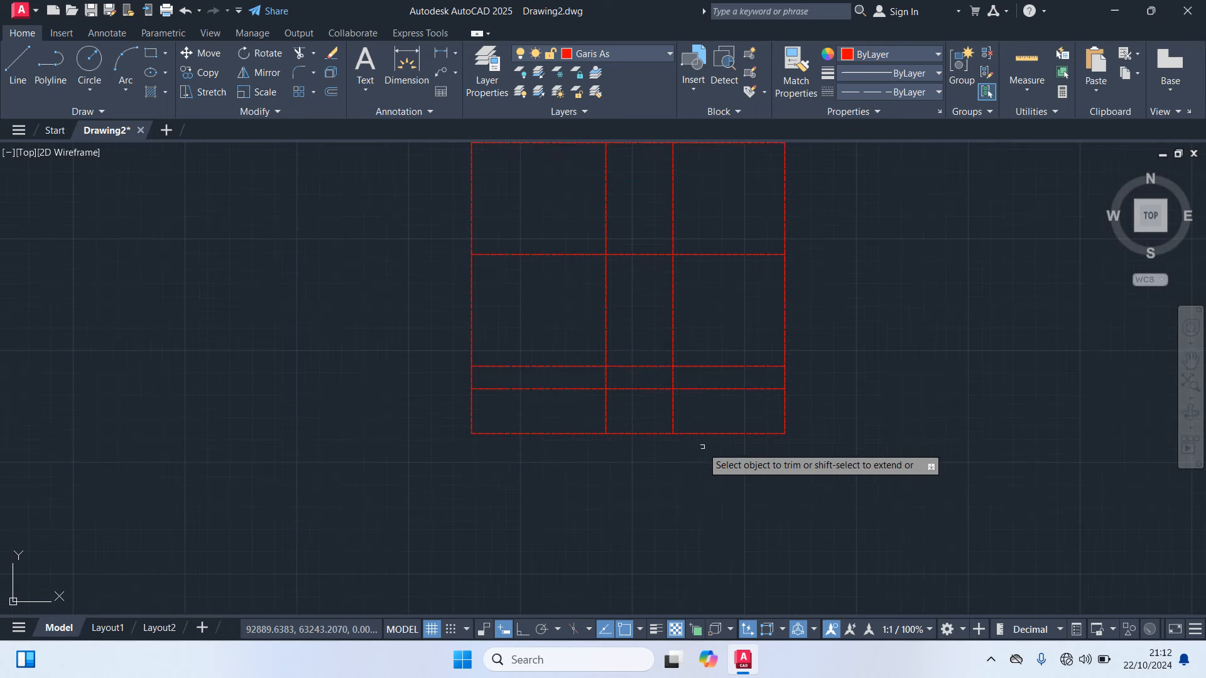
{"action": "left_click", "coordinate": [701, 432]}
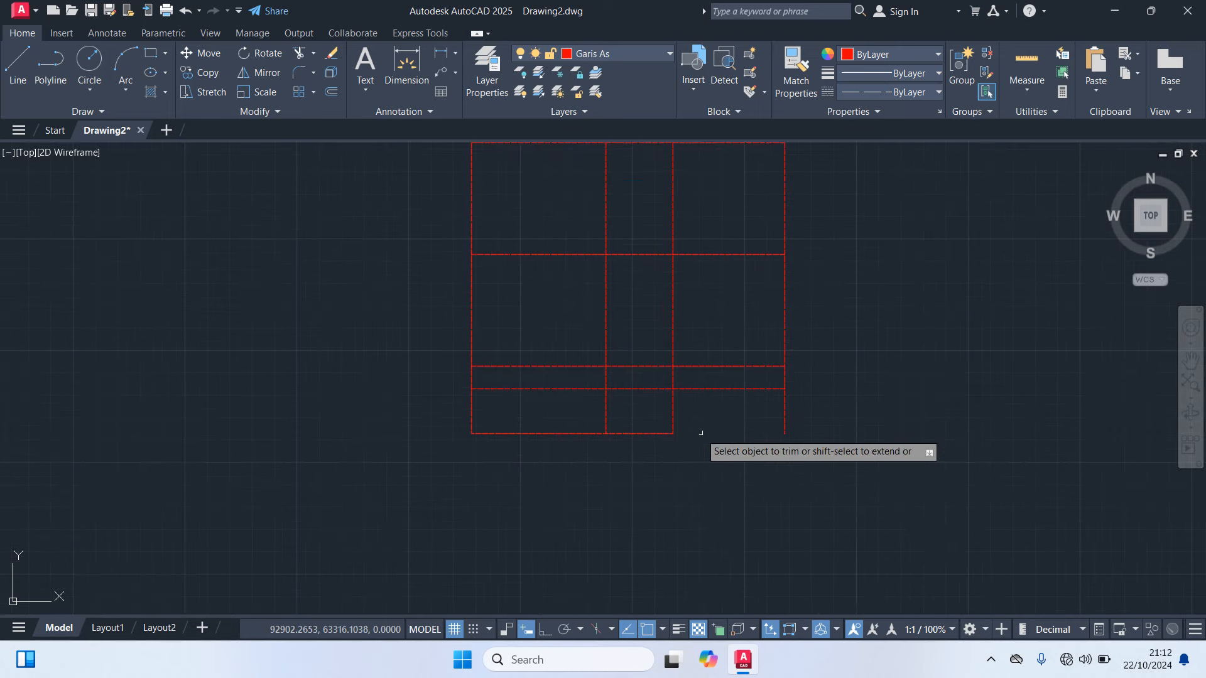
{"action": "left_click", "coordinate": [785, 415]}
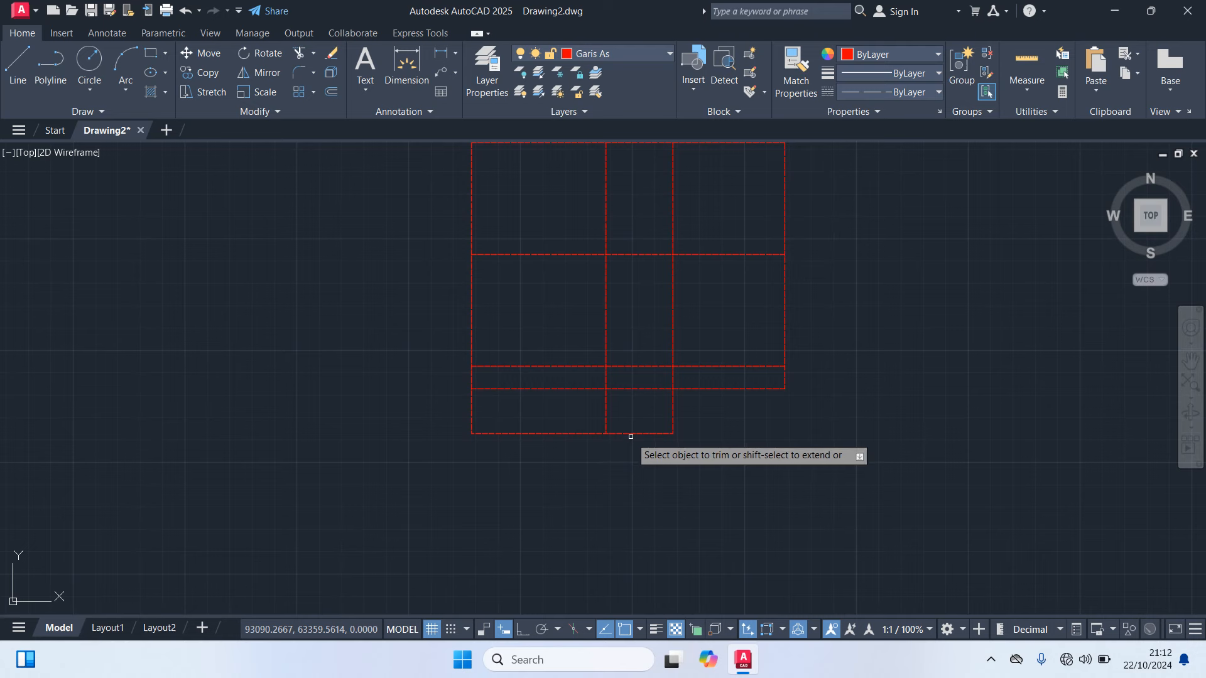
Trim the new horizontal line across the two left bays and the first interior vertical axis below the horizontal line above it
{"action": "left_click", "coordinate": [606, 416]}
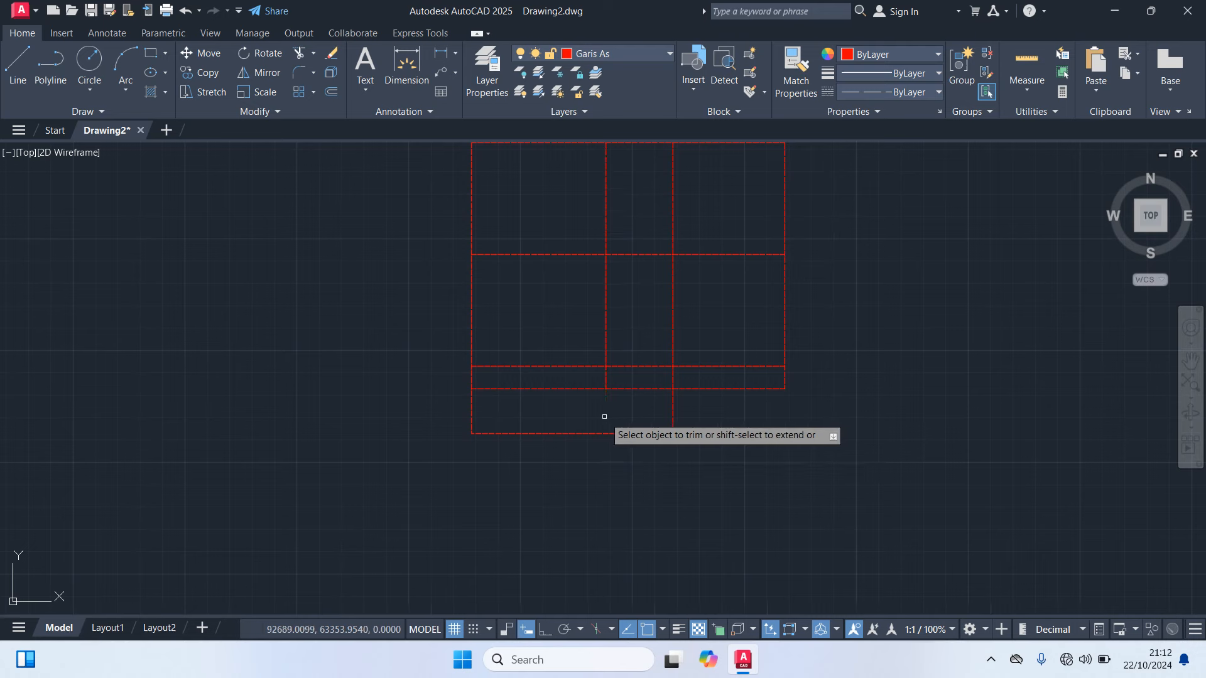
{"action": "left_click", "coordinate": [635, 389]}
{"action": "left_click", "coordinate": [607, 380]}
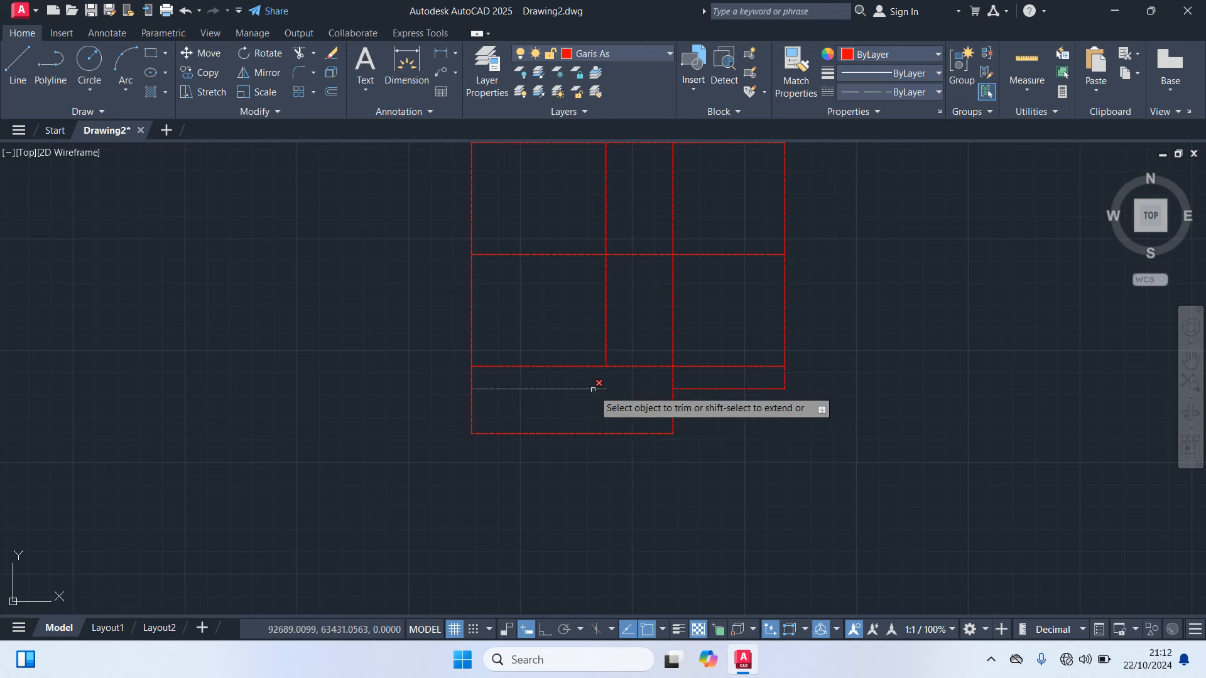
{"action": "left_click", "coordinate": [593, 389]}
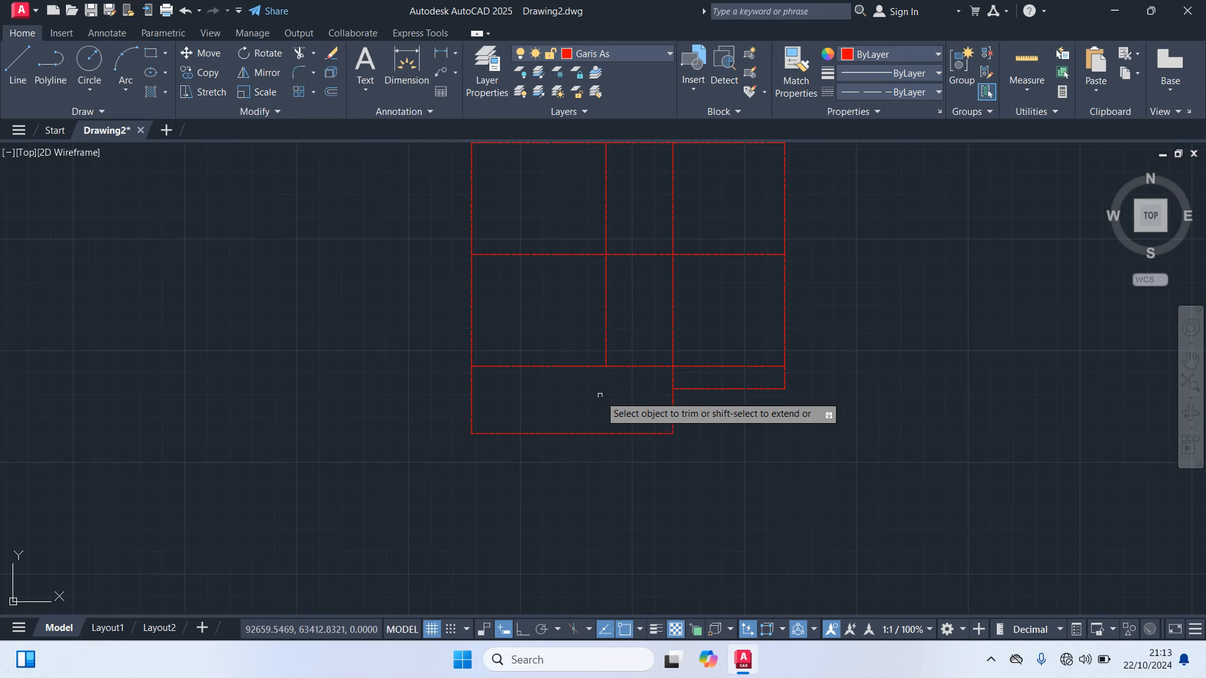
Trim the first interior vertical axis up to the next horizontal line and remove the lowest interior horizontal line's segment in the right bay
{"action": "left_click", "coordinate": [605, 325]}
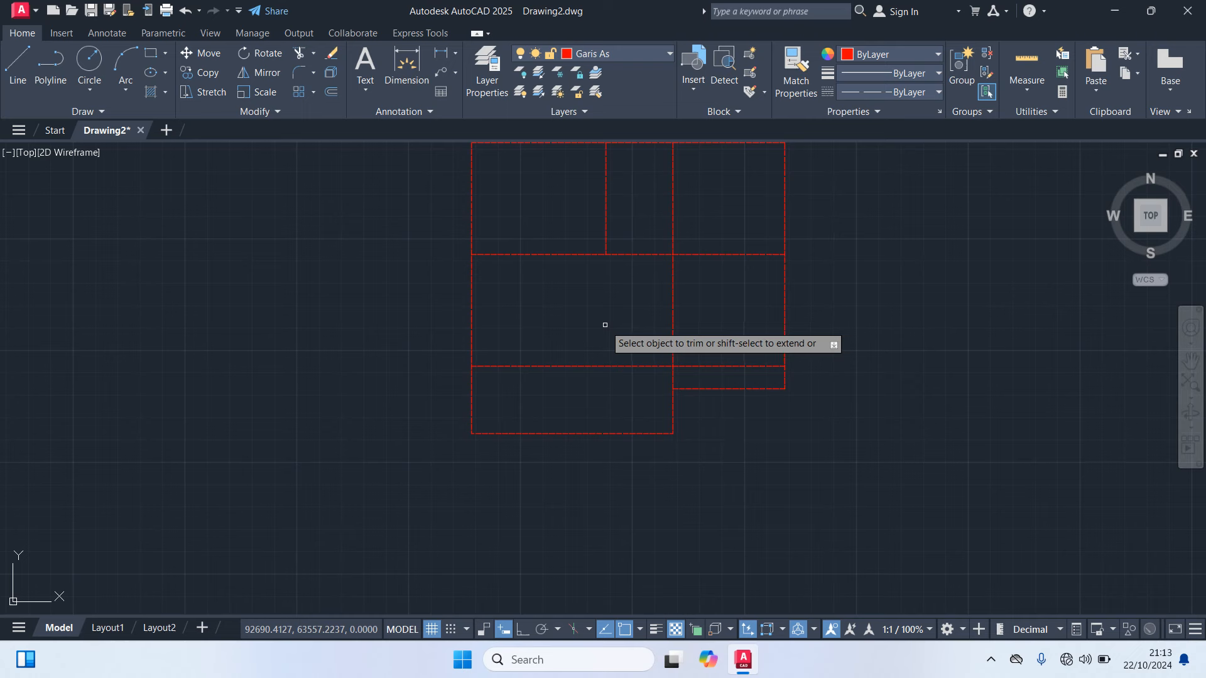
{"action": "left_click", "coordinate": [732, 365]}
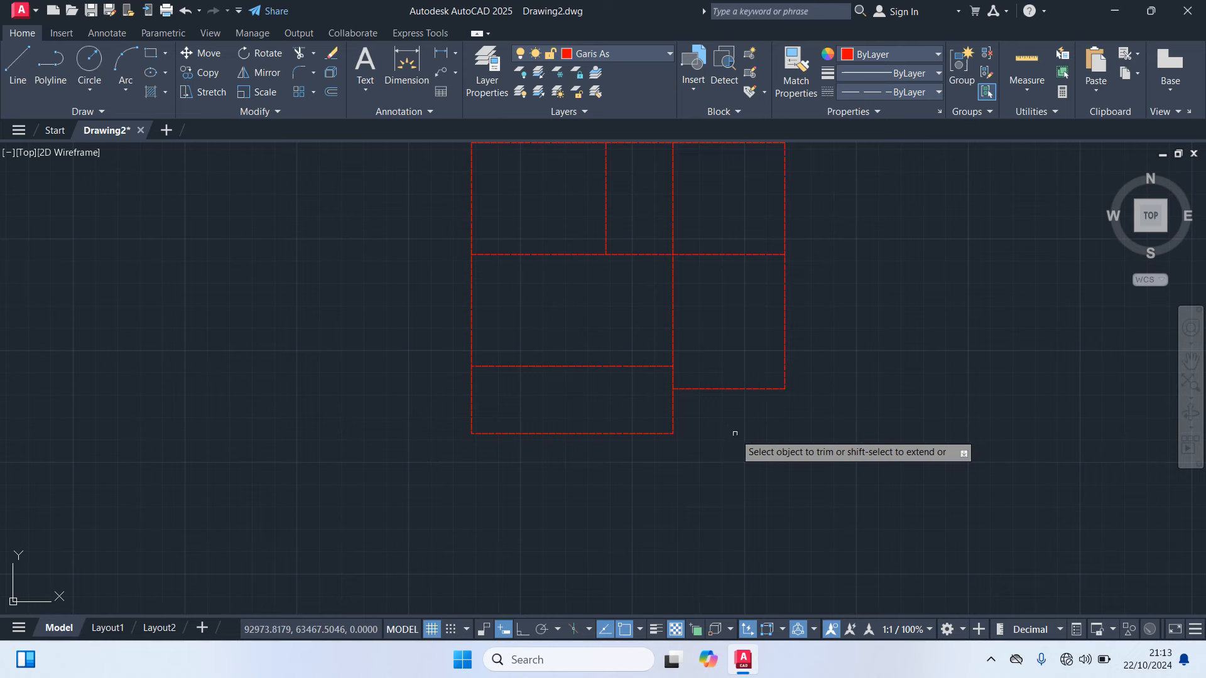
{"action": "scroll", "coordinate": [735, 433], "scroll_direction": "down", "scroll_amount": 2}
{"action": "mouse_move", "coordinate": [735, 433]}
{"action": "middle_mouse_down"}
{"action": "mouse_move", "coordinate": [677, 482]}
{"action": "mouse_move", "coordinate": [593, 503]}
{"action": "middle_mouse_up"}
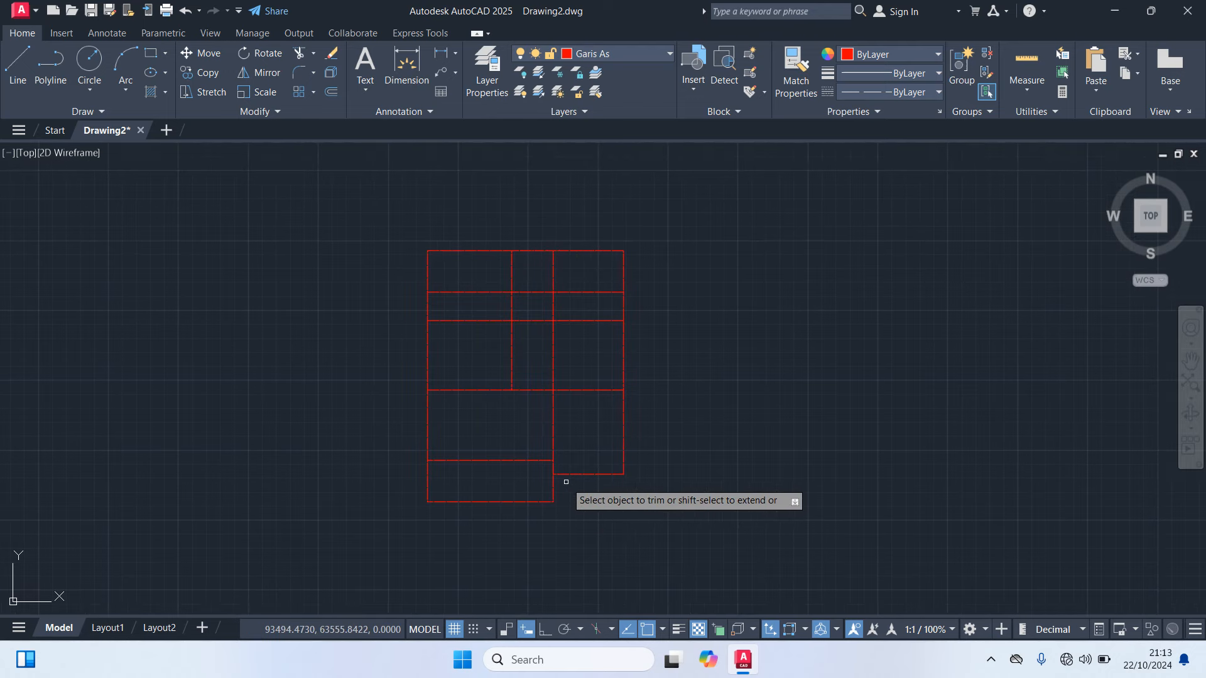
{"action": "key", "text": "Escape"}
Check the width of the right bay's bottom edge with a temporary dimension, and delete it
{"action": "scroll", "coordinate": [603, 520], "scroll_direction": "up", "scroll_amount": 2}
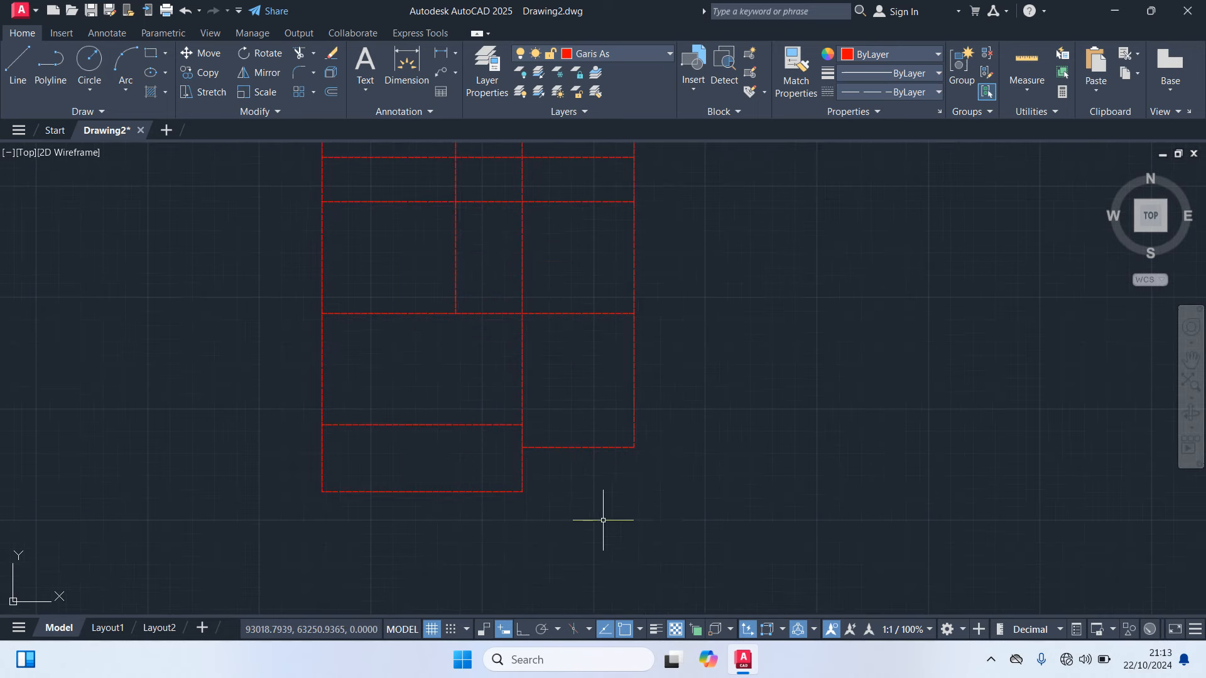
{"action": "type", "text": "d"}
{"action": "type", "text": "li"}
{"action": "key", "text": "Return"}
{"action": "left_click", "coordinate": [522, 448]}
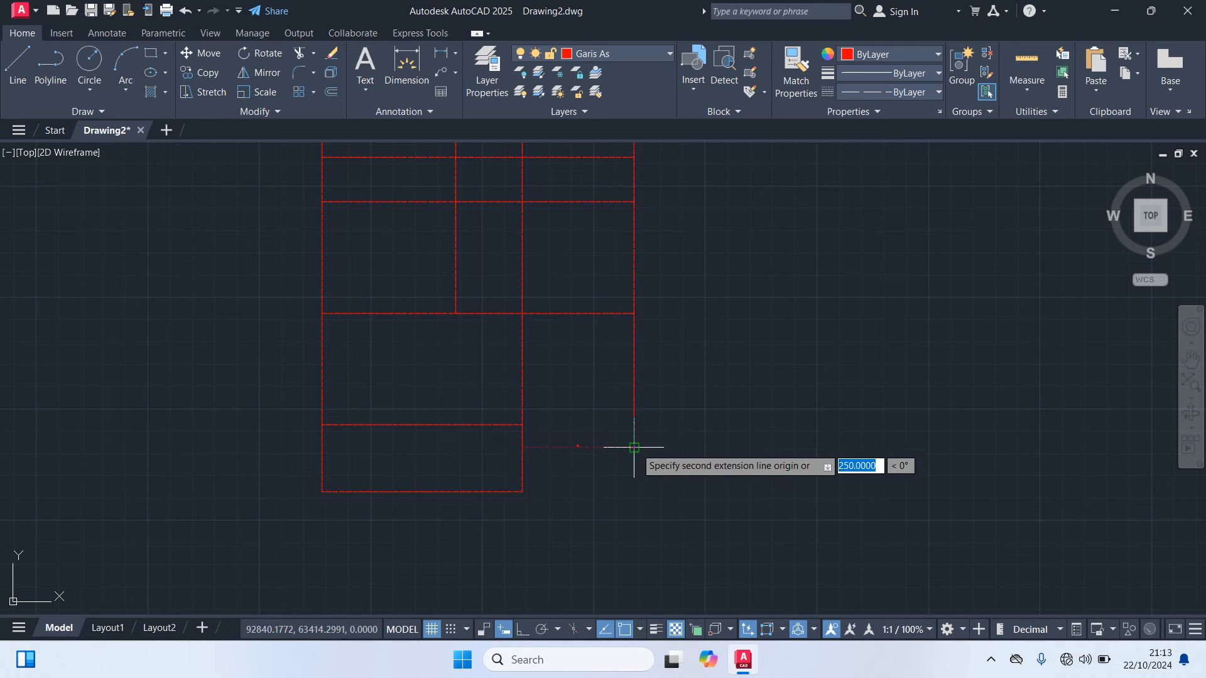
{"action": "left_click", "coordinate": [634, 447]}
{"action": "left_click", "coordinate": [641, 499]}
{"action": "scroll", "coordinate": [607, 518], "scroll_direction": "up", "scroll_amount": 4}
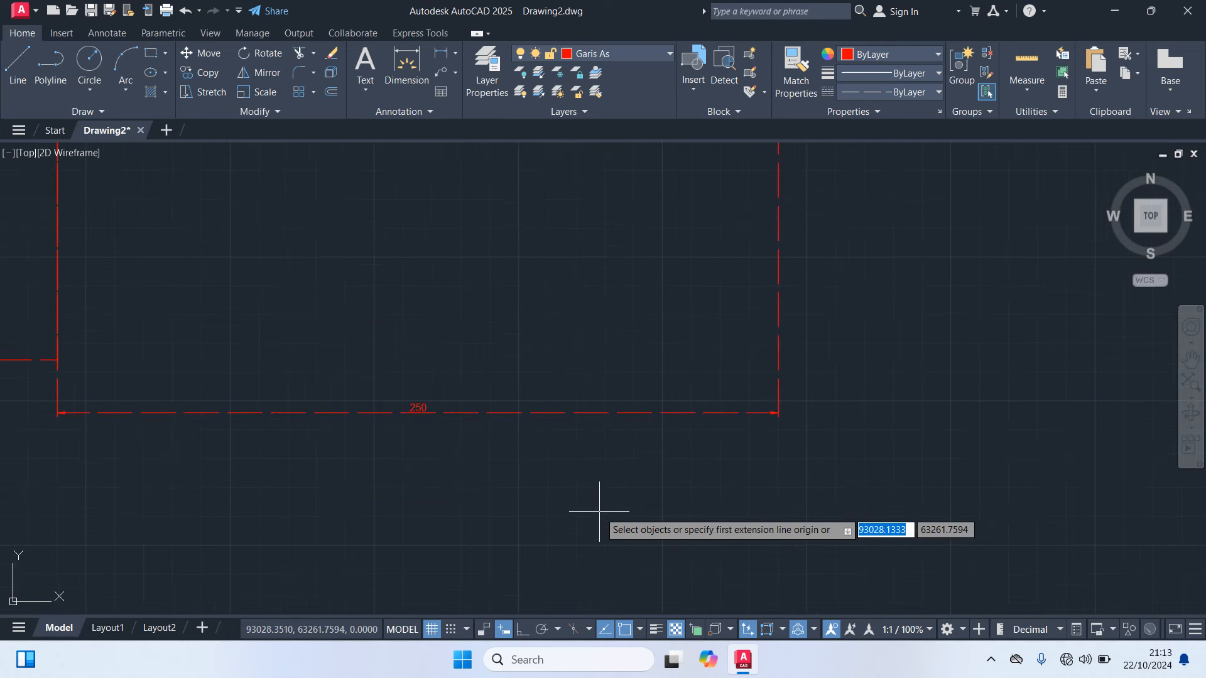
{"action": "scroll", "coordinate": [599, 512], "scroll_direction": "down", "scroll_amount": 5}
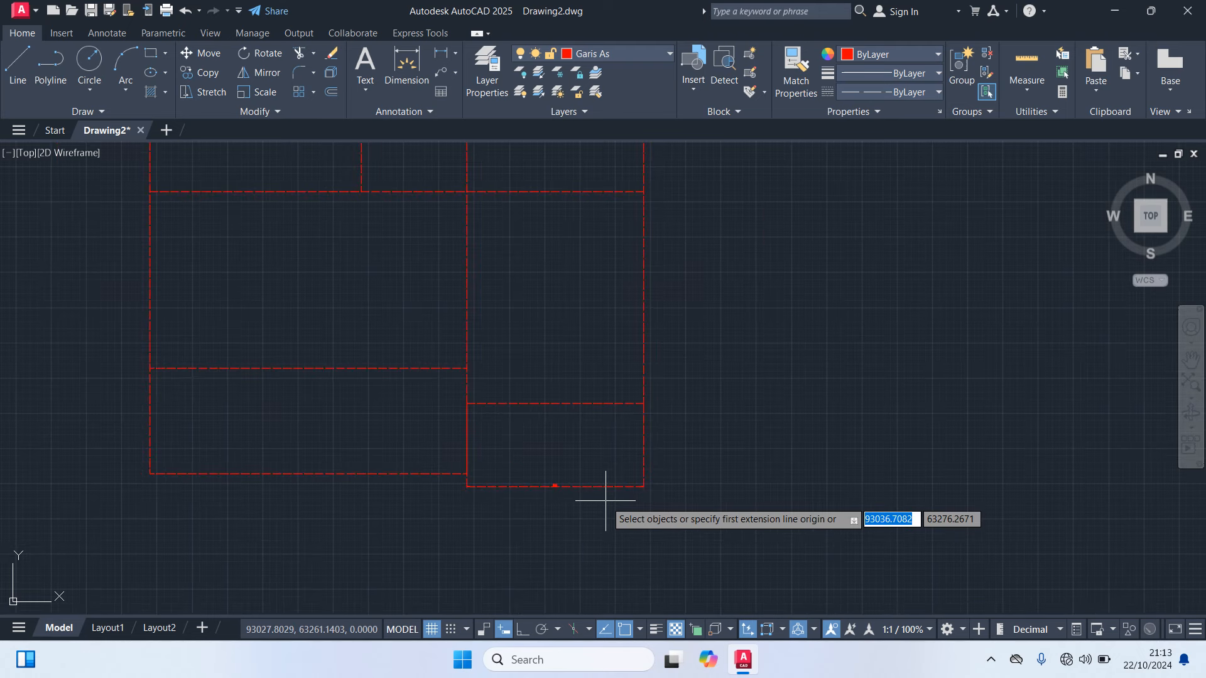
{"action": "key", "text": "Escape"}
{"action": "left_click", "coordinate": [568, 486]}
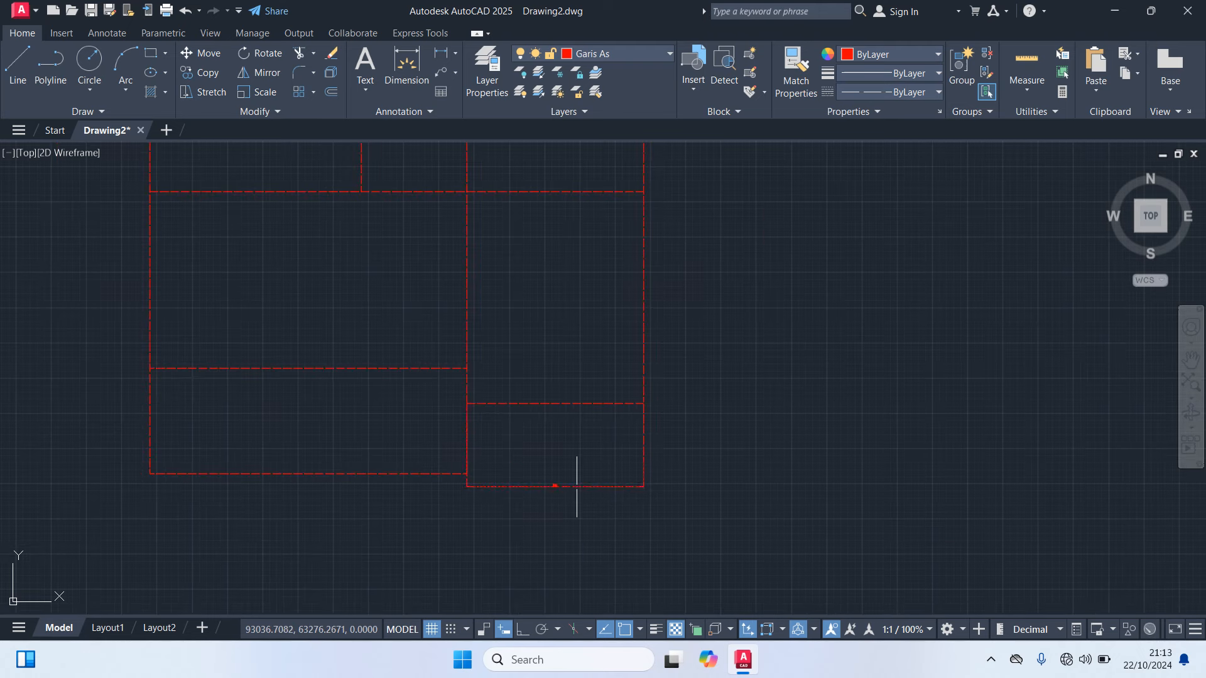
{"action": "key", "text": "Delete"}
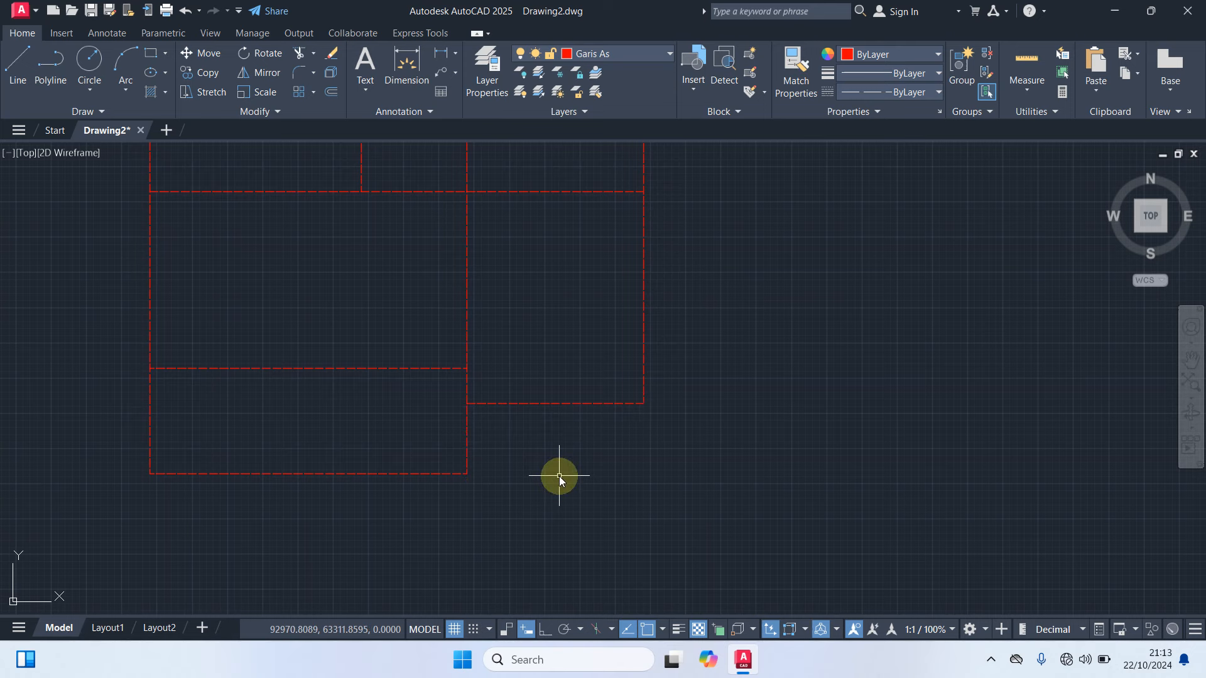
{"action": "scroll", "coordinate": [534, 437], "scroll_direction": "down", "scroll_amount": 2}
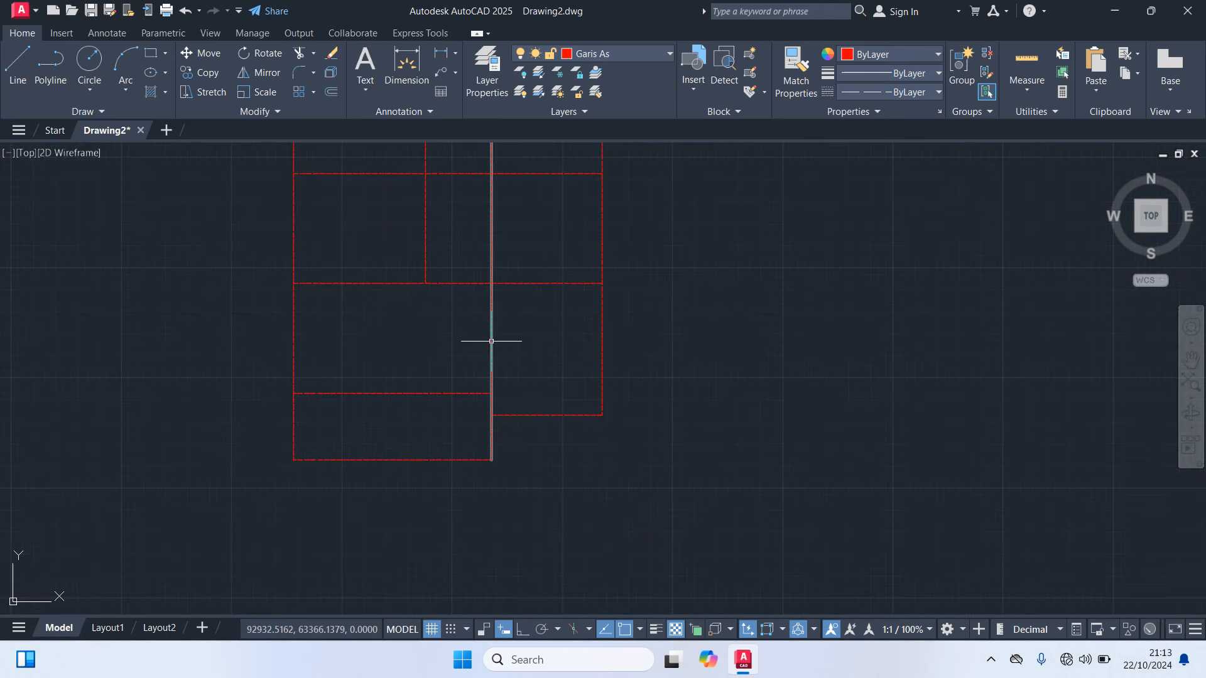
{"action": "left_click", "coordinate": [491, 341]}
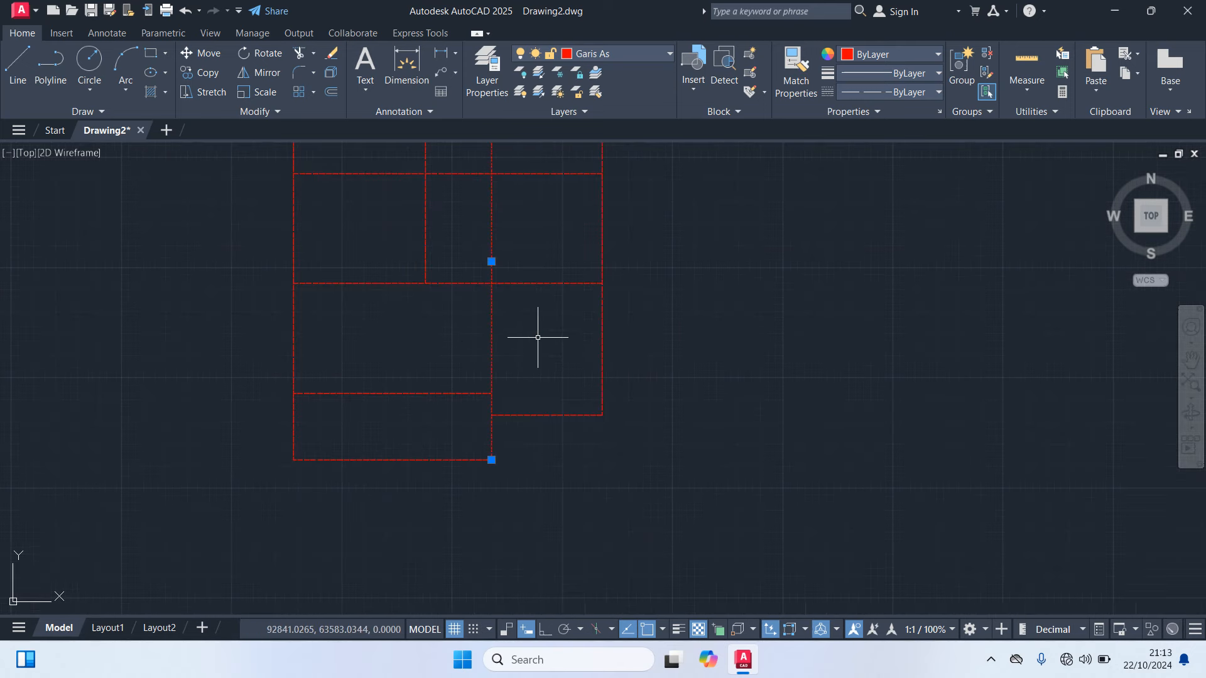
{"action": "type", "text": "o"}
{"action": "key", "text": "Return"}
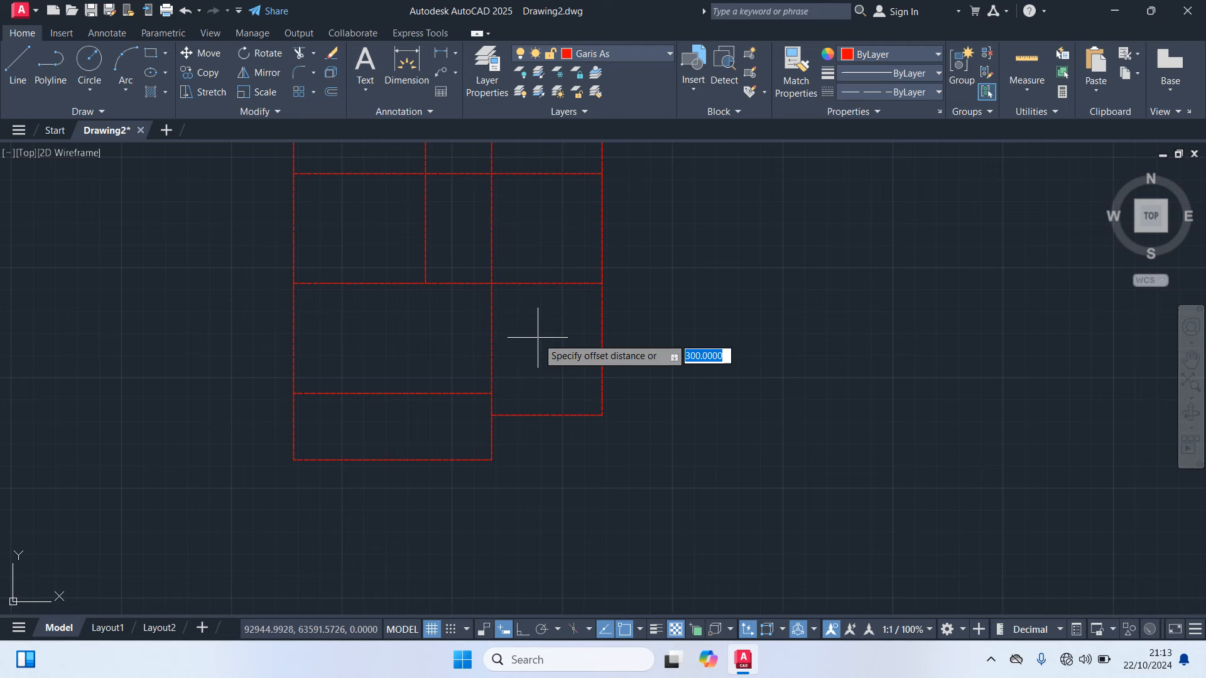
{"action": "type", "text": "250"}
{"action": "key", "text": "Return"}
{"action": "left_click", "coordinate": [491, 337]}
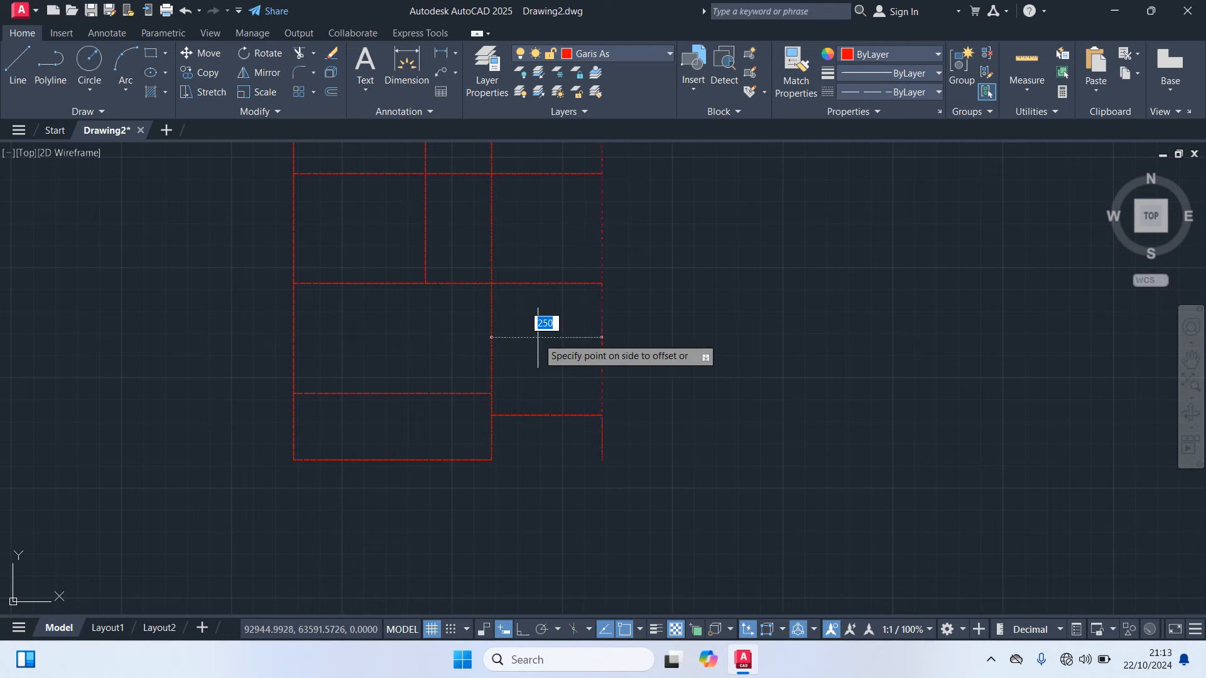
{"action": "key", "text": "Escape"}
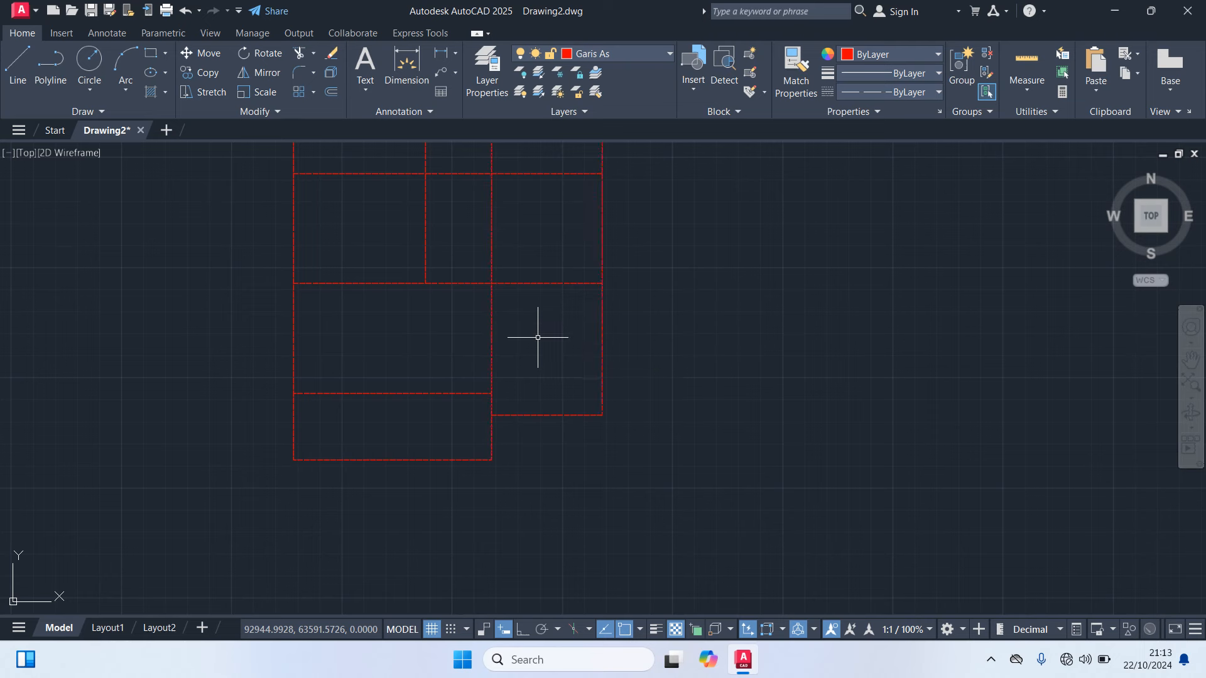
Offset the second interior vertical axis line 50 units to the left
{"action": "right_click", "coordinate": [537, 337]}
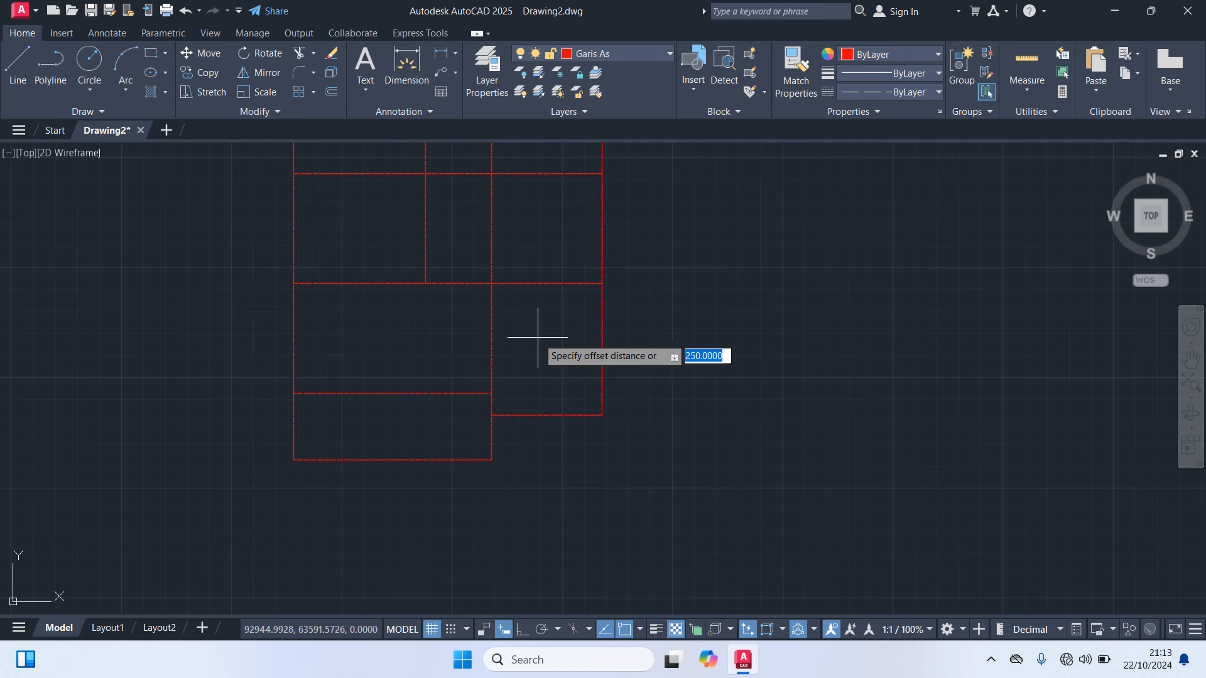
{"action": "type", "text": "50"}
{"action": "key", "text": "Return"}
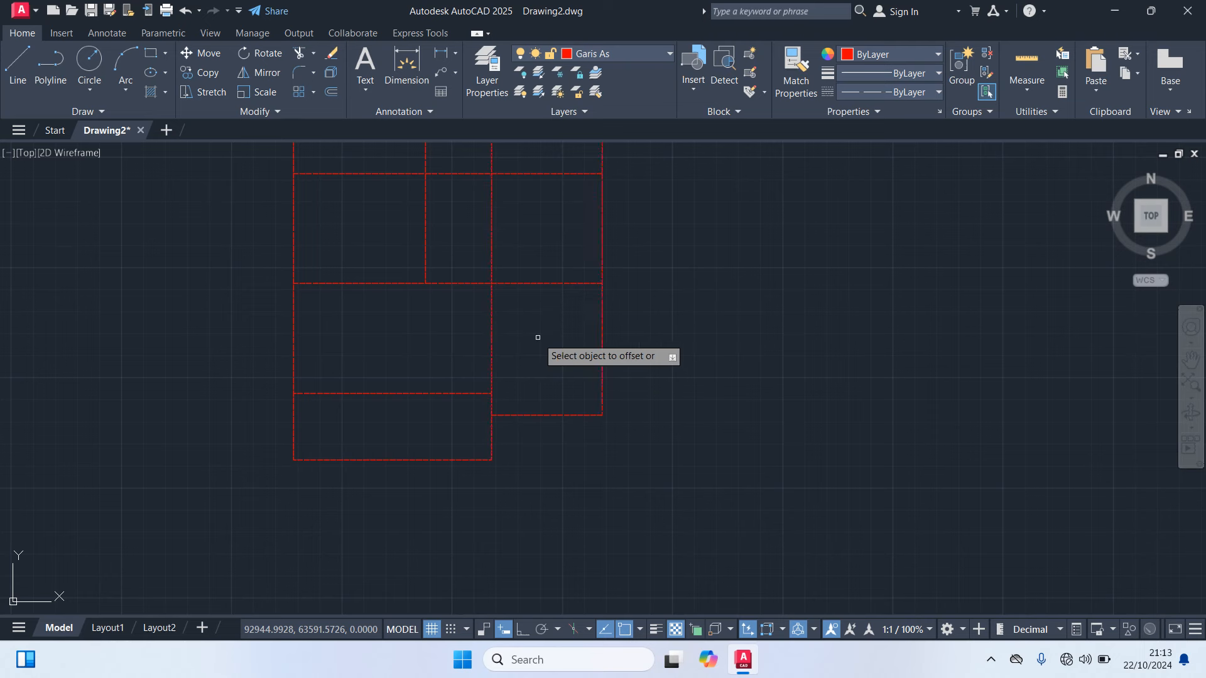
{"action": "left_click", "coordinate": [491, 349]}
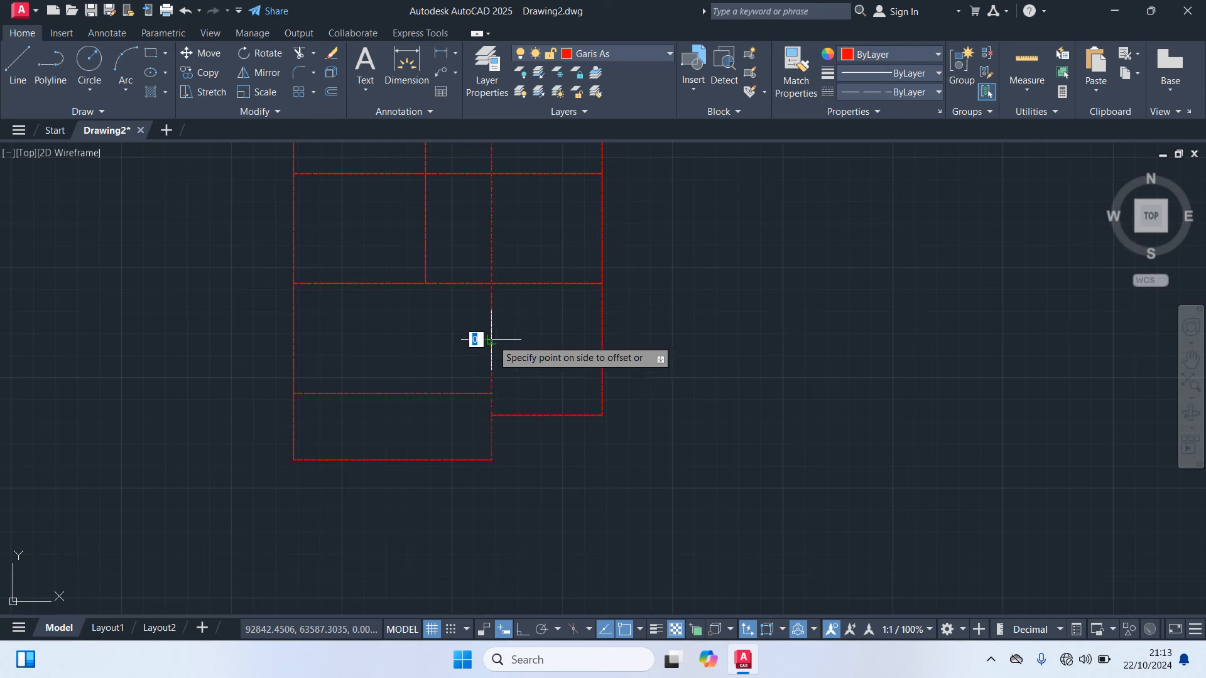
{"action": "left_click", "coordinate": [426, 345]}
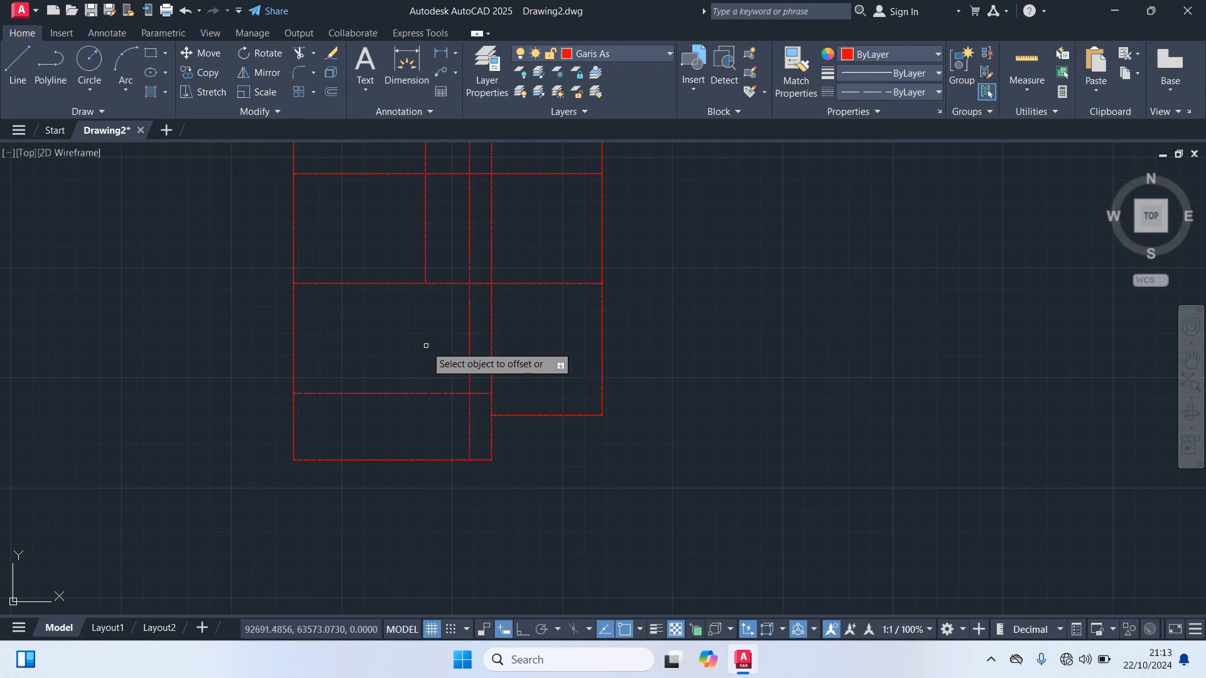
{"action": "key", "text": "Escape"}
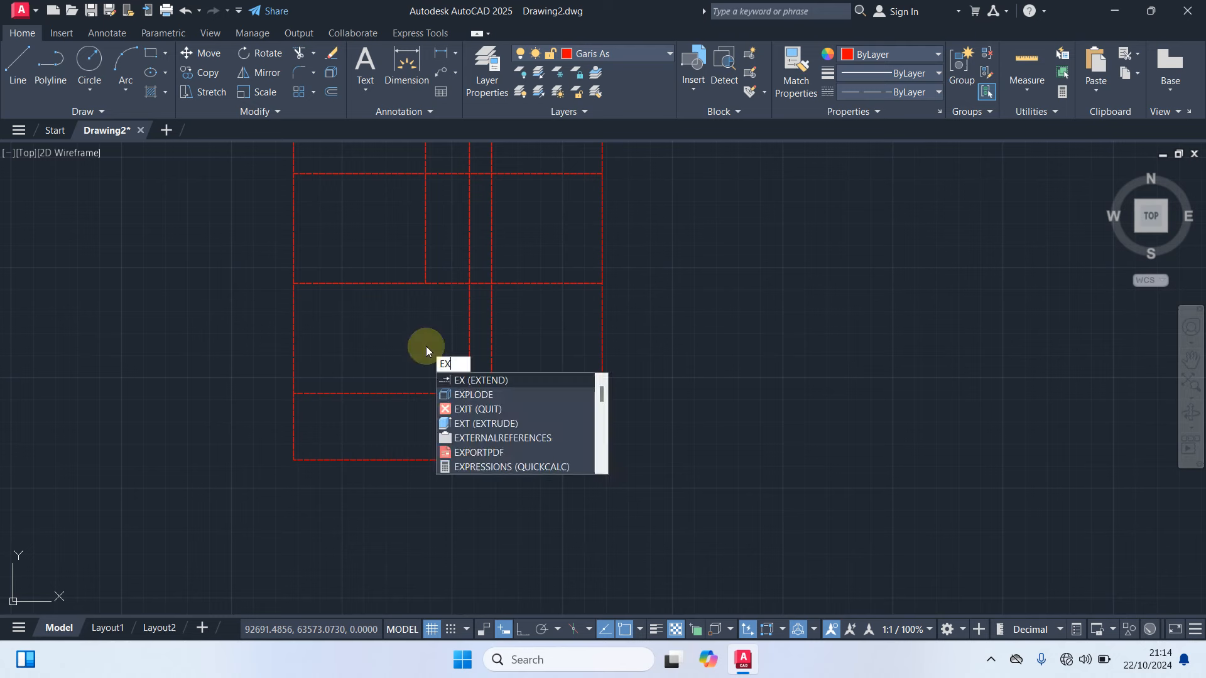
Extend the right bay's bottom edge leftward to the new offset vertical axis
{"action": "key", "text": "Return"}
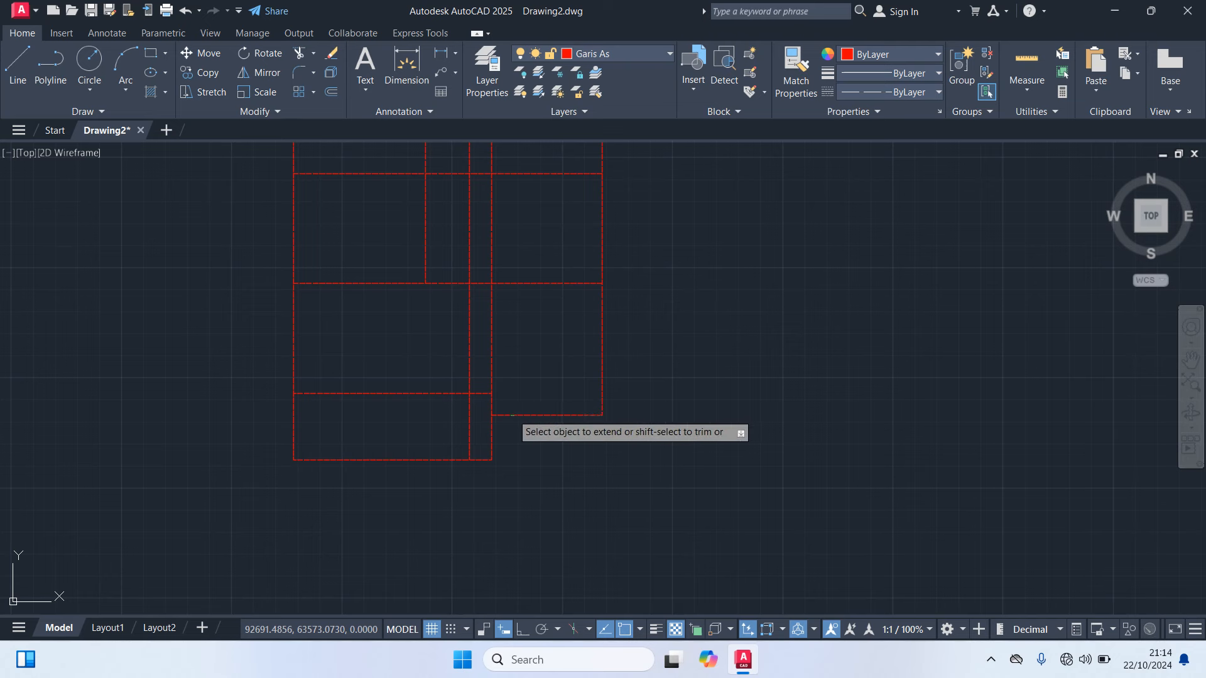
{"action": "left_click", "coordinate": [512, 415]}
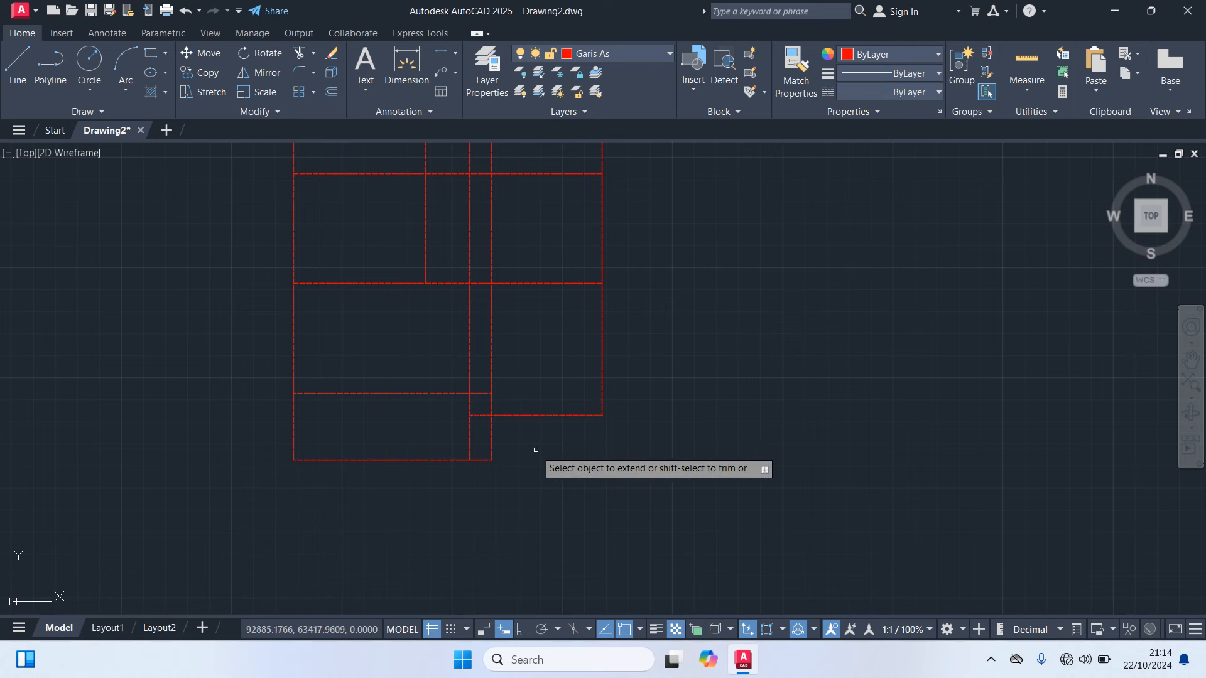
{"action": "key", "text": "Escape"}
Trim the original axis below the middle horizontal line, and the two lower horizontal lines' ends that run past the new axis
{"action": "type", "text": "TR"}
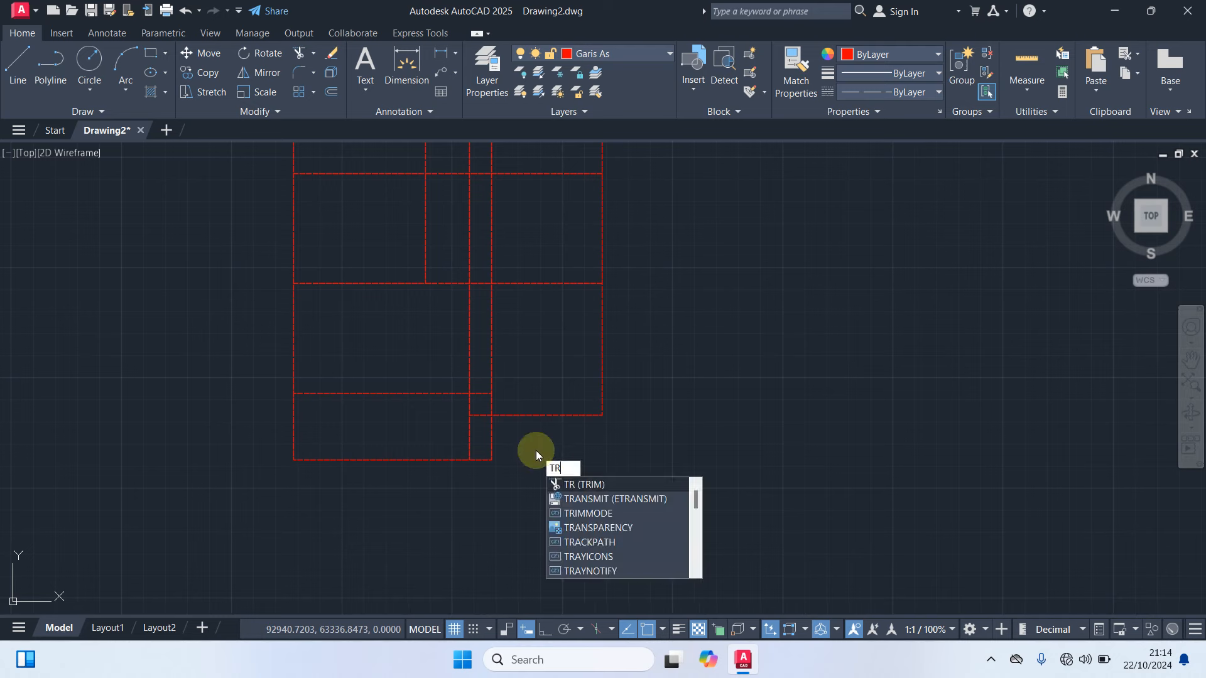
{"action": "key", "text": "Return"}
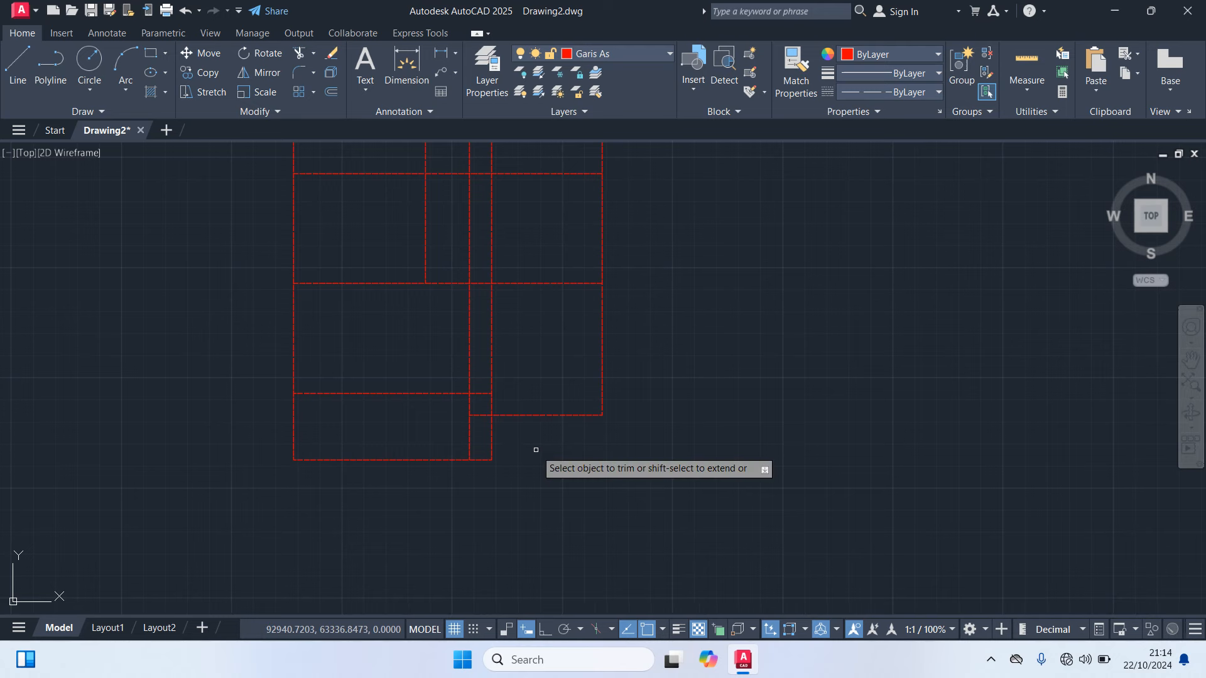
{"action": "left_click", "coordinate": [481, 458]}
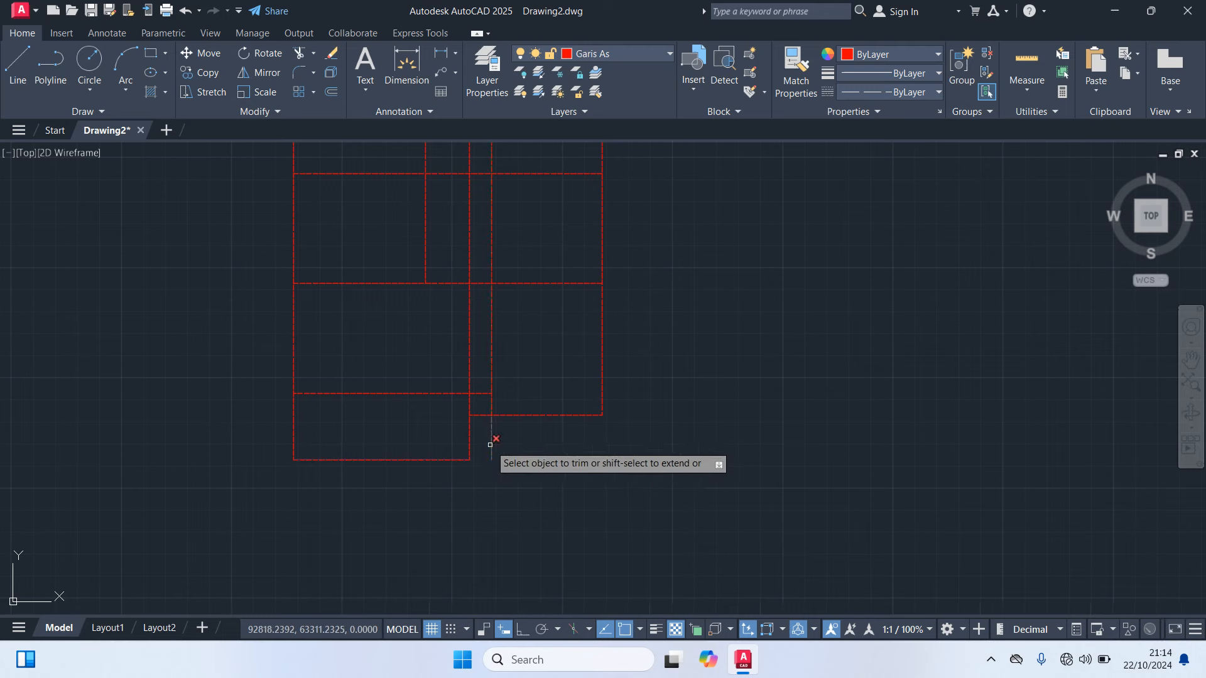
{"action": "left_click", "coordinate": [488, 443]}
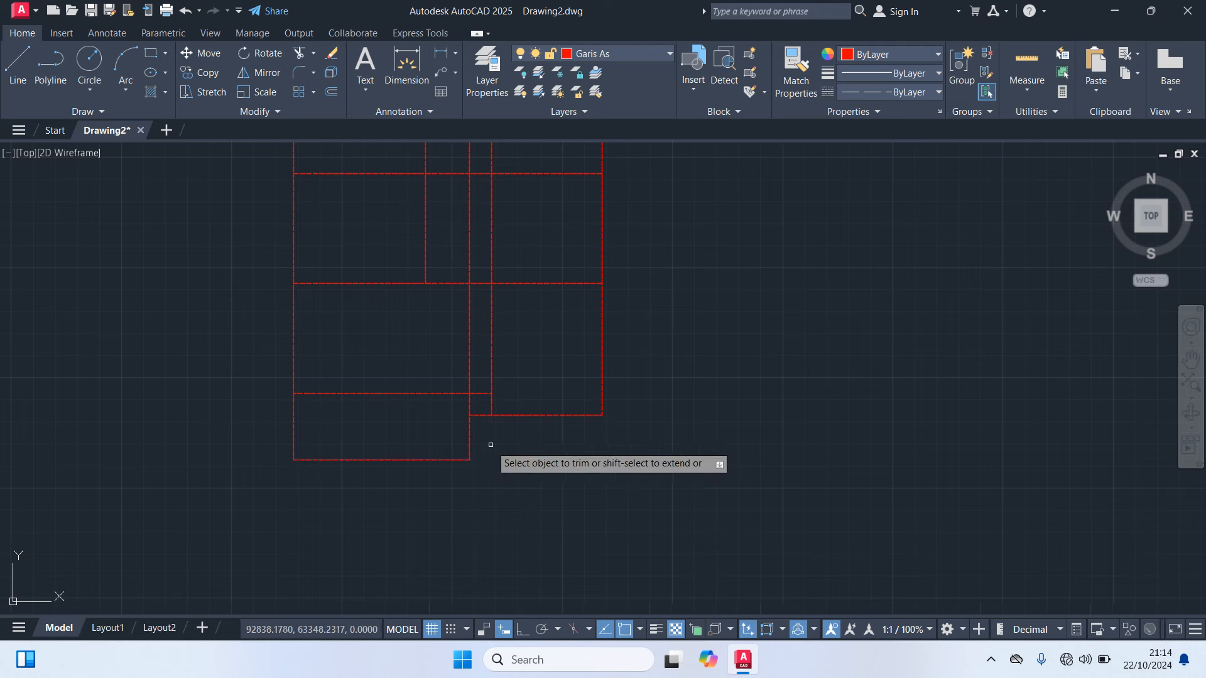
{"action": "left_click", "coordinate": [490, 404]}
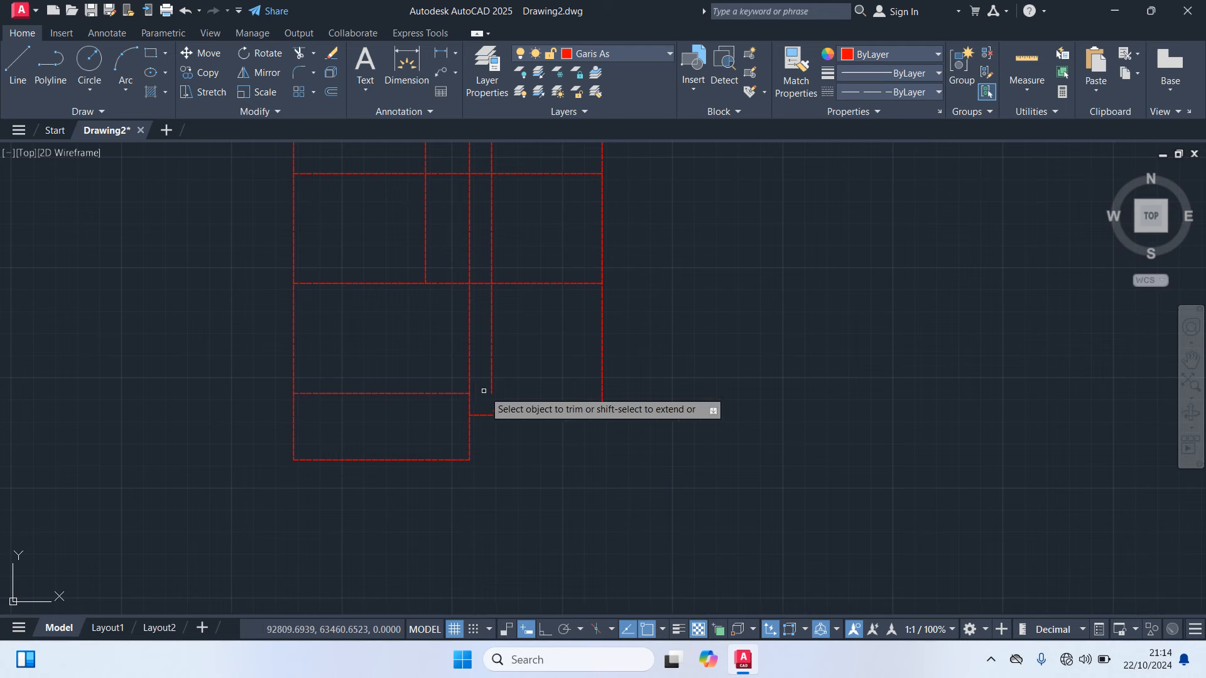
{"action": "left_click", "coordinate": [491, 384]}
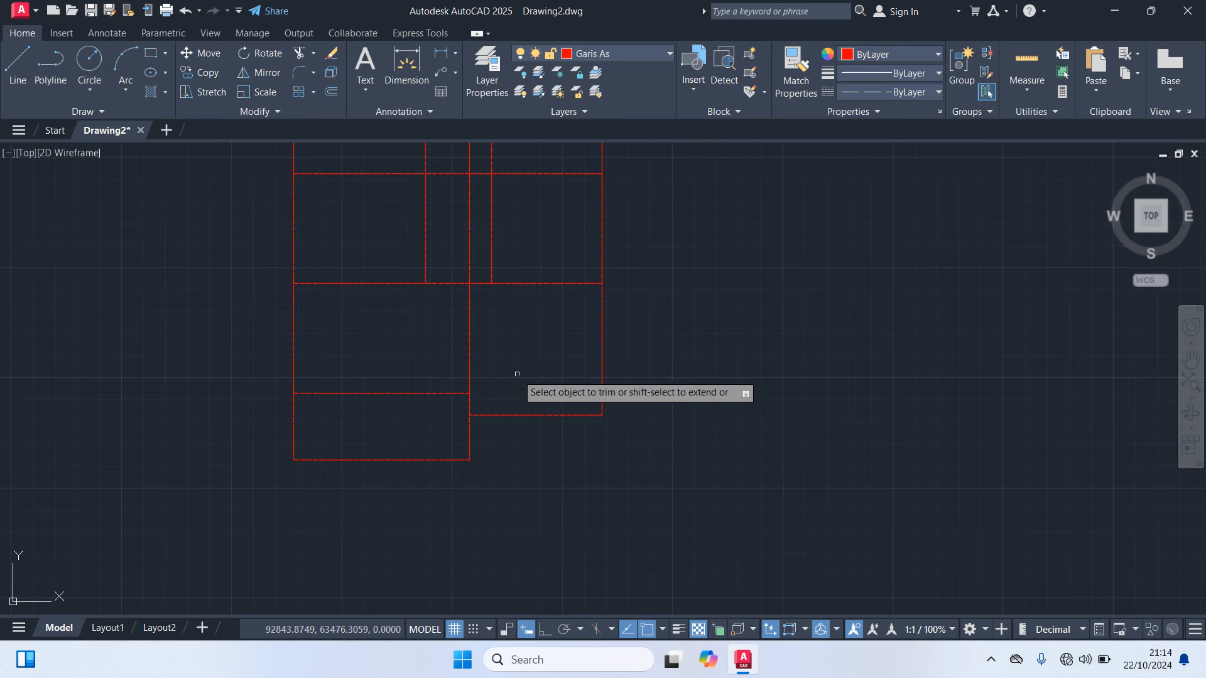
Trim the new axis above the middle horizontal line, and cut the original axis and upper horizontal line back to the small top-middle room's corner
{"action": "middle_click_drag", "start_coordinate": [502, 359], "coordinate": [492, 507]}
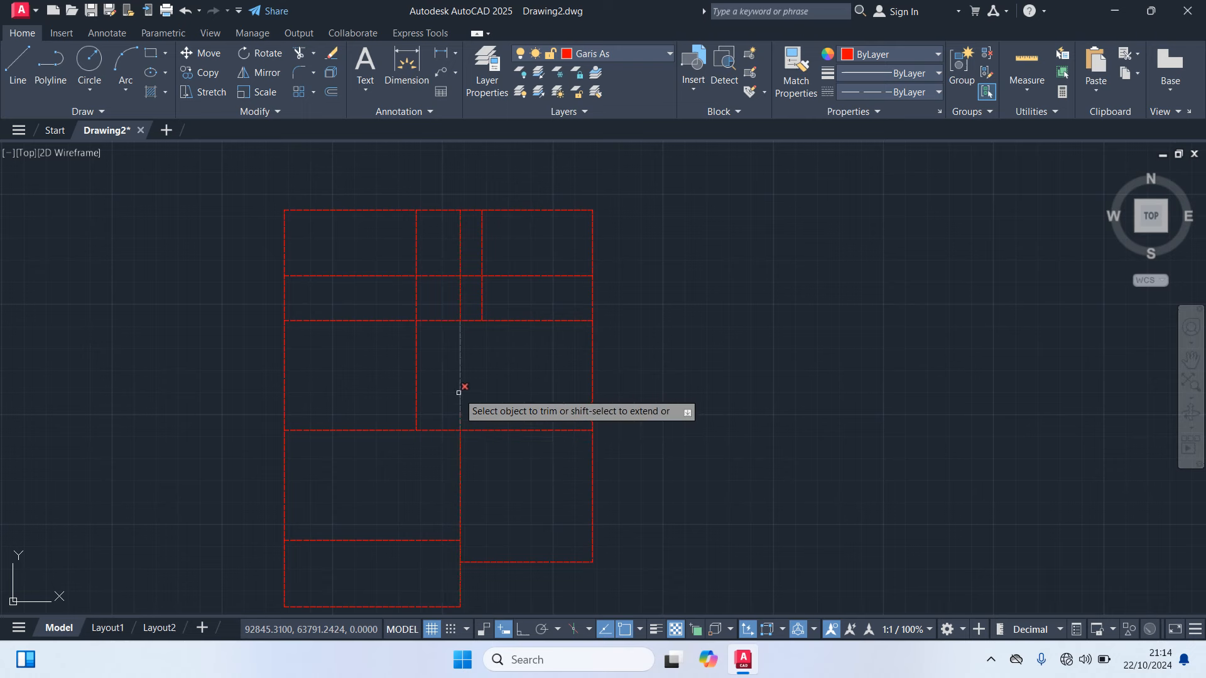
{"action": "left_click", "coordinate": [461, 305]}
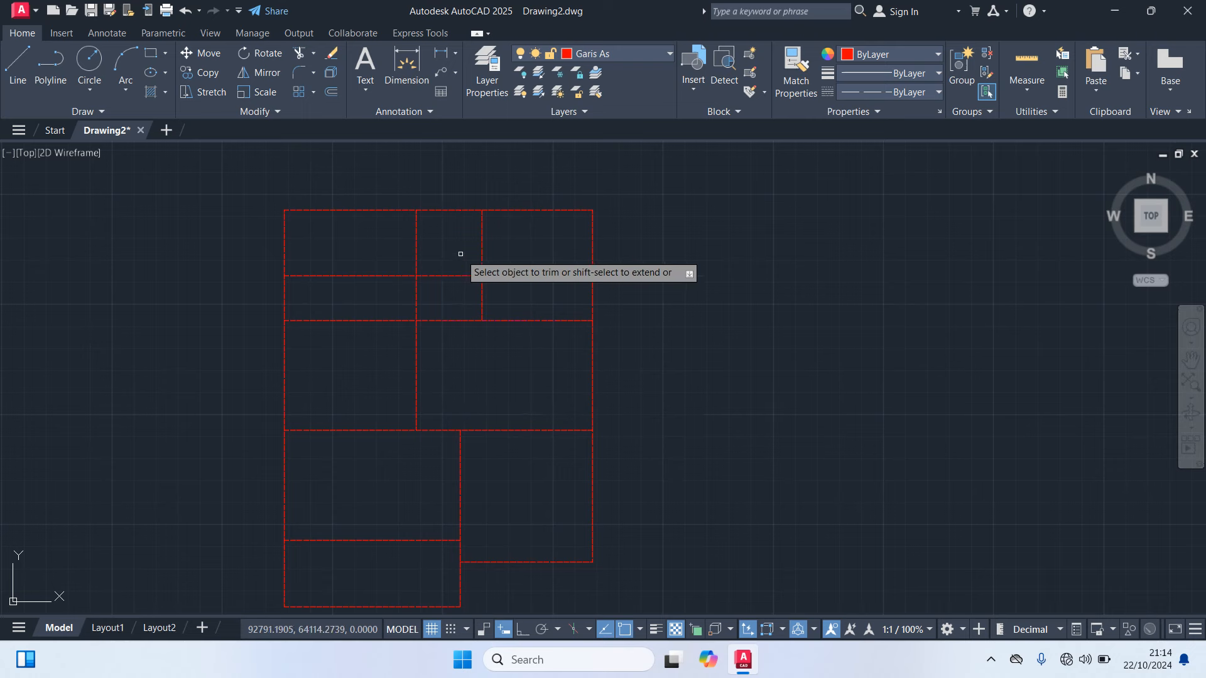
{"action": "left_click", "coordinate": [483, 296]}
{"action": "left_click", "coordinate": [510, 275]}
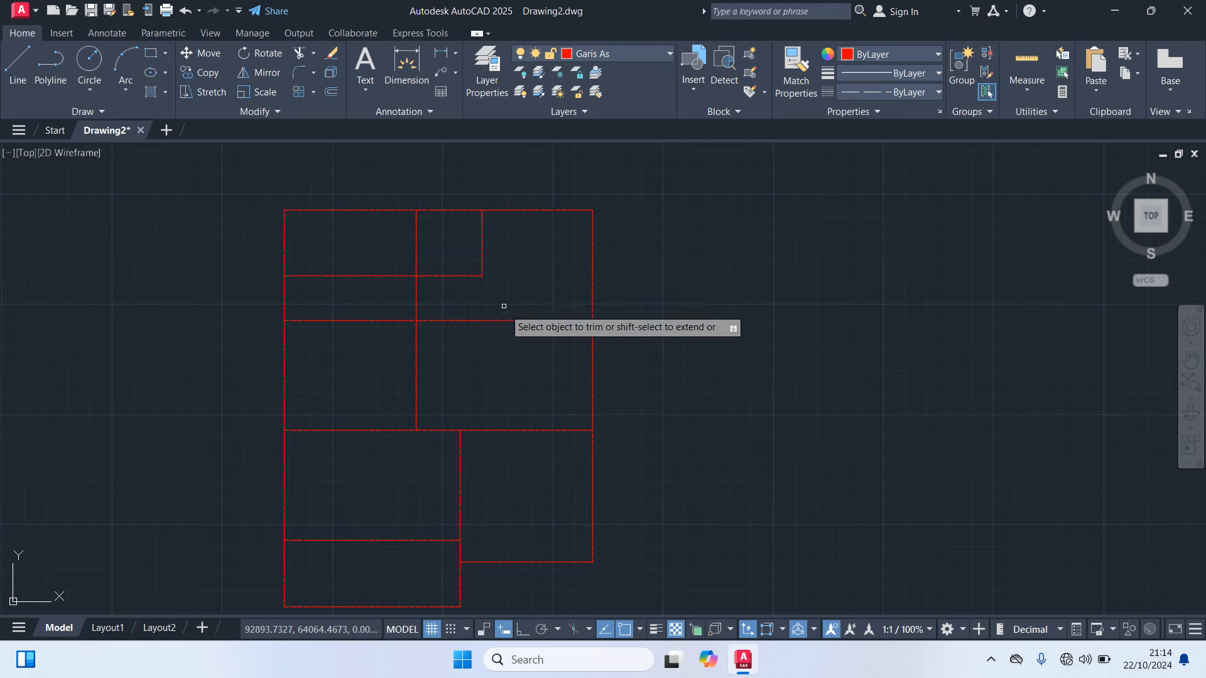
Trim the second interior horizontal line right of the first interior axis and the upper horizontal line across the left bay
{"action": "left_click", "coordinate": [501, 320]}
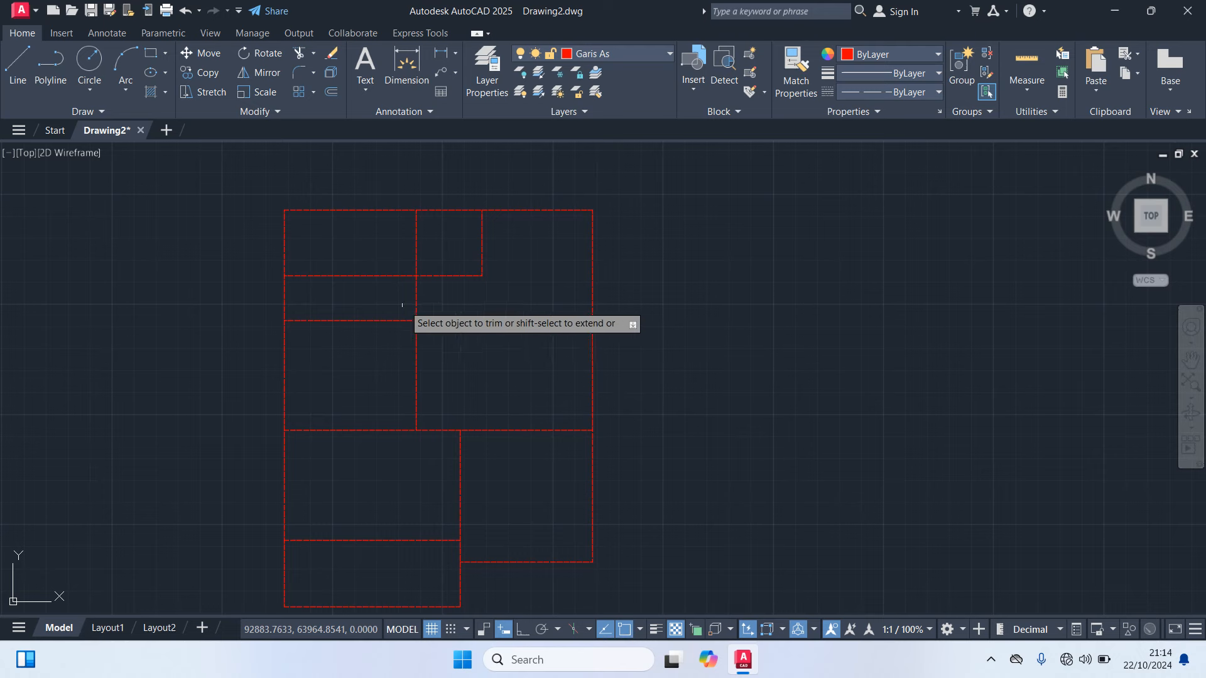
{"action": "left_click", "coordinate": [368, 277]}
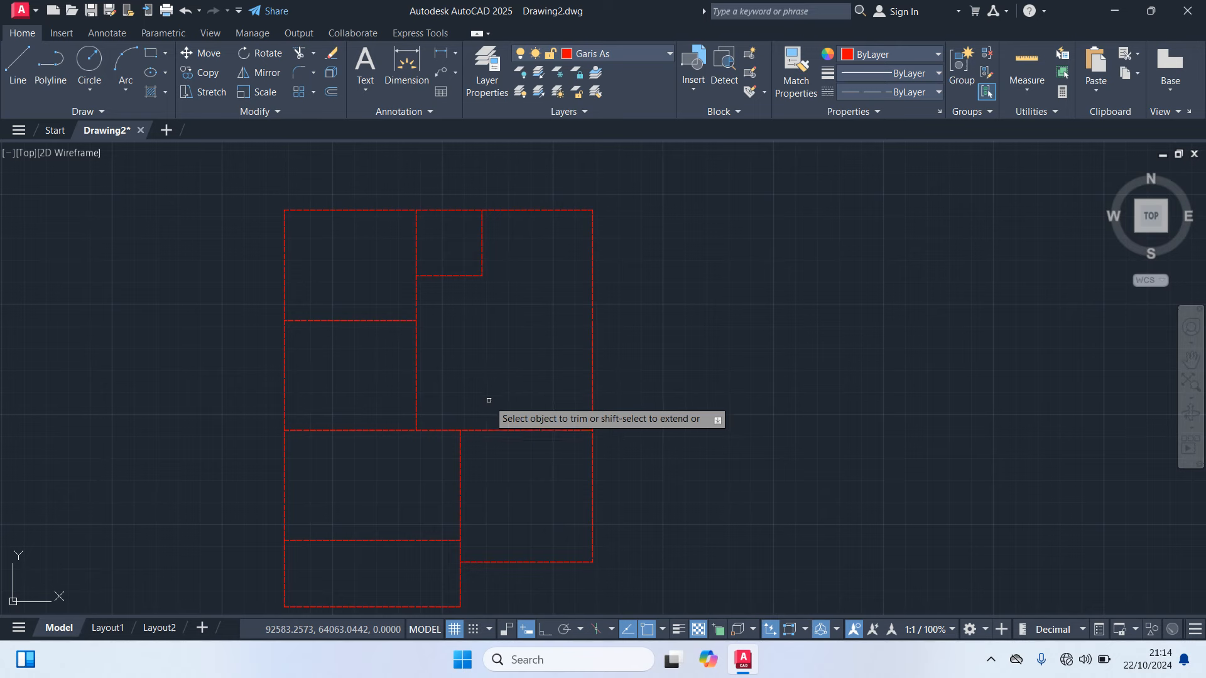
{"action": "middle_click_drag", "start_coordinate": [500, 433], "coordinate": [498, 309]}
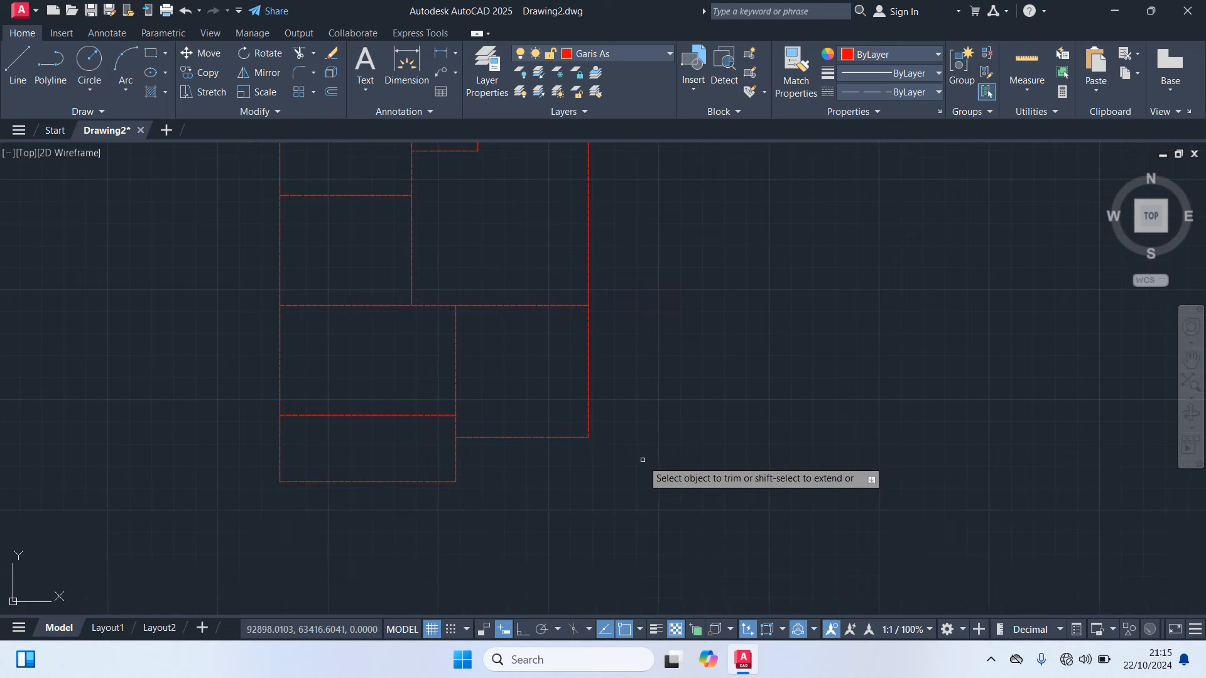
{"action": "scroll", "coordinate": [645, 471], "scroll_direction": "down", "scroll_amount": 2}
{"action": "scroll", "coordinate": [643, 351], "scroll_direction": "up", "scroll_amount": 2}
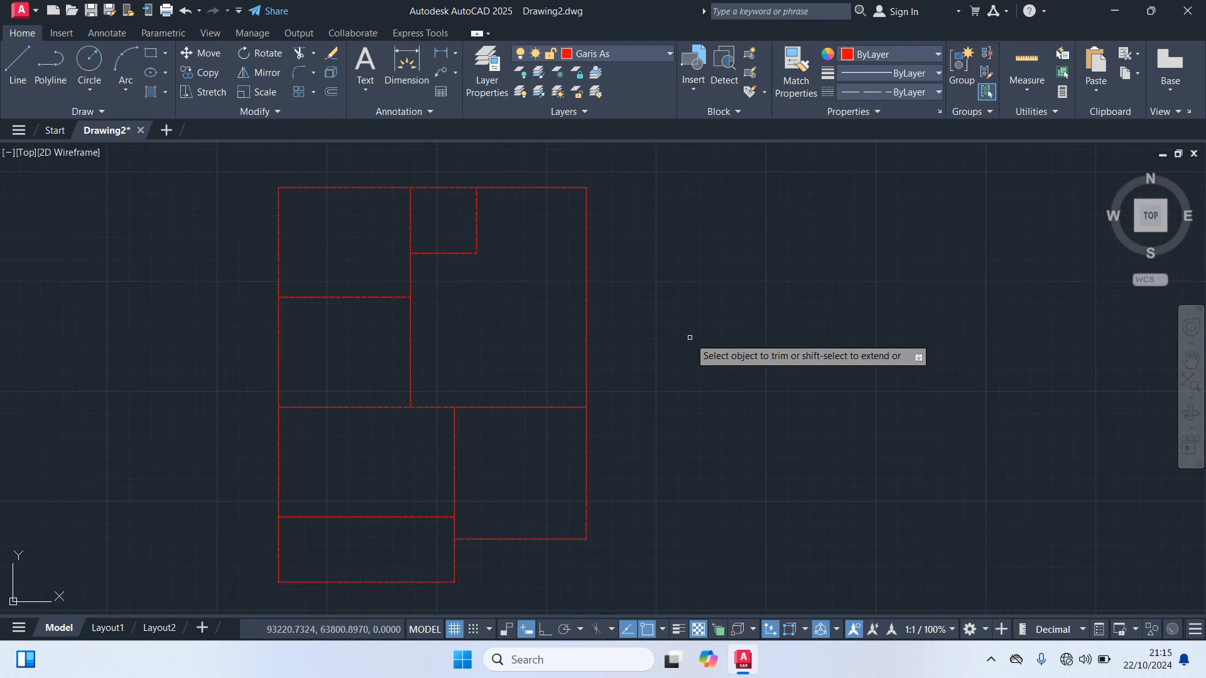
{"action": "key", "text": "Escape"}
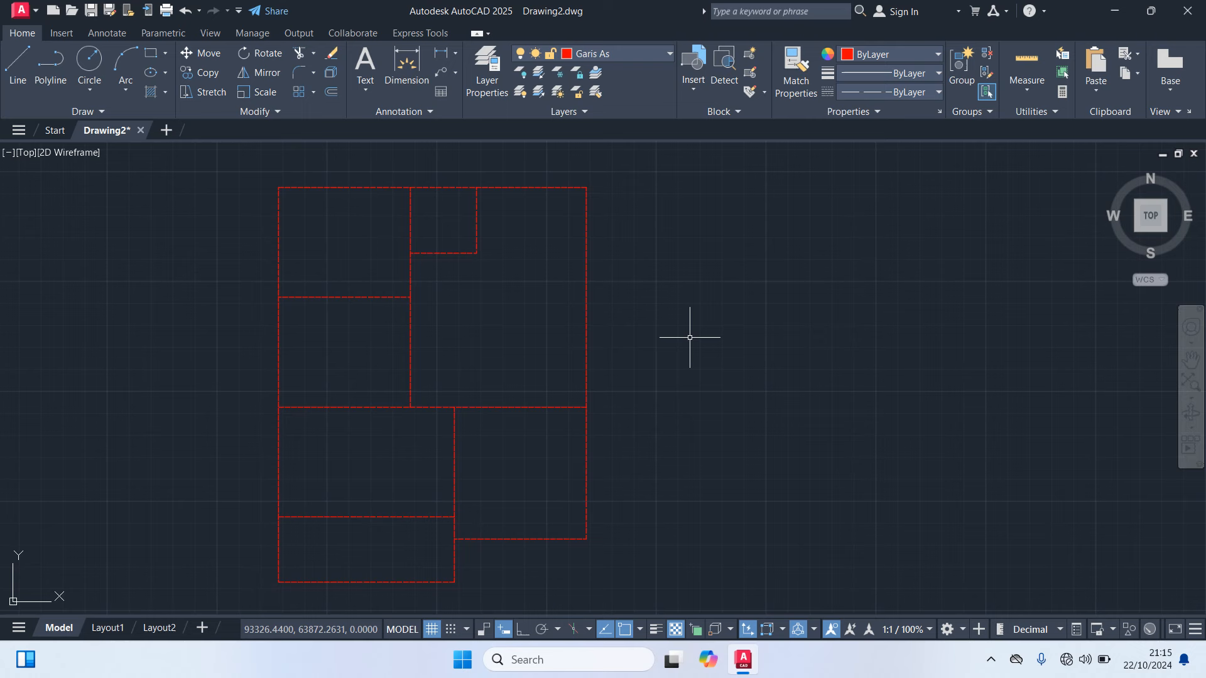
Make Kolom the current layer and draw a 15 by 15 rectangle in the empty area right of the floor plan
{"action": "left_click", "coordinate": [640, 55]}
{"action": "left_click", "coordinate": [617, 169]}
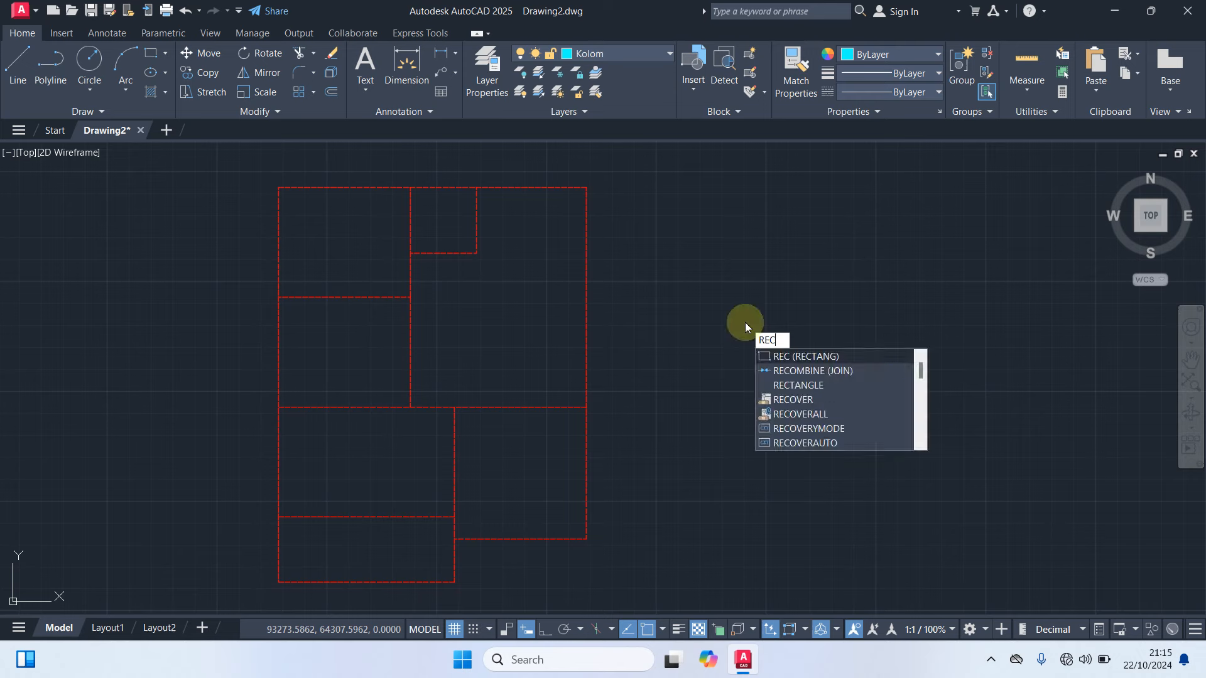
{"action": "key", "text": "Return"}
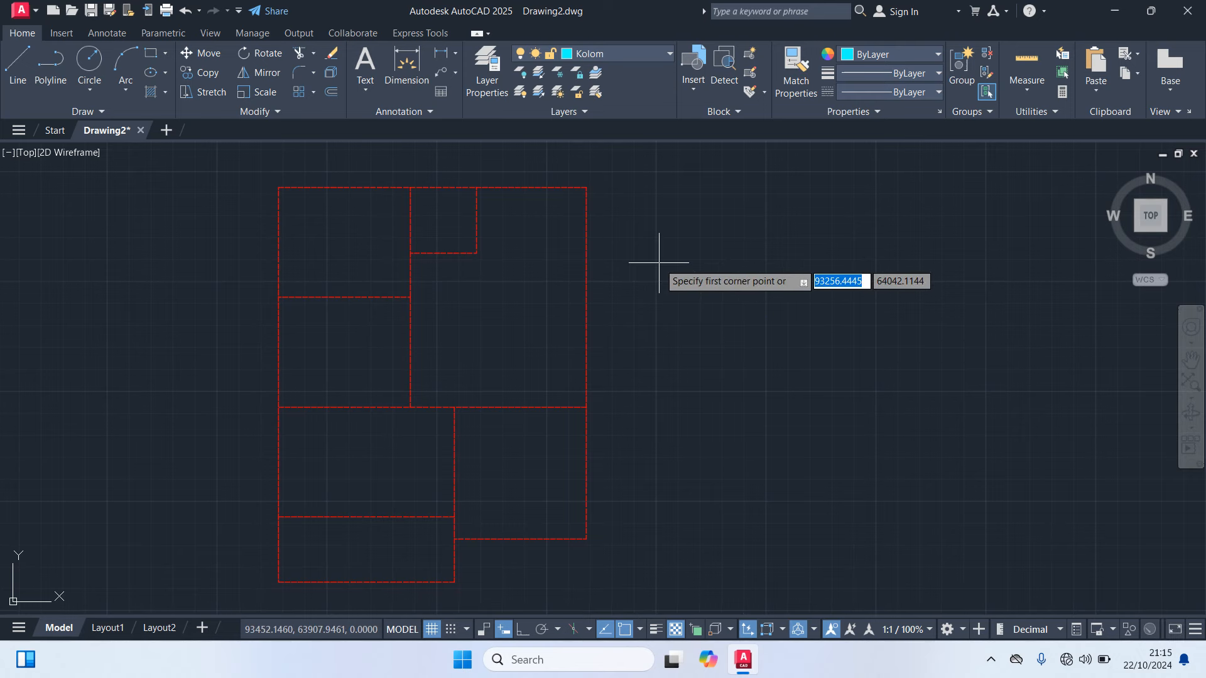
{"action": "left_click", "coordinate": [688, 250]}
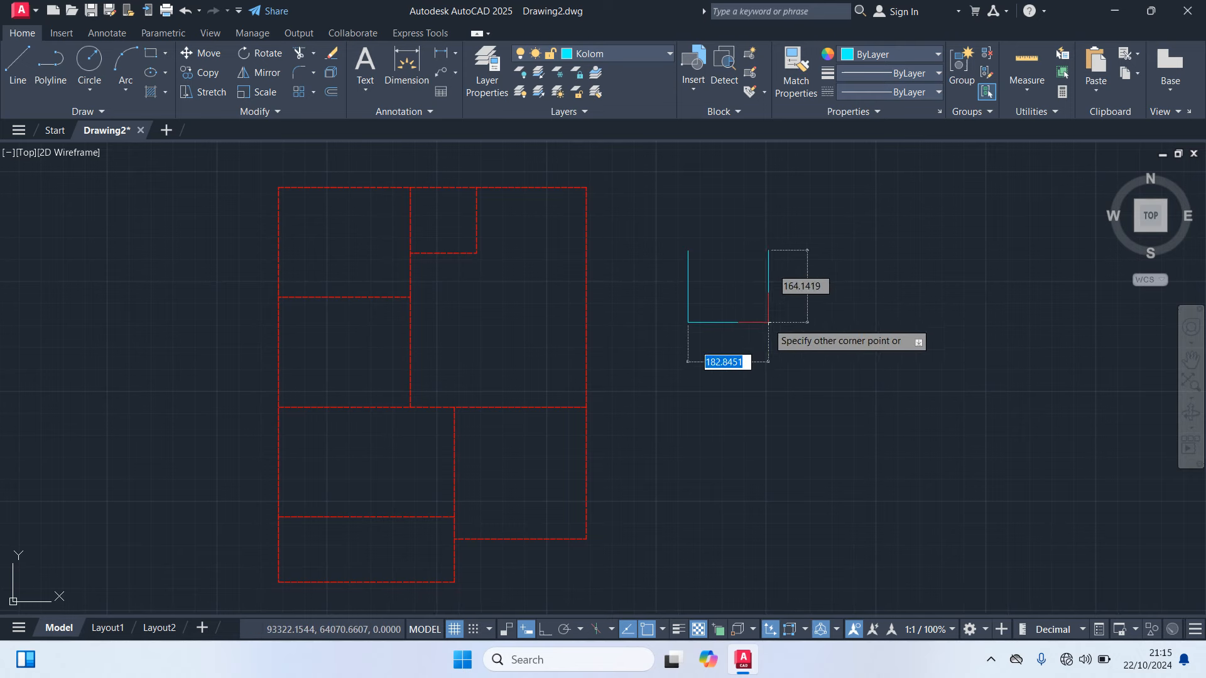
{"action": "type", "text": "15"}
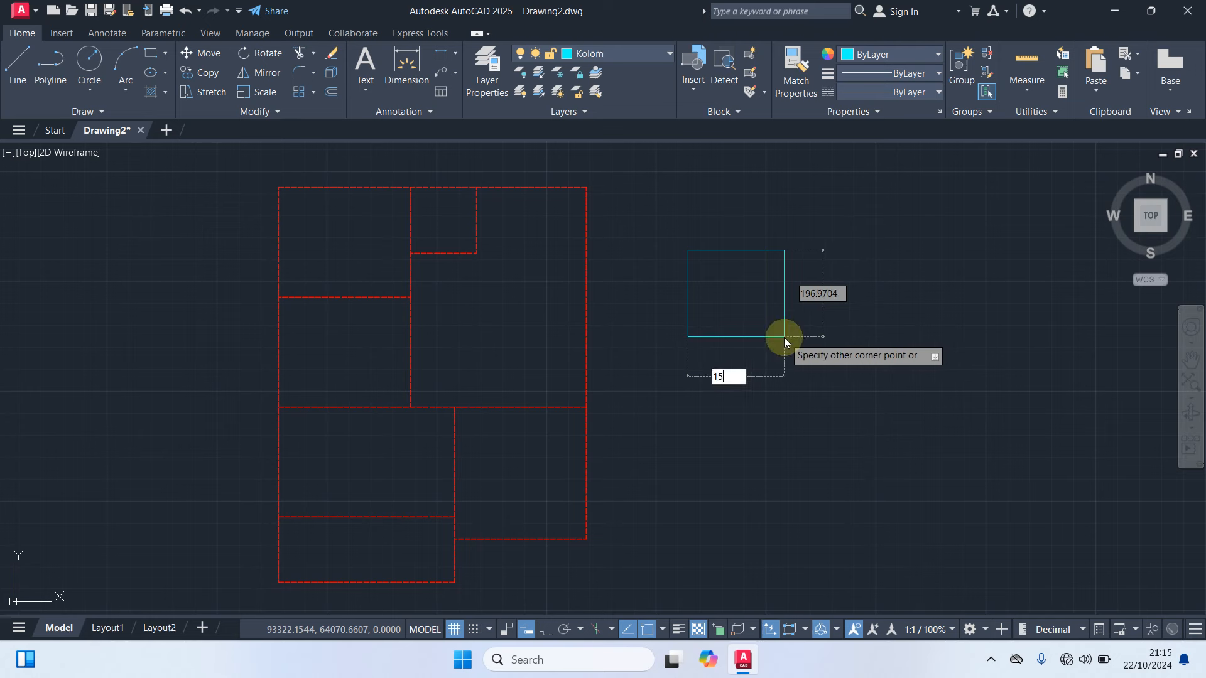
{"action": "key", "text": "Tab"}
{"action": "type", "text": "1"}
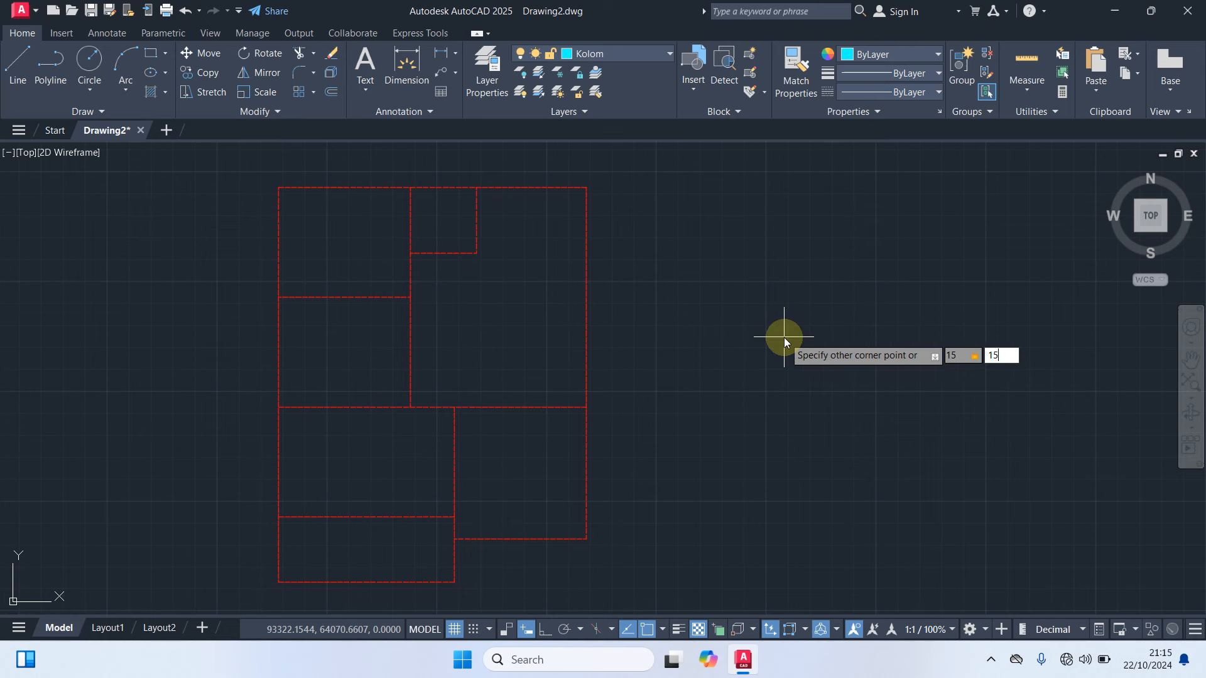
{"action": "type", "text": "5"}
{"action": "key", "text": "Return"}
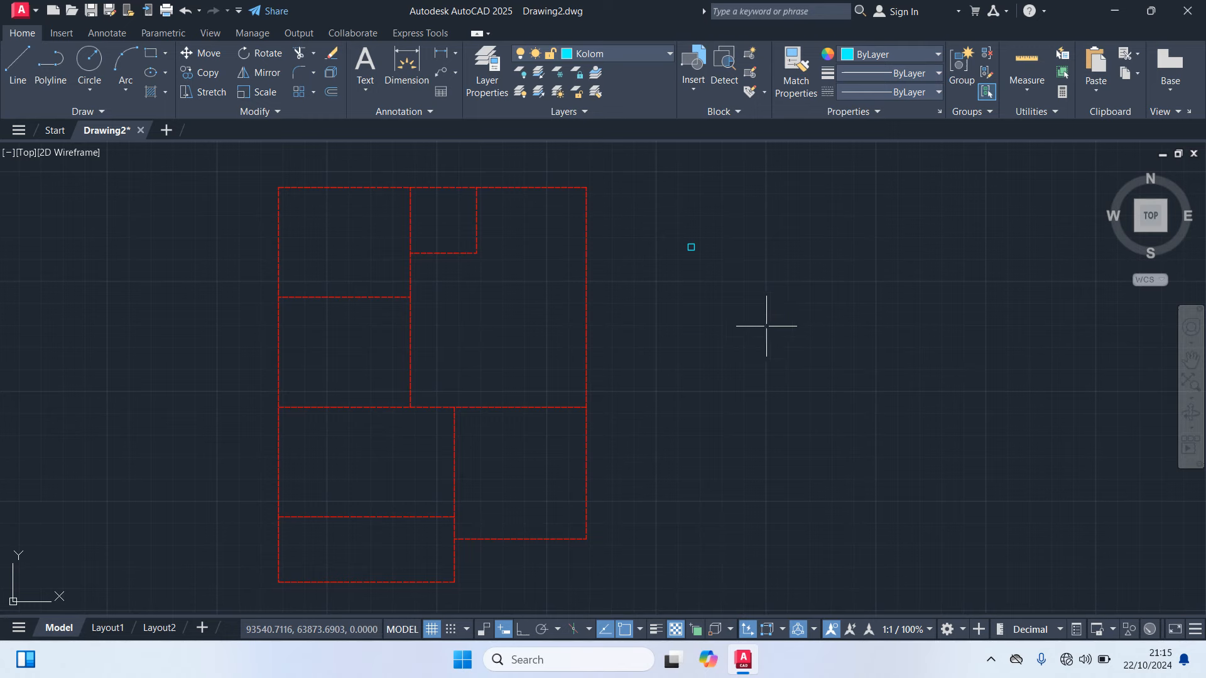
Move the small column square by its centre onto the floor plan's top-left axis corner
{"action": "scroll", "coordinate": [696, 253], "scroll_direction": "up", "scroll_amount": 4}
{"action": "left_click", "coordinate": [730, 257]}
{"action": "left_click", "coordinate": [563, 167]}
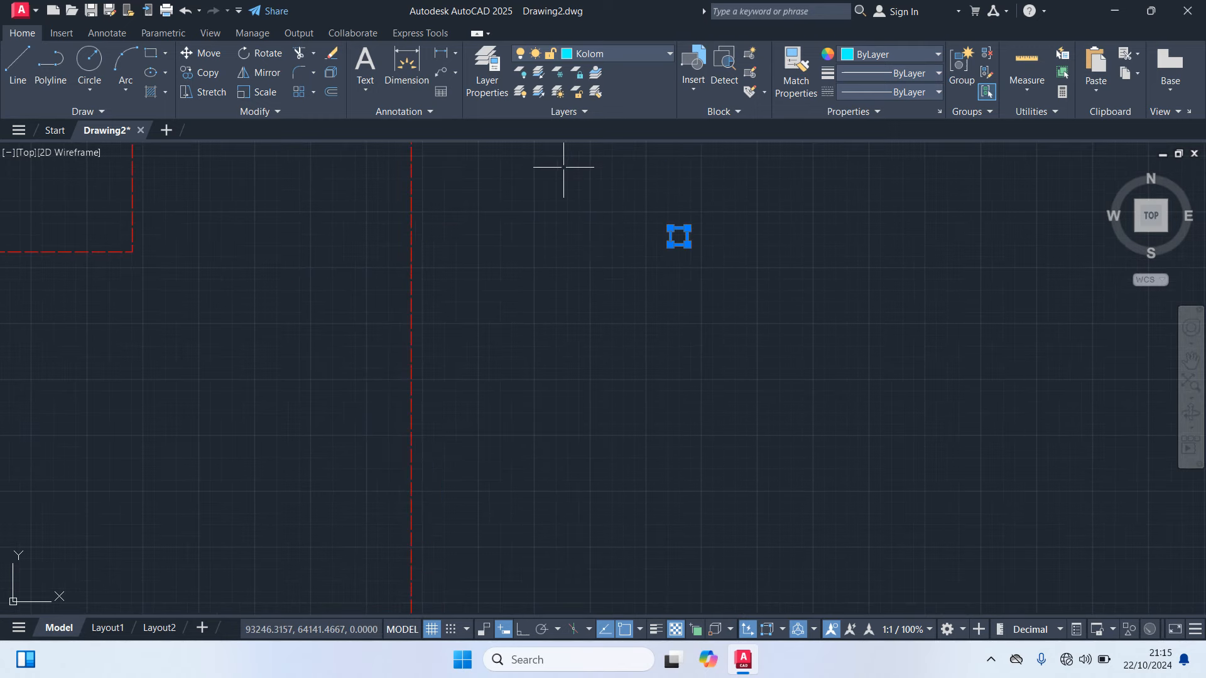
{"action": "type", "text": "m"}
{"action": "key", "text": "Return"}
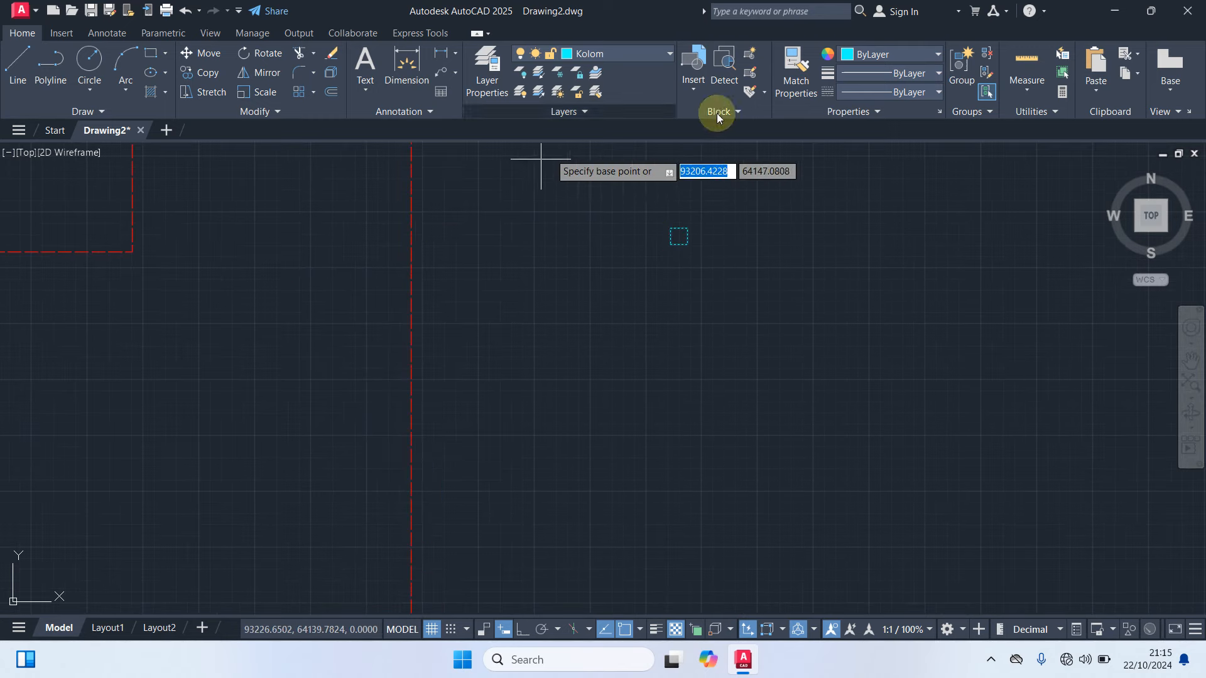
{"action": "scroll", "coordinate": [685, 227], "scroll_direction": "up", "scroll_amount": 2}
{"action": "left_click", "coordinate": [649, 257]}
{"action": "scroll", "coordinate": [216, 317], "scroll_direction": "down", "scroll_amount": 5}
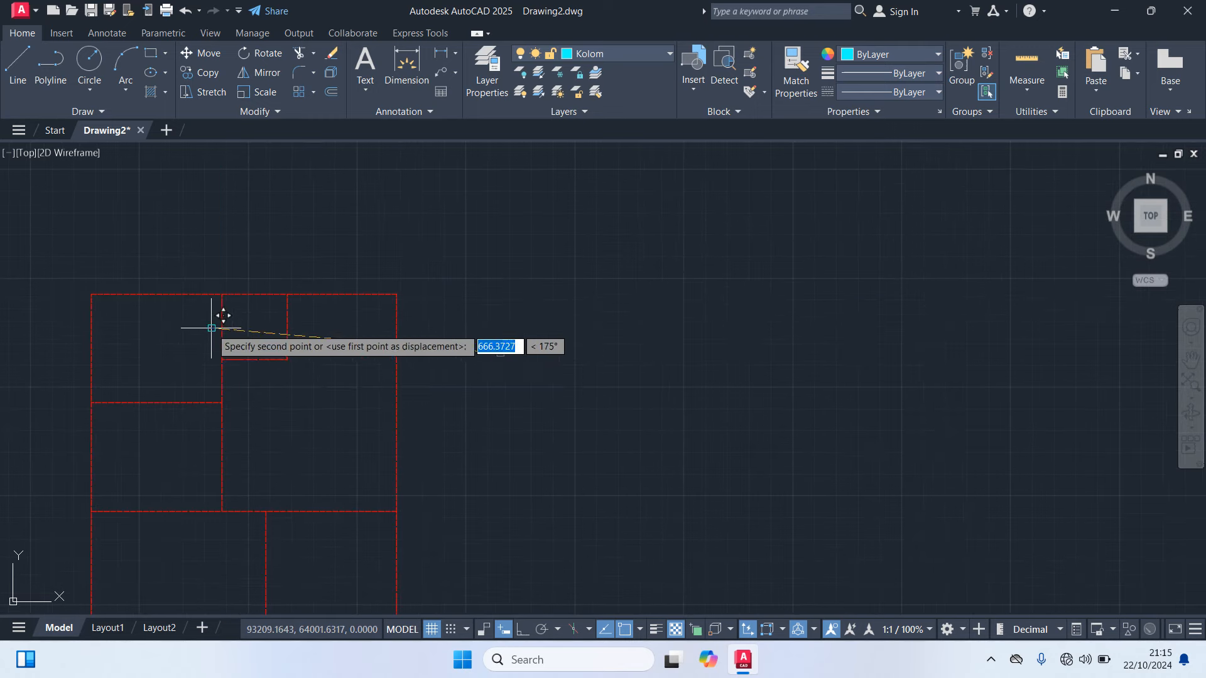
{"action": "middle_click_drag", "start_coordinate": [216, 317], "coordinate": [465, 335]}
{"action": "scroll", "coordinate": [364, 316], "scroll_direction": "up", "scroll_amount": 5}
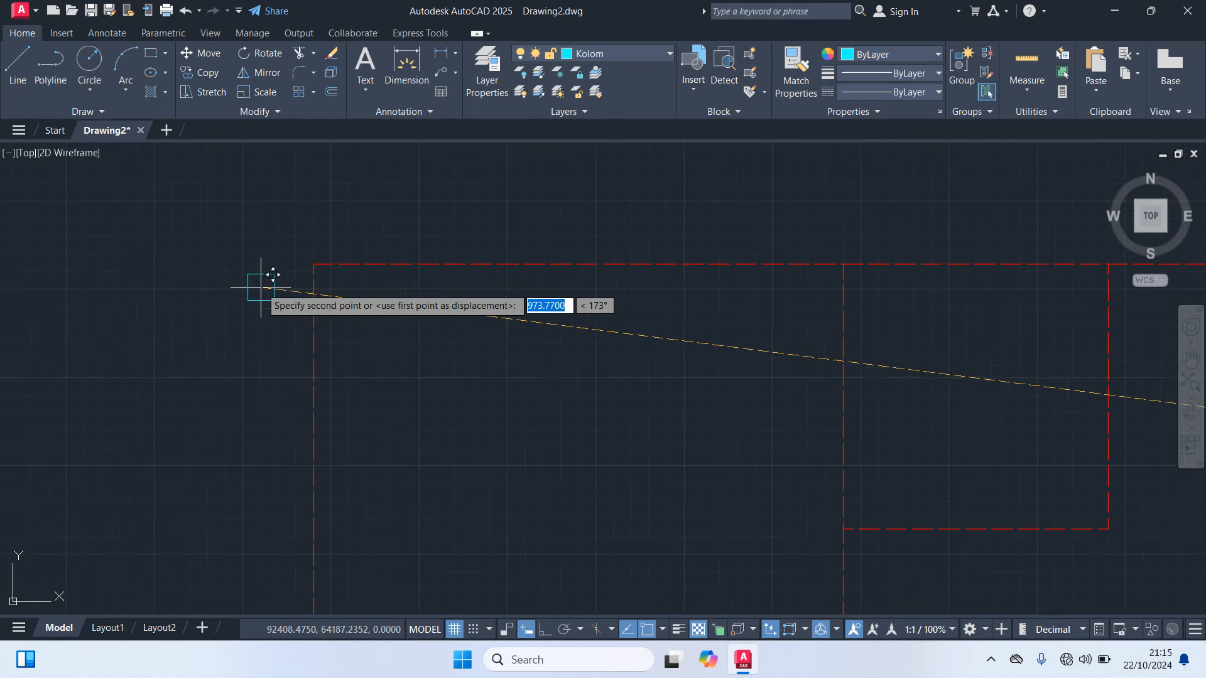
{"action": "left_click", "coordinate": [314, 264]}
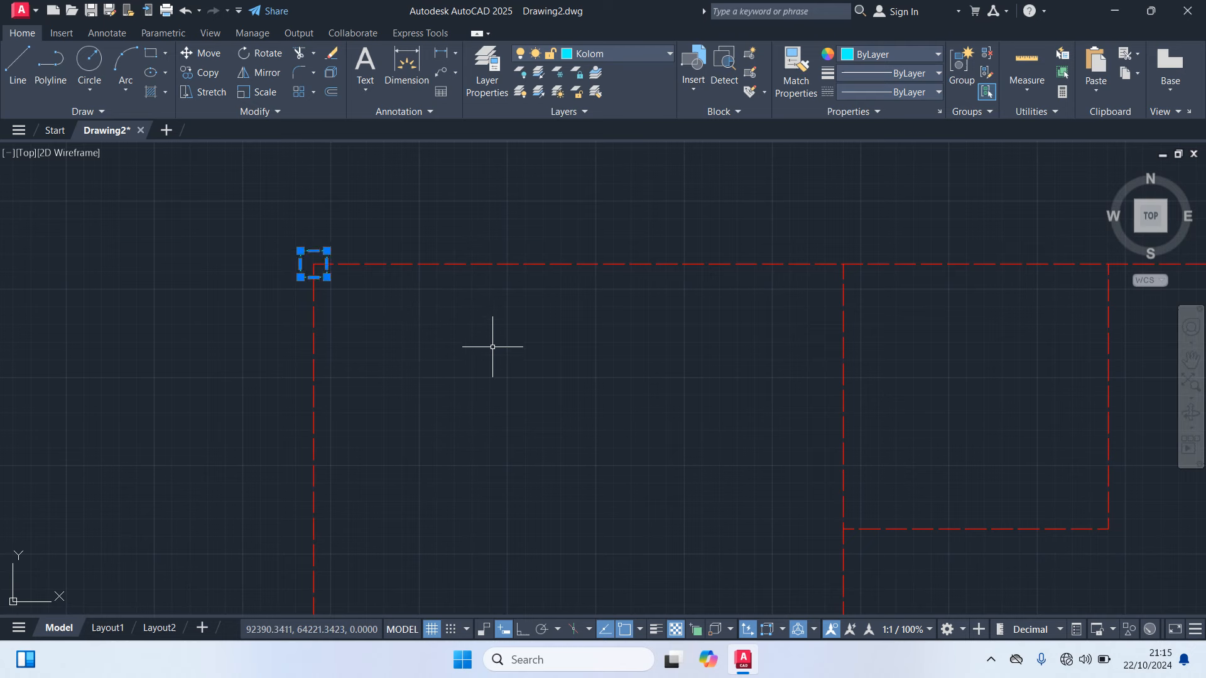
Copy the column by its centre to the four corners of the small top-middle room and the plan's top-right corner
{"action": "key", "text": "Return"}
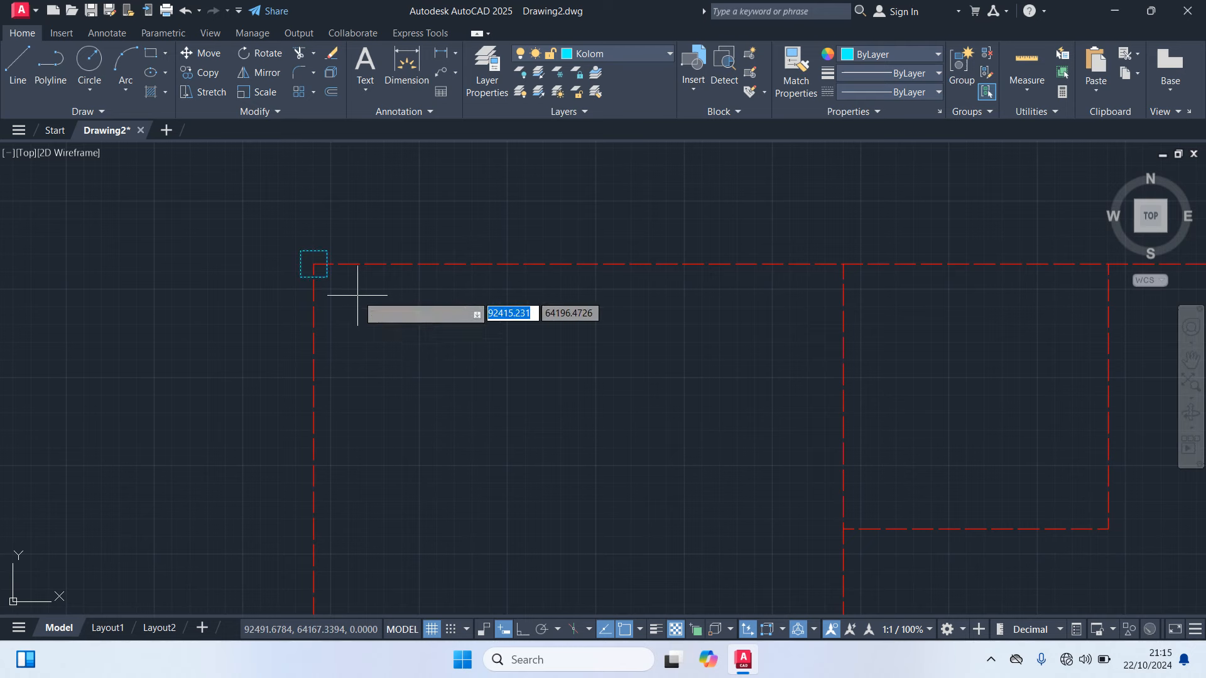
{"action": "left_click", "coordinate": [313, 263]}
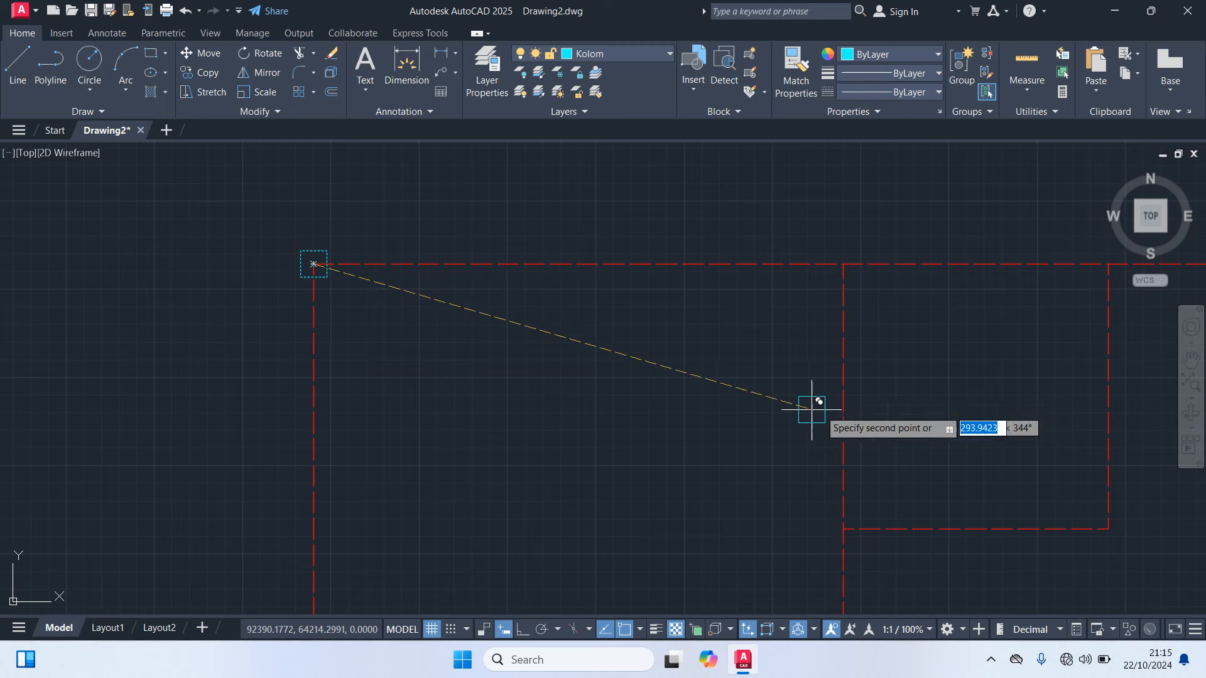
{"action": "left_click", "coordinate": [843, 264]}
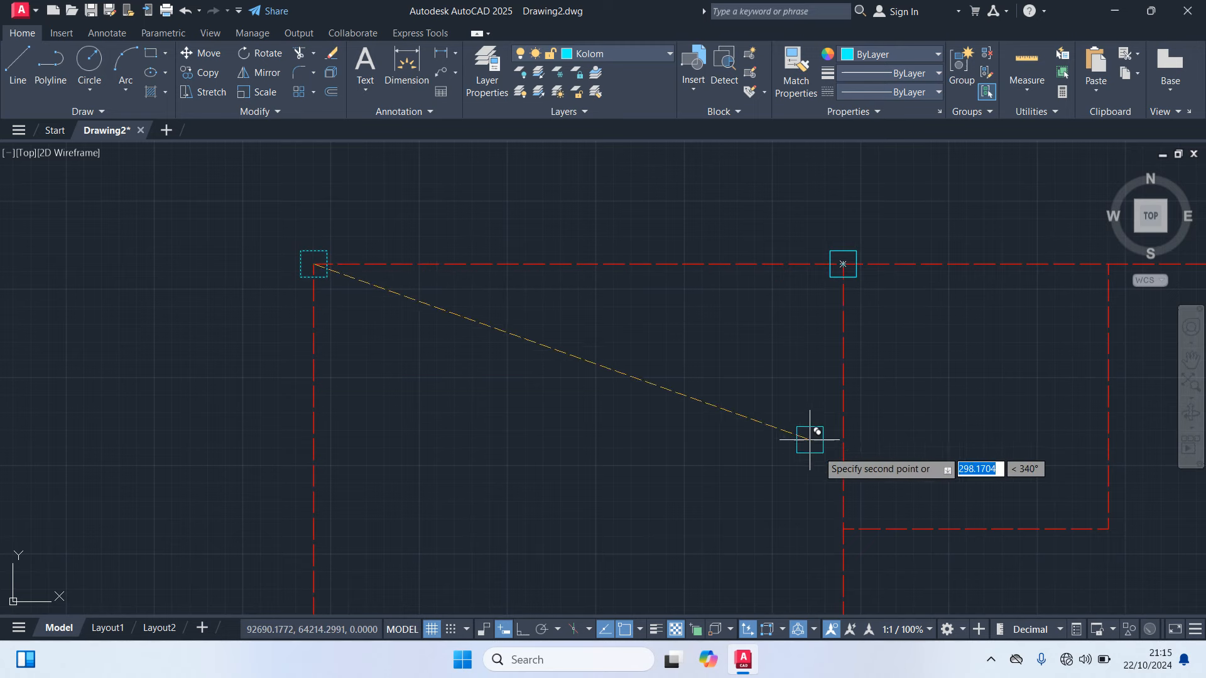
{"action": "left_click", "coordinate": [843, 529]}
{"action": "middle_click_drag", "start_coordinate": [875, 503], "coordinate": [557, 487]}
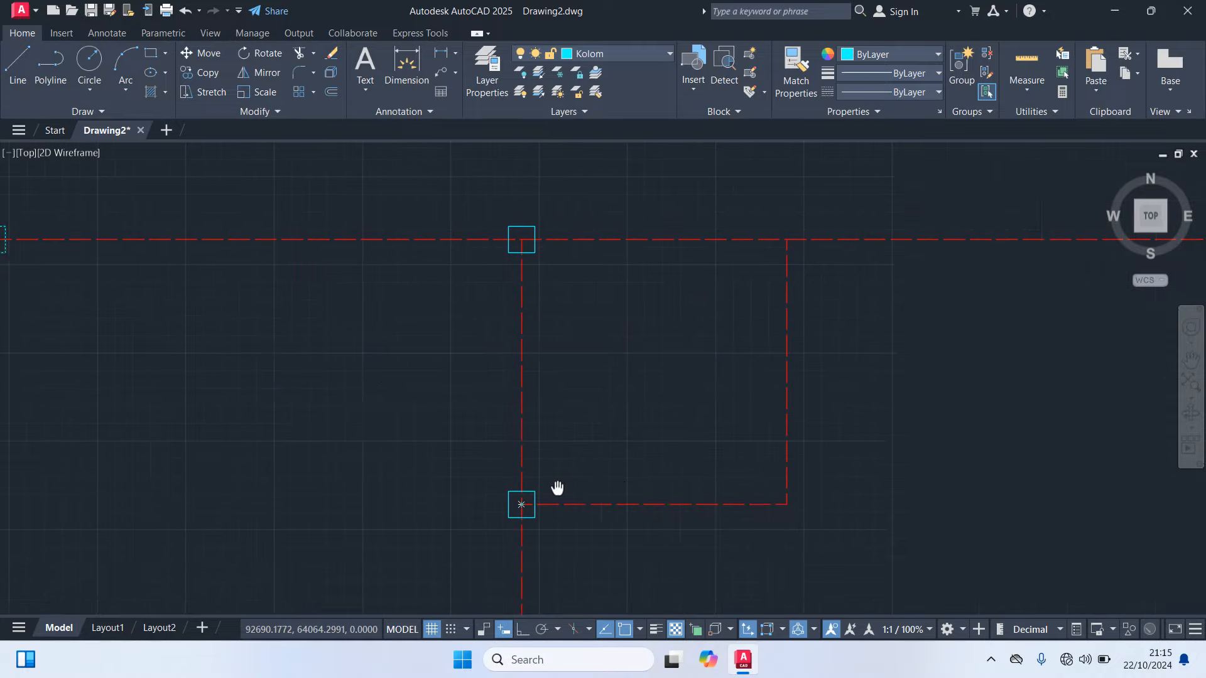
{"action": "left_click", "coordinate": [785, 505]}
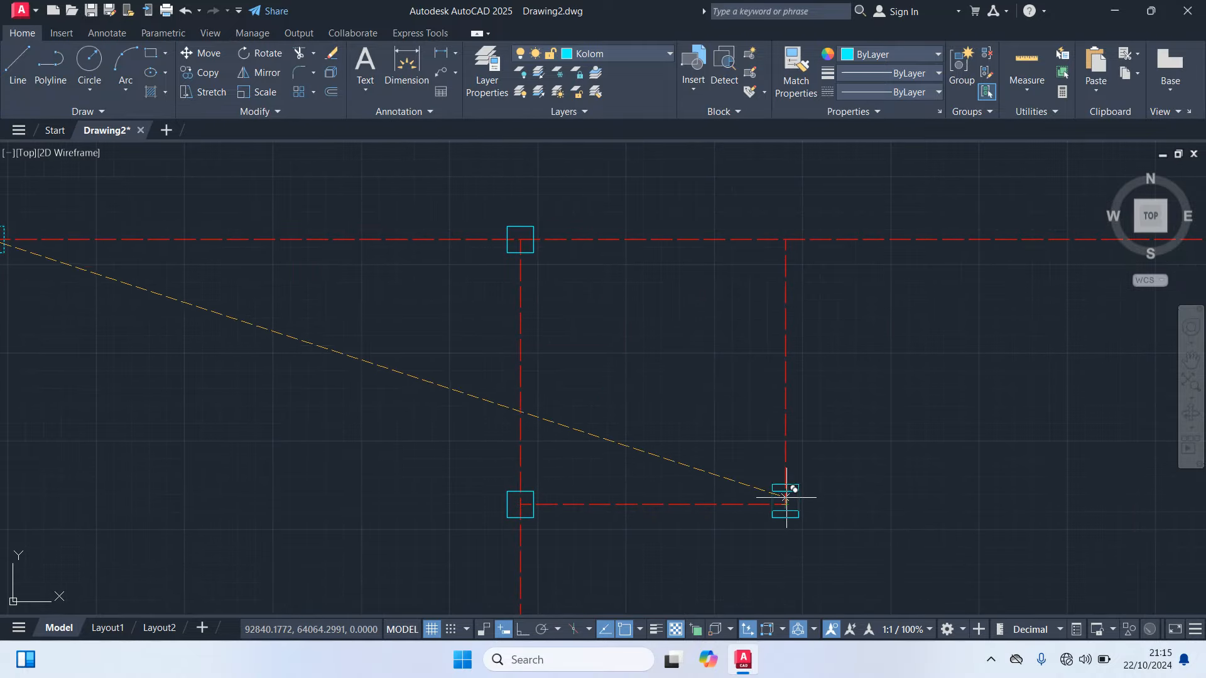
{"action": "left_click", "coordinate": [788, 239]}
{"action": "scroll", "coordinate": [835, 307], "scroll_direction": "down", "scroll_amount": 2}
{"action": "middle_click_drag", "start_coordinate": [848, 314], "coordinate": [469, 312]}
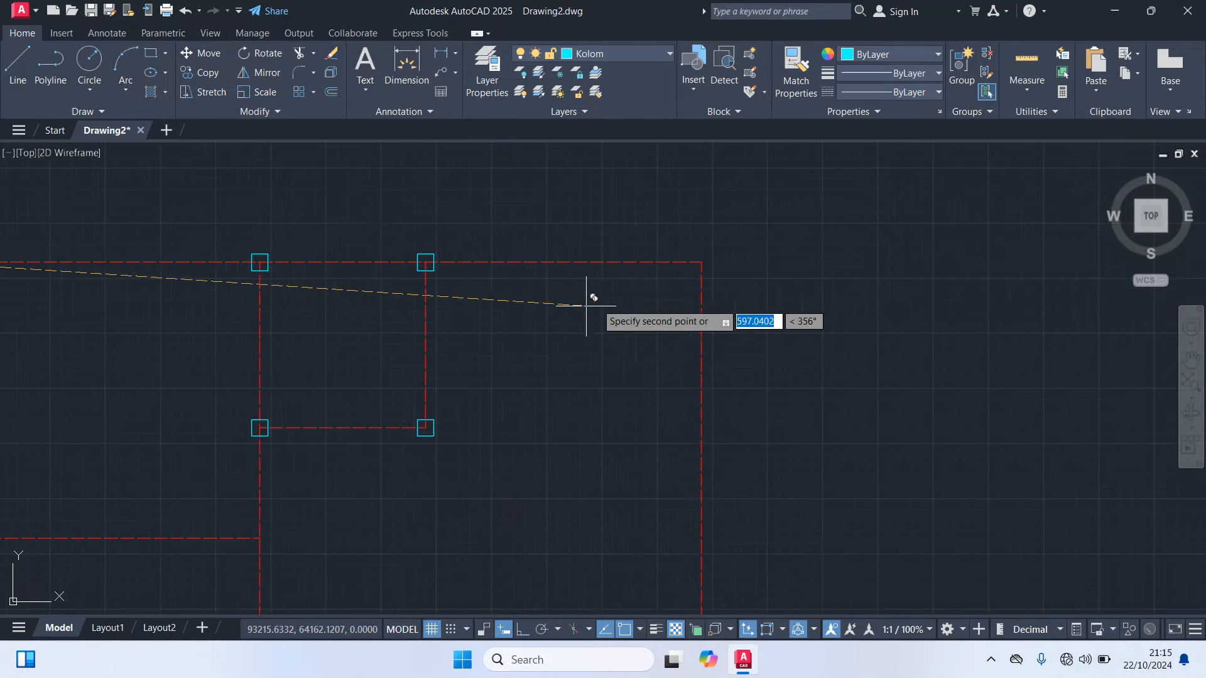
{"action": "left_click", "coordinate": [702, 262]}
Copy the column to both ends of the left bay's upper interior horizontal line
{"action": "scroll", "coordinate": [767, 337], "scroll_direction": "down", "scroll_amount": 4}
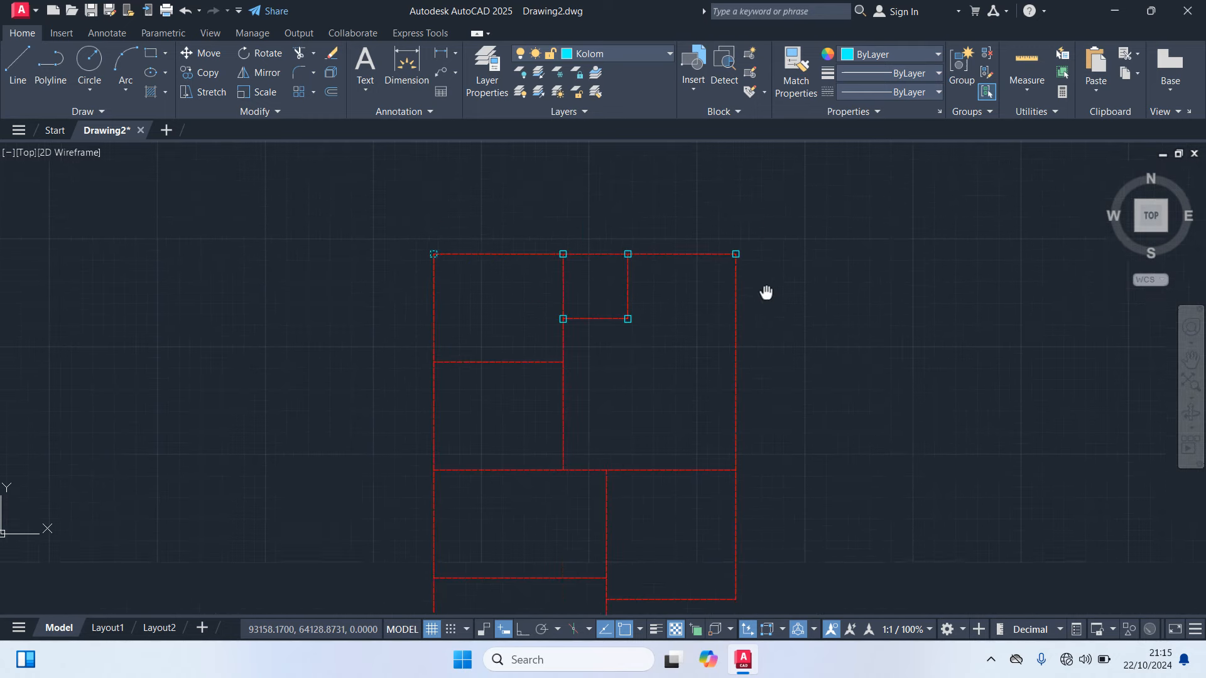
{"action": "middle_click_drag", "start_coordinate": [767, 288], "coordinate": [762, 162]}
{"action": "middle_click_drag", "start_coordinate": [702, 191], "coordinate": [534, 364]}
{"action": "scroll", "coordinate": [439, 376], "scroll_direction": "up", "scroll_amount": 5}
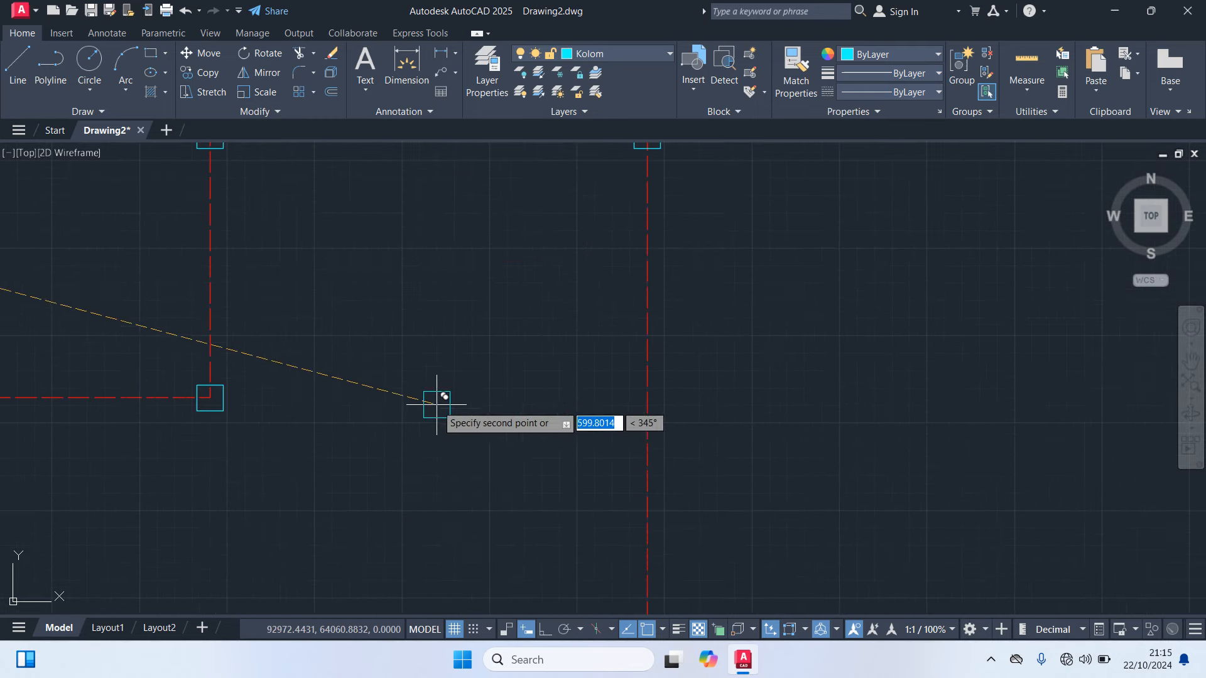
{"action": "left_click", "coordinate": [216, 402]}
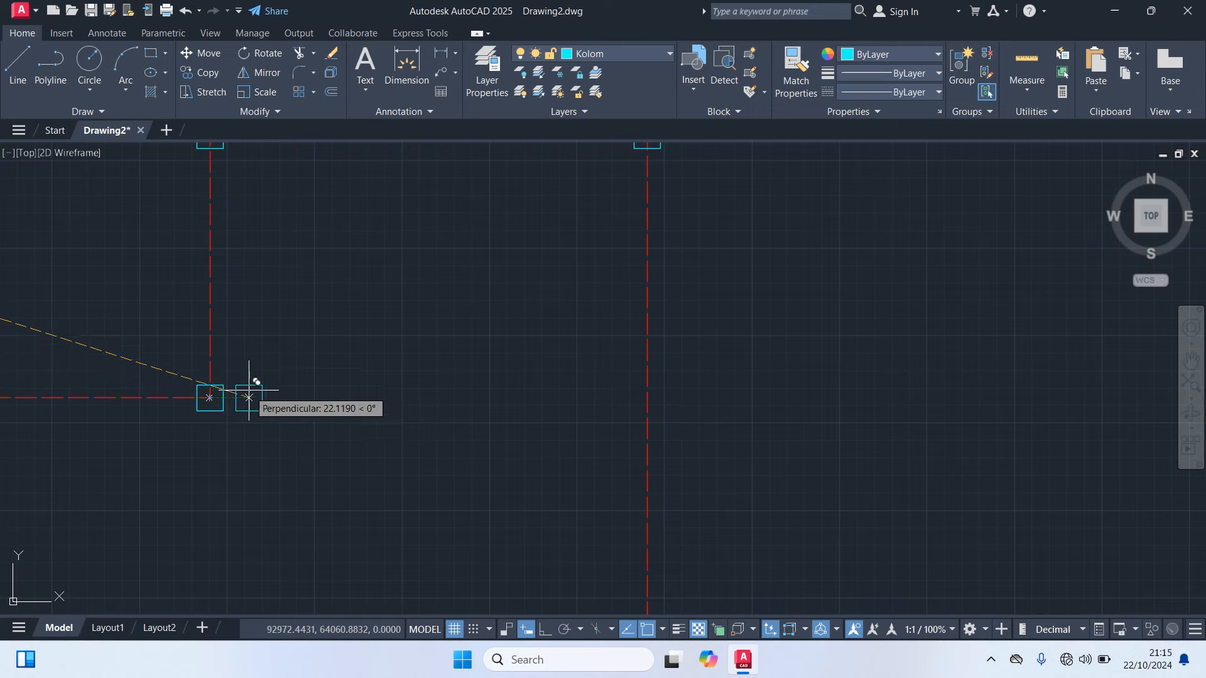
{"action": "scroll", "coordinate": [397, 397], "scroll_direction": "down", "scroll_amount": 5}
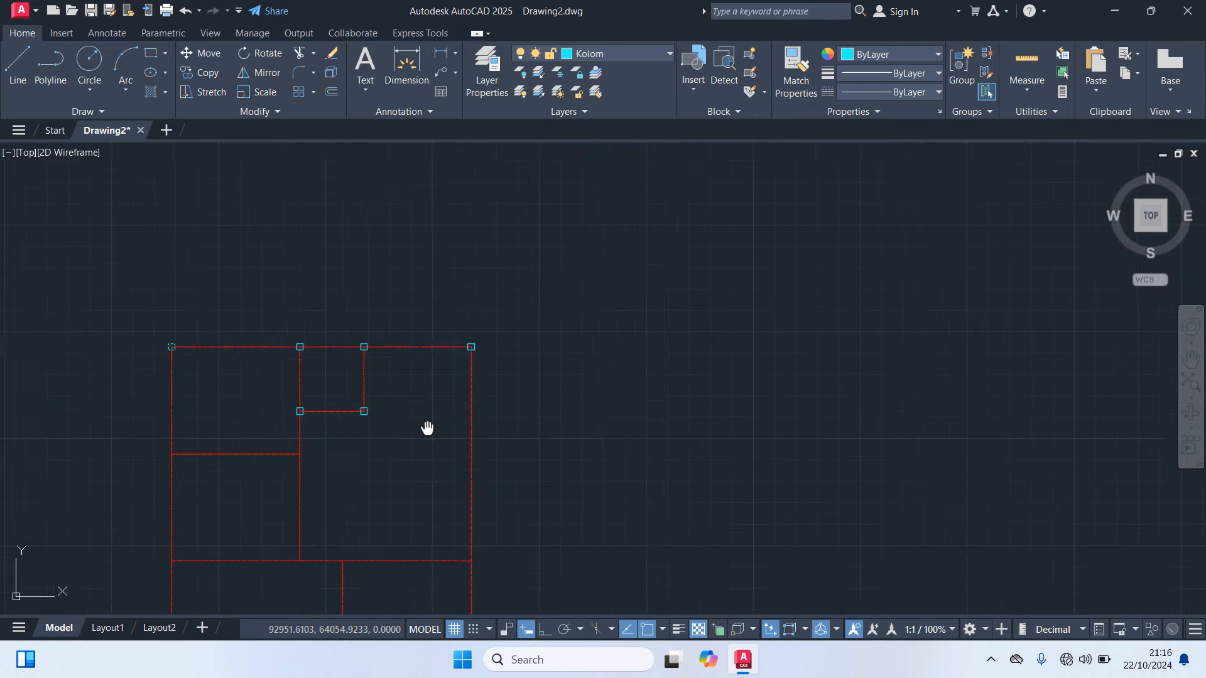
{"action": "scroll", "coordinate": [337, 314], "scroll_direction": "up", "scroll_amount": 5}
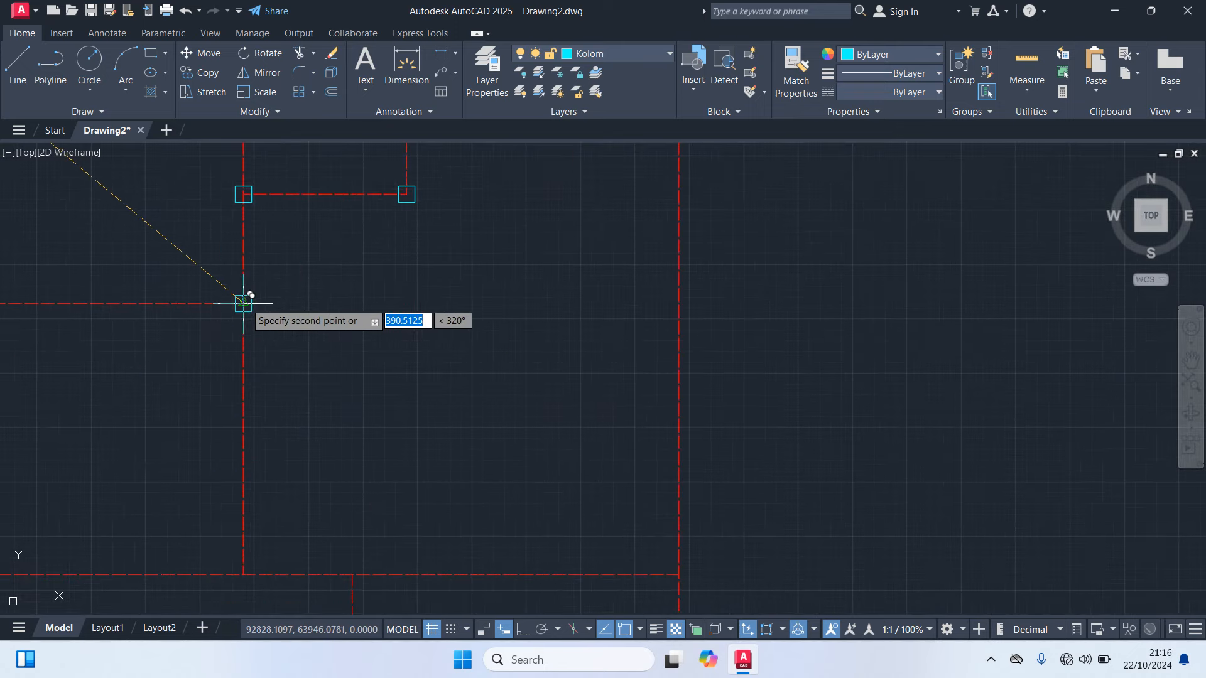
{"action": "scroll", "coordinate": [482, 350], "scroll_direction": "down", "scroll_amount": 2}
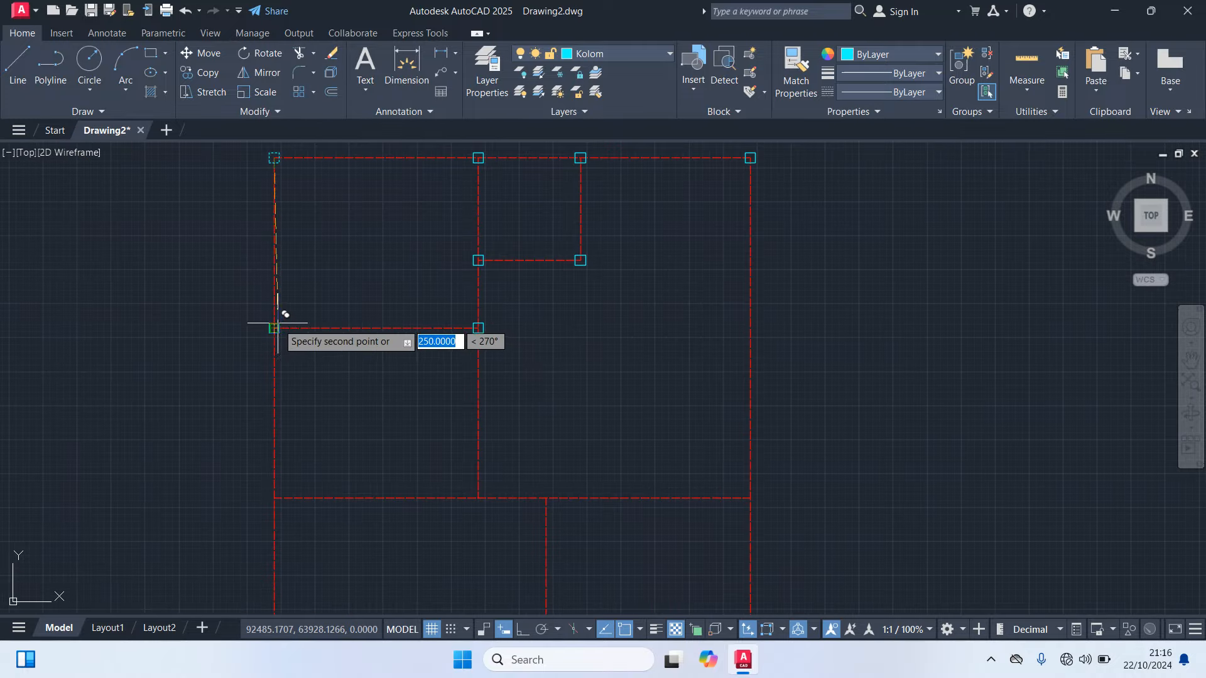
Copy the column to both ends of the middle horizontal line and its two junctions with the interior vertical axes
{"action": "scroll", "coordinate": [348, 402], "scroll_direction": "up", "scroll_amount": 5}
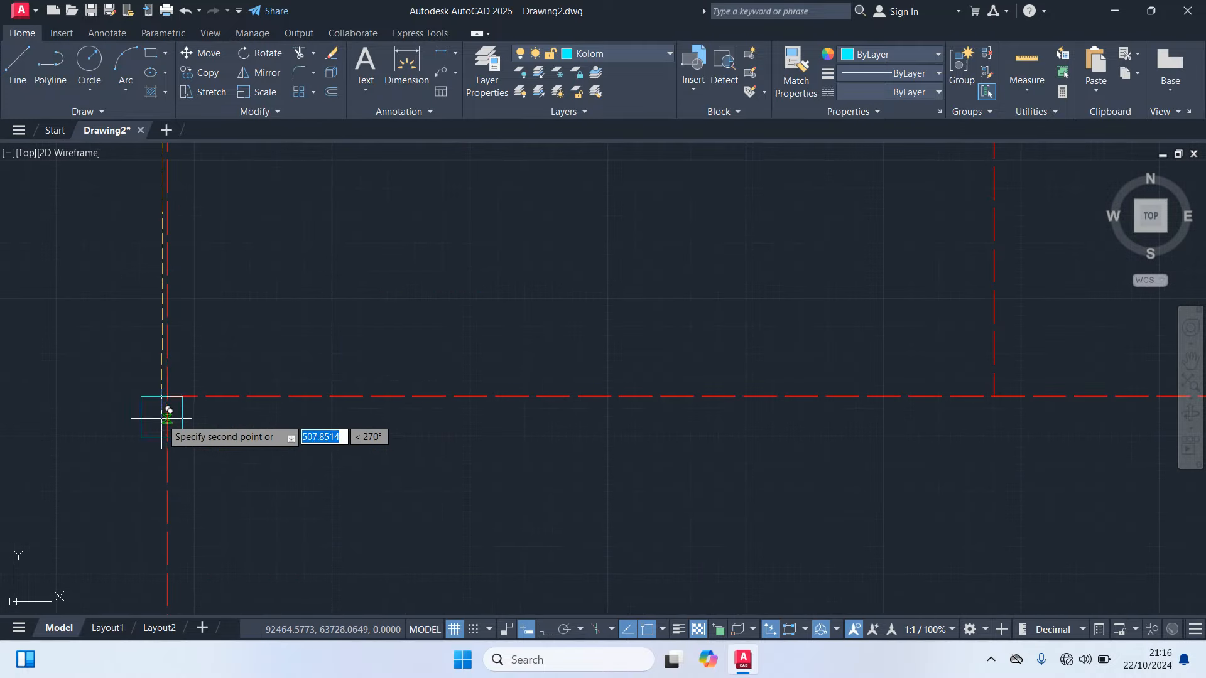
{"action": "scroll", "coordinate": [408, 433], "scroll_direction": "down", "scroll_amount": 4}
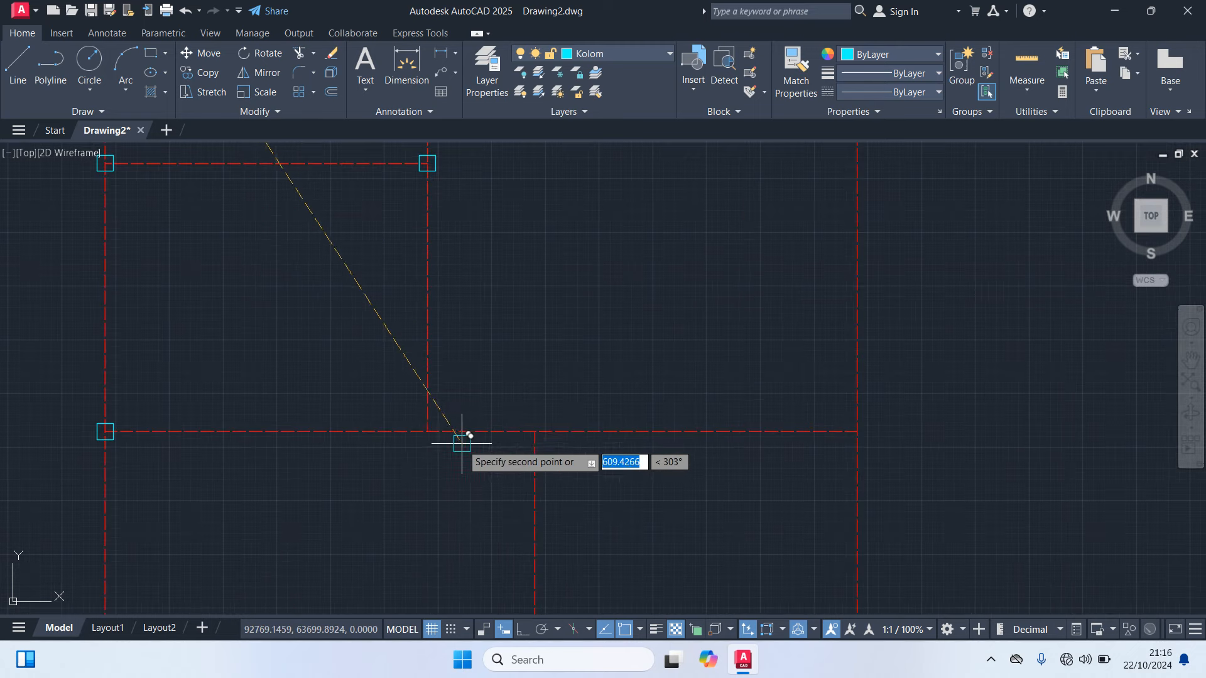
{"action": "left_click", "coordinate": [535, 431]}
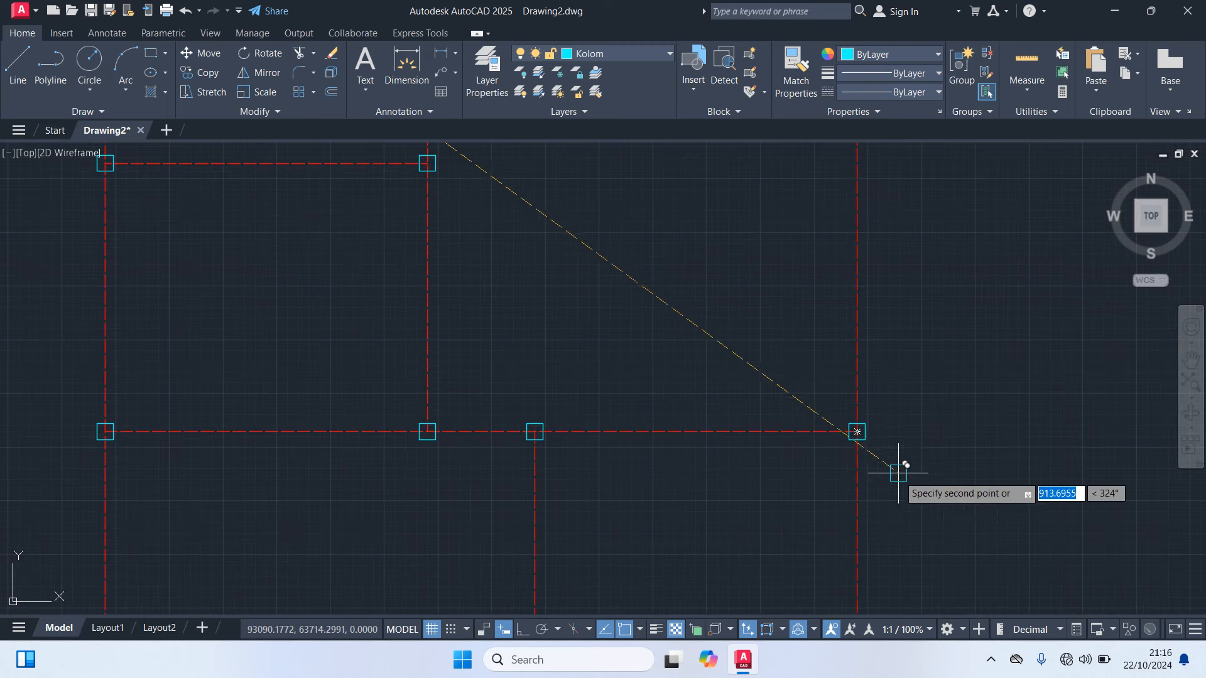
Copy the column to the lower interior line's right end and both bottom corners of the lower-right room
{"action": "scroll", "coordinate": [889, 493], "scroll_direction": "down", "scroll_amount": 1}
{"action": "middle_click_drag", "start_coordinate": [889, 494], "coordinate": [858, 234]}
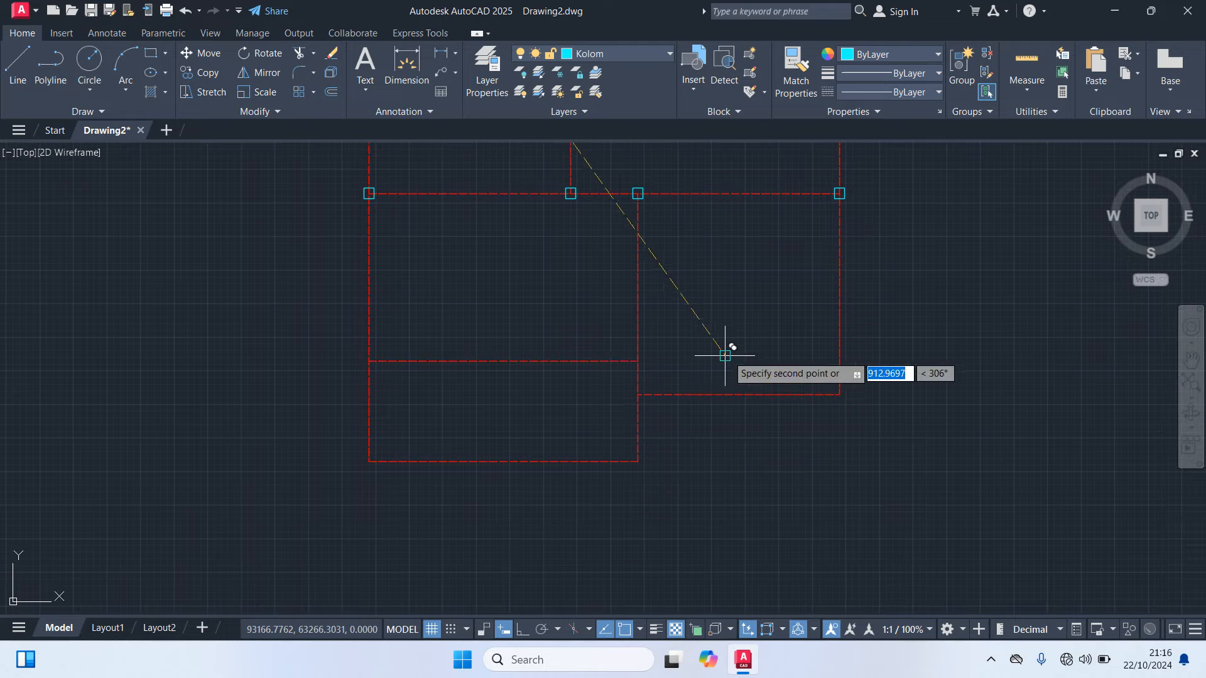
{"action": "left_click", "coordinate": [637, 361]}
{"action": "scroll", "coordinate": [659, 396], "scroll_direction": "up", "scroll_amount": 4}
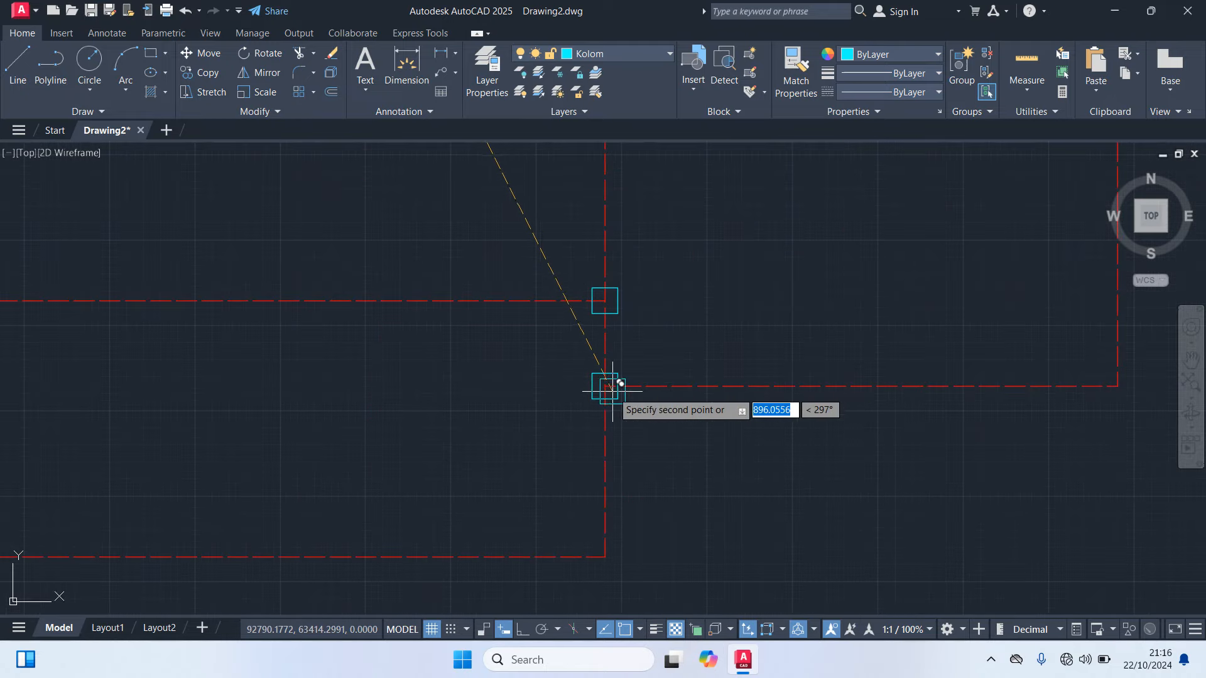
{"action": "middle_click_drag", "start_coordinate": [948, 390], "coordinate": [602, 427]}
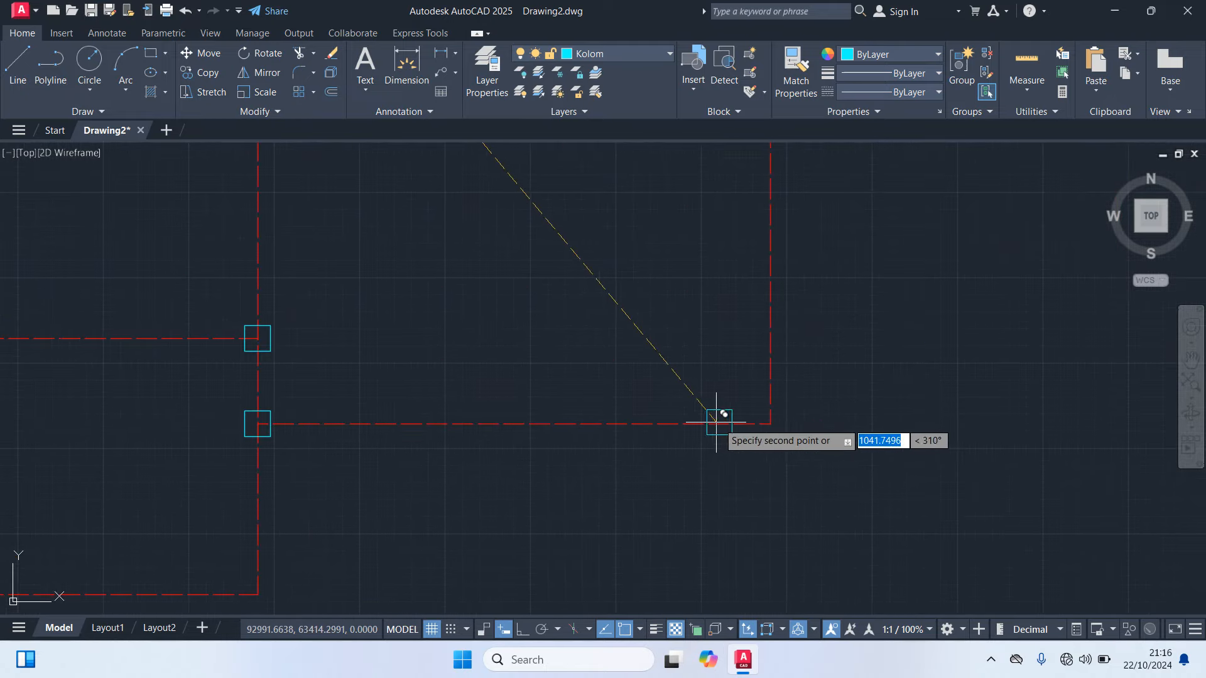
{"action": "left_click", "coordinate": [771, 424]}
{"action": "scroll", "coordinate": [722, 459], "scroll_direction": "down", "scroll_amount": 4}
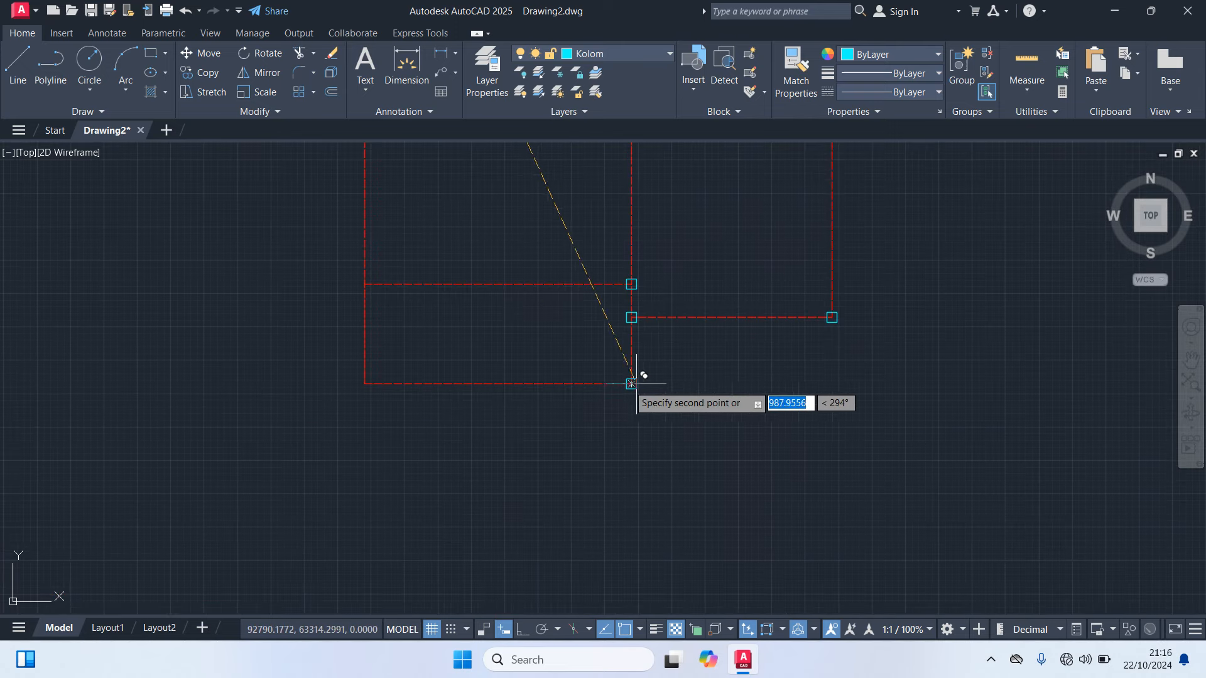
Copy the column to both ends of the bottom horizontal line and the left end of the lower interior line
{"action": "left_click", "coordinate": [631, 384]}
{"action": "left_click", "coordinate": [364, 384]}
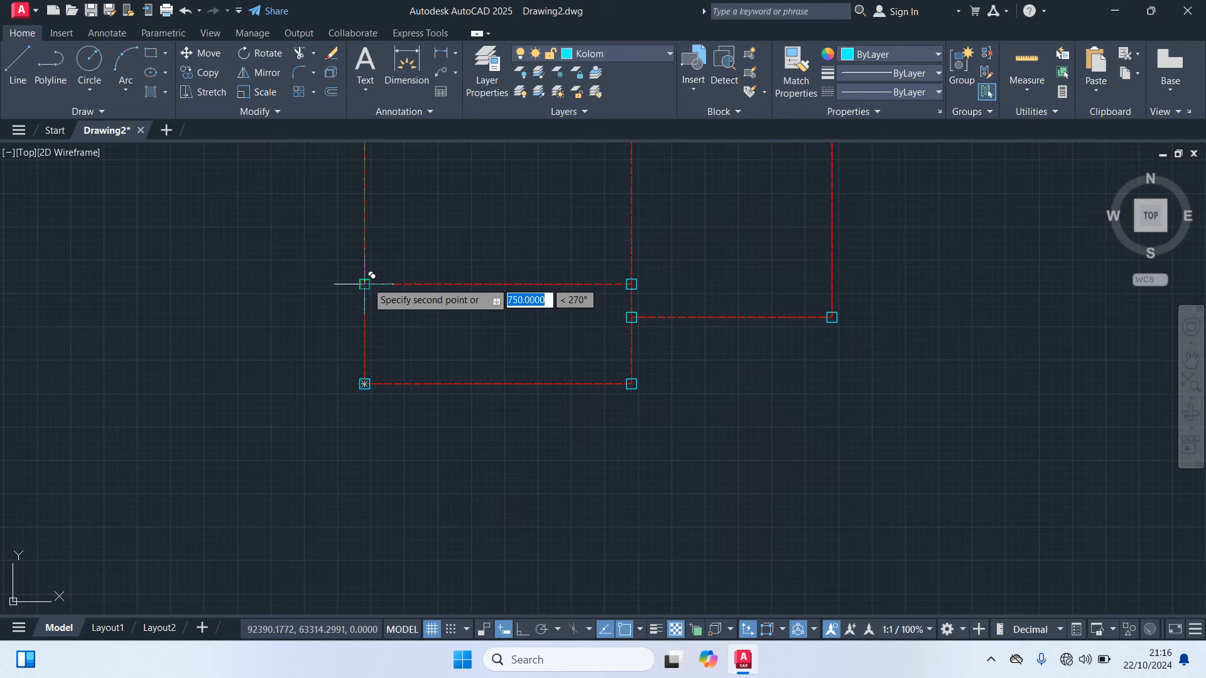
{"action": "left_click", "coordinate": [364, 284]}
Copy the column onto the right outer axis, level with the left bay's upper interior line, and end the copying
{"action": "scroll", "coordinate": [377, 311], "scroll_direction": "down", "scroll_amount": 4}
{"action": "middle_click_drag", "start_coordinate": [390, 337], "coordinate": [376, 439]}
{"action": "scroll", "coordinate": [493, 305], "scroll_direction": "up", "scroll_amount": 2}
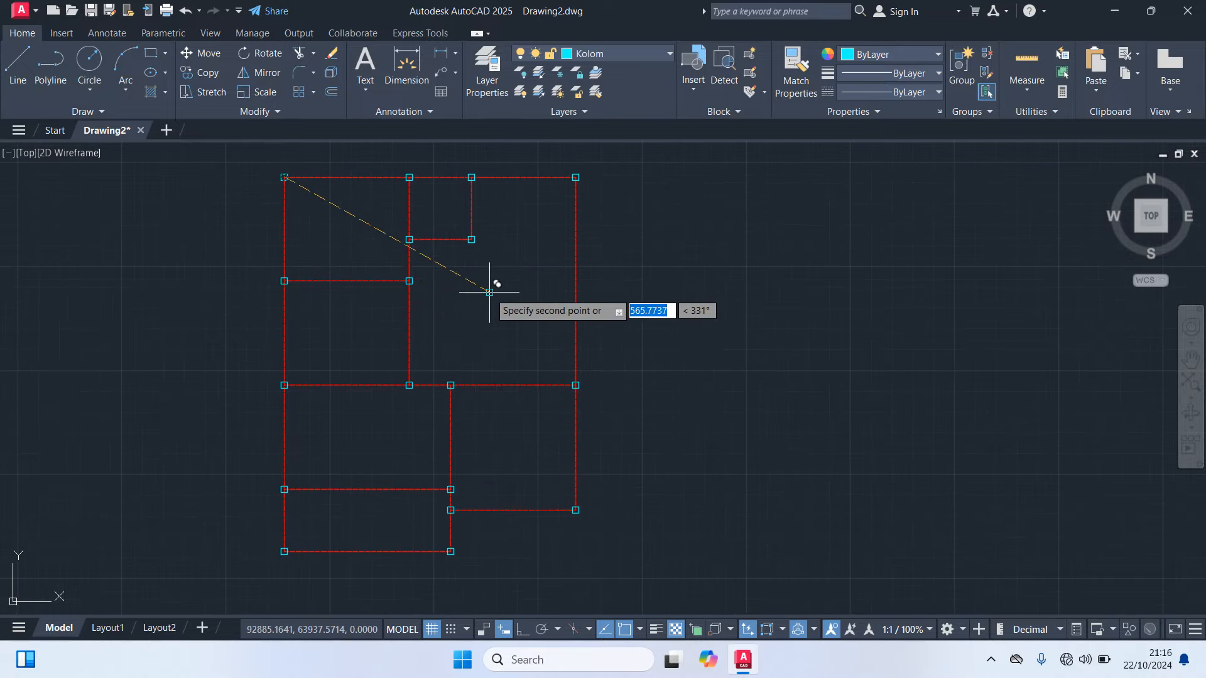
{"action": "scroll", "coordinate": [409, 280], "scroll_direction": "up", "scroll_amount": 4}
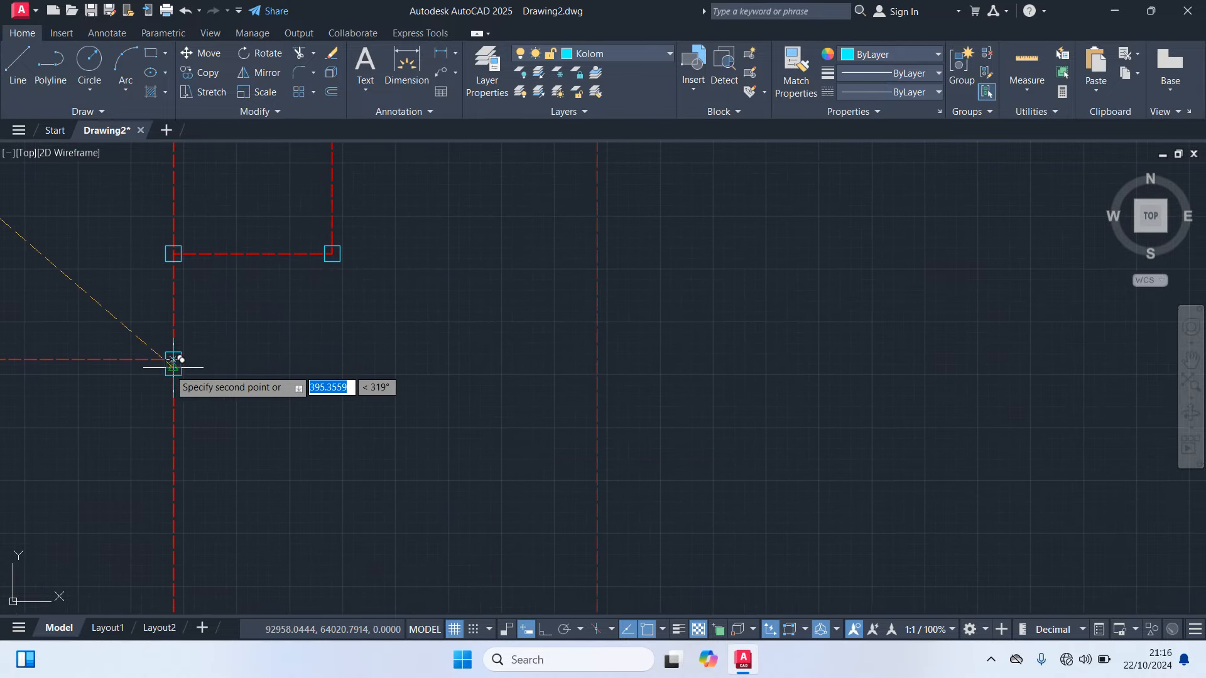
{"action": "scroll", "coordinate": [166, 359], "scroll_direction": "up", "scroll_amount": 2}
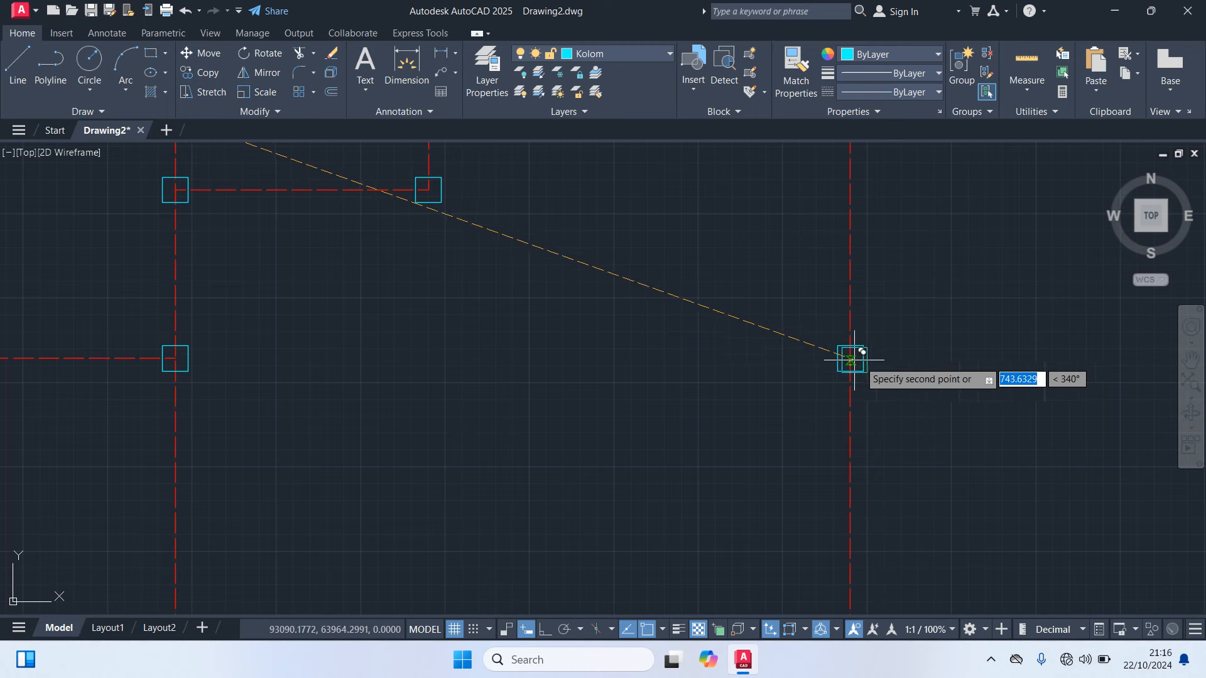
{"action": "scroll", "coordinate": [907, 358], "scroll_direction": "down", "scroll_amount": 4}
{"action": "scroll", "coordinate": [558, 446], "scroll_direction": "down", "scroll_amount": 2}
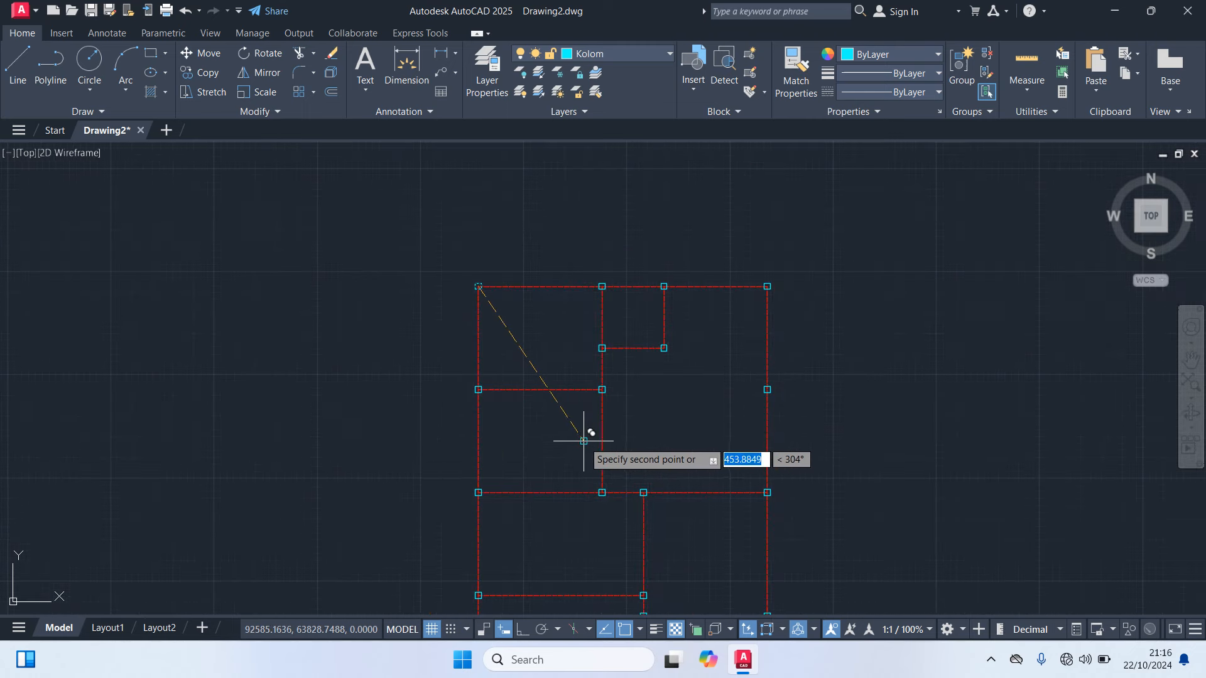
{"action": "key", "text": "Escape"}
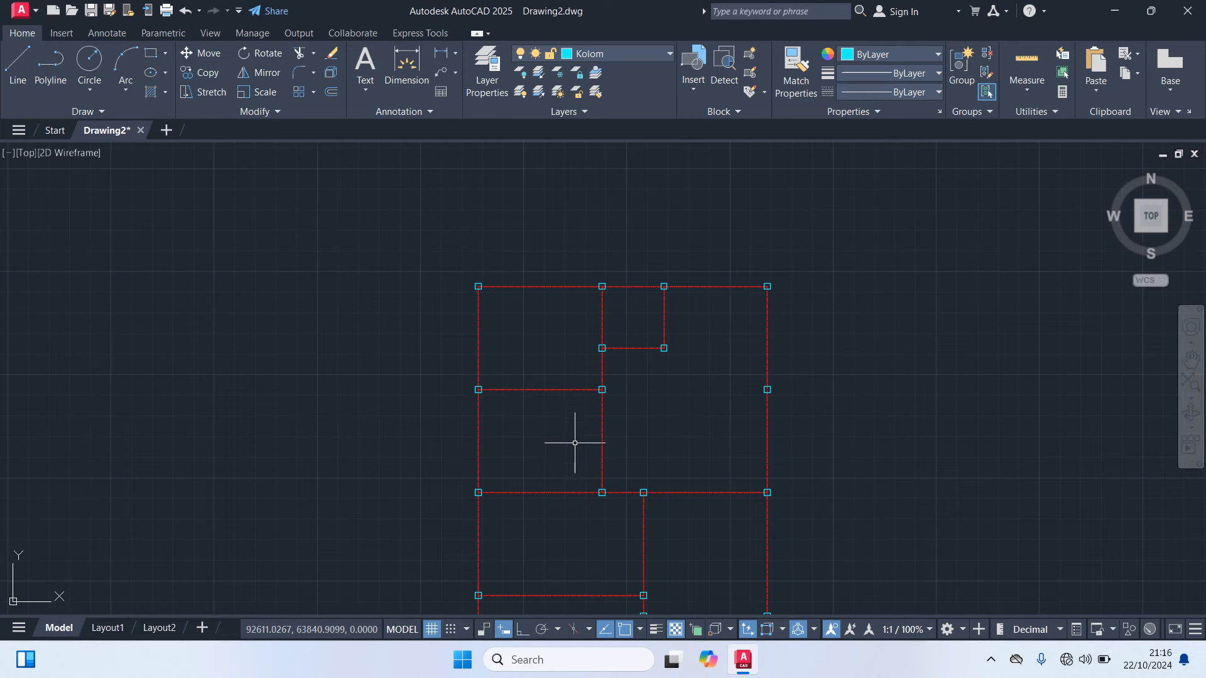
Make Dinding the current layer and draw a rectangular wall along the top axis between the two outer corner columns
{"action": "middle_click_drag", "start_coordinate": [571, 441], "coordinate": [571, 375]}
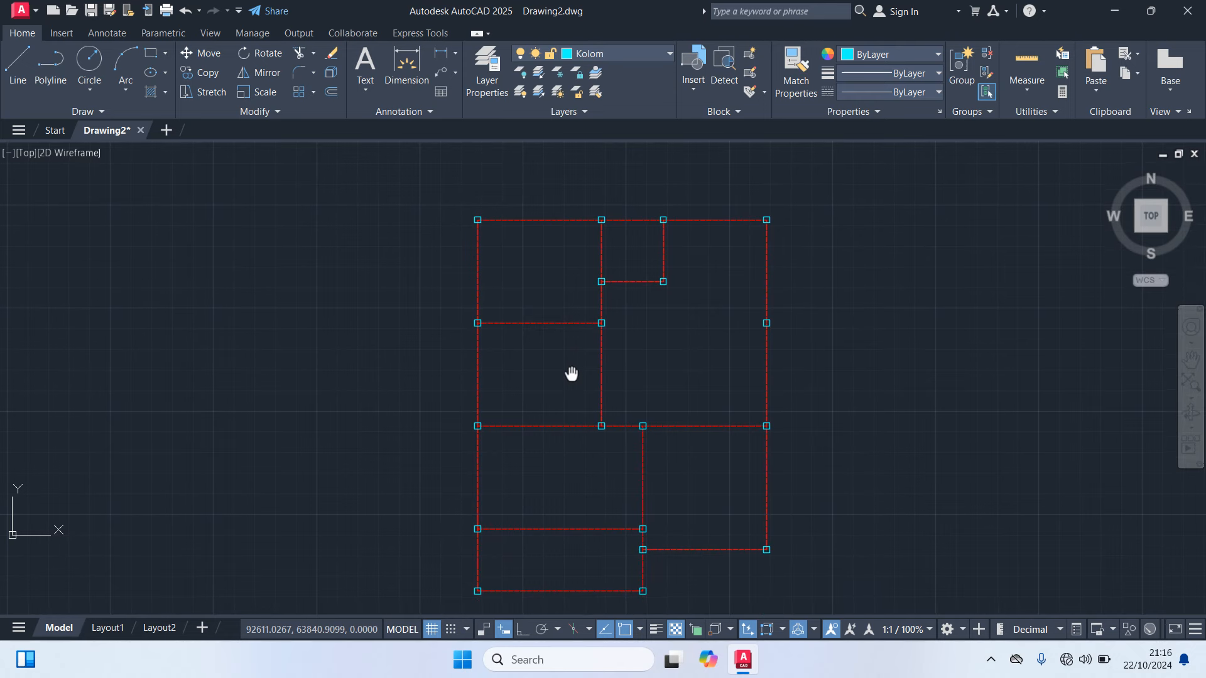
{"action": "middle_click_drag", "start_coordinate": [571, 374], "coordinate": [571, 371]}
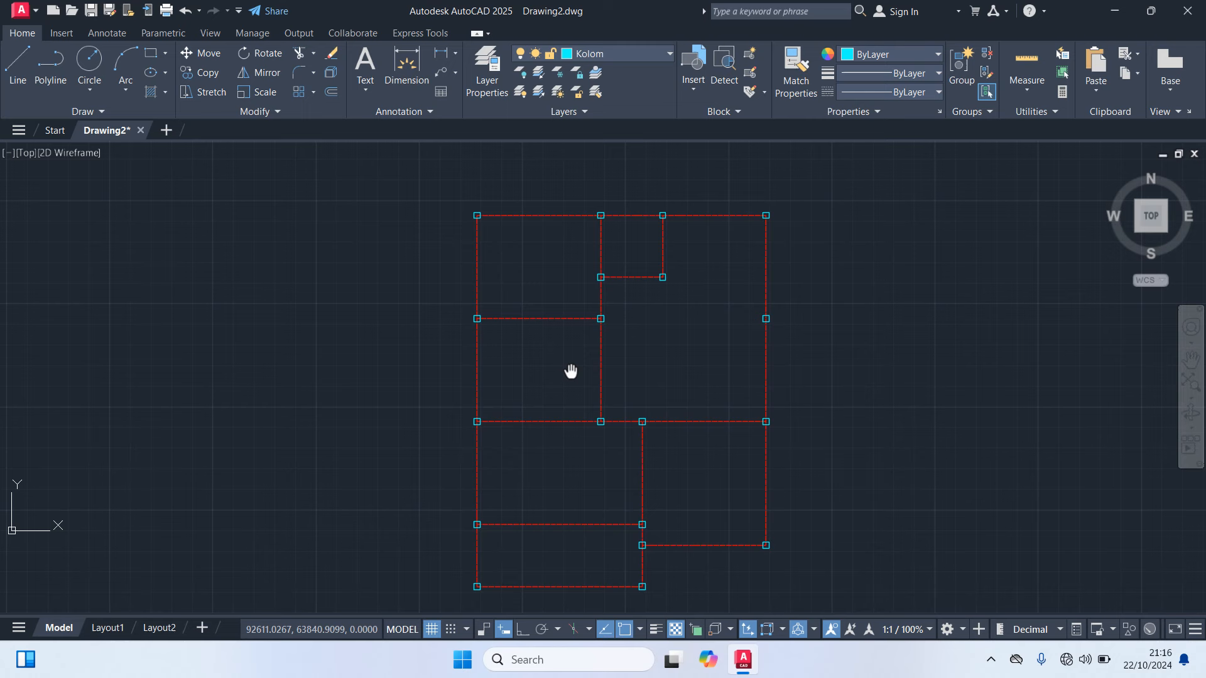
{"action": "left_click", "coordinate": [625, 55]}
{"action": "left_click", "coordinate": [620, 133]}
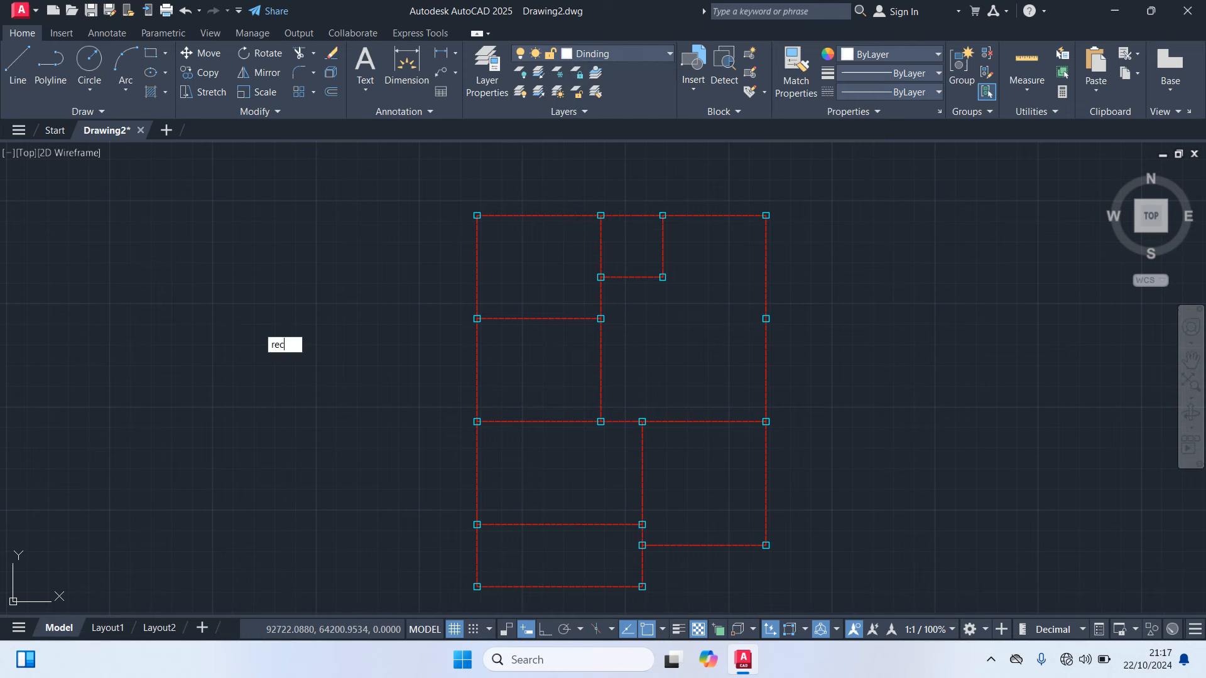
{"action": "key", "text": "Return"}
{"action": "scroll", "coordinate": [431, 228], "scroll_direction": "up", "scroll_amount": 6}
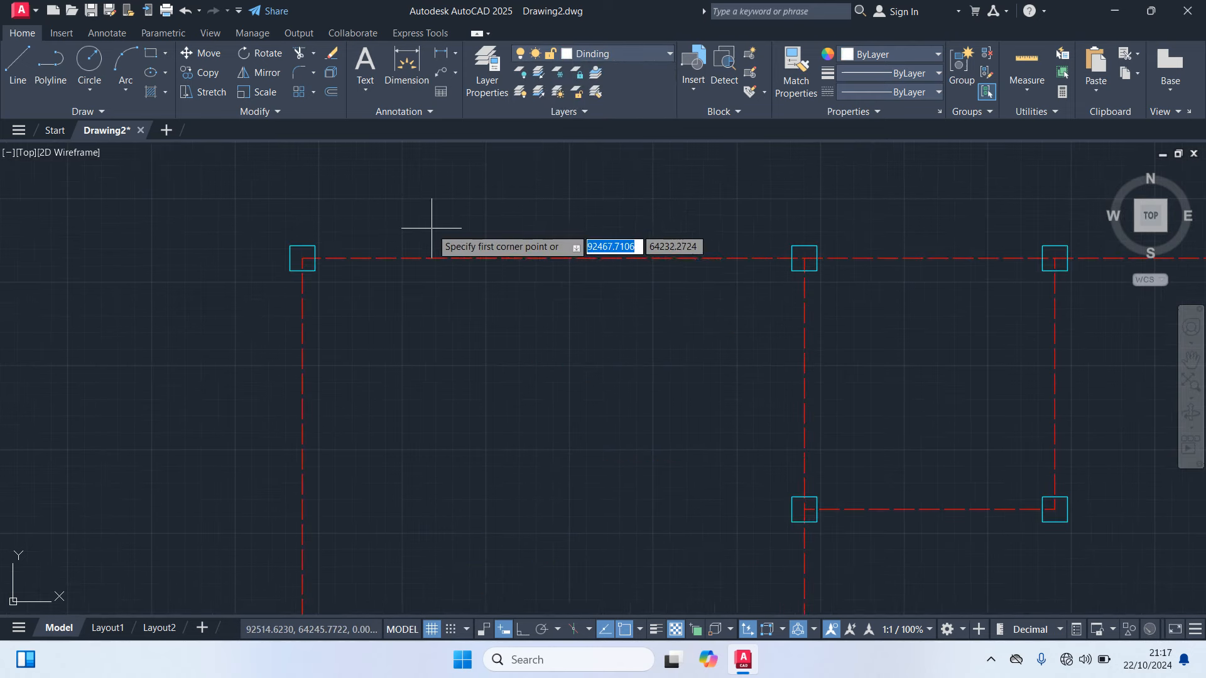
{"action": "left_click", "coordinate": [315, 245]}
{"action": "middle_click_drag", "start_coordinate": [671, 287], "coordinate": [157, 336]}
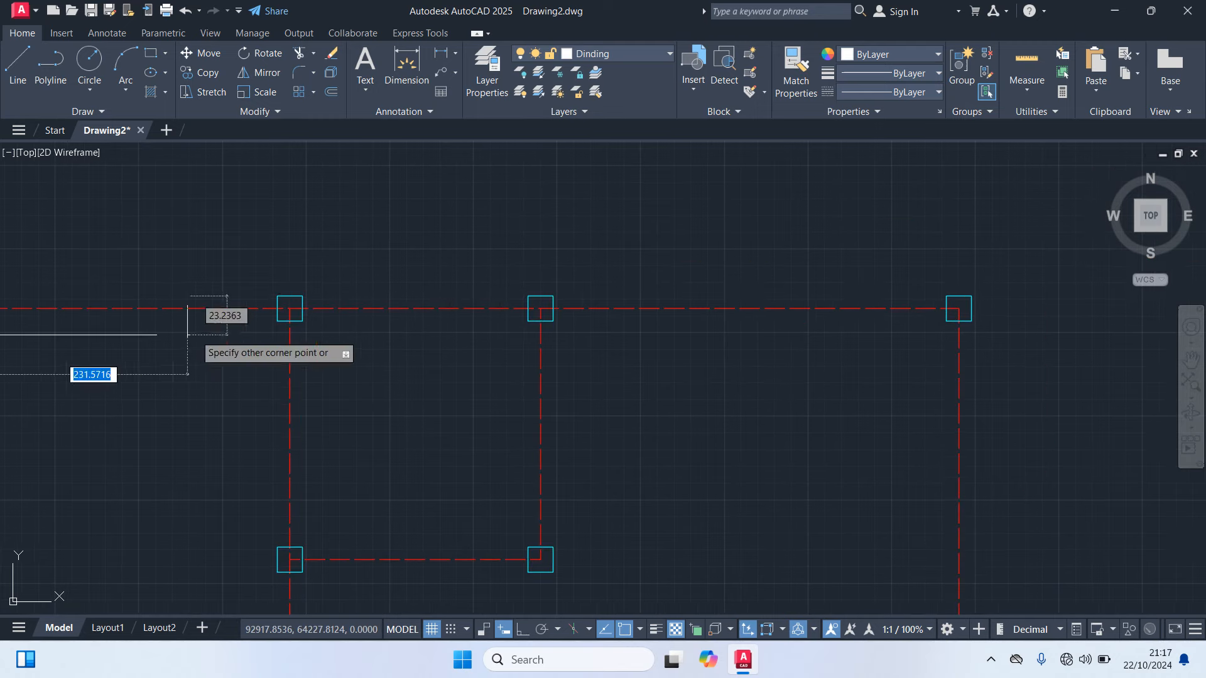
{"action": "left_click", "coordinate": [958, 308]}
Draw a rectangular wall down the right outer axis from the top corner column to the lower-right room's bottom corner column
{"action": "key", "text": "Return"}
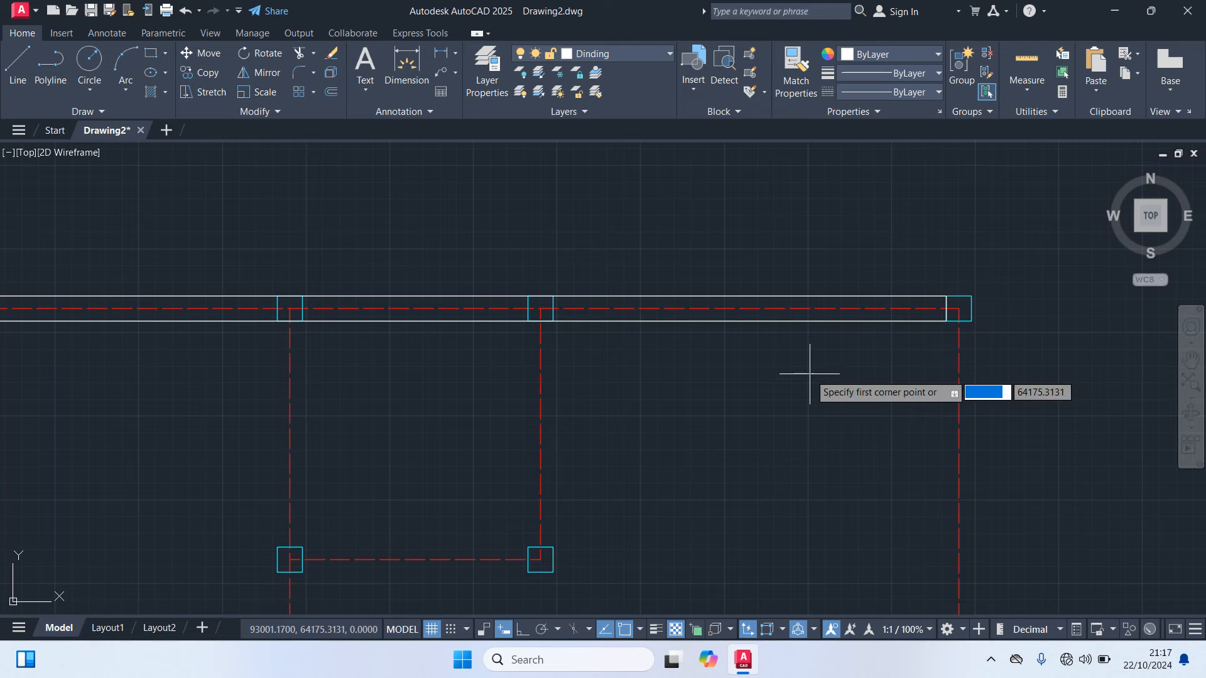
{"action": "left_click", "coordinate": [958, 308]}
{"action": "scroll", "coordinate": [962, 494], "scroll_direction": "down", "scroll_amount": 2}
{"action": "middle_click_drag", "start_coordinate": [955, 514], "coordinate": [783, 155]}
{"action": "middle_click_drag", "start_coordinate": [786, 439], "coordinate": [781, 240]}
{"action": "scroll", "coordinate": [779, 345], "scroll_direction": "up", "scroll_amount": 1}
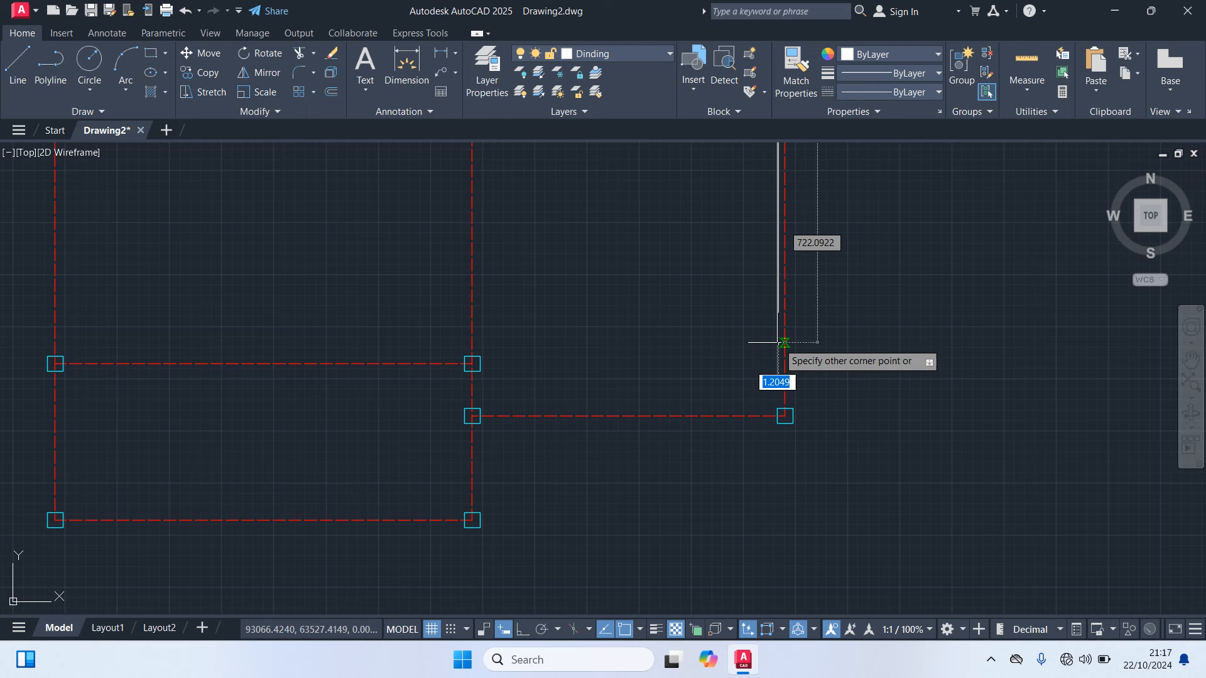
{"action": "left_click", "coordinate": [785, 416]}
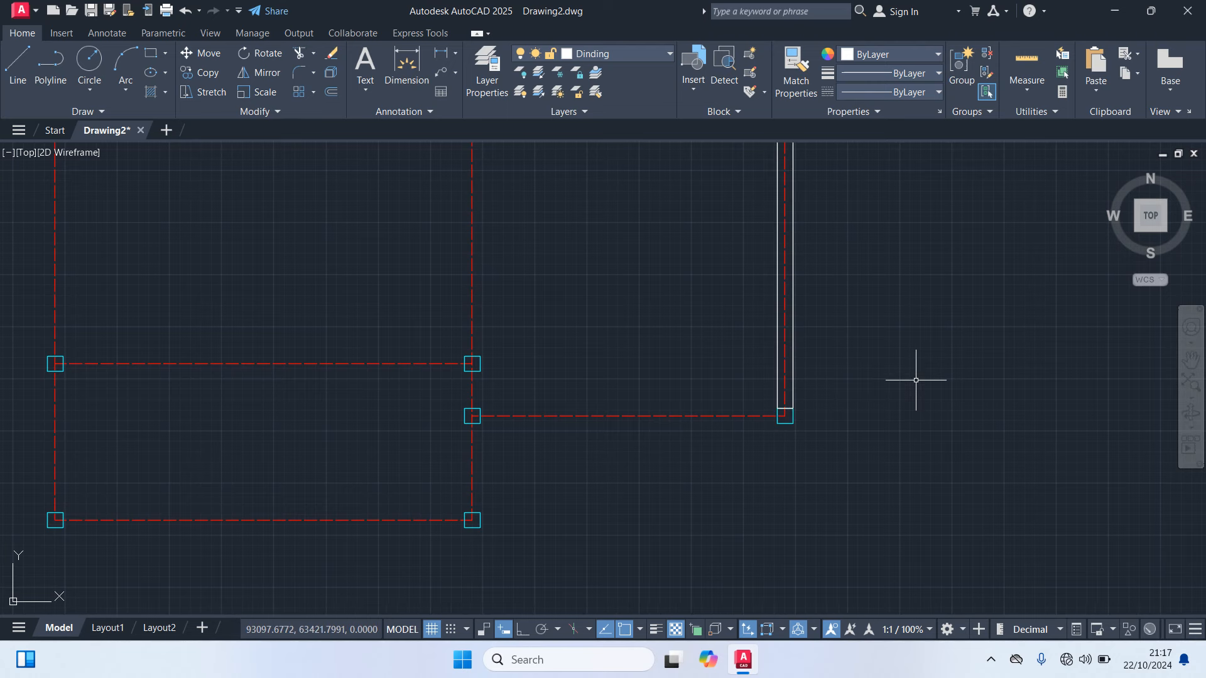
Draw a rectangular wall along the bottom edge of the lower-right room, between its two corner columns
{"action": "key", "text": "space"}
{"action": "scroll", "coordinate": [697, 433], "scroll_direction": "up", "scroll_amount": 4}
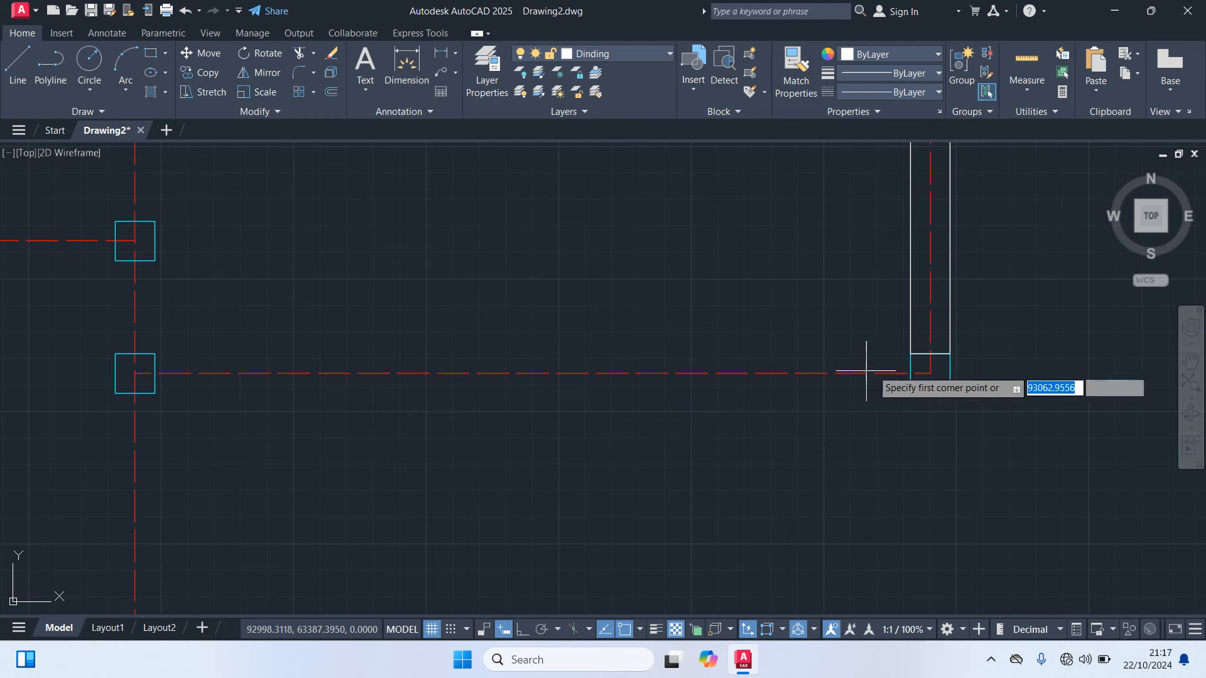
{"action": "left_click", "coordinate": [910, 353]}
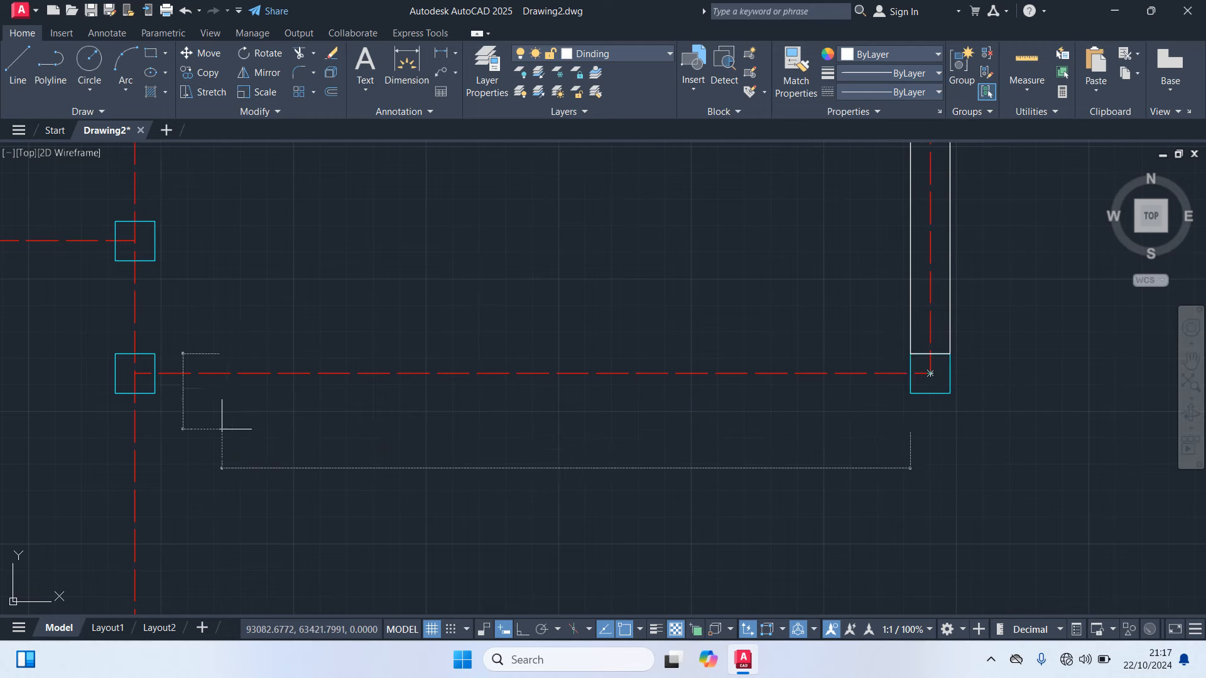
{"action": "middle_click_drag", "start_coordinate": [216, 418], "coordinate": [474, 457]}
{"action": "scroll", "coordinate": [465, 457], "scroll_direction": "up", "scroll_amount": 4}
{"action": "left_click", "coordinate": [345, 393]}
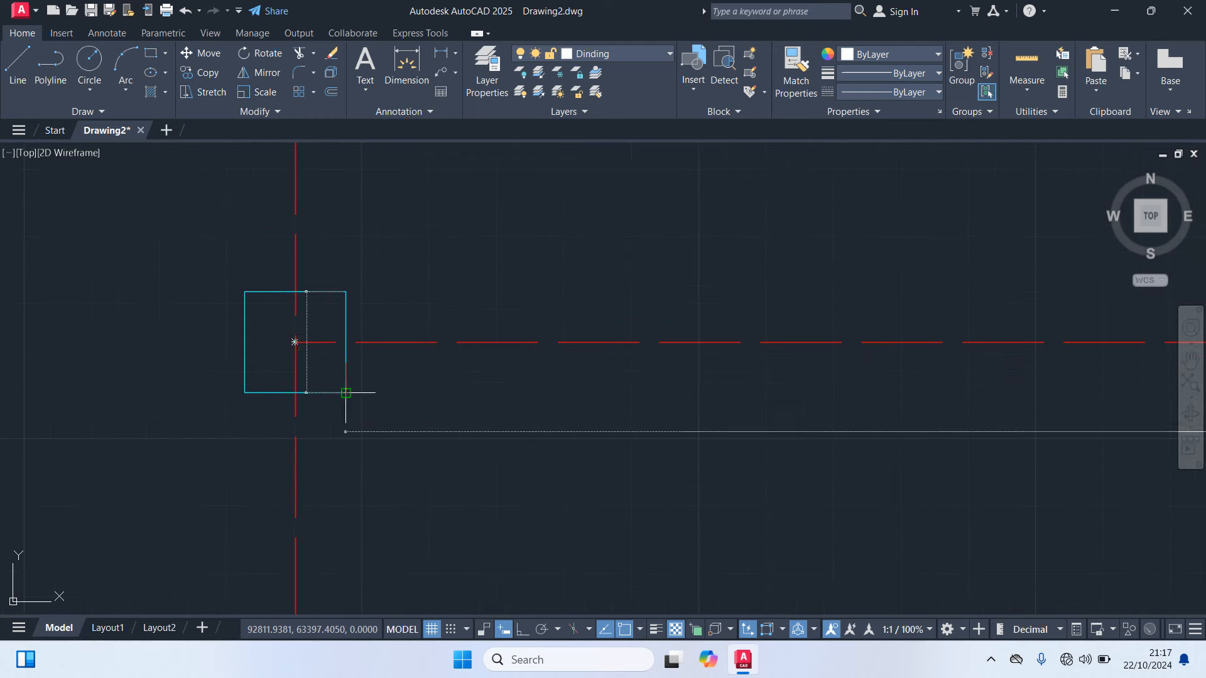
Draw a rectangular wall along the lower interior vertical axis, from the bottom column up to the middle horizontal axis
{"action": "scroll", "coordinate": [421, 486], "scroll_direction": "down", "scroll_amount": 5}
{"action": "key", "text": "space"}
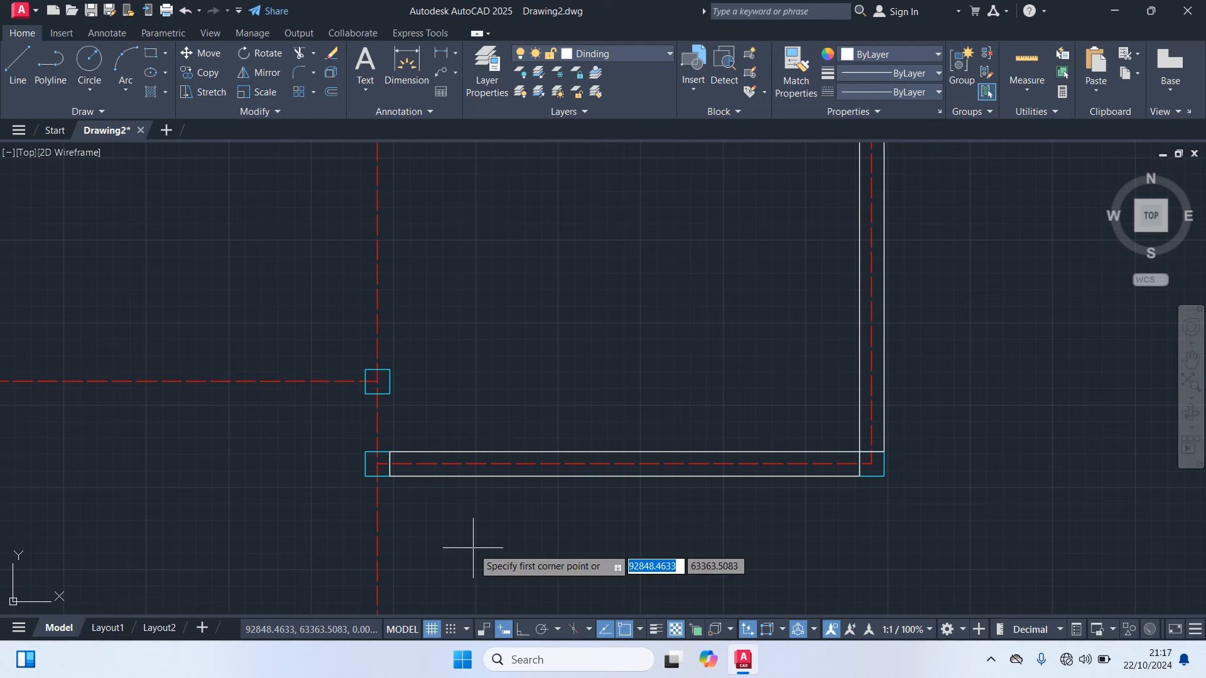
{"action": "scroll", "coordinate": [485, 502], "scroll_direction": "down", "scroll_amount": 4}
{"action": "scroll", "coordinate": [451, 555], "scroll_direction": "up", "scroll_amount": 4}
{"action": "scroll", "coordinate": [443, 552], "scroll_direction": "up", "scroll_amount": 2}
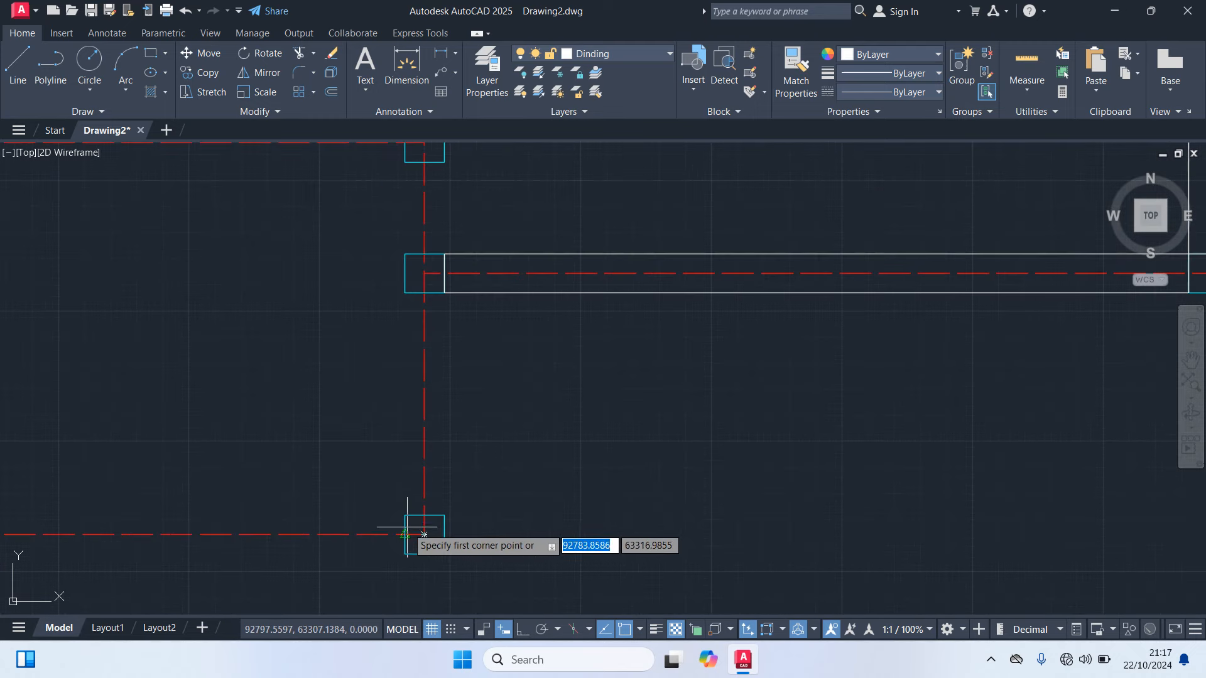
{"action": "left_click", "coordinate": [444, 516]}
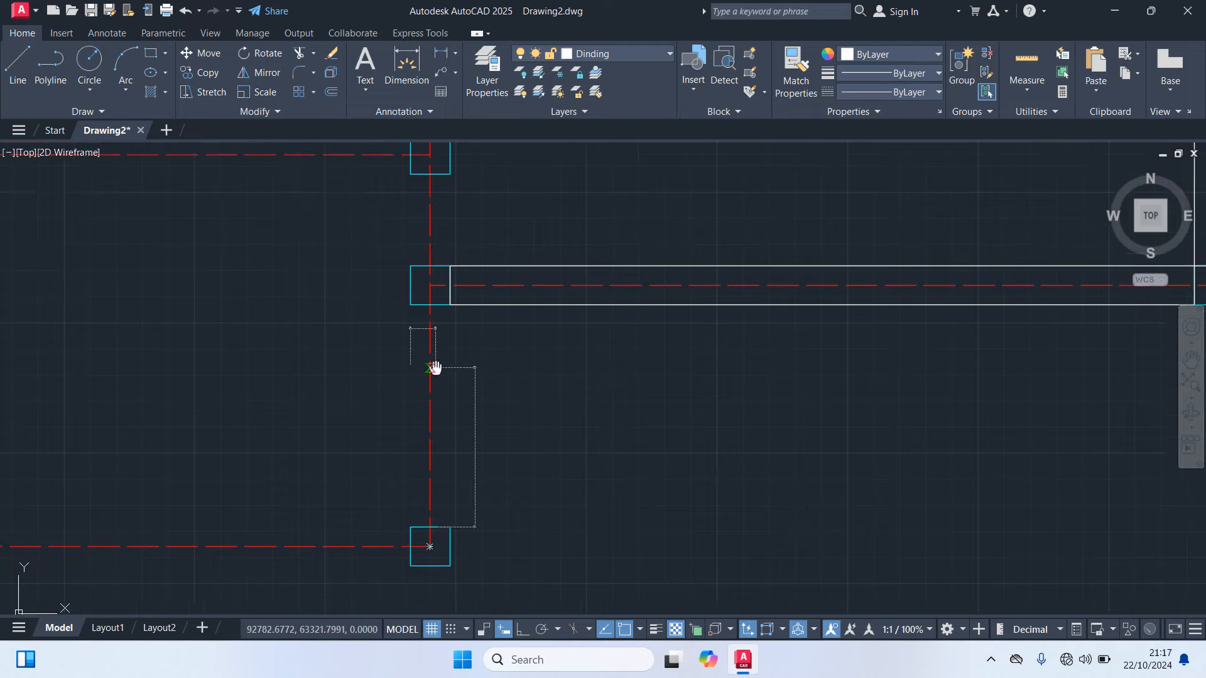
{"action": "scroll", "coordinate": [431, 484], "scroll_direction": "down", "scroll_amount": 3}
{"action": "scroll", "coordinate": [431, 417], "scroll_direction": "up", "scroll_amount": 3}
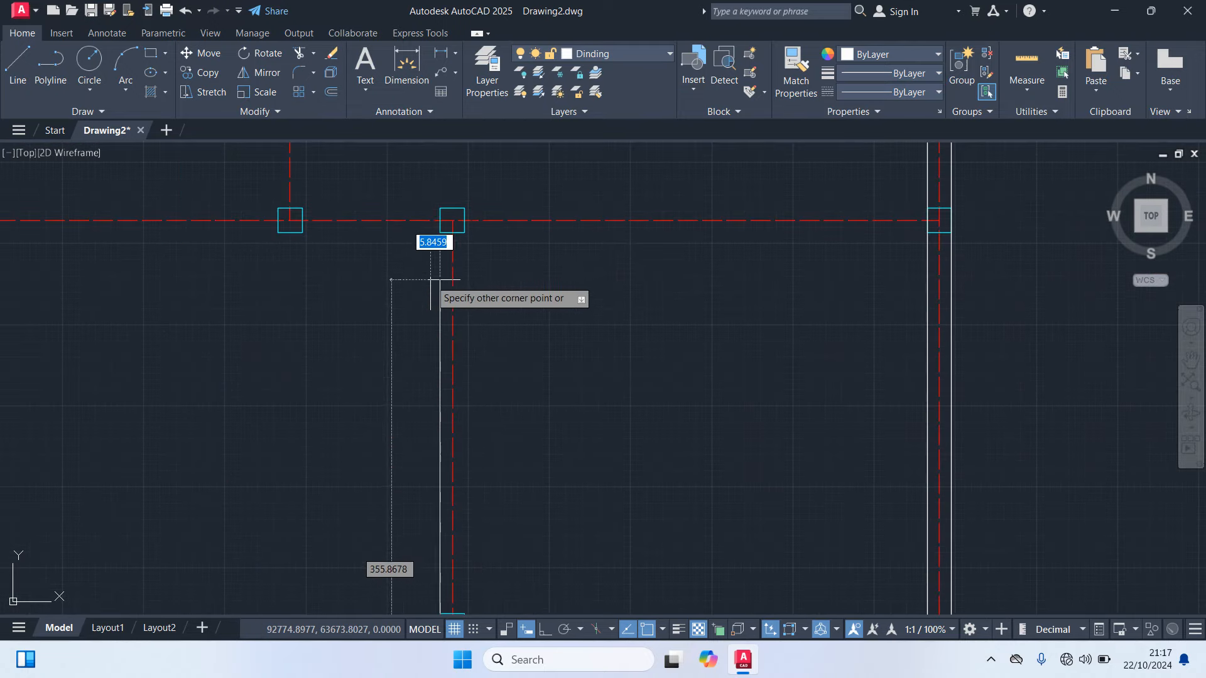
{"action": "left_click", "coordinate": [465, 233]}
Draw a rectangular wall along the middle horizontal axis from the right outer column to the left outer column
{"action": "scroll", "coordinate": [568, 307], "scroll_direction": "down", "scroll_amount": 3}
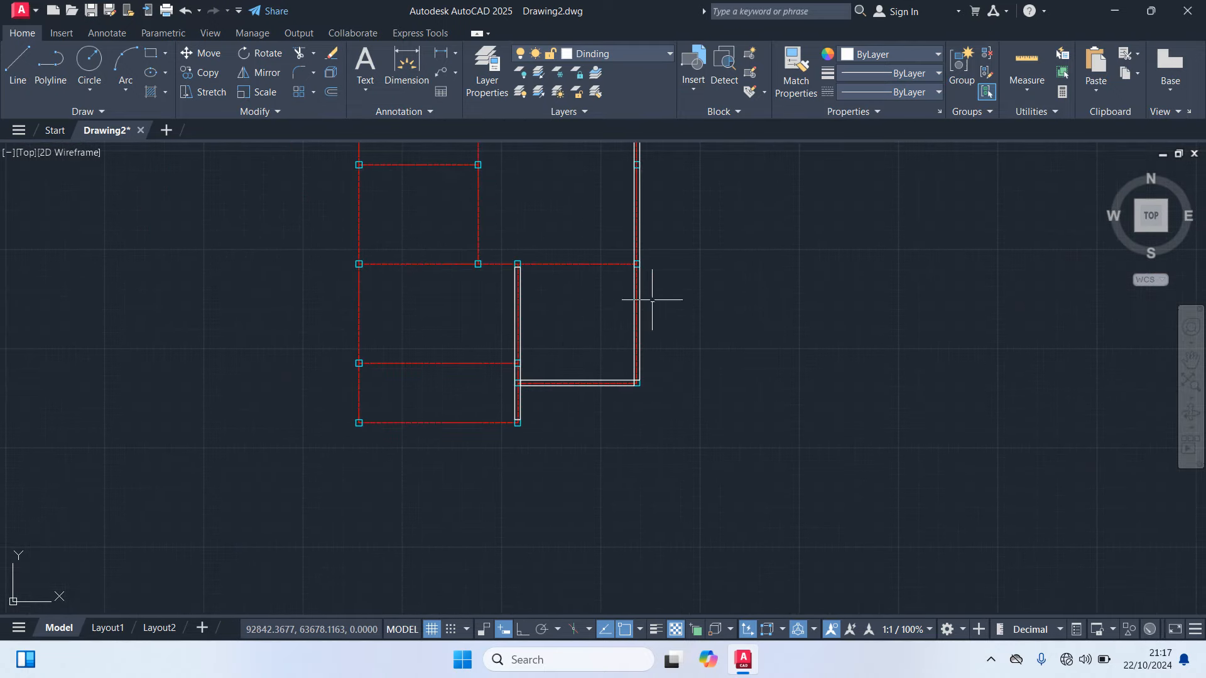
{"action": "key", "text": "Return"}
{"action": "scroll", "coordinate": [681, 302], "scroll_direction": "up", "scroll_amount": 5}
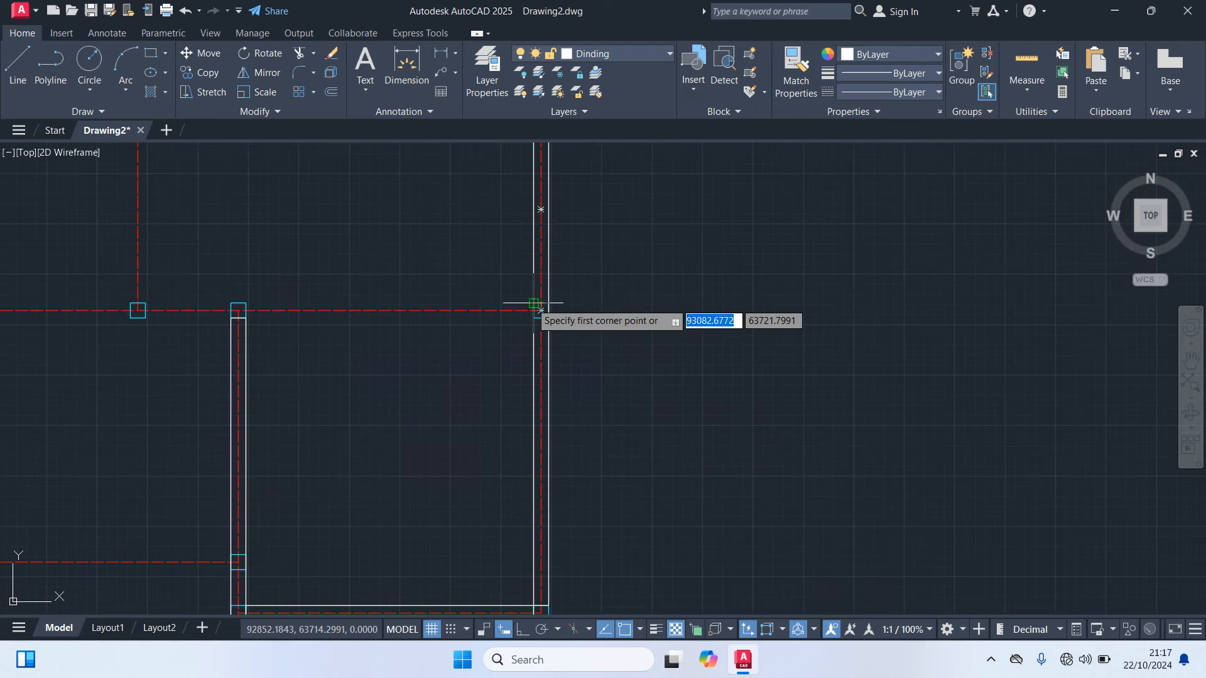
{"action": "left_click", "coordinate": [534, 305]}
{"action": "middle_click_drag", "start_coordinate": [168, 337], "coordinate": [700, 396]}
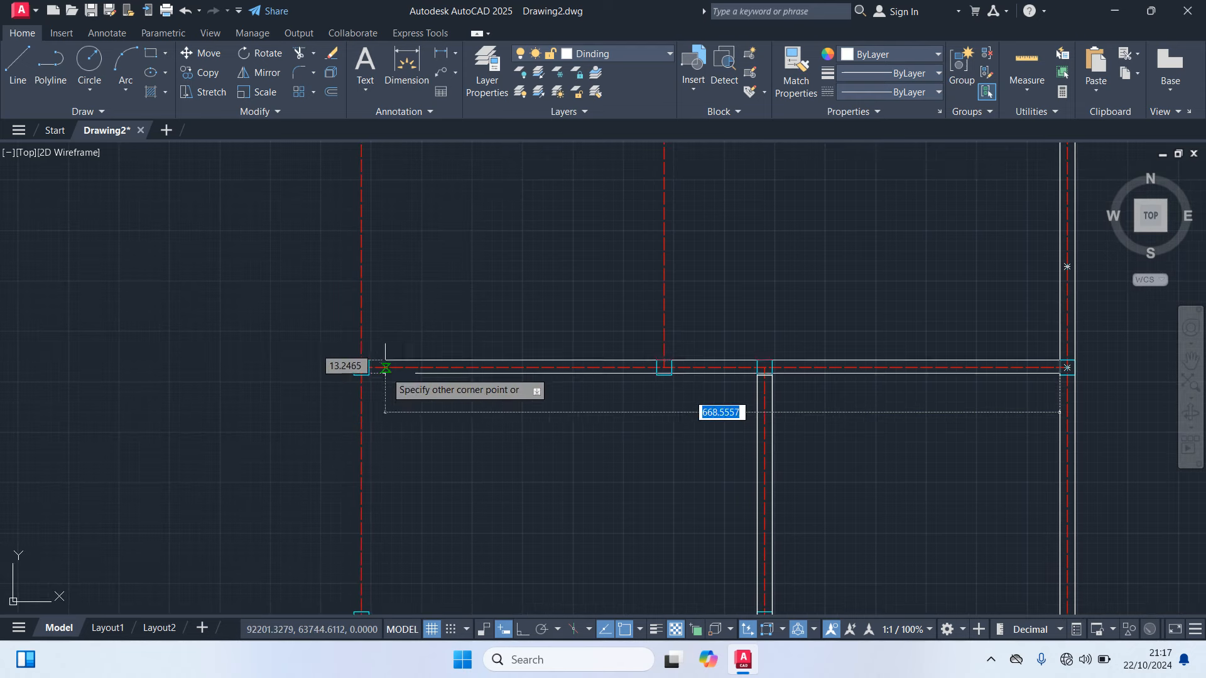
{"action": "scroll", "coordinate": [379, 368], "scroll_direction": "up", "scroll_amount": 6}
{"action": "scroll", "coordinate": [342, 404], "scroll_direction": "down", "scroll_amount": 4}
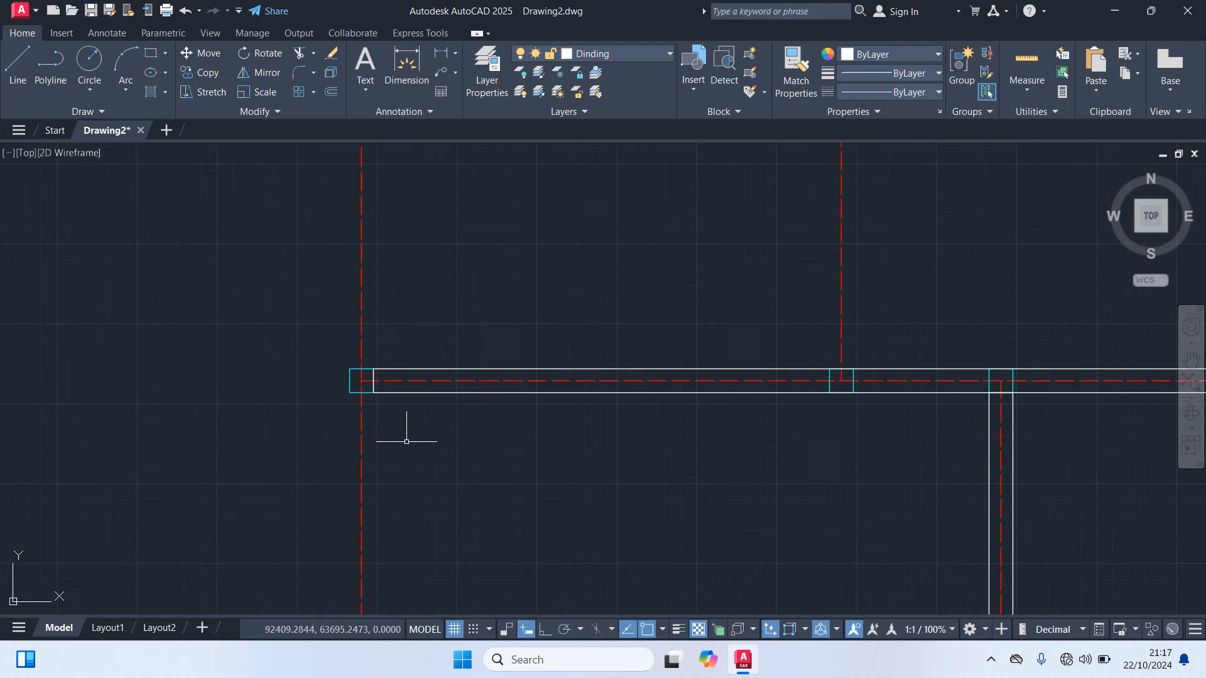
Draw a 385 by 15 rectangular wall along the bottom horizontal axis between its two end columns
{"action": "middle_click_drag", "start_coordinate": [404, 422], "coordinate": [373, 189]}
{"action": "scroll", "coordinate": [418, 292], "scroll_direction": "down", "scroll_amount": 2}
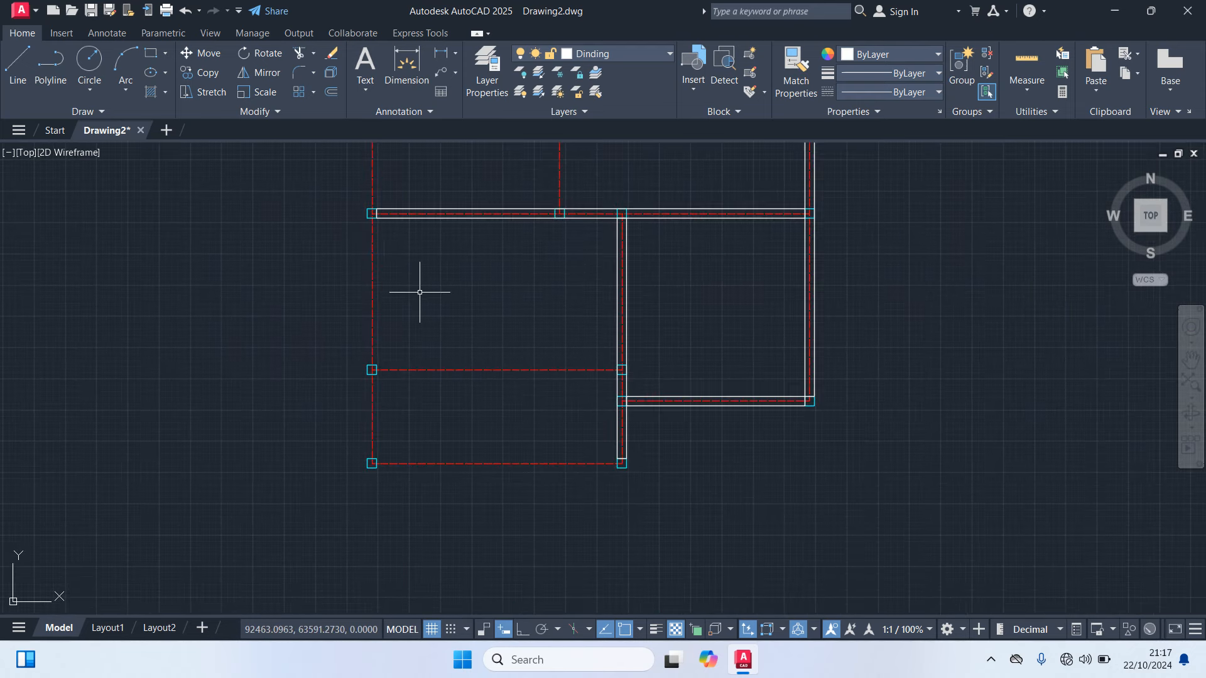
{"action": "scroll", "coordinate": [585, 487], "scroll_direction": "up", "scroll_amount": 6}
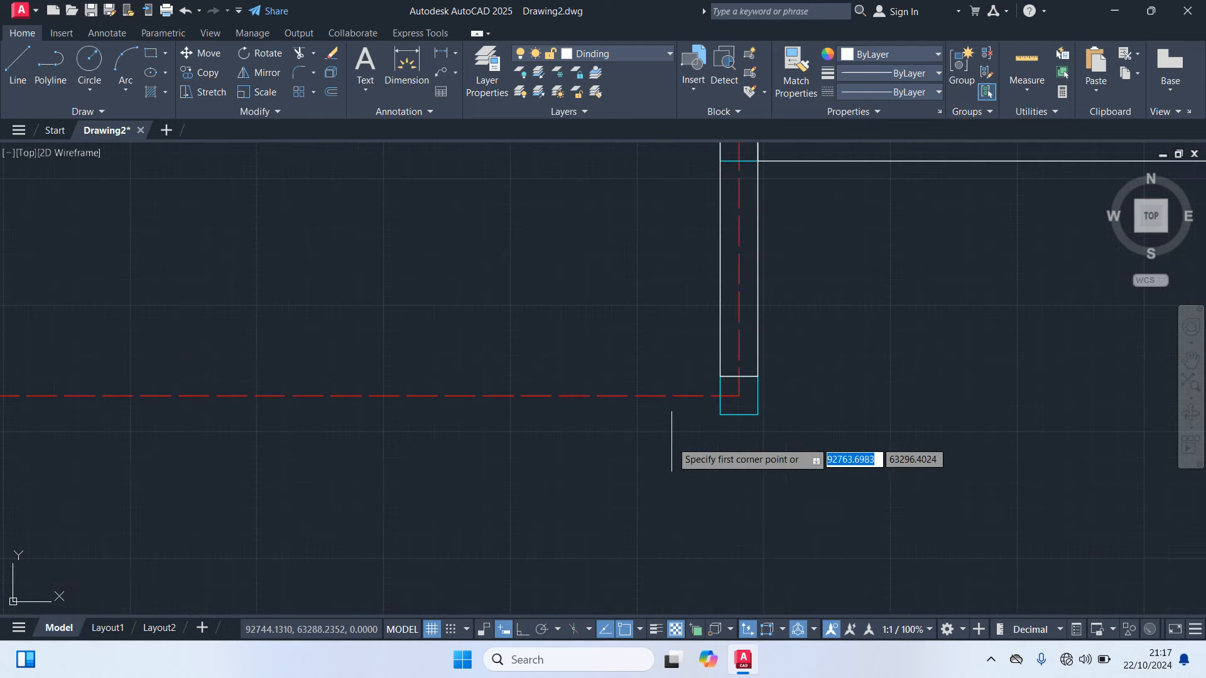
{"action": "left_click", "coordinate": [721, 415]}
{"action": "scroll", "coordinate": [283, 418], "scroll_direction": "down", "scroll_amount": 4}
{"action": "scroll", "coordinate": [428, 465], "scroll_direction": "up", "scroll_amount": 3}
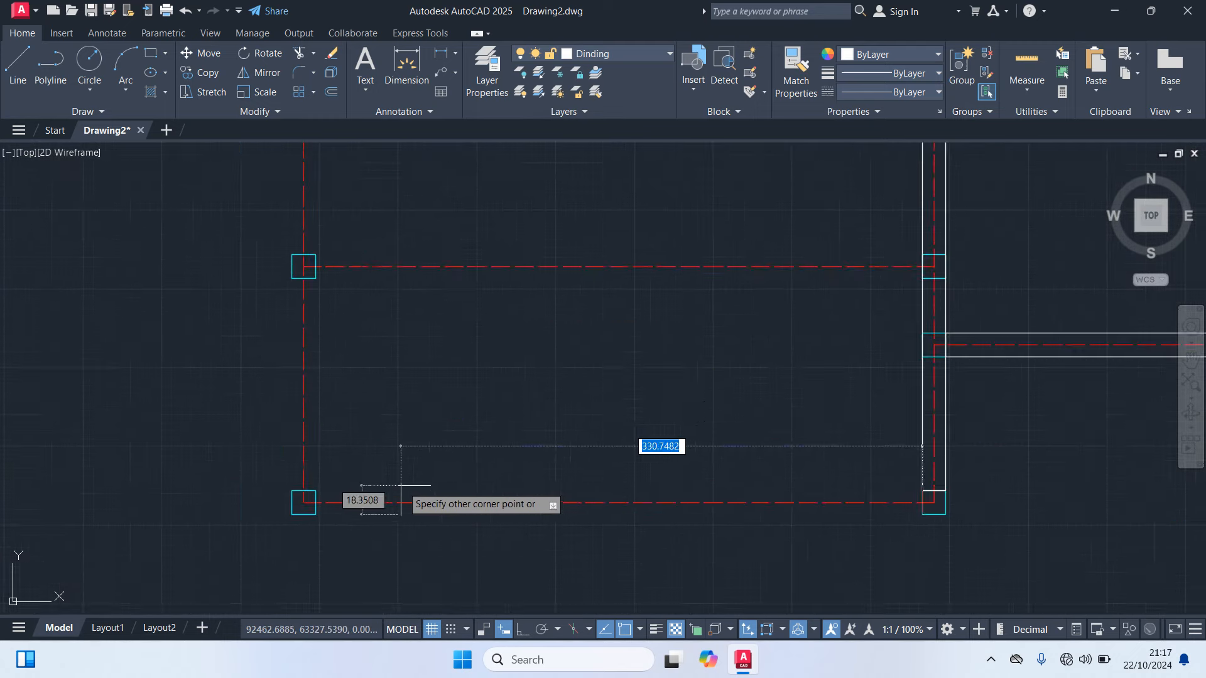
{"action": "scroll", "coordinate": [383, 487], "scroll_direction": "up", "scroll_amount": 6}
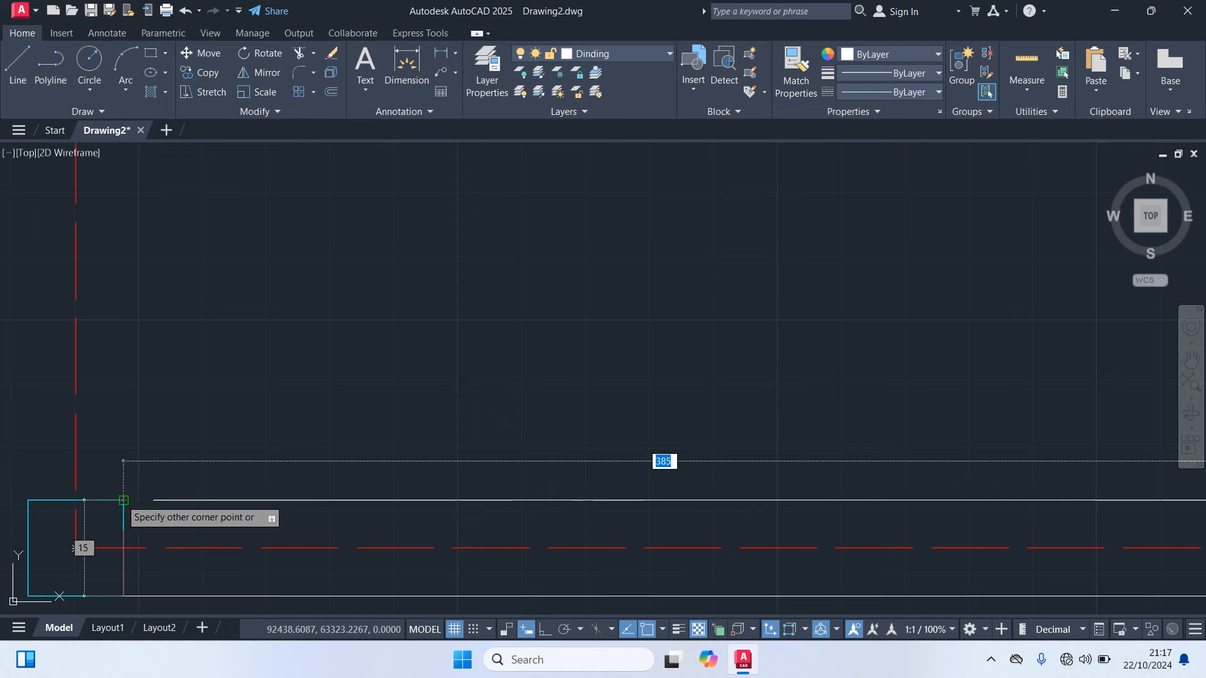
{"action": "left_click", "coordinate": [123, 501]}
Draw a rectangular wall along the lower interior horizontal axis, from the interior column to the left outer column
{"action": "scroll", "coordinate": [228, 455], "scroll_direction": "down", "scroll_amount": 5}
{"action": "middle_click_drag", "start_coordinate": [349, 360], "coordinate": [233, 408]}
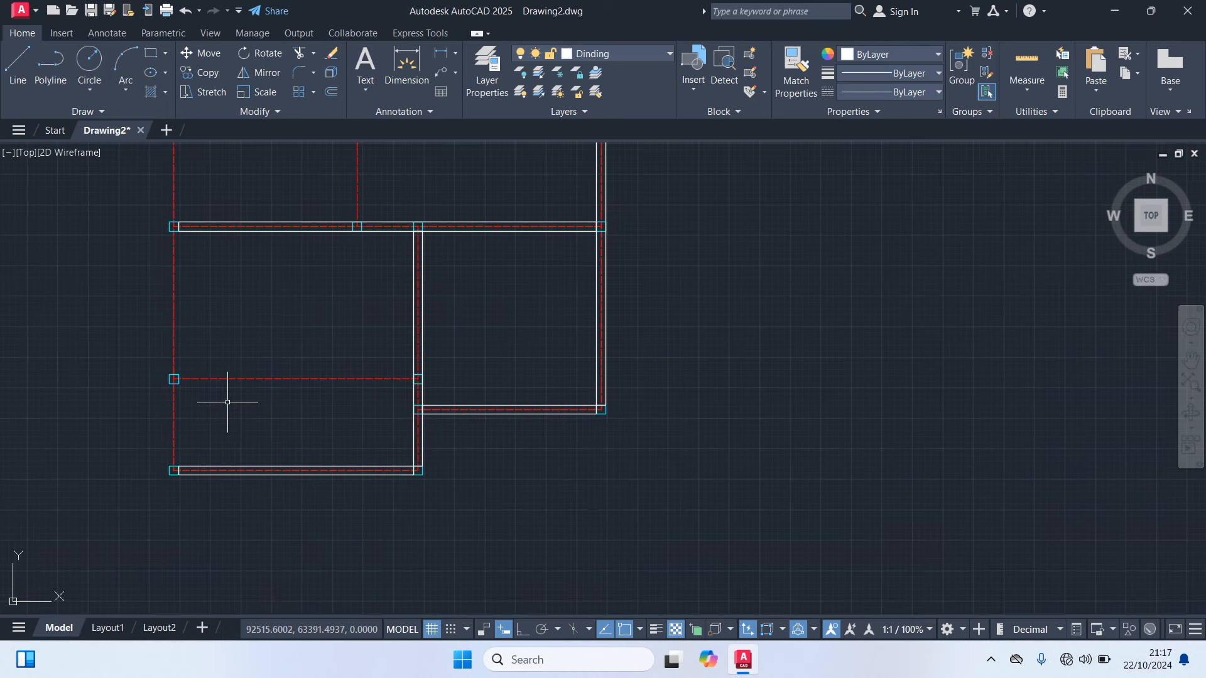
{"action": "key", "text": "Return"}
{"action": "scroll", "coordinate": [393, 374], "scroll_direction": "up", "scroll_amount": 2}
{"action": "scroll", "coordinate": [394, 380], "scroll_direction": "up", "scroll_amount": 2}
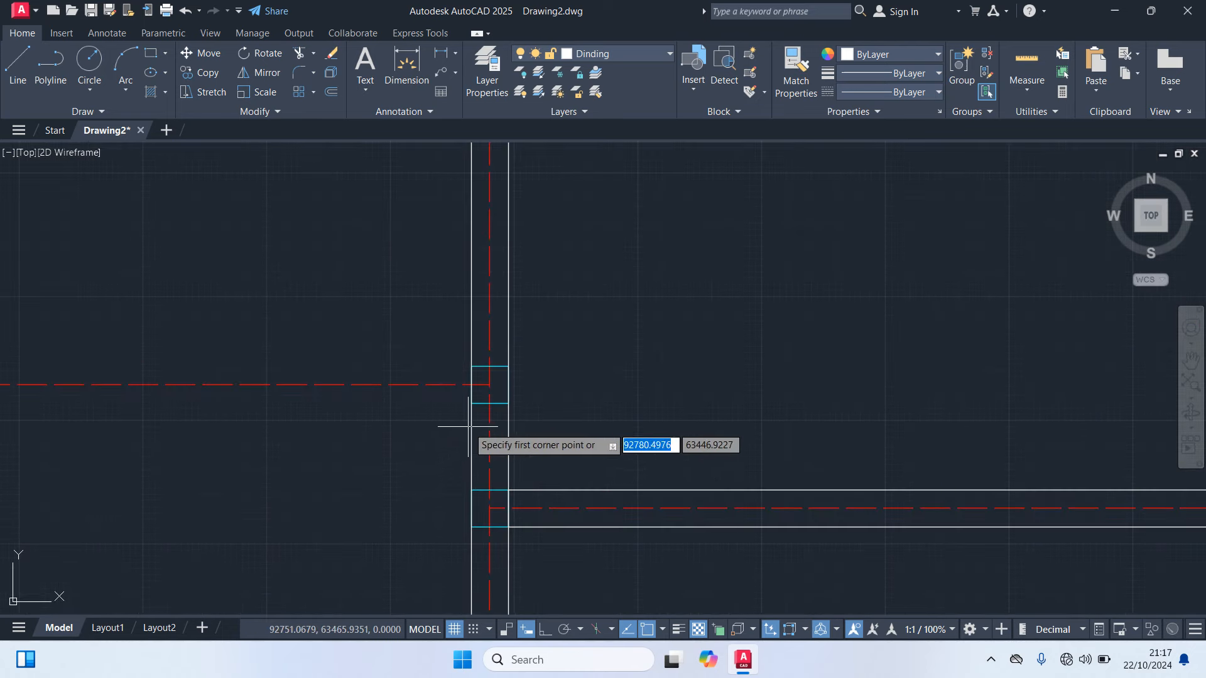
{"action": "left_click", "coordinate": [471, 402]}
{"action": "scroll", "coordinate": [322, 447], "scroll_direction": "down", "scroll_amount": 3}
{"action": "middle_click_drag", "start_coordinate": [308, 447], "coordinate": [398, 463]}
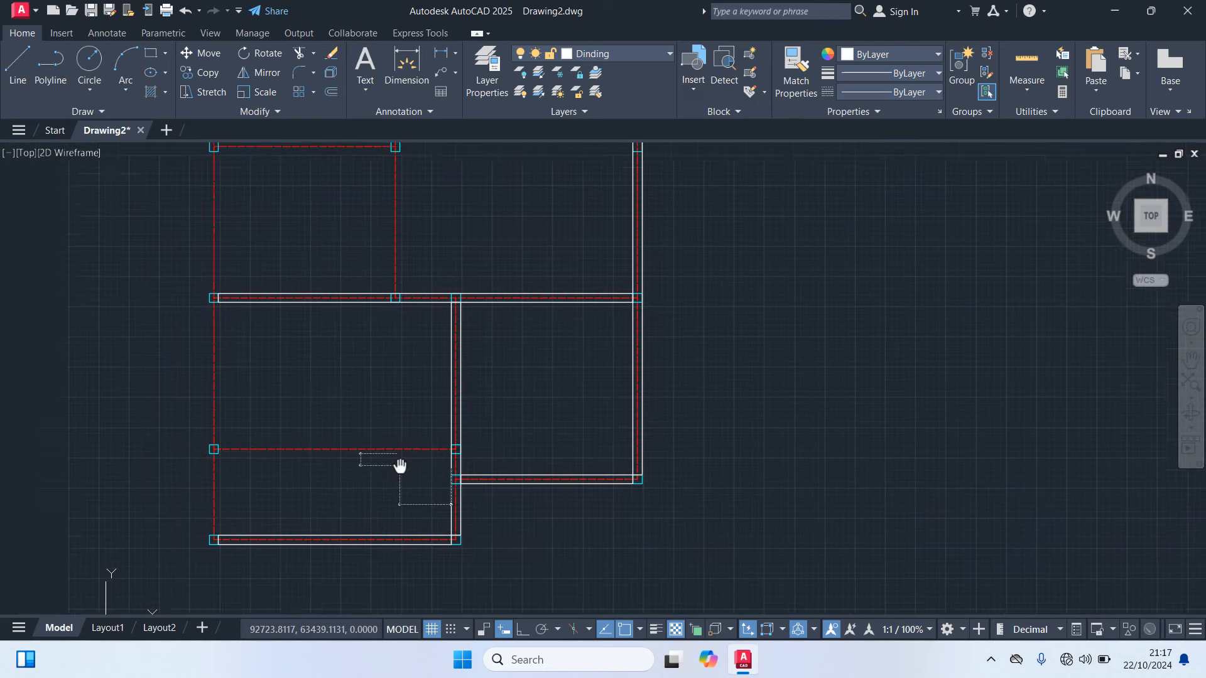
{"action": "scroll", "coordinate": [399, 463], "scroll_direction": "up", "scroll_amount": 5}
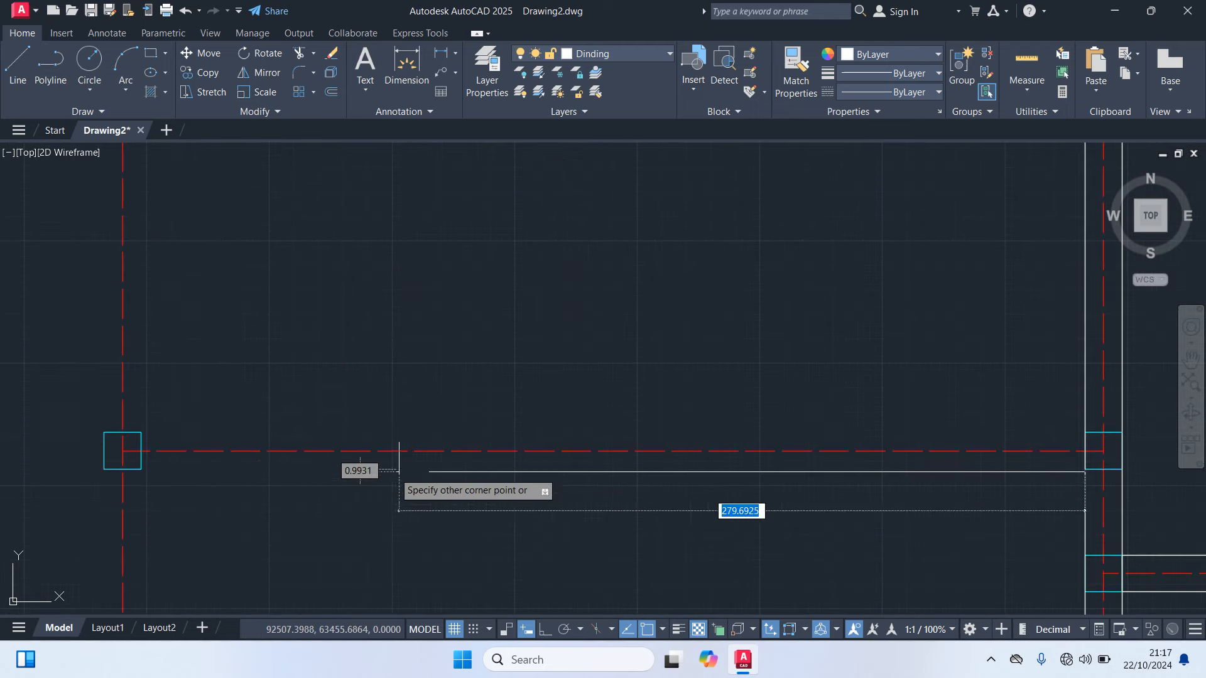
{"action": "left_click", "coordinate": [122, 451]}
Draw a 15 by 885 rectangular wall up the left outer axis from the bottom corner column to the top corner column
{"action": "scroll", "coordinate": [242, 404], "scroll_direction": "down", "scroll_amount": 4}
{"action": "middle_click_drag", "start_coordinate": [304, 346], "coordinate": [332, 374]}
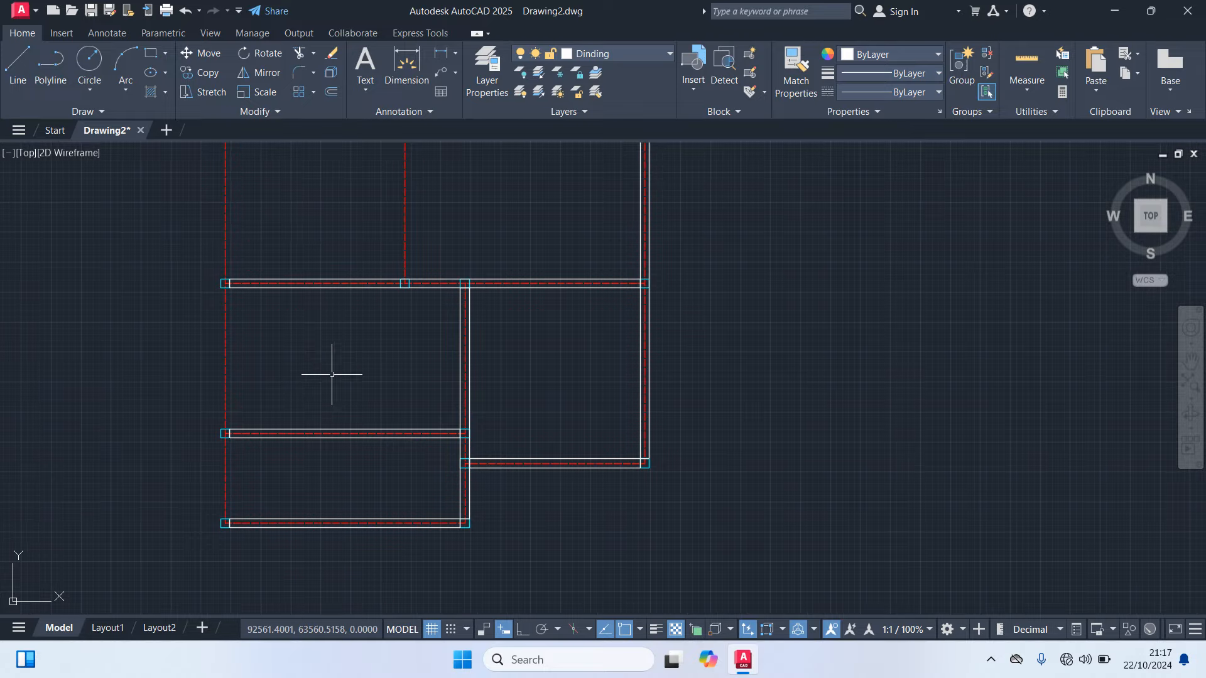
{"action": "key", "text": "Return"}
{"action": "scroll", "coordinate": [417, 439], "scroll_direction": "up", "scroll_amount": 6}
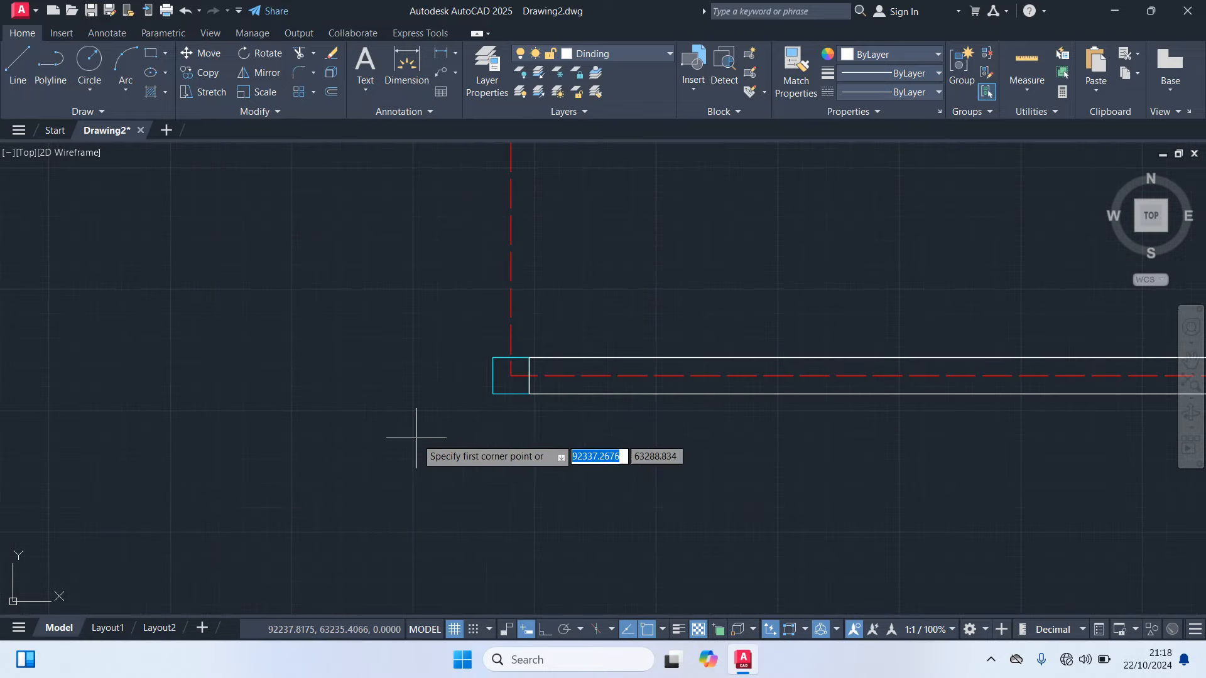
{"action": "left_click", "coordinate": [529, 357]}
{"action": "scroll", "coordinate": [544, 275], "scroll_direction": "down", "scroll_amount": 4}
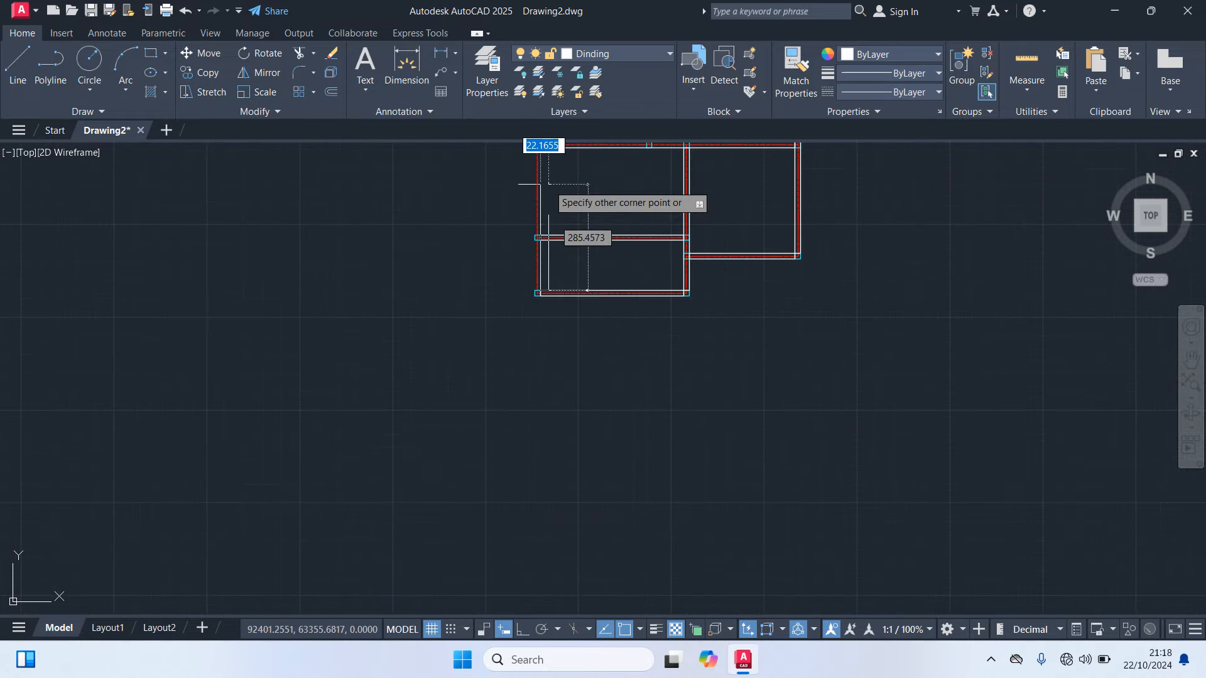
{"action": "middle_click_drag", "start_coordinate": [549, 183], "coordinate": [442, 502]}
{"action": "scroll", "coordinate": [430, 322], "scroll_direction": "up", "scroll_amount": 5}
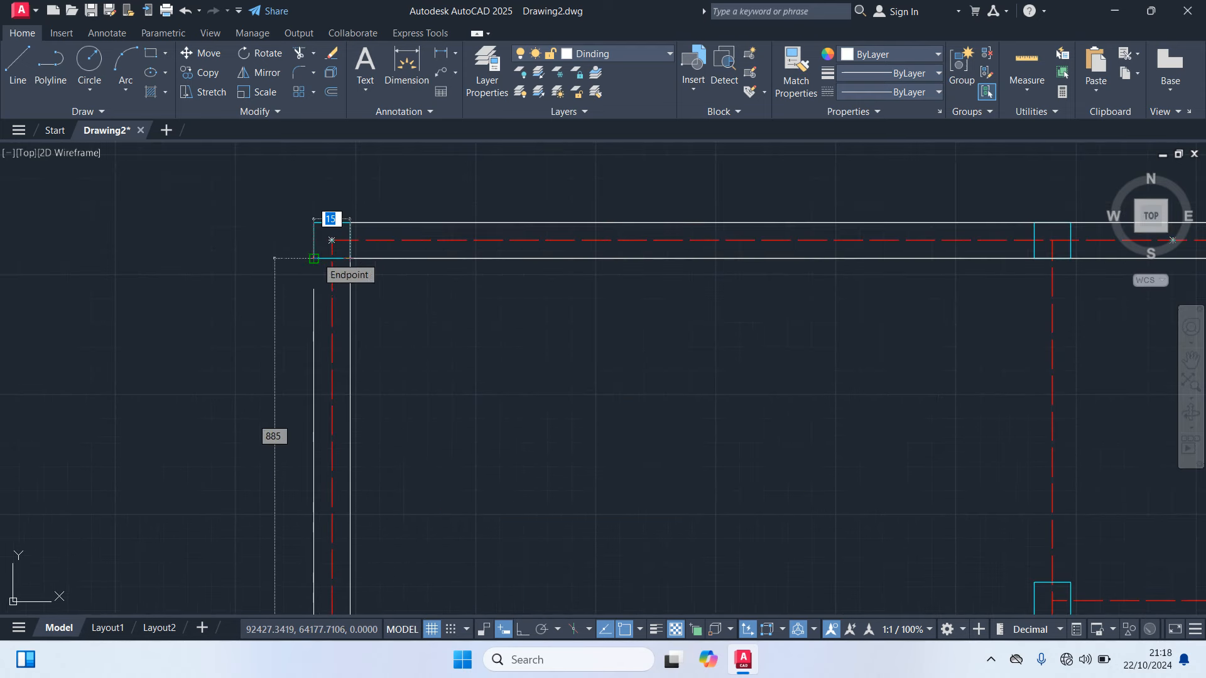
{"action": "left_click", "coordinate": [314, 258]}
Draw a 485-long rectangular wall up the upper interior vertical axis, from the column on the middle horizontal wall to the top wall's column
{"action": "scroll", "coordinate": [295, 262], "scroll_direction": "down", "scroll_amount": 5}
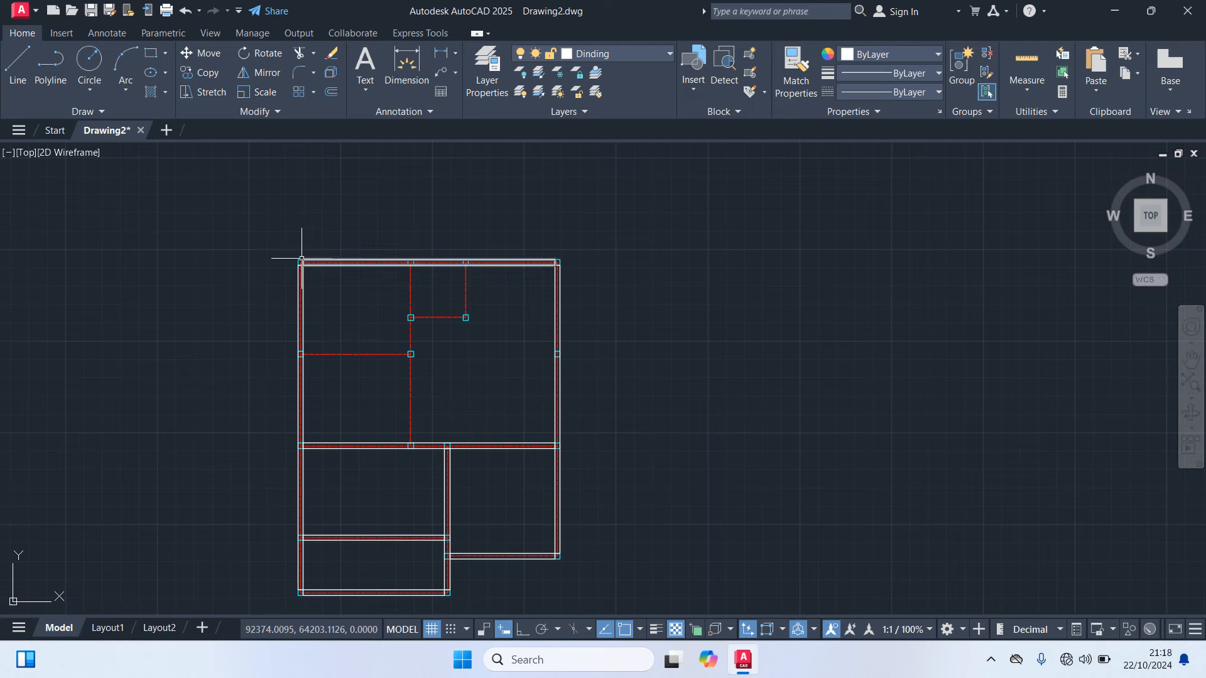
{"action": "key", "text": "Return"}
{"action": "scroll", "coordinate": [421, 465], "scroll_direction": "up", "scroll_amount": 4}
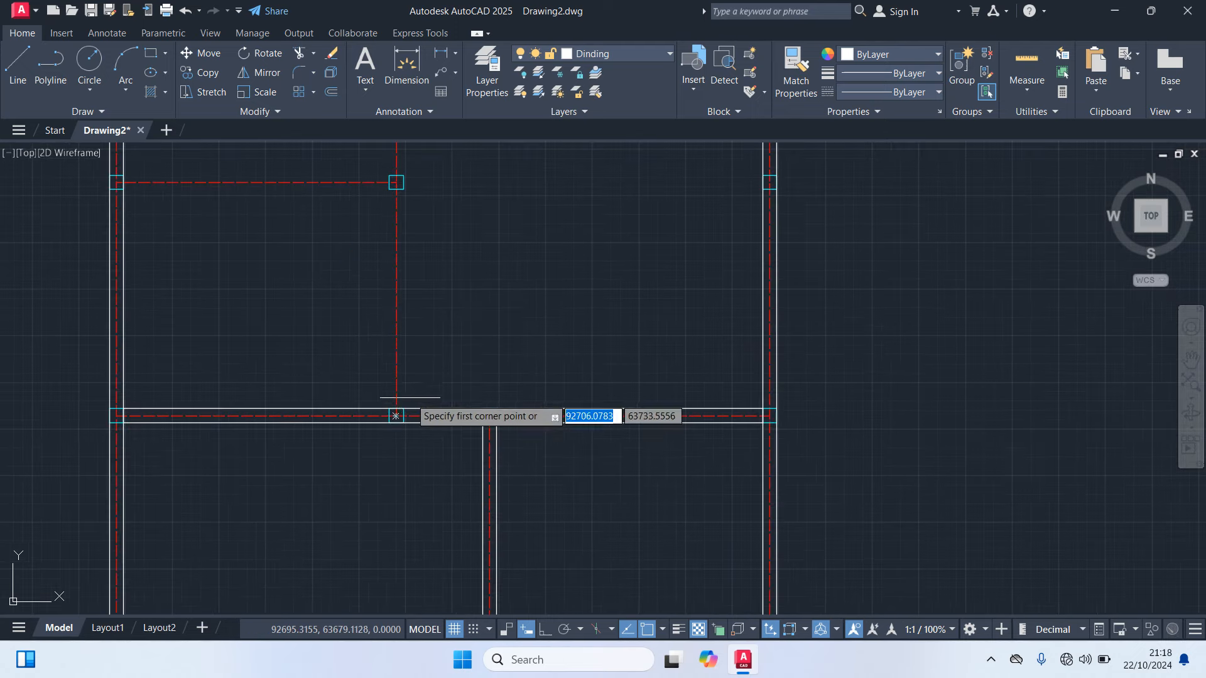
{"action": "scroll", "coordinate": [397, 409], "scroll_direction": "up", "scroll_amount": 4}
{"action": "left_click", "coordinate": [404, 415]}
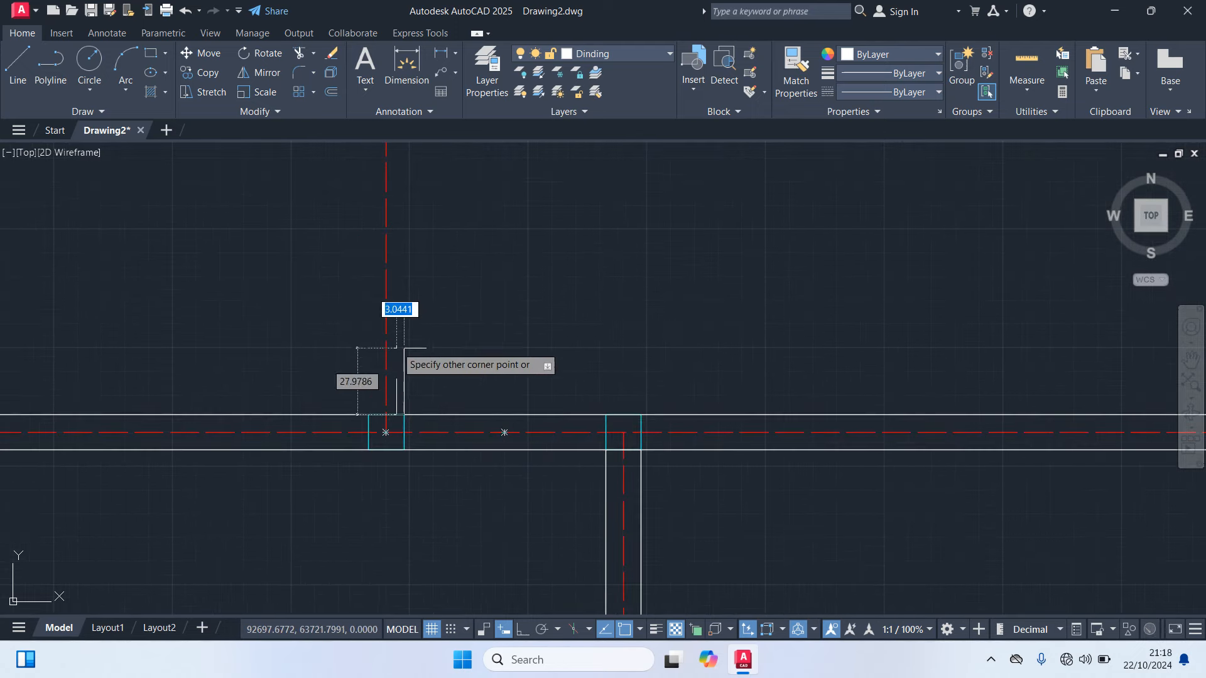
{"action": "scroll", "coordinate": [404, 347], "scroll_direction": "down", "scroll_amount": 4}
{"action": "scroll", "coordinate": [396, 251], "scroll_direction": "up", "scroll_amount": 6}
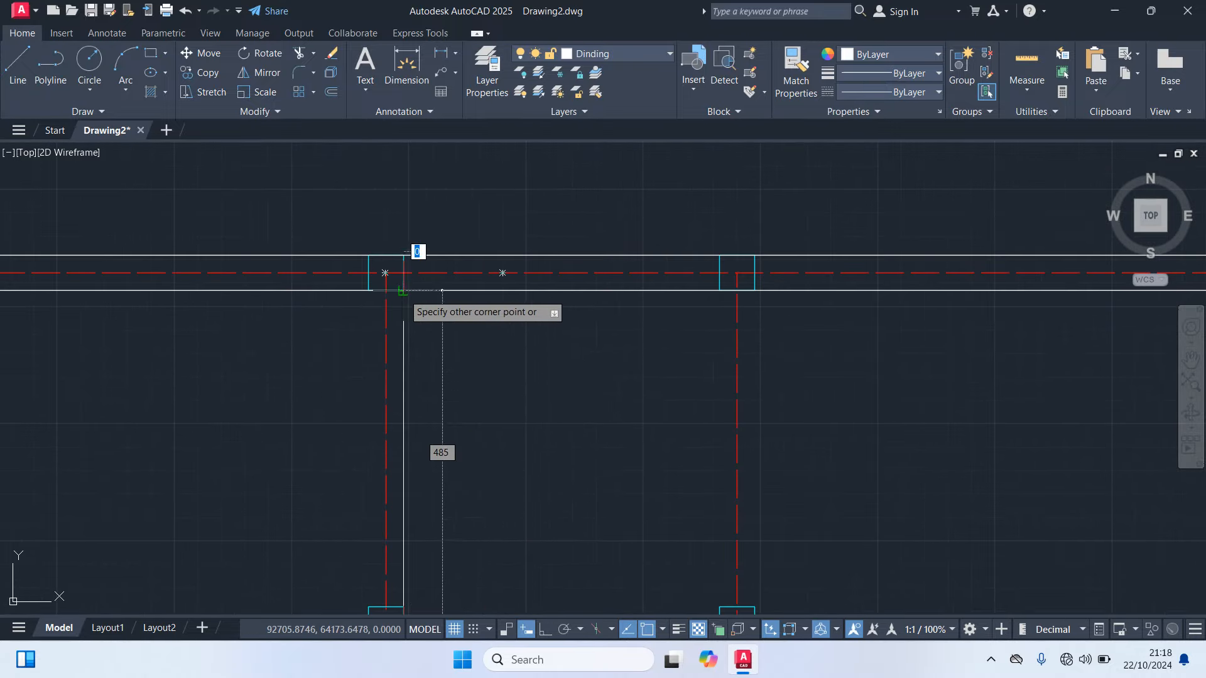
{"action": "left_click", "coordinate": [370, 290]}
{"action": "scroll", "coordinate": [323, 317], "scroll_direction": "down", "scroll_amount": 5}
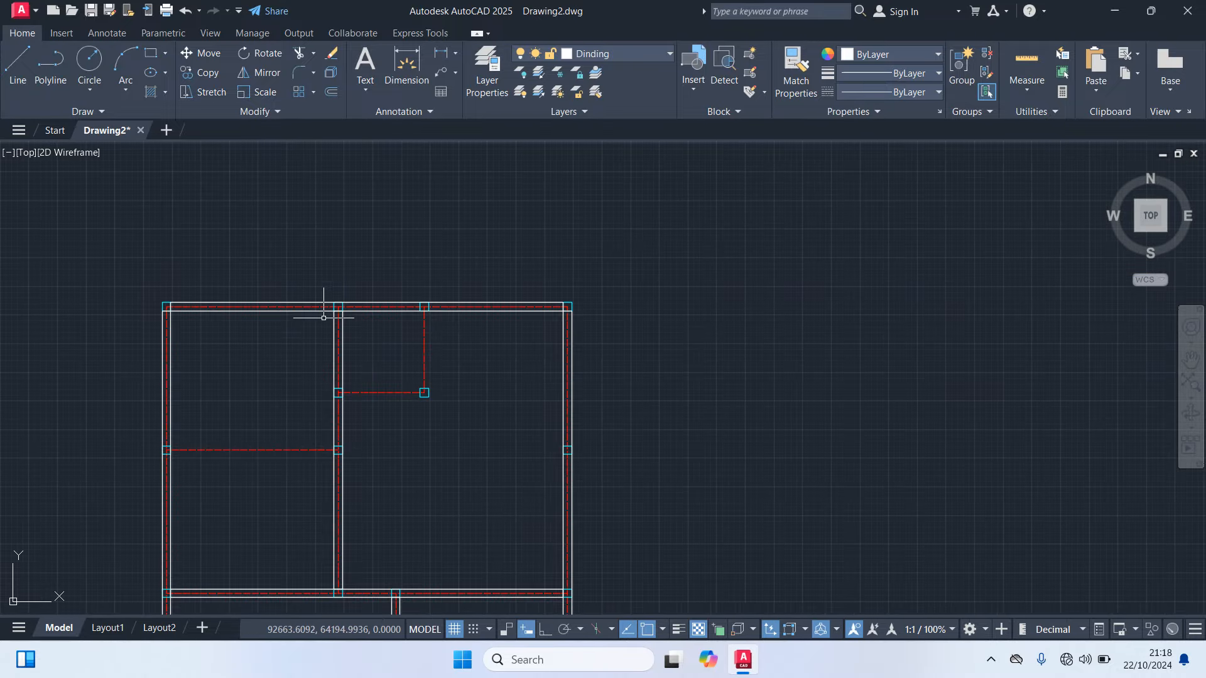
Draw a 285 by 15 rectangular wall along the upper interior horizontal axis, from the left outer column to the interior column
{"action": "key", "text": "Return"}
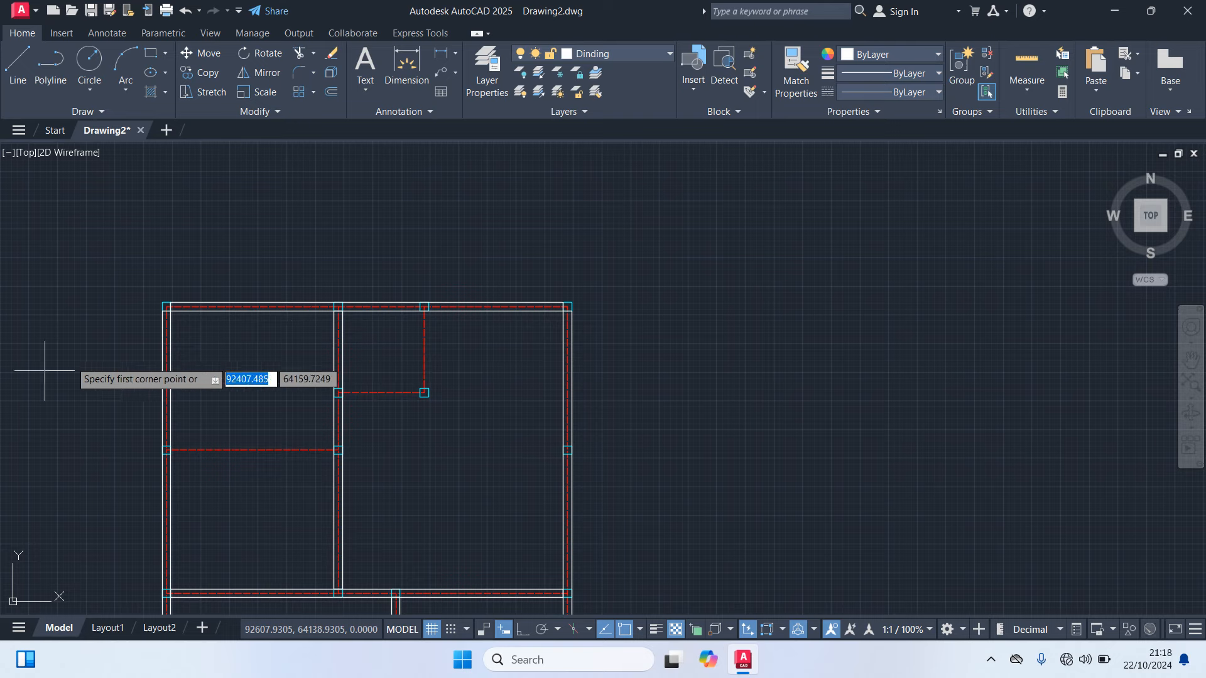
{"action": "scroll", "coordinate": [207, 460], "scroll_direction": "up", "scroll_amount": 5}
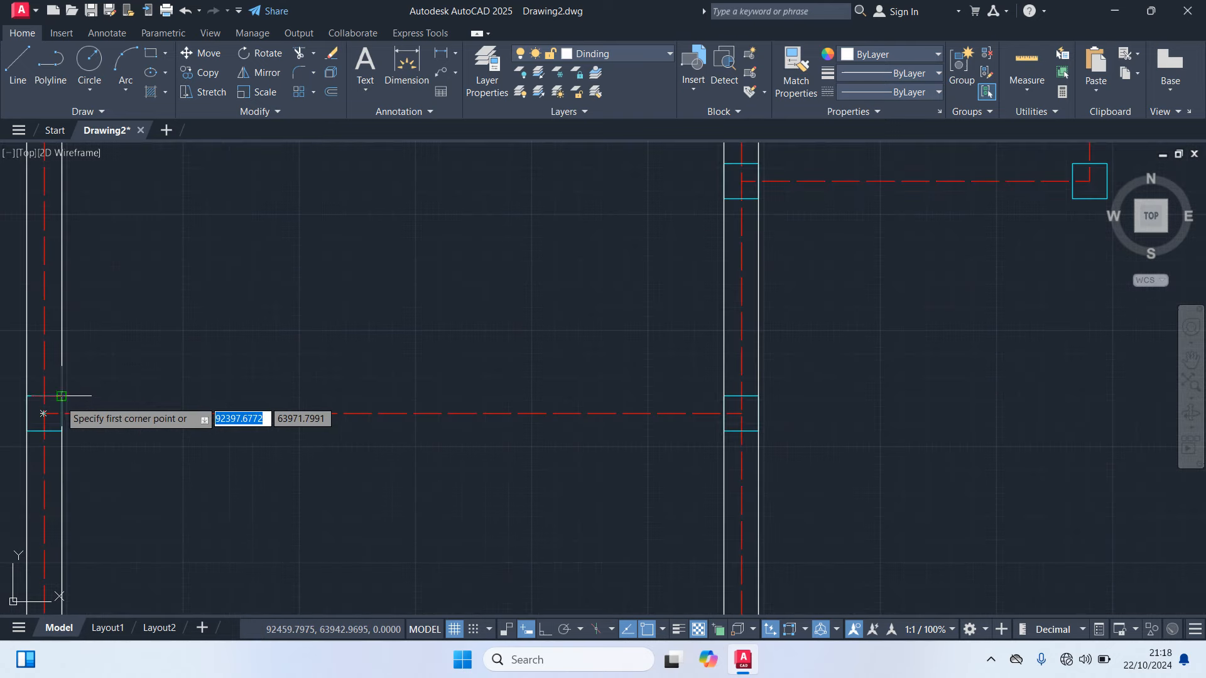
{"action": "left_click", "coordinate": [61, 396]}
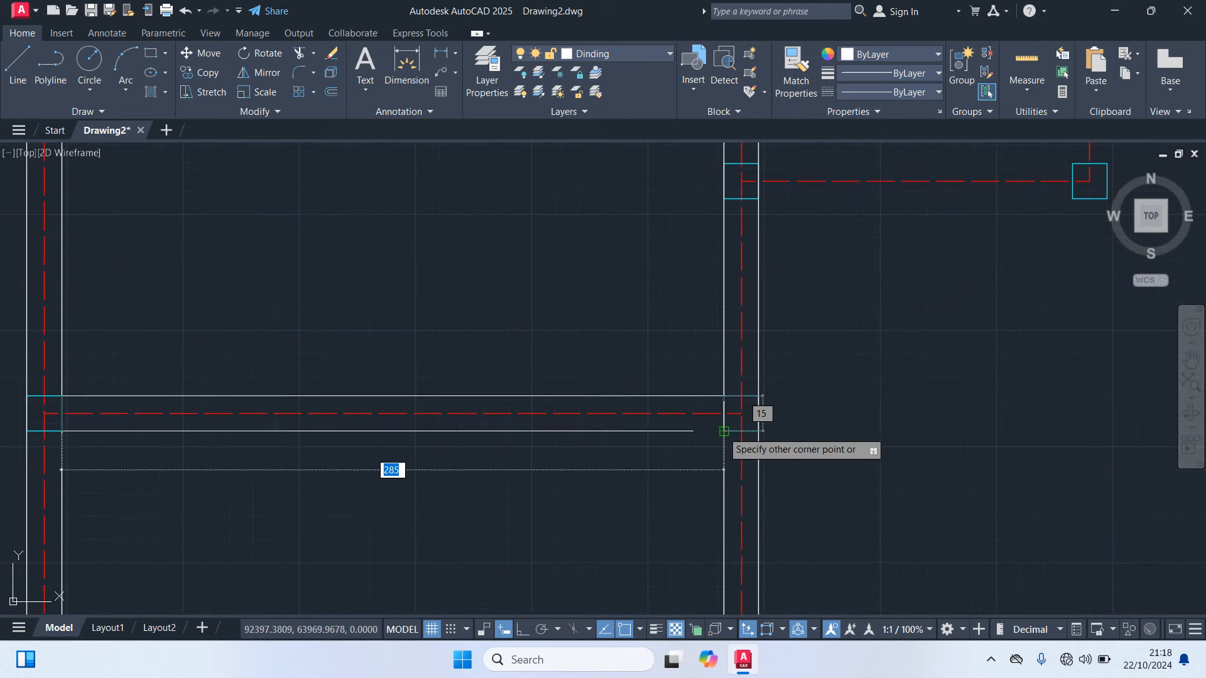
{"action": "left_click", "coordinate": [737, 431]}
{"action": "scroll", "coordinate": [700, 493], "scroll_direction": "down", "scroll_amount": 5}
{"action": "middle_click_drag", "start_coordinate": [701, 493], "coordinate": [528, 517]}
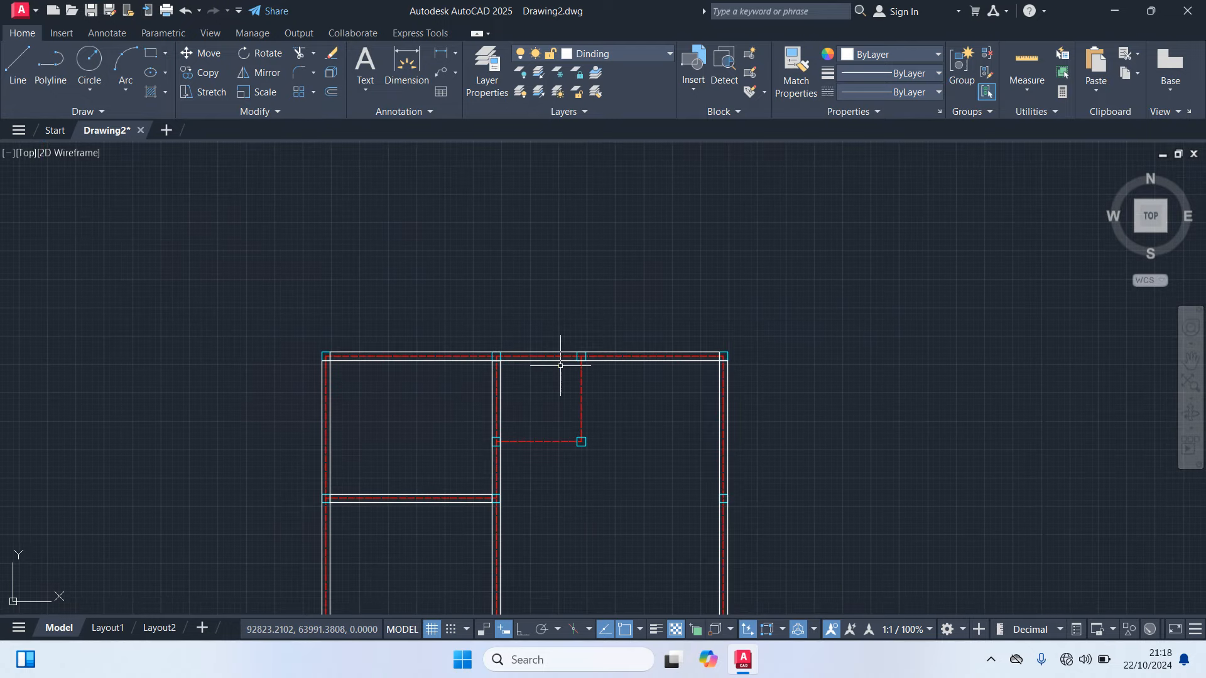
Draw a 135 by 15 rectangular wall along the small room's lower axis, from the interior wall's column to its free corner column
{"action": "key", "text": "Return"}
{"action": "scroll", "coordinate": [587, 420], "scroll_direction": "up", "scroll_amount": 6}
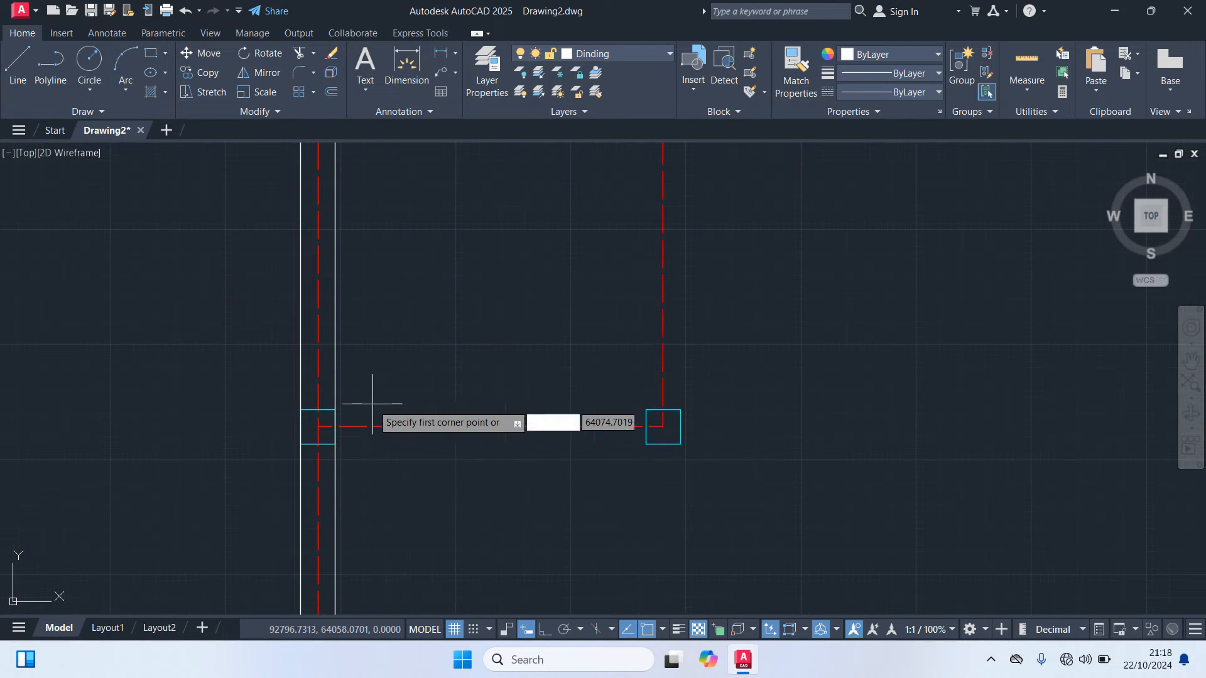
{"action": "left_click", "coordinate": [318, 426]}
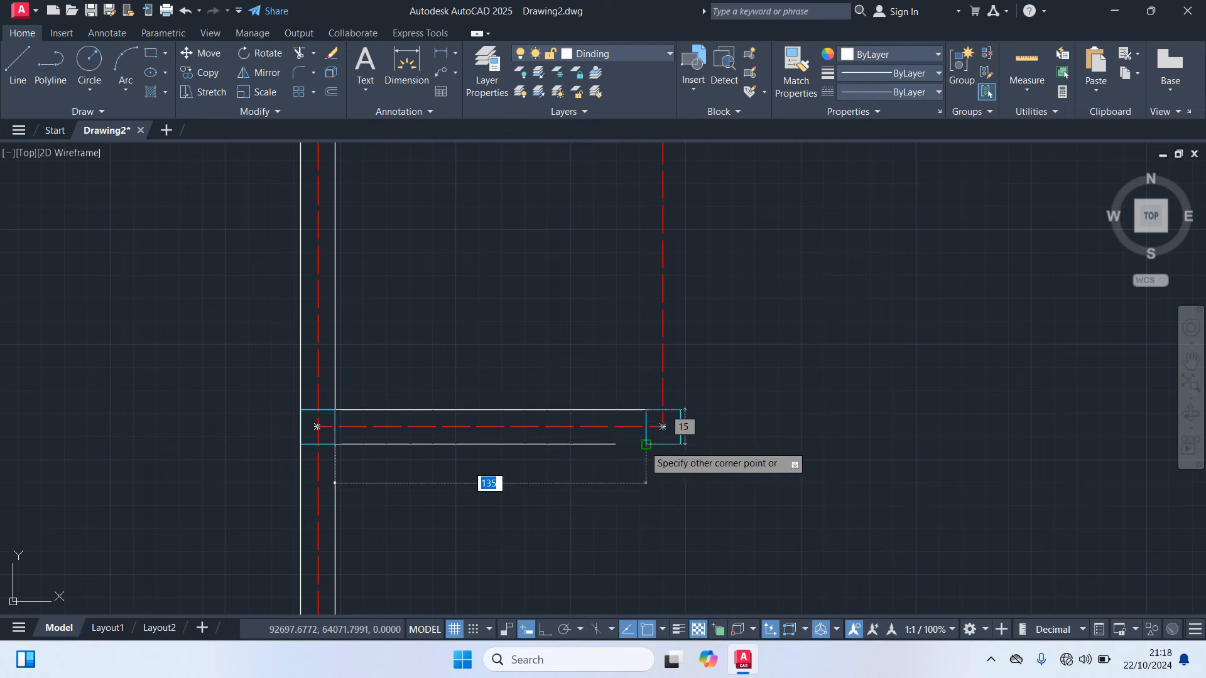
{"action": "left_click", "coordinate": [646, 444]}
Draw a rectangular wall up the small room's right axis, from its lower corner column to the top wall's column
{"action": "key", "text": "Return"}
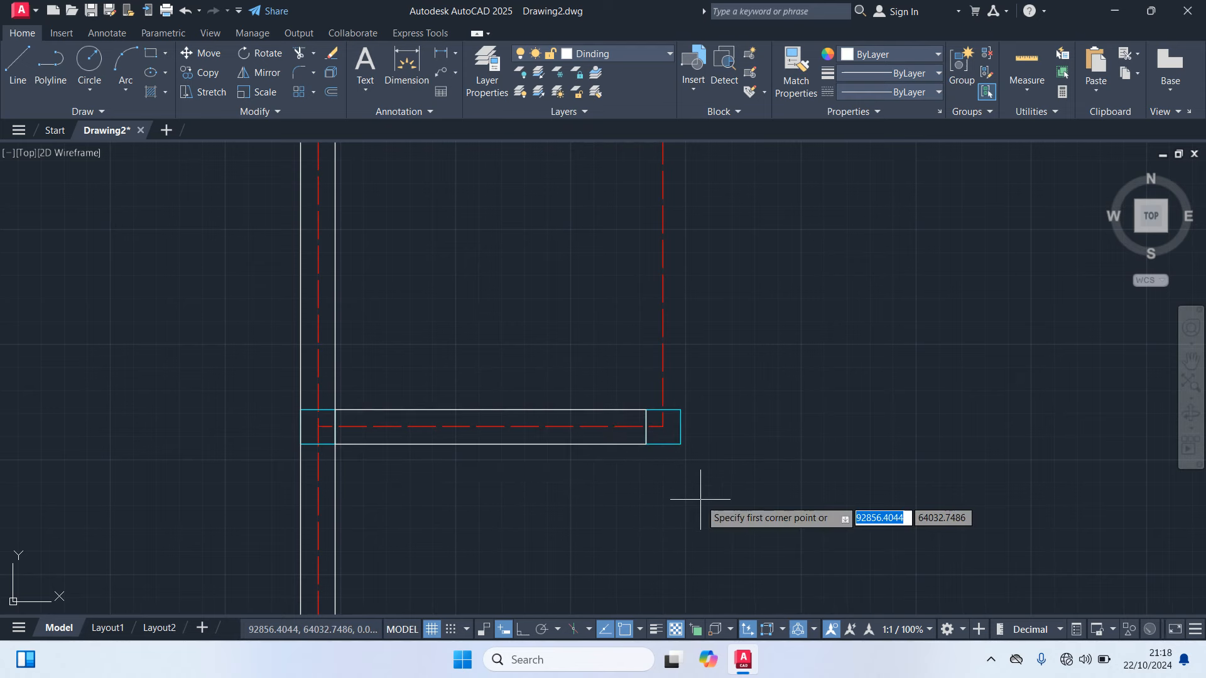
{"action": "left_click", "coordinate": [645, 410]}
{"action": "scroll", "coordinate": [673, 361], "scroll_direction": "down", "scroll_amount": 2}
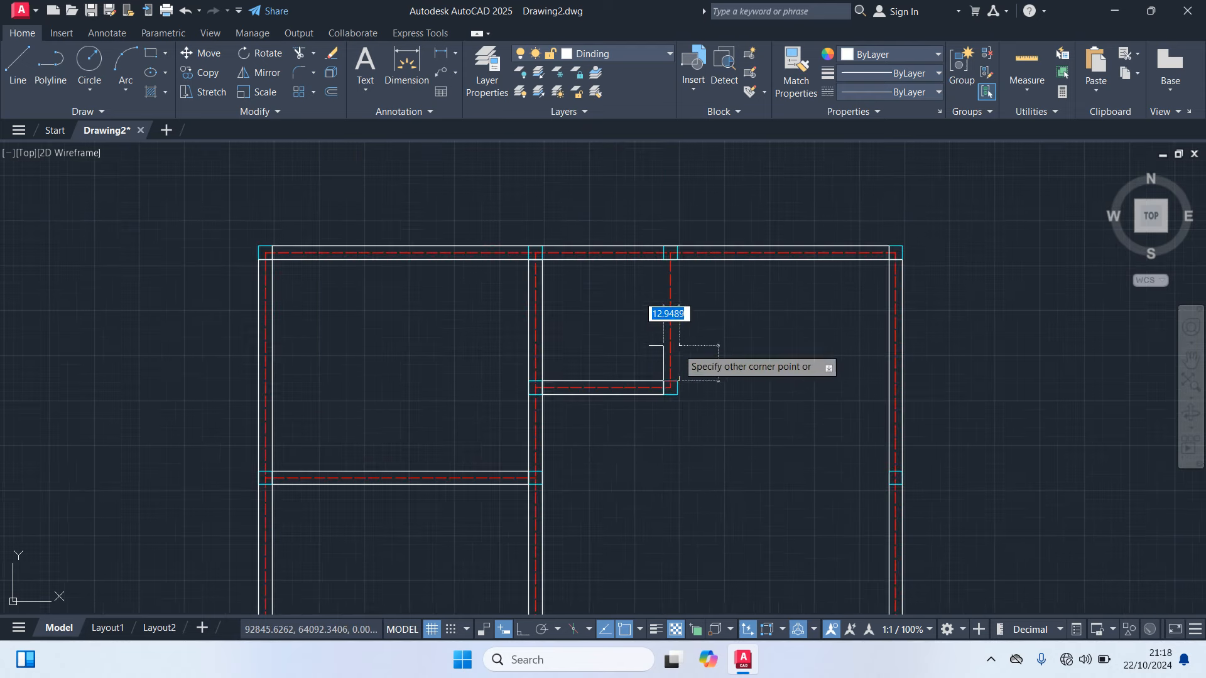
{"action": "middle_click_drag", "start_coordinate": [679, 316], "coordinate": [658, 381]}
{"action": "scroll", "coordinate": [654, 365], "scroll_direction": "up", "scroll_amount": 2}
{"action": "left_click", "coordinate": [657, 263]}
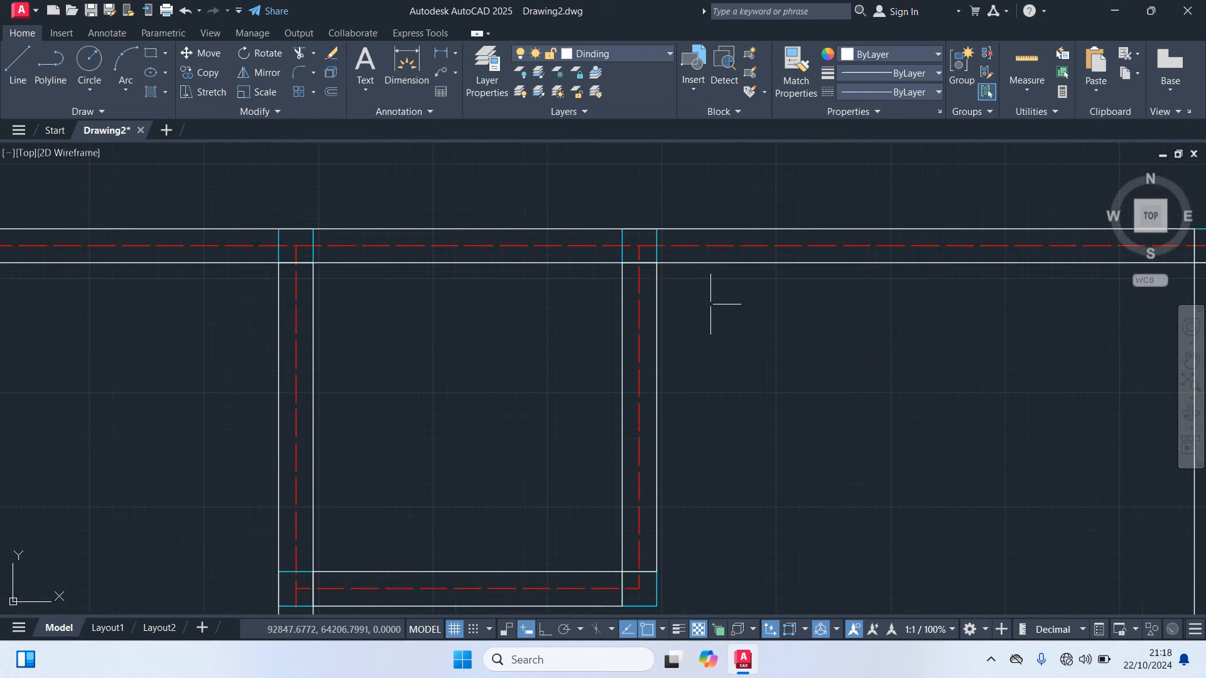
{"action": "scroll", "coordinate": [784, 390], "scroll_direction": "down", "scroll_amount": 3}
{"action": "scroll", "coordinate": [808, 393], "scroll_direction": "up", "scroll_amount": 3}
{"action": "mouse_move", "coordinate": [814, 393]}
{"action": "middle_mouse_down"}
{"action": "mouse_move", "coordinate": [765, 280]}
{"action": "mouse_move", "coordinate": [708, 315]}
{"action": "mouse_move", "coordinate": [651, 302]}
{"action": "middle_mouse_up"}
{"action": "scroll", "coordinate": [756, 284], "scroll_direction": "down", "scroll_amount": 2}
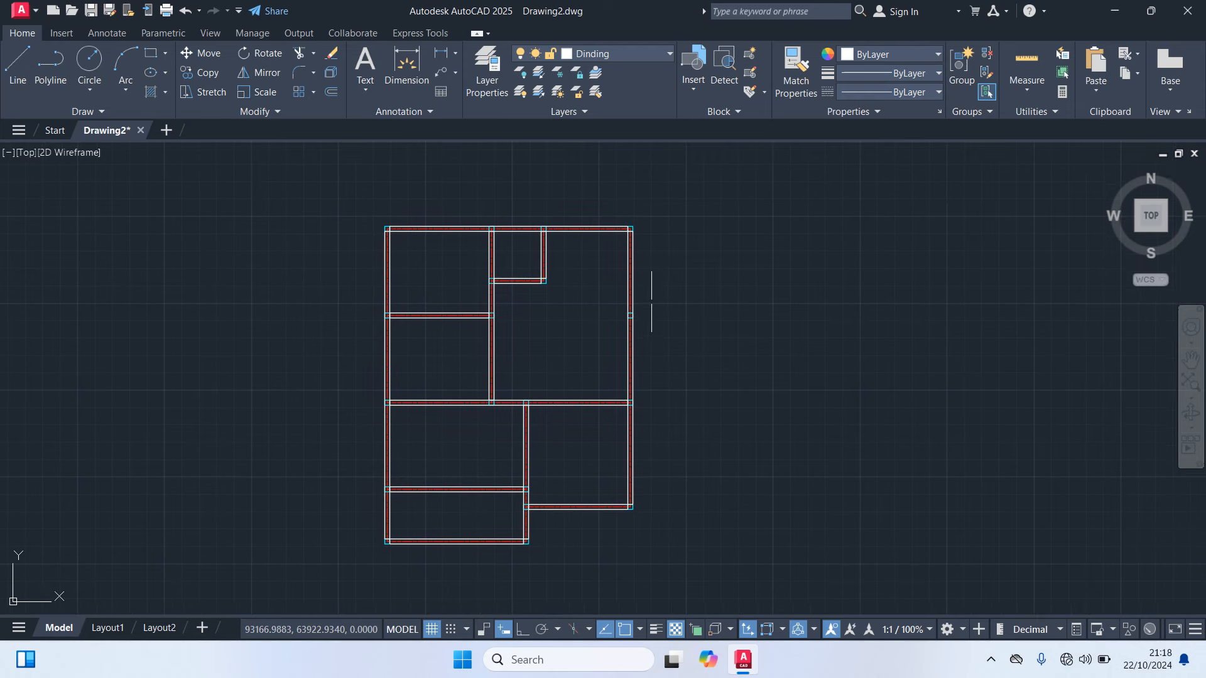
Make Pintu & Jendela the current layer
{"action": "left_click", "coordinate": [624, 54]}
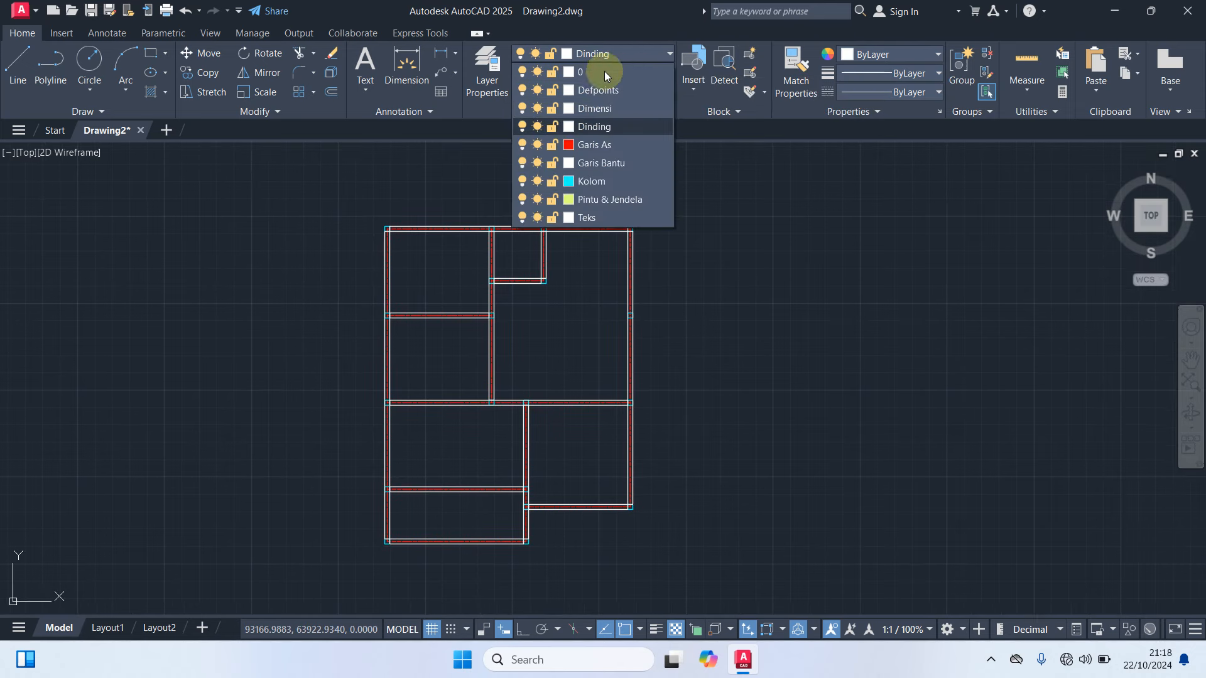
{"action": "left_click", "coordinate": [610, 199]}
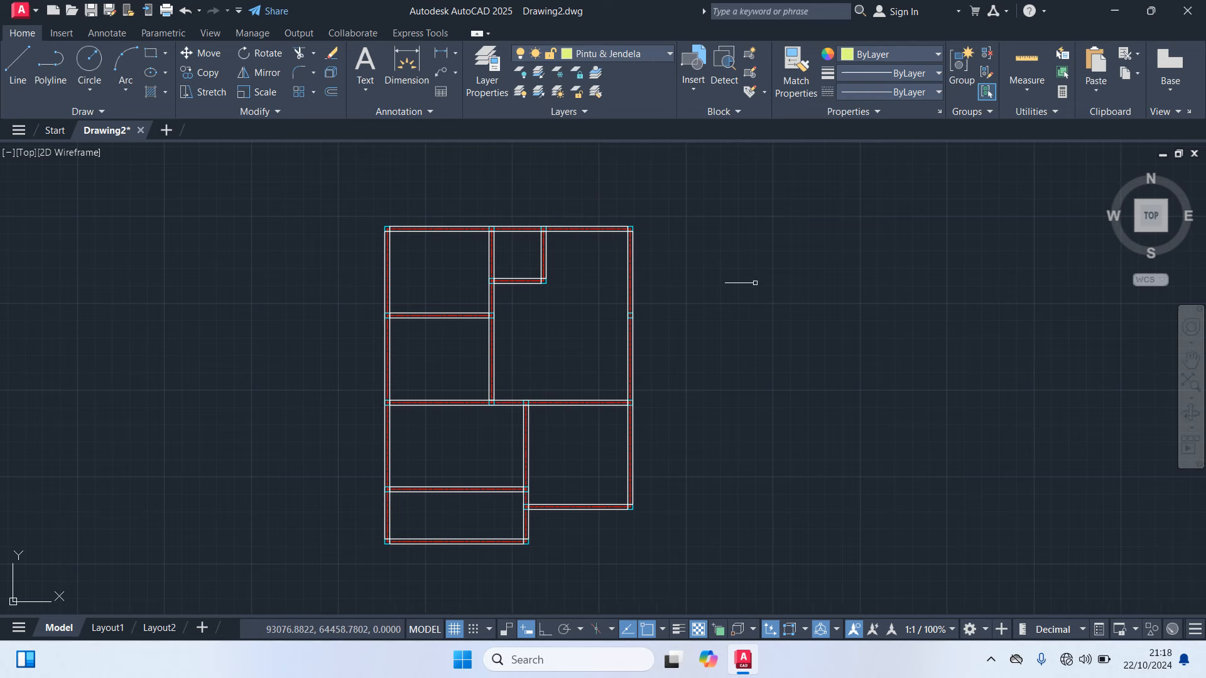
{"action": "middle_click_drag", "start_coordinate": [755, 294], "coordinate": [603, 292]}
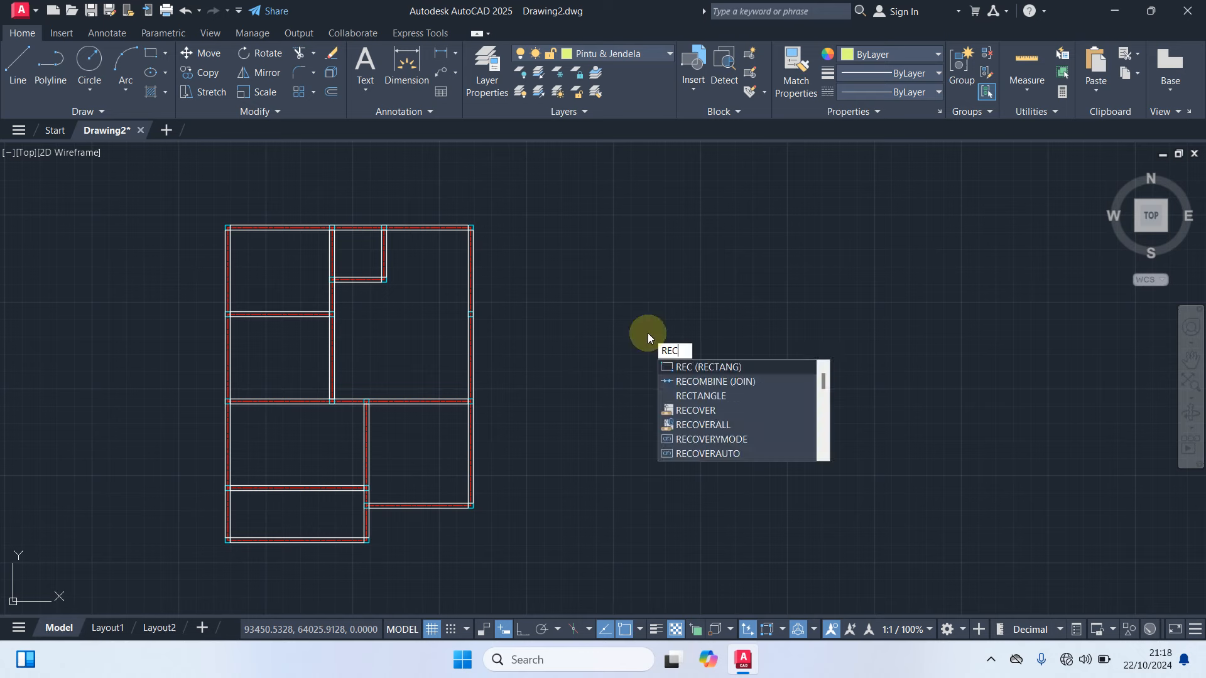
Draw a 5 by 15 rectangle as a door jamb in the empty area to the right of the floor plan
{"action": "key", "text": "Return"}
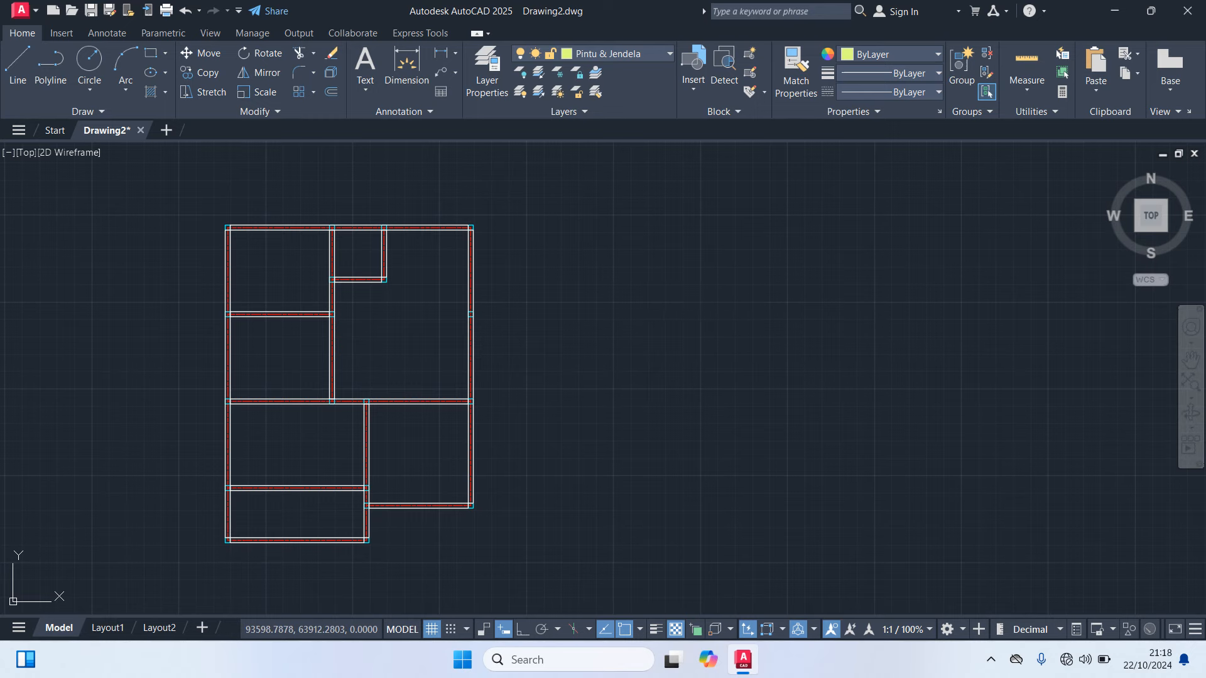
{"action": "left_click", "coordinate": [627, 308]}
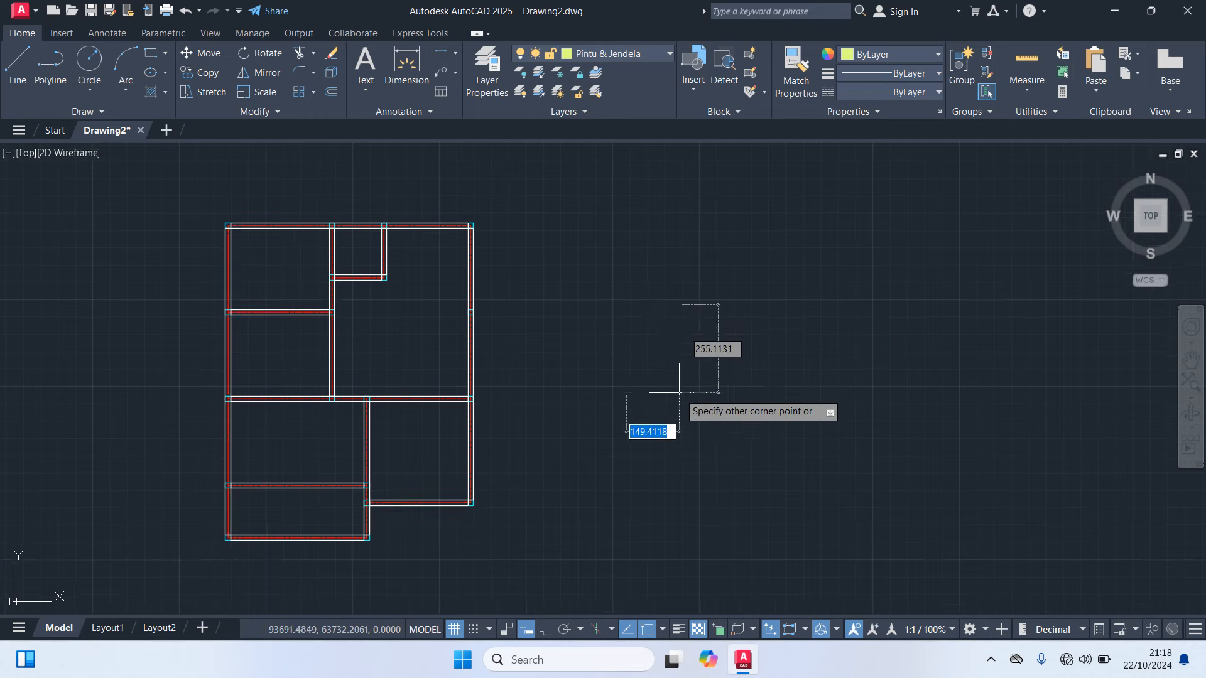
{"action": "scroll", "coordinate": [679, 390], "scroll_direction": "up", "scroll_amount": 2}
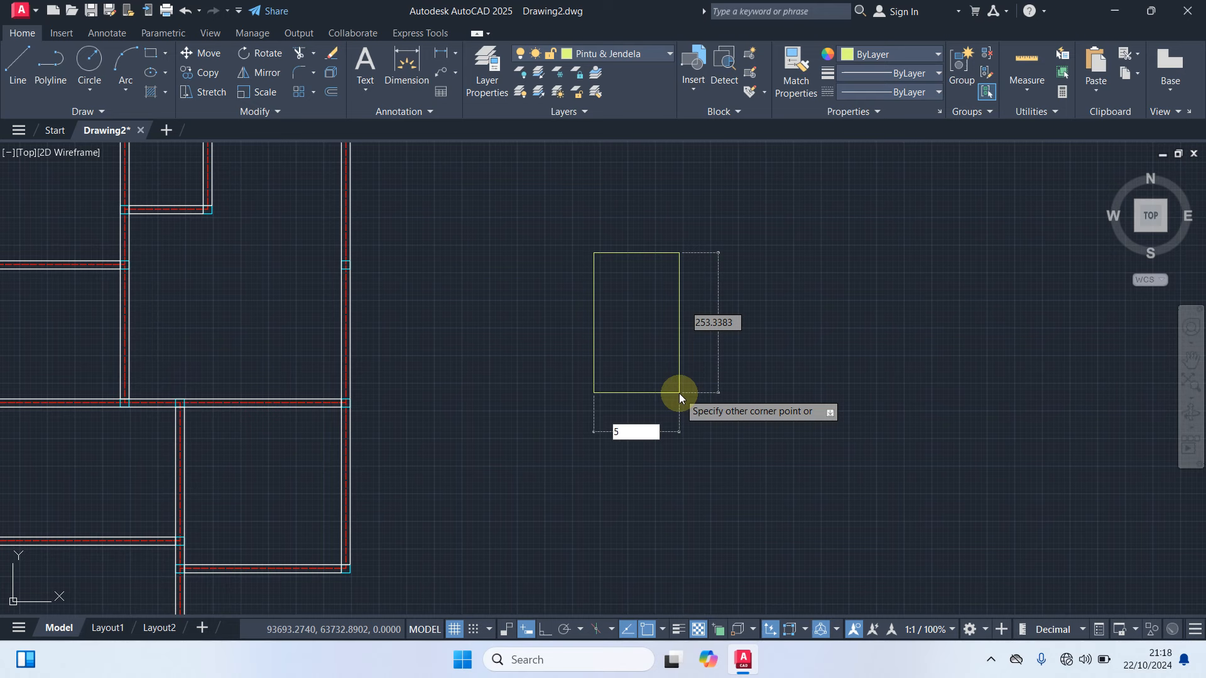
{"action": "key", "text": "Tab"}
{"action": "type", "text": "1"}
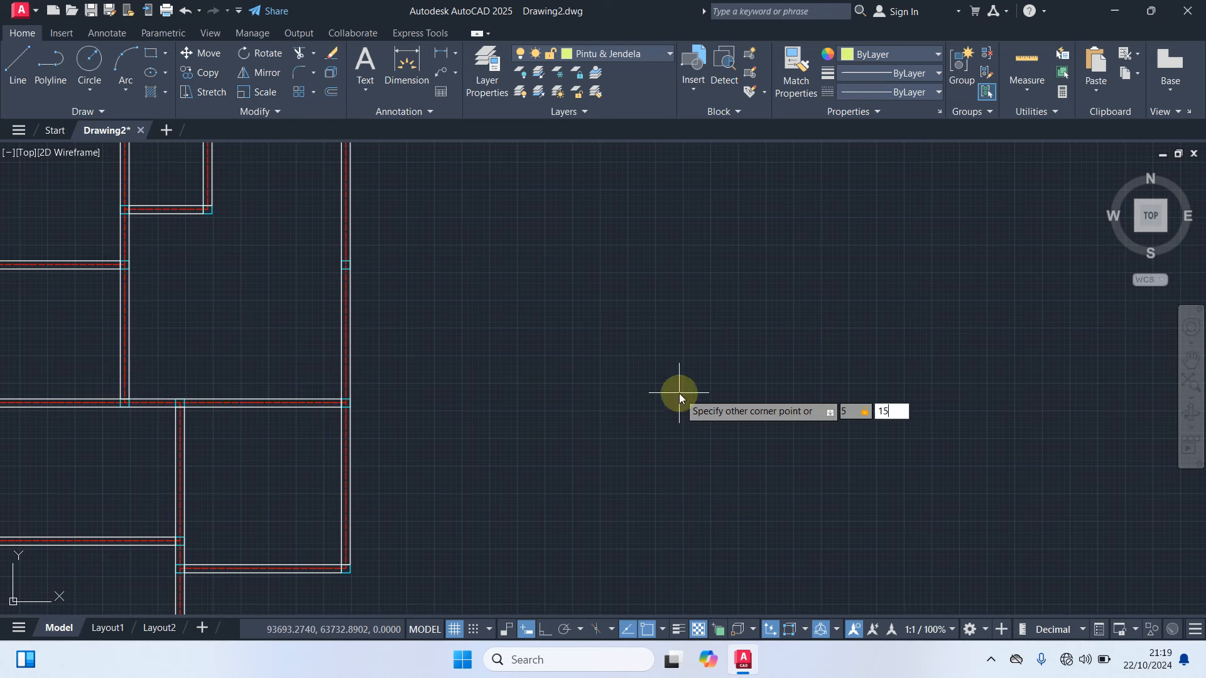
{"action": "type", "text": "5"}
{"action": "key", "text": "Return"}
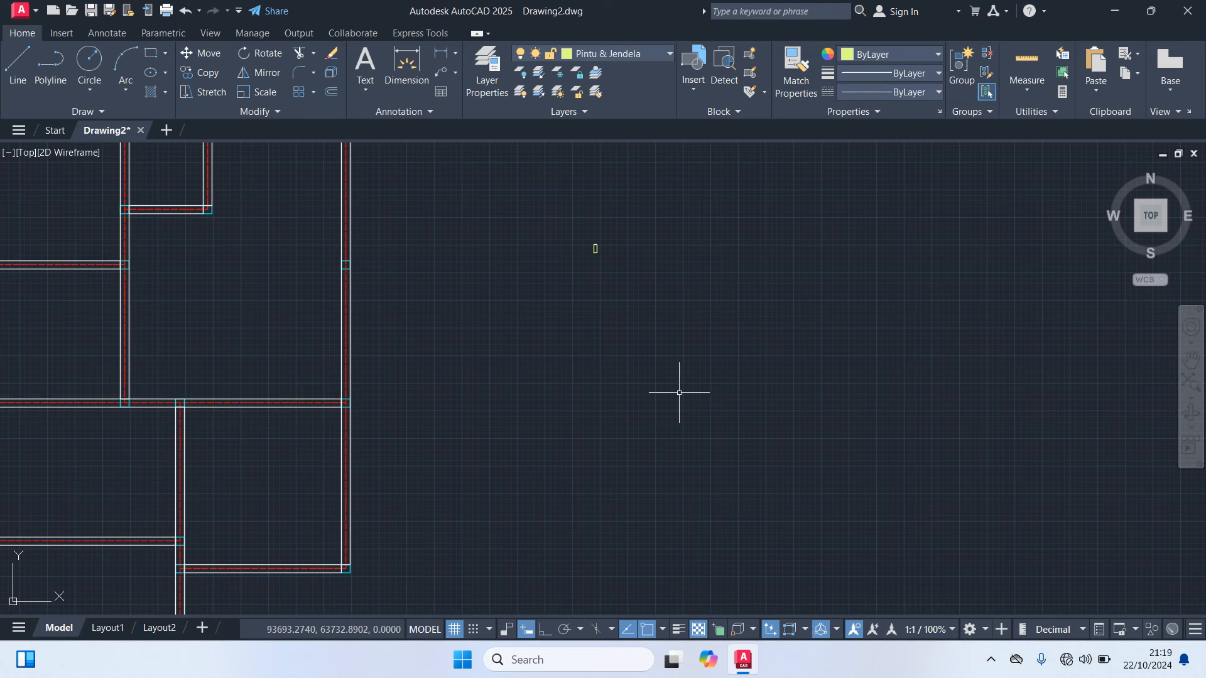
{"action": "scroll", "coordinate": [569, 258], "scroll_direction": "up", "scroll_amount": 3}
{"action": "scroll", "coordinate": [565, 259], "scroll_direction": "up", "scroll_amount": 2}
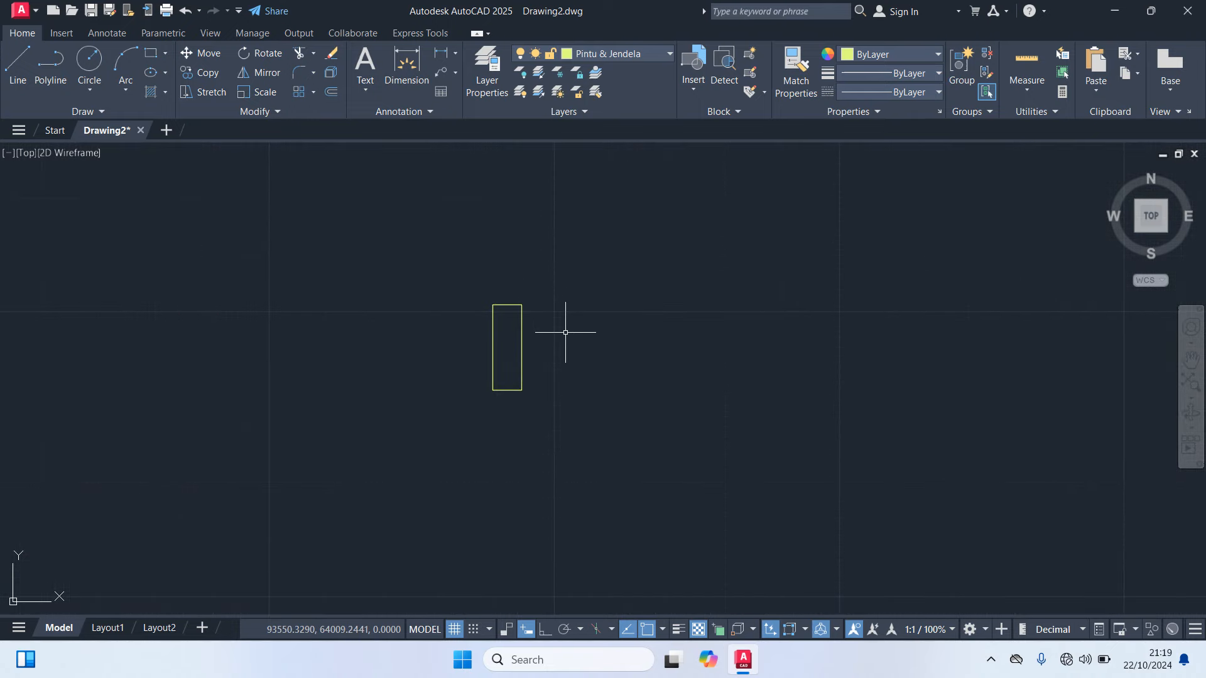
Draw a 75-long horizontal line to the right from the jamb rectangle's top right corner
{"action": "type", "text": "l"}
{"action": "key", "text": "Return"}
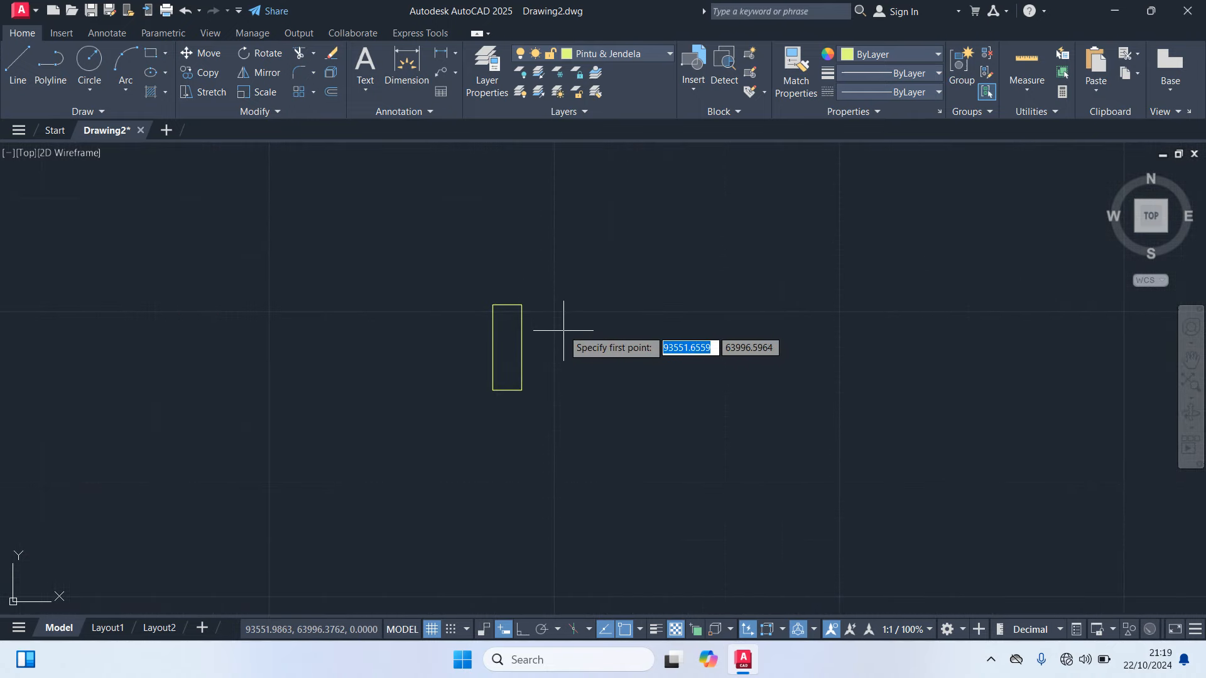
{"action": "left_click", "coordinate": [521, 305]}
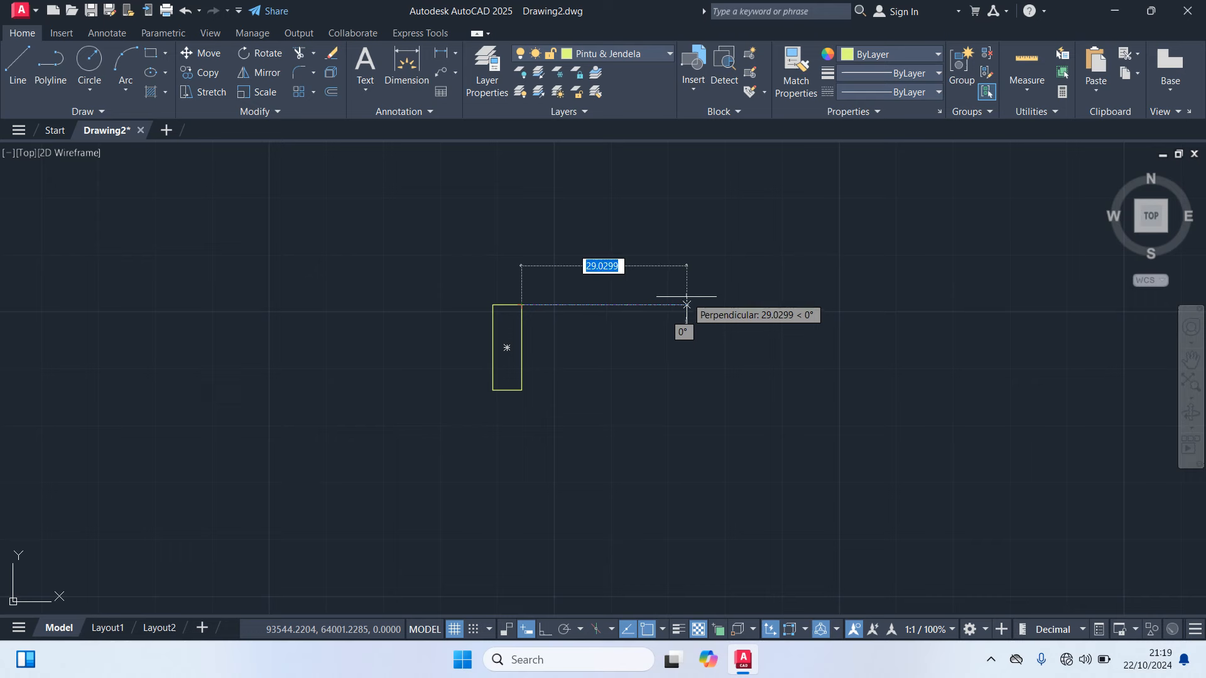
{"action": "type", "text": "75"}
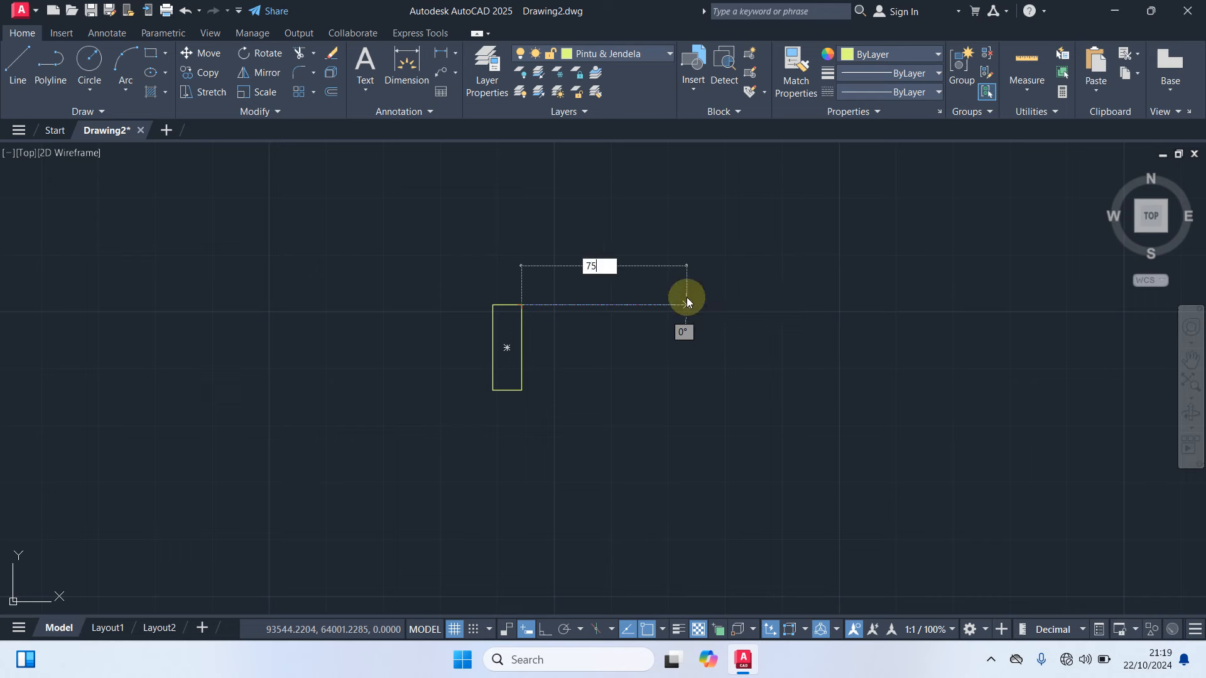
{"action": "key", "text": "Return"}
{"action": "key", "text": "Return"}
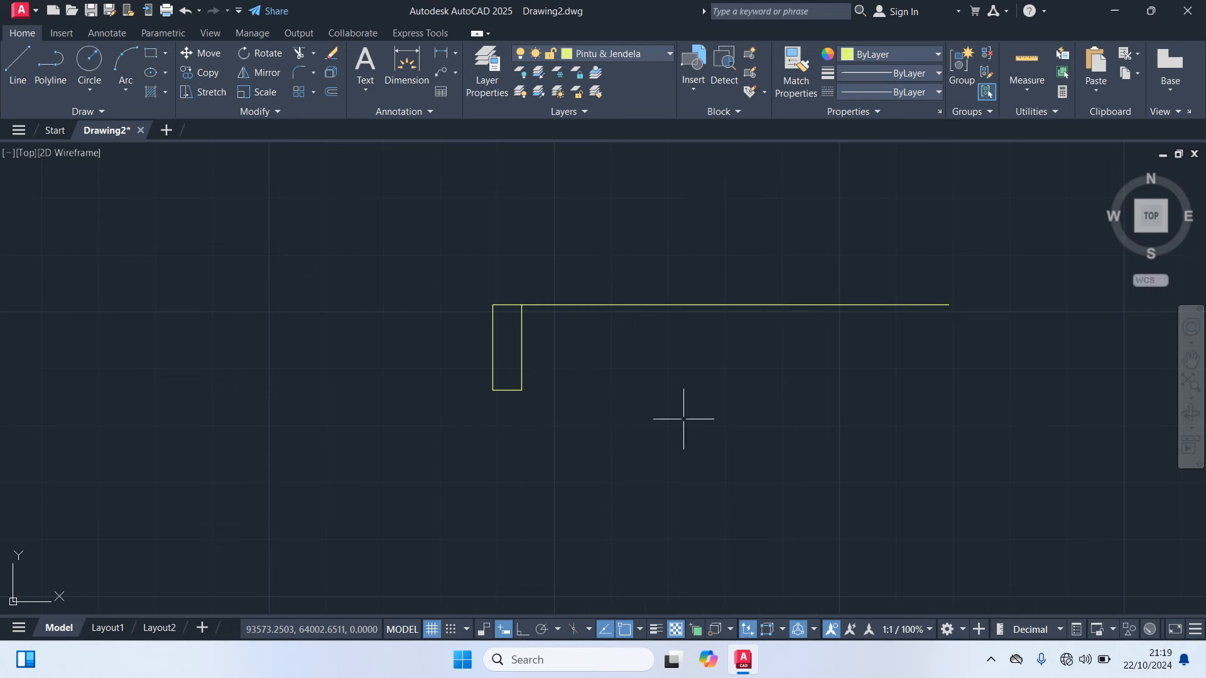
Copy the jamb rectangle from its top left corner to the right end of the 75-long line
{"action": "left_click", "coordinate": [546, 448]}
{"action": "left_click", "coordinate": [420, 357]}
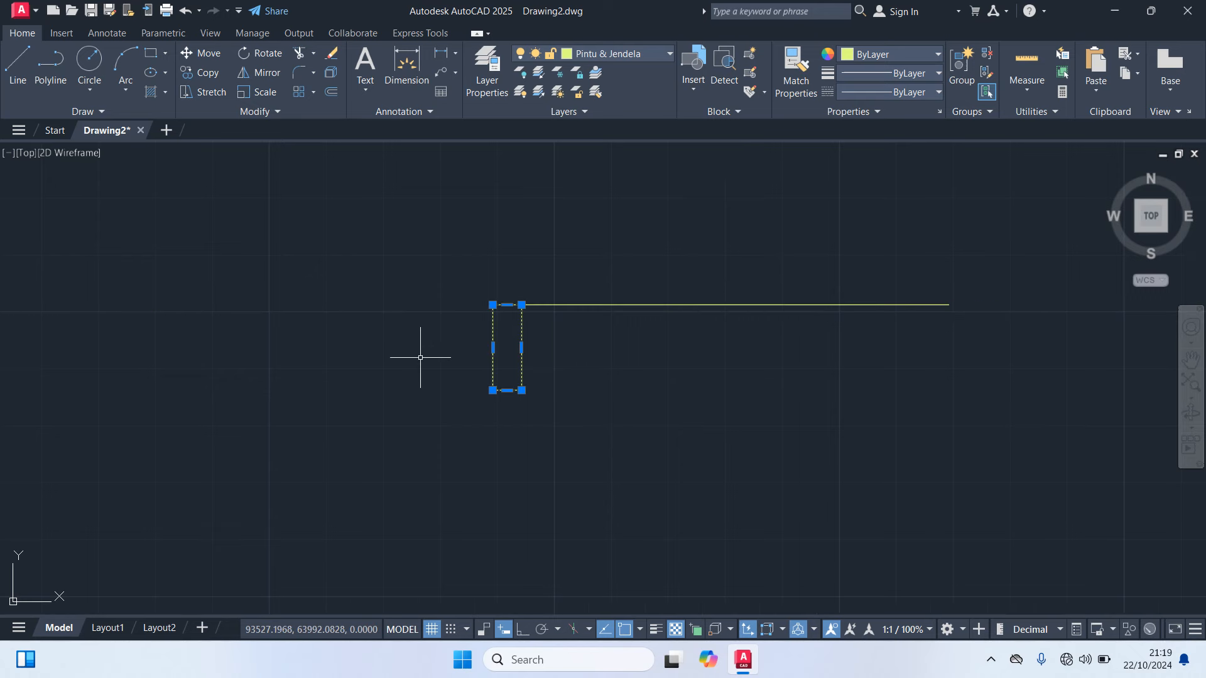
{"action": "type", "text": "co"}
{"action": "key", "text": "Return"}
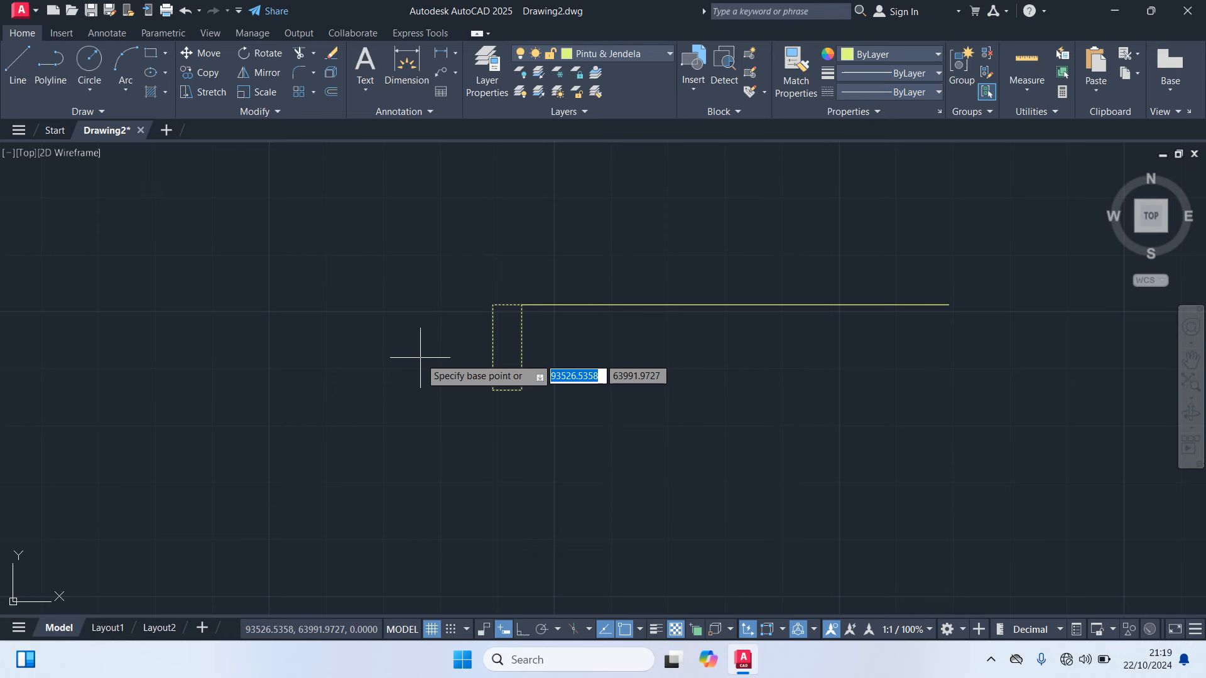
{"action": "left_click", "coordinate": [522, 305]}
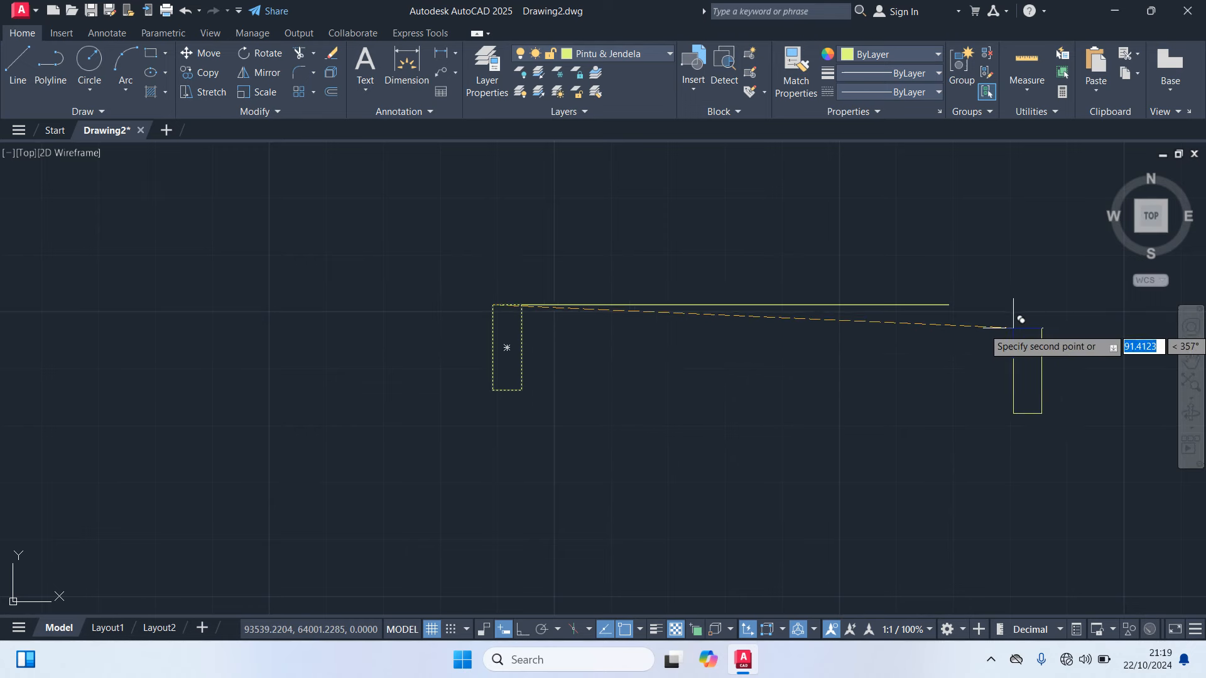
{"action": "left_click", "coordinate": [948, 305]}
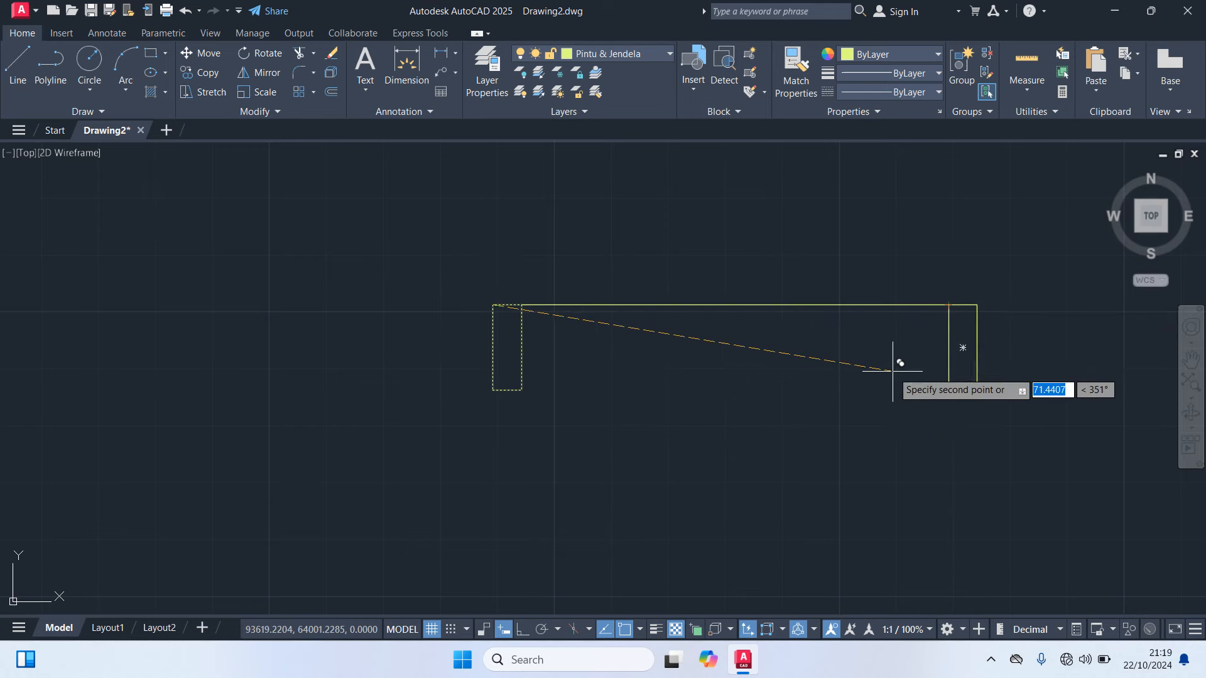
{"action": "middle_click_drag", "start_coordinate": [869, 372], "coordinate": [751, 412]}
{"action": "key", "text": "Escape"}
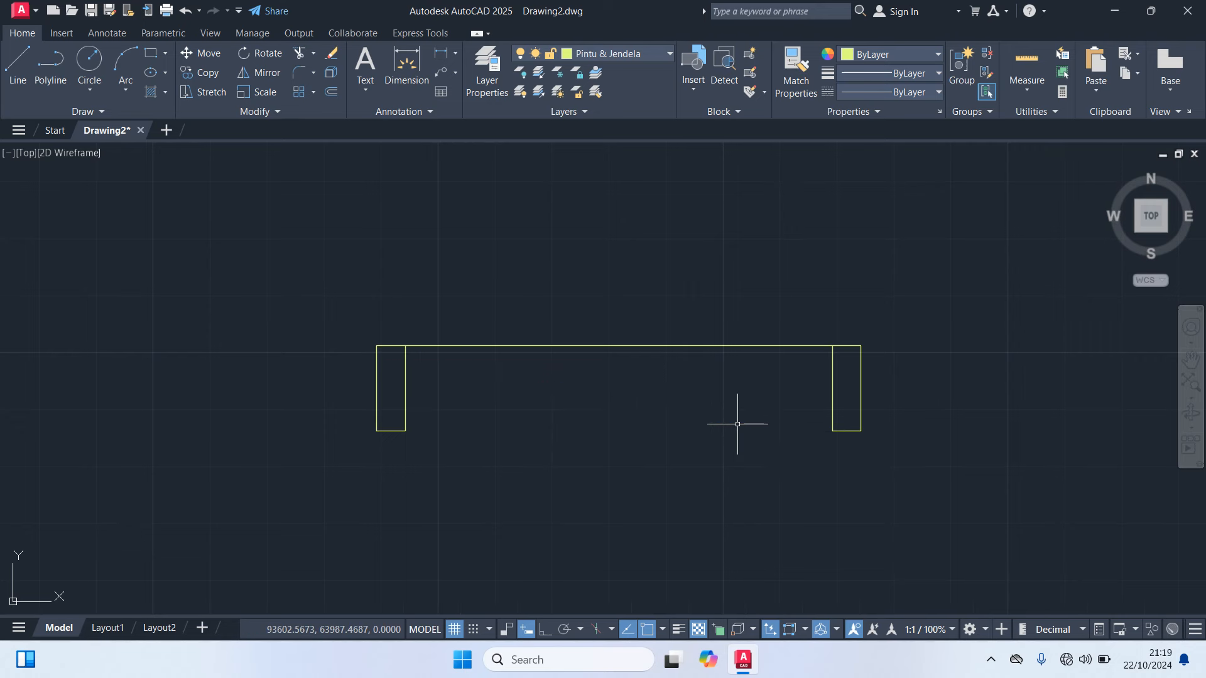
Delete the 75-long helper line between the two jambs
{"action": "left_click", "coordinate": [716, 346]}
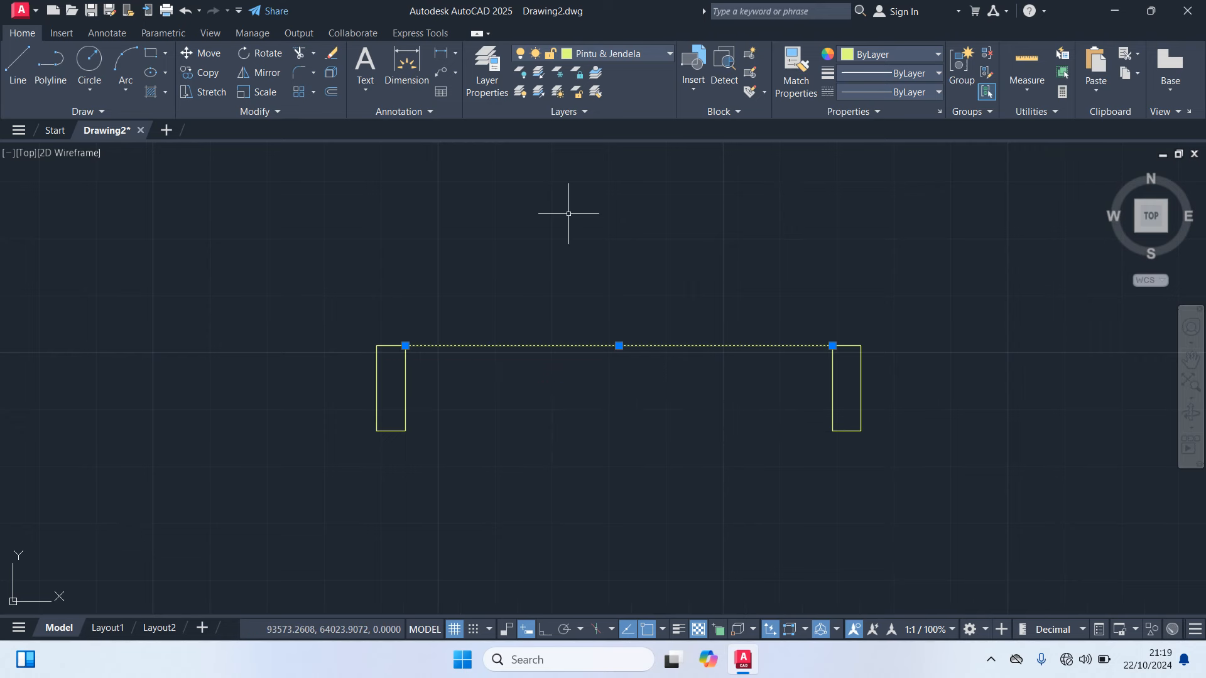
{"action": "middle_click_drag", "start_coordinate": [576, 249], "coordinate": [476, 489]}
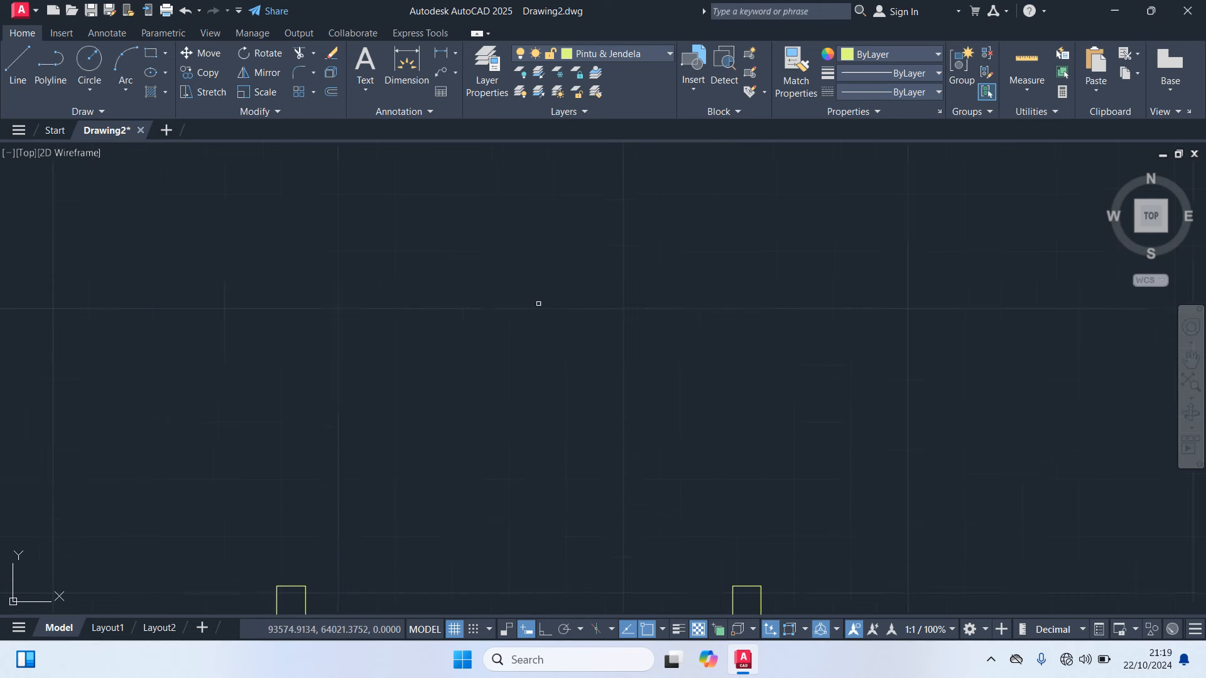
Draw a 3 by 80 rectangle as the door leaf in the empty area above the two jambs
{"action": "scroll", "coordinate": [539, 305], "scroll_direction": "down", "scroll_amount": 1}
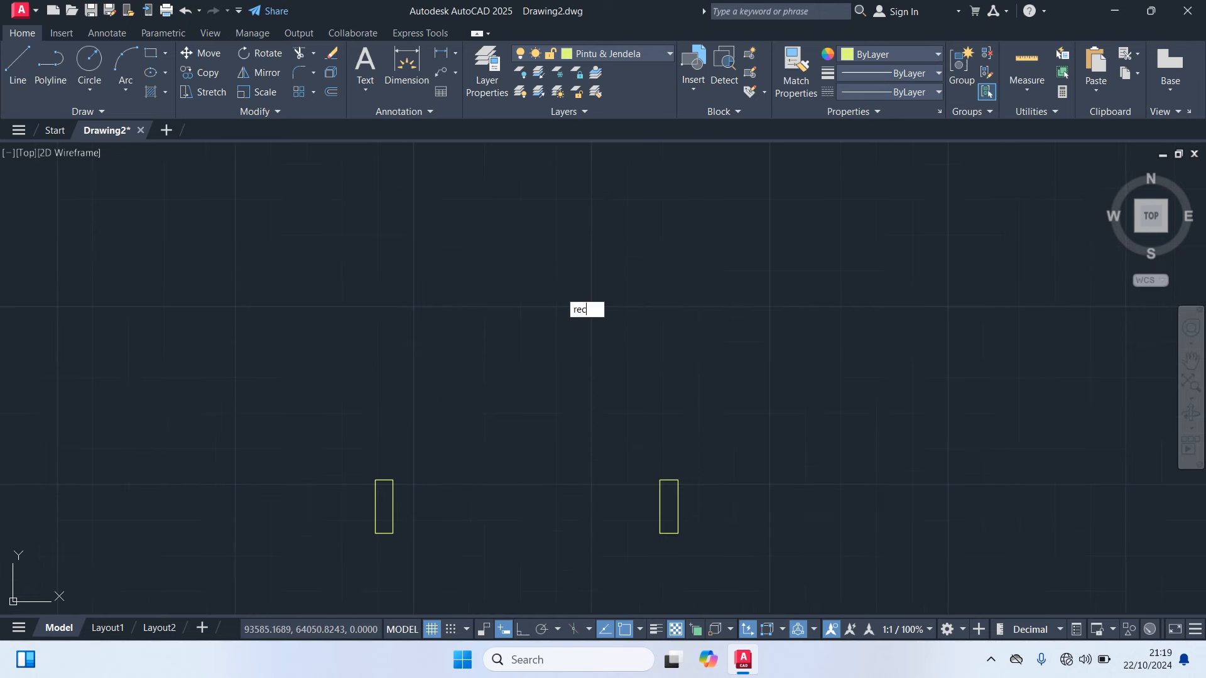
{"action": "key", "text": "Return"}
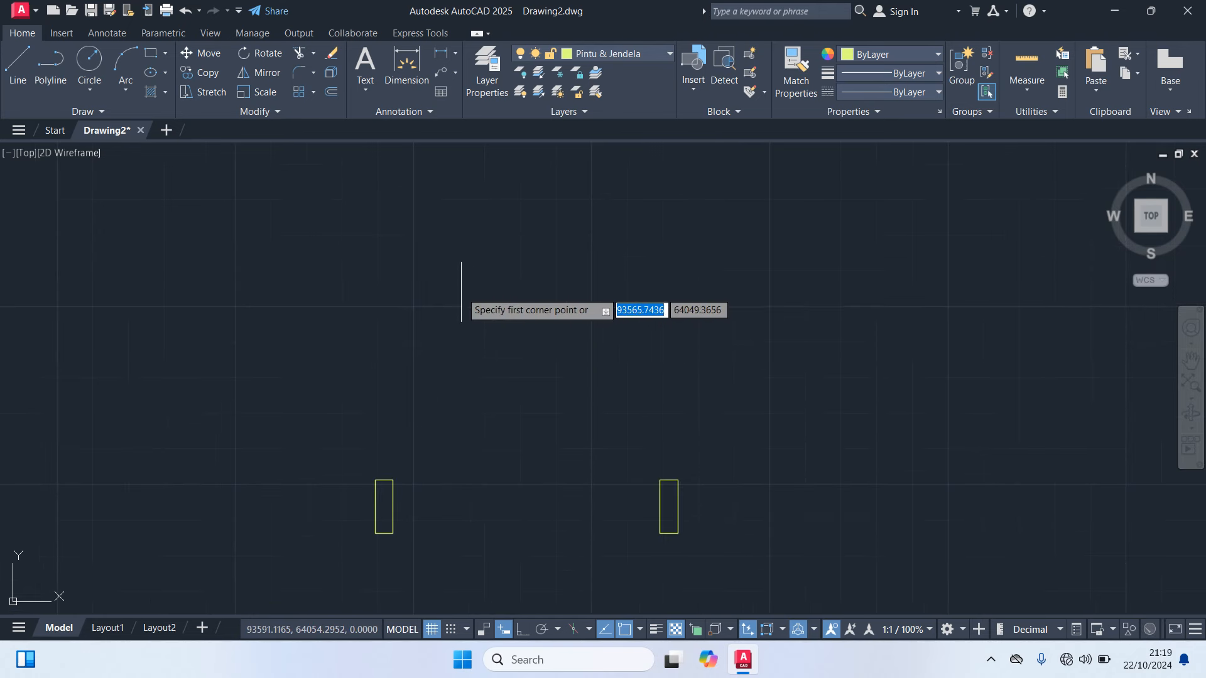
{"action": "left_click", "coordinate": [447, 225]}
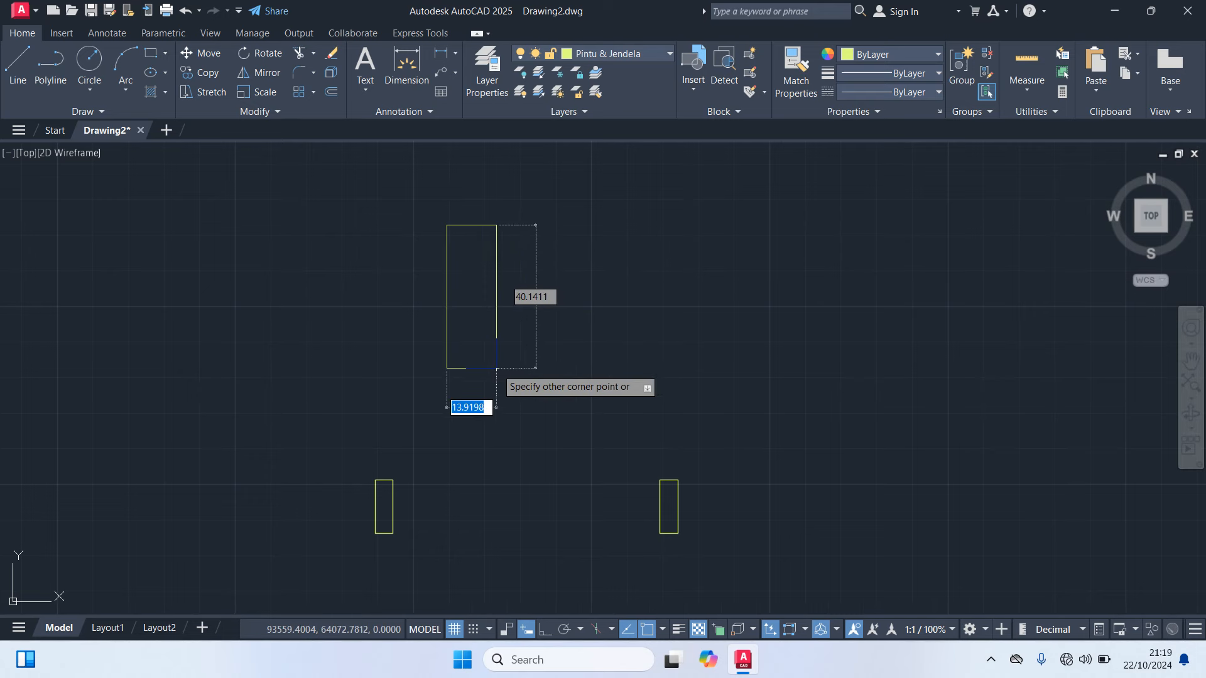
{"action": "type", "text": "3"}
{"action": "key", "text": "Tab"}
{"action": "type", "text": "8"}
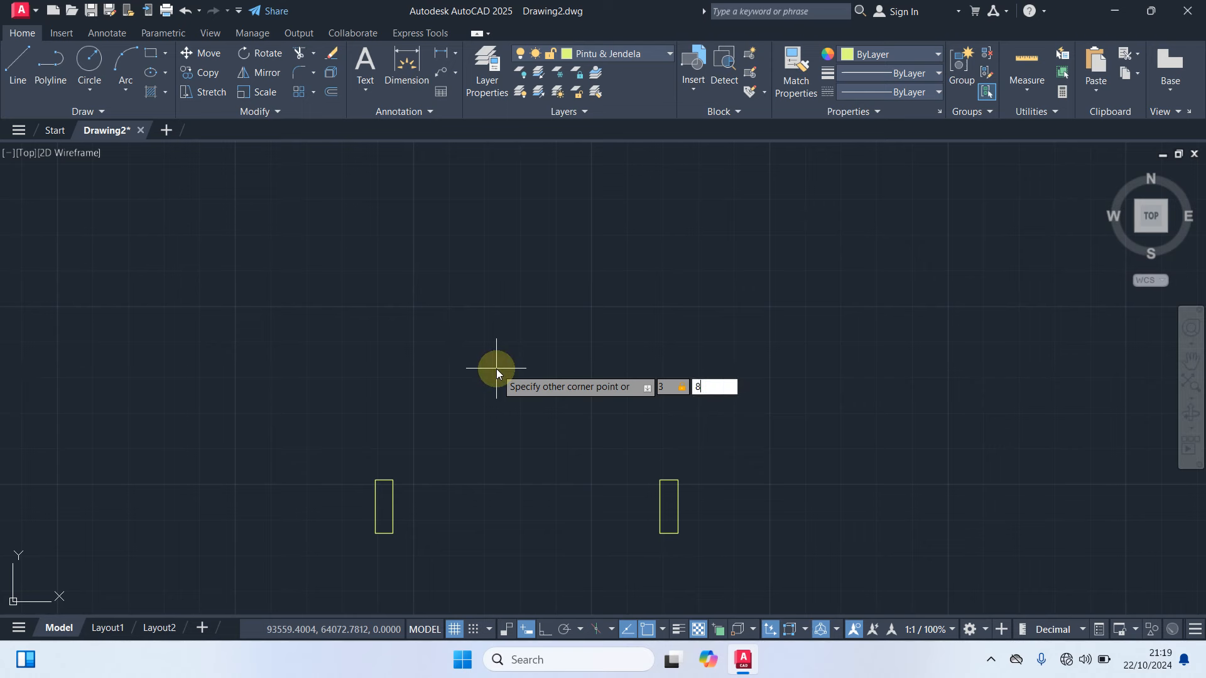
{"action": "key", "text": "Return"}
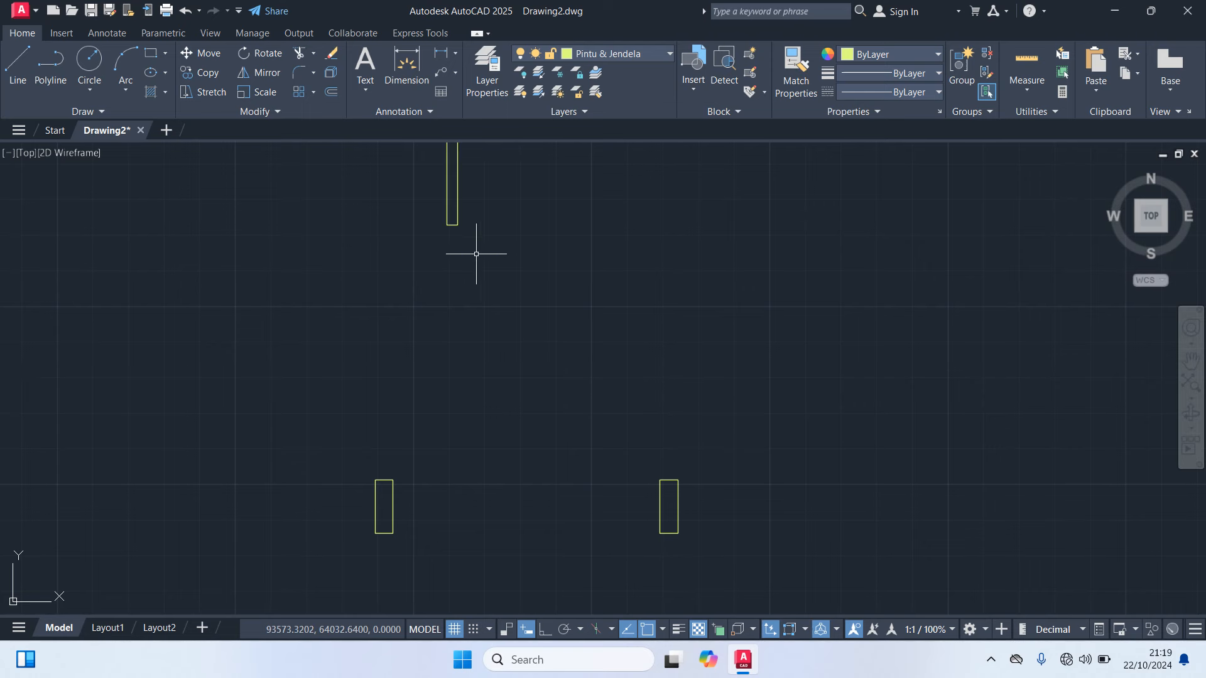
Move the door leaf by its bottom right corner onto the top left corner of the right jamb
{"action": "scroll", "coordinate": [477, 254], "scroll_direction": "down", "scroll_amount": 2}
{"action": "left_click", "coordinate": [491, 261]}
{"action": "left_click", "coordinate": [403, 197]}
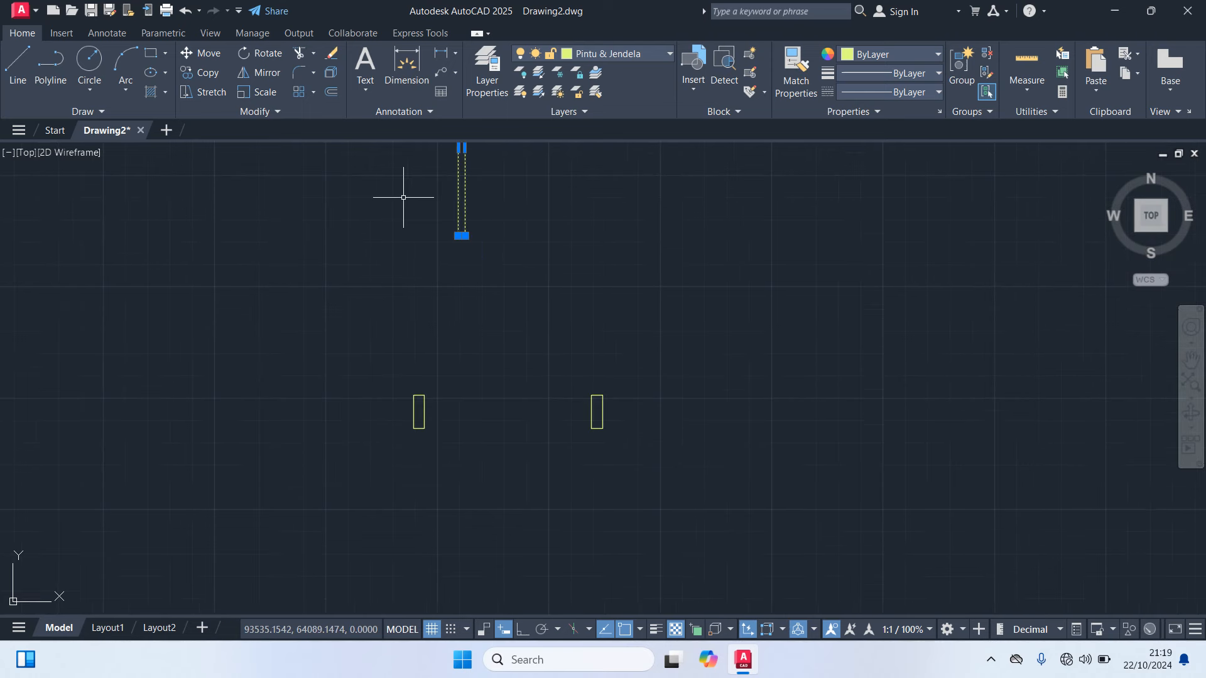
{"action": "type", "text": "m"}
{"action": "key", "text": "Return"}
{"action": "scroll", "coordinate": [478, 251], "scroll_direction": "up", "scroll_amount": 3}
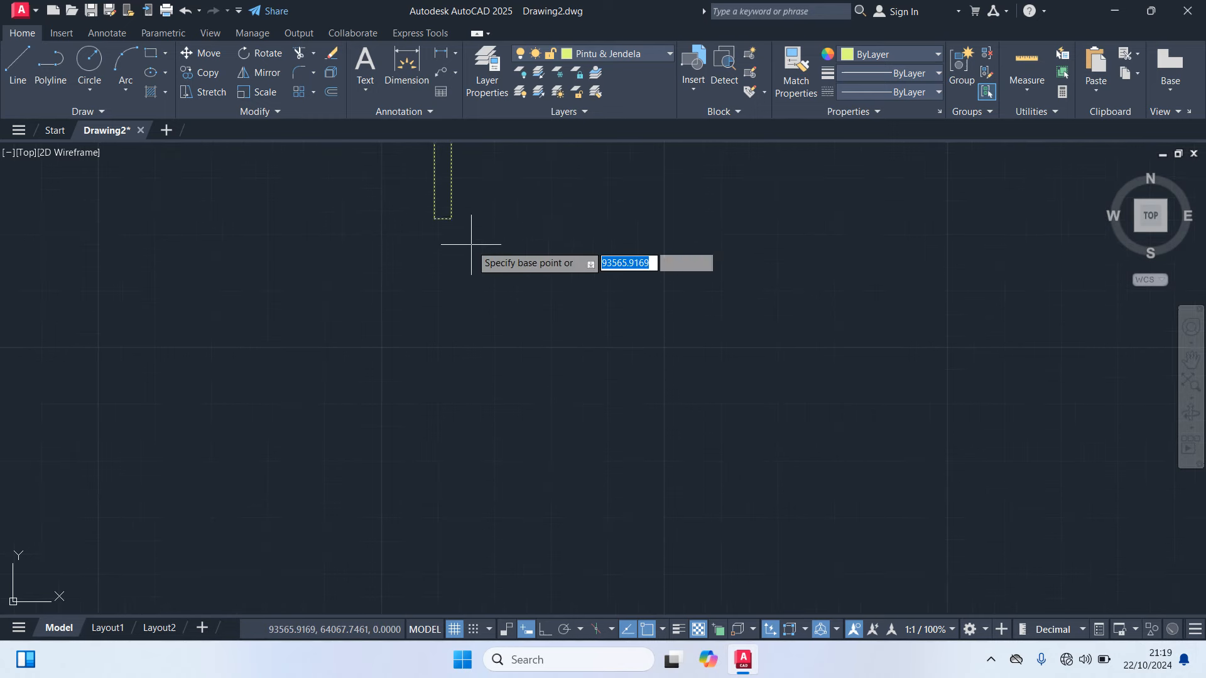
{"action": "left_click", "coordinate": [451, 218]}
{"action": "middle_click_drag", "start_coordinate": [689, 522], "coordinate": [509, 317]}
{"action": "scroll", "coordinate": [593, 398], "scroll_direction": "up", "scroll_amount": 1}
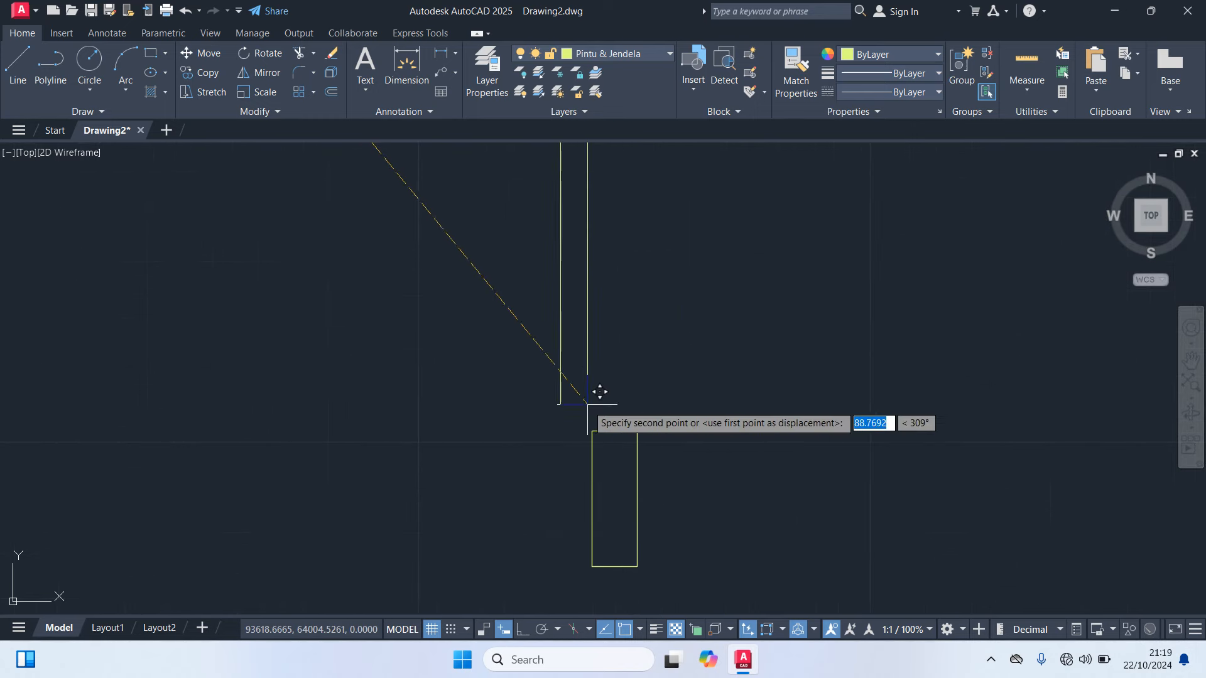
{"action": "left_click", "coordinate": [591, 432]}
{"action": "scroll", "coordinate": [655, 488], "scroll_direction": "down", "scroll_amount": 4}
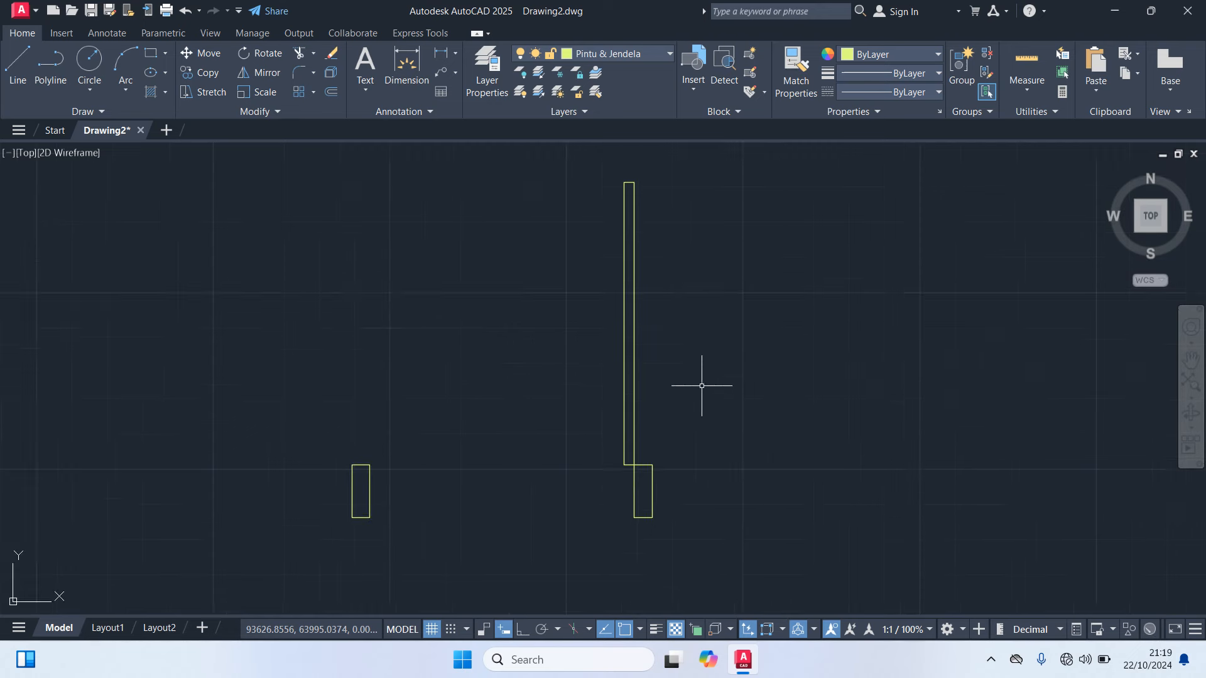
Draw a three-point swing arc from the leaf's top left corner through the left jamb's top right corner to that jamb's bottom right corner
{"action": "middle_click_drag", "start_coordinate": [703, 389], "coordinate": [684, 423]}
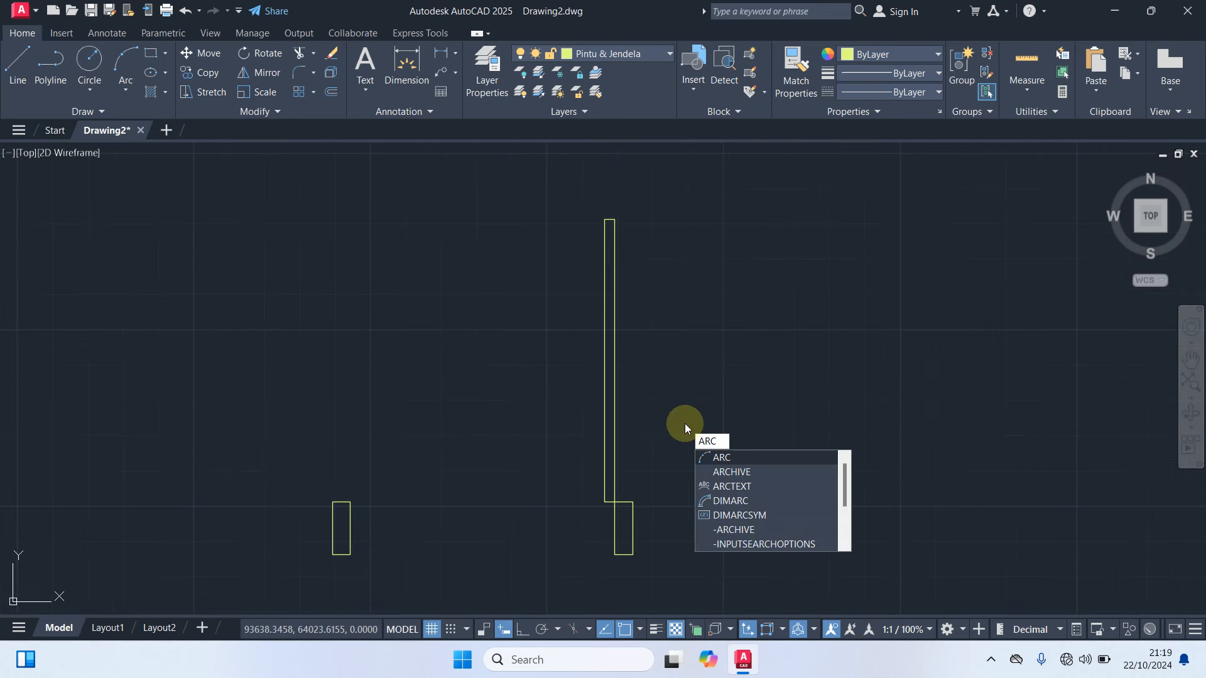
{"action": "key", "text": "Return"}
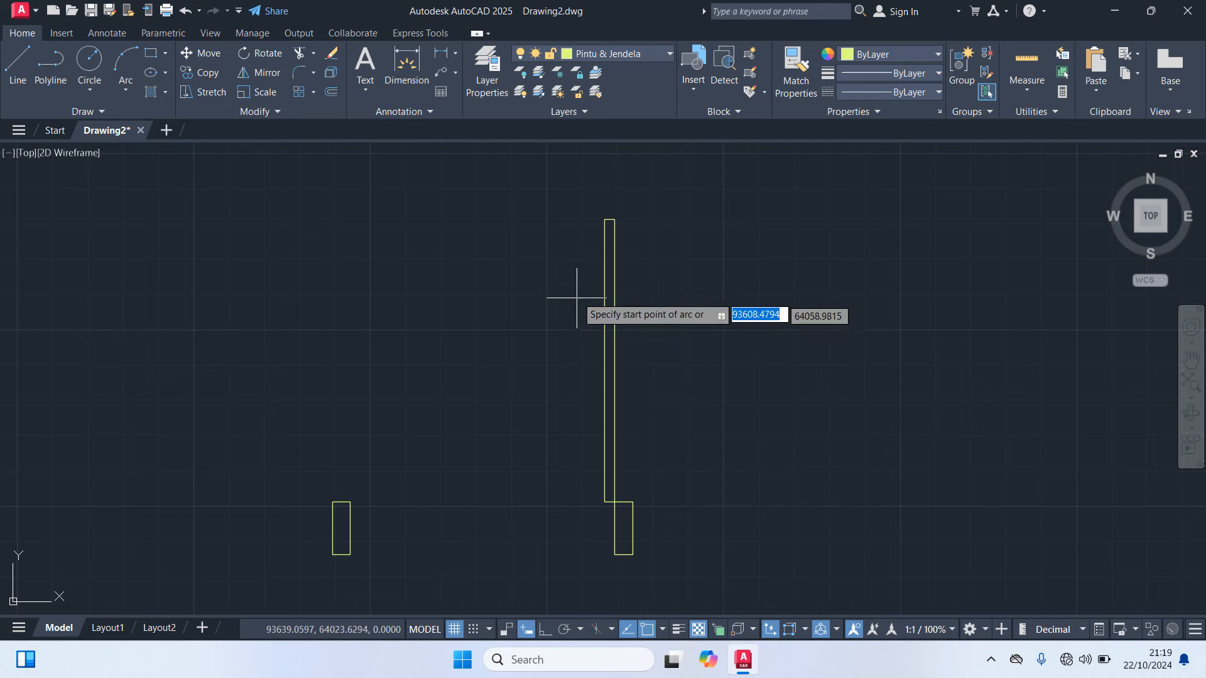
{"action": "left_click", "coordinate": [604, 219]}
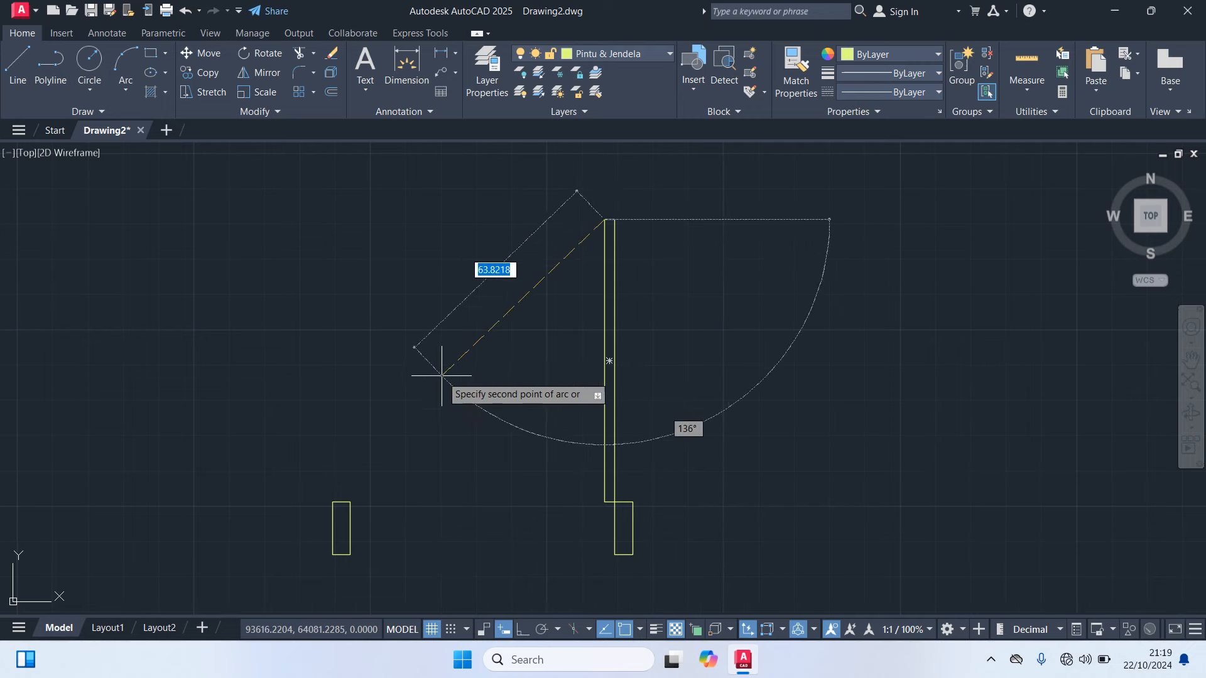
{"action": "scroll", "coordinate": [406, 455], "scroll_direction": "up", "scroll_amount": 2}
{"action": "middle_click_drag", "start_coordinate": [400, 479], "coordinate": [592, 179]}
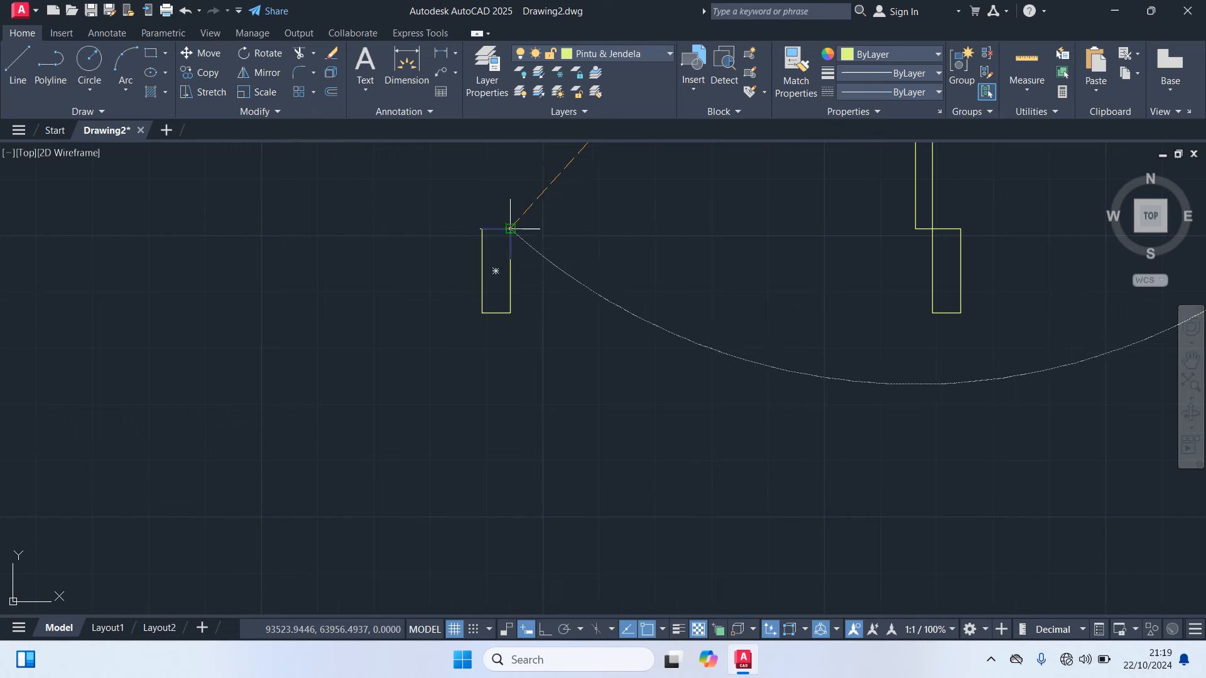
{"action": "left_click", "coordinate": [510, 230]}
{"action": "left_click", "coordinate": [510, 312]}
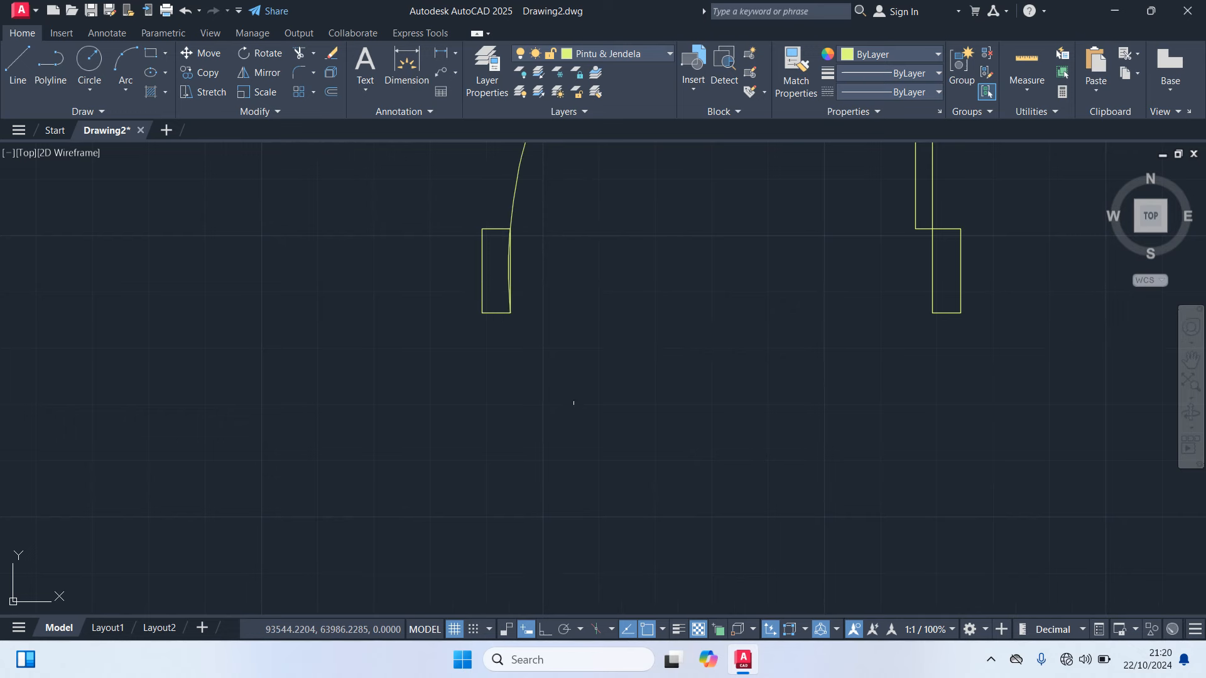
{"action": "scroll", "coordinate": [781, 440], "scroll_direction": "down", "scroll_amount": 4}
{"action": "middle_click_drag", "start_coordinate": [781, 417], "coordinate": [659, 484]}
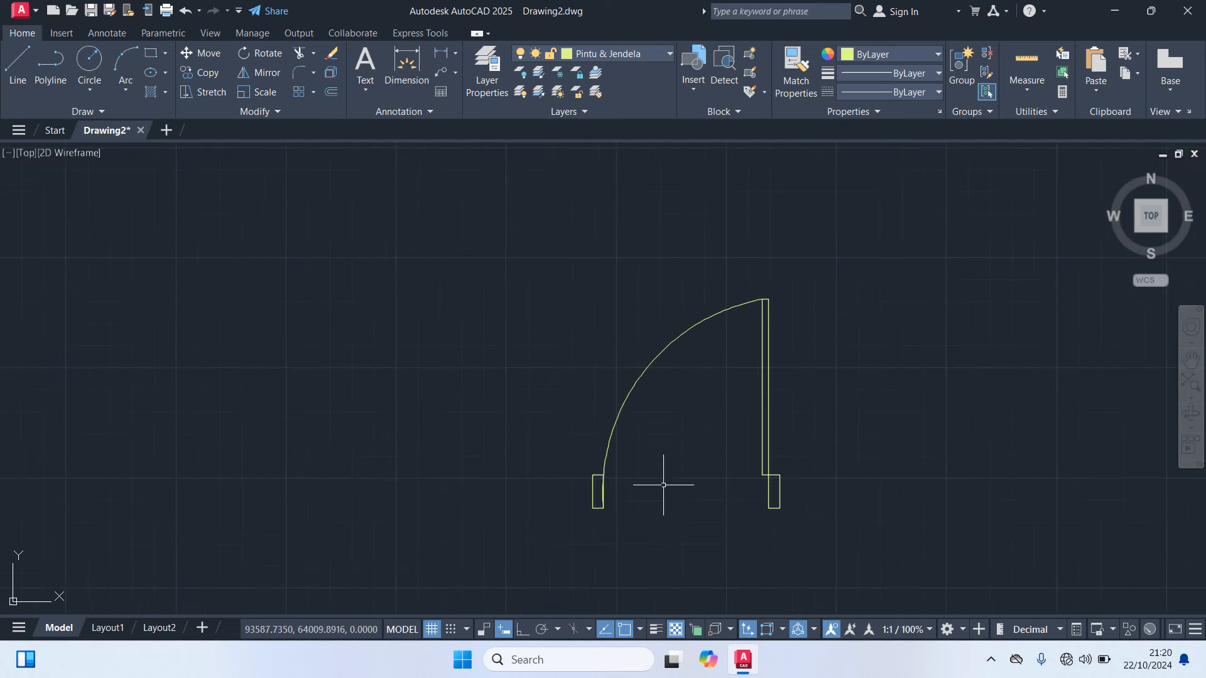
Stretch the swing arc's lower endpoint up to the left jamb's top right corner
{"action": "scroll", "coordinate": [605, 461], "scroll_direction": "up", "scroll_amount": 8}
{"action": "scroll", "coordinate": [569, 315], "scroll_direction": "up", "scroll_amount": 4}
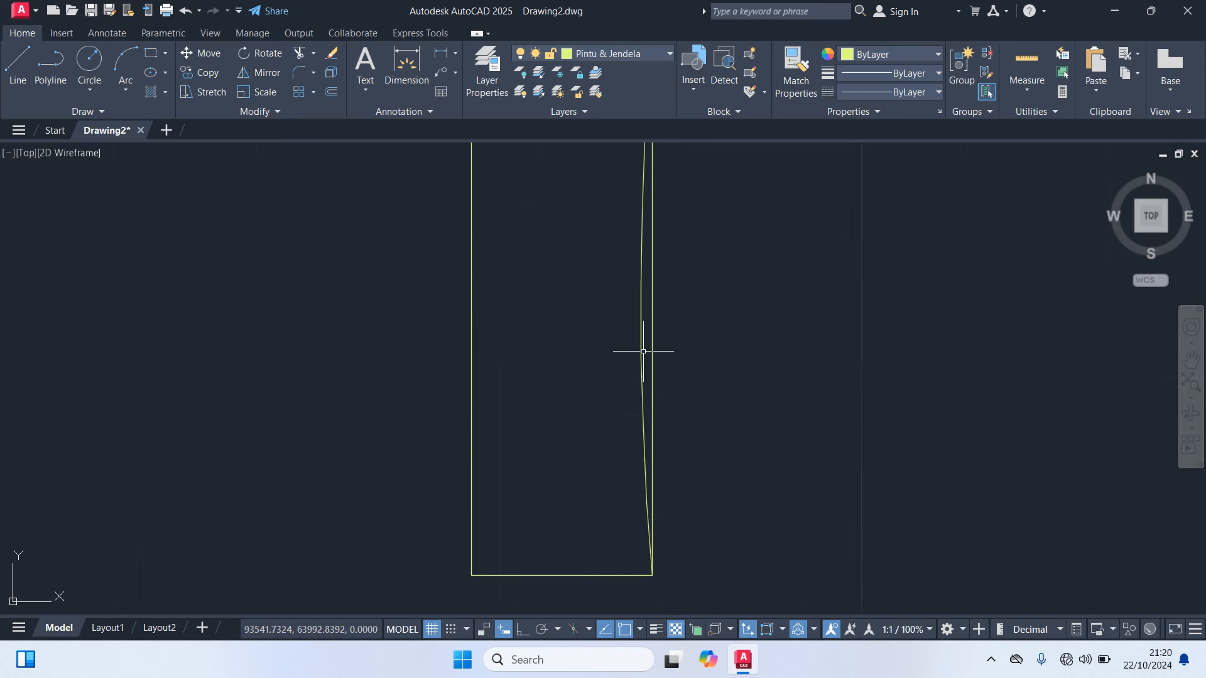
{"action": "scroll", "coordinate": [733, 447], "scroll_direction": "down", "scroll_amount": 2}
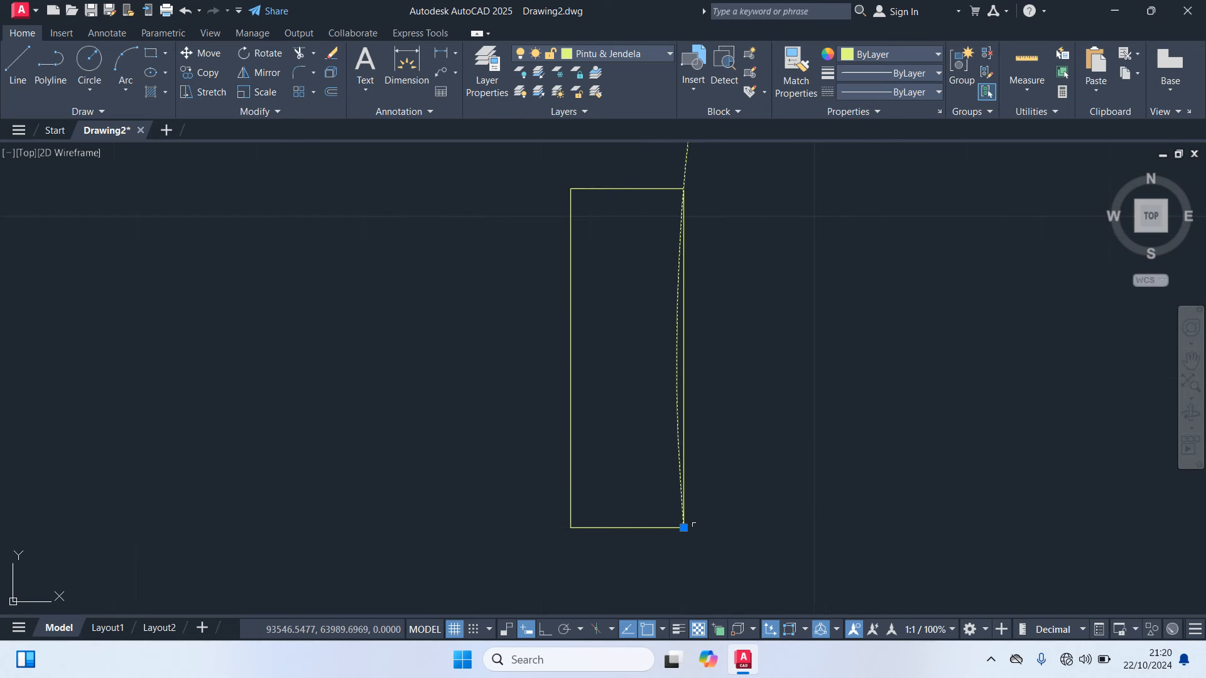
{"action": "left_click", "coordinate": [684, 527]}
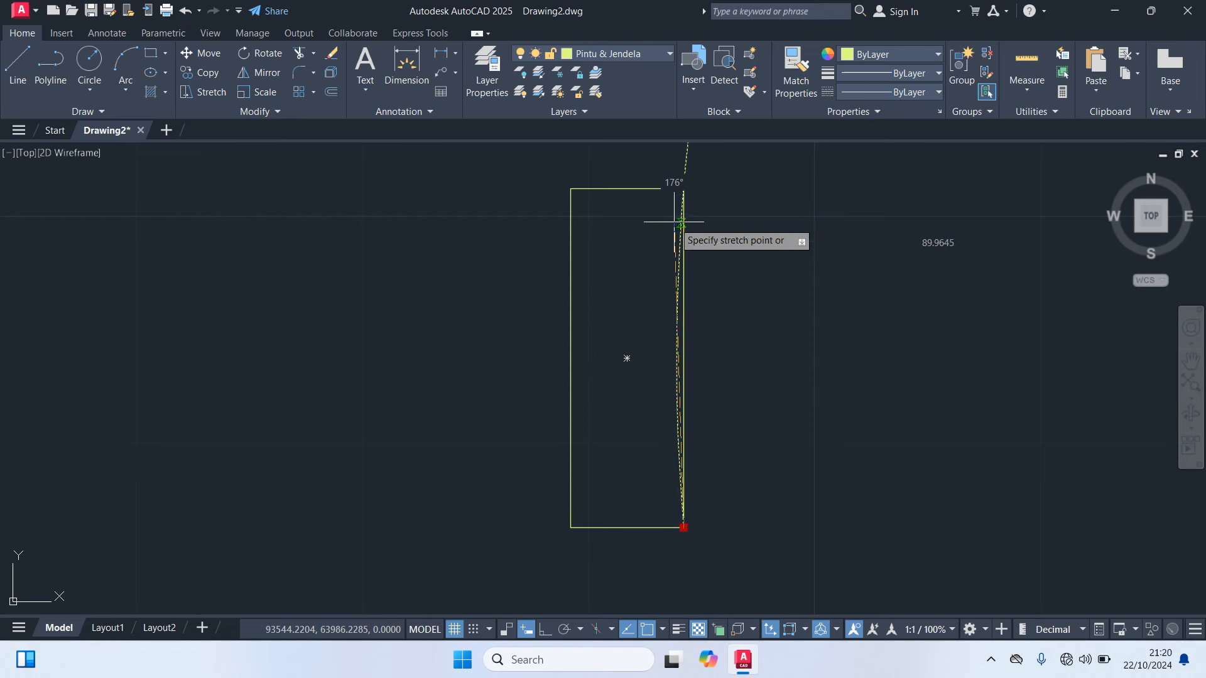
{"action": "left_click", "coordinate": [684, 188]}
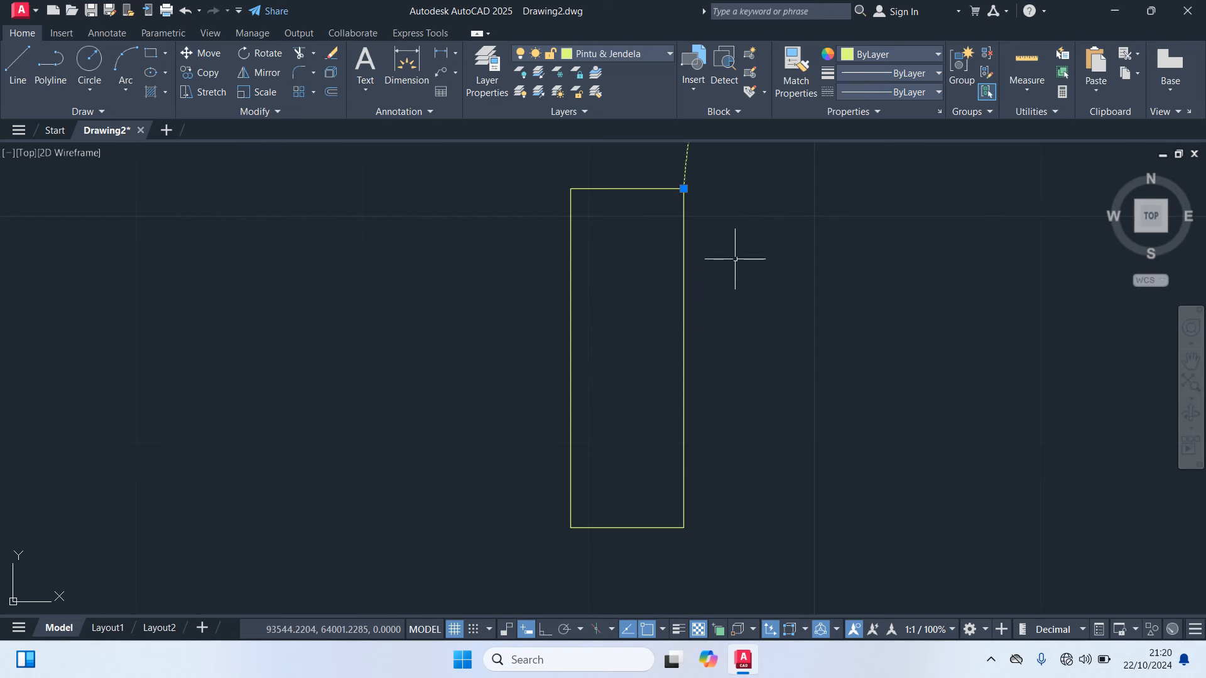
{"action": "scroll", "coordinate": [735, 258], "scroll_direction": "down", "scroll_amount": 6}
{"action": "middle_click_drag", "start_coordinate": [767, 302], "coordinate": [538, 425]}
{"action": "scroll", "coordinate": [530, 440], "scroll_direction": "down", "scroll_amount": 3}
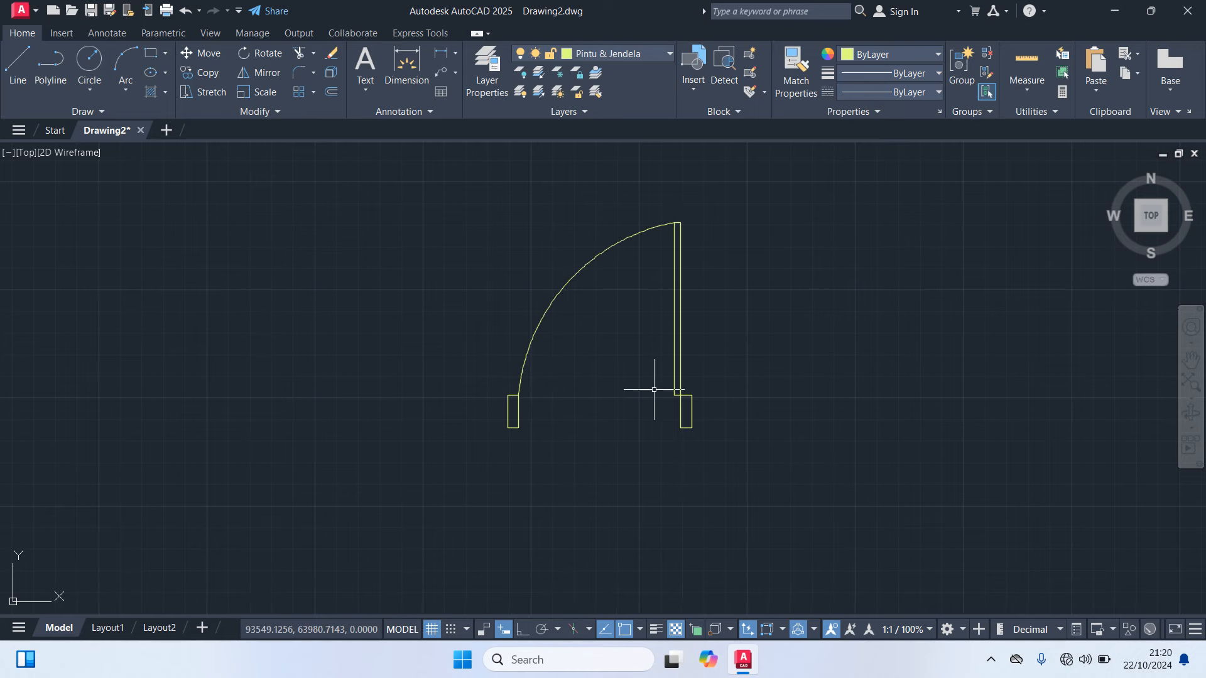
Copy the complete door from its left jamb's bottom left corner into the empty space to the right of the original
{"action": "scroll", "coordinate": [654, 390], "scroll_direction": "down", "scroll_amount": 4}
{"action": "scroll", "coordinate": [688, 362], "scroll_direction": "up", "scroll_amount": 3}
{"action": "middle_click_drag", "start_coordinate": [687, 358], "coordinate": [518, 355]}
{"action": "left_click", "coordinate": [529, 447]}
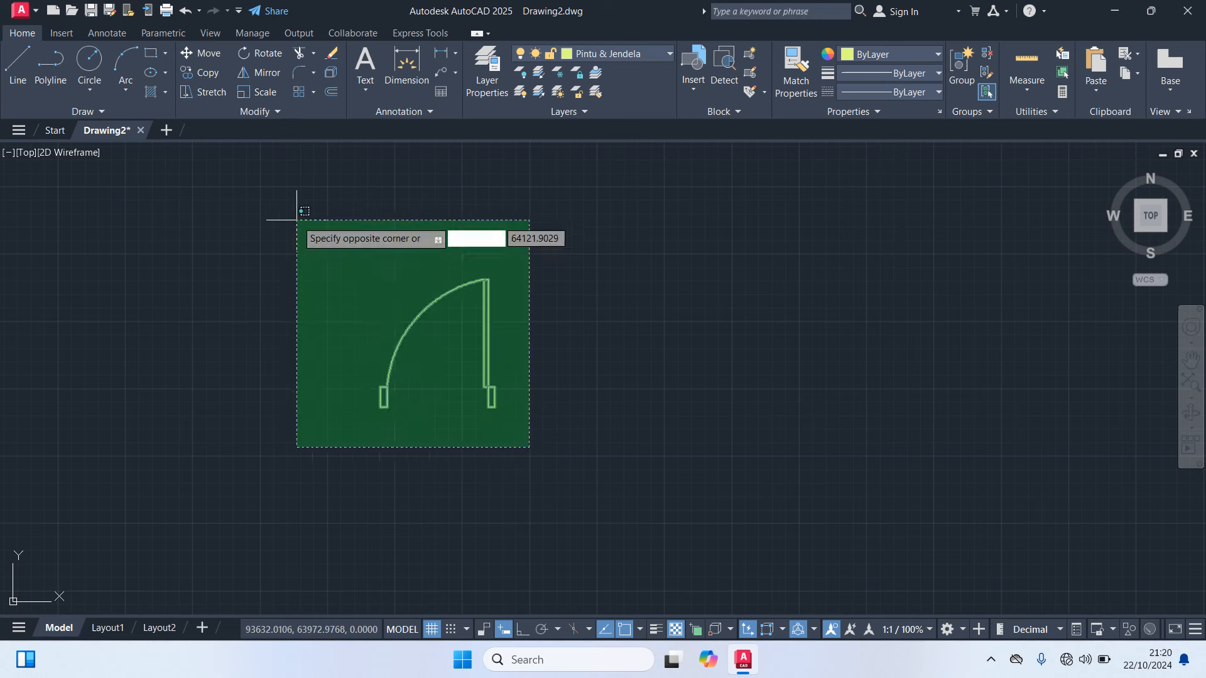
{"action": "left_click", "coordinate": [289, 217]}
{"action": "type", "text": "co"}
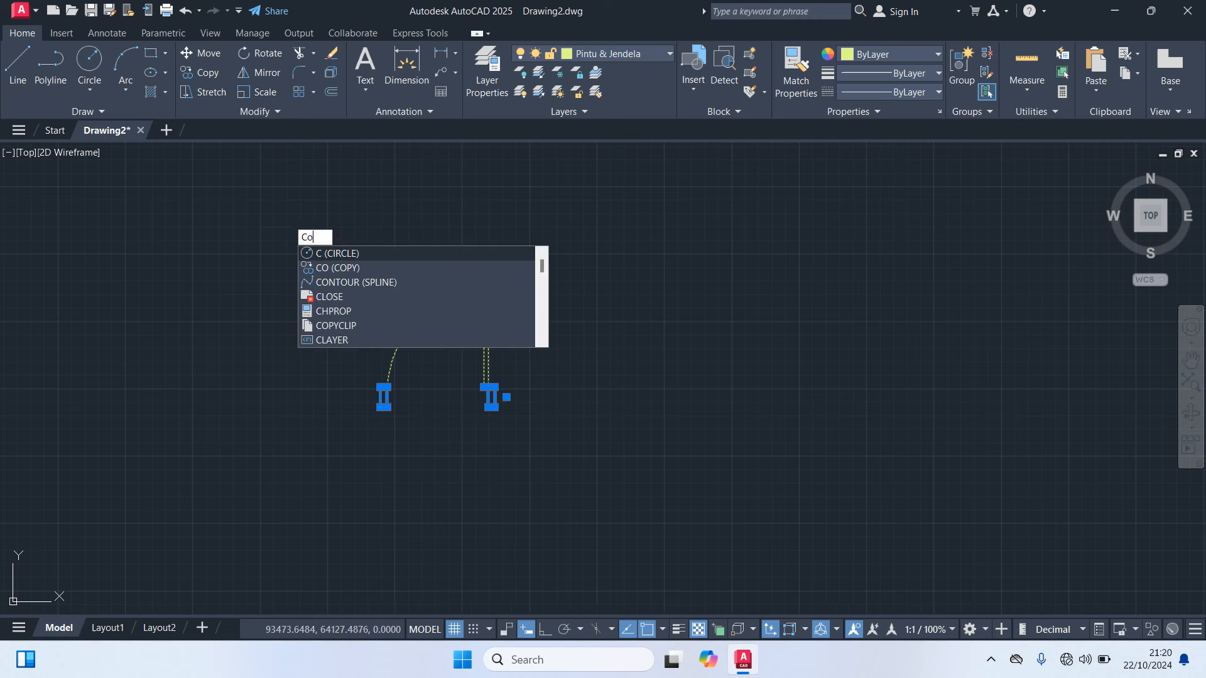
{"action": "key", "text": "Return"}
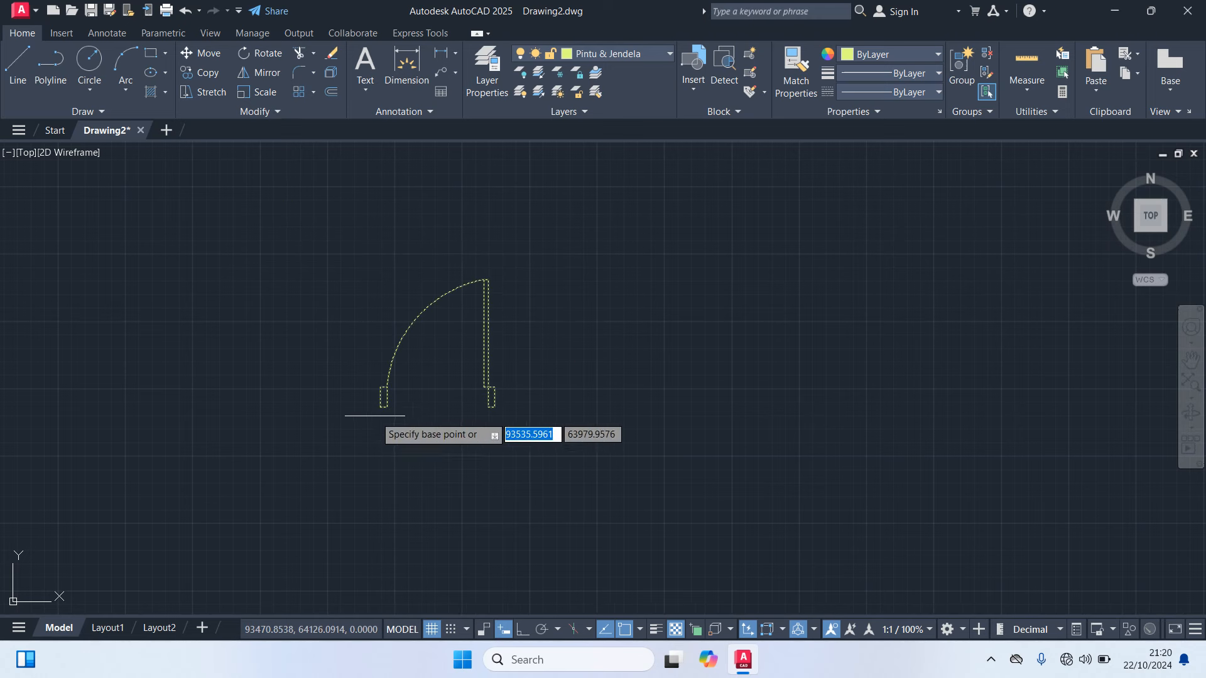
{"action": "left_click", "coordinate": [381, 408]}
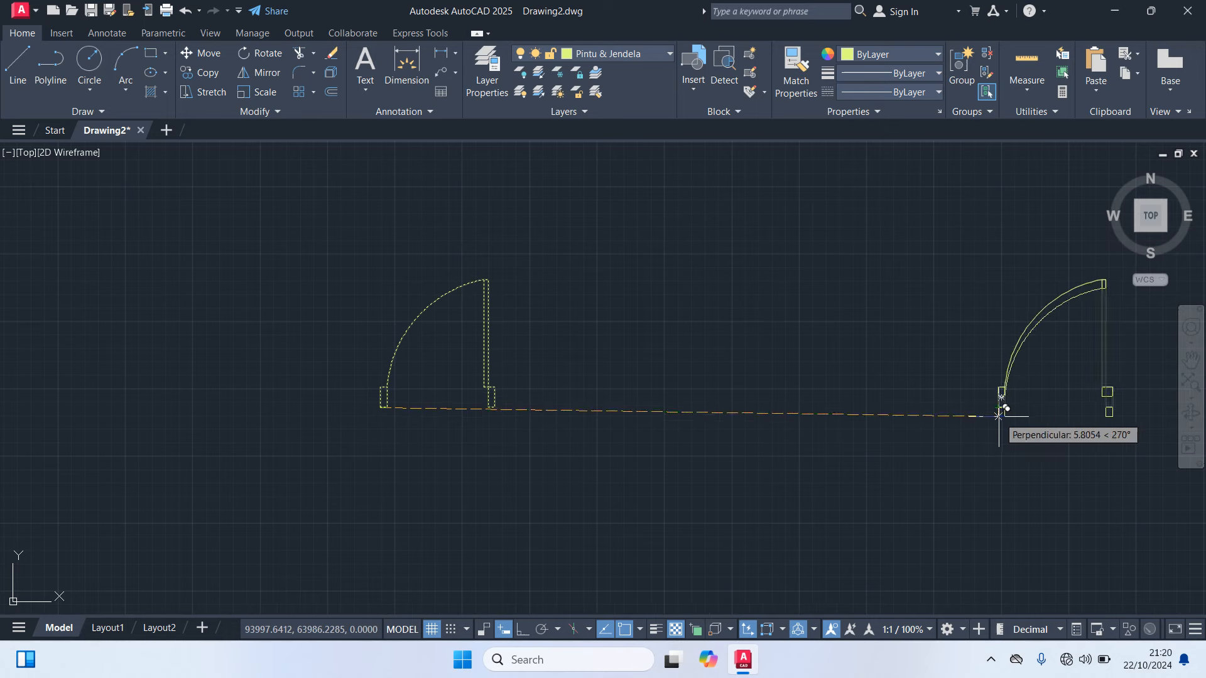
{"action": "key", "text": "Escape"}
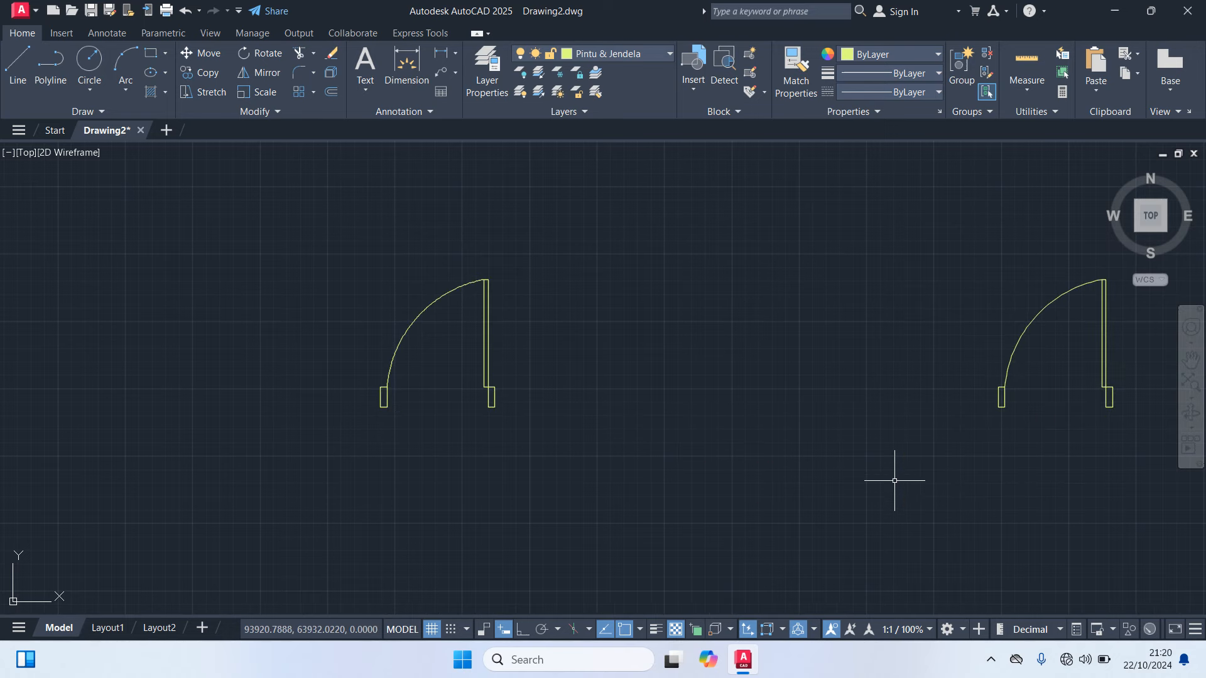
Delete the left jamb of the copied door
{"action": "middle_click_drag", "start_coordinate": [876, 488], "coordinate": [454, 512]}
{"action": "scroll", "coordinate": [564, 445], "scroll_direction": "up", "scroll_amount": 2}
{"action": "left_click", "coordinate": [643, 424]}
{"action": "left_click", "coordinate": [548, 405]}
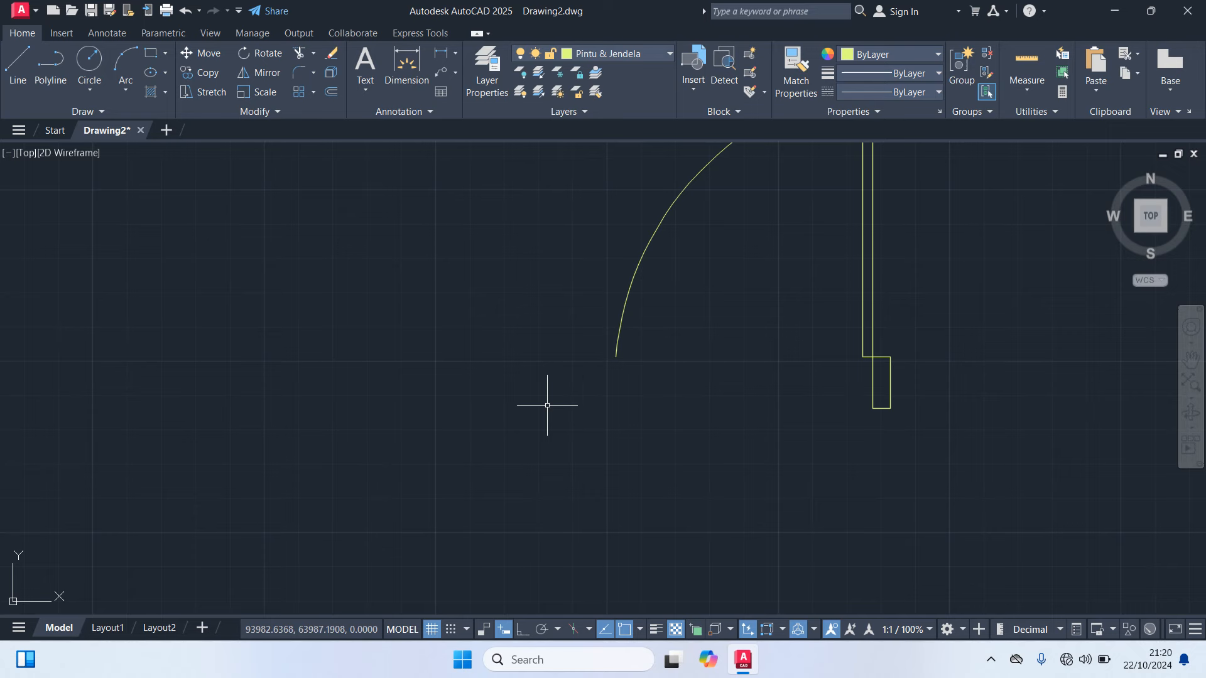
Mirror the copied leaf, arc and jamb about a vertical line through the arc's lower end, keeping the source objects, to form a double door
{"action": "scroll", "coordinate": [569, 439], "scroll_direction": "down", "scroll_amount": 2}
{"action": "left_click", "coordinate": [856, 490]}
{"action": "left_click", "coordinate": [524, 177]}
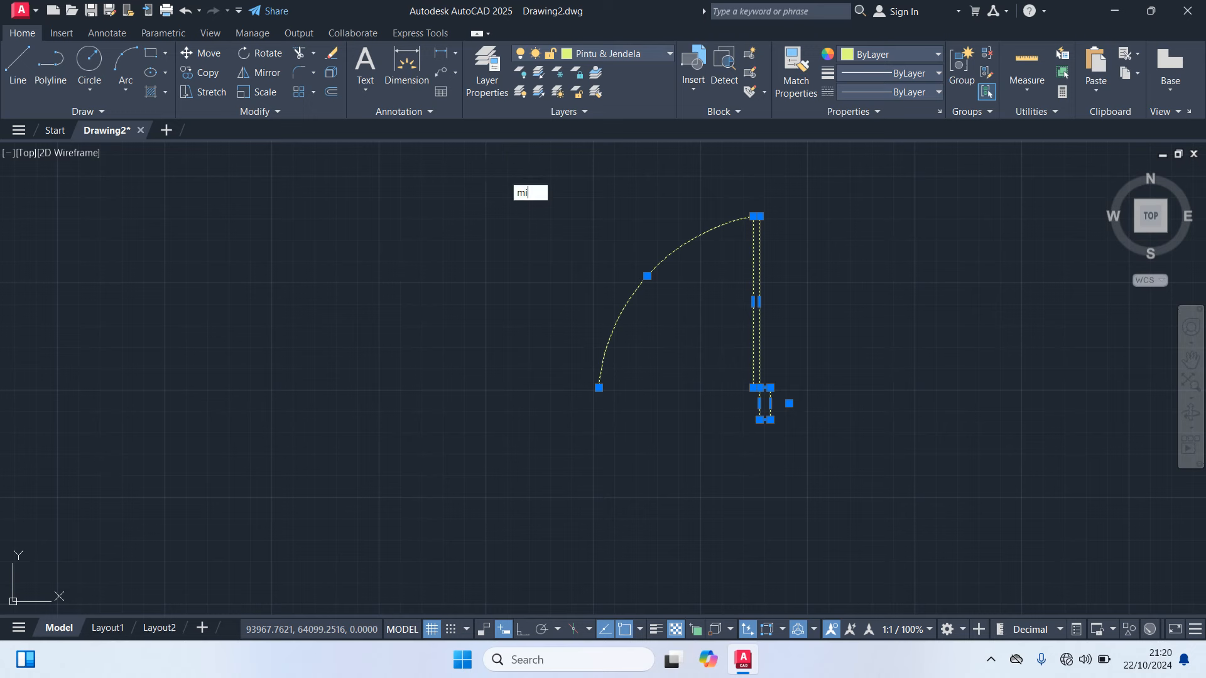
{"action": "key", "text": "Return"}
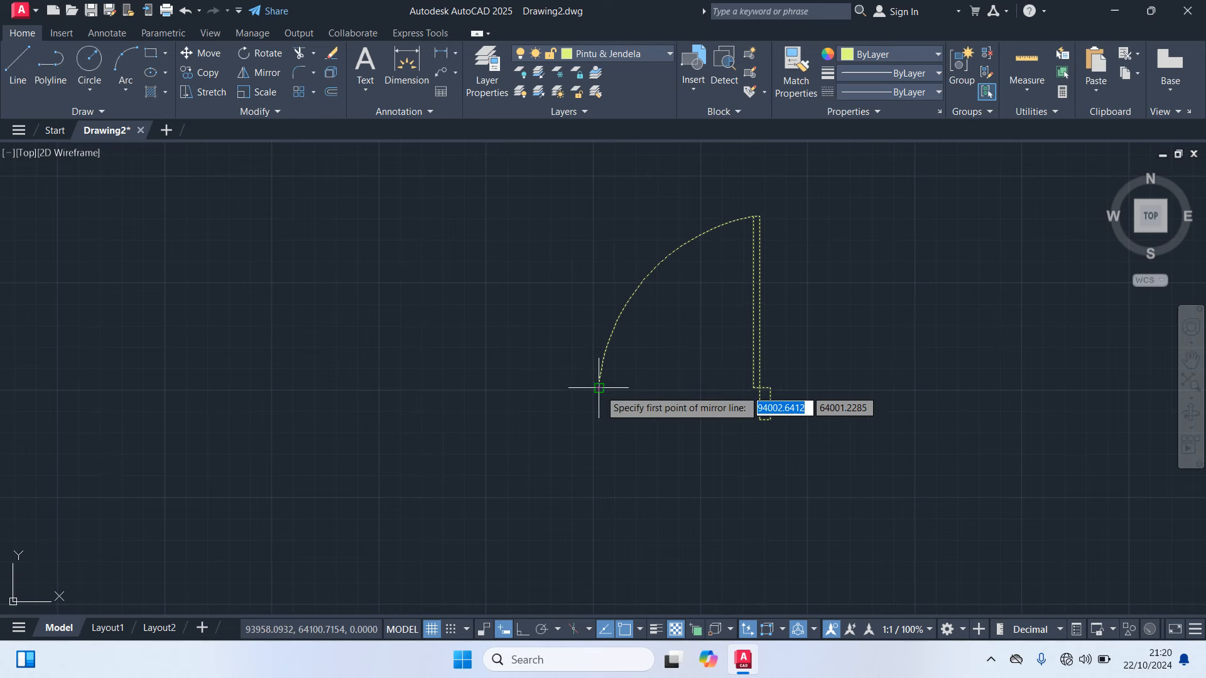
{"action": "left_click", "coordinate": [599, 388]}
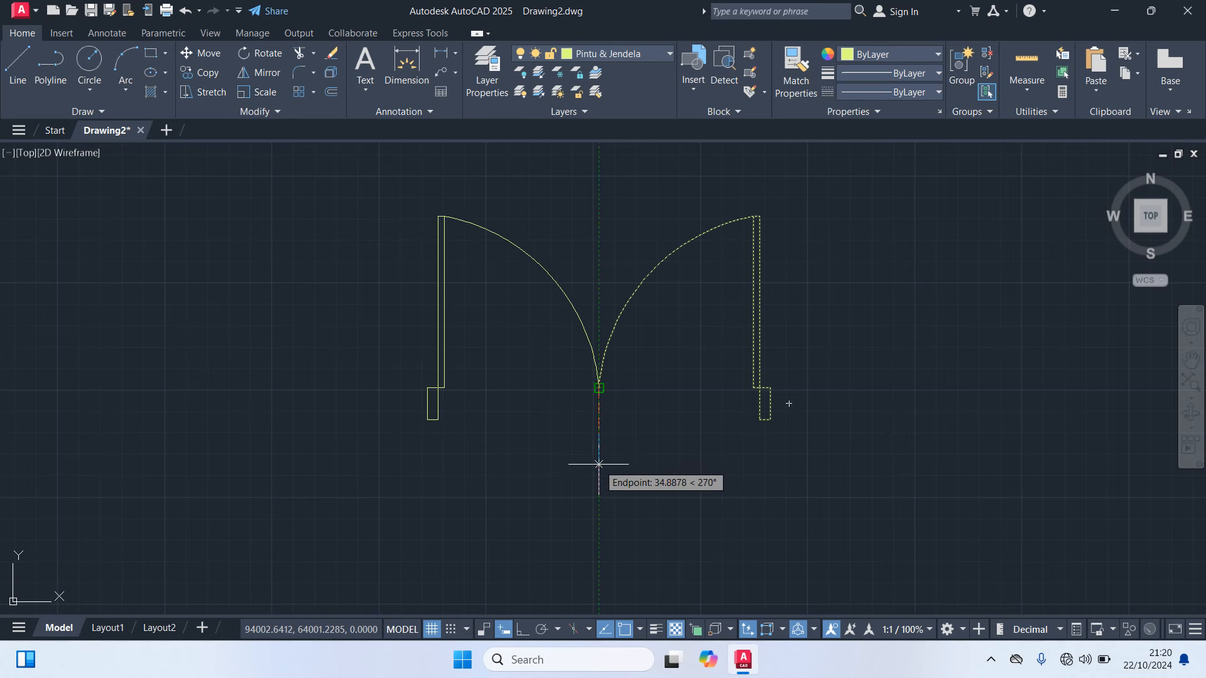
{"action": "left_click", "coordinate": [600, 476]}
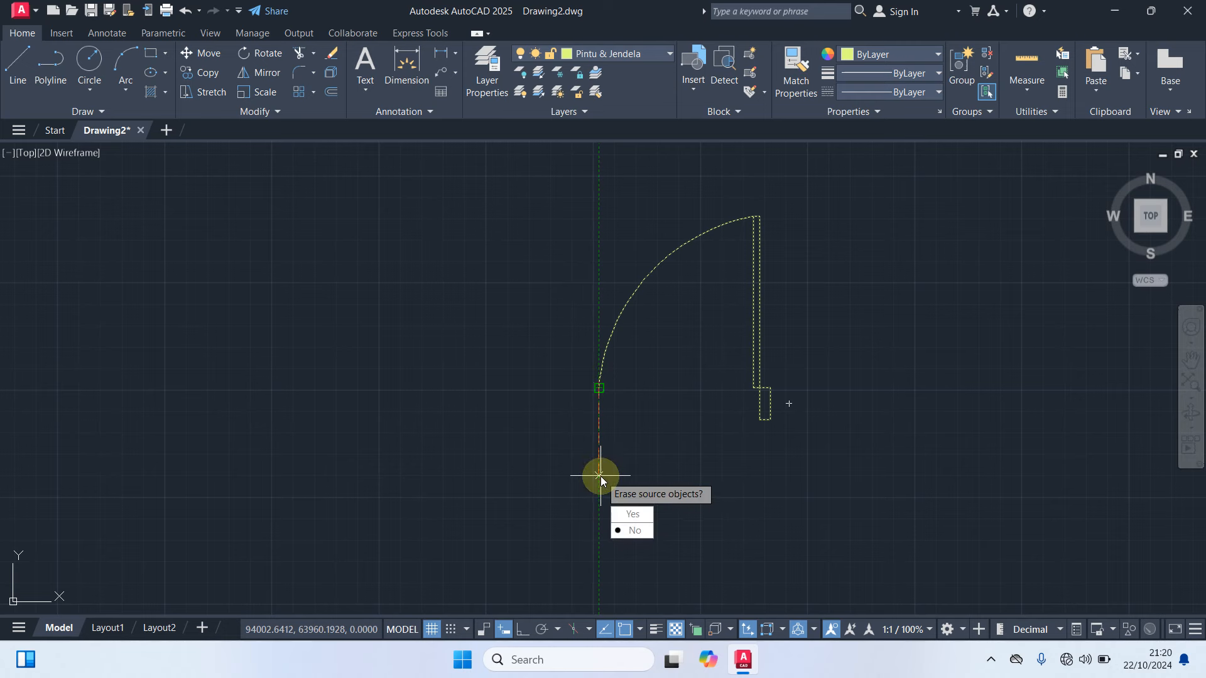
{"action": "key", "text": "Return"}
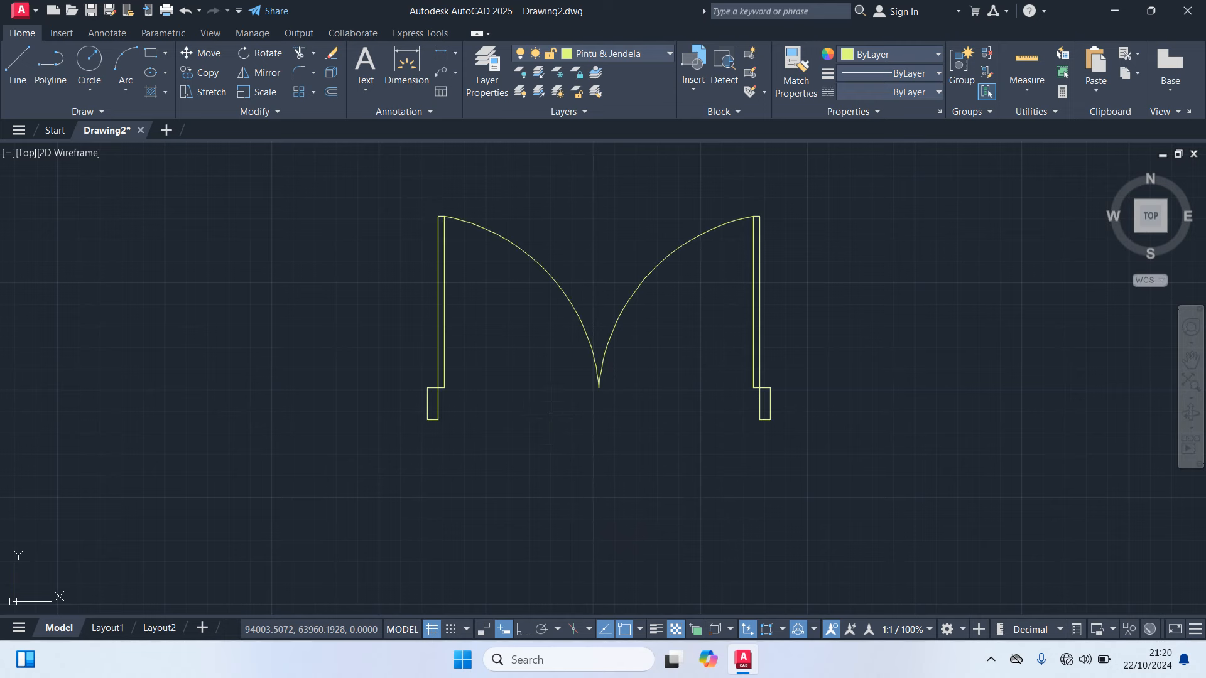
{"action": "scroll", "coordinate": [550, 402], "scroll_direction": "down", "scroll_amount": 4}
{"action": "middle_click_drag", "start_coordinate": [387, 363], "coordinate": [465, 355]}
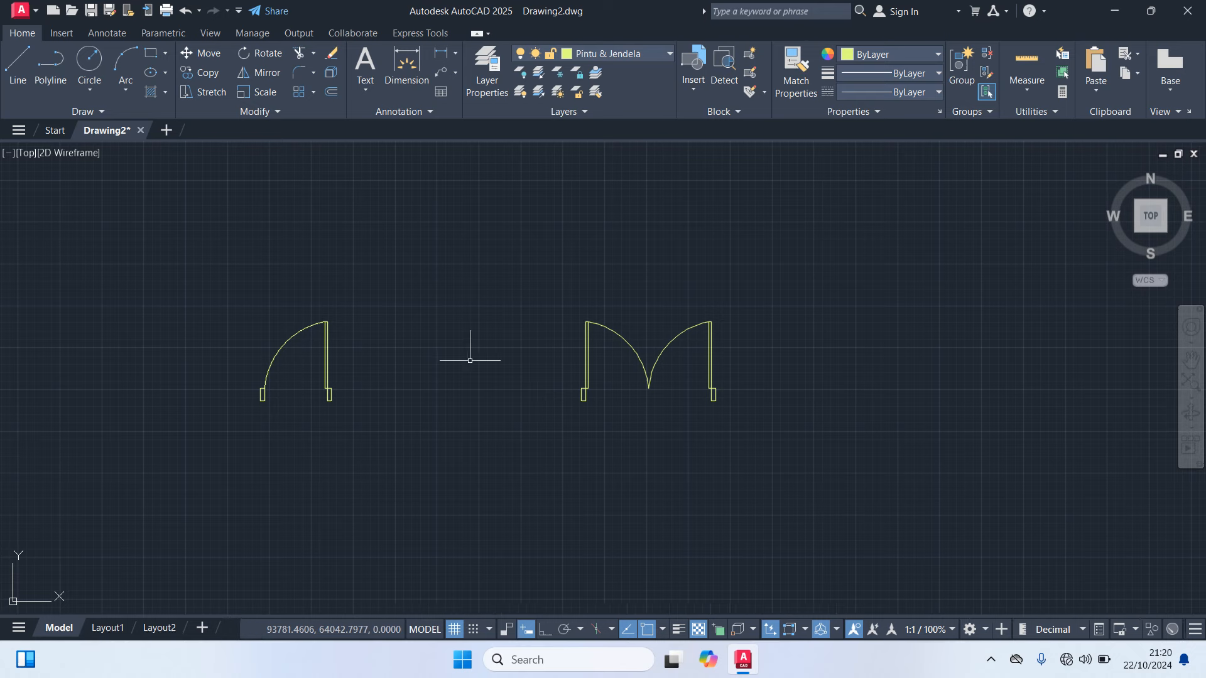
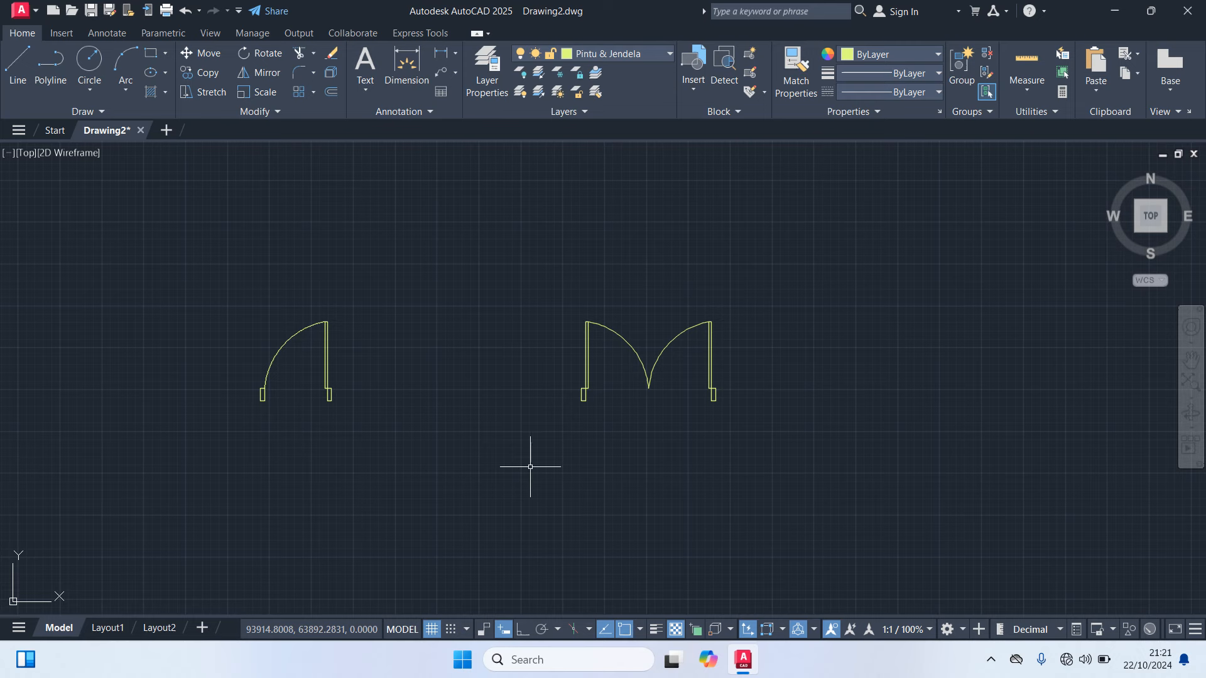
Define the single door as a block named Pintu 1, with its base point at the right jamb's bottom right corner
{"action": "key", "text": "Return"}
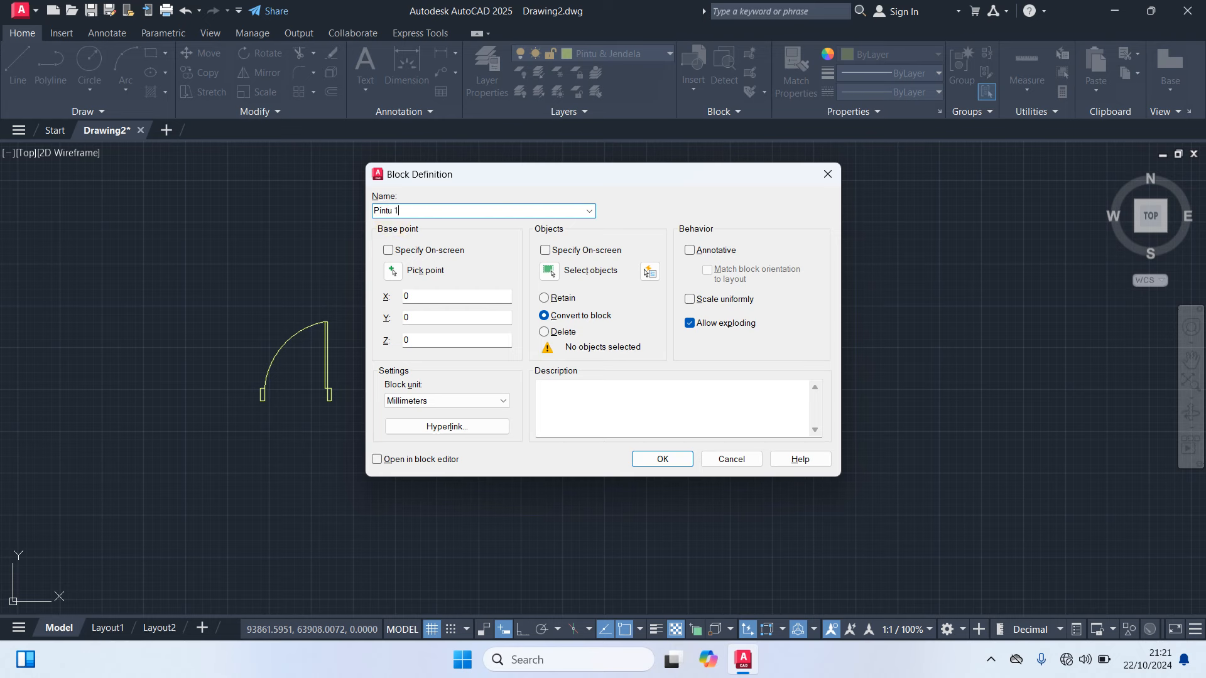
{"action": "left_click", "coordinate": [392, 272]}
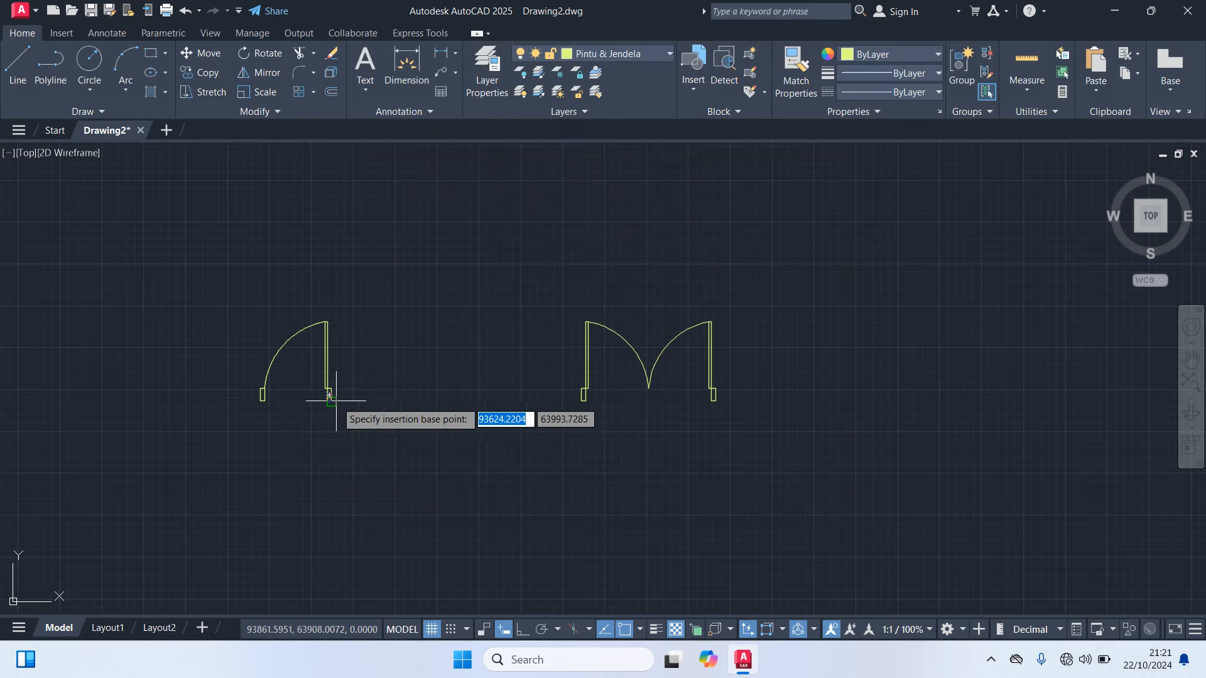
{"action": "scroll", "coordinate": [330, 405], "scroll_direction": "up", "scroll_amount": 6}
{"action": "left_click", "coordinate": [330, 405]}
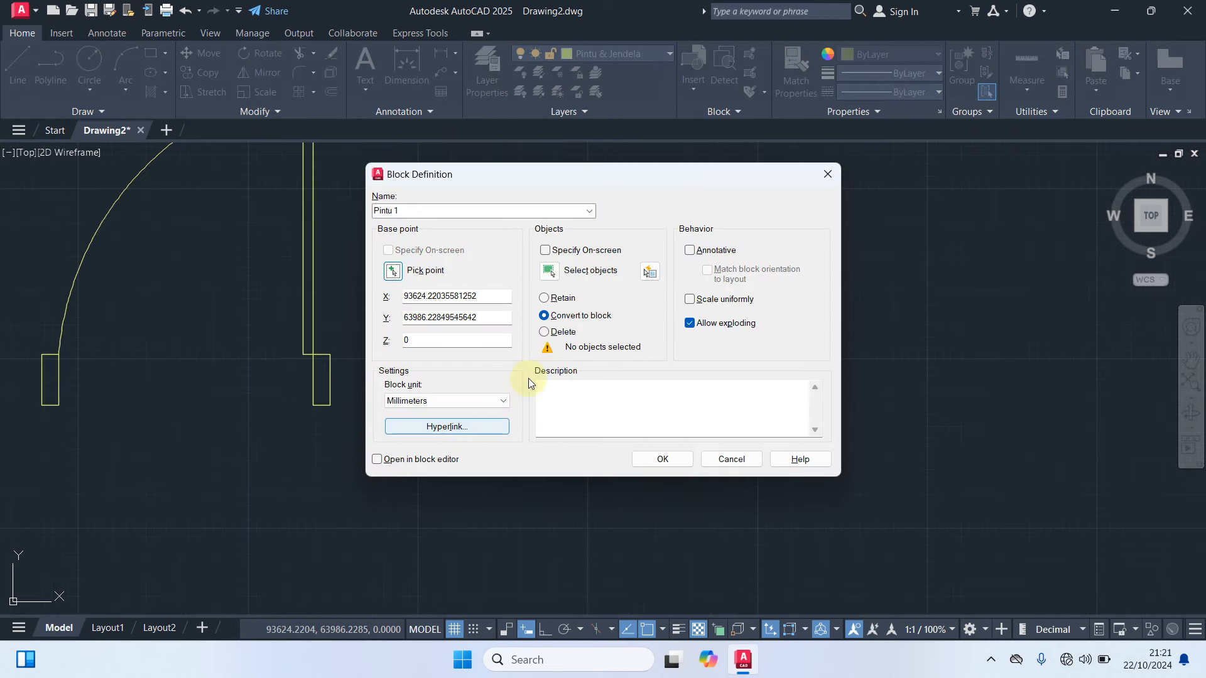
{"action": "left_click", "coordinate": [550, 271]}
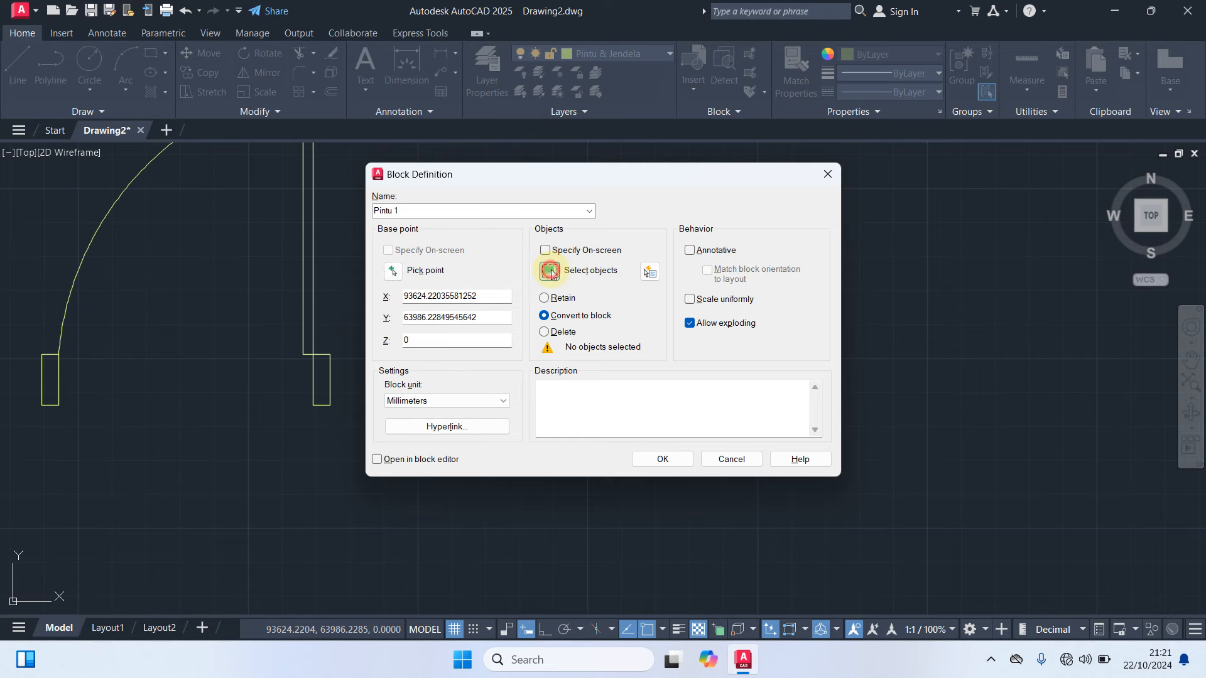
{"action": "scroll", "coordinate": [465, 390], "scroll_direction": "down", "scroll_amount": 5}
{"action": "left_click_drag", "start_coordinate": [471, 465], "coordinate": [179, 249]}
{"action": "key", "text": "Return"}
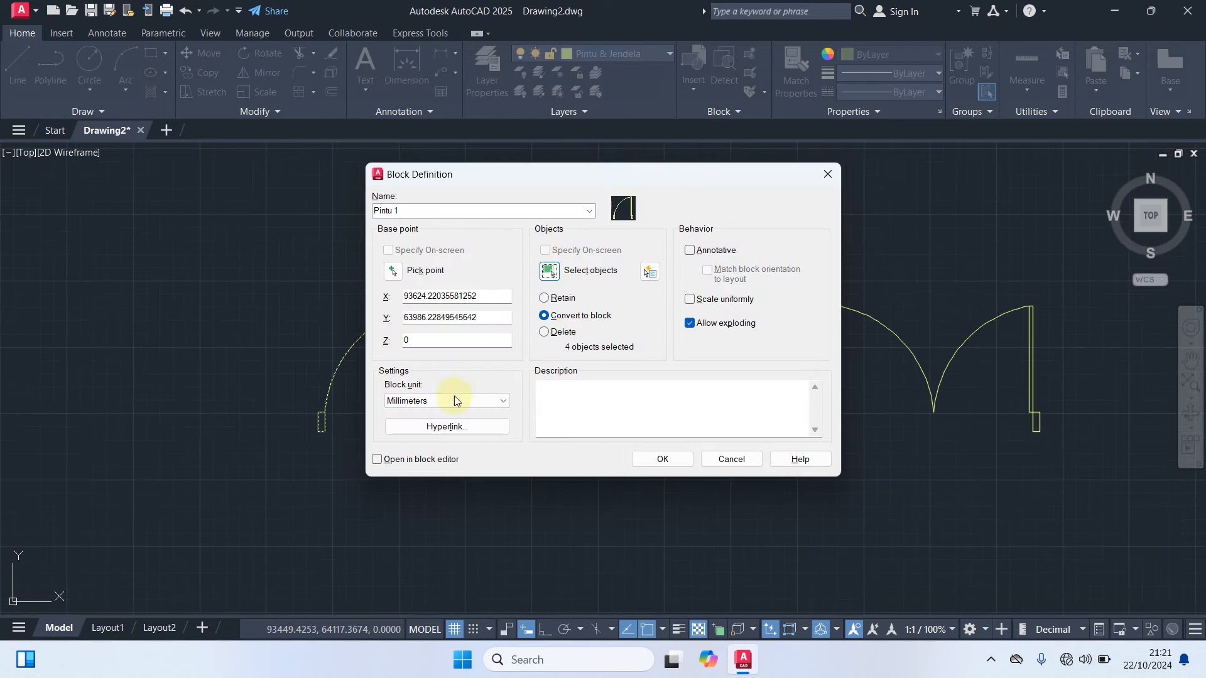
{"action": "left_click", "coordinate": [653, 465]}
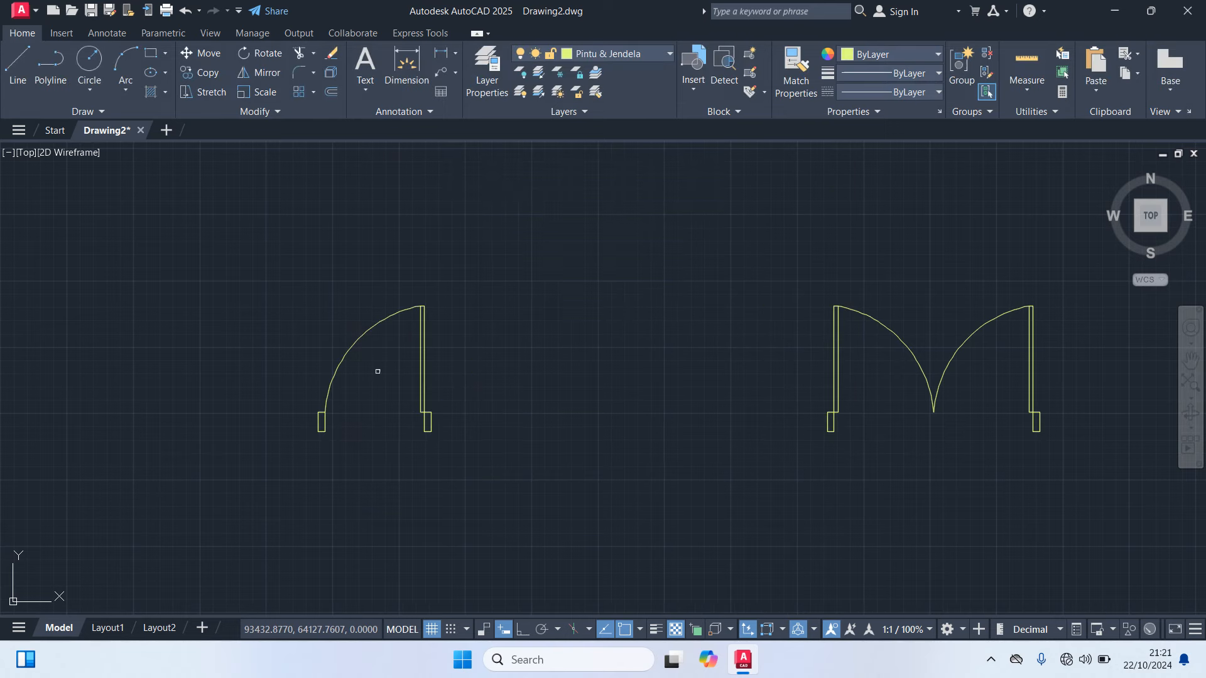
{"action": "left_click", "coordinate": [425, 377]}
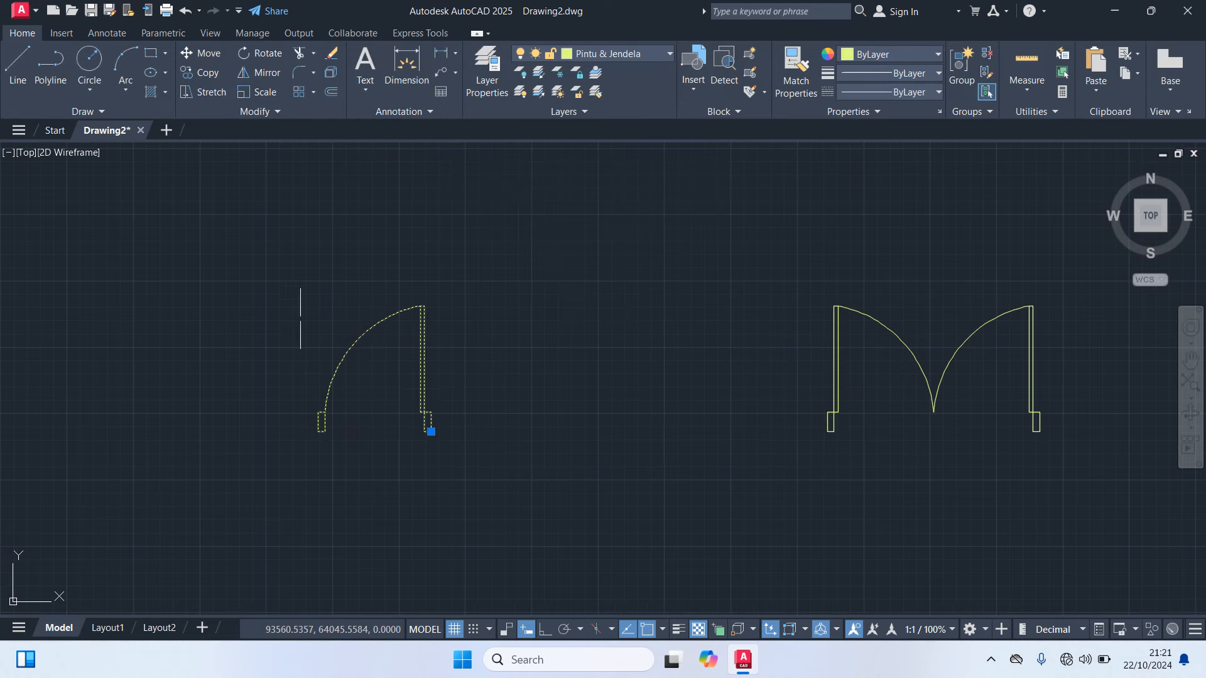
{"action": "key", "text": "Escape"}
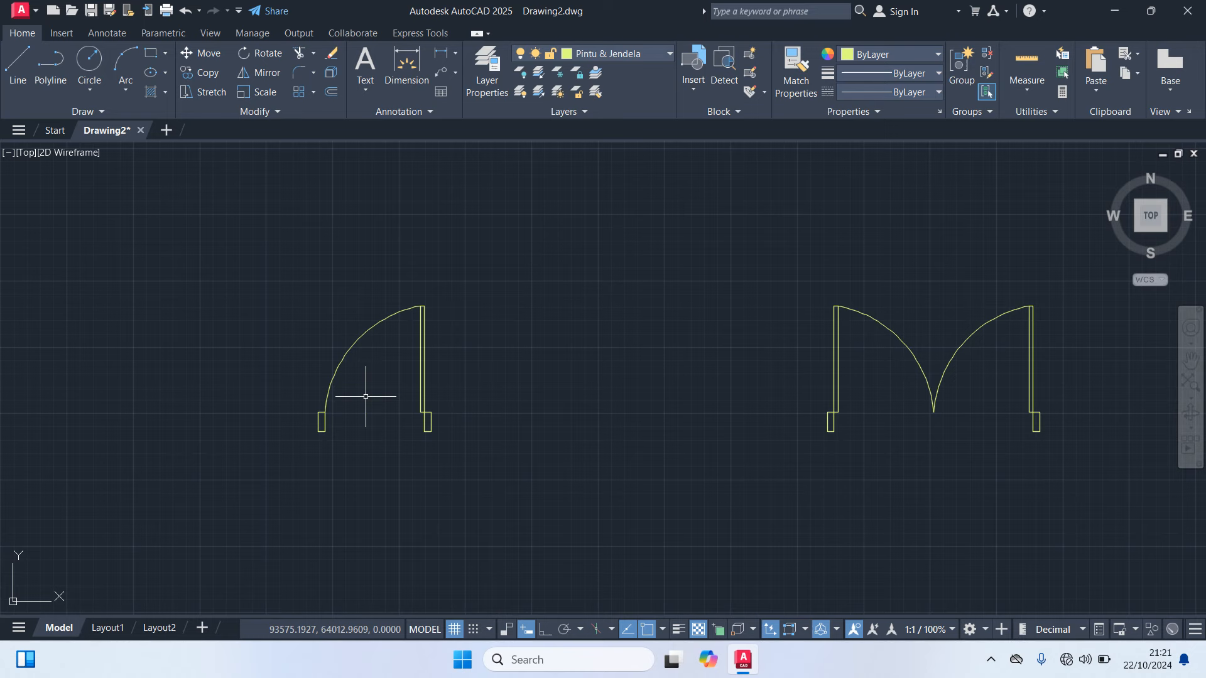
Define the double door as a block named Pintu 2, with its base point where the two swing arcs meet
{"action": "middle_click_drag", "start_coordinate": [596, 365], "coordinate": [349, 384]}
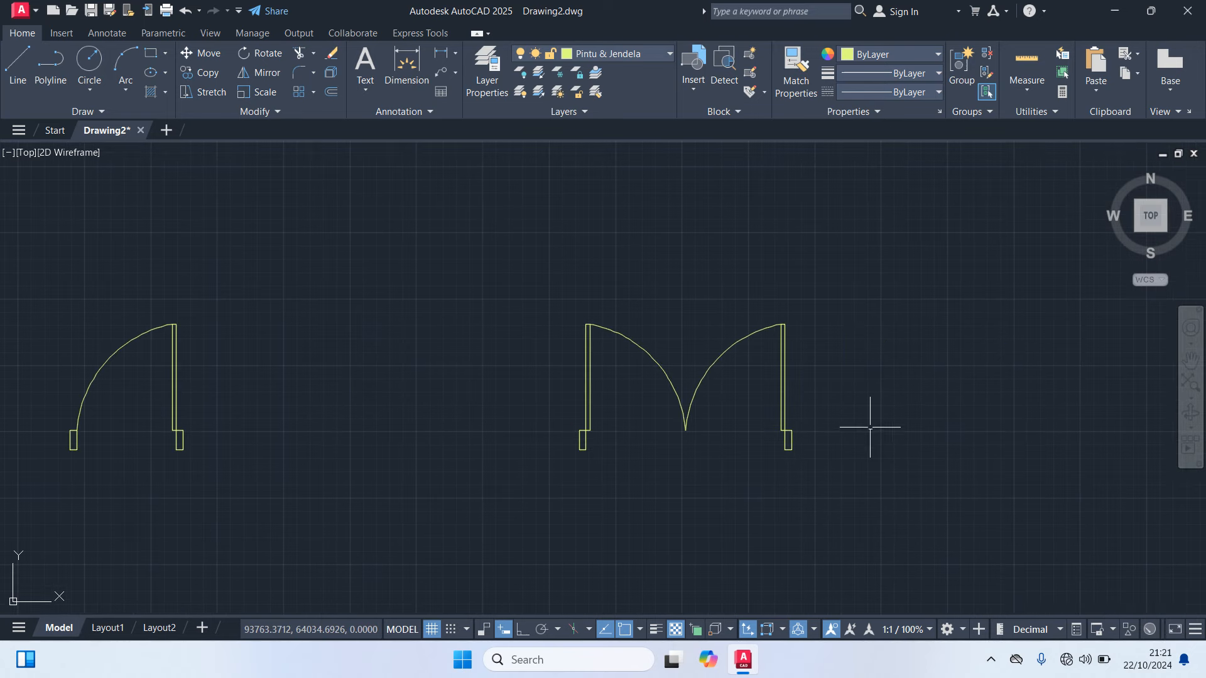
{"action": "type", "text": "b"}
{"action": "key", "text": "Return"}
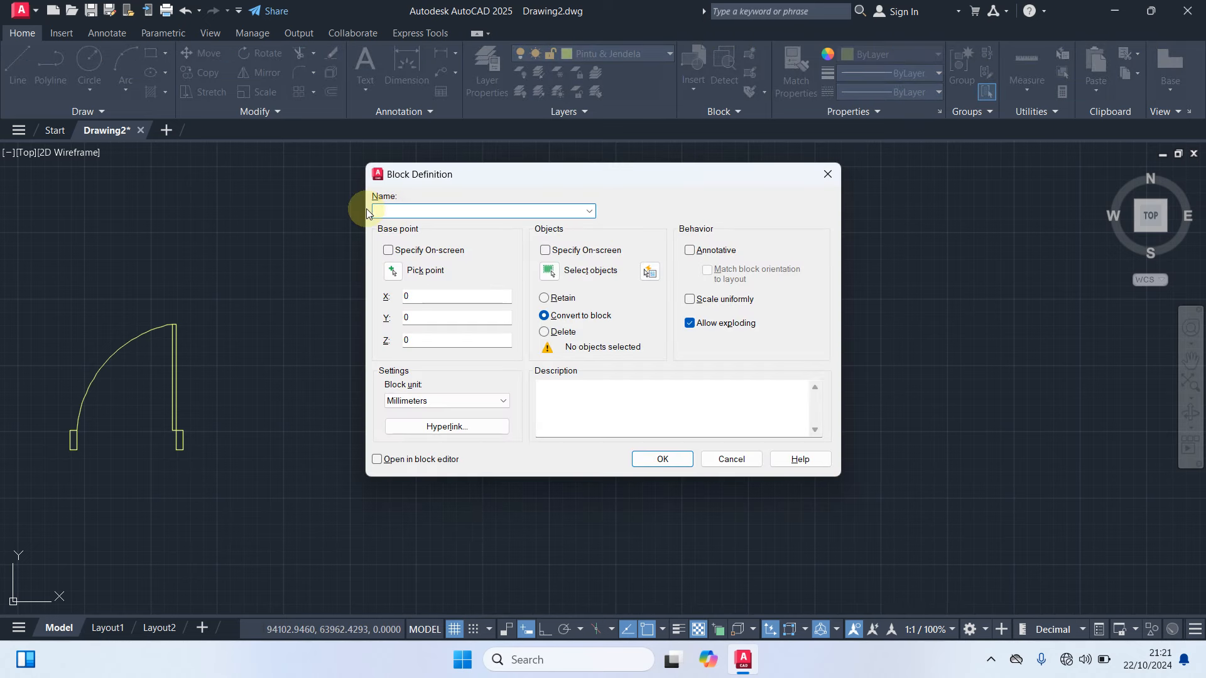
{"action": "type", "text": "Pintu 2"}
{"action": "left_click", "coordinate": [393, 272]}
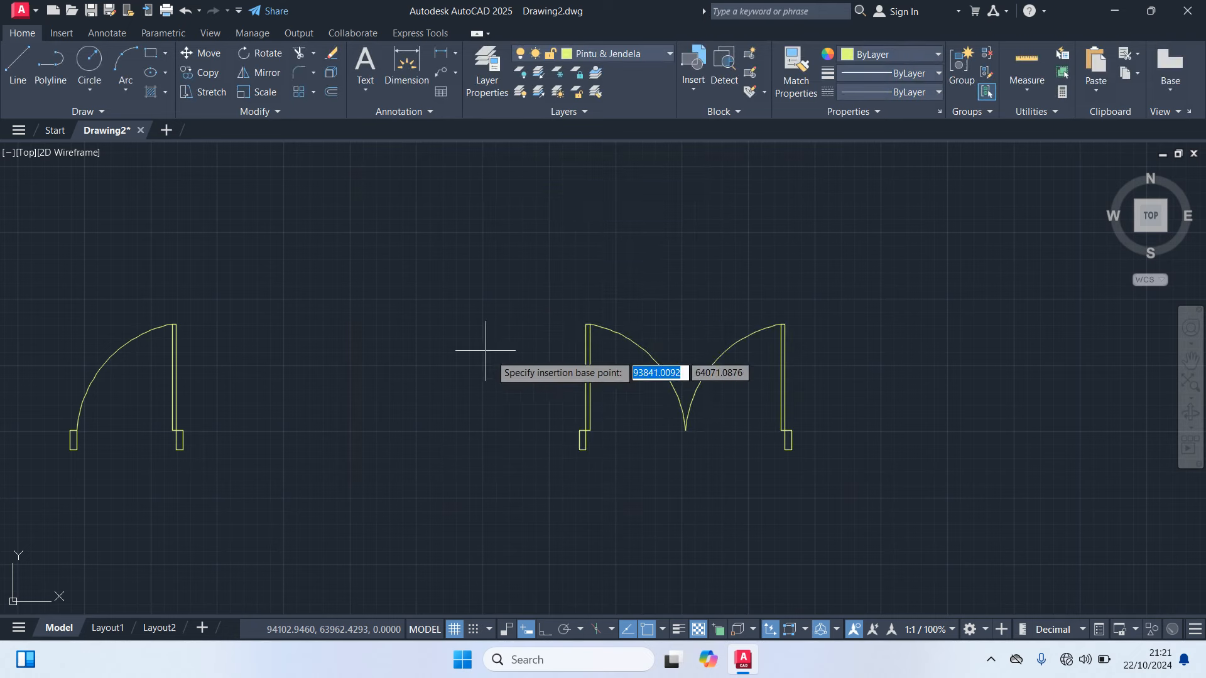
{"action": "left_click", "coordinate": [803, 441]}
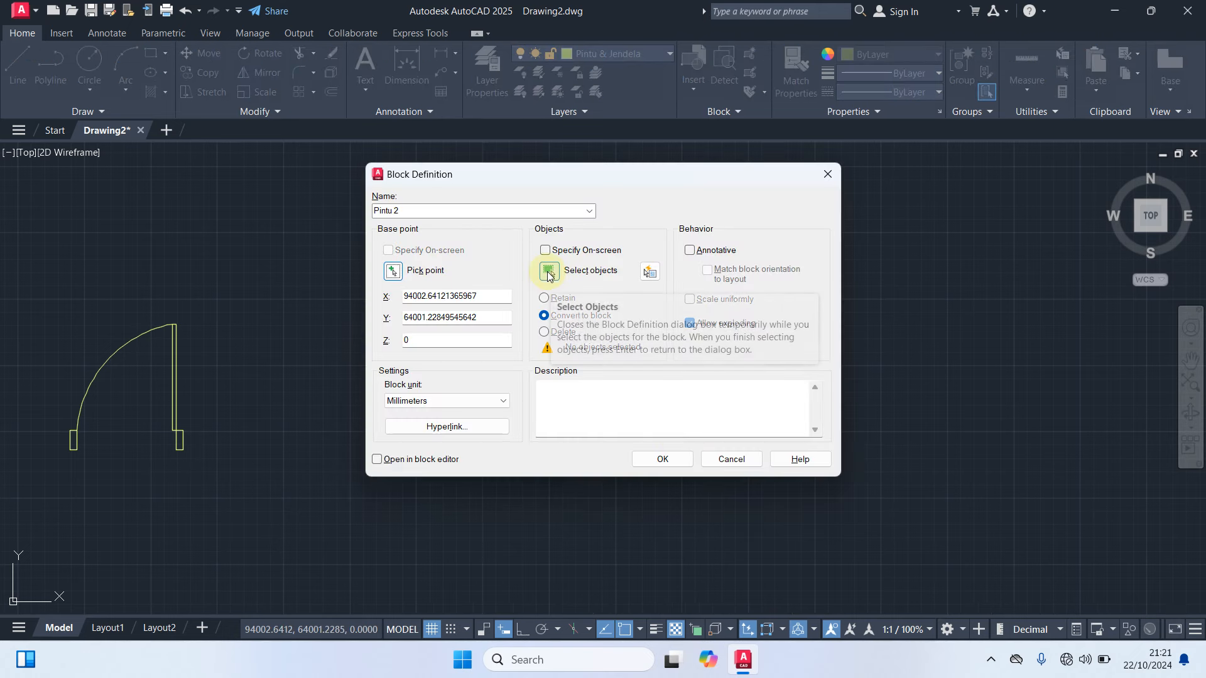
{"action": "left_click", "coordinate": [548, 272]}
{"action": "left_click", "coordinate": [845, 507]}
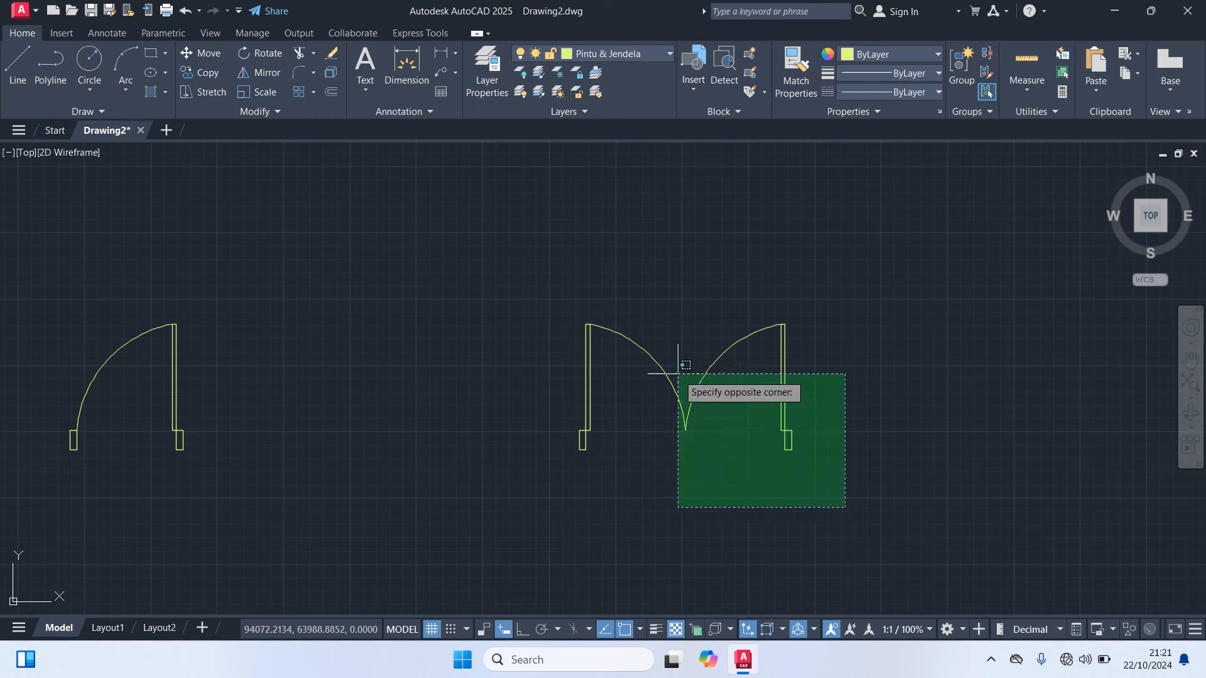
{"action": "left_click", "coordinate": [421, 255]}
{"action": "key", "text": "Return"}
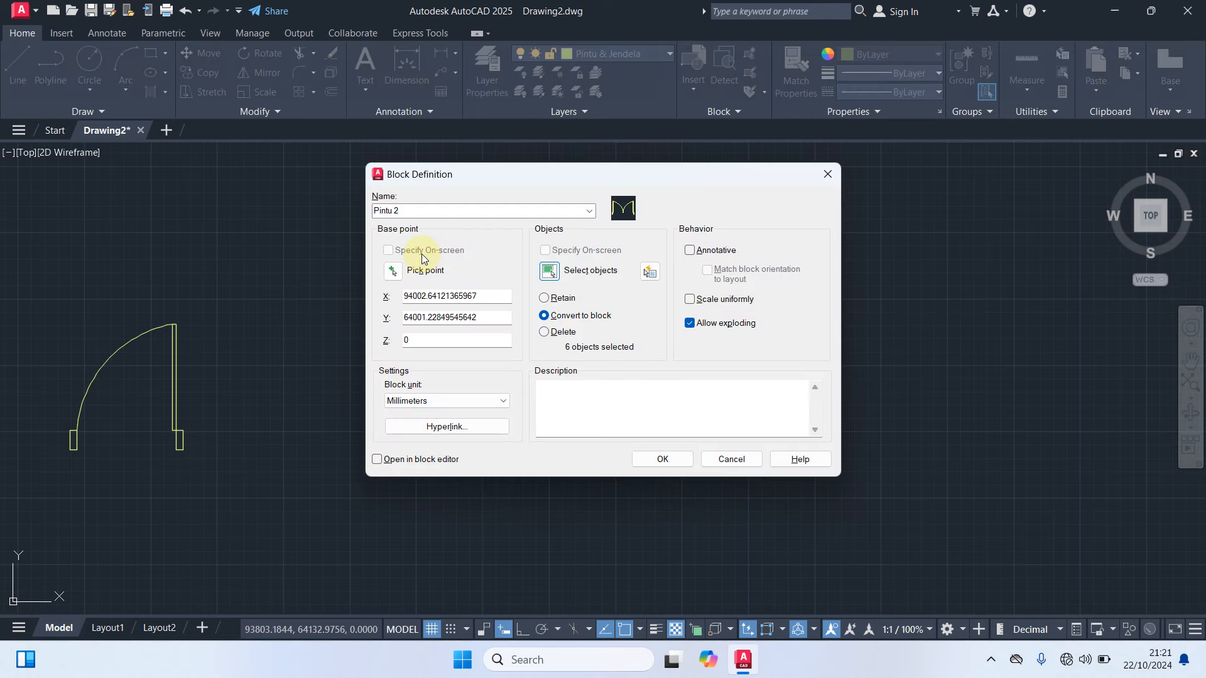
{"action": "left_click", "coordinate": [675, 465]}
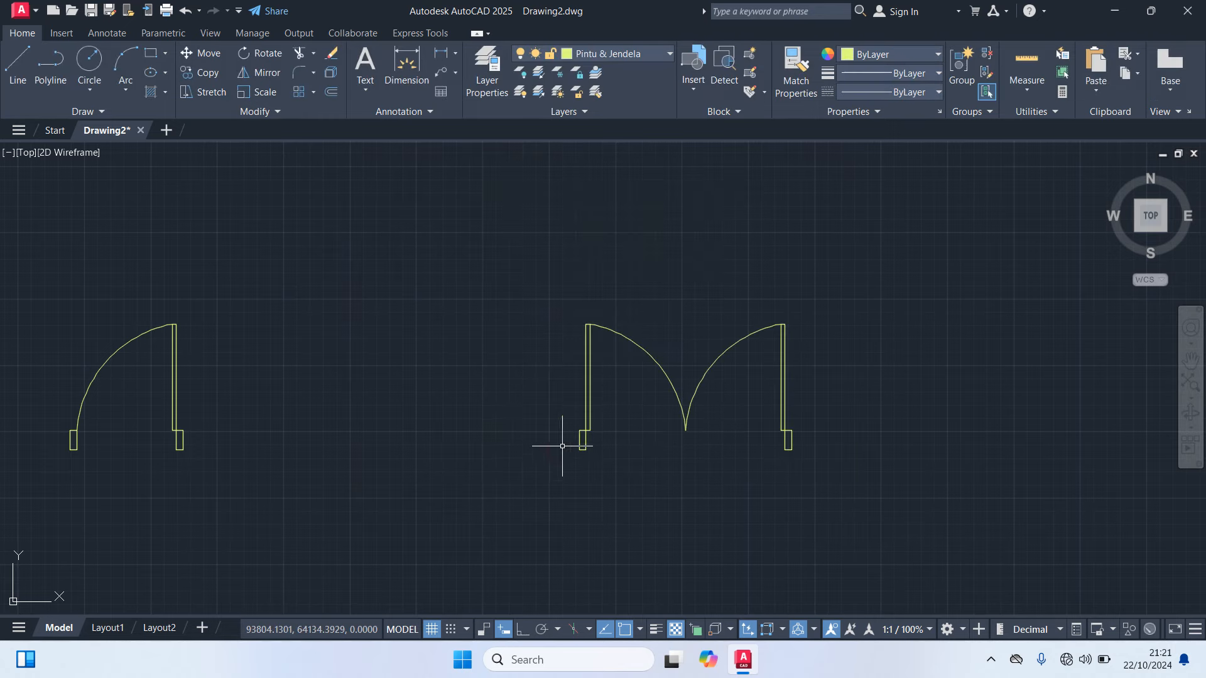
Mirror the single door block about a vertical line along its right jamb's outer edge, keeping the source block
{"action": "scroll", "coordinate": [450, 417], "scroll_direction": "down", "scroll_amount": 2}
{"action": "middle_click_drag", "start_coordinate": [450, 417], "coordinate": [702, 428]}
{"action": "scroll", "coordinate": [578, 430], "scroll_direction": "up", "scroll_amount": 2}
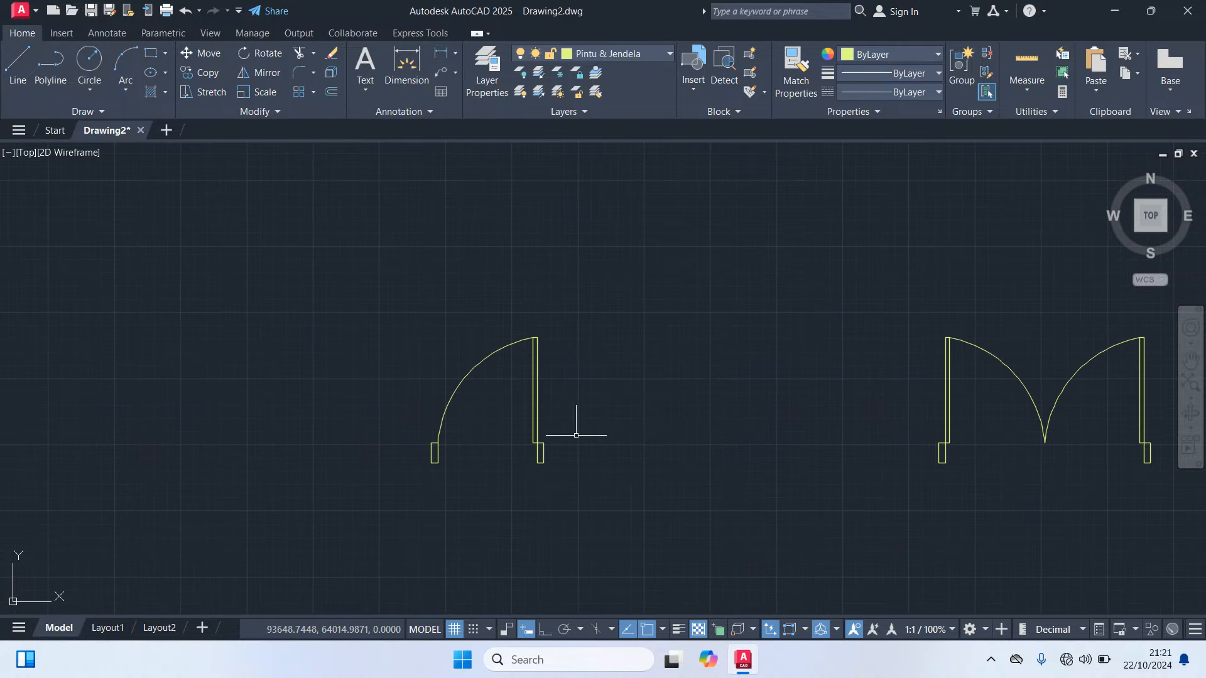
{"action": "left_click", "coordinate": [584, 496]}
{"action": "left_click", "coordinate": [333, 292]}
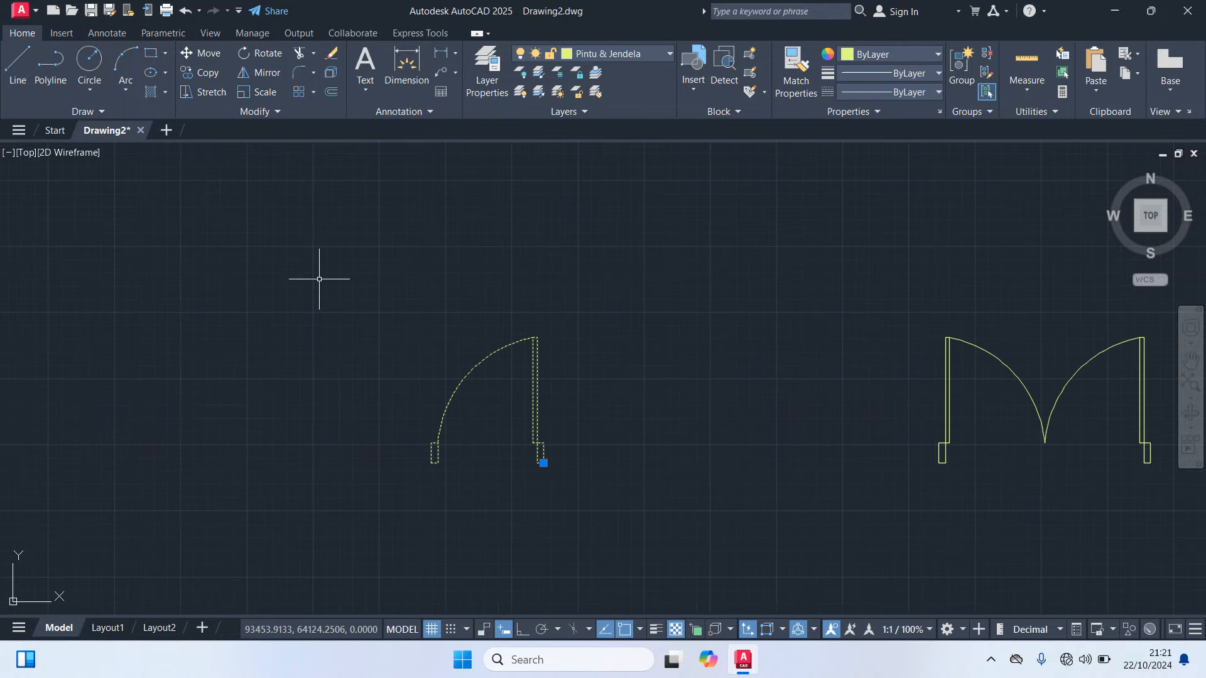
{"action": "key", "text": "Return"}
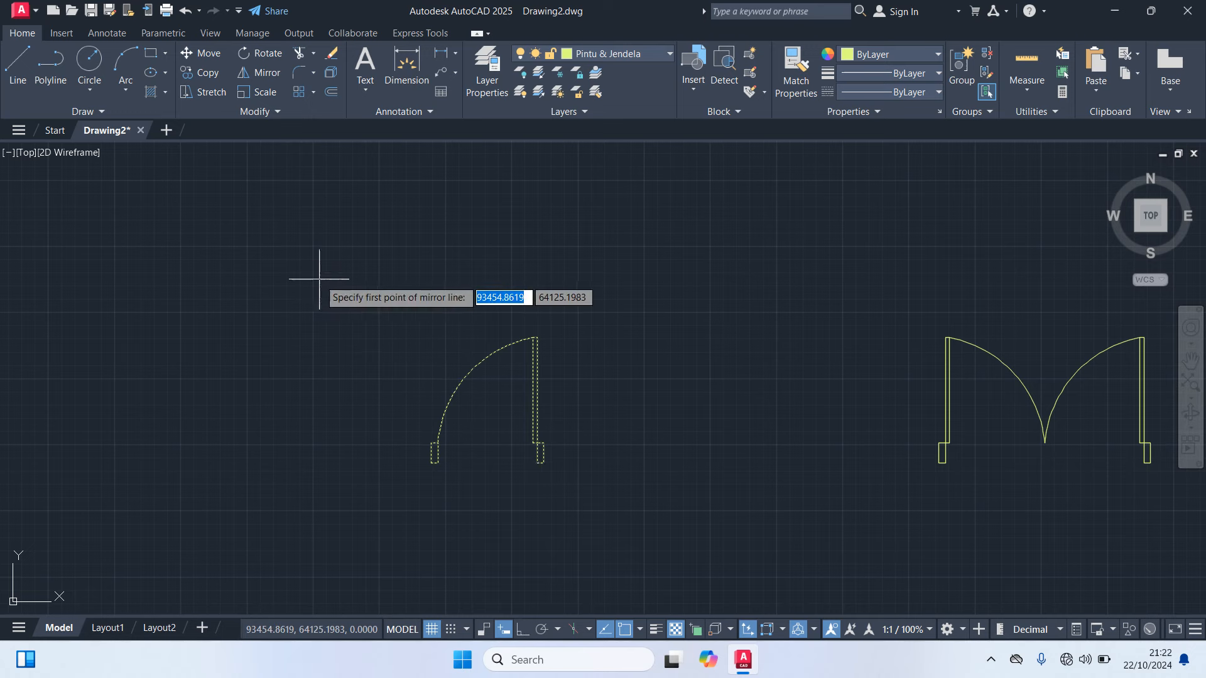
{"action": "left_click", "coordinate": [540, 453]}
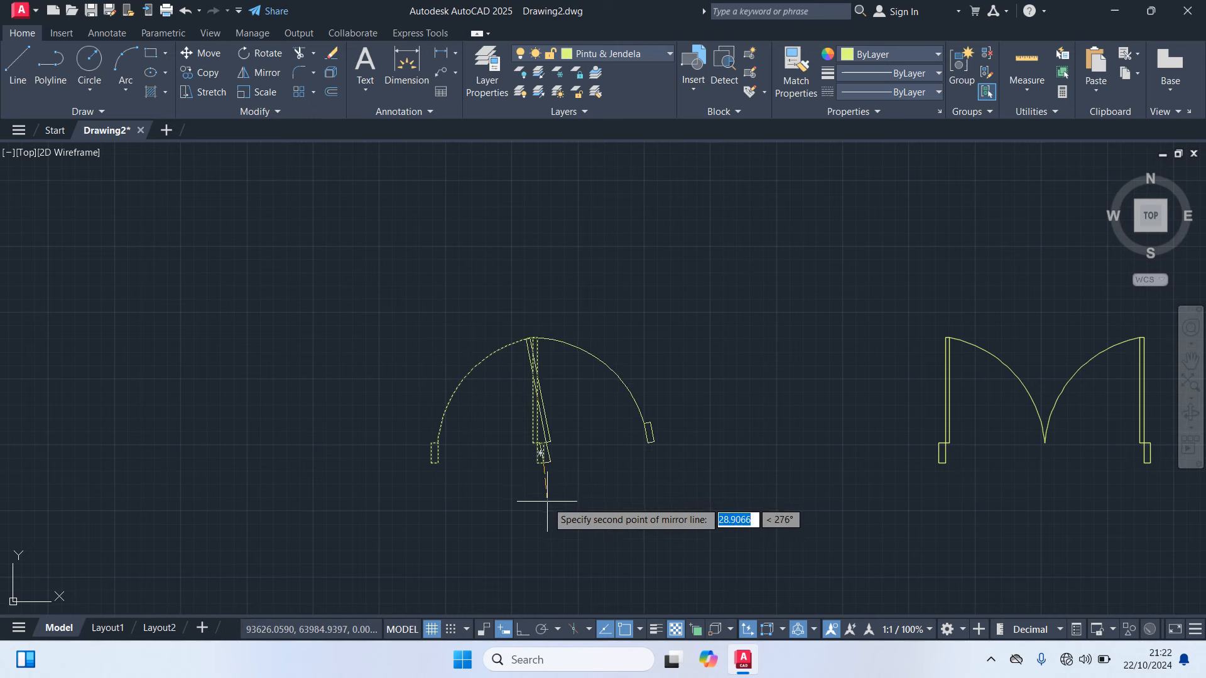
{"action": "left_click", "coordinate": [544, 542]}
{"action": "left_click", "coordinate": [580, 600]}
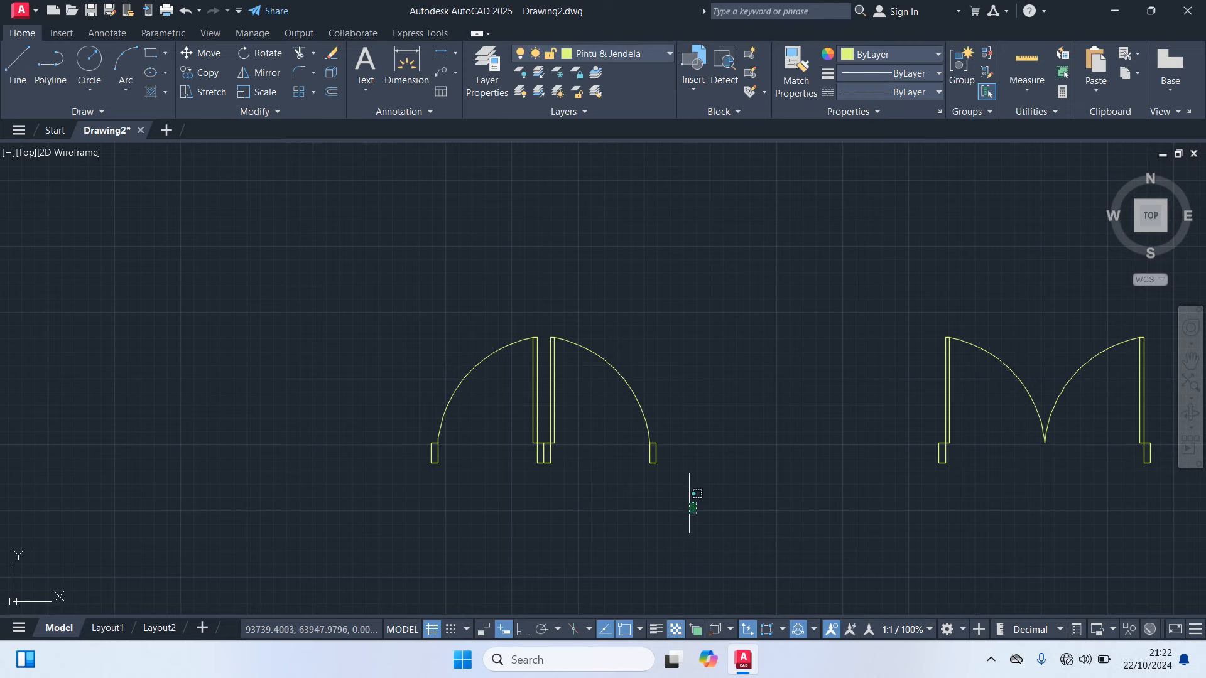
Mirror both single door blocks downward about a horizontal line along the bottom edges of their jambs, keeping the source blocks
{"action": "left_click", "coordinate": [696, 514]}
{"action": "left_click", "coordinate": [330, 270]}
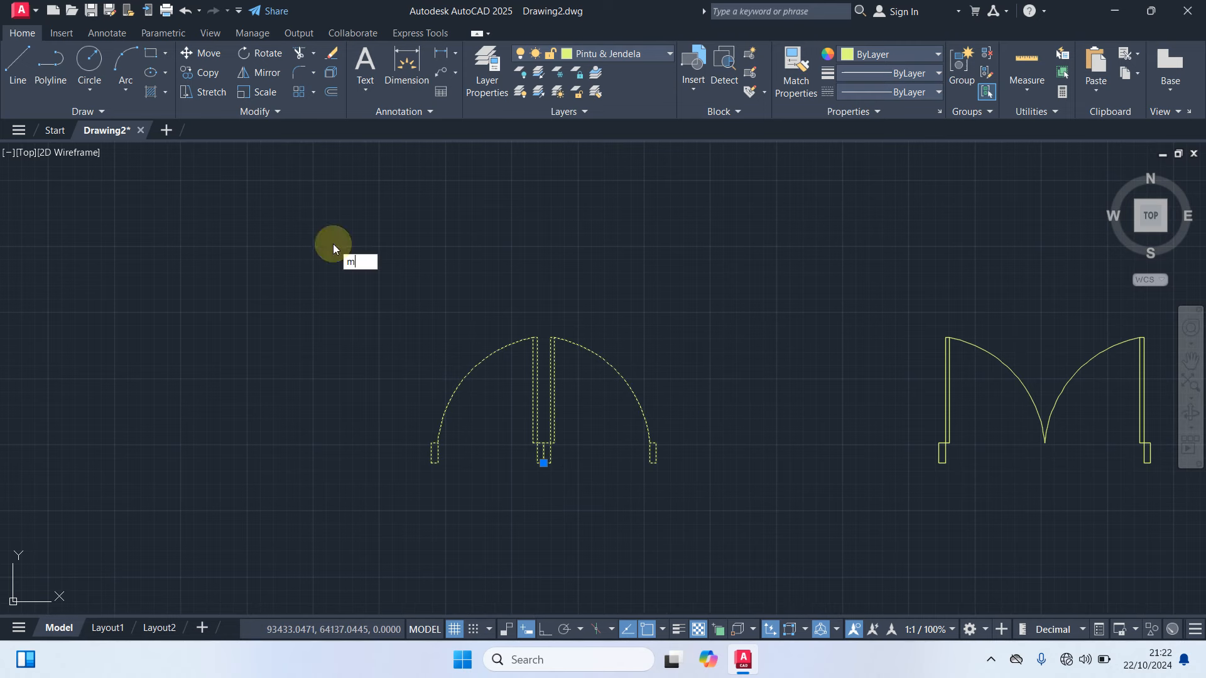
{"action": "type", "text": "mi"}
{"action": "key", "text": "Return"}
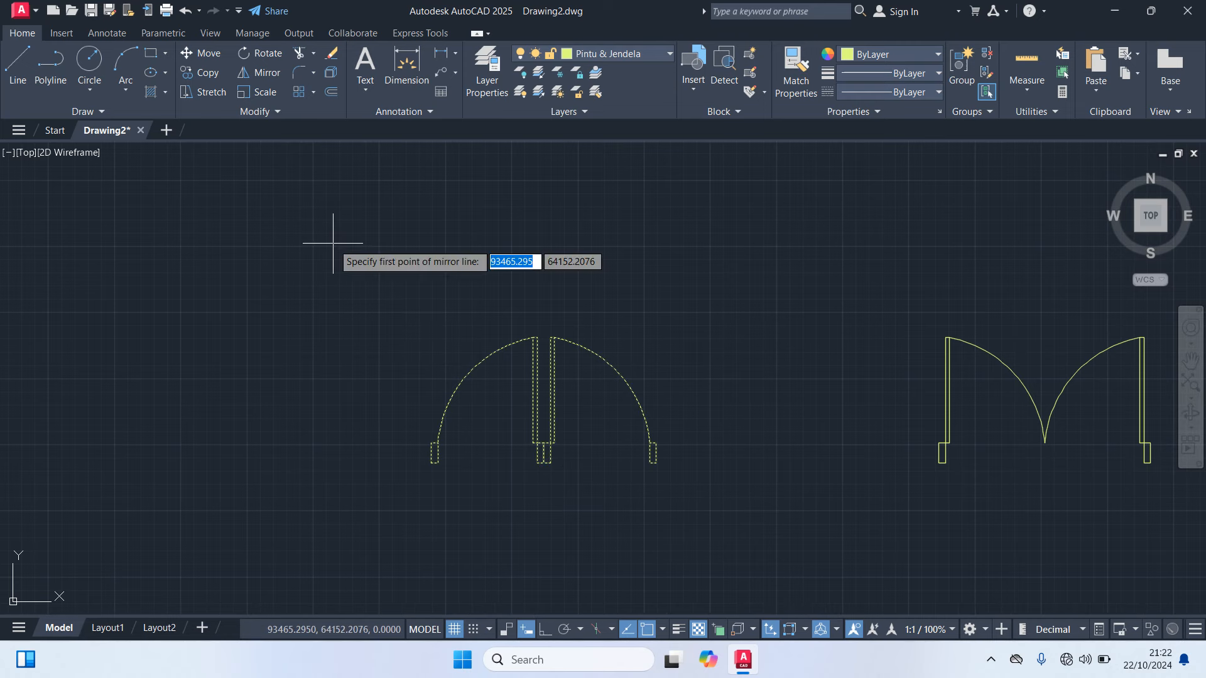
{"action": "scroll", "coordinate": [557, 519], "scroll_direction": "up", "scroll_amount": 4}
{"action": "left_click", "coordinate": [543, 463]}
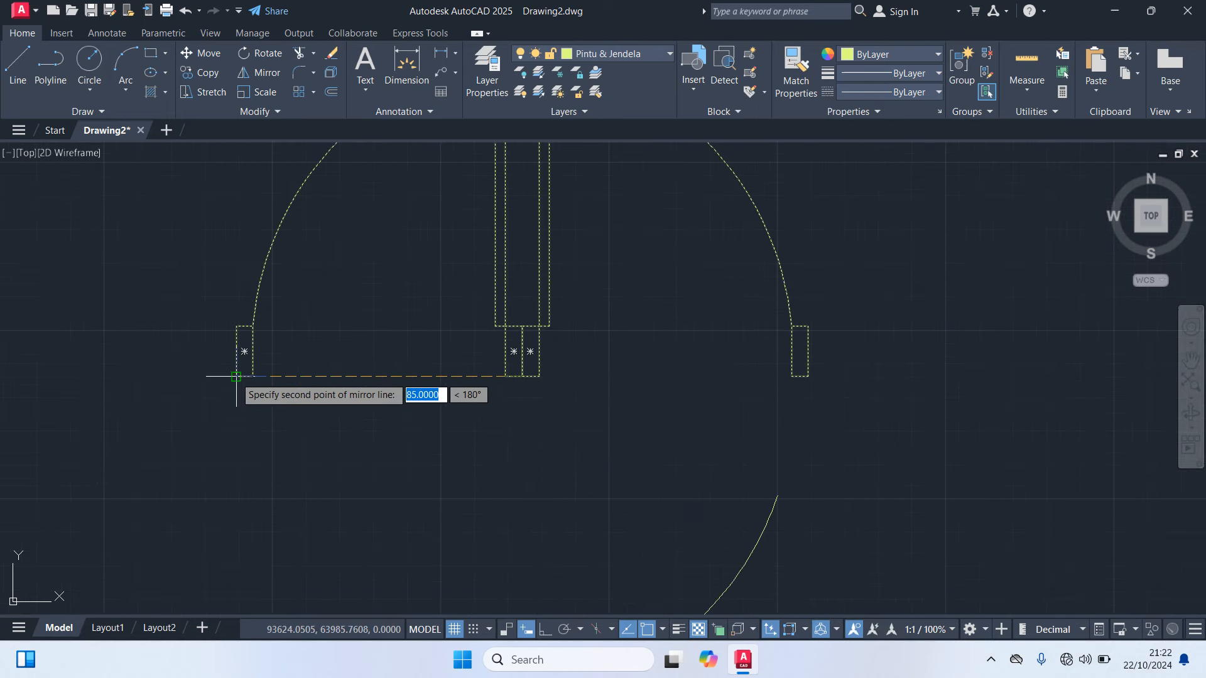
{"action": "left_click", "coordinate": [114, 374]}
{"action": "left_click", "coordinate": [151, 429]}
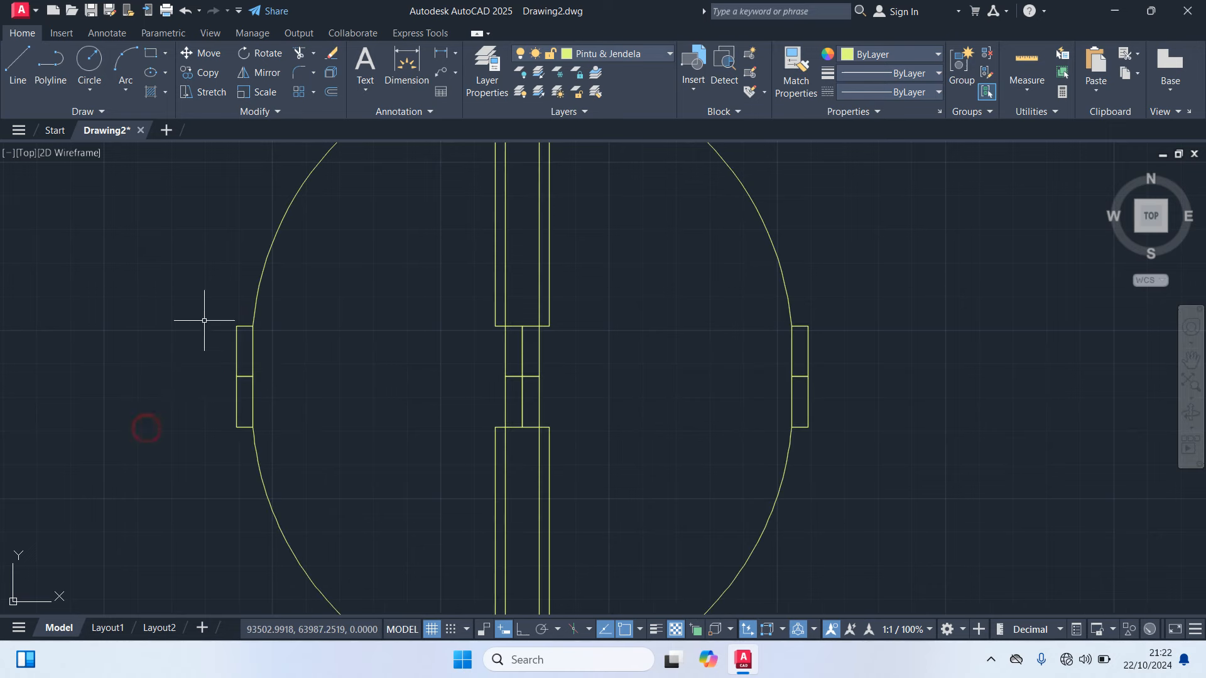
{"action": "scroll", "coordinate": [283, 300], "scroll_direction": "down", "scroll_amount": 4}
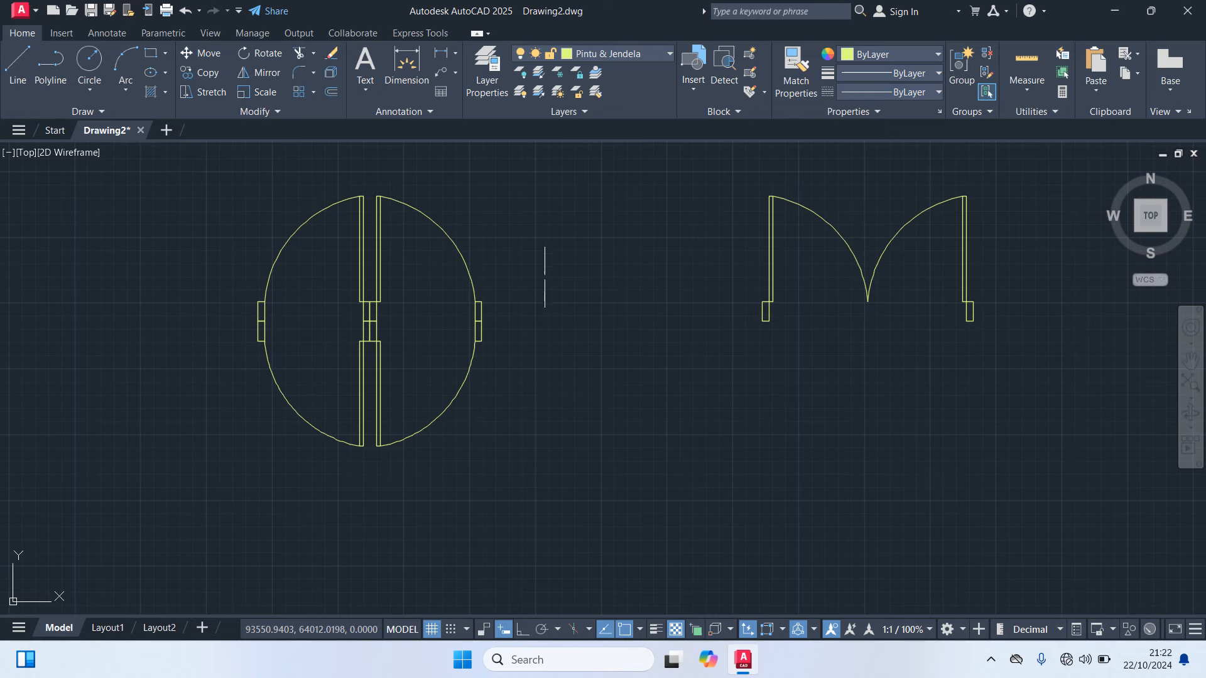
Copy the four single door blocks from their shared central jambs into the empty space up and to the right of the originals
{"action": "mouse_move", "coordinate": [545, 277]}
{"action": "middle_mouse_down"}
{"action": "mouse_move", "coordinate": [678, 312]}
{"action": "mouse_move", "coordinate": [899, 317]}
{"action": "middle_mouse_up"}
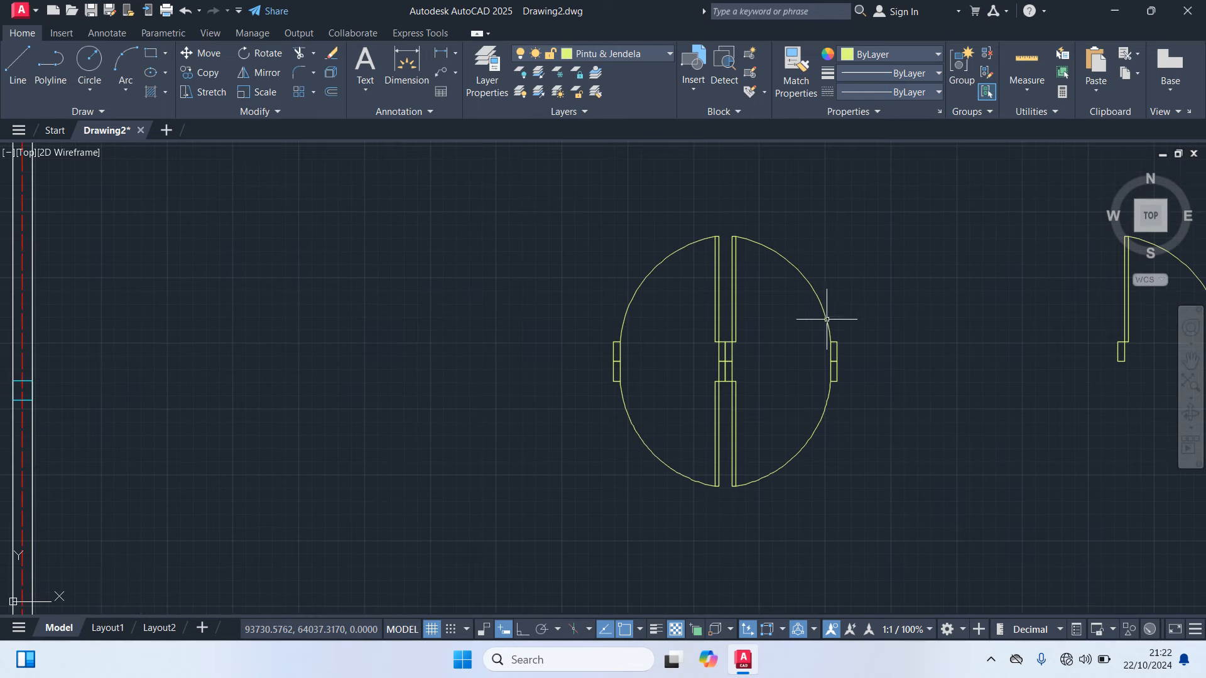
{"action": "left_click", "coordinate": [912, 460]}
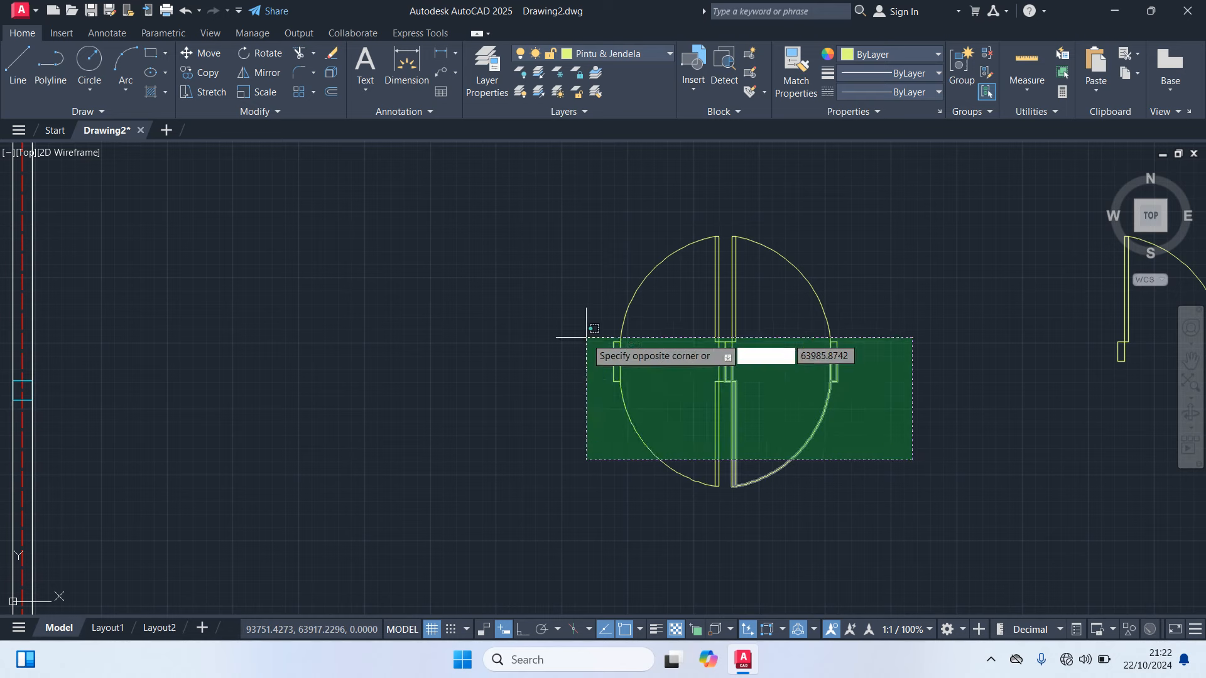
{"action": "left_click", "coordinate": [402, 208]}
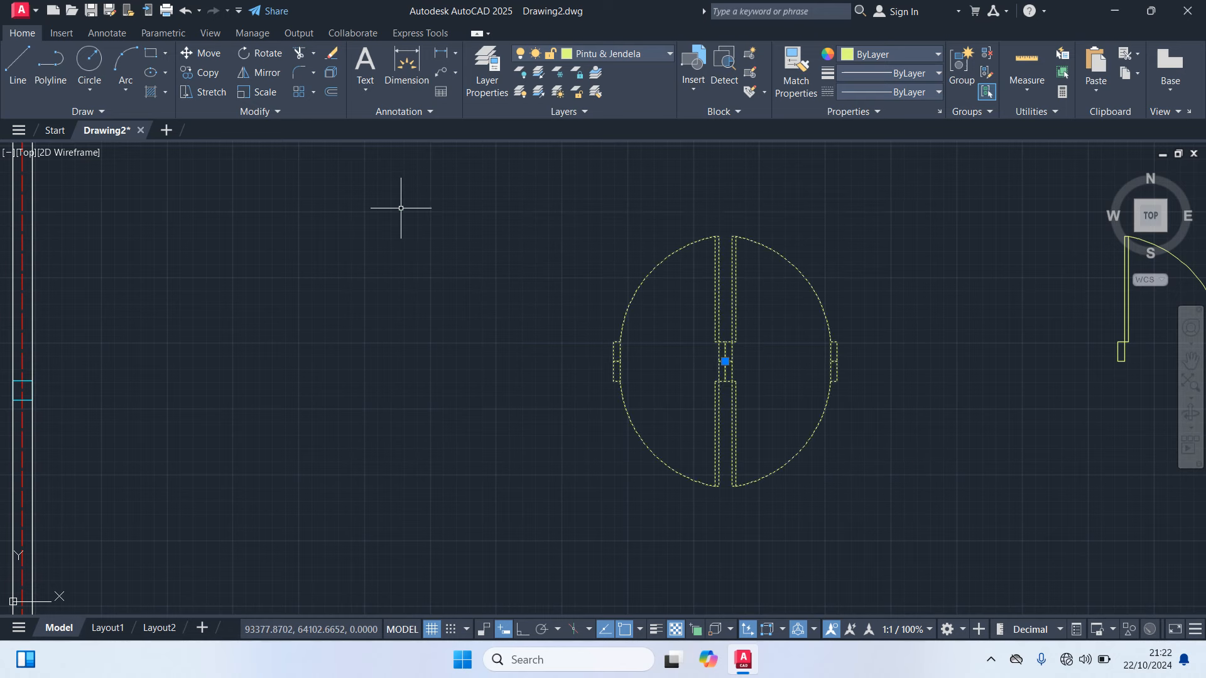
{"action": "type", "text": "co"}
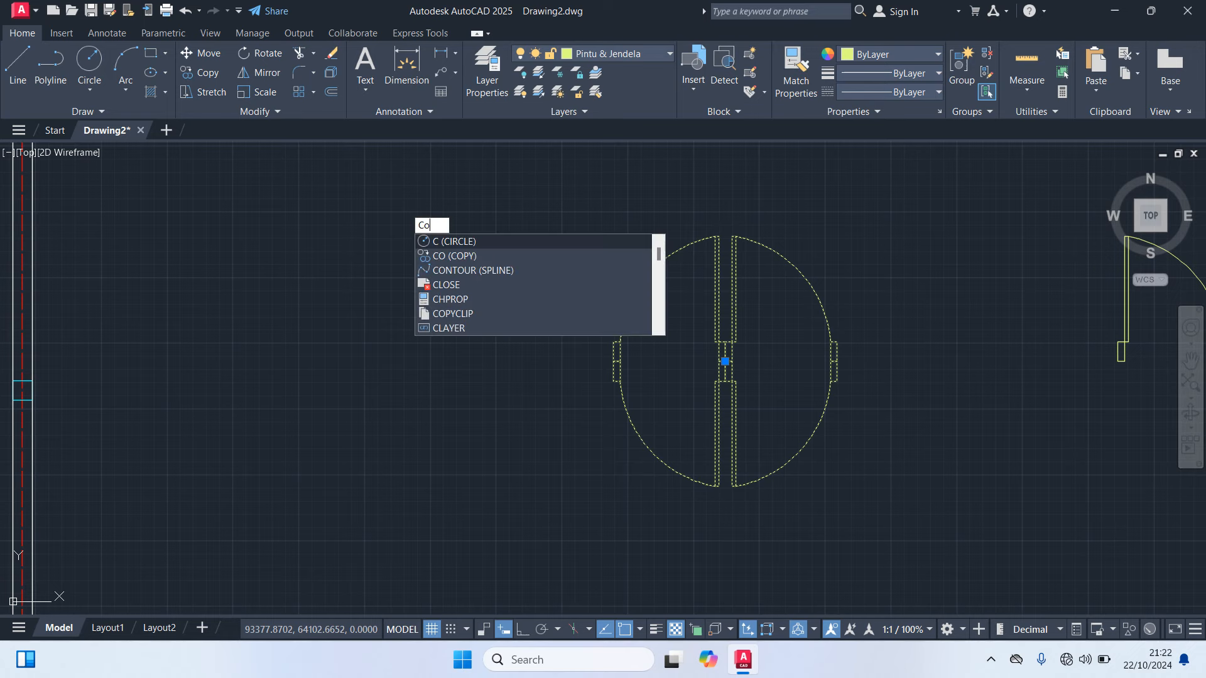
{"action": "key", "text": "Return"}
{"action": "scroll", "coordinate": [727, 370], "scroll_direction": "up", "scroll_amount": 2}
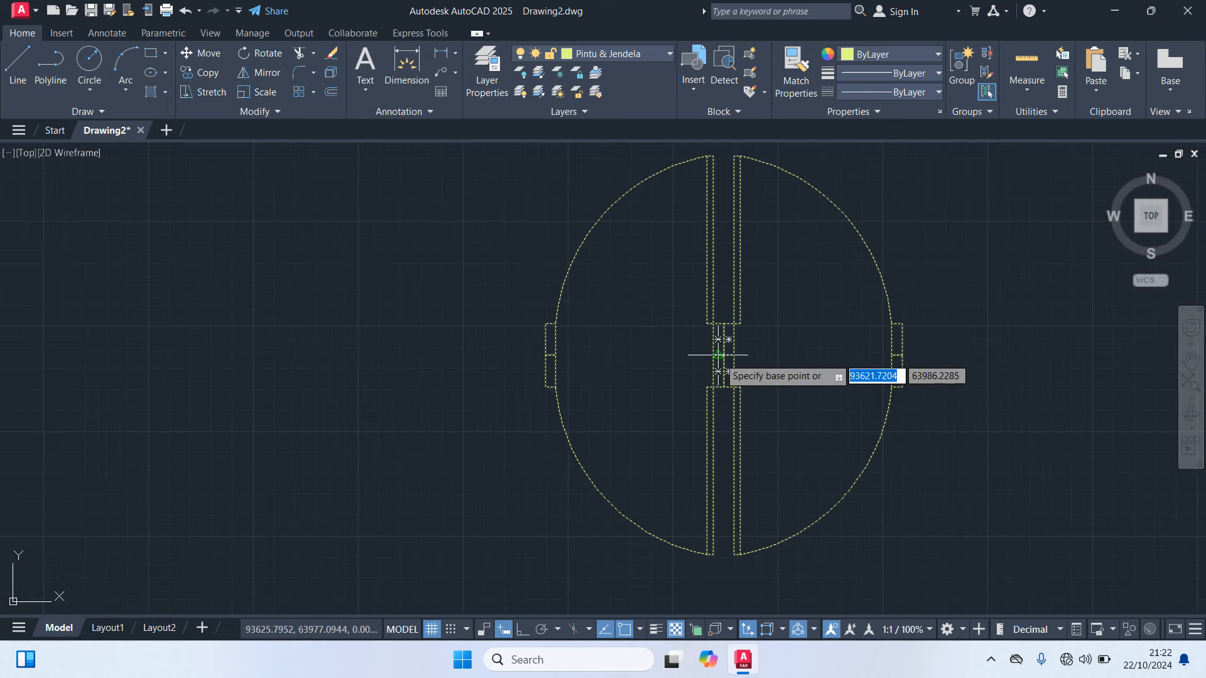
{"action": "left_click", "coordinate": [719, 355]}
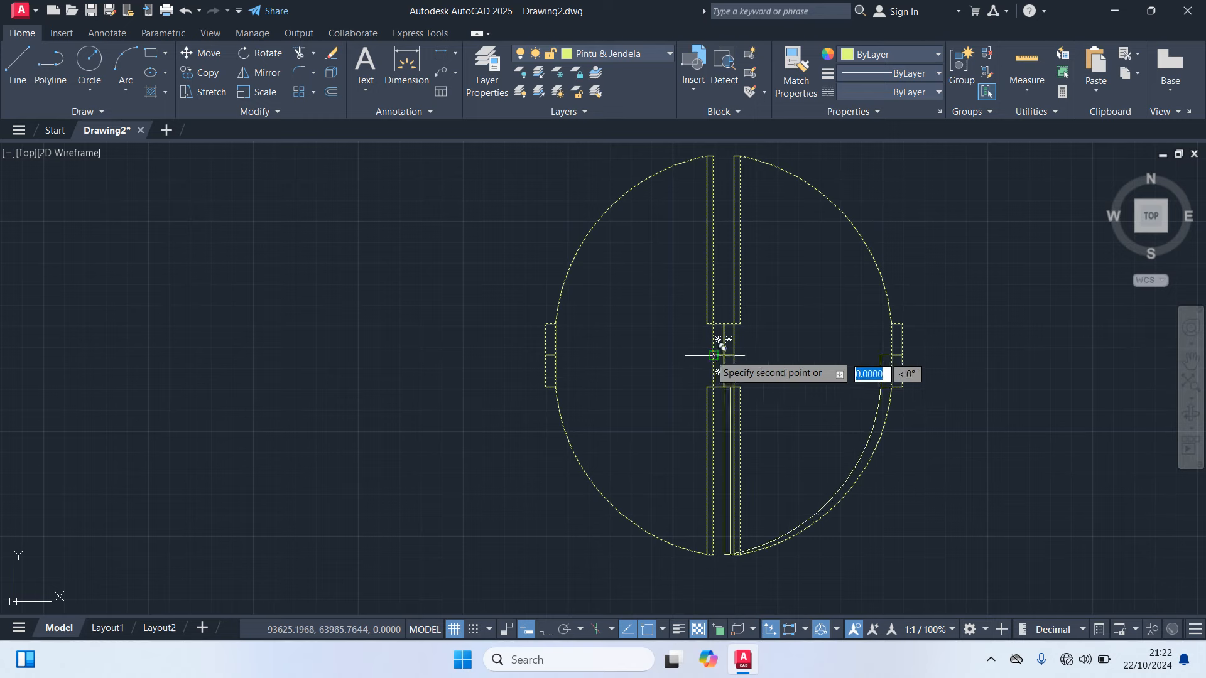
{"action": "scroll", "coordinate": [242, 344], "scroll_direction": "down", "scroll_amount": 5}
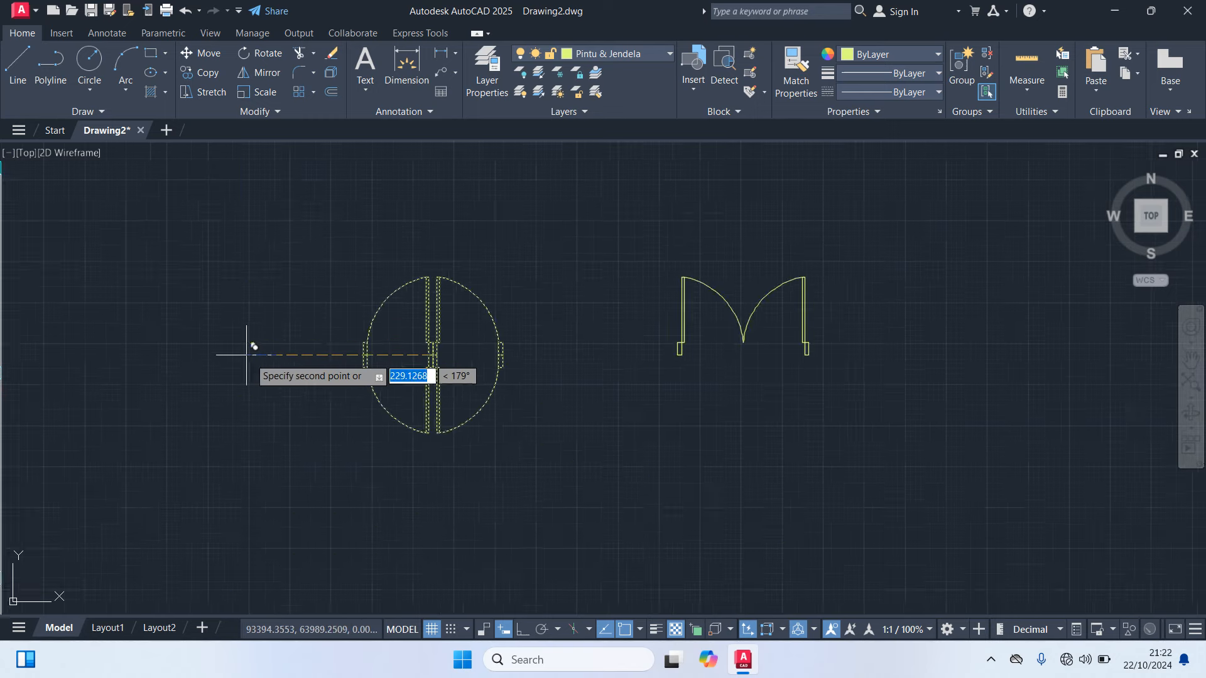
{"action": "middle_click_drag", "start_coordinate": [405, 268], "coordinate": [347, 412]}
{"action": "scroll", "coordinate": [349, 398], "scroll_direction": "up", "scroll_amount": 4}
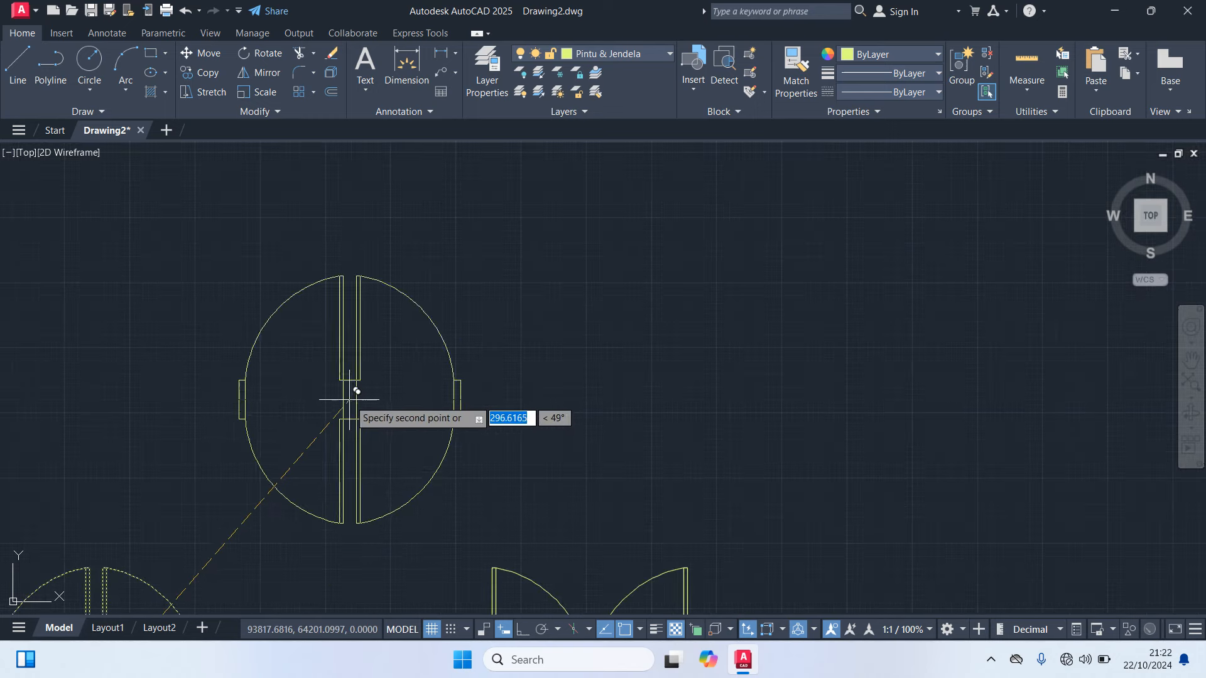
{"action": "left_click", "coordinate": [347, 370]}
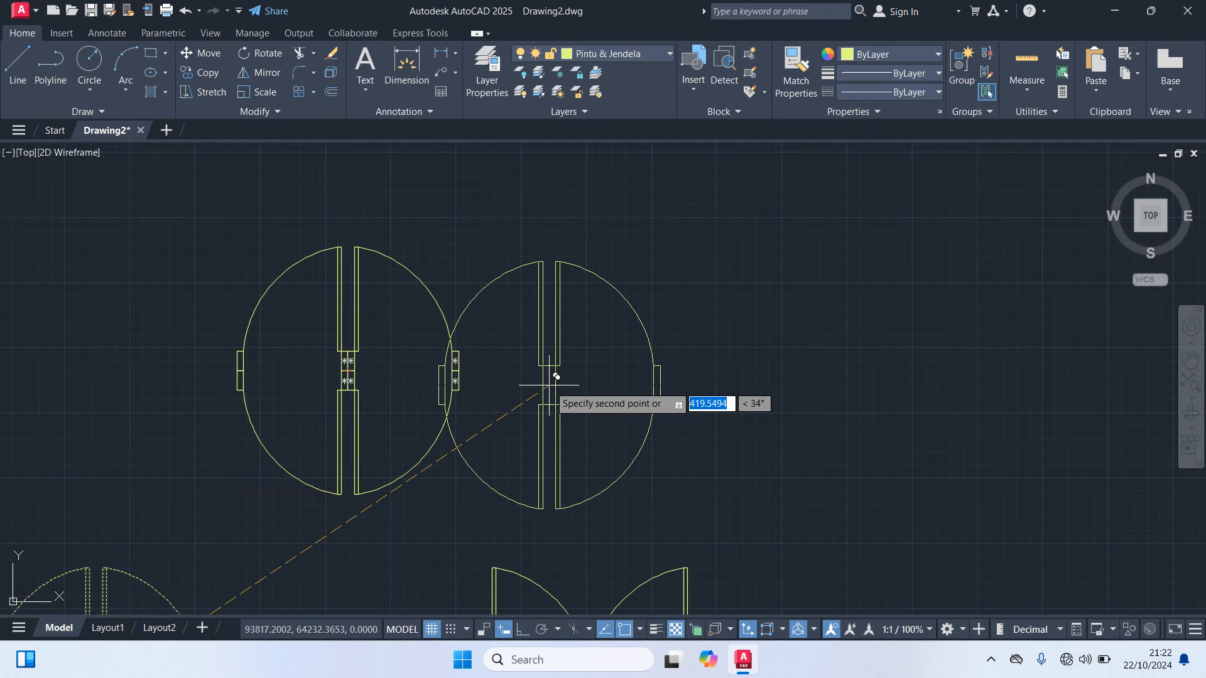
{"action": "right_click", "coordinate": [549, 386]}
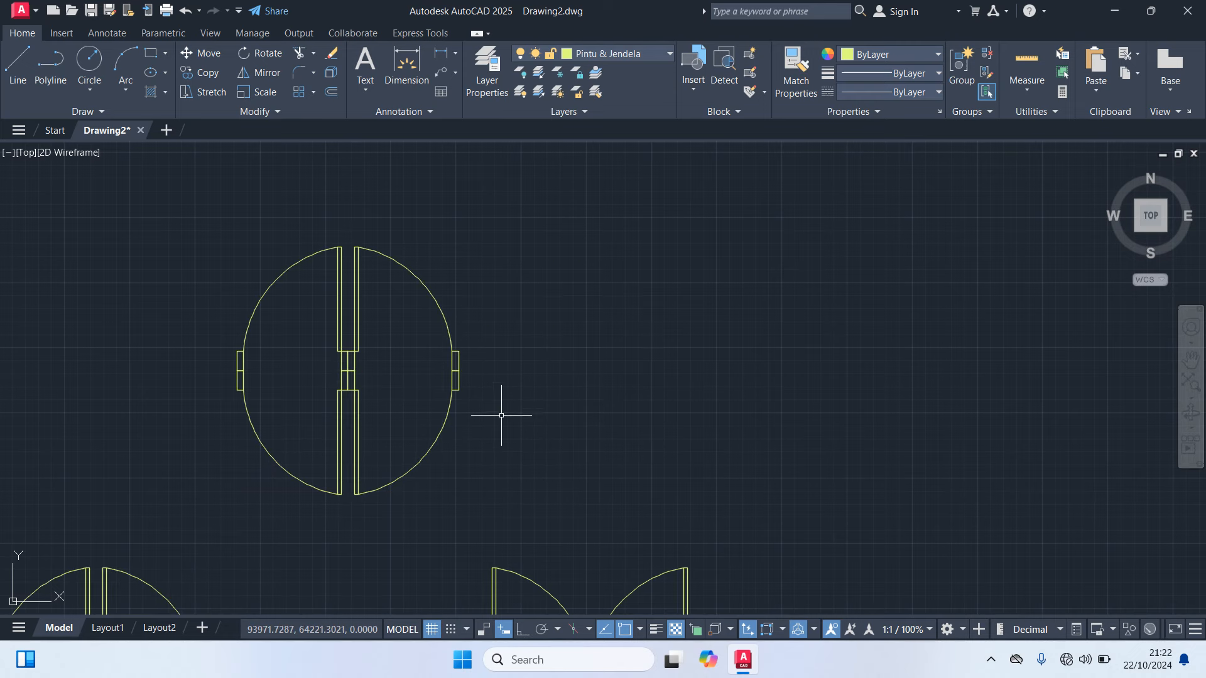
Rotate the copied set of four single door blocks 90 degrees about the point where their central jambs meet
{"action": "left_click", "coordinate": [538, 486]}
{"action": "left_click", "coordinate": [153, 169]}
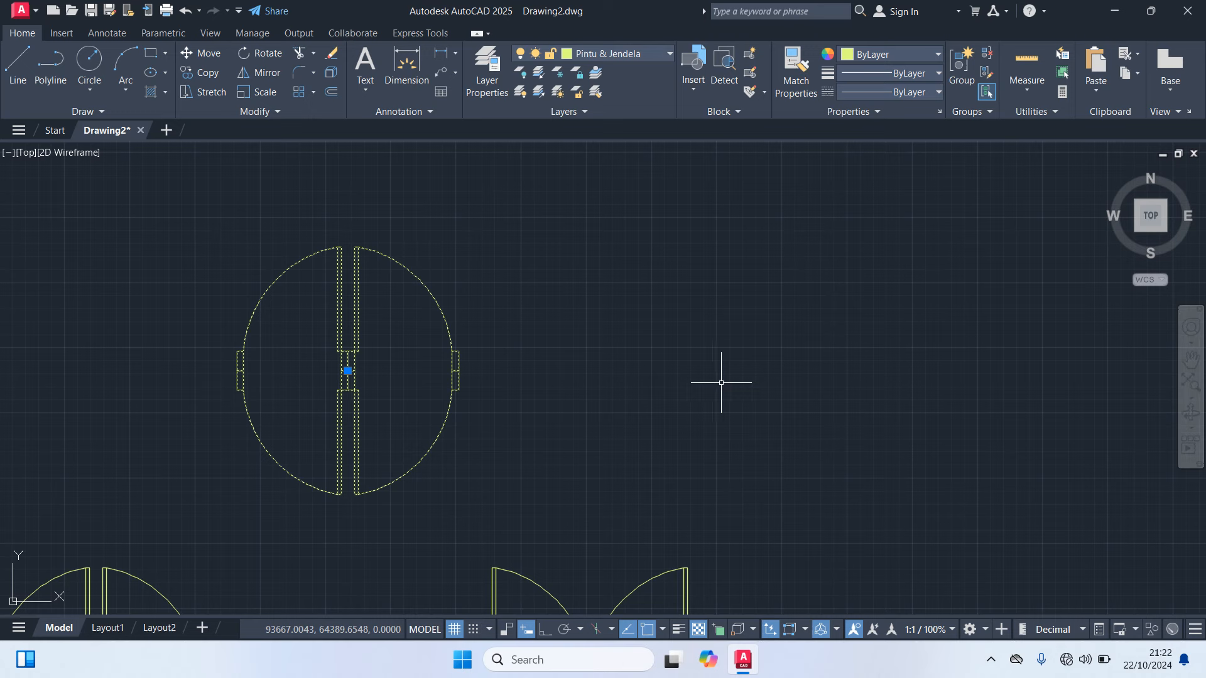
{"action": "type", "text": "ro"}
{"action": "key", "text": "Return"}
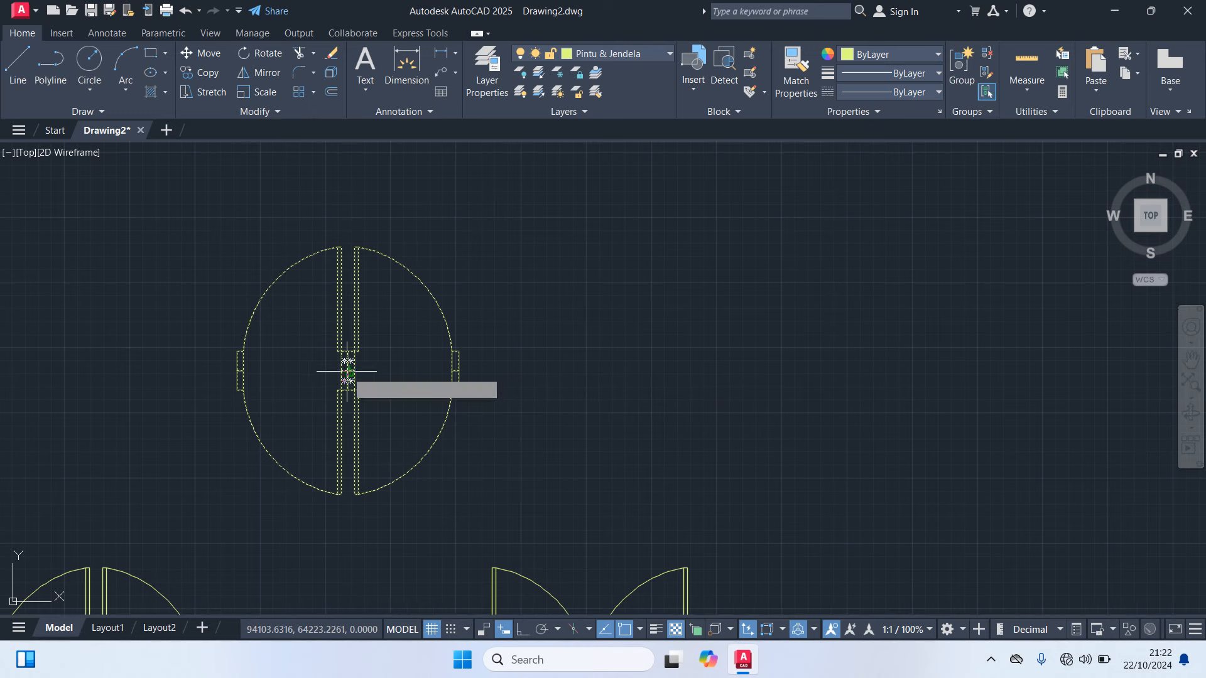
{"action": "scroll", "coordinate": [347, 372], "scroll_direction": "up", "scroll_amount": 5}
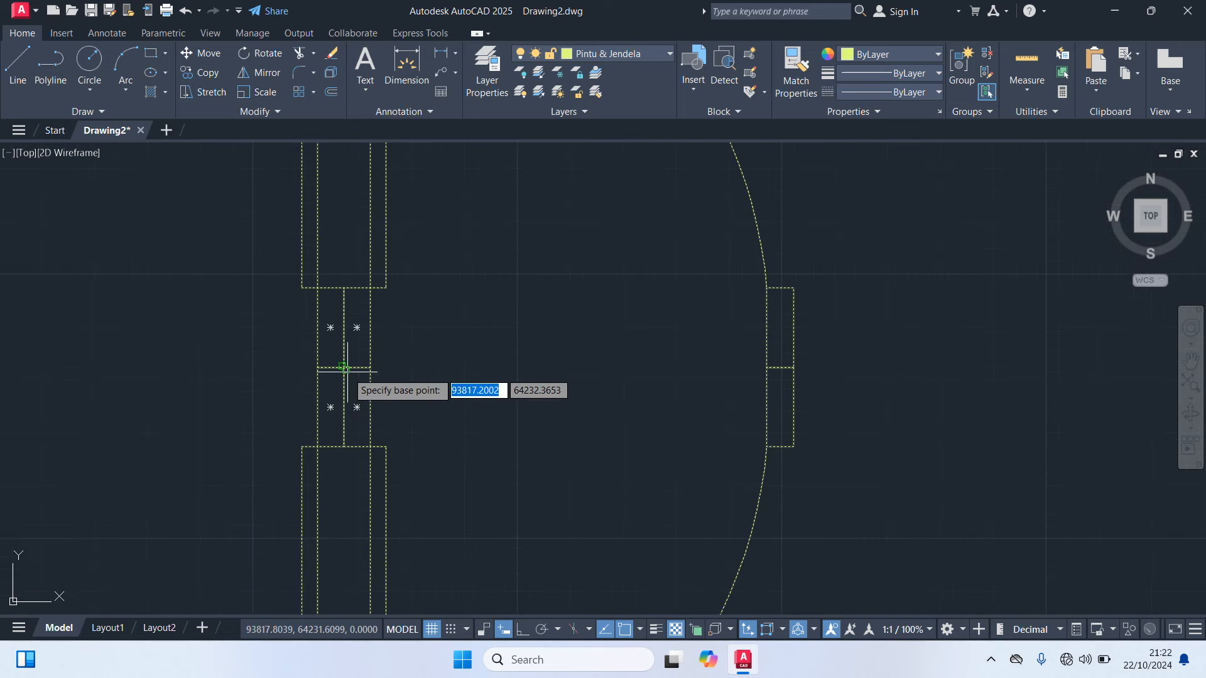
{"action": "left_click", "coordinate": [344, 368]}
{"action": "scroll", "coordinate": [343, 483], "scroll_direction": "down", "scroll_amount": 6}
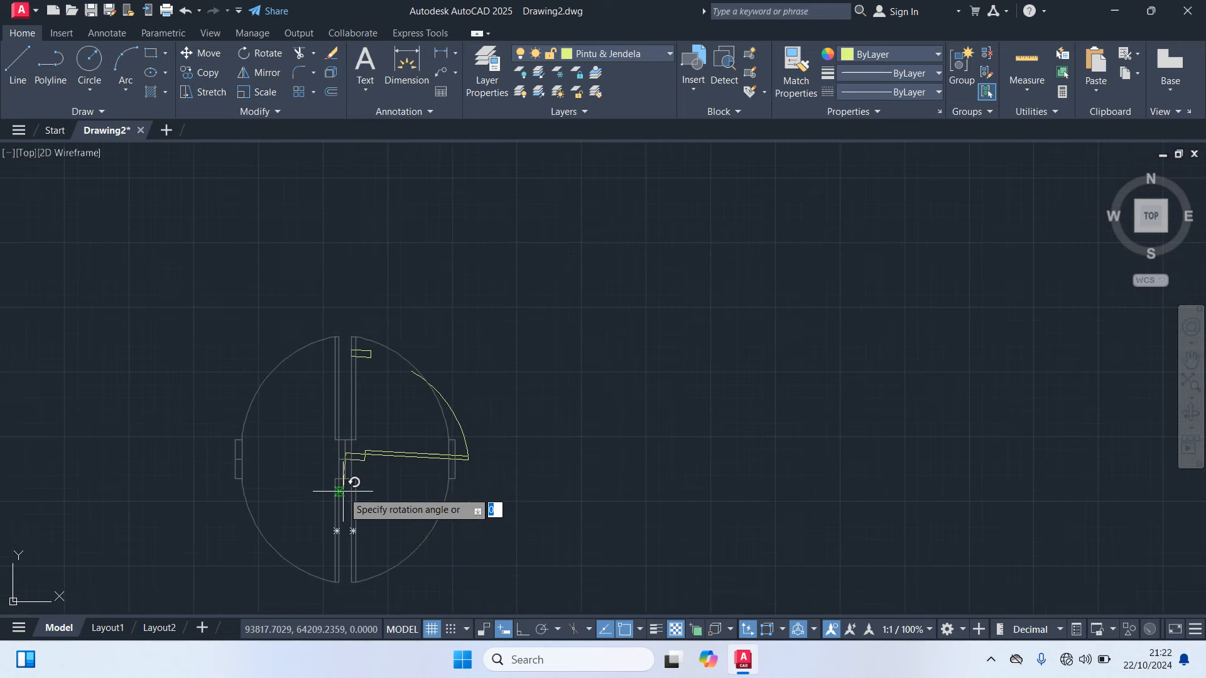
{"action": "type", "text": "90"}
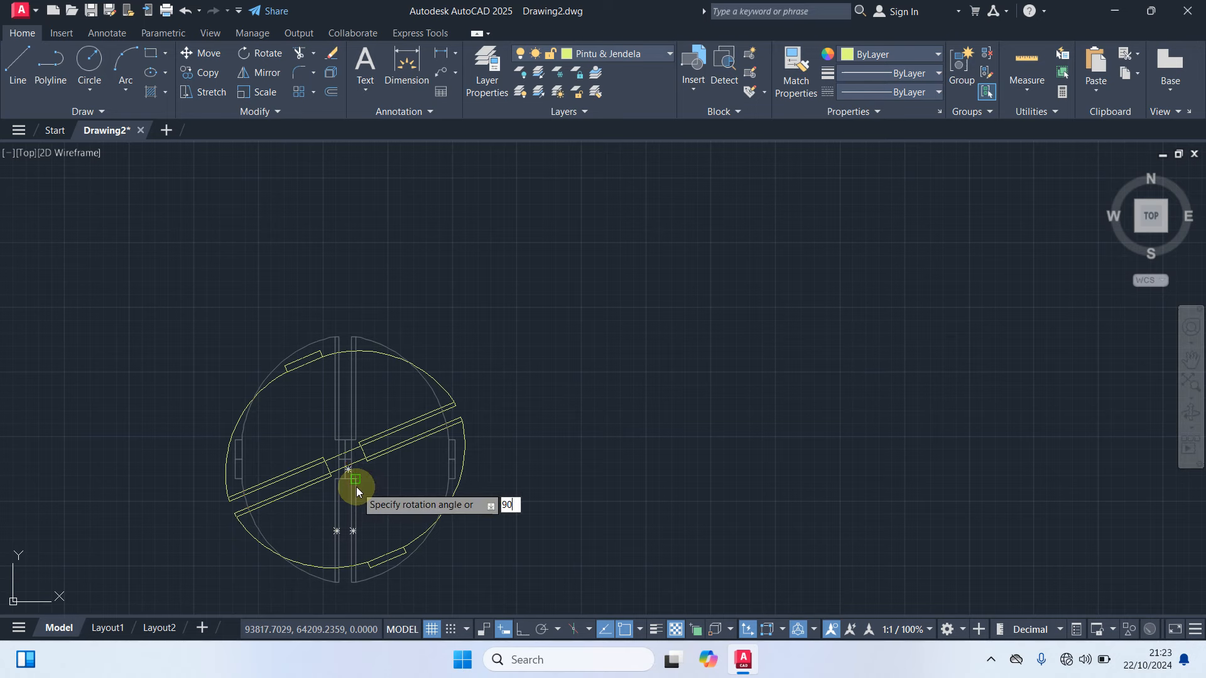
{"action": "key", "text": "Return"}
Move the rotated door set by its center to the empty space just below and between the original set and the double door
{"action": "scroll", "coordinate": [499, 416], "scroll_direction": "down", "scroll_amount": 4}
{"action": "middle_click_drag", "start_coordinate": [499, 417], "coordinate": [516, 364]}
{"action": "middle_click_drag", "start_coordinate": [554, 444], "coordinate": [547, 350]}
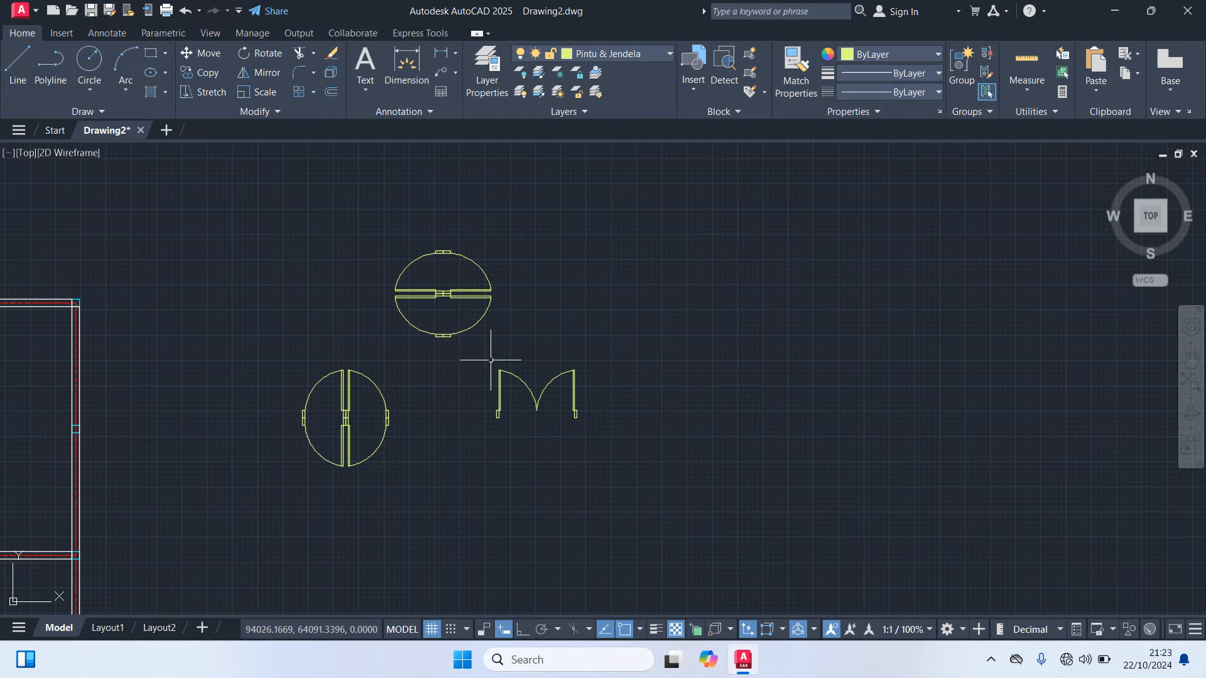
{"action": "left_click", "coordinate": [506, 346]}
{"action": "left_click", "coordinate": [350, 174]}
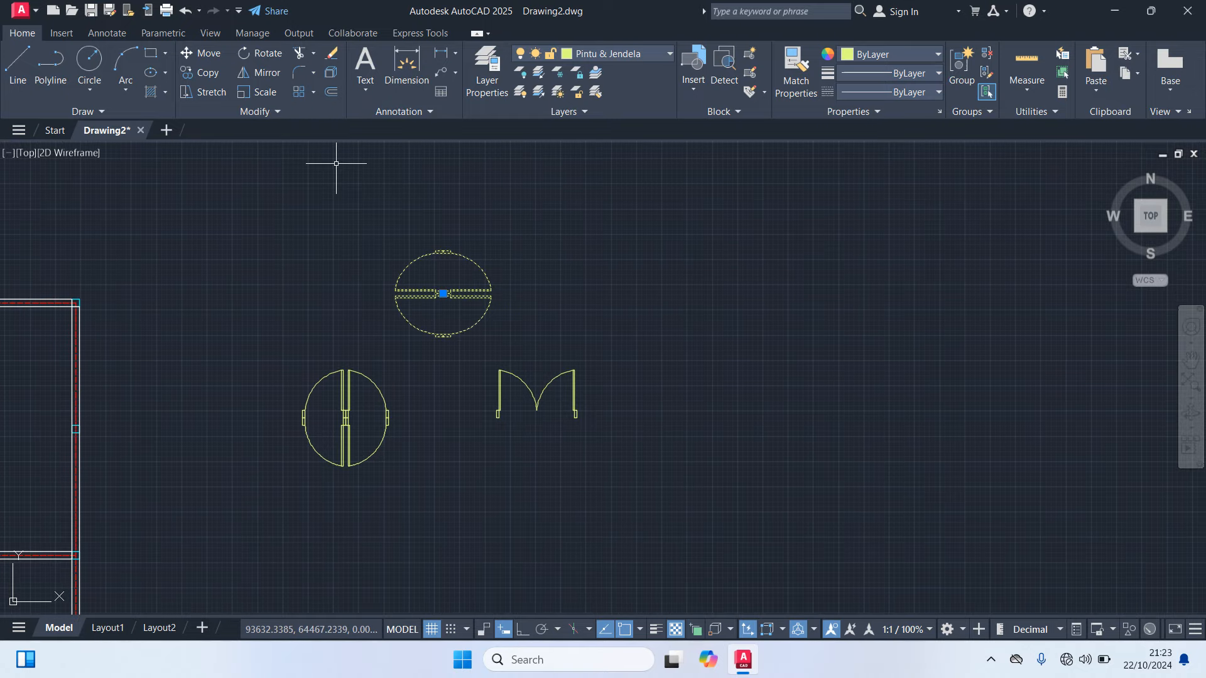
{"action": "type", "text": "m"}
{"action": "key", "text": "Return"}
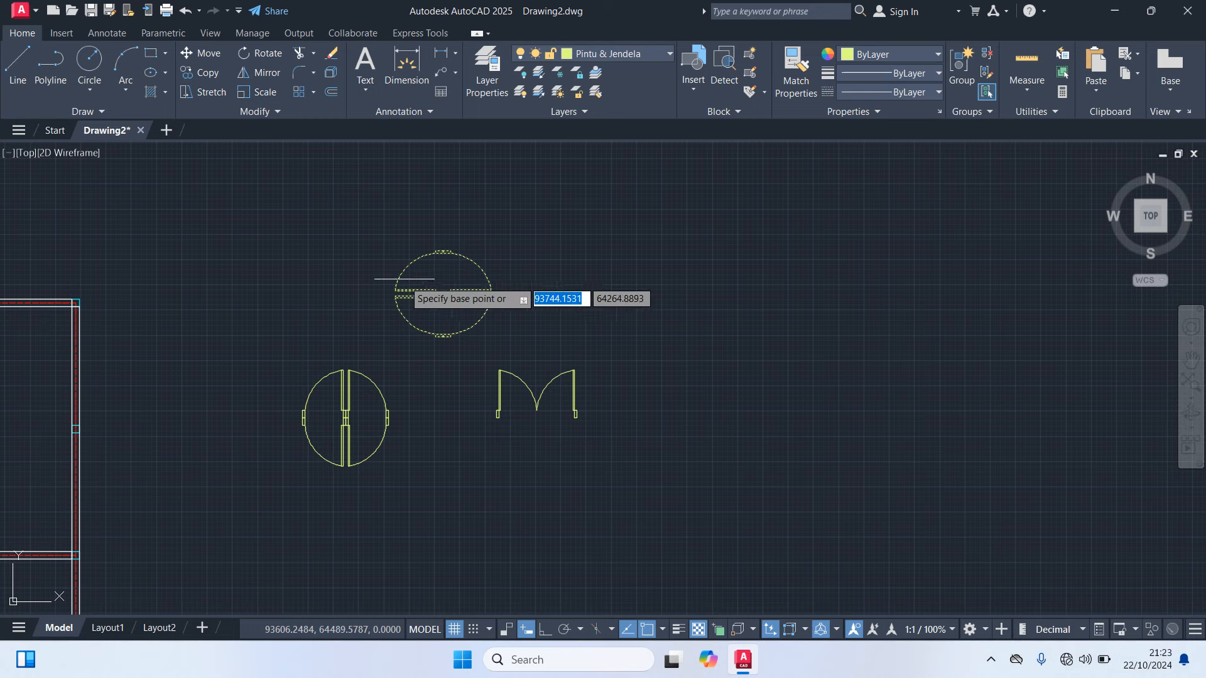
{"action": "left_click", "coordinate": [445, 293]}
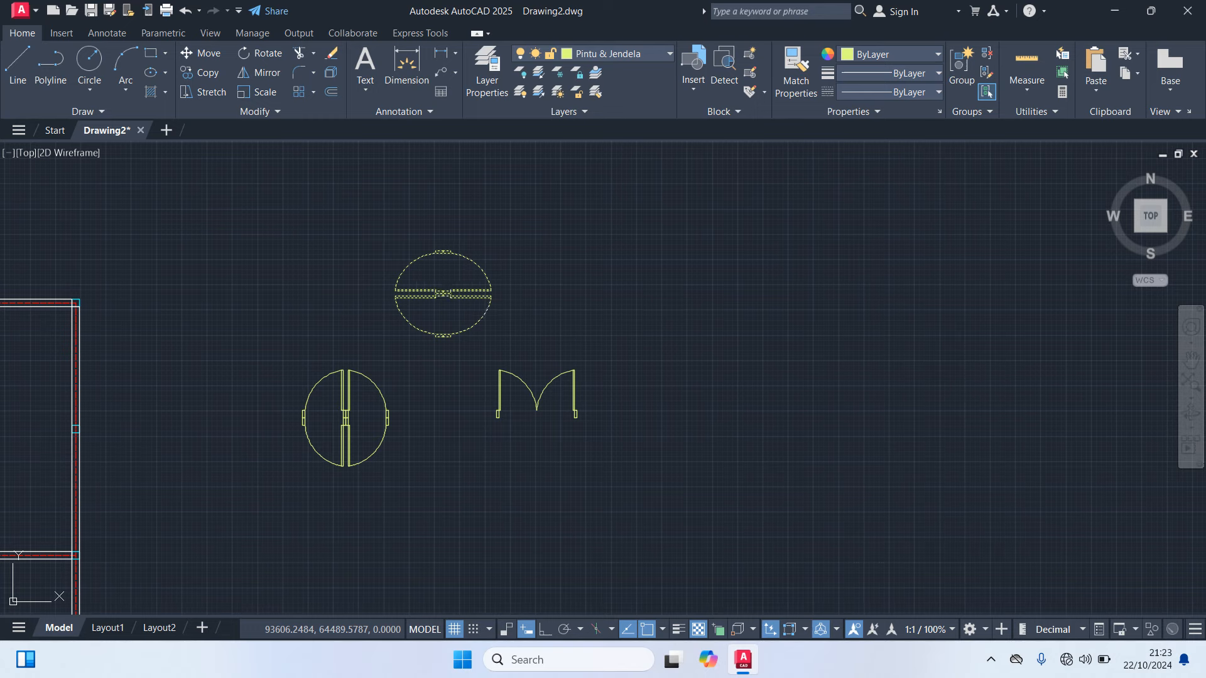
{"action": "scroll", "coordinate": [416, 401], "scroll_direction": "down", "scroll_amount": 2}
{"action": "scroll", "coordinate": [449, 434], "scroll_direction": "up", "scroll_amount": 4}
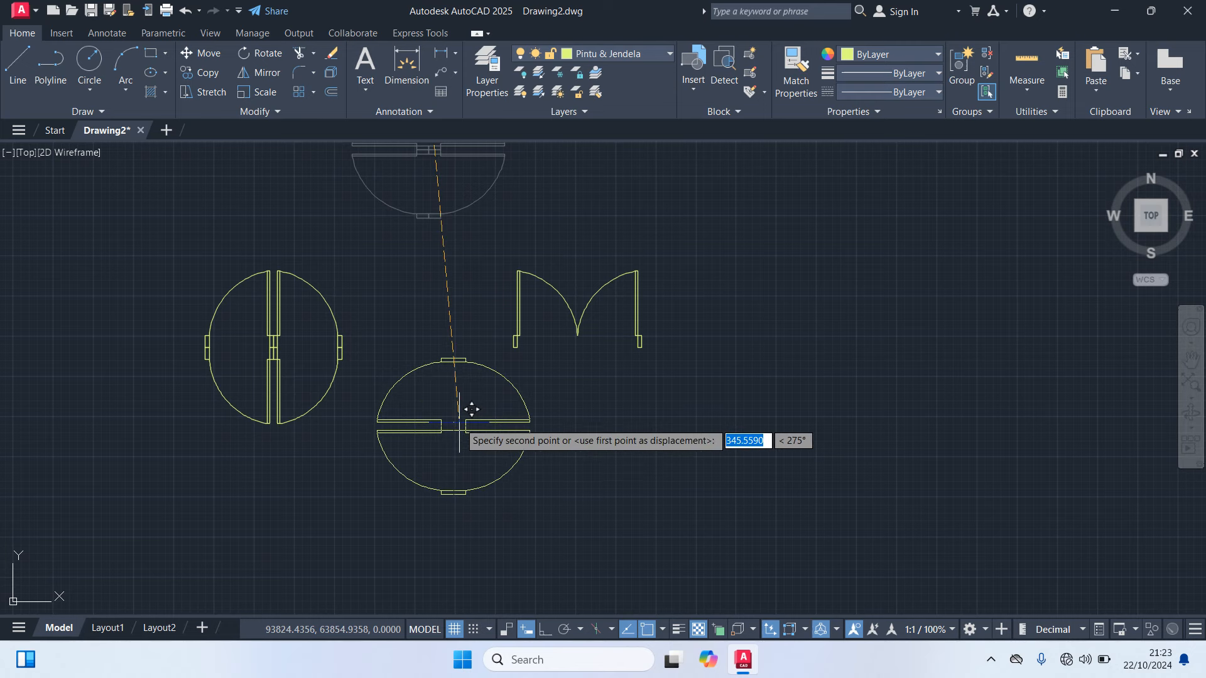
{"action": "left_click", "coordinate": [454, 433]}
Draw a 5 by 15 upright rectangle as the window's left jamb in the empty space below the door blocks
{"action": "scroll", "coordinate": [707, 435], "scroll_direction": "down", "scroll_amount": 4}
{"action": "middle_click_drag", "start_coordinate": [741, 418], "coordinate": [903, 370]}
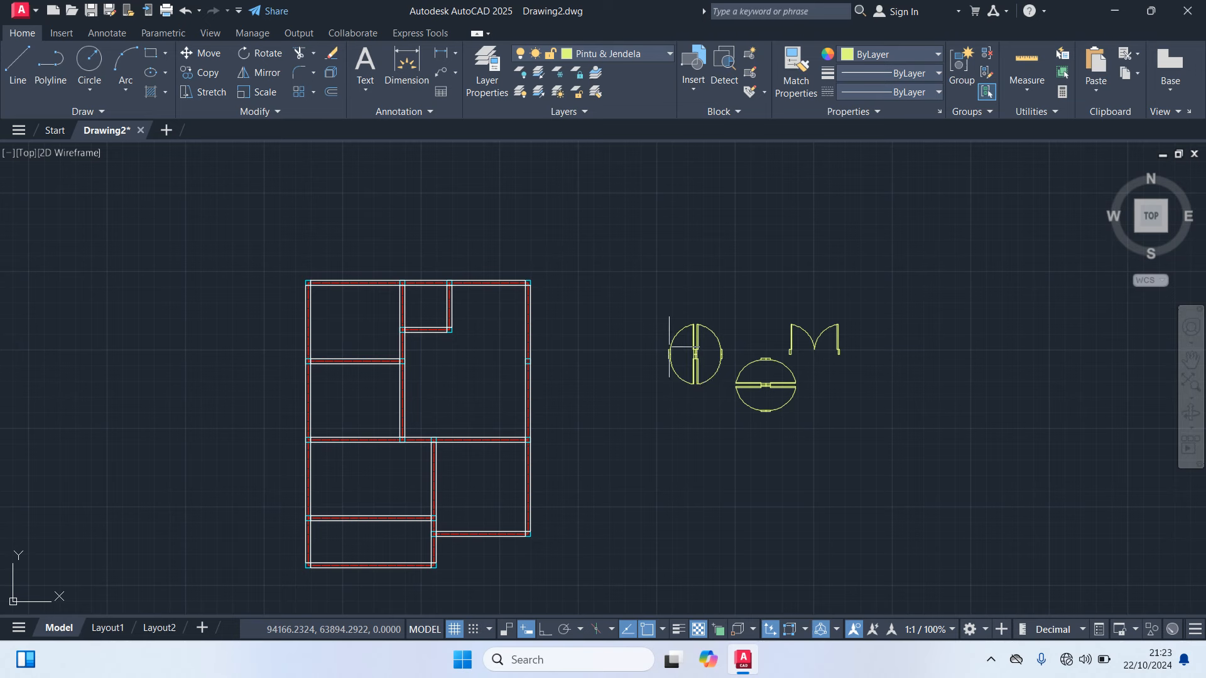
{"action": "scroll", "coordinate": [691, 436], "scroll_direction": "down", "scroll_amount": 4}
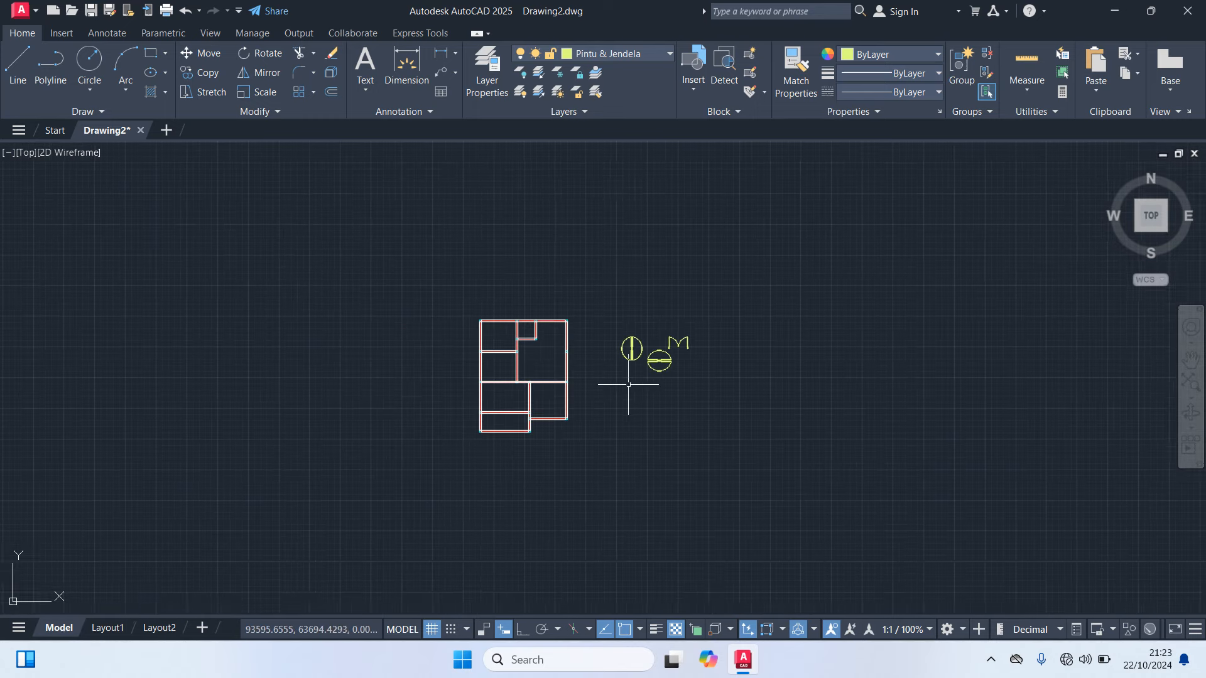
{"action": "scroll", "coordinate": [627, 385], "scroll_direction": "up", "scroll_amount": 4}
{"action": "scroll", "coordinate": [657, 437], "scroll_direction": "up", "scroll_amount": 2}
{"action": "type", "text": "REC"}
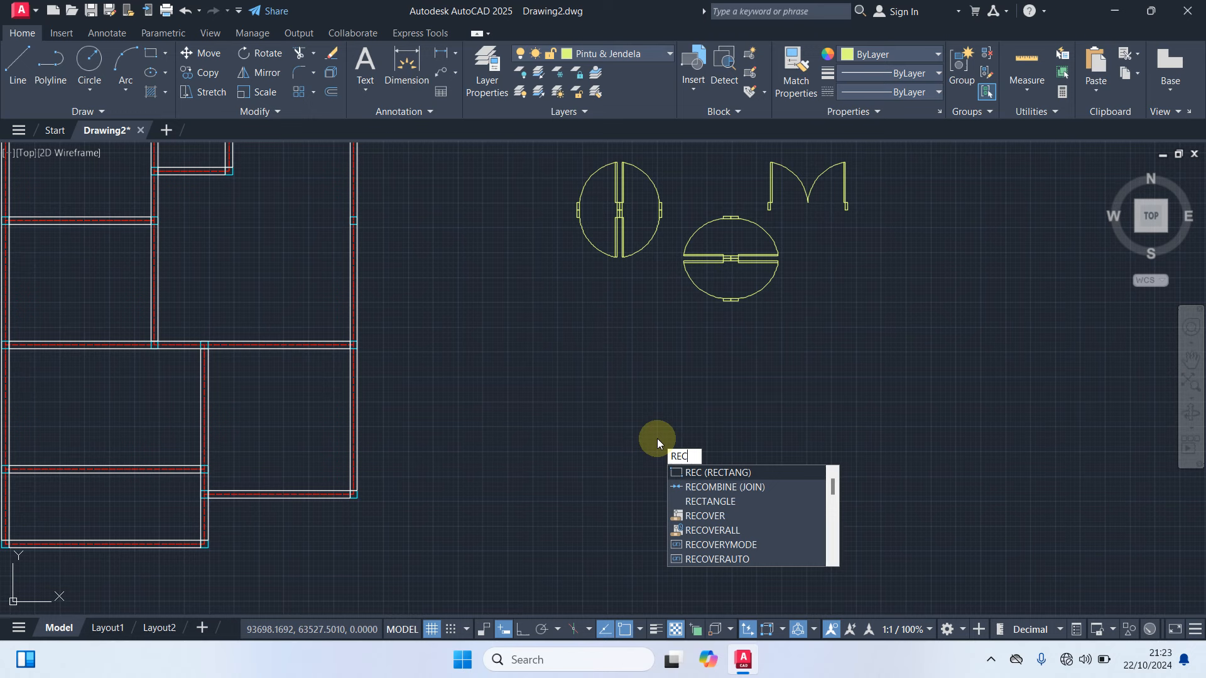
{"action": "key", "text": "Return"}
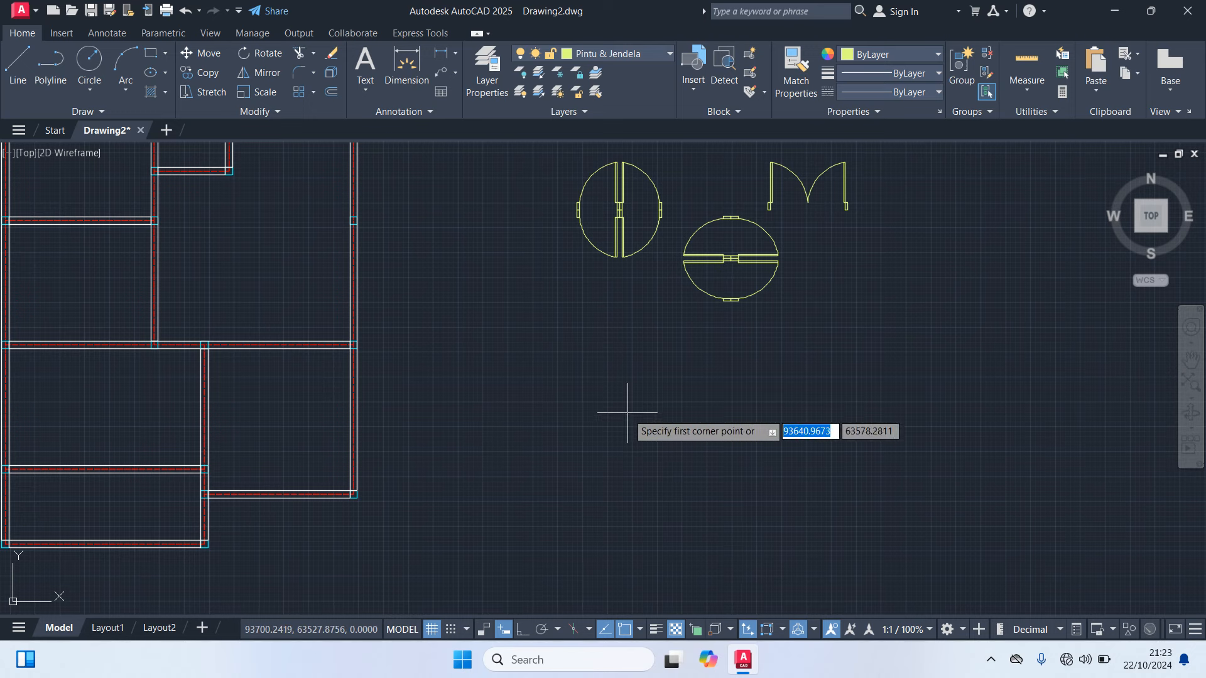
{"action": "left_click", "coordinate": [583, 380]}
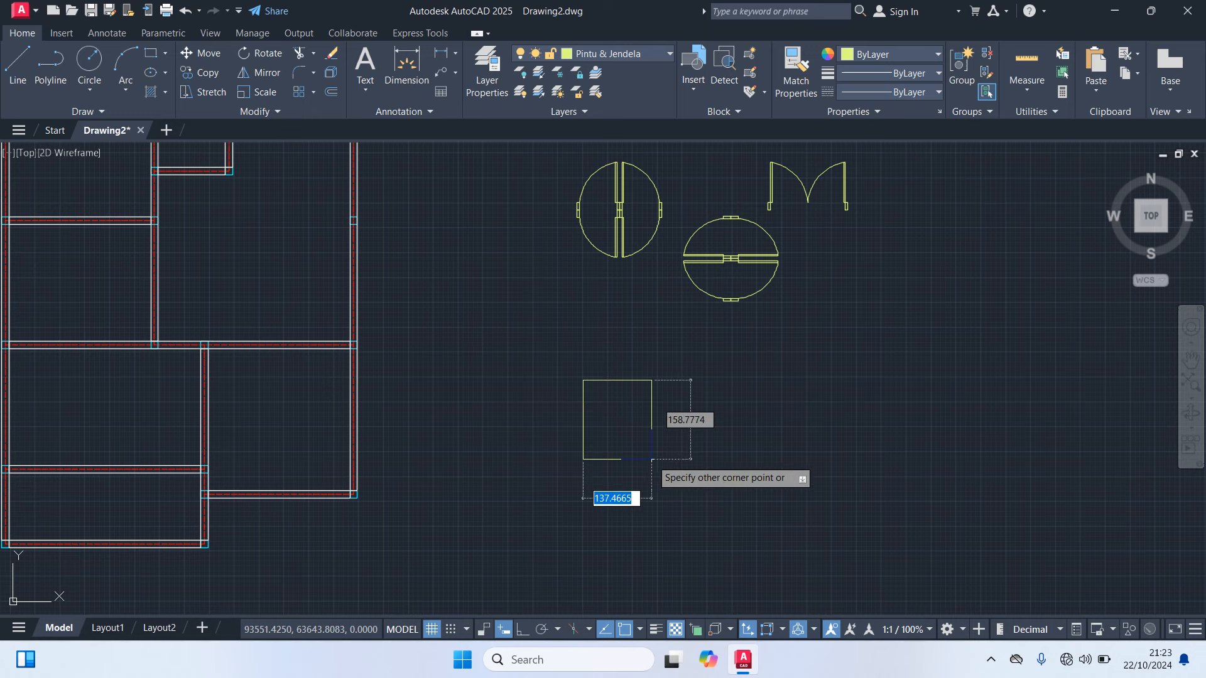
{"action": "type", "text": "5"}
{"action": "key", "text": "Tab"}
{"action": "type", "text": "1"}
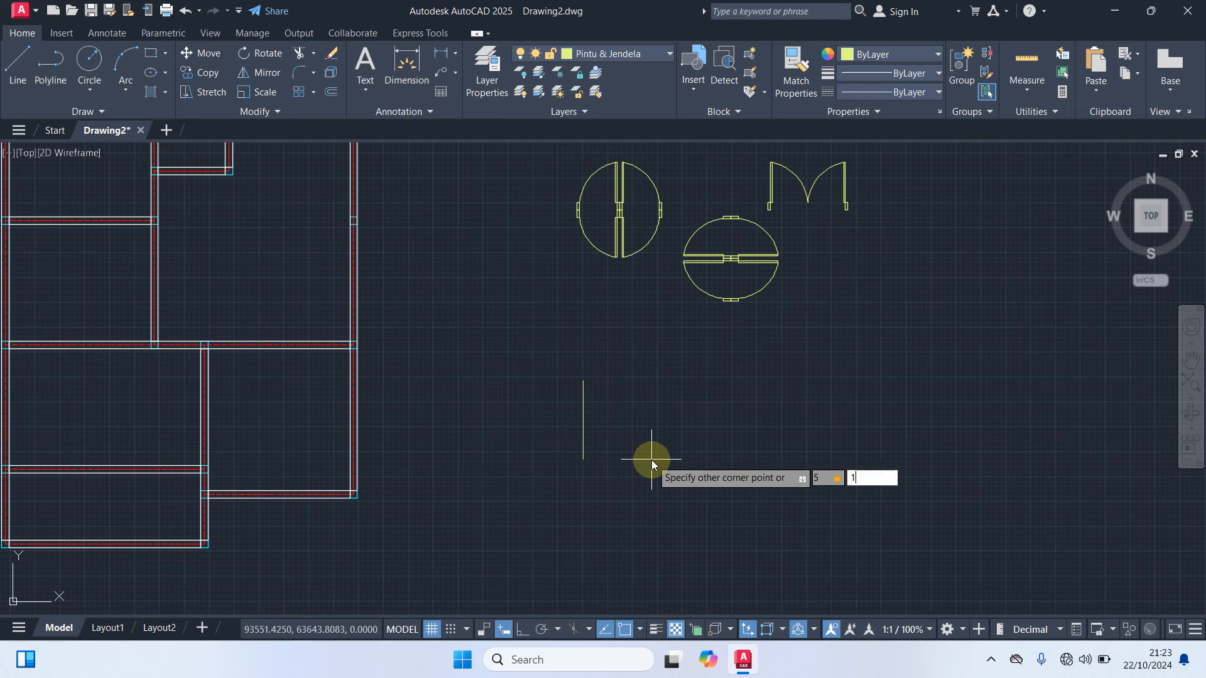
{"action": "key", "text": "Return"}
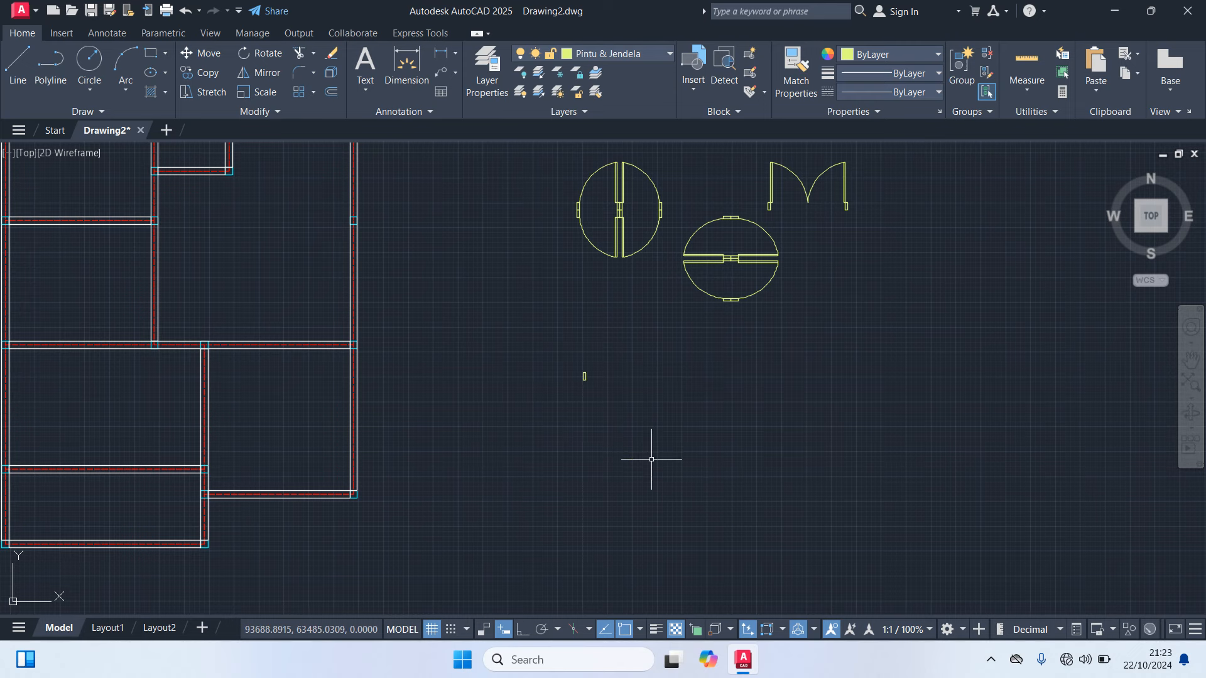
Draw a 30-unit horizontal line to the right from the window jamb's upper-right corner
{"action": "scroll", "coordinate": [524, 378], "scroll_direction": "up", "scroll_amount": 10}
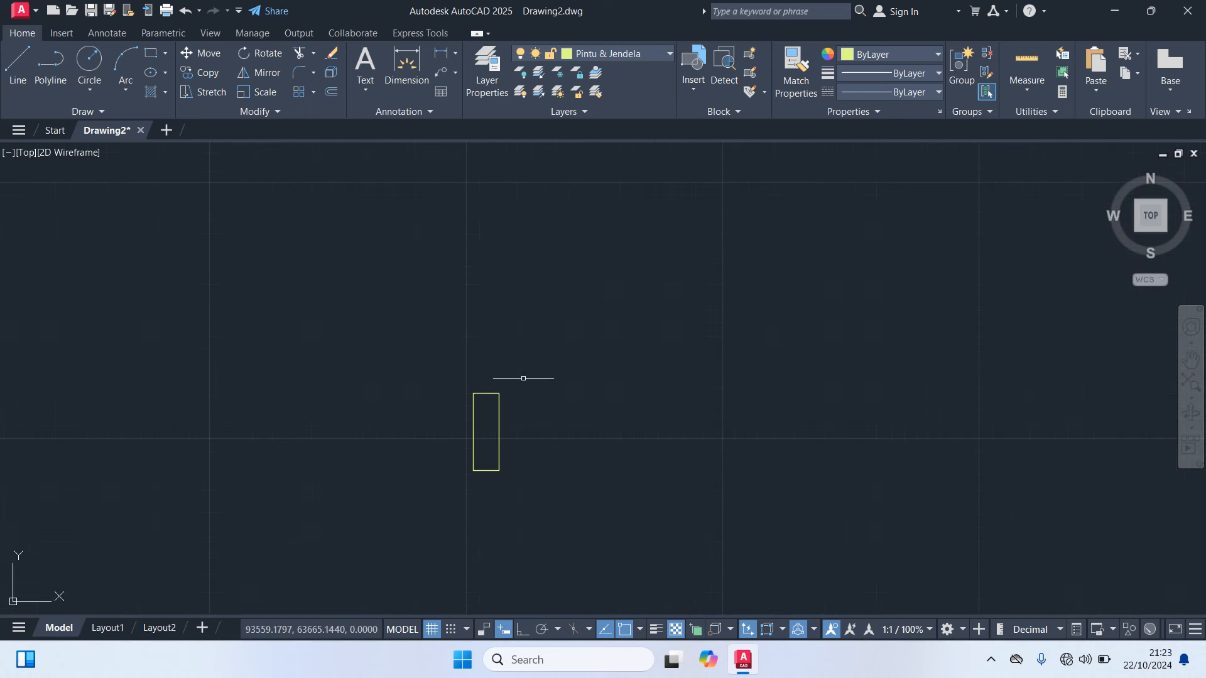
{"action": "key", "text": "Return"}
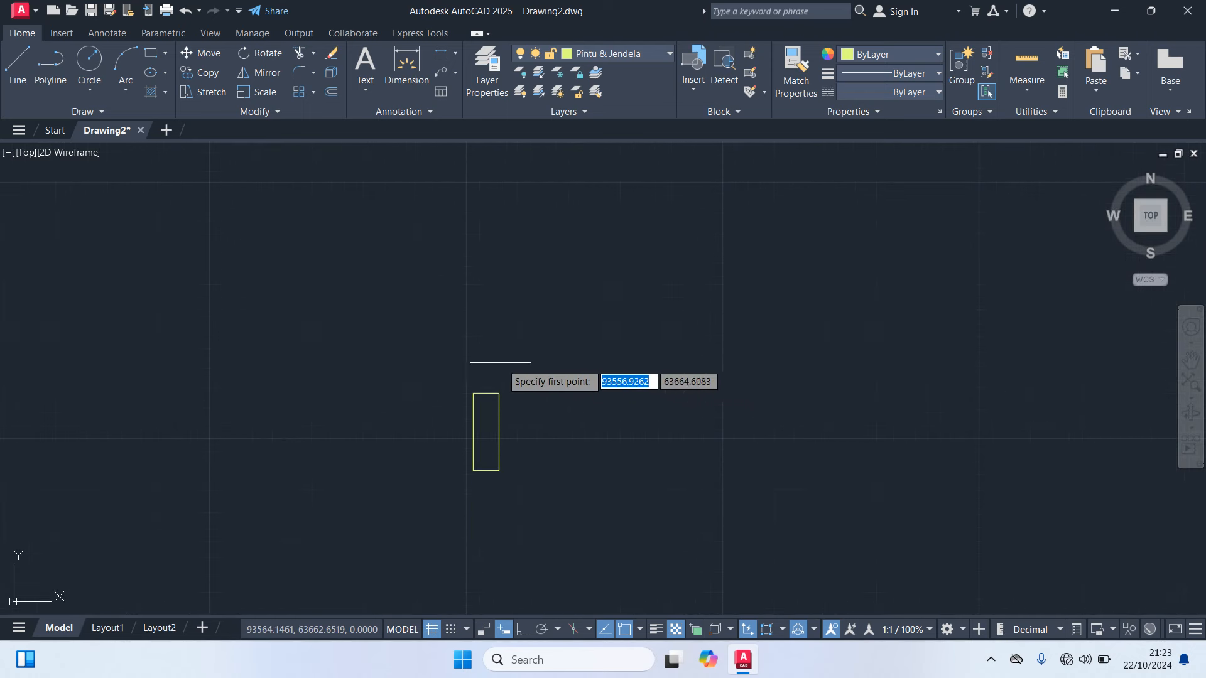
{"action": "left_click", "coordinate": [500, 393]}
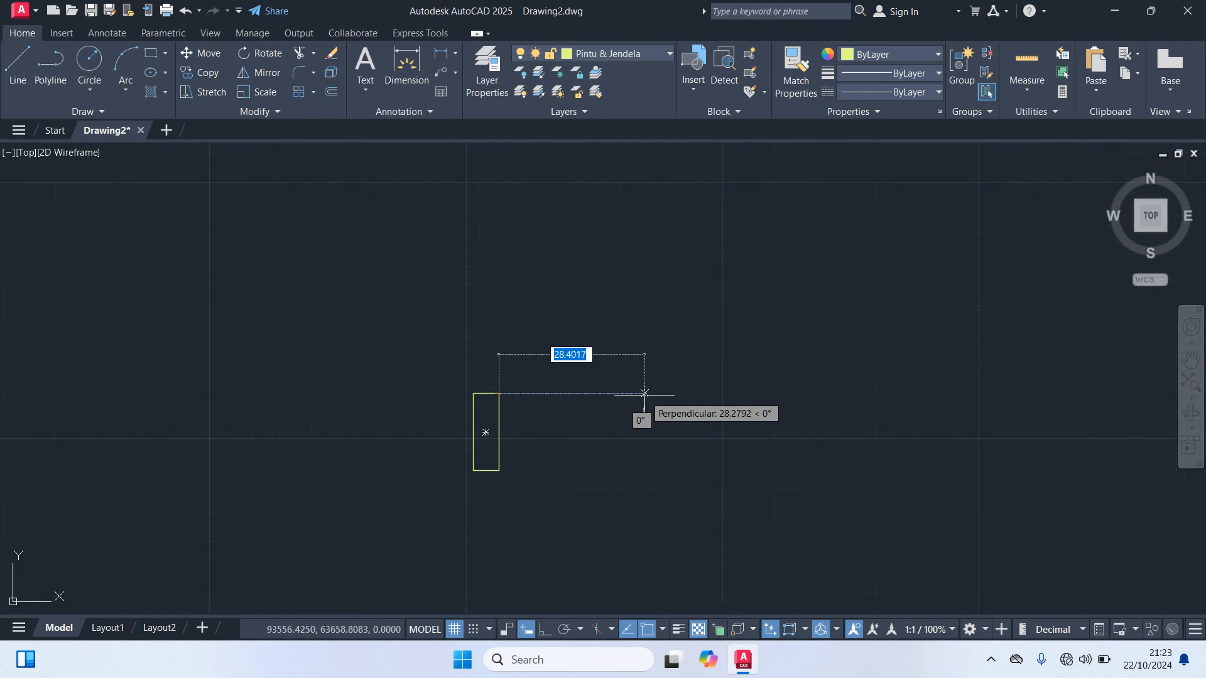
{"action": "type", "text": "30"}
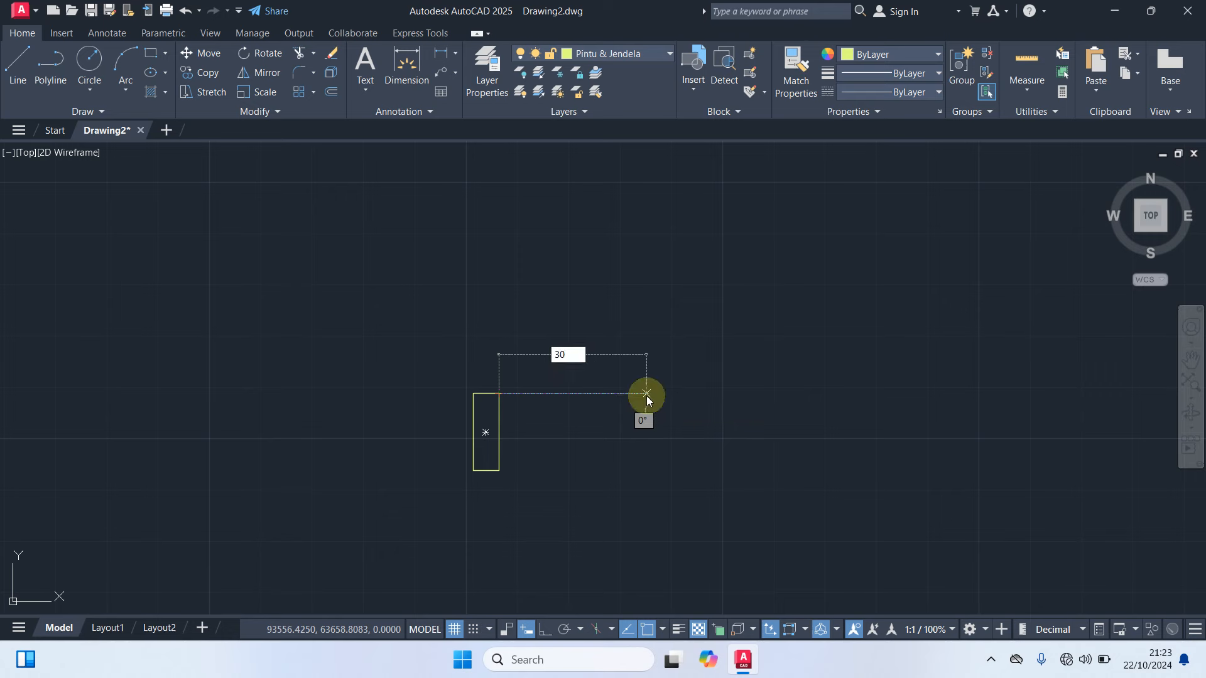
{"action": "left_click", "coordinate": [646, 394]}
{"action": "key", "text": "Return"}
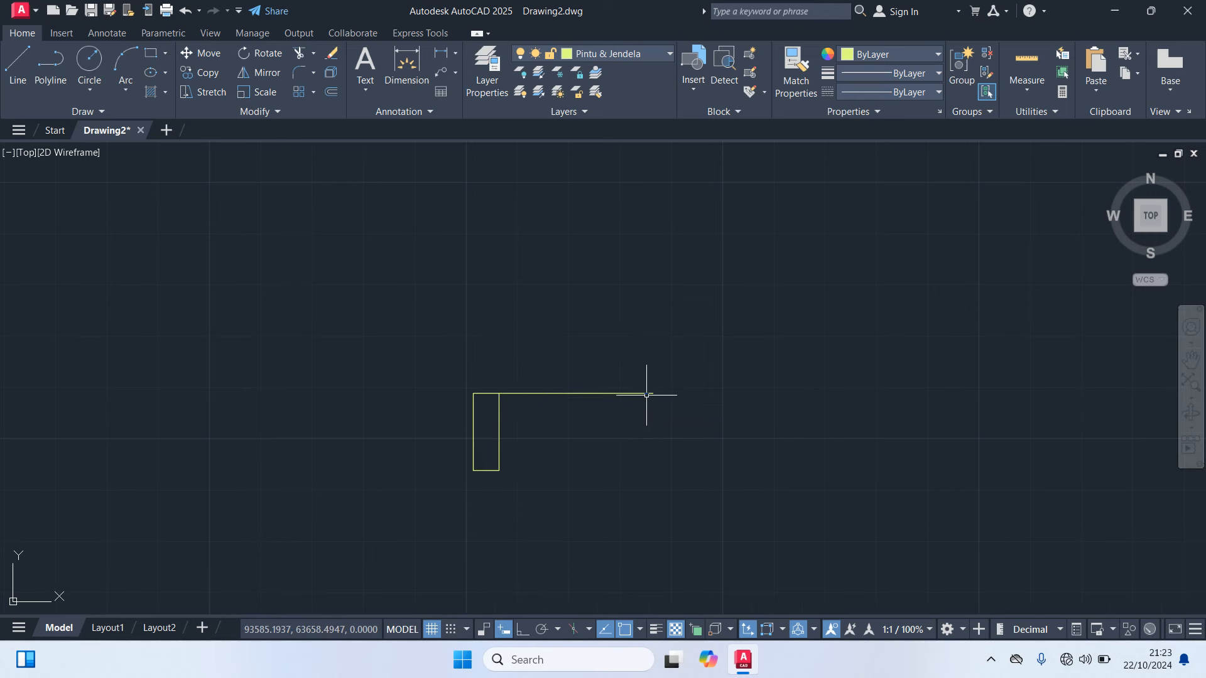
Copy the window jamb from its upper-left corner to the free end of the 30-unit line
{"action": "left_click", "coordinate": [484, 471]}
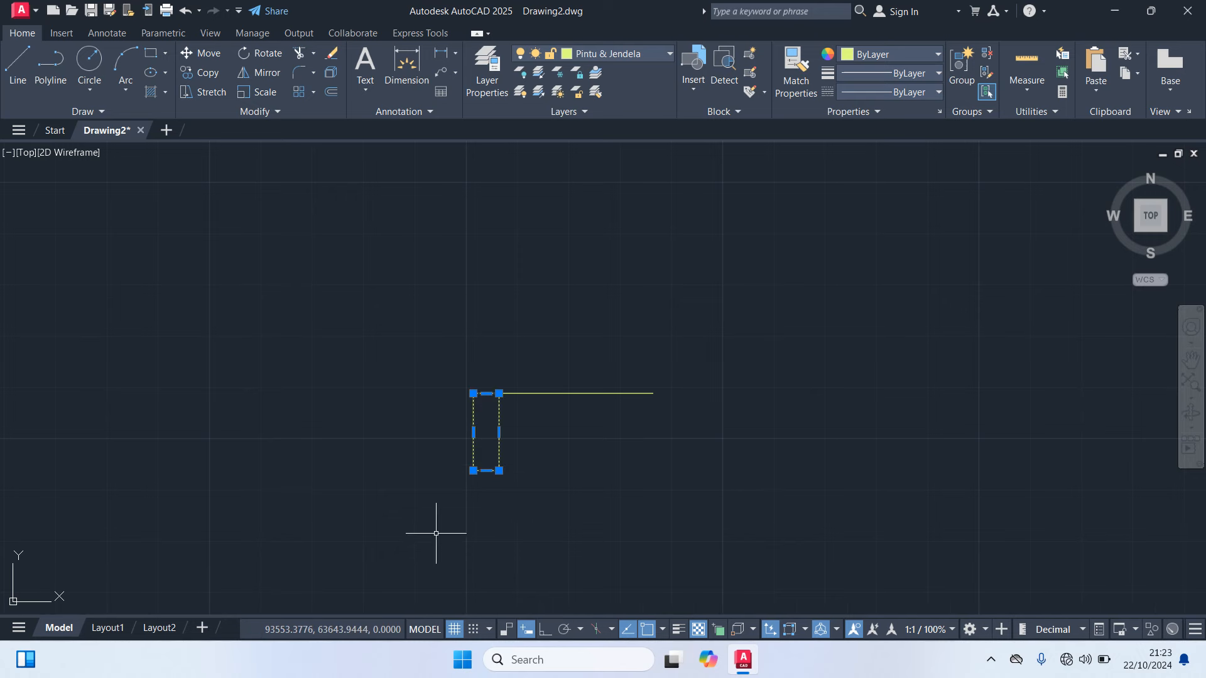
{"action": "type", "text": "m"}
{"action": "key", "text": "Return"}
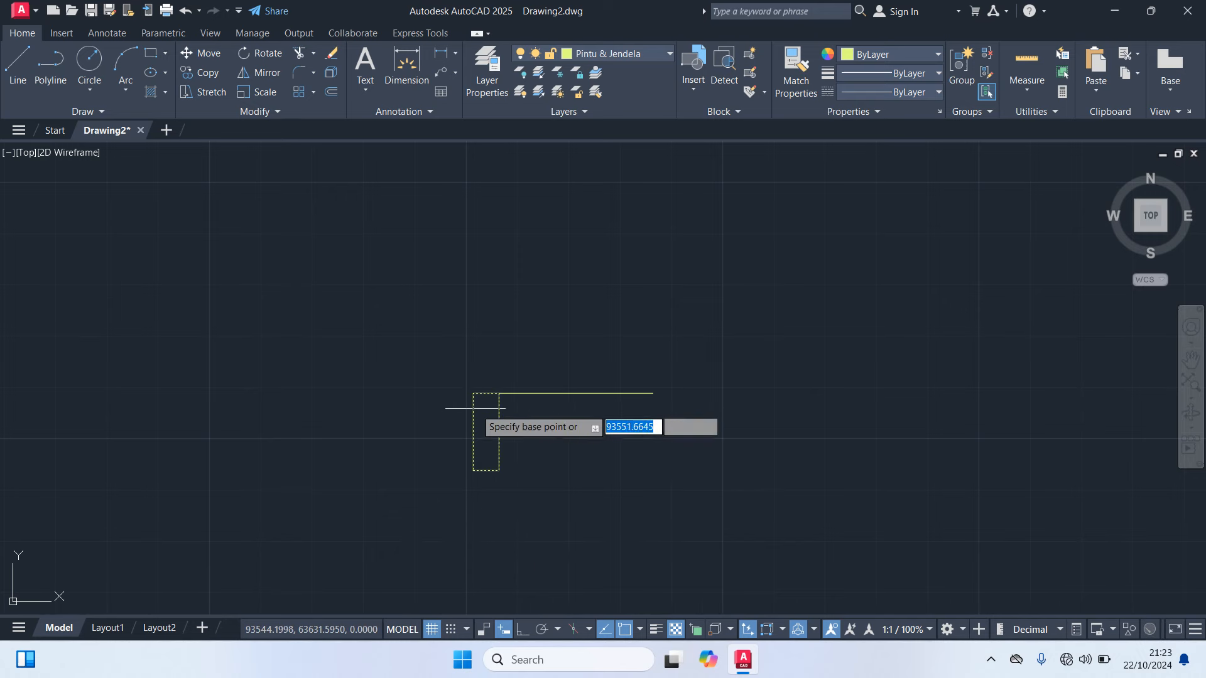
{"action": "left_click", "coordinate": [486, 432]}
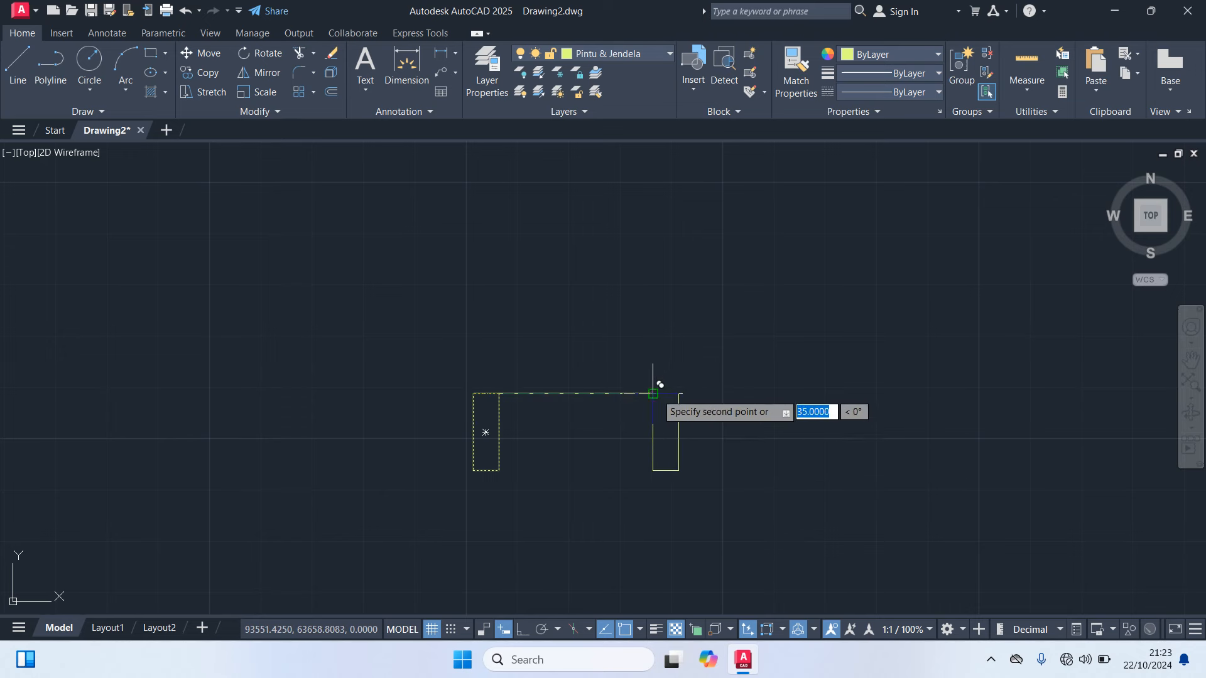
{"action": "key", "text": "Escape"}
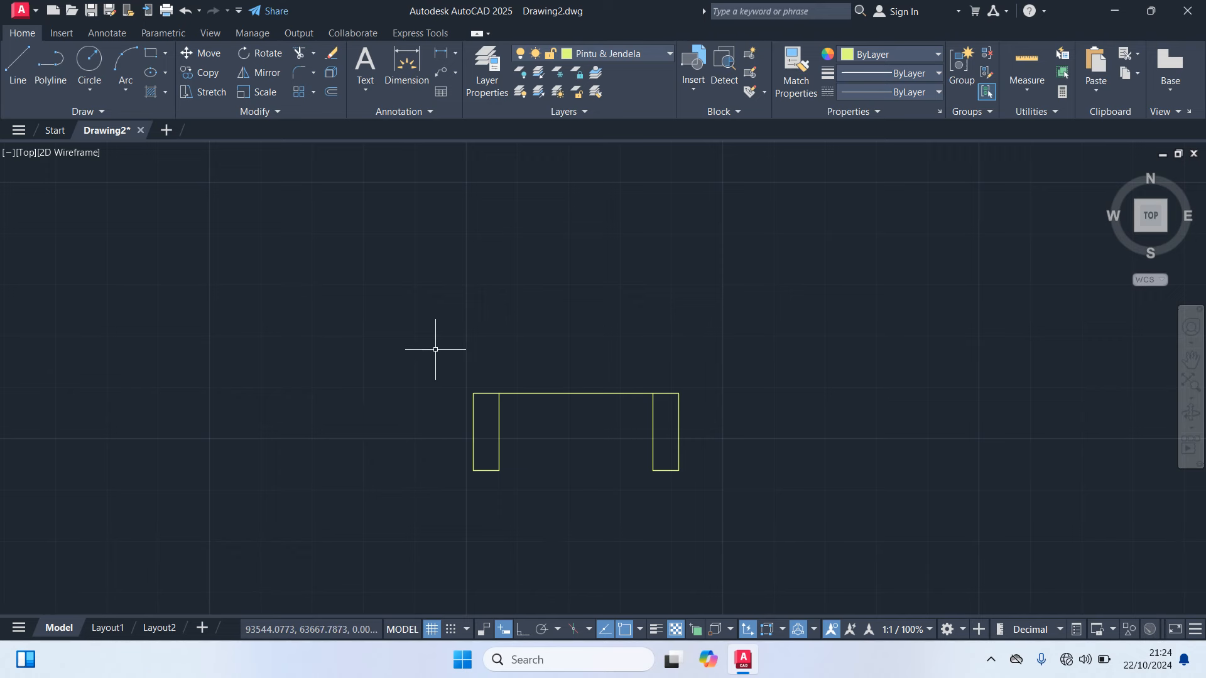
Draw a horizontal line joining the lower inner corners of the two window jambs
{"action": "scroll", "coordinate": [465, 339], "scroll_direction": "down", "scroll_amount": 1}
{"action": "type", "text": "l"}
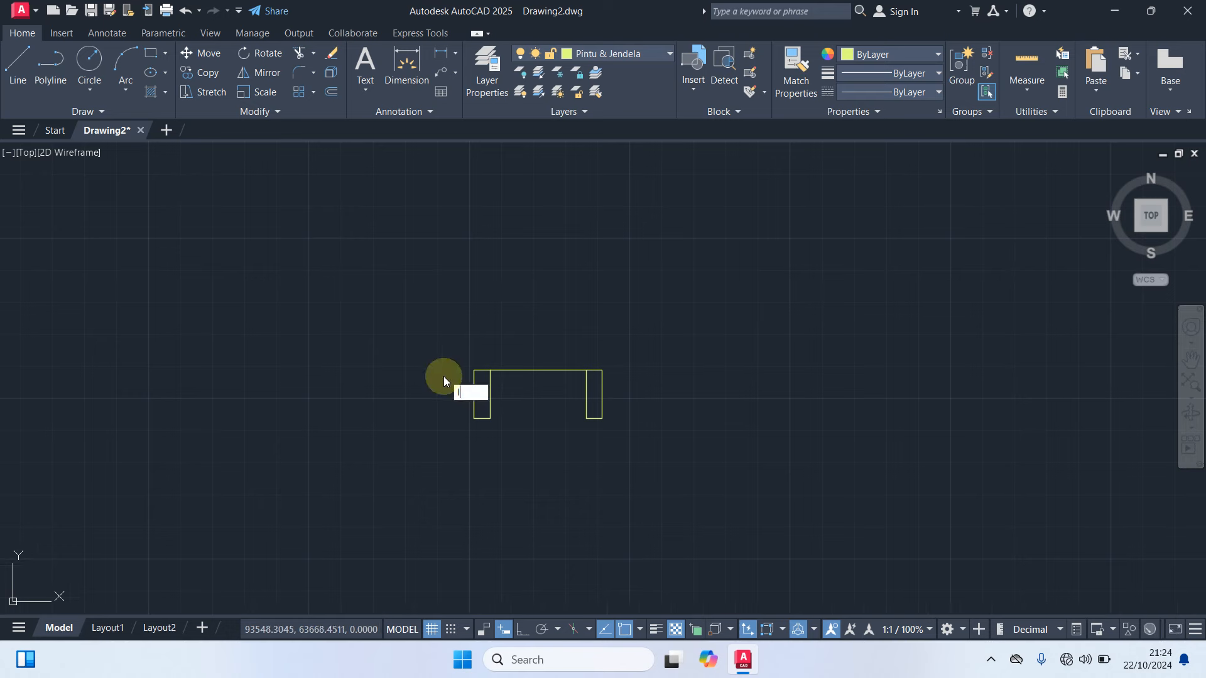
{"action": "key", "text": "Return"}
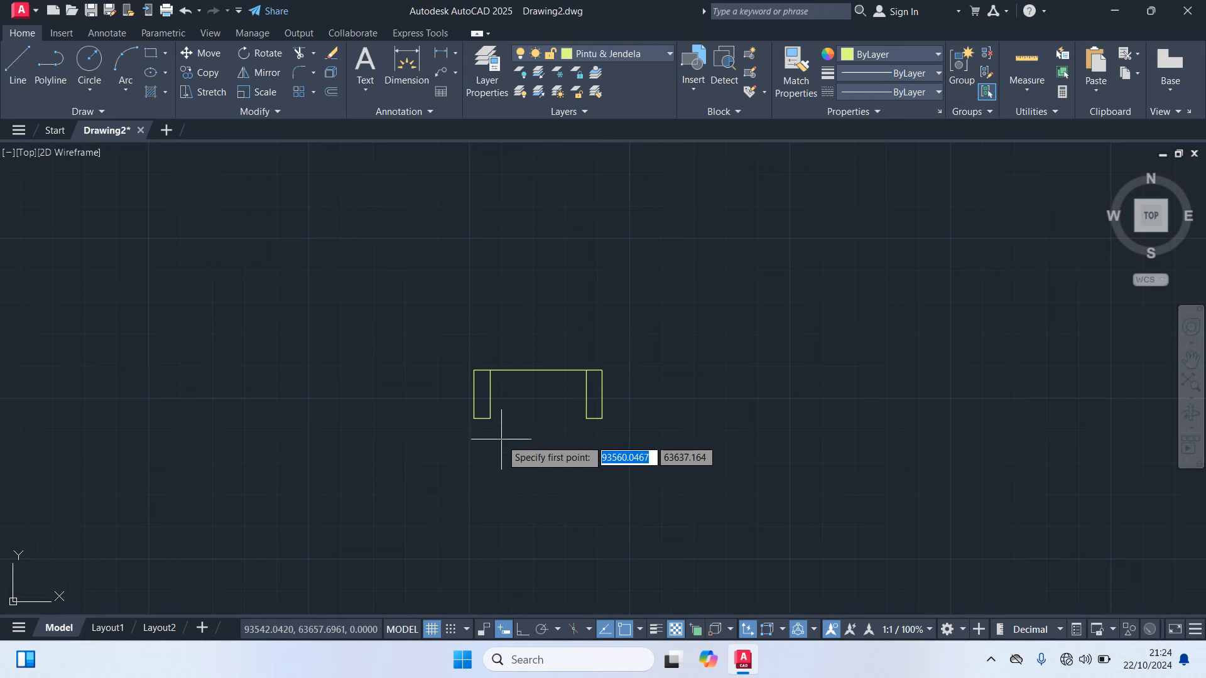
{"action": "left_click", "coordinate": [490, 418]}
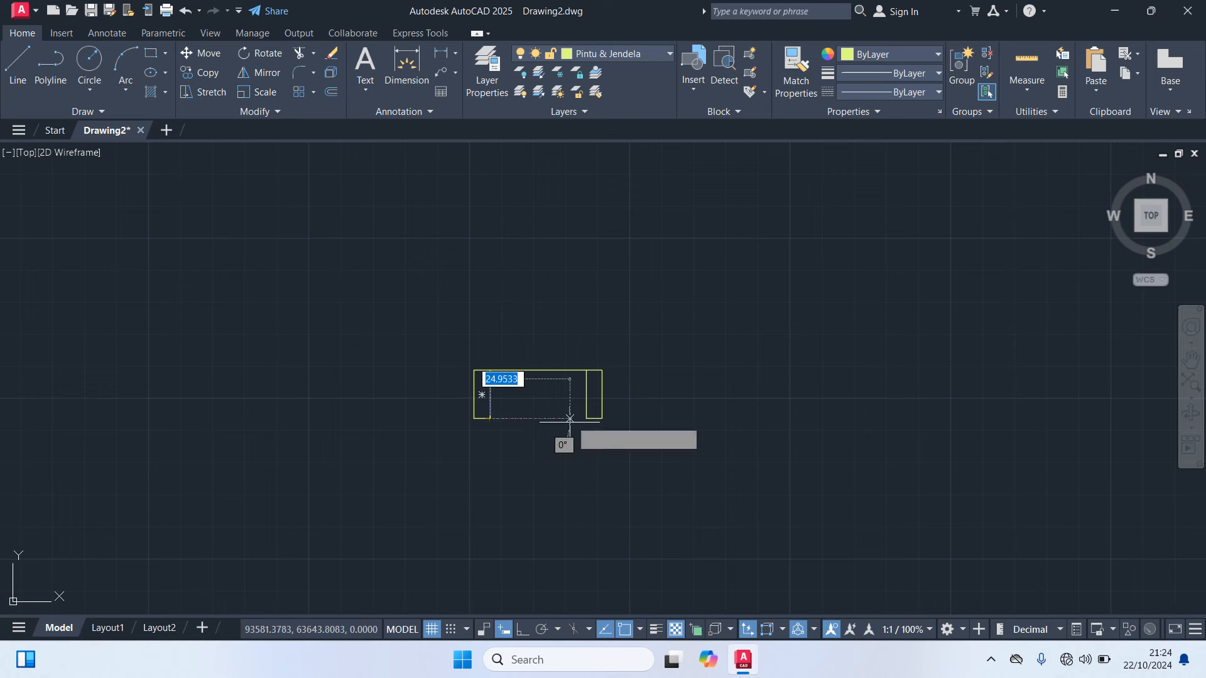
{"action": "scroll", "coordinate": [575, 419], "scroll_direction": "up", "scroll_amount": 4}
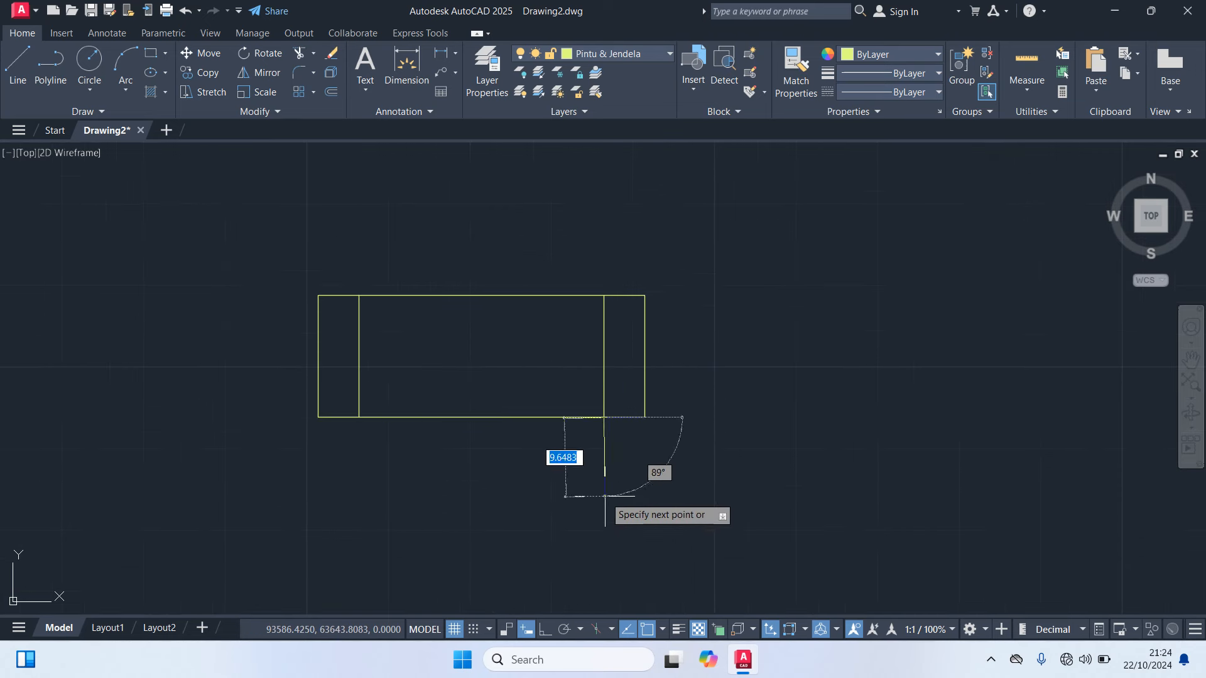
{"action": "key", "text": "Escape"}
Draw the window's center line between the midpoints of the two jambs' inner edges
{"action": "key", "text": "space"}
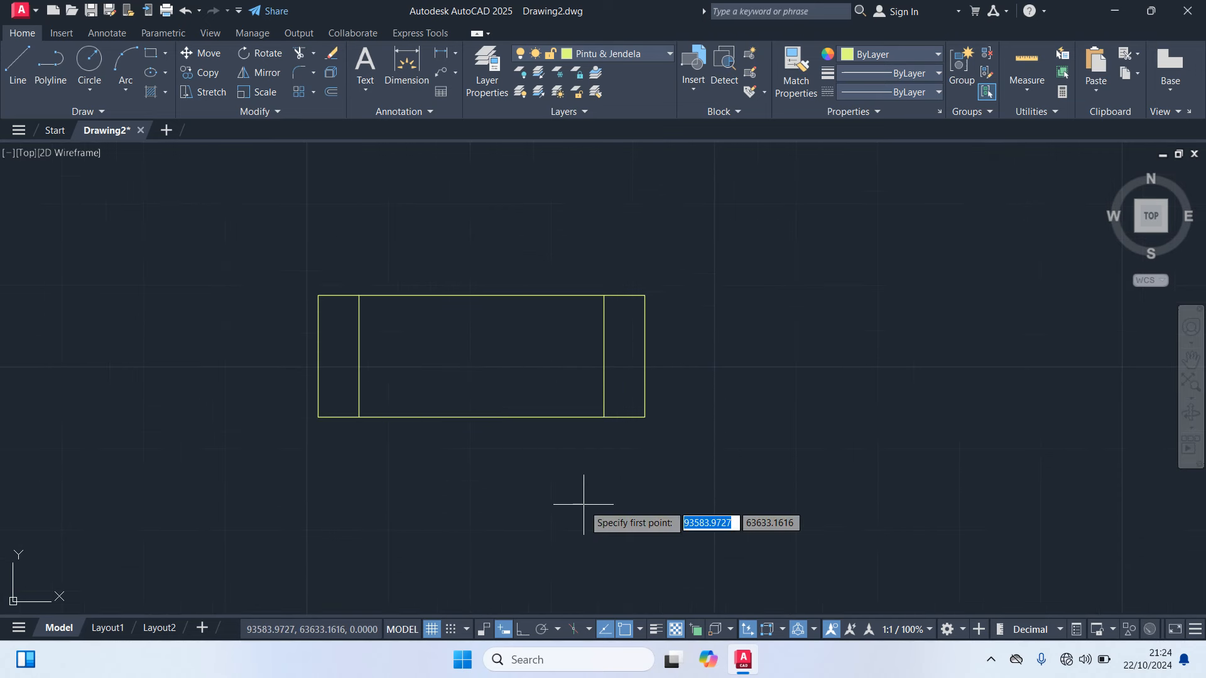
{"action": "left_click", "coordinate": [359, 356]}
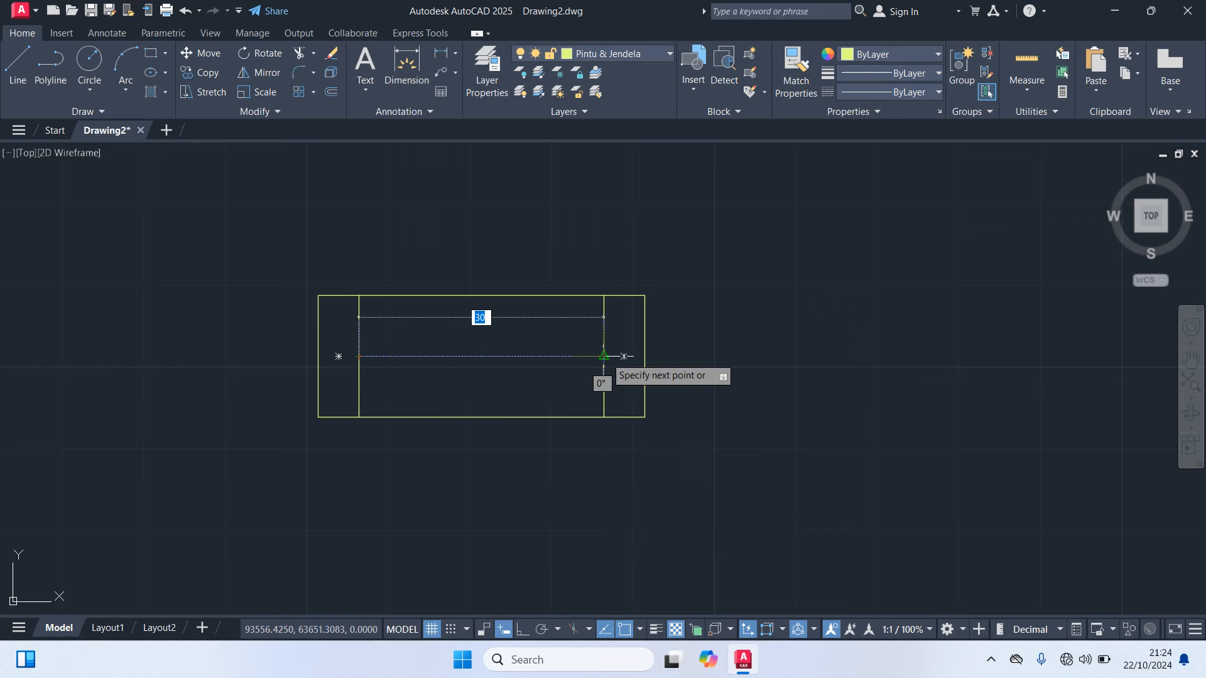
{"action": "left_click", "coordinate": [604, 356]}
{"action": "key", "text": "Escape"}
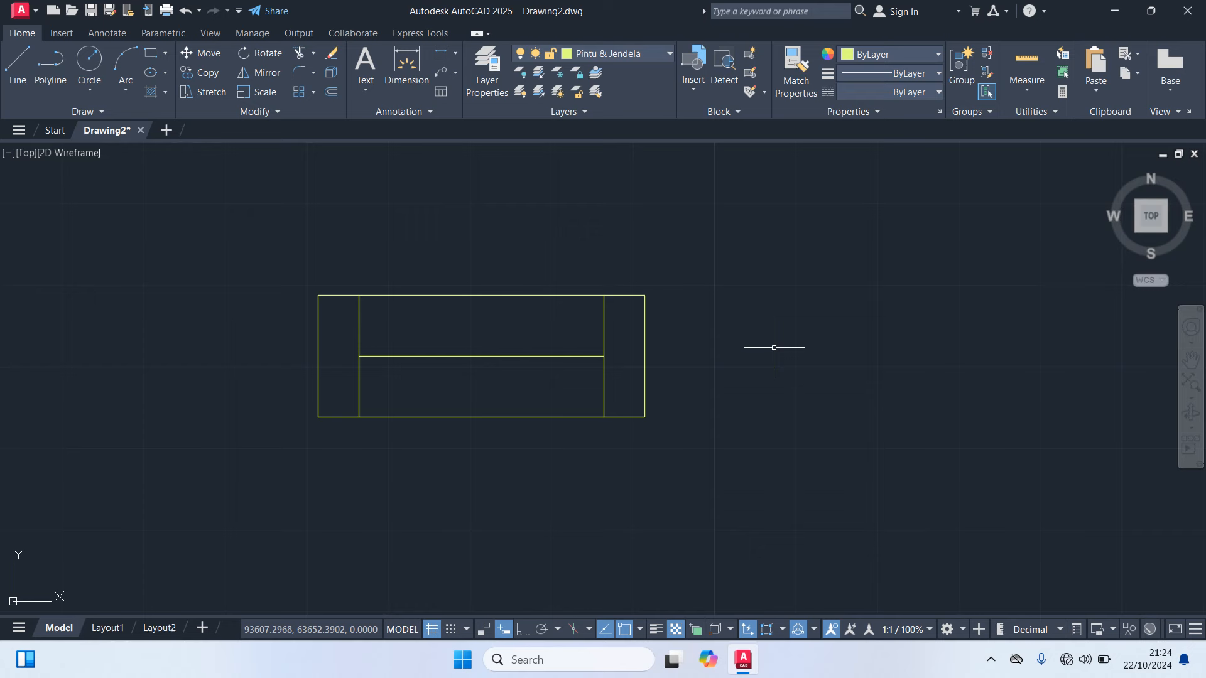
Measure the window symbol's overall width between its two outer bottom corners
{"action": "type", "text": "DIM"}
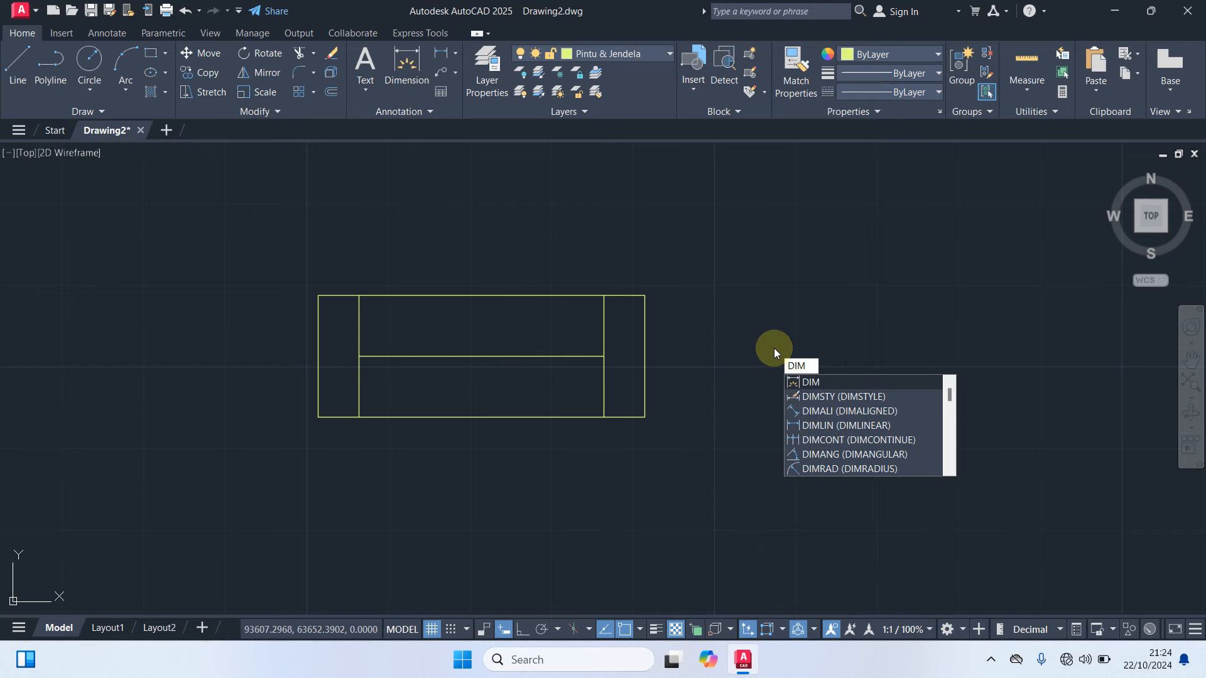
{"action": "key", "text": "Return"}
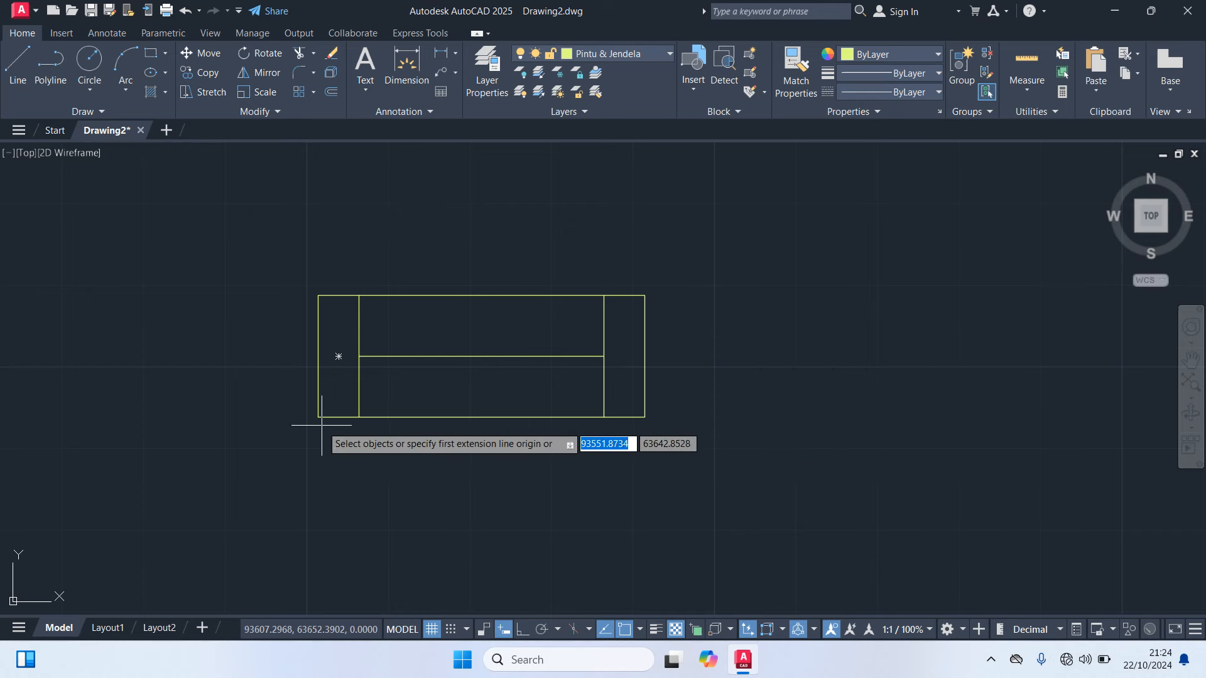
{"action": "left_click", "coordinate": [319, 417]}
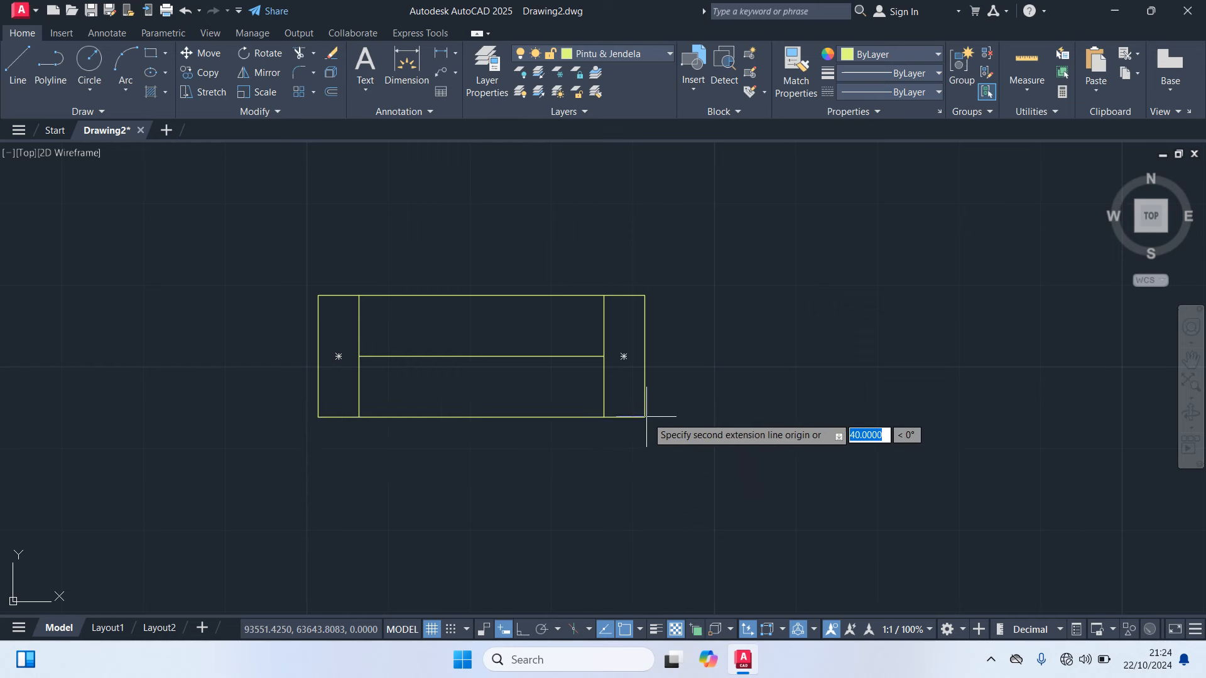
{"action": "key", "text": "Escape"}
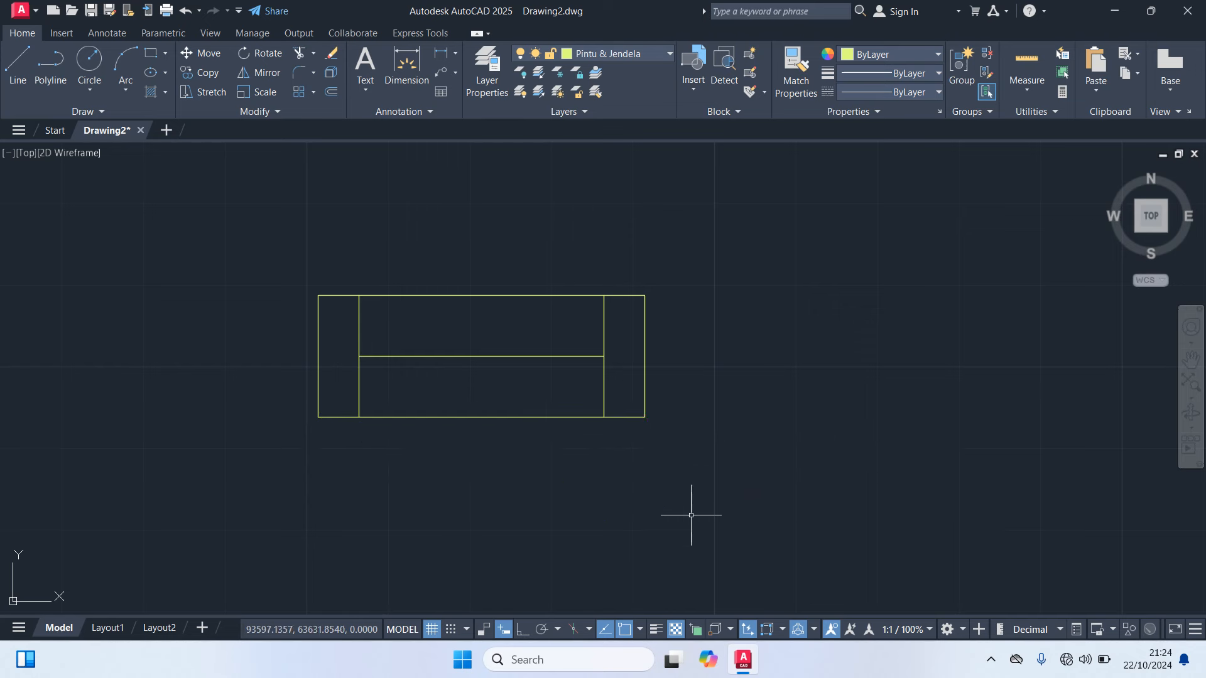
Copy the window's left jamb about 30 units straight down, below the original symbol
{"action": "middle_click_drag", "start_coordinate": [427, 356], "coordinate": [435, 235]}
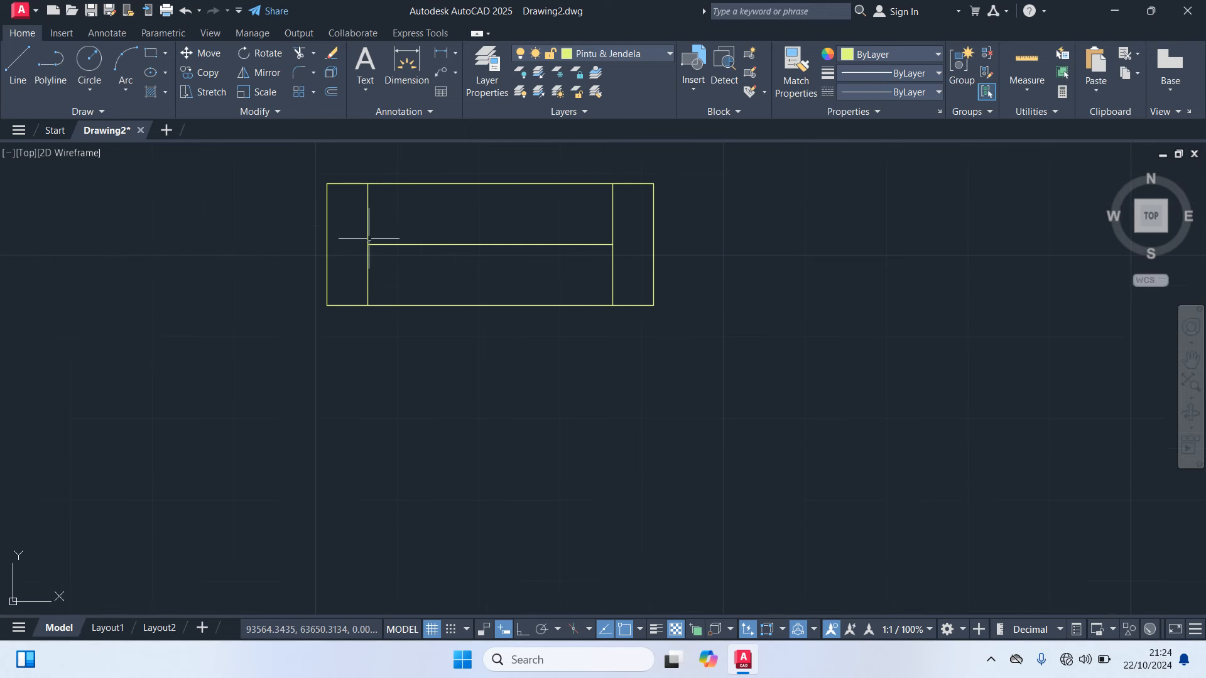
{"action": "left_click", "coordinate": [327, 243]}
{"action": "type", "text": "m"}
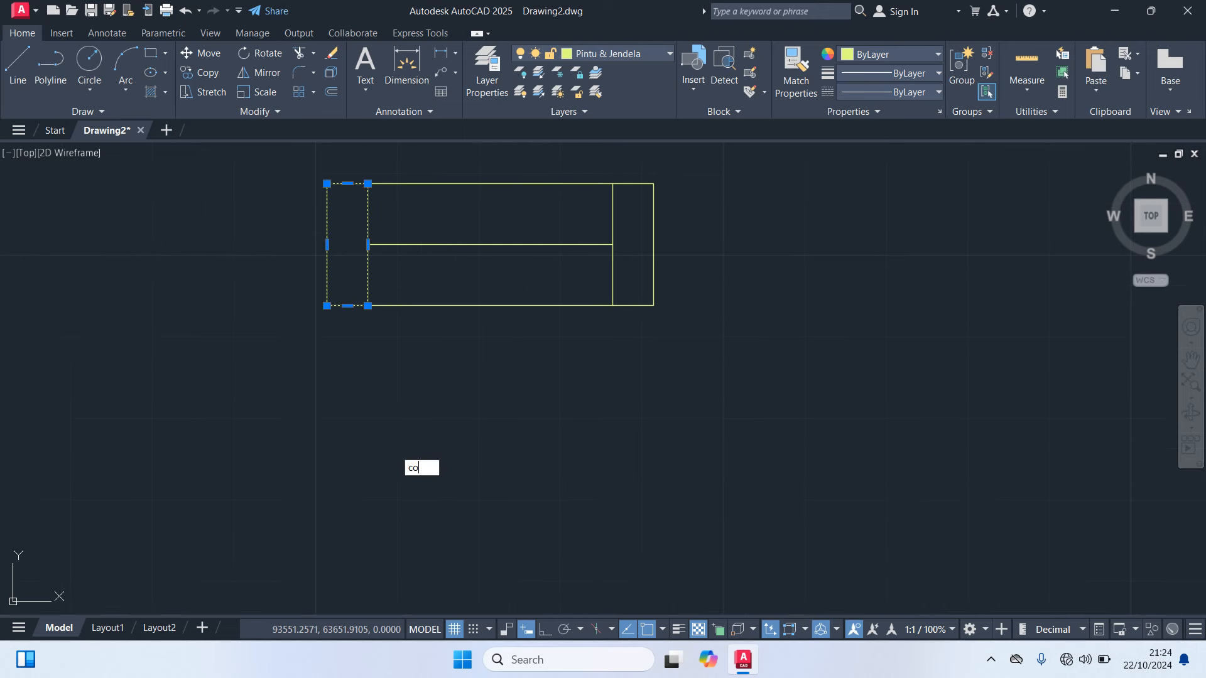
{"action": "key", "text": "Return"}
{"action": "left_click", "coordinate": [367, 184]}
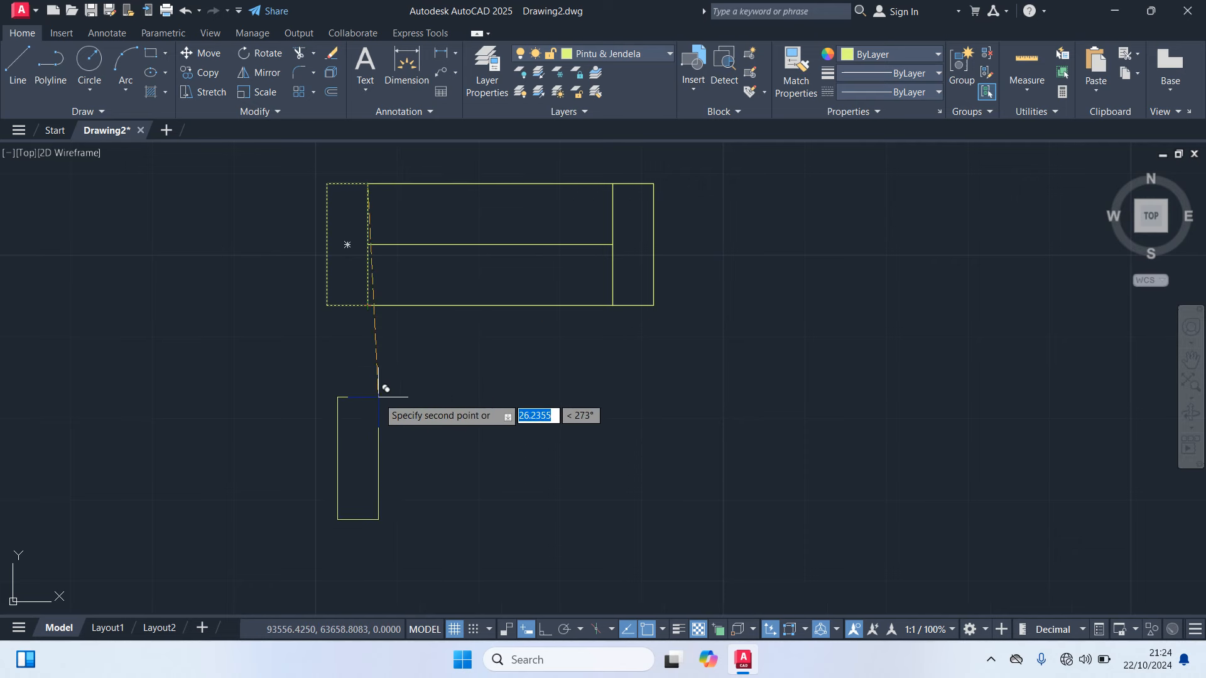
{"action": "left_click", "coordinate": [367, 427]}
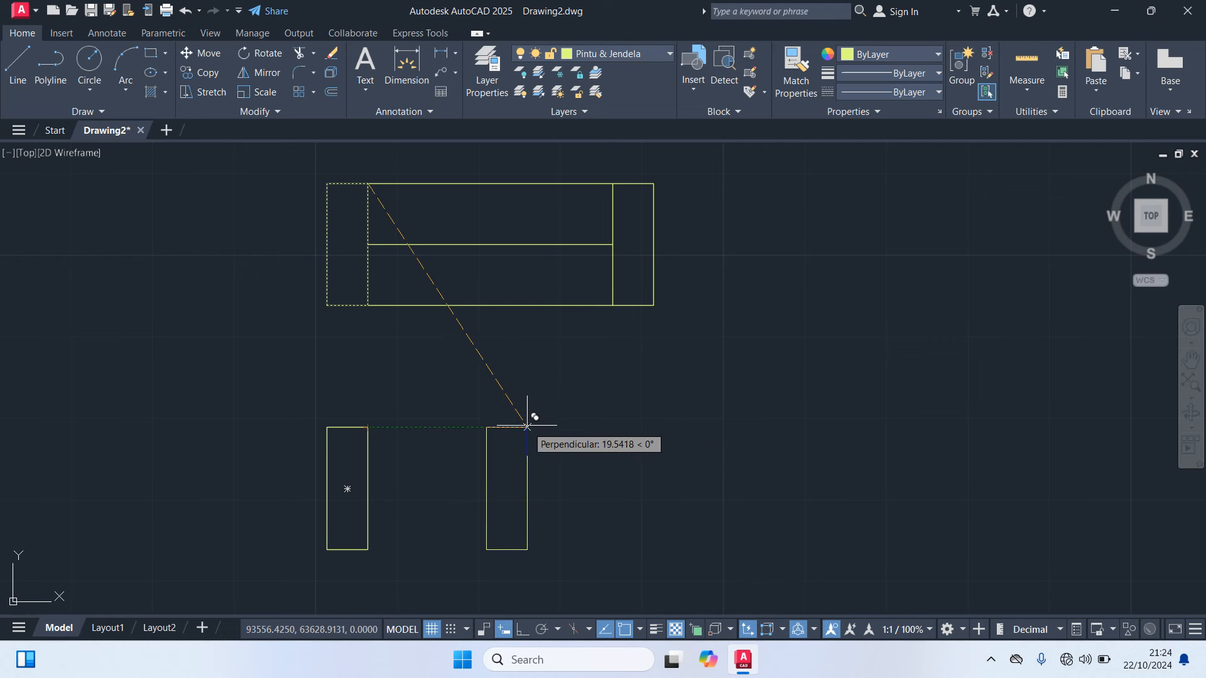
{"action": "key", "text": "Escape"}
Draw a 60-unit horizontal line to the right from the copied jamb's upper-right corner
{"action": "type", "text": "l"}
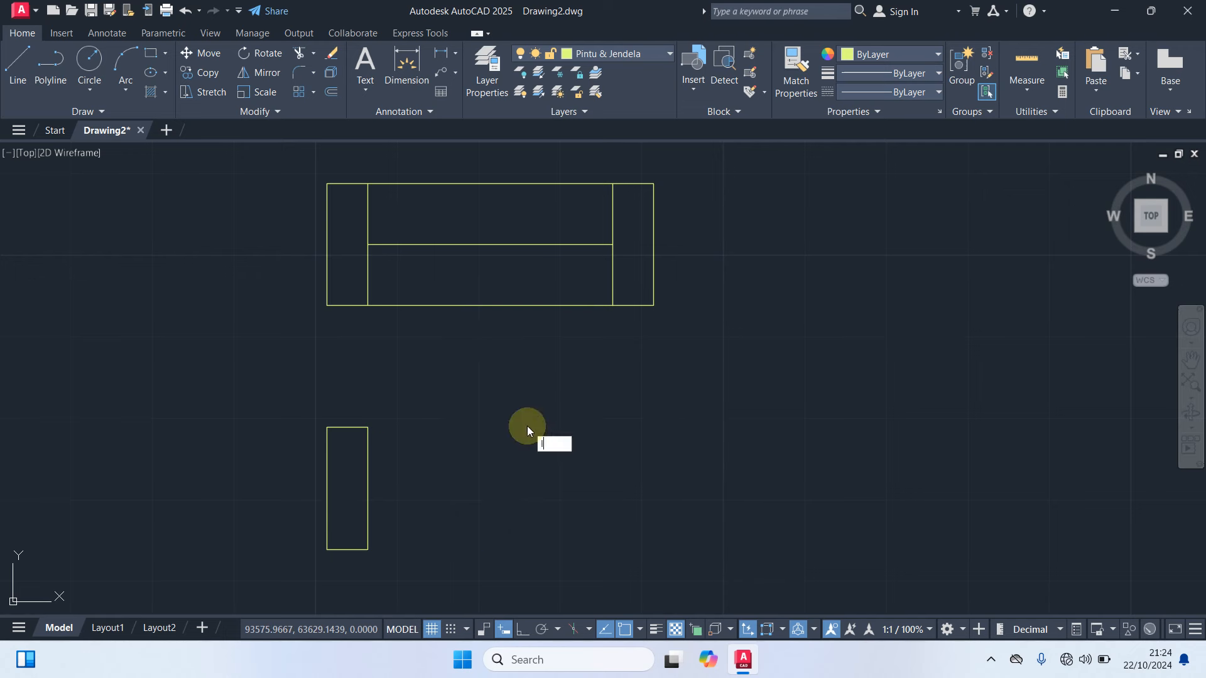
{"action": "key", "text": "Return"}
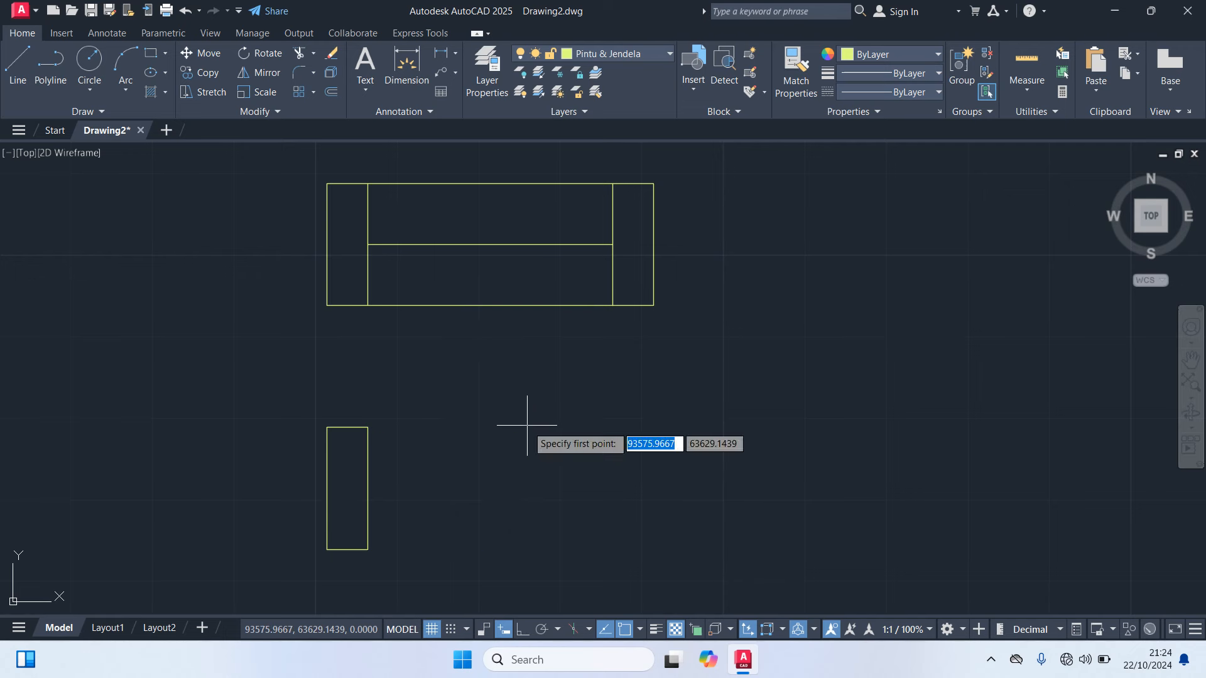
{"action": "left_click", "coordinate": [368, 427]}
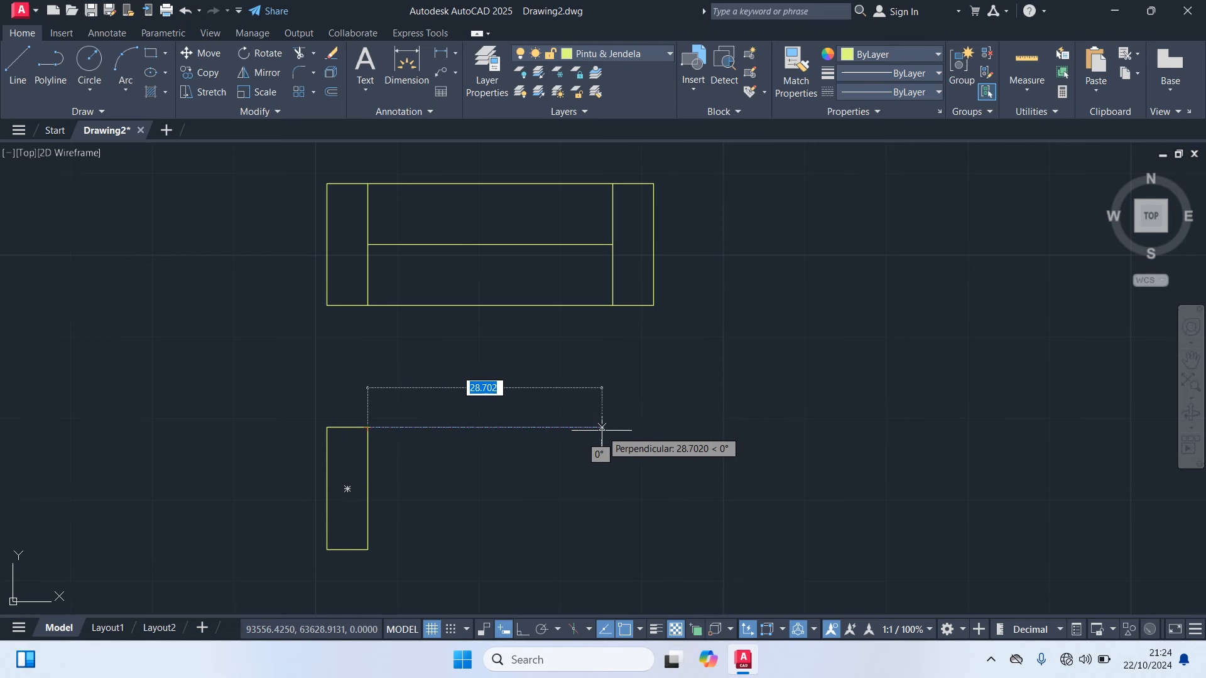
{"action": "type", "text": "60"}
{"action": "key", "text": "Return"}
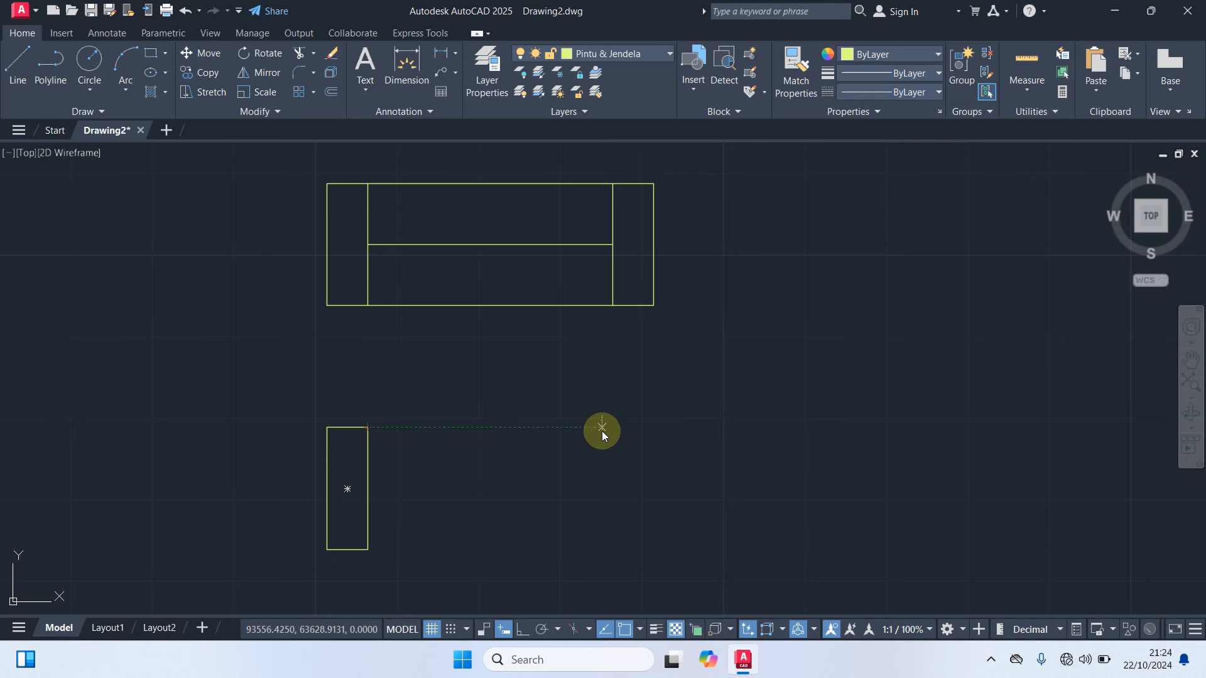
{"action": "key", "text": "Escape"}
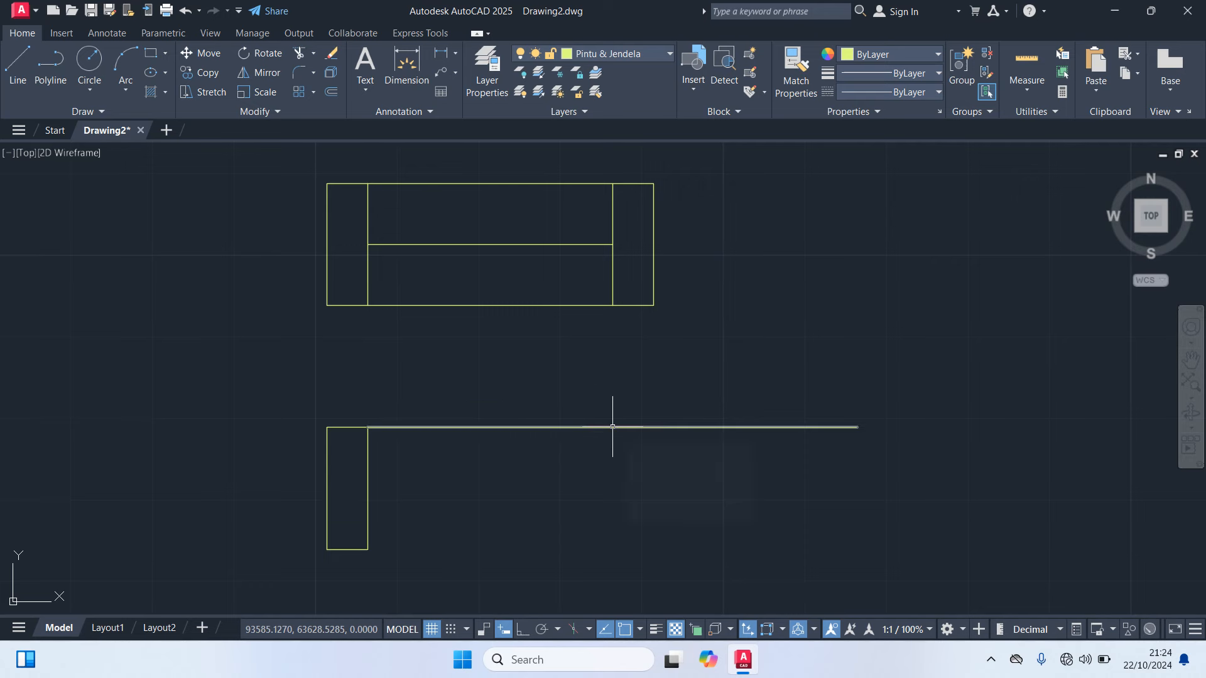
Copy the 60-unit line from the jamb's upper-right corner to its lower-right corner
{"action": "left_click", "coordinate": [644, 465]}
{"action": "left_click", "coordinate": [526, 362]}
{"action": "type", "text": "c"}
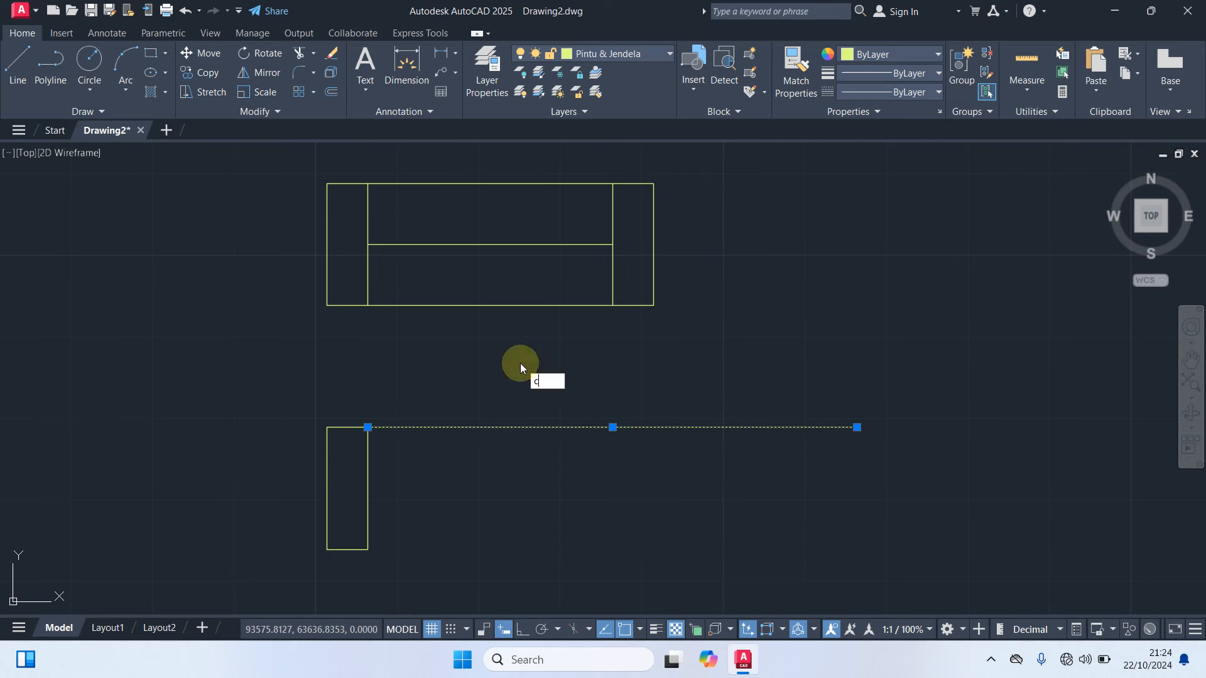
{"action": "type", "text": "o"}
{"action": "key", "text": "Return"}
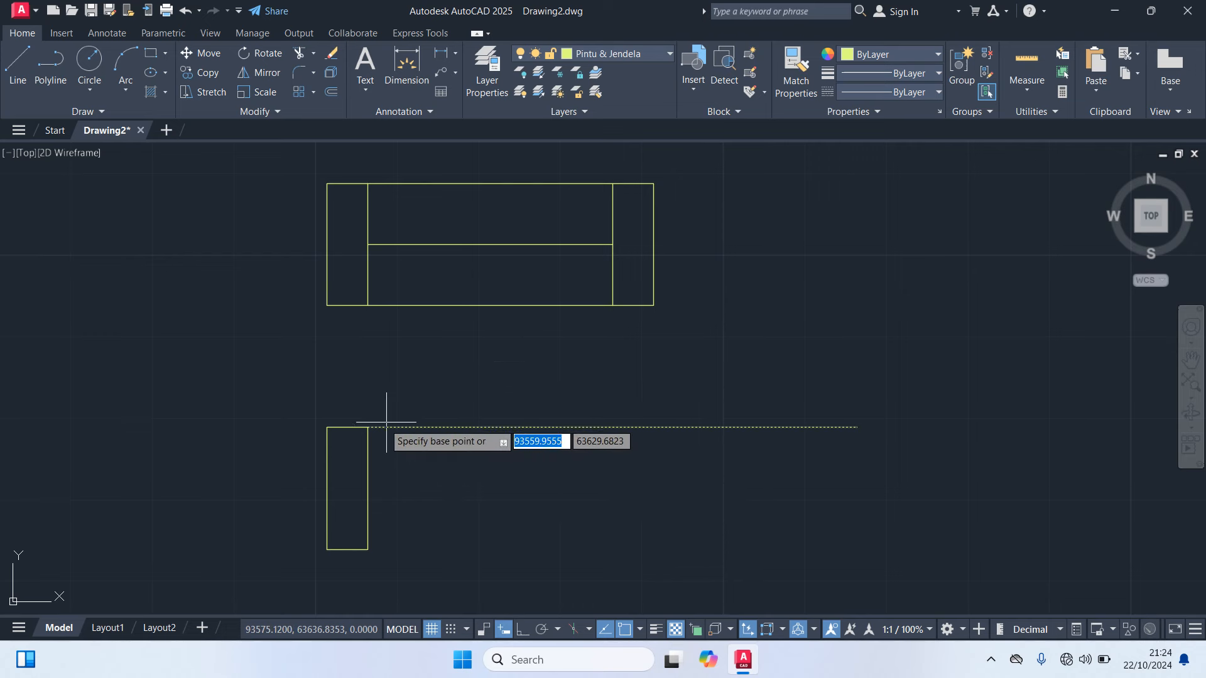
{"action": "left_click", "coordinate": [368, 427]}
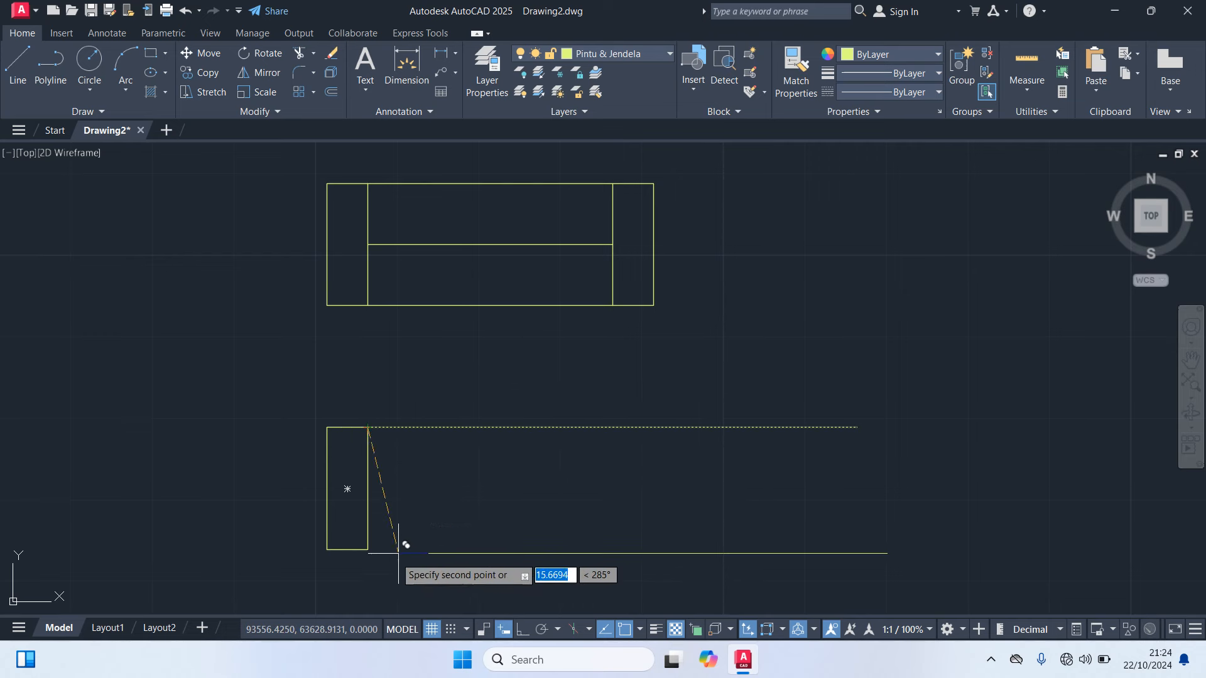
{"action": "left_click", "coordinate": [368, 550]}
{"action": "key", "text": "Escape"}
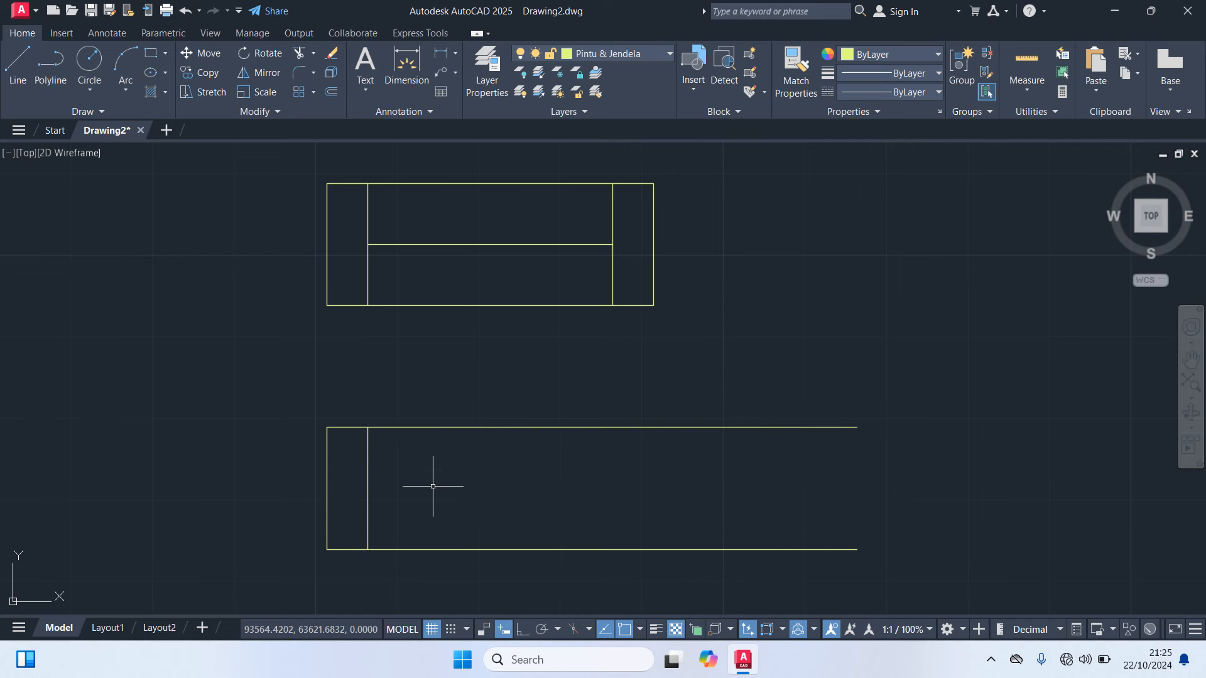
{"action": "key", "text": "Return"}
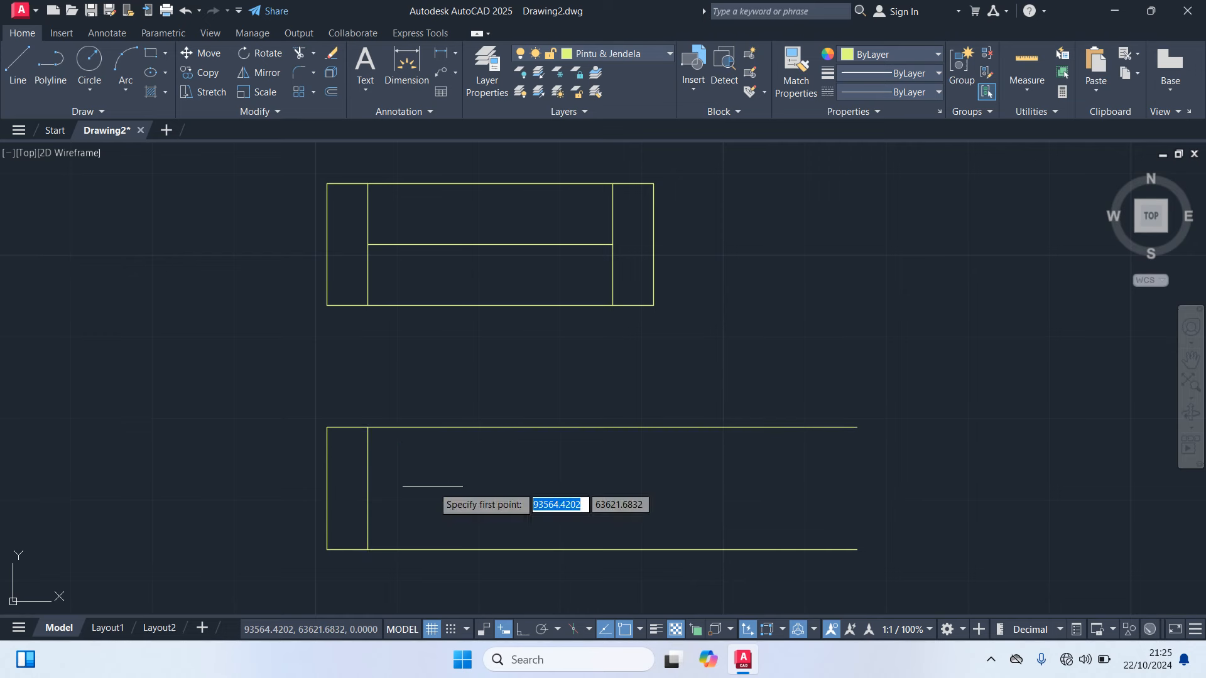
{"action": "key", "text": "Escape"}
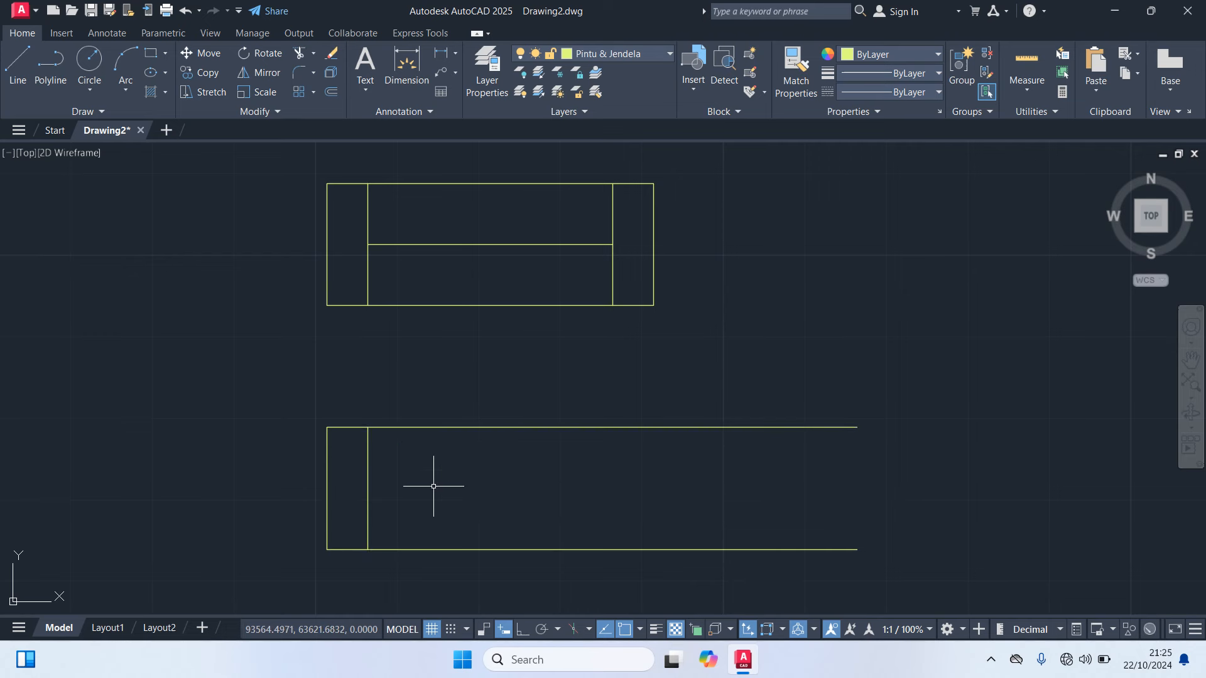
Copy the lower window's jamb from its upper-left corner to the free end of the upper 60-unit line
{"action": "left_click", "coordinate": [446, 519]}
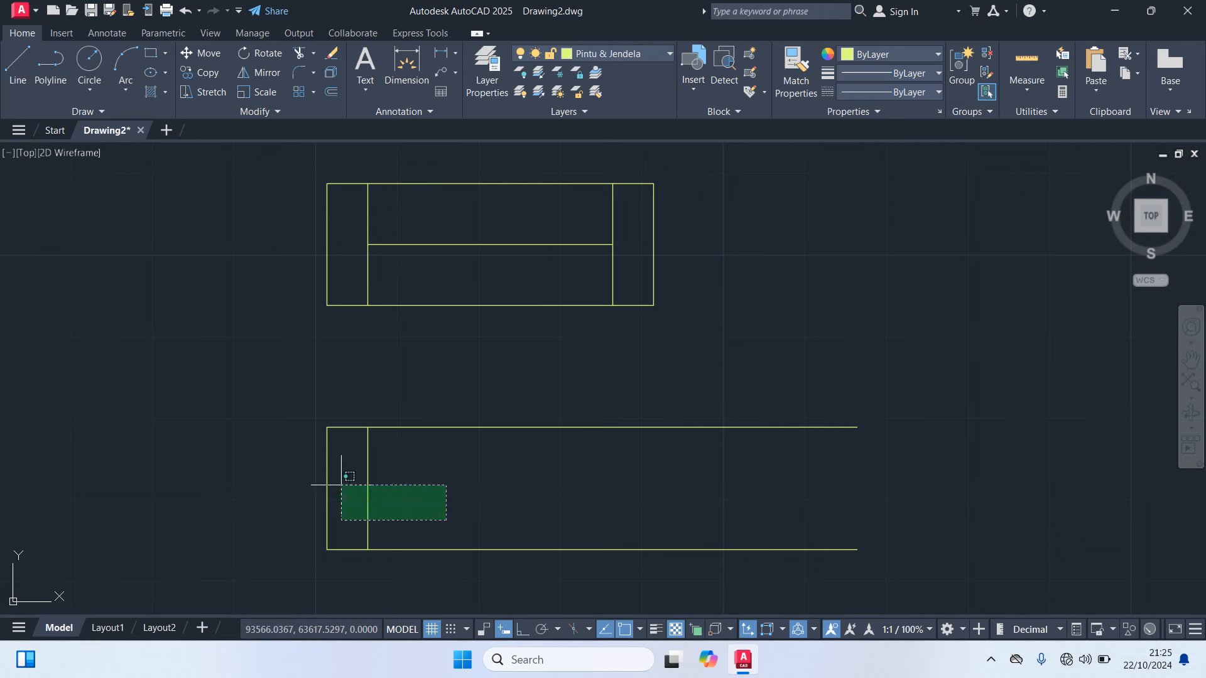
{"action": "left_click", "coordinate": [345, 479]}
{"action": "type", "text": "co"}
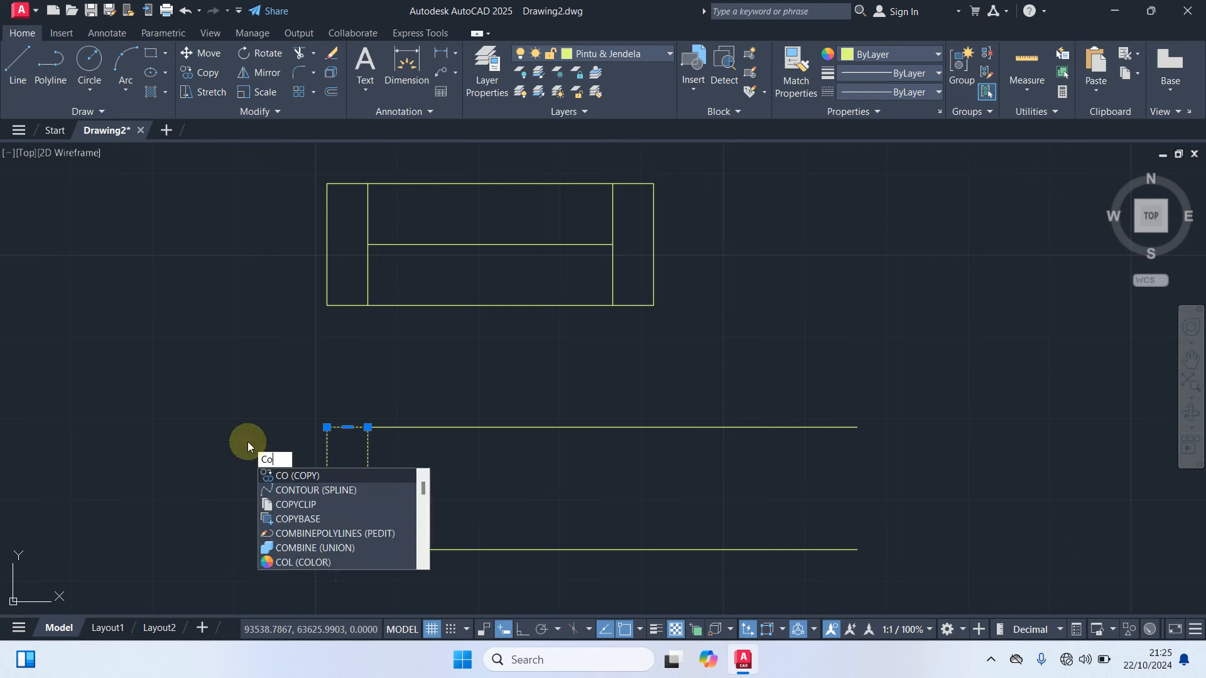
{"action": "key", "text": "Return"}
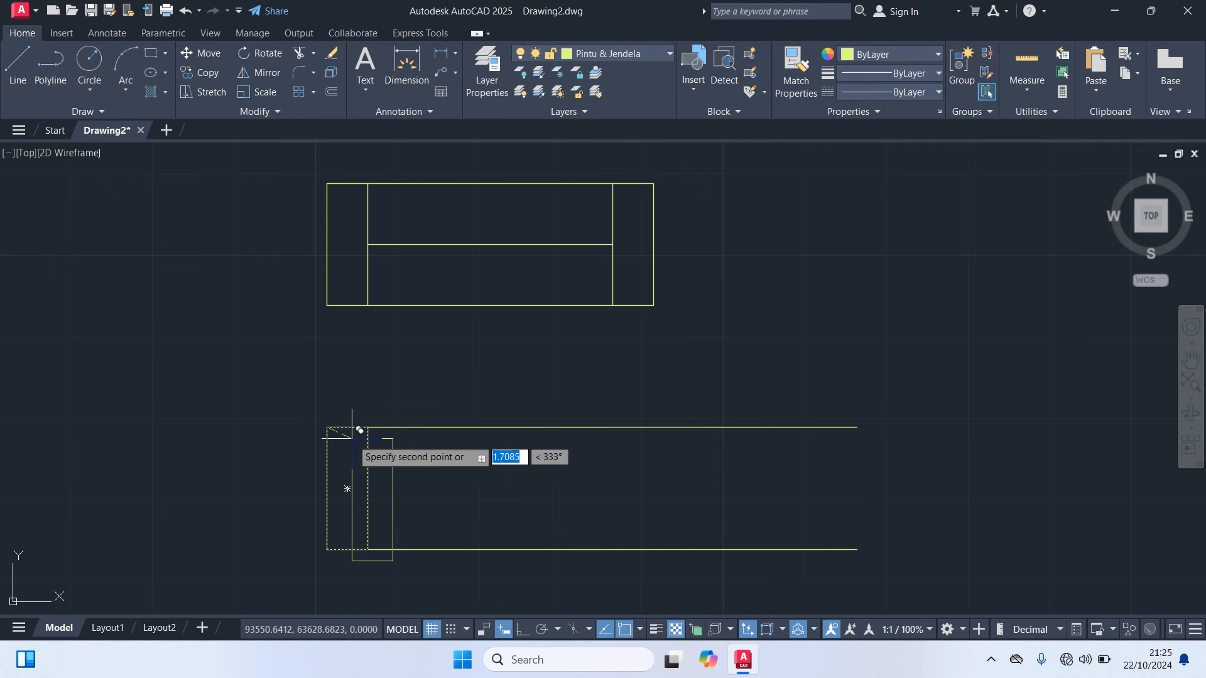
{"action": "left_click", "coordinate": [327, 428]}
{"action": "left_click", "coordinate": [858, 427]}
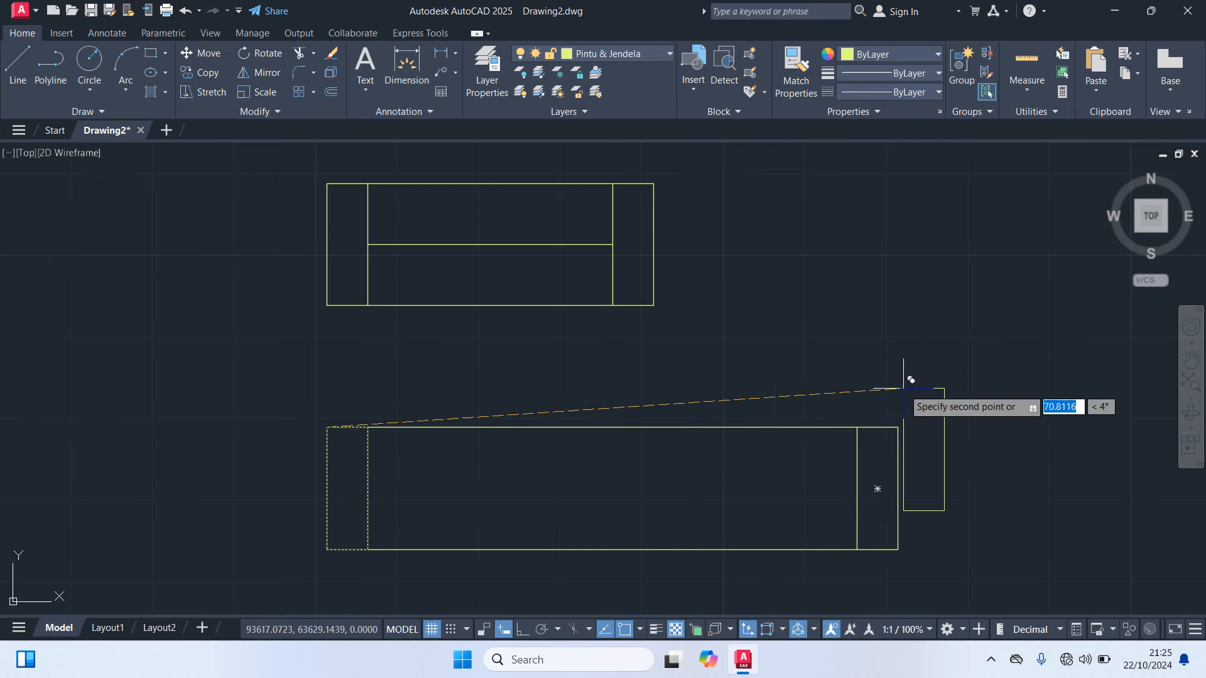
{"action": "middle_click_drag", "start_coordinate": [907, 382], "coordinate": [708, 371]}
{"action": "key", "text": "Return"}
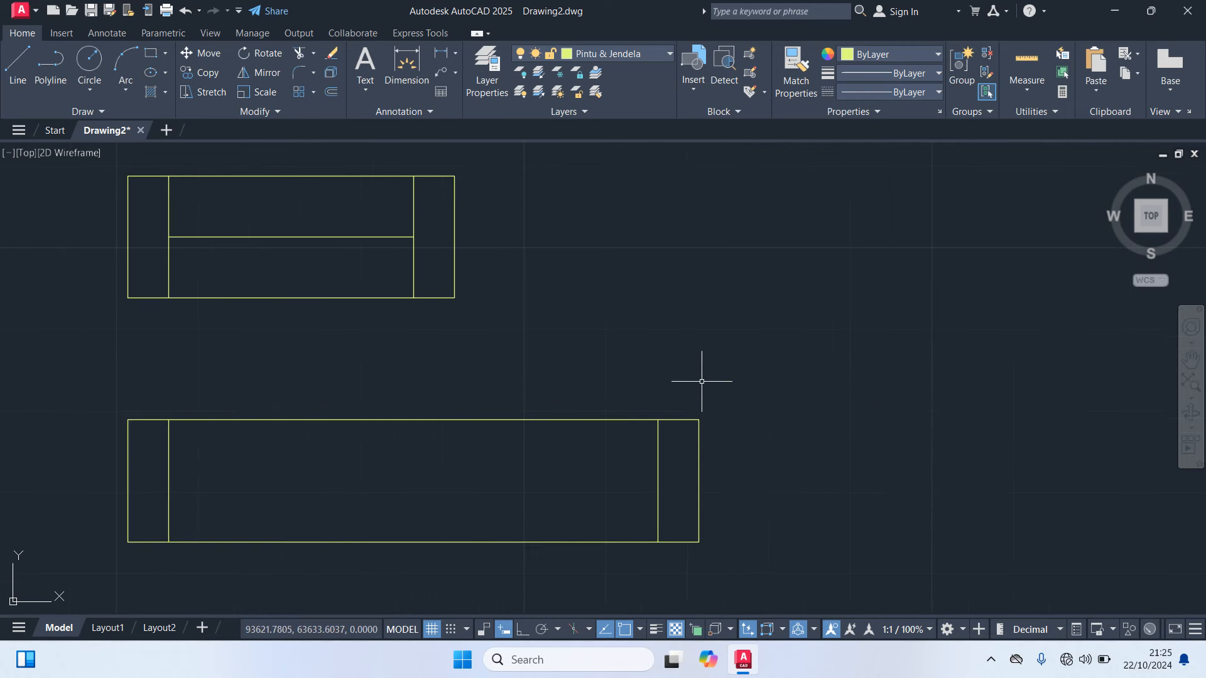
Draw the lower window's center line between the midpoints of its jambs' inner edges
{"action": "type", "text": "l"}
{"action": "key", "text": "Return"}
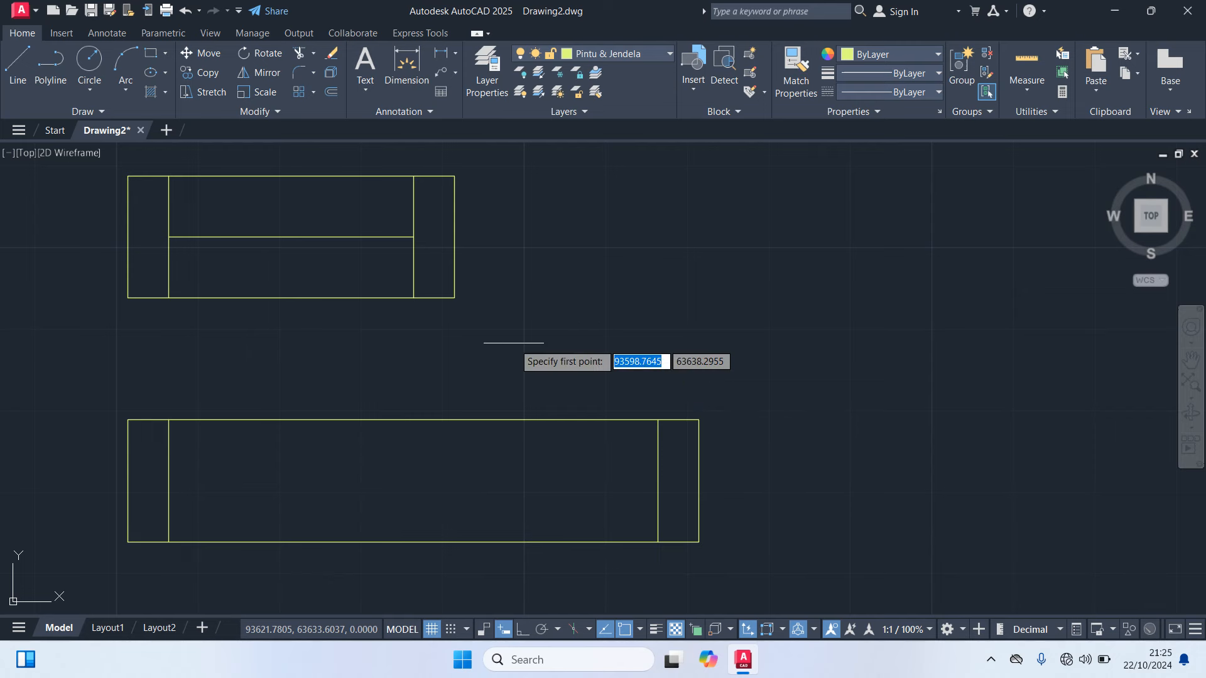
{"action": "left_click", "coordinate": [148, 480]}
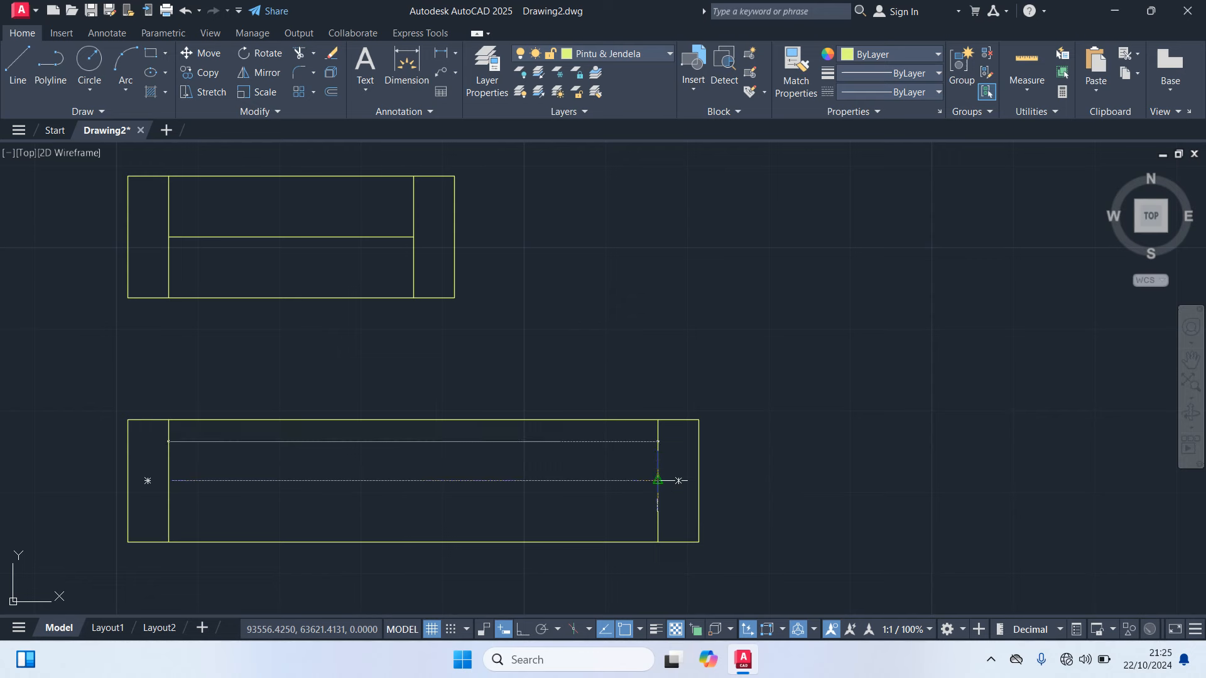
{"action": "left_click", "coordinate": [658, 480]}
{"action": "key", "text": "Escape"}
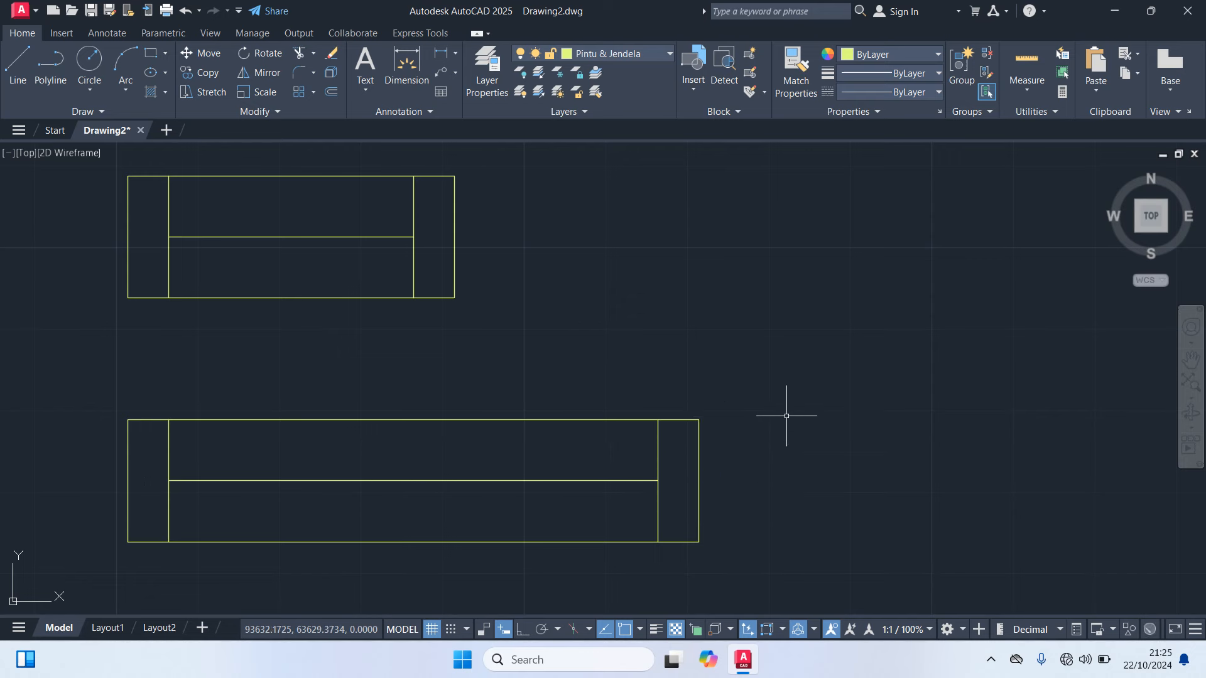
Draw a 60-unit horizontal line to the right from the upper-right corner of the lower window's right jamb
{"action": "key", "text": "space"}
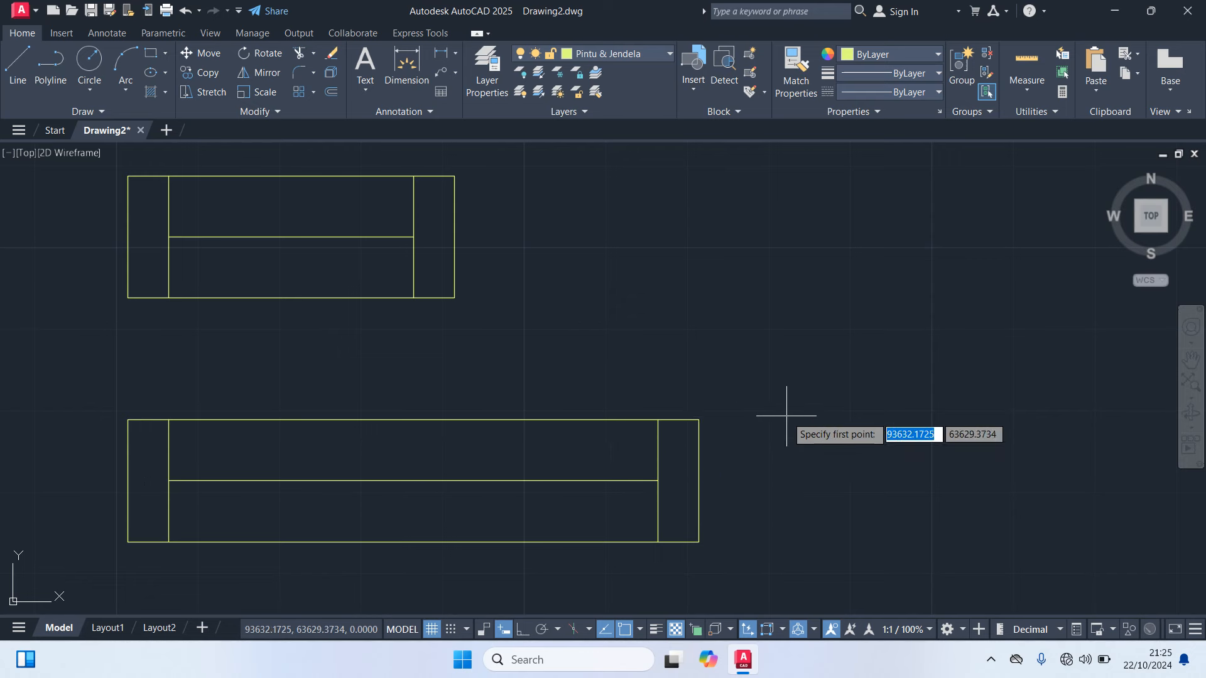
{"action": "left_click", "coordinate": [699, 419]}
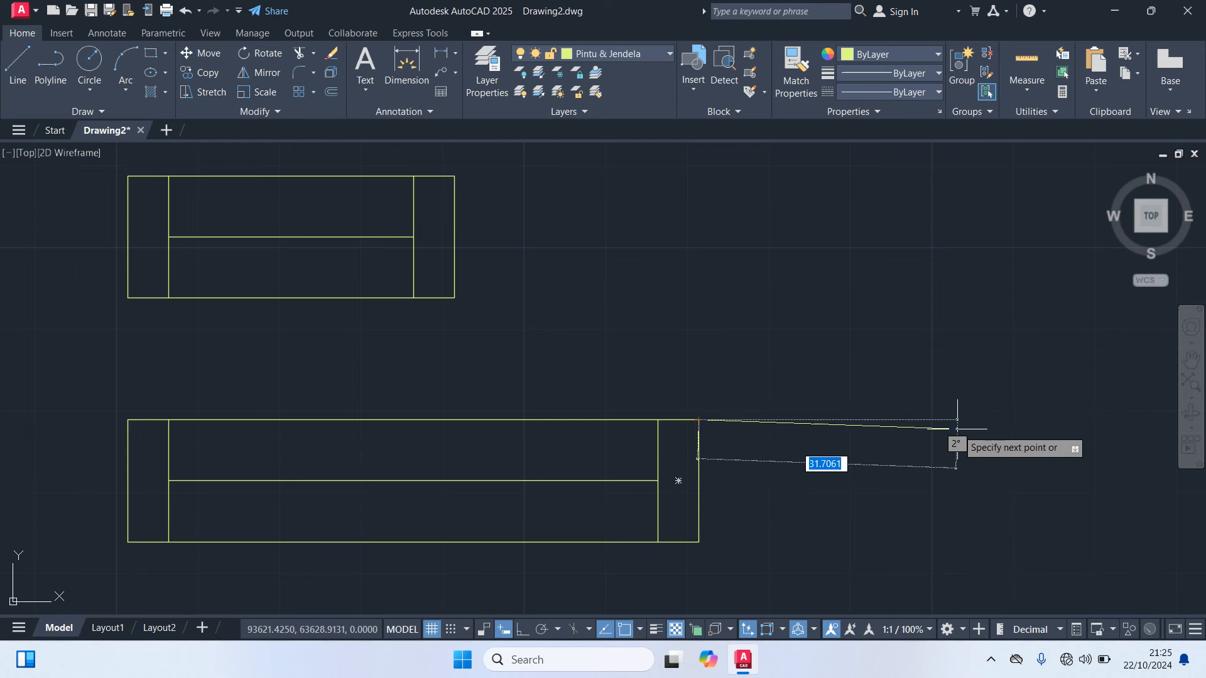
{"action": "type", "text": "5"}
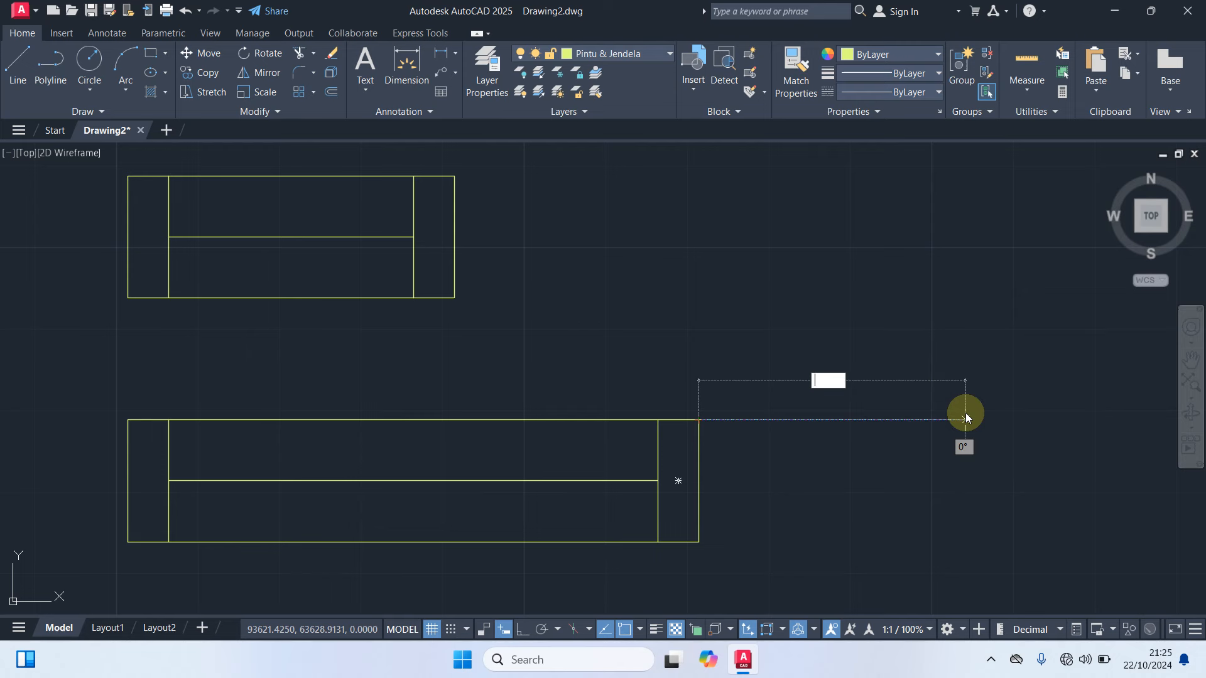
{"action": "type", "text": "60"}
{"action": "key", "text": "Return"}
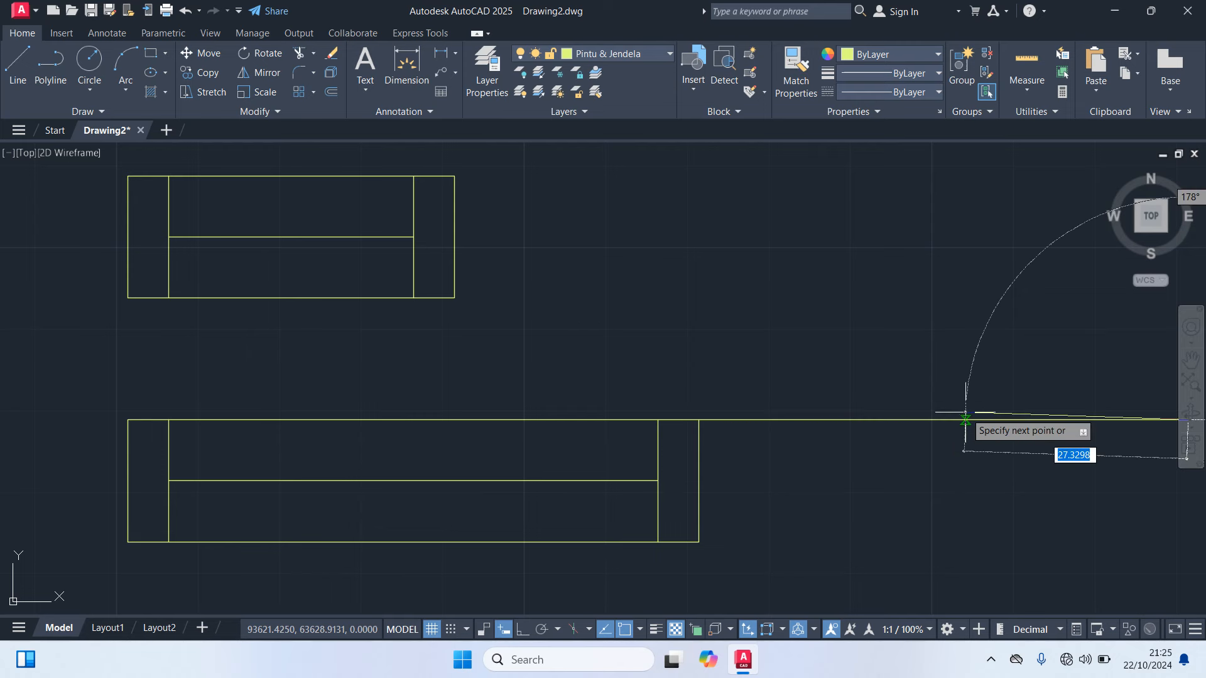
{"action": "key", "text": "Return"}
Draw a matching 60-unit horizontal line to the right from the right jamb's lower-right corner
{"action": "middle_click_drag", "start_coordinate": [891, 566], "coordinate": [614, 503]}
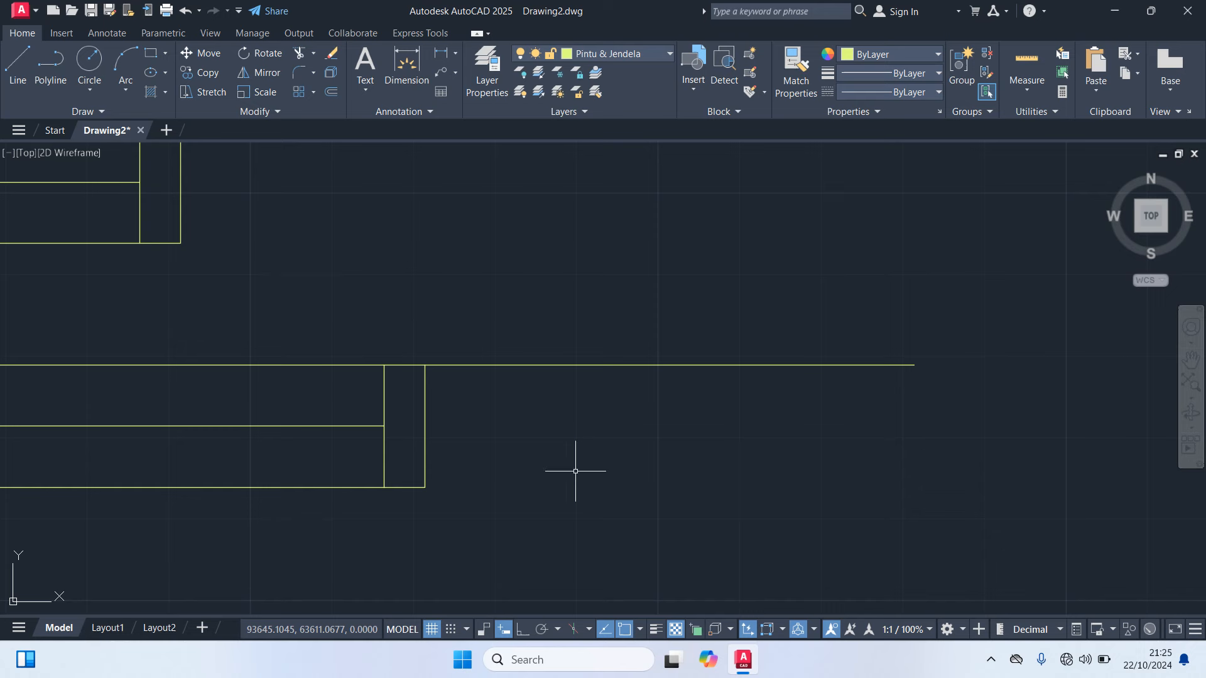
{"action": "key", "text": "Return"}
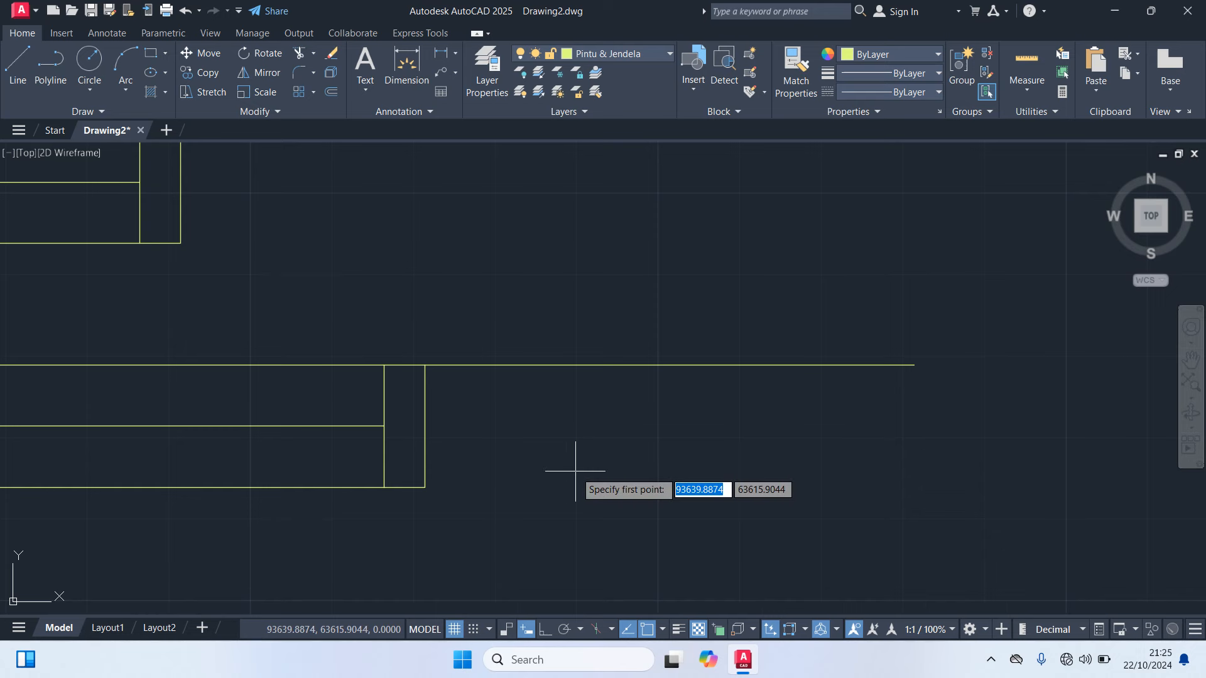
{"action": "left_click", "coordinate": [425, 488]}
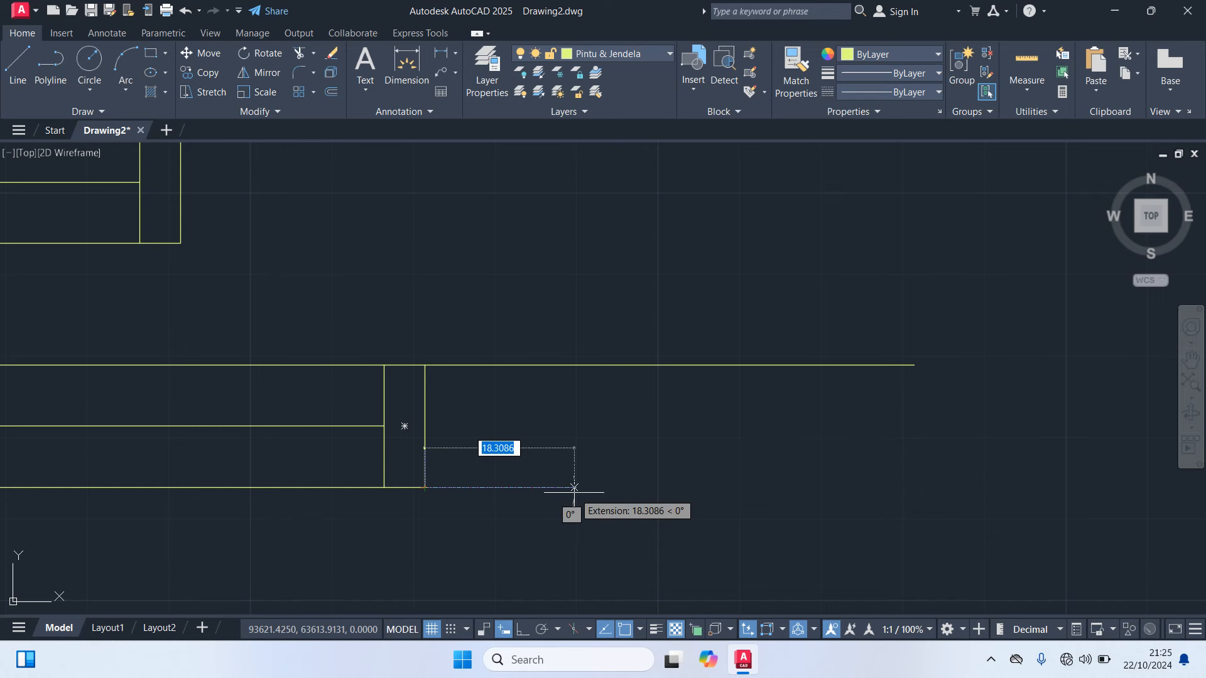
{"action": "type", "text": "60"}
{"action": "key", "text": "Return"}
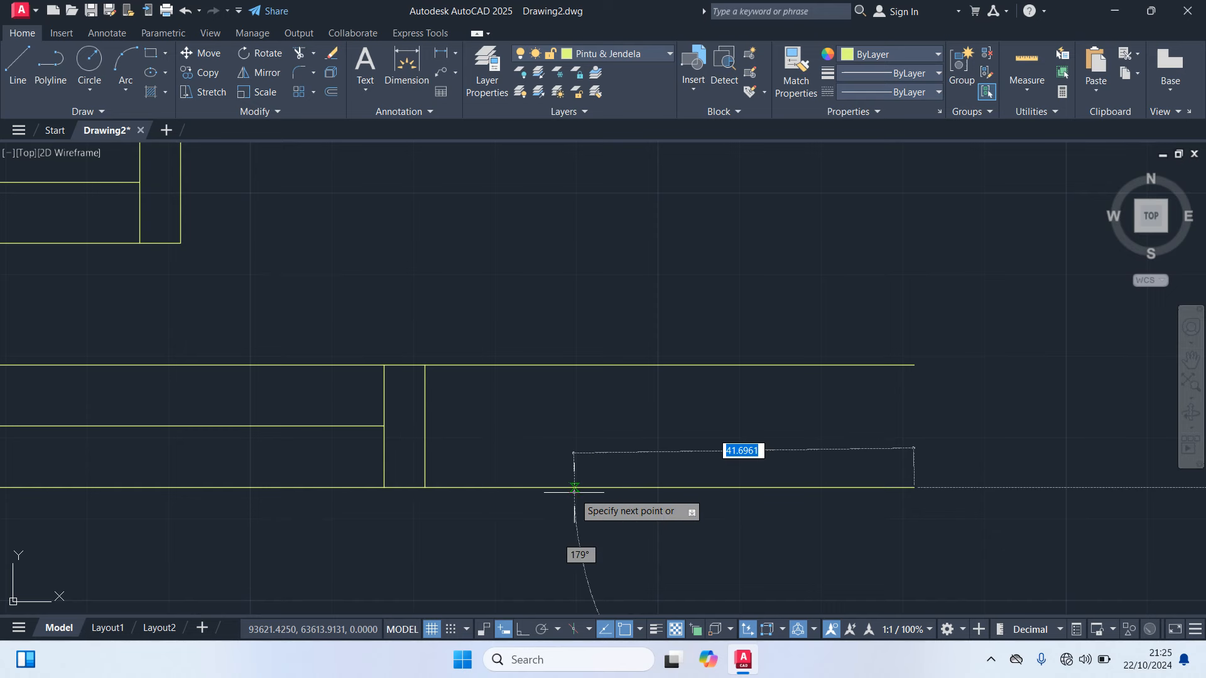
Copy the lower window's middle jamb from its upper-left corner to the free end of the new upper 60-unit line
{"action": "key", "text": "Return"}
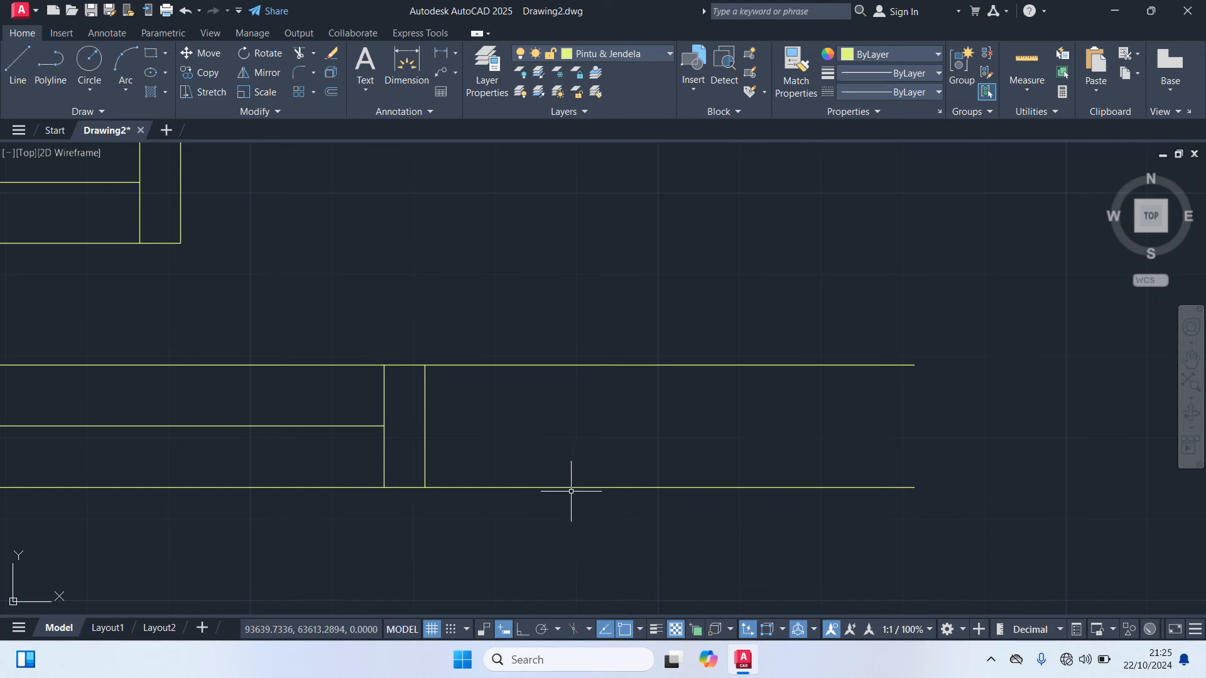
{"action": "left_click", "coordinate": [425, 433]}
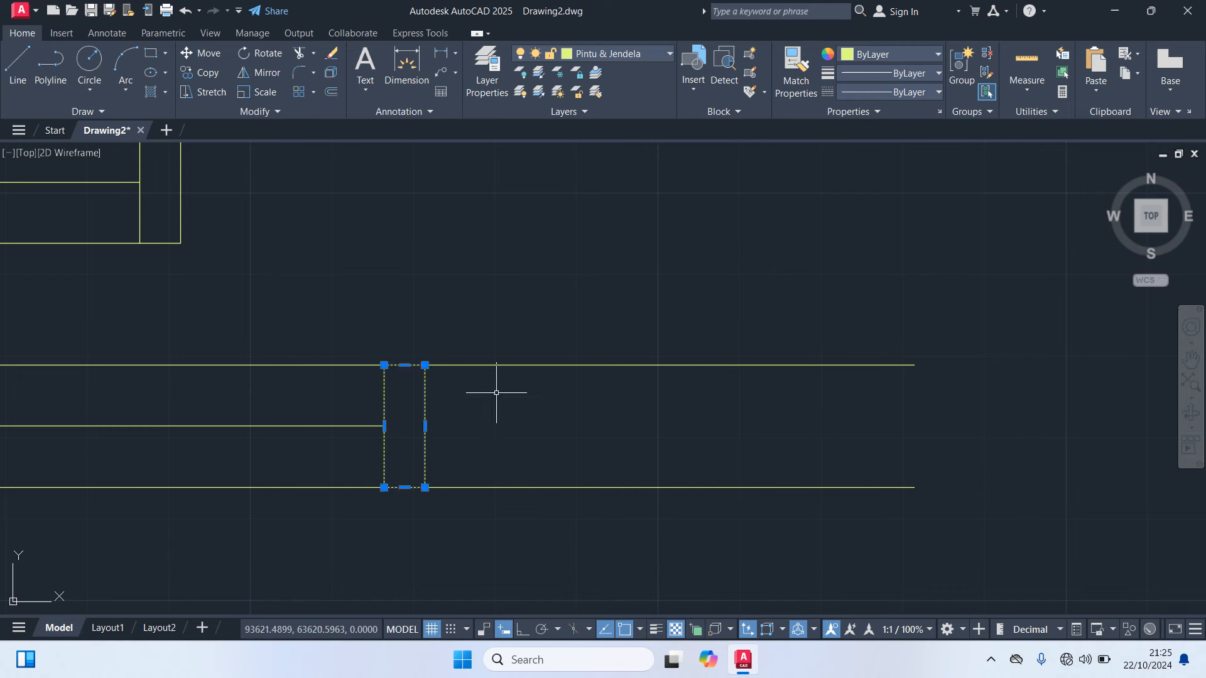
{"action": "type", "text": "co"}
{"action": "key", "text": "Return"}
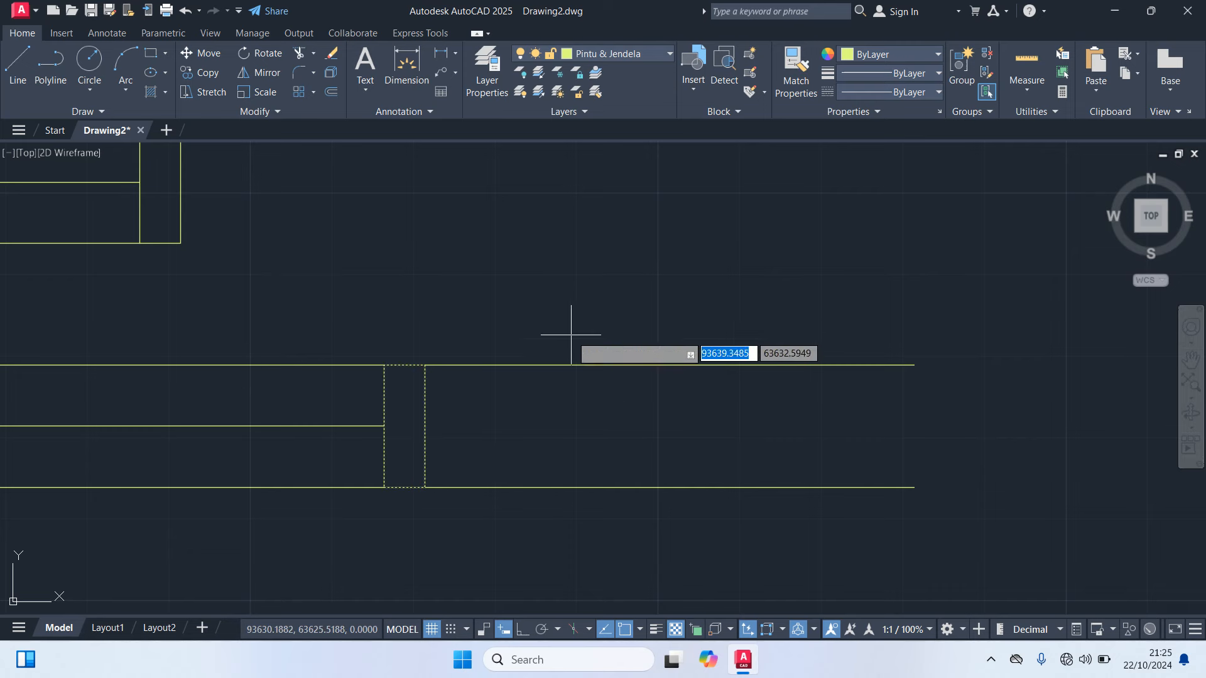
{"action": "left_click", "coordinate": [384, 365]}
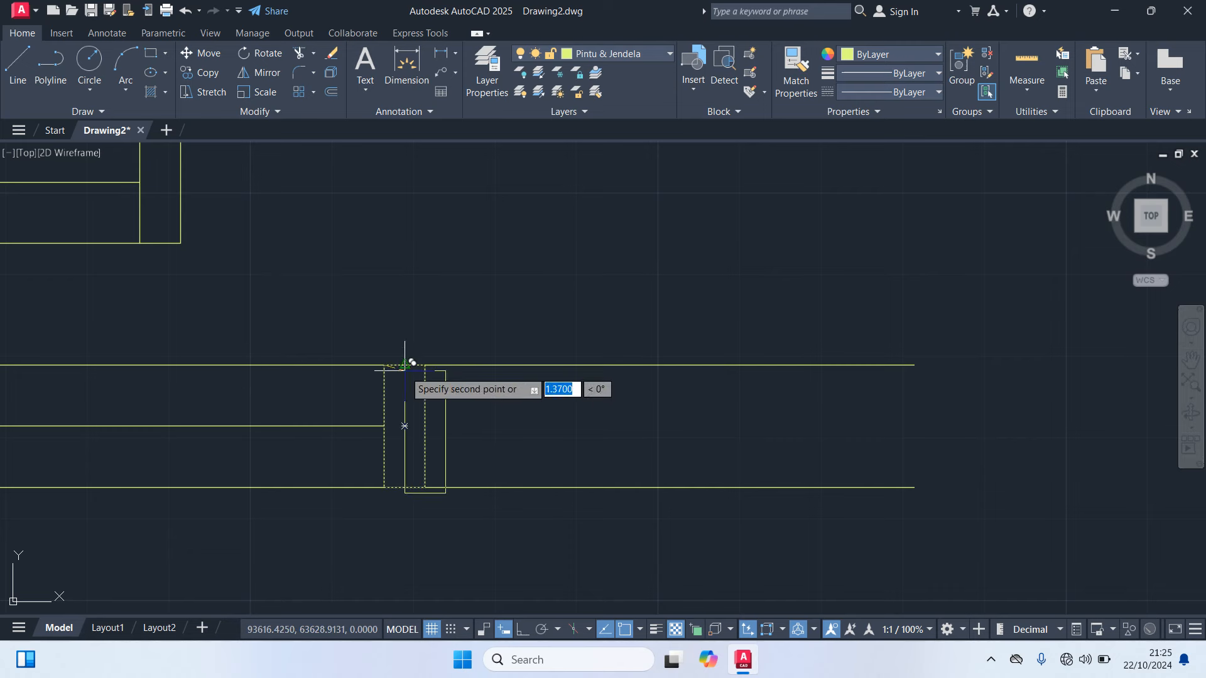
{"action": "left_click", "coordinate": [915, 365]}
{"action": "key", "text": "Escape"}
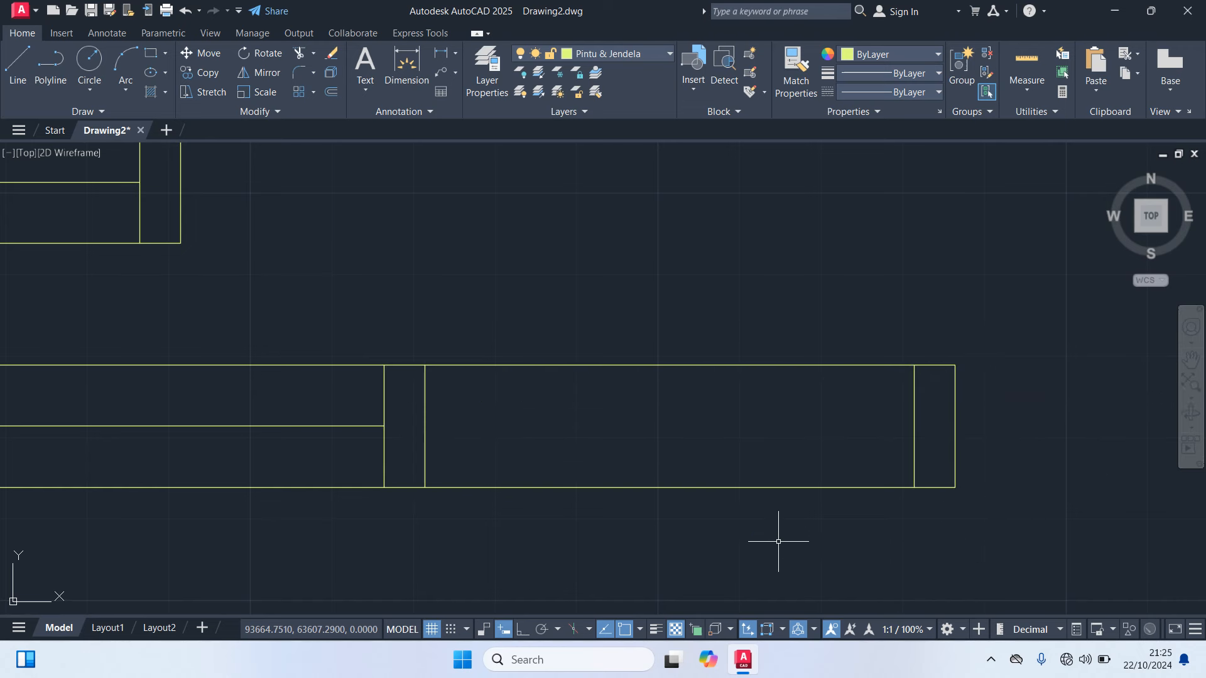
Draw the second pane's center line between the midpoints of the middle and right jambs' inner edges
{"action": "type", "text": "l"}
{"action": "key", "text": "Return"}
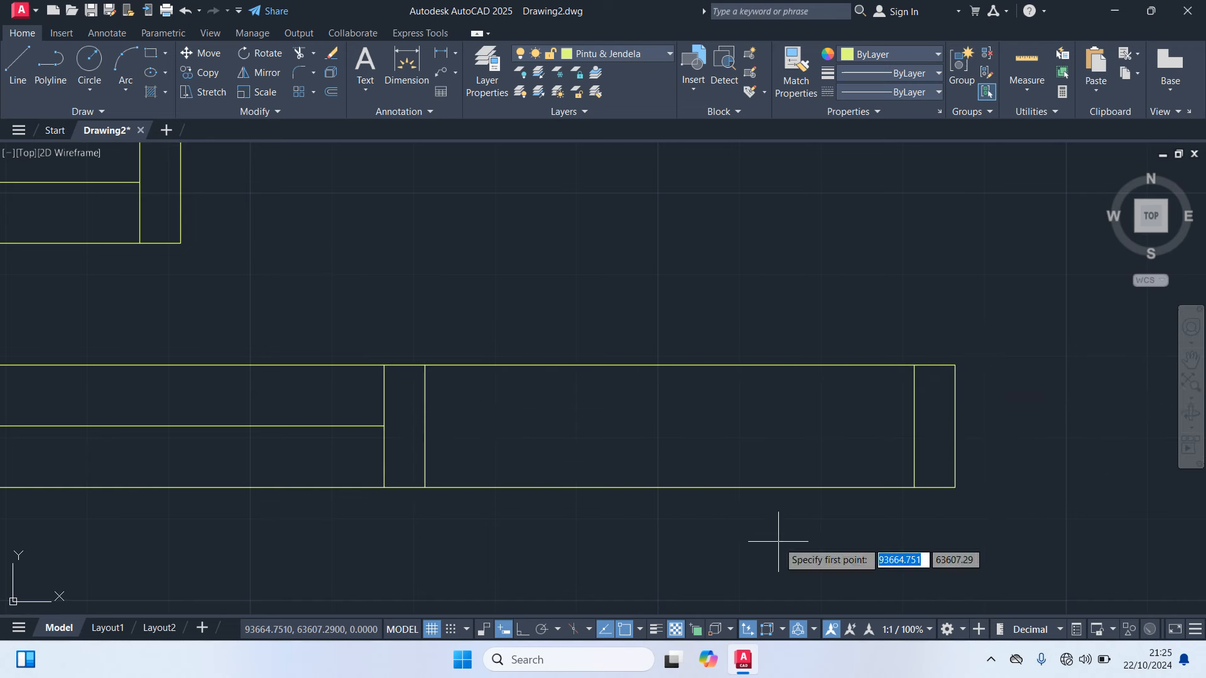
{"action": "left_click", "coordinate": [425, 426]}
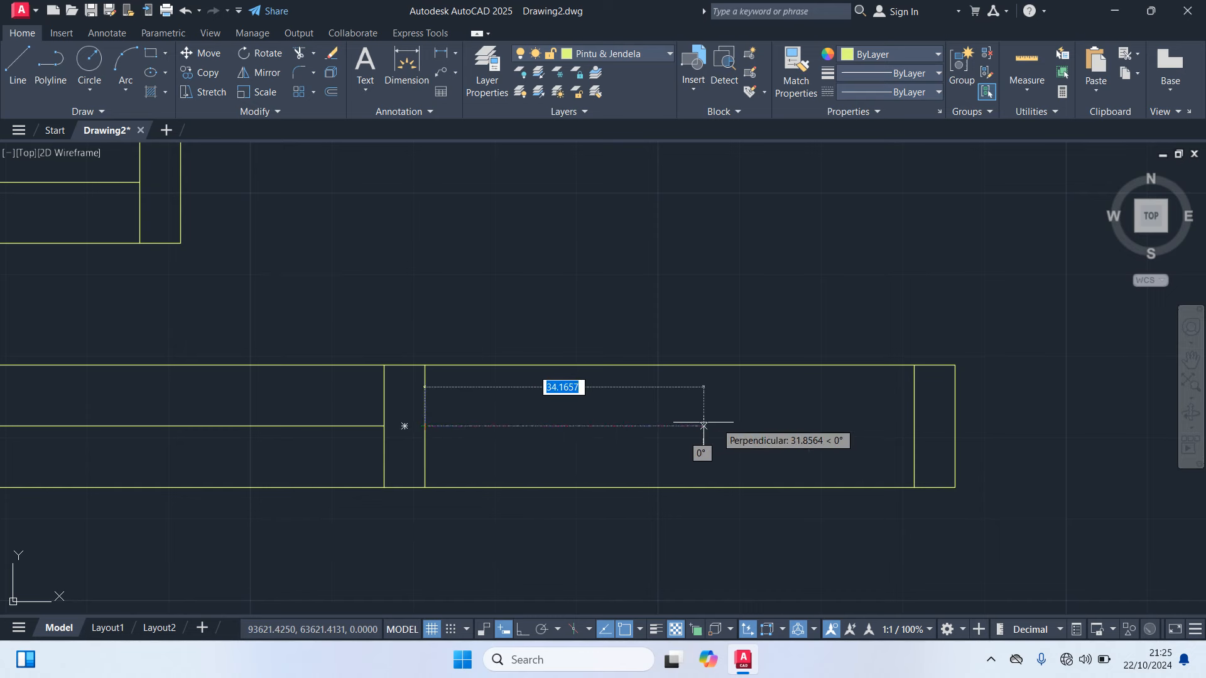
{"action": "left_click", "coordinate": [935, 426]}
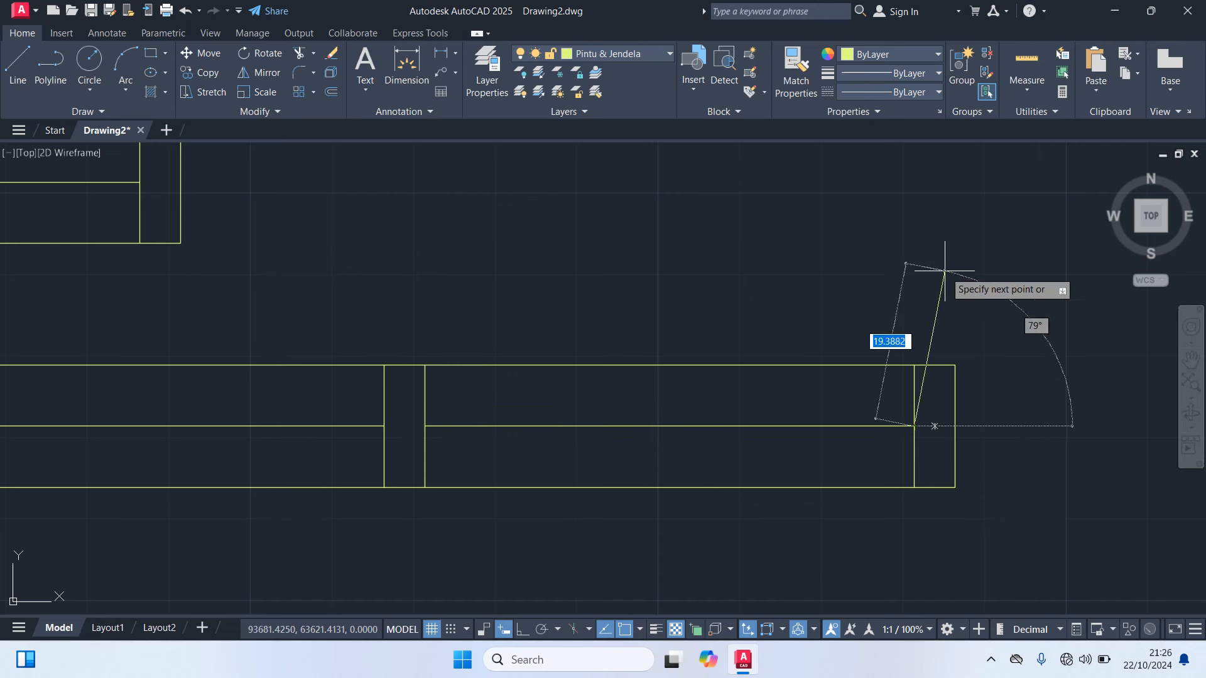
{"action": "key", "text": "Escape"}
{"action": "scroll", "coordinate": [792, 408], "scroll_direction": "down", "scroll_amount": 2}
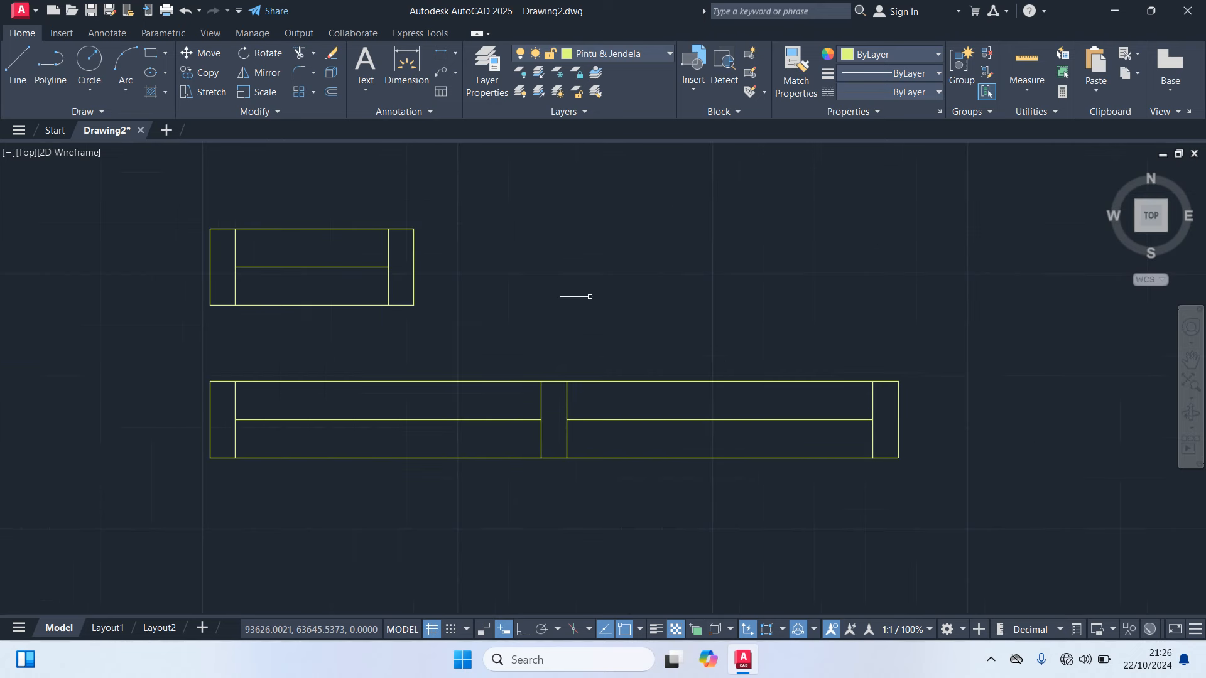
{"action": "scroll", "coordinate": [571, 342], "scroll_direction": "down", "scroll_amount": 2}
{"action": "left_click", "coordinate": [875, 518]}
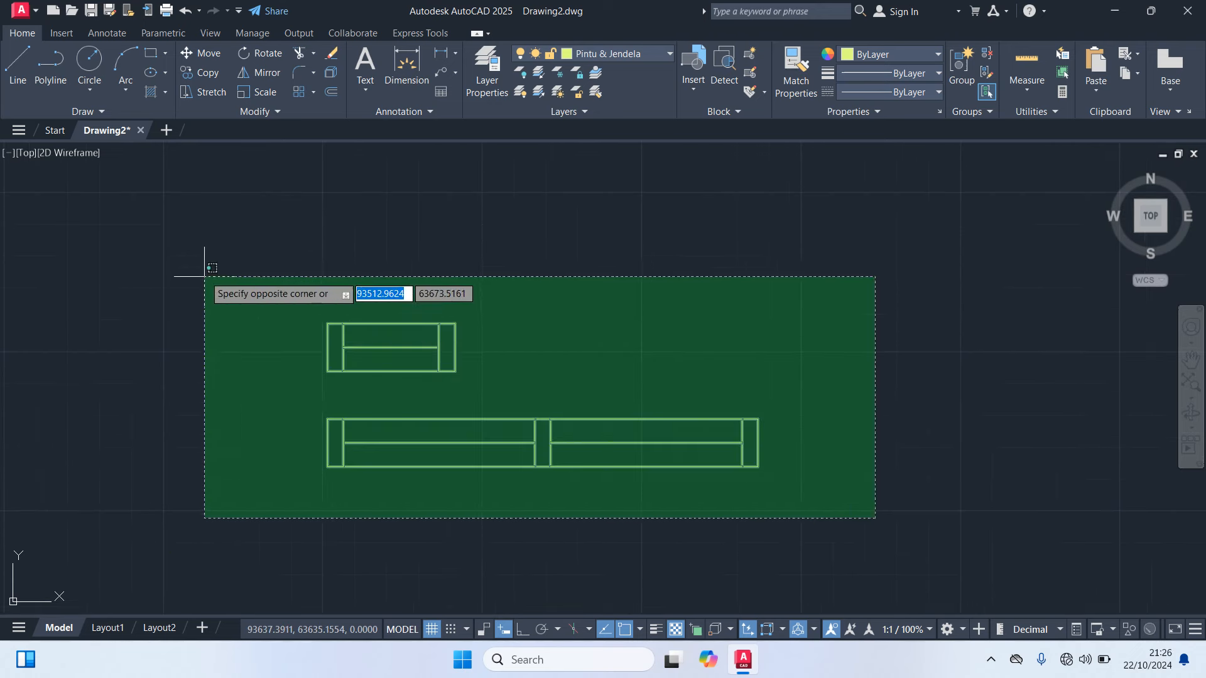
{"action": "left_click", "coordinate": [205, 276]}
{"action": "type", "text": "c"}
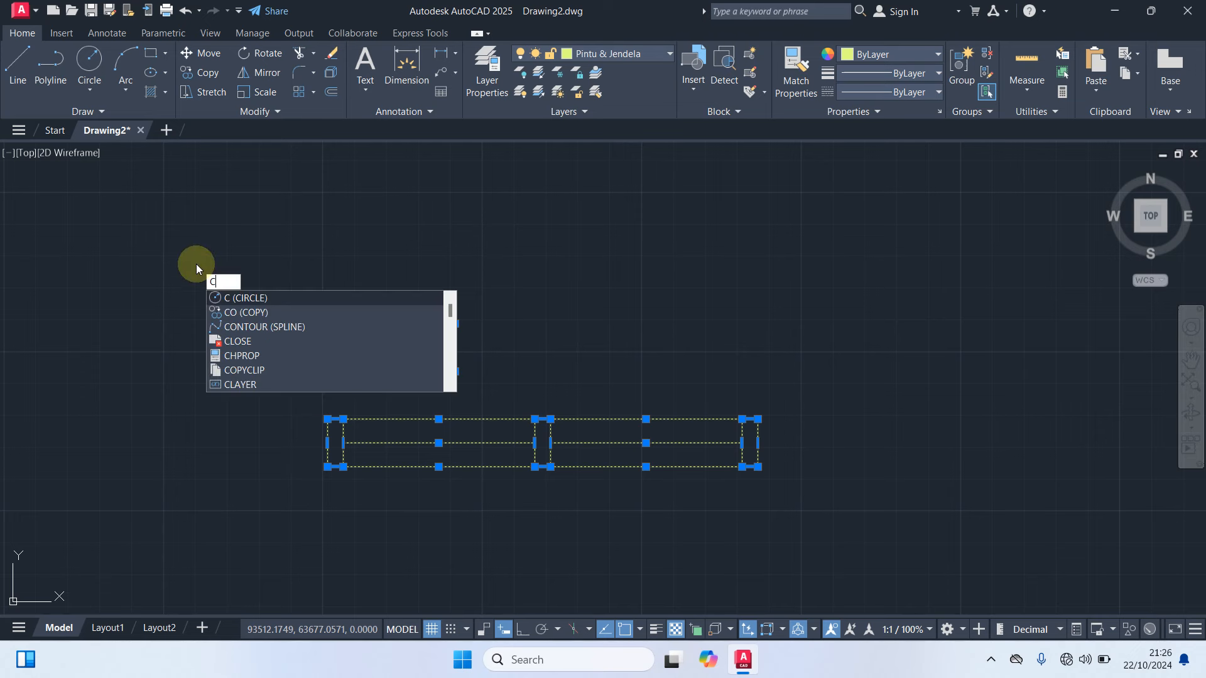
{"action": "key", "text": "Escape"}
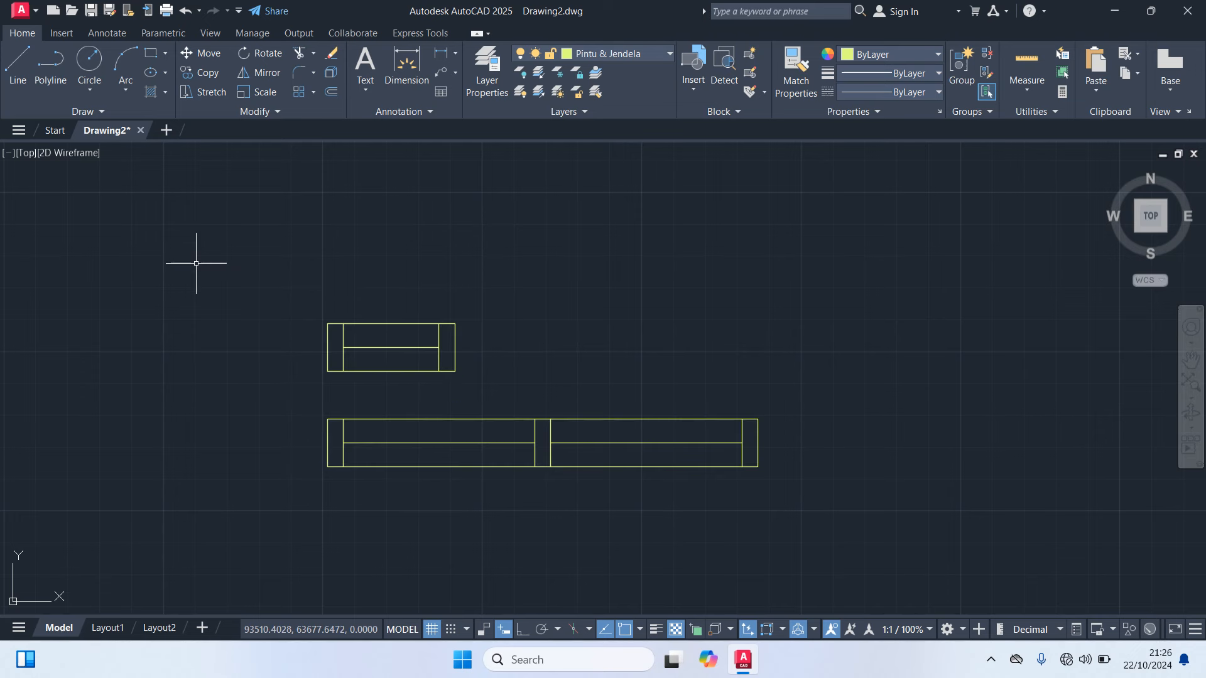
Define the upper single-pane window as a block named Jendela 1, with its base point at the middle of its center line
{"action": "type", "text": "b"}
{"action": "key", "text": "Return"}
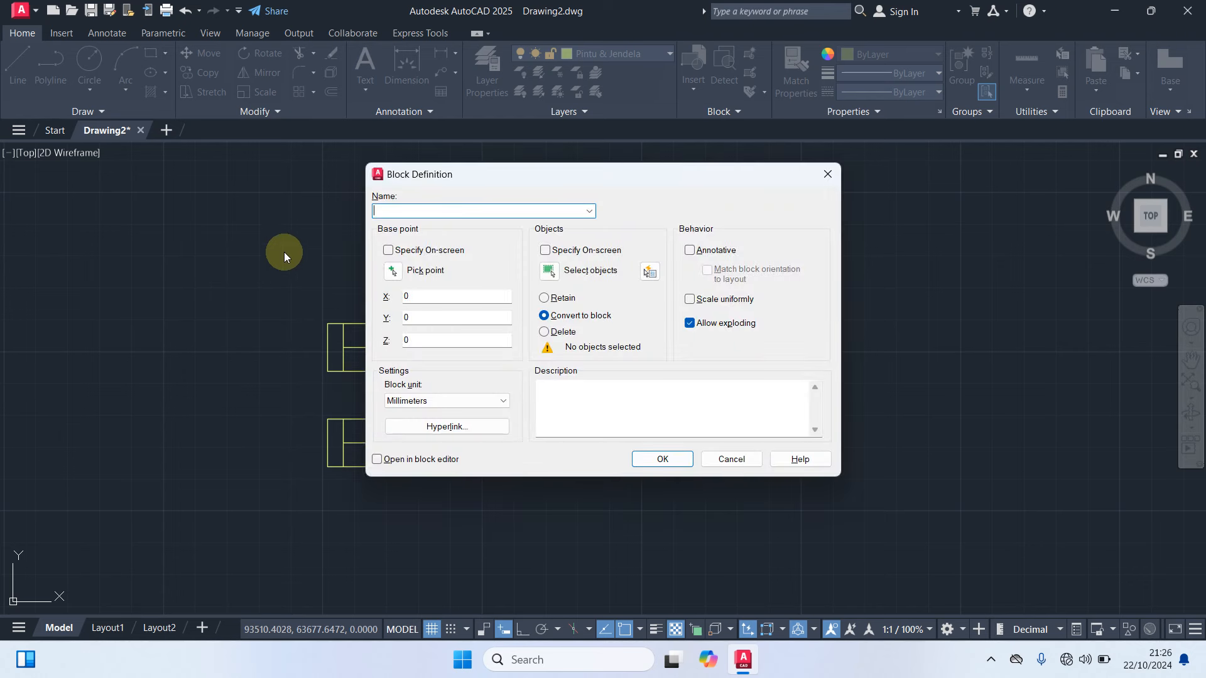
{"action": "type", "text": "Jendela 1"}
{"action": "left_click", "coordinate": [398, 277]}
{"action": "left_click", "coordinate": [388, 350]}
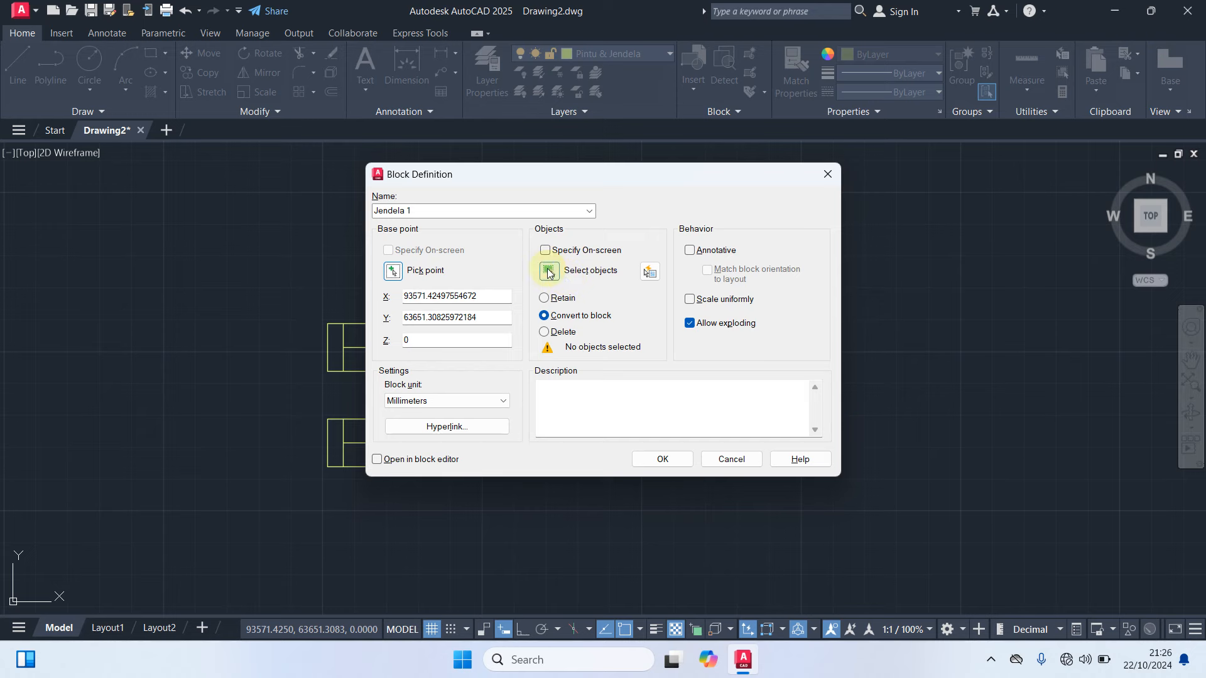
{"action": "left_click", "coordinate": [548, 273]}
{"action": "left_click", "coordinate": [486, 379]}
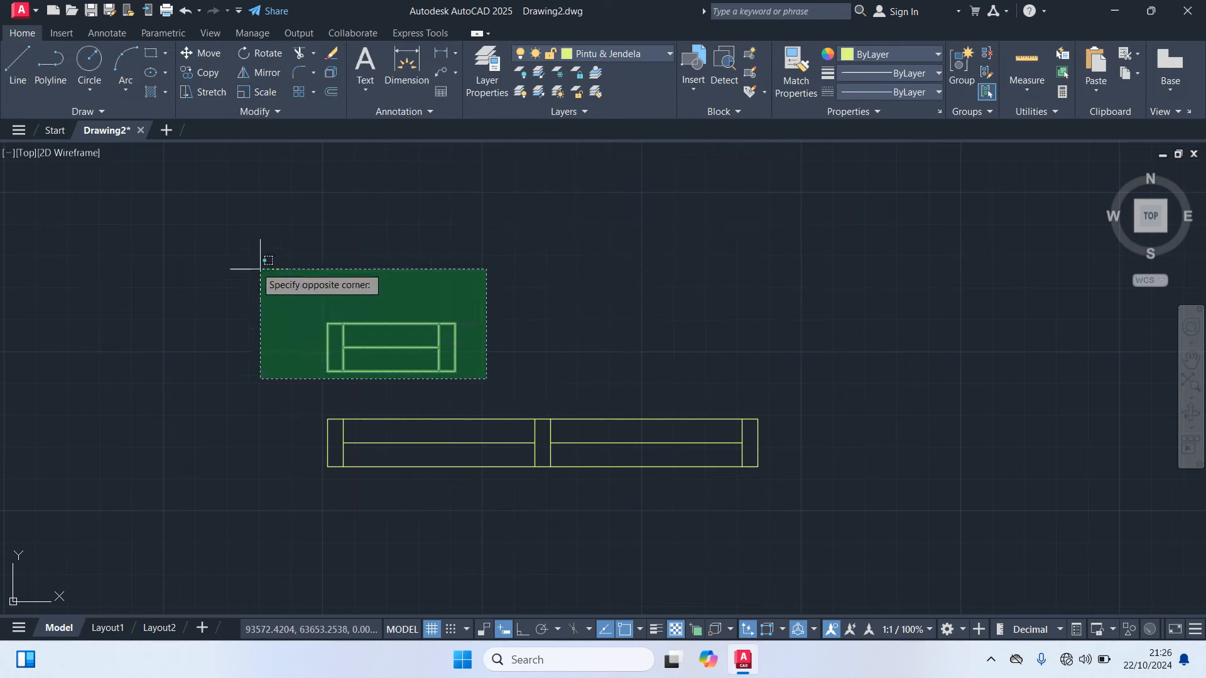
{"action": "left_click", "coordinate": [237, 255]}
{"action": "key", "text": "Return"}
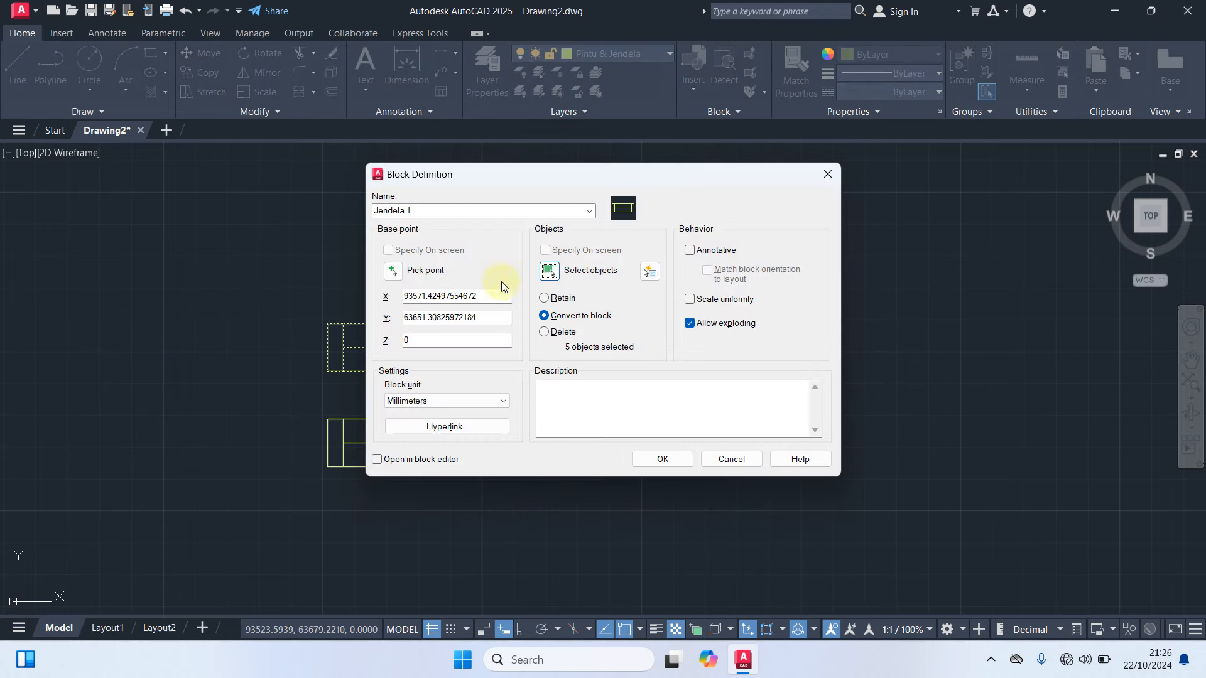
{"action": "left_click", "coordinate": [687, 461]}
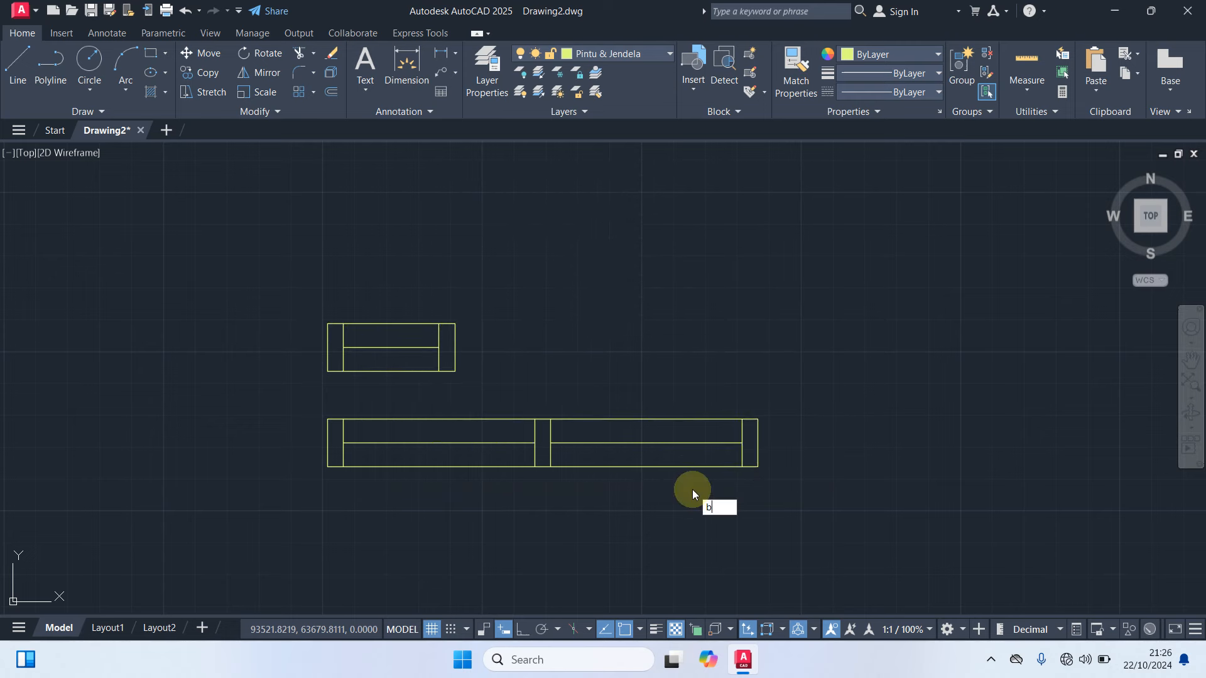
Define the lower two-pane window as a block named Jendela 2, with its base point at the center of the middle jamb
{"action": "type", "text": "b"}
{"action": "key", "text": "Return"}
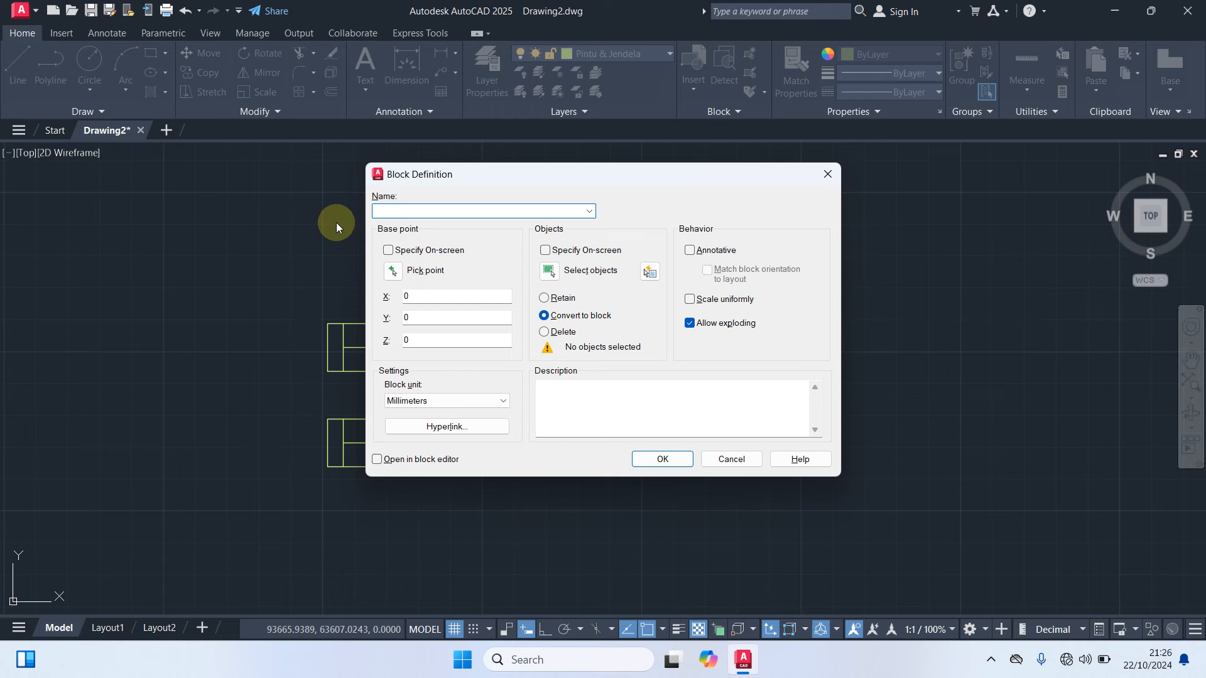
{"action": "type", "text": "Jendela 2"}
{"action": "left_click", "coordinate": [392, 272]}
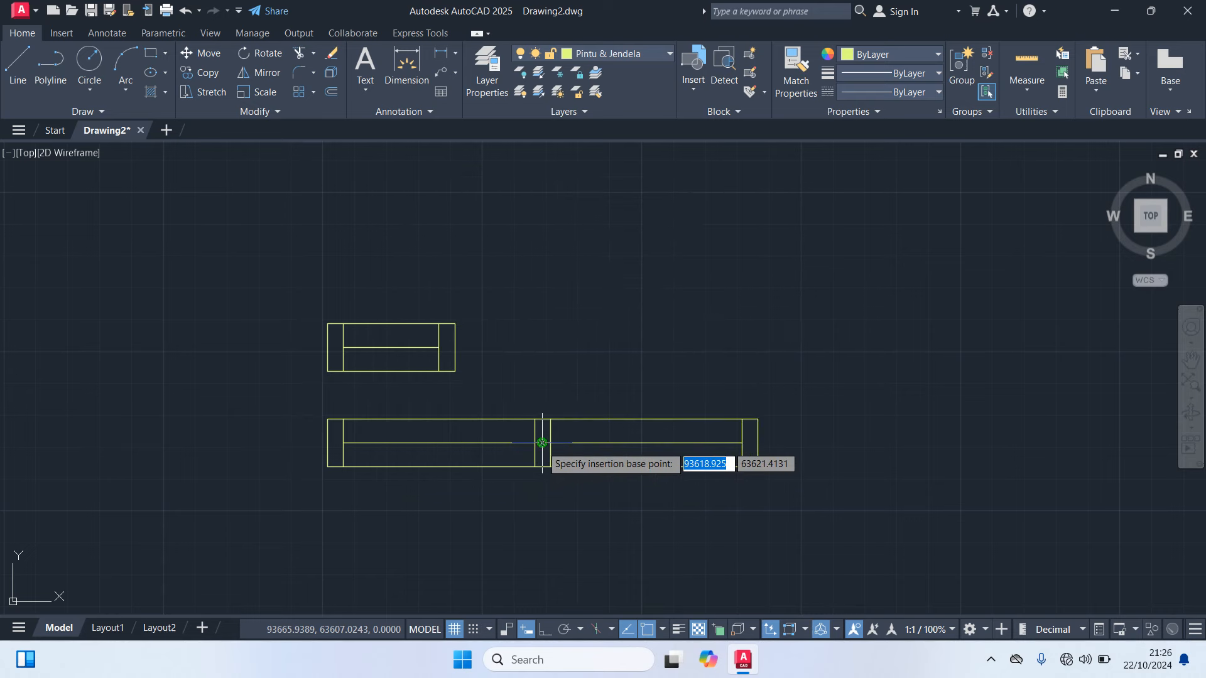
{"action": "left_click", "coordinate": [542, 442]}
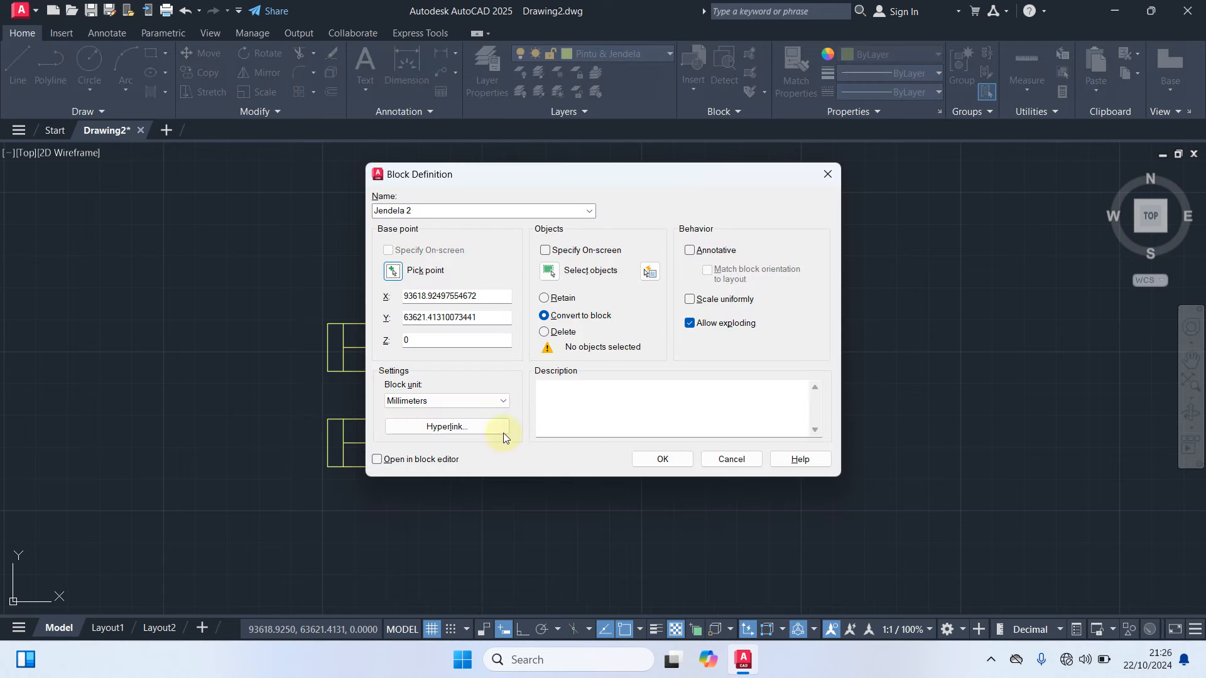
{"action": "left_click", "coordinate": [549, 272]}
{"action": "left_click", "coordinate": [830, 510]}
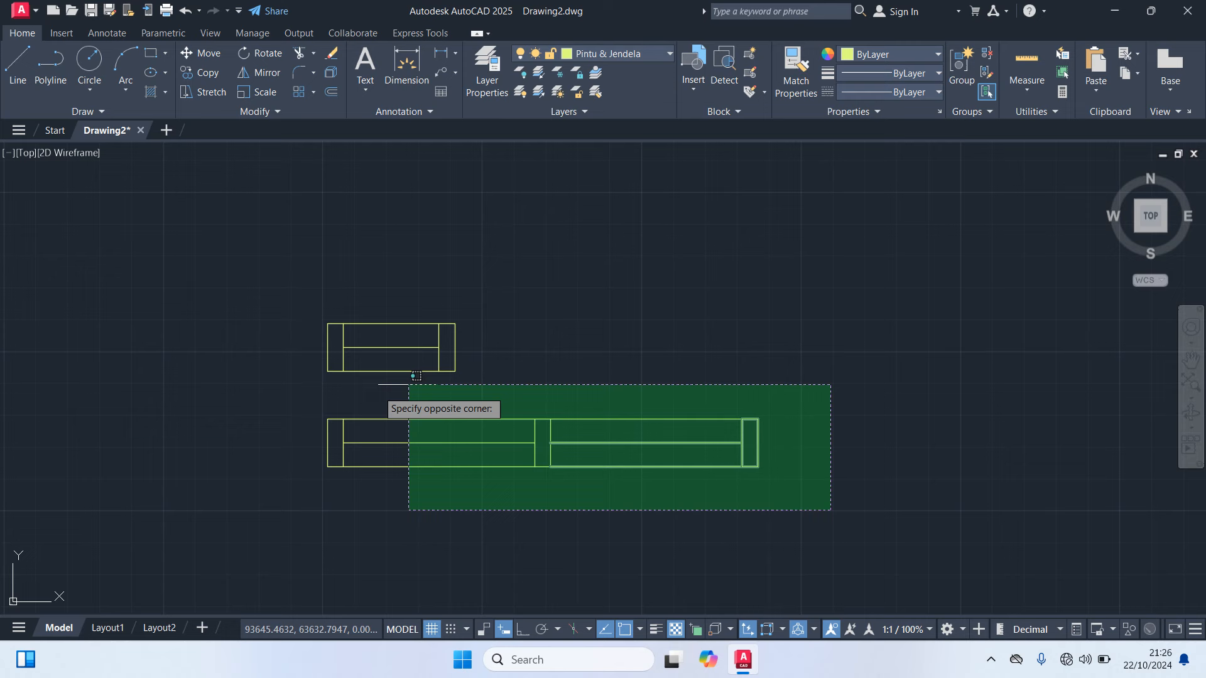
{"action": "left_click", "coordinate": [254, 382]}
{"action": "right_click", "coordinate": [242, 386]}
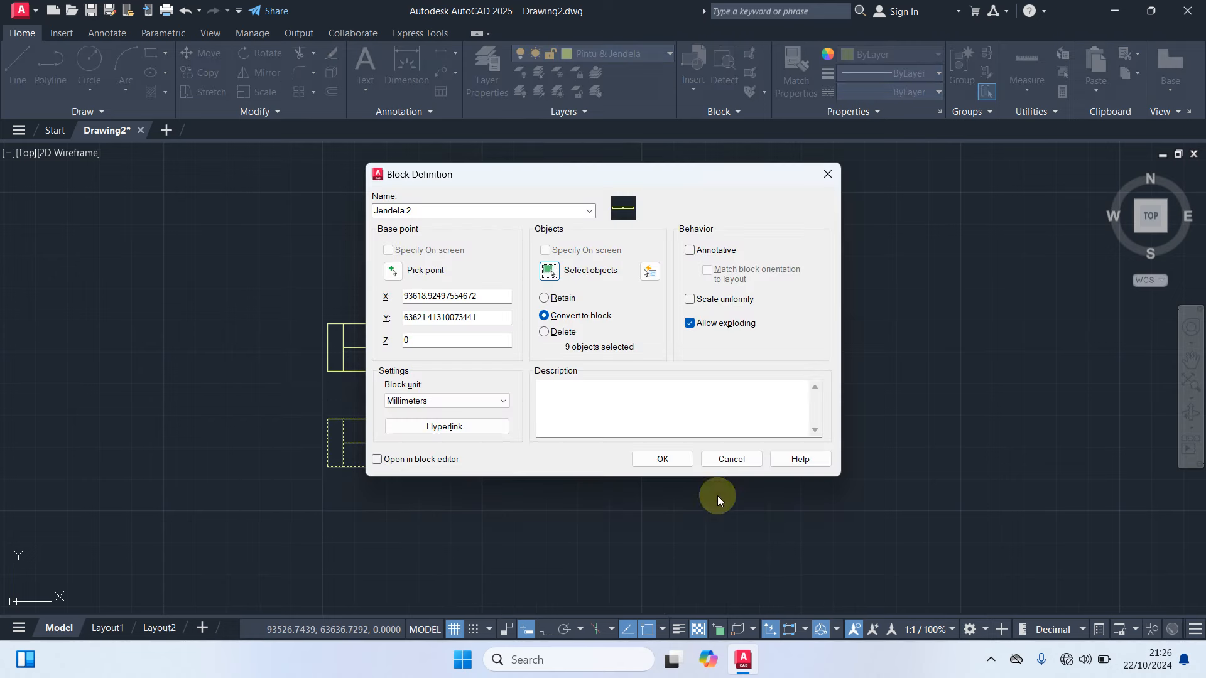
{"action": "left_click", "coordinate": [666, 459]}
Copy both window blocks from the lower window's upper-left corner to the empty area right of the originals
{"action": "left_click", "coordinate": [822, 528]}
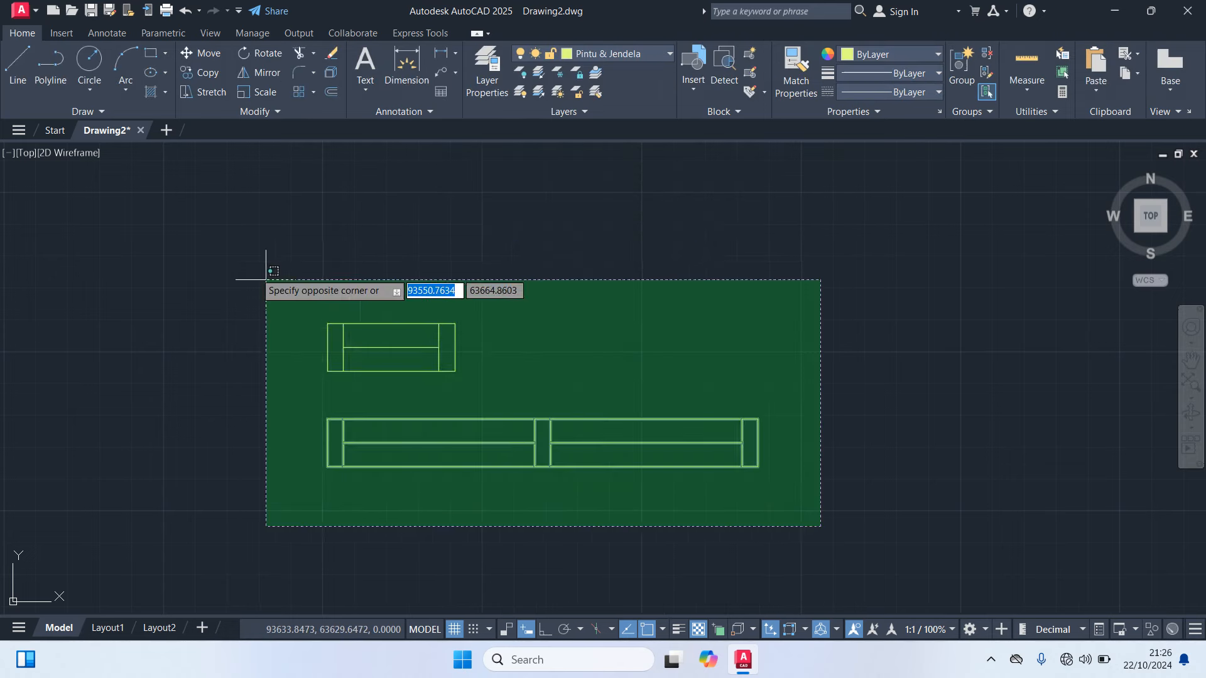
{"action": "left_click", "coordinate": [196, 215]}
{"action": "type", "text": "c"}
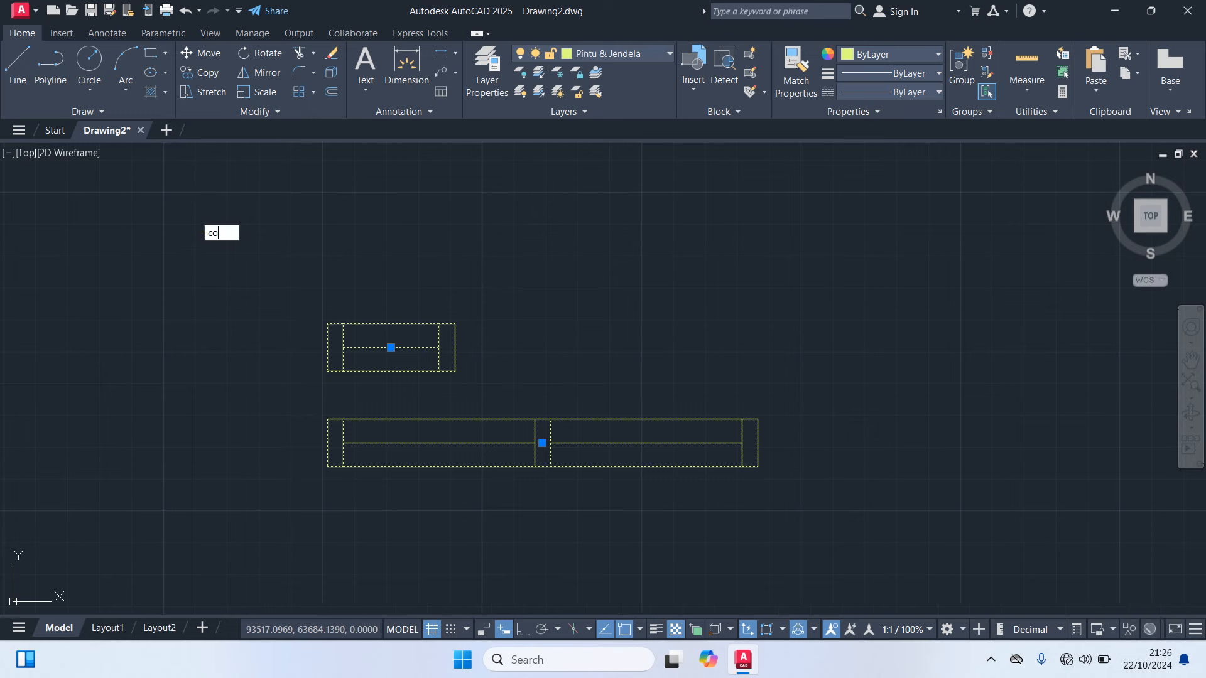
{"action": "type", "text": "o"}
{"action": "key", "text": "Return"}
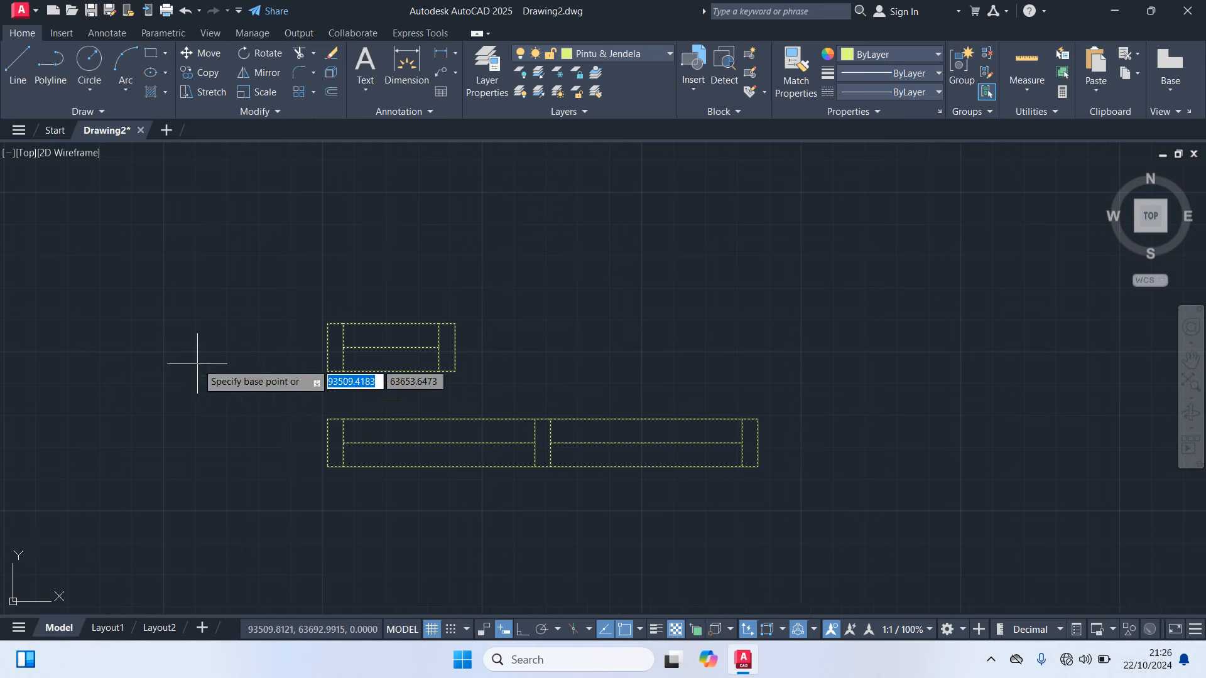
{"action": "left_click", "coordinate": [327, 418]}
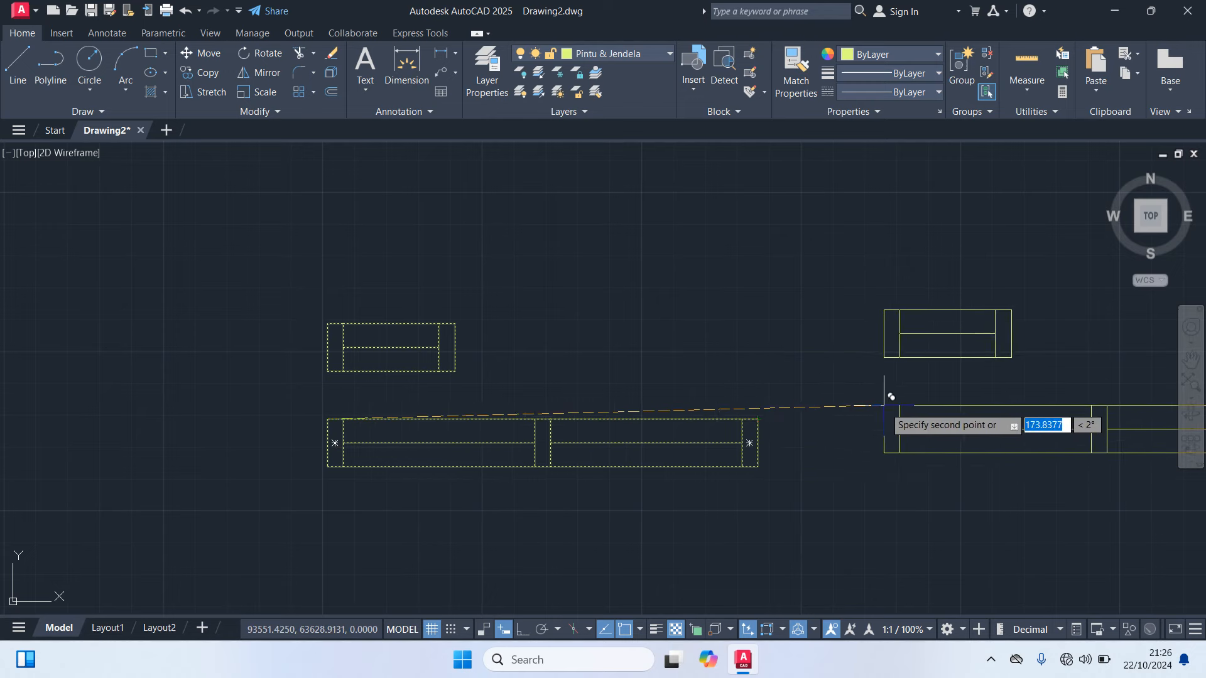
{"action": "left_click", "coordinate": [948, 428]}
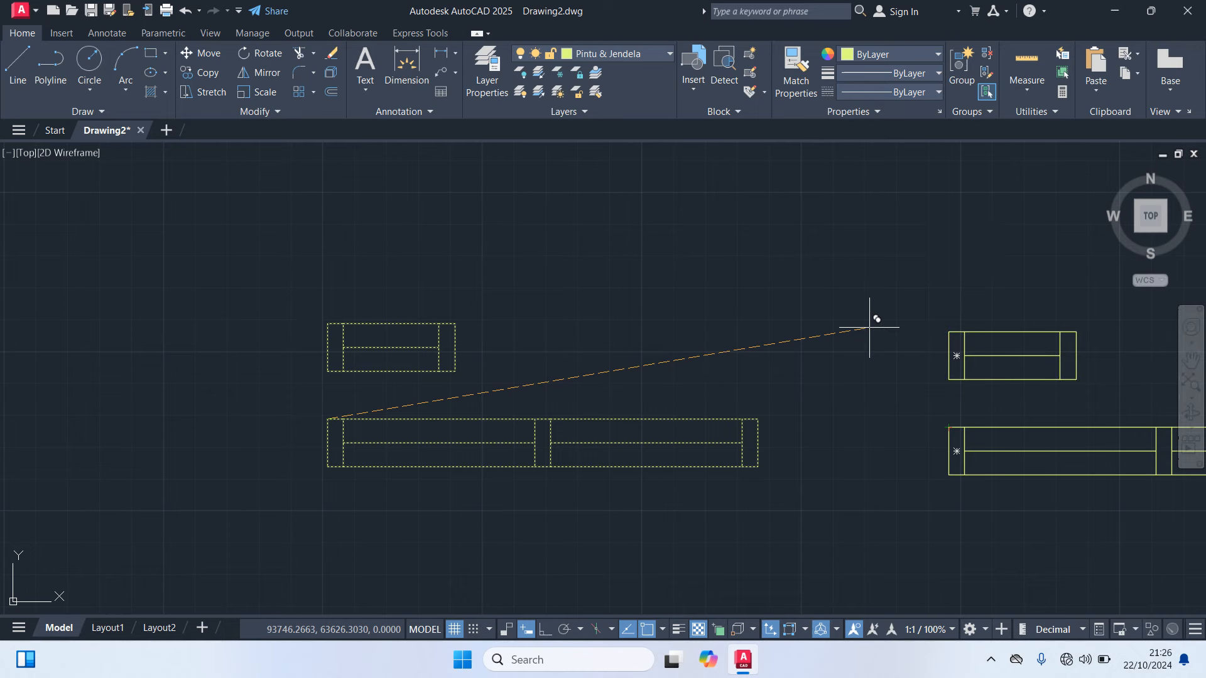
Finish the copying and rotate the copied small and long windows to vertical about the long window's lower-left corner
{"action": "key", "text": "Escape"}
{"action": "mouse_move", "coordinate": [786, 395]}
{"action": "middle_mouse_down"}
{"action": "mouse_move", "coordinate": [619, 411]}
{"action": "mouse_move", "coordinate": [373, 400]}
{"action": "middle_mouse_up"}
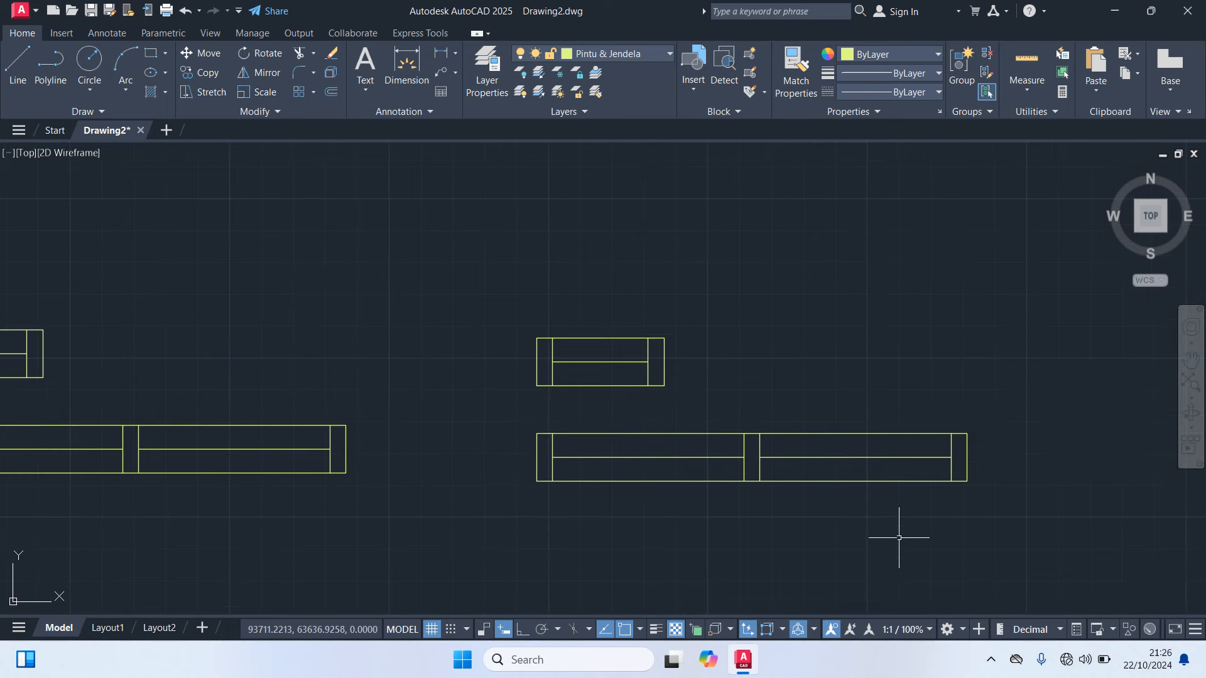
{"action": "left_click", "coordinate": [1053, 505]}
{"action": "left_click", "coordinate": [453, 236]}
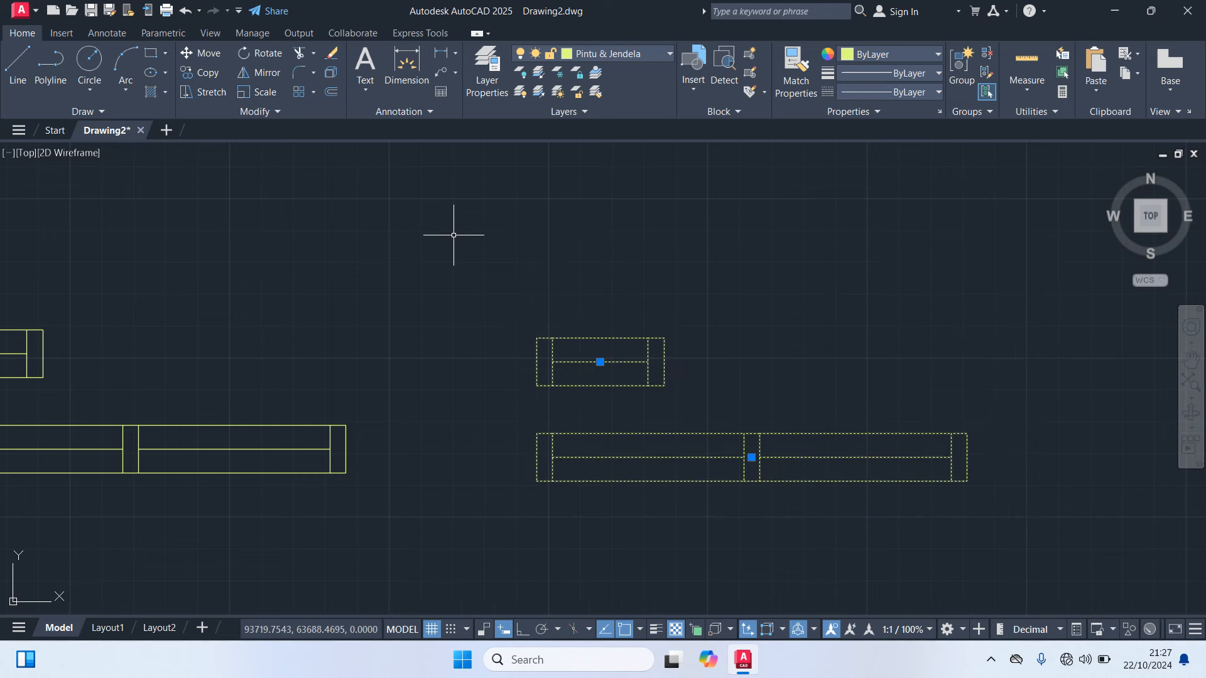
{"action": "type", "text": "ro"}
{"action": "key", "text": "Return"}
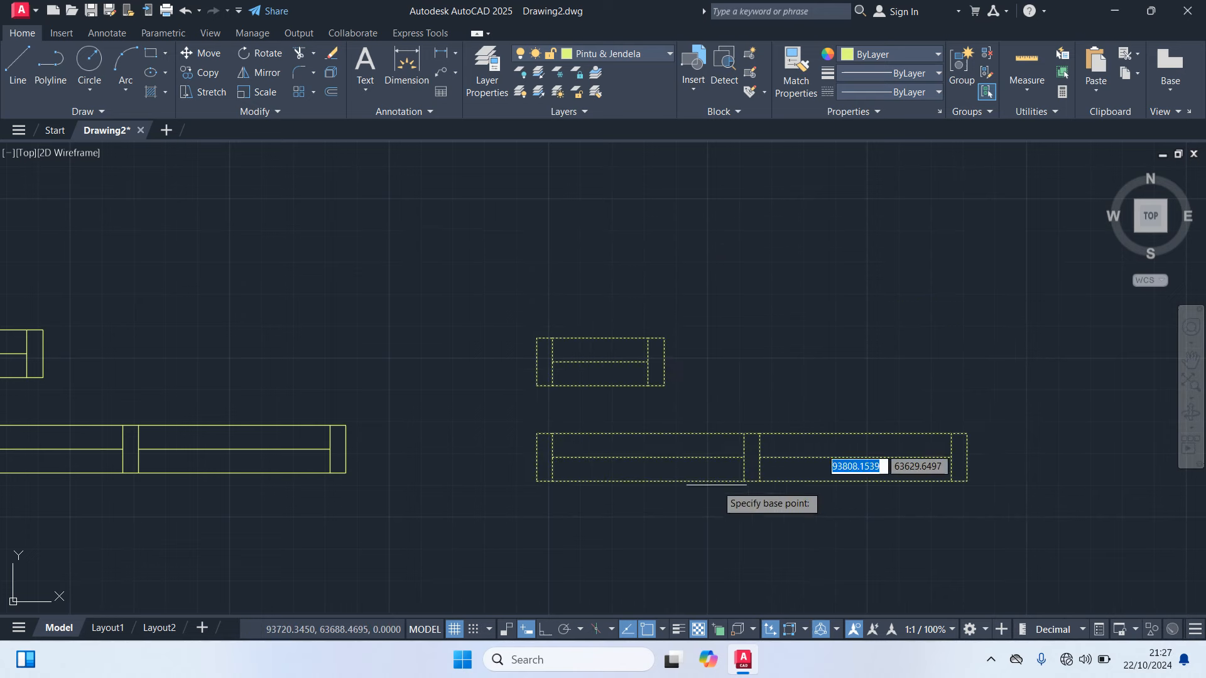
{"action": "left_click", "coordinate": [537, 482]}
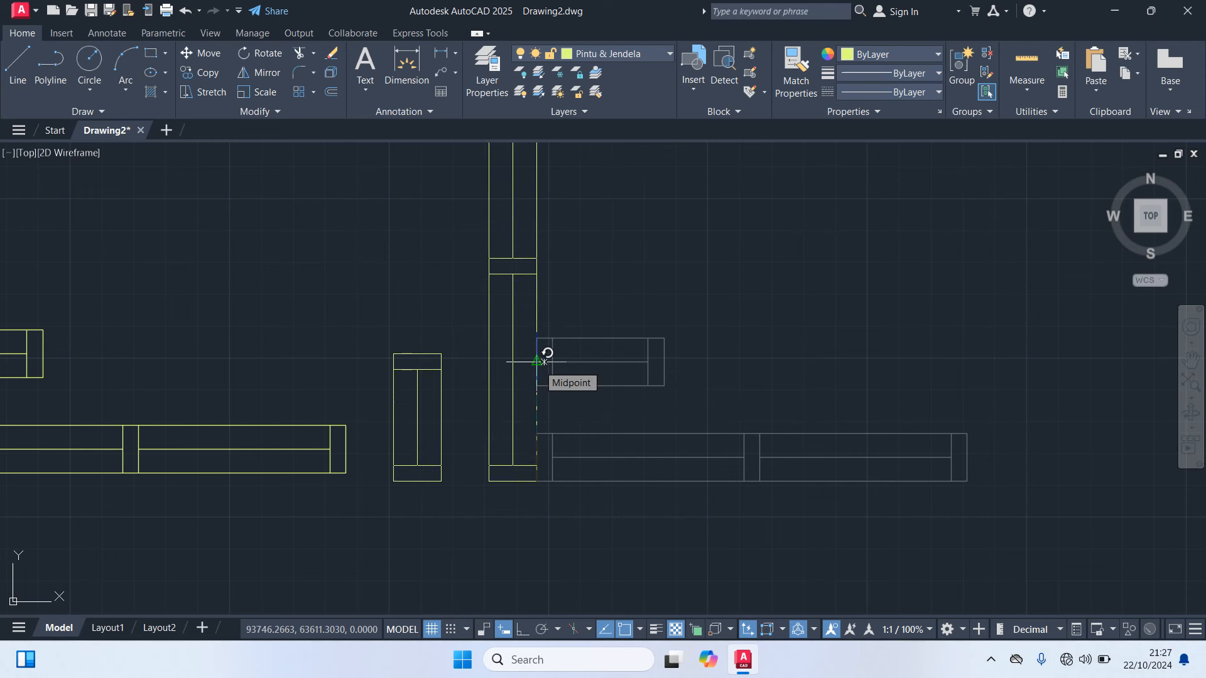
{"action": "left_click", "coordinate": [537, 274]}
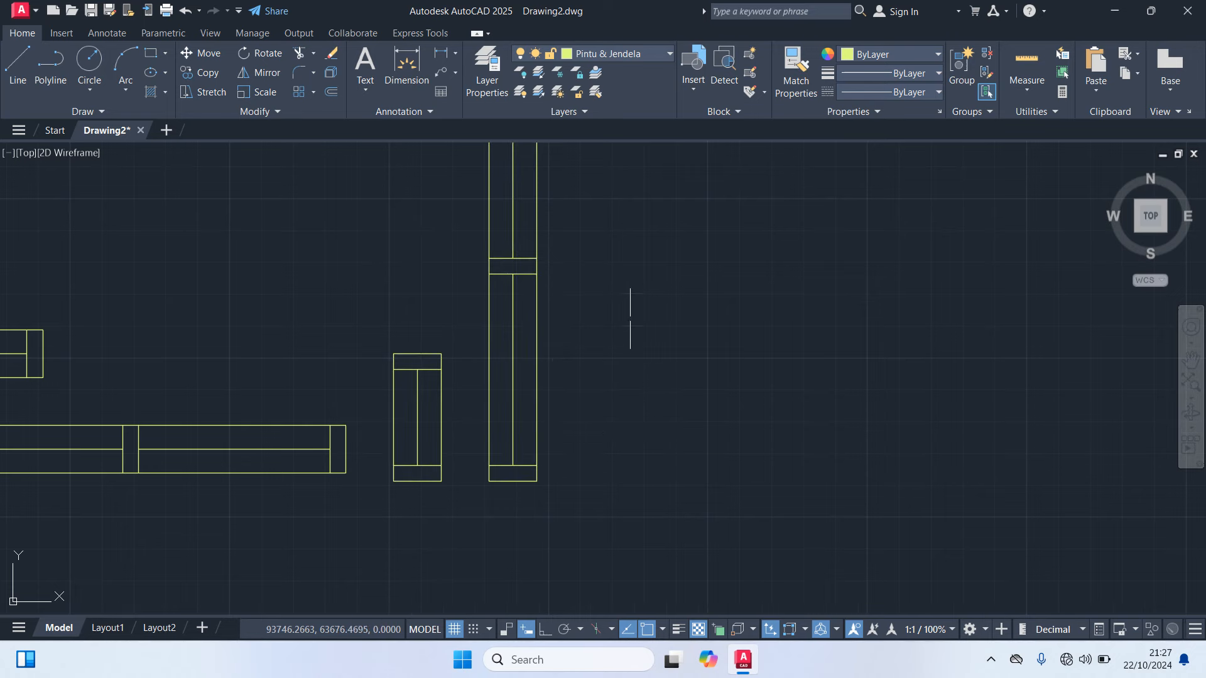
Check that each vertical window selects as one object and review the door and window symbols beside the floor plan
{"action": "scroll", "coordinate": [655, 391], "scroll_direction": "down", "scroll_amount": 4}
{"action": "middle_click_drag", "start_coordinate": [654, 391], "coordinate": [675, 420]}
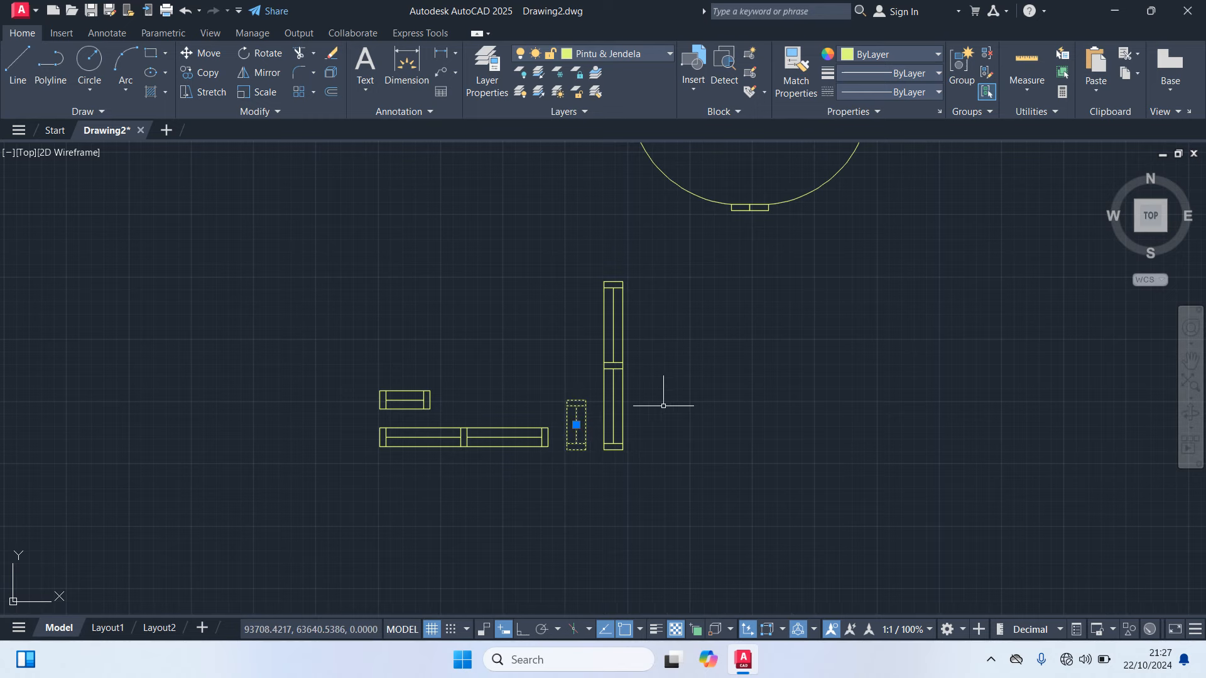
{"action": "key", "text": "Escape"}
{"action": "left_click", "coordinate": [614, 390]}
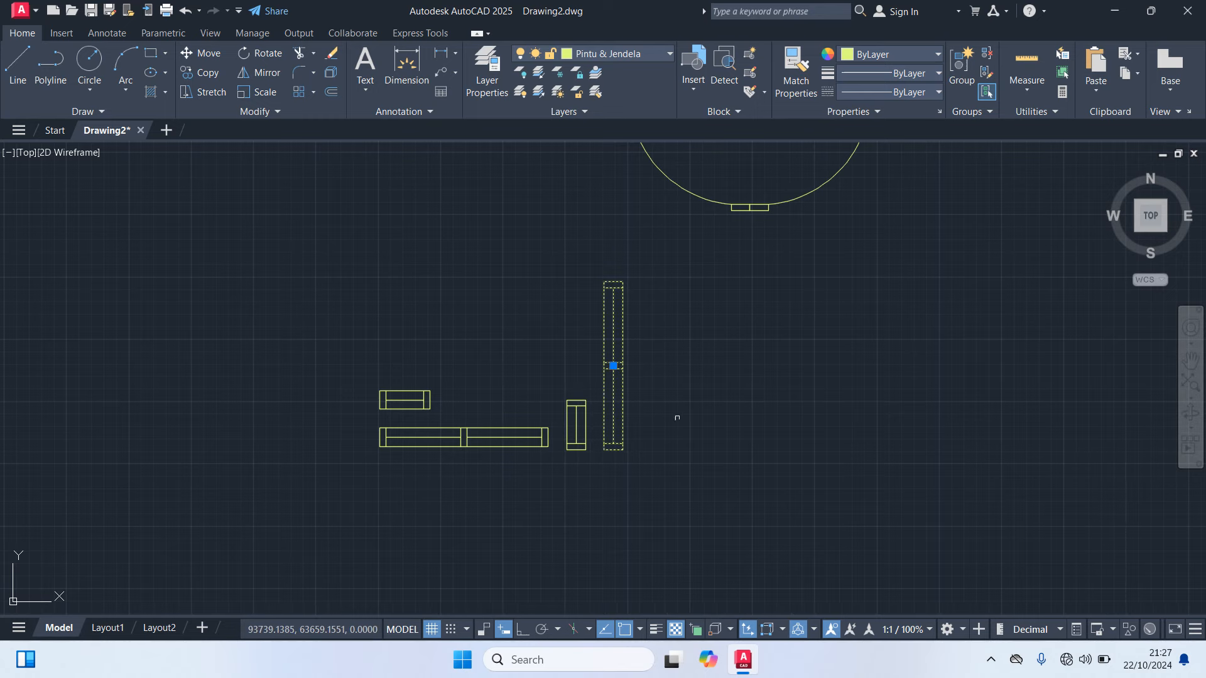
{"action": "key", "text": "Escape"}
{"action": "scroll", "coordinate": [682, 432], "scroll_direction": "down", "scroll_amount": 2}
{"action": "middle_click_drag", "start_coordinate": [704, 396], "coordinate": [719, 445]}
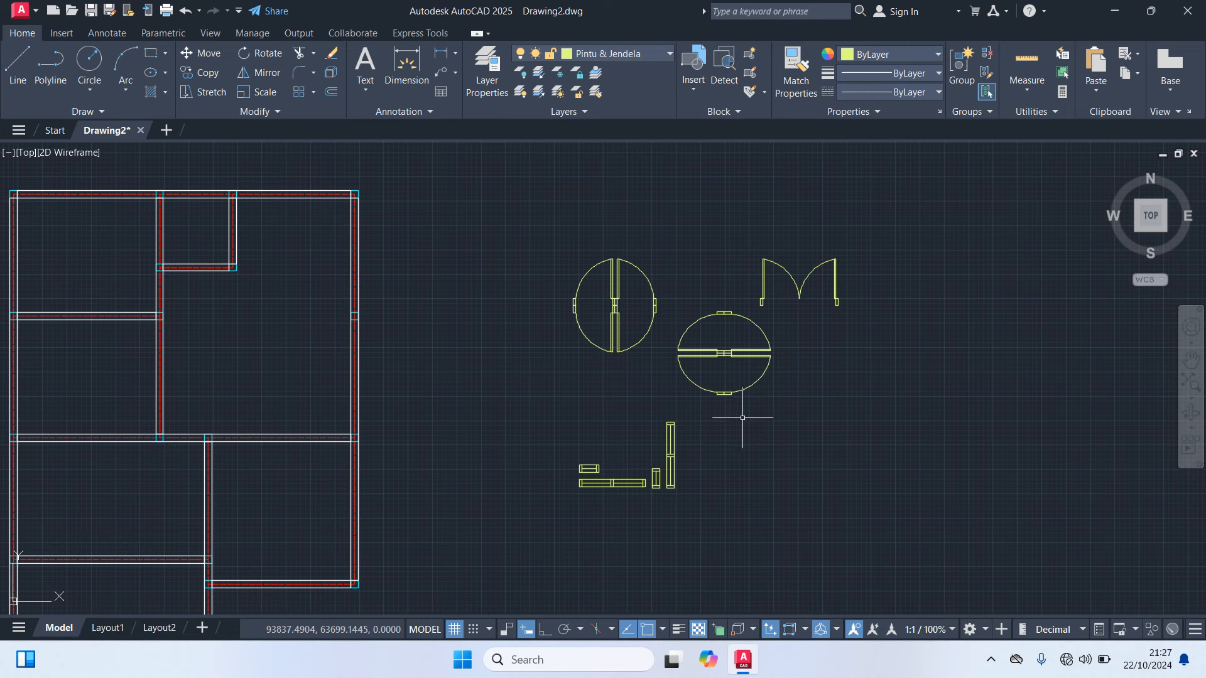
{"action": "scroll", "coordinate": [768, 381], "scroll_direction": "down", "scroll_amount": 2}
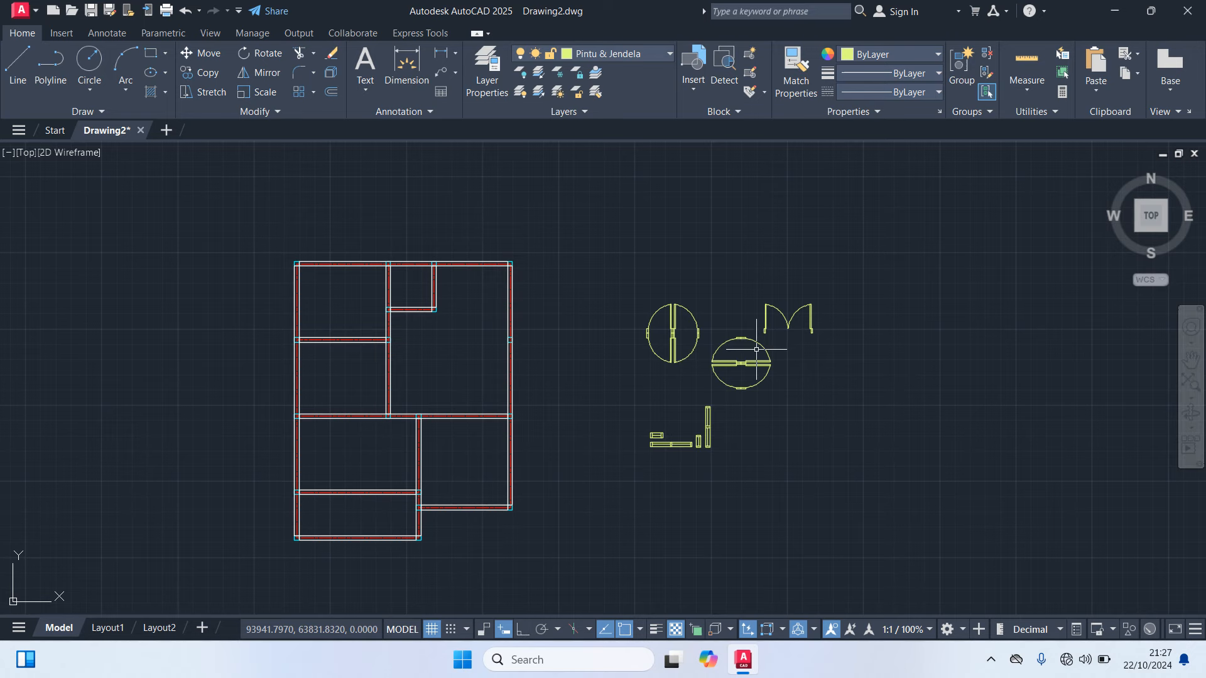
Copy the double door from its centre point to the midpoint of the horizontal wall above the plan's lowest room
{"action": "scroll", "coordinate": [775, 339], "scroll_direction": "up", "scroll_amount": 2}
{"action": "left_click", "coordinate": [818, 314]}
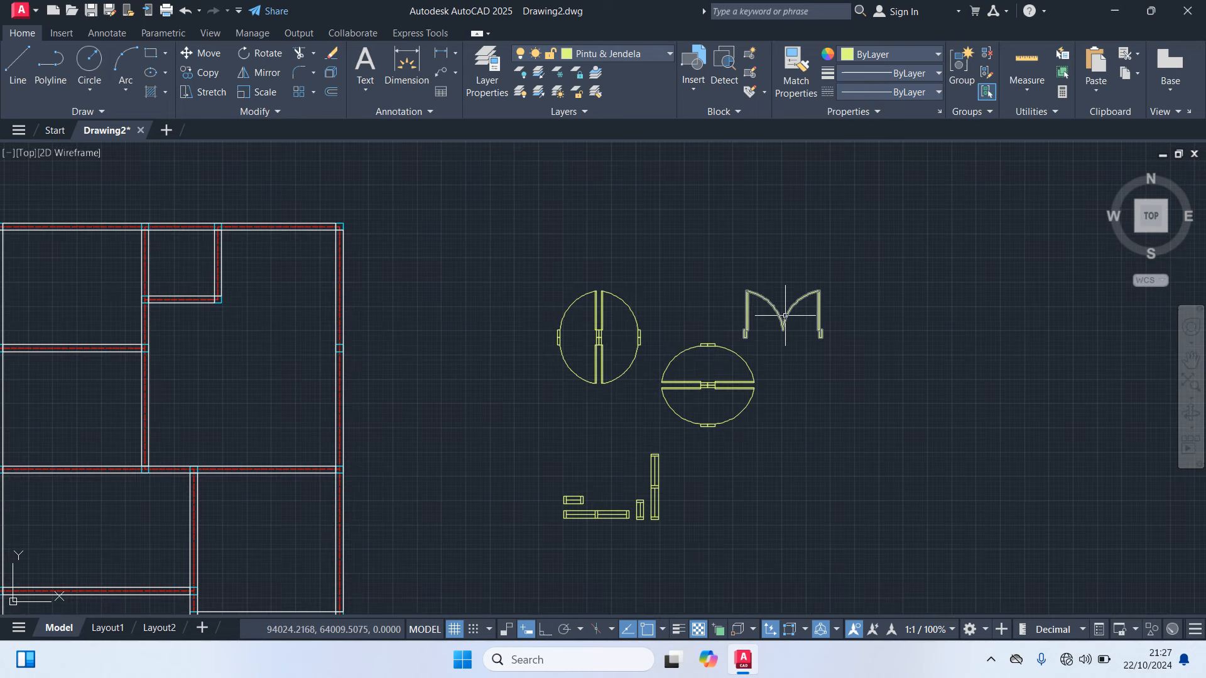
{"action": "type", "text": "CO"}
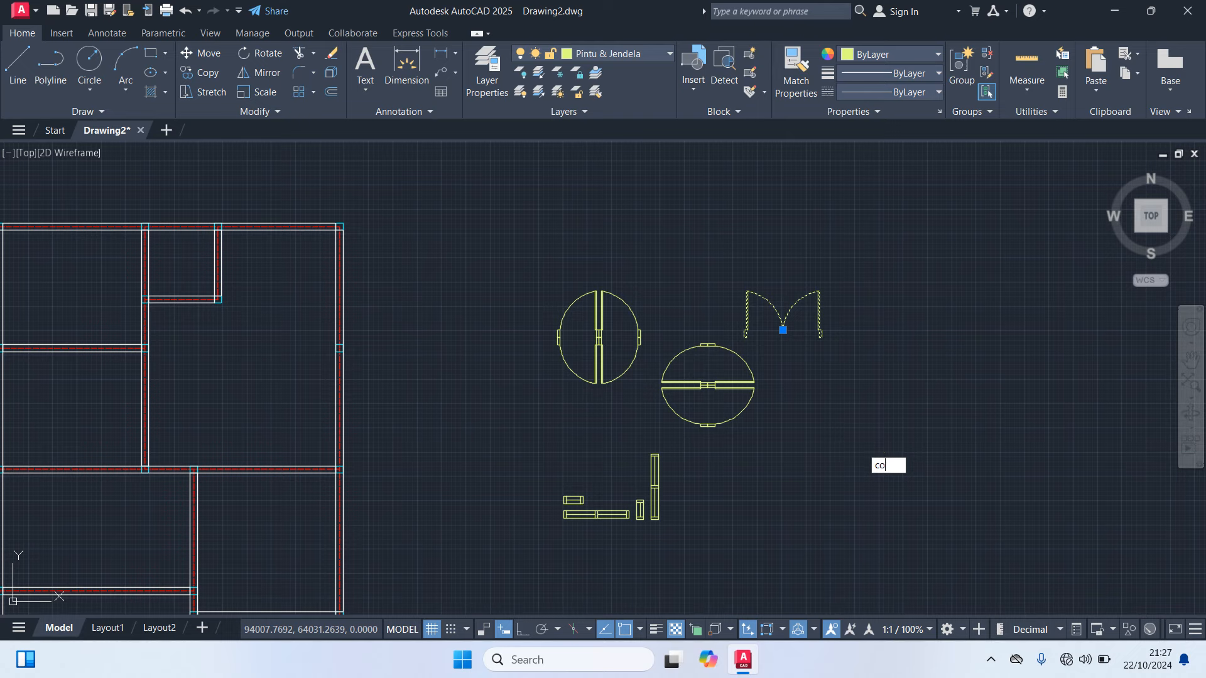
{"action": "key", "text": "Return"}
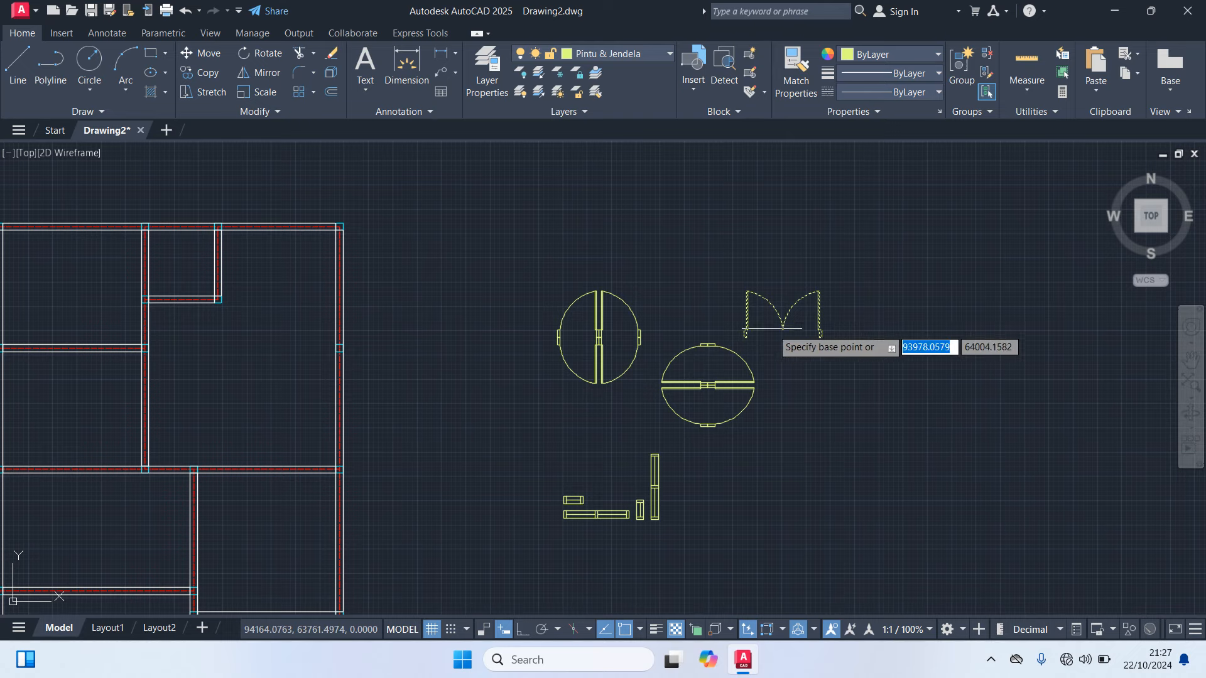
{"action": "left_click", "coordinate": [783, 329]}
{"action": "scroll", "coordinate": [557, 426], "scroll_direction": "down", "scroll_amount": 3}
{"action": "scroll", "coordinate": [468, 490], "scroll_direction": "up", "scroll_amount": 5}
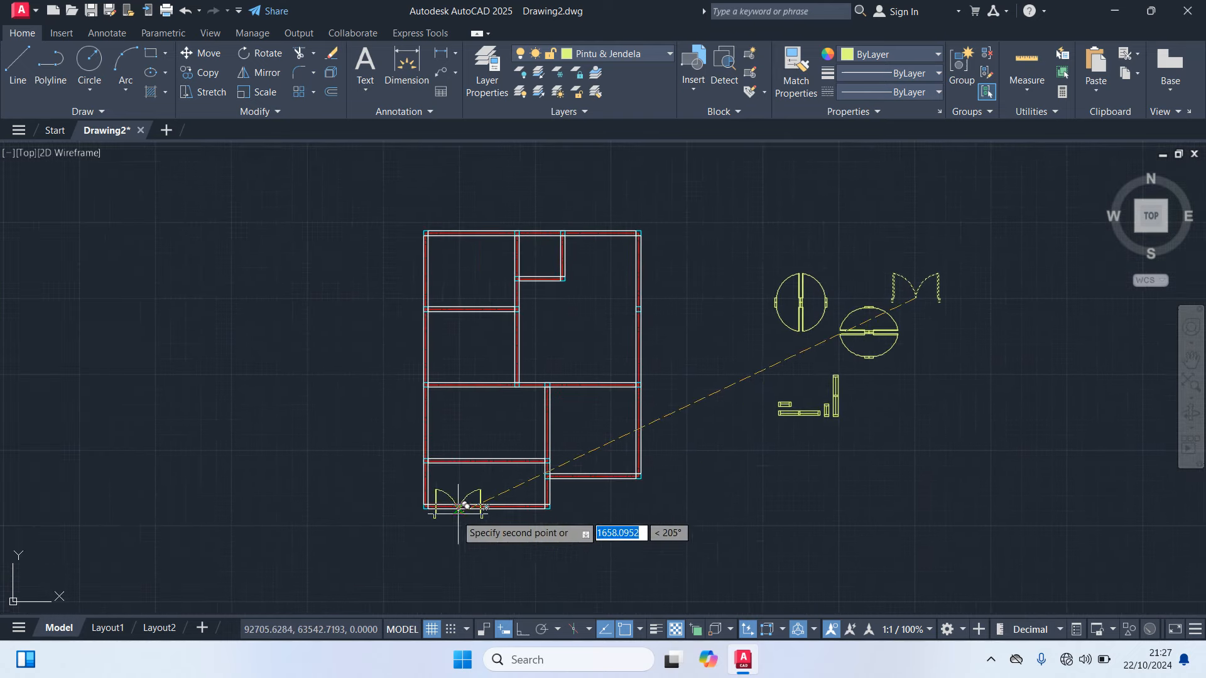
{"action": "scroll", "coordinate": [465, 485], "scroll_direction": "up", "scroll_amount": 2}
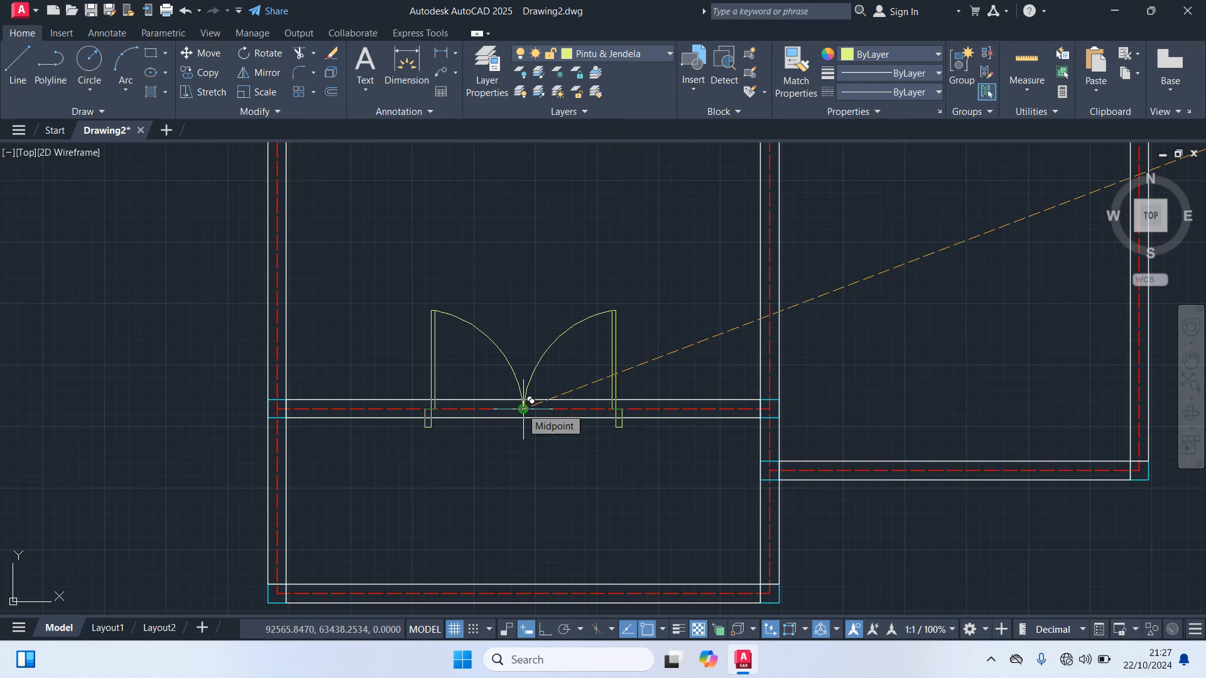
{"action": "left_click", "coordinate": [523, 409]}
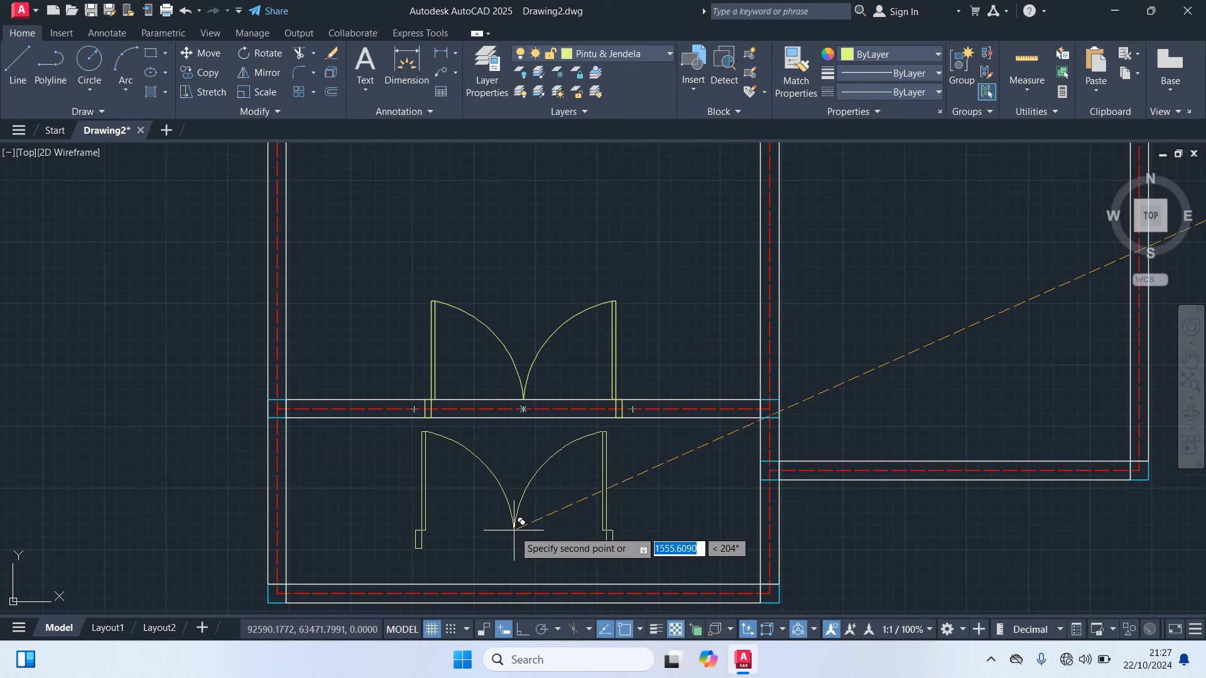
{"action": "right_click", "coordinate": [514, 530]}
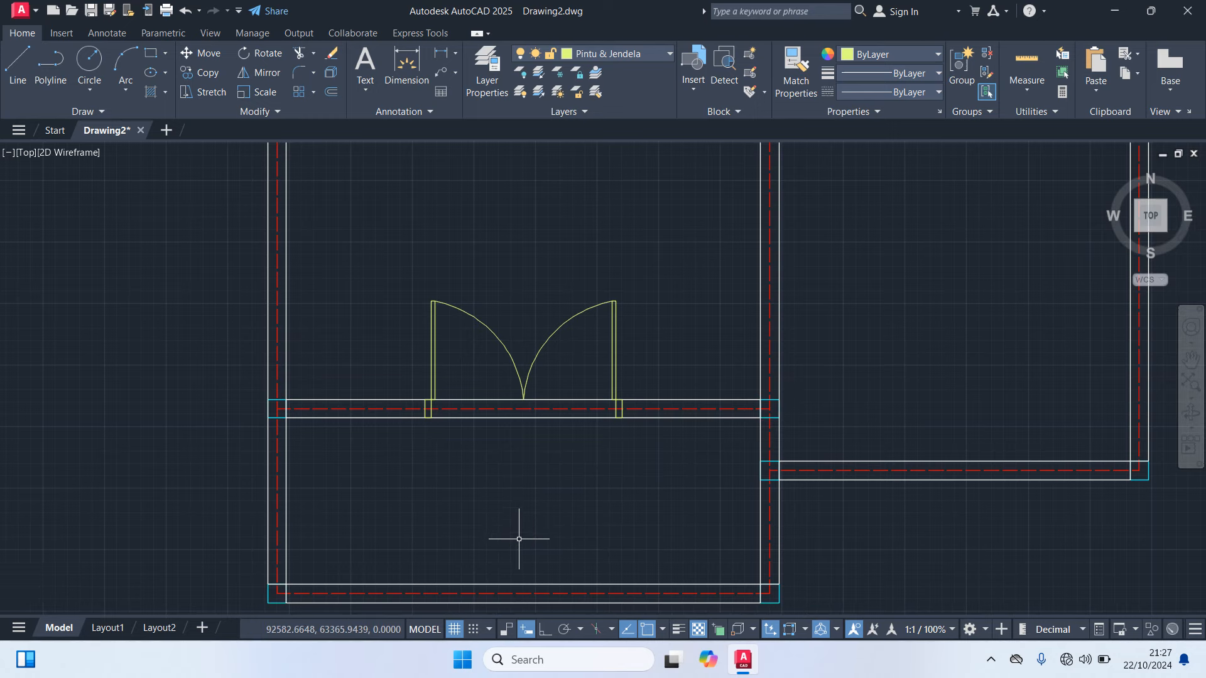
Copy the lower-right door of the upright door set into the lower-right room's upper wall, against the wall junction at its left
{"action": "scroll", "coordinate": [519, 538], "scroll_direction": "down", "scroll_amount": 5}
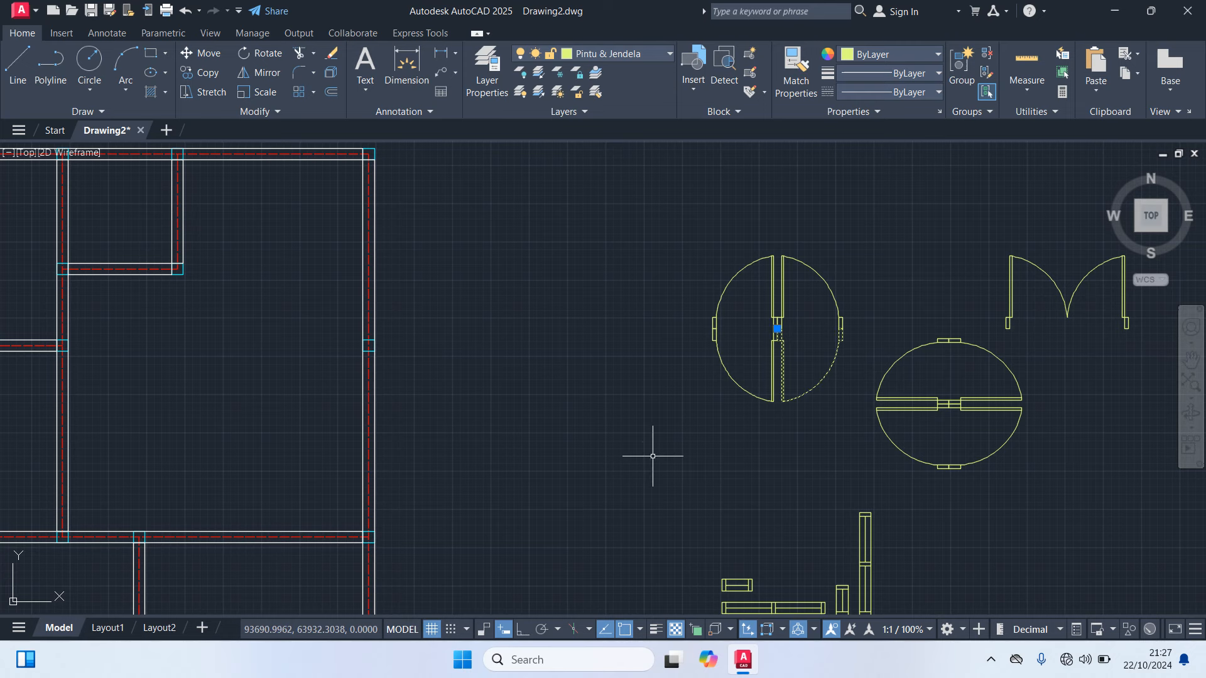
{"action": "type", "text": "co"}
{"action": "key", "text": "Return"}
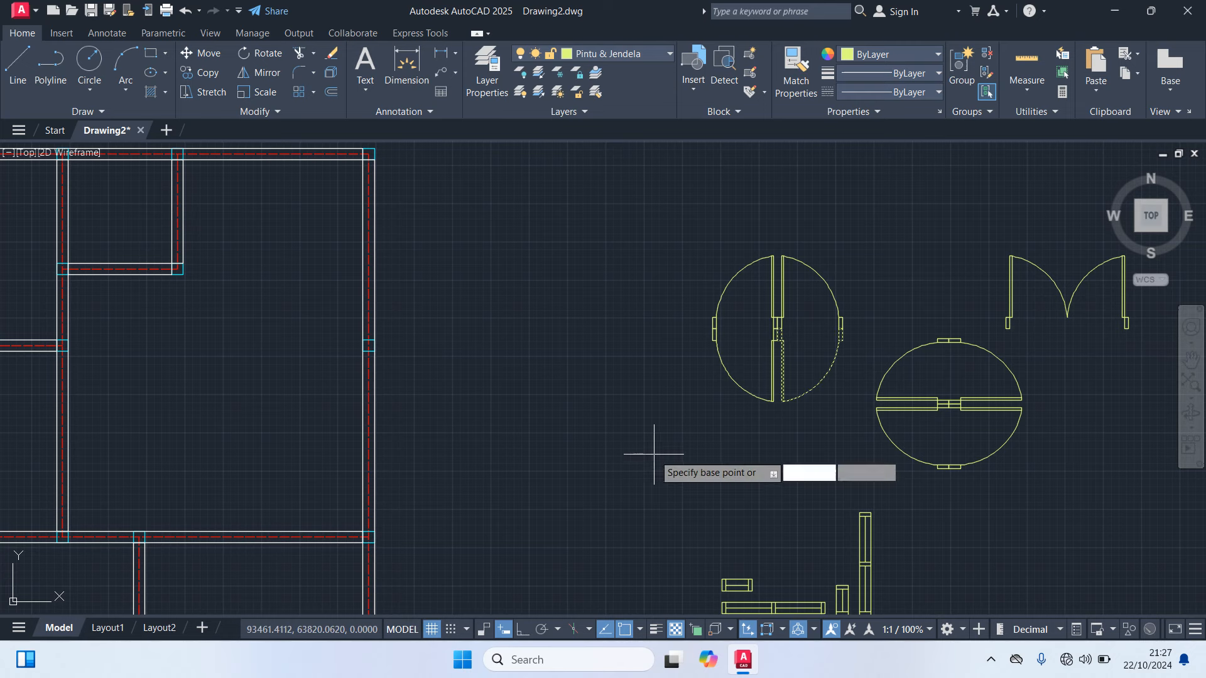
{"action": "scroll", "coordinate": [779, 330], "scroll_direction": "up", "scroll_amount": 4}
{"action": "left_click", "coordinate": [767, 317]}
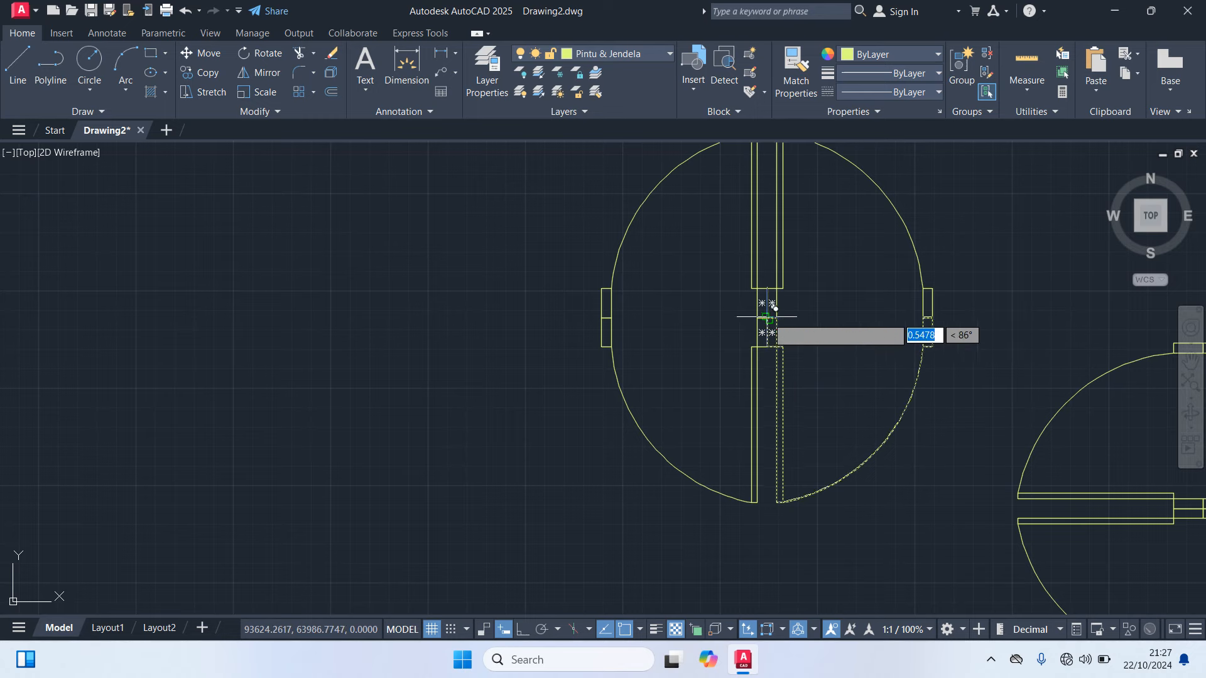
{"action": "scroll", "coordinate": [767, 317], "scroll_direction": "down", "scroll_amount": 8}
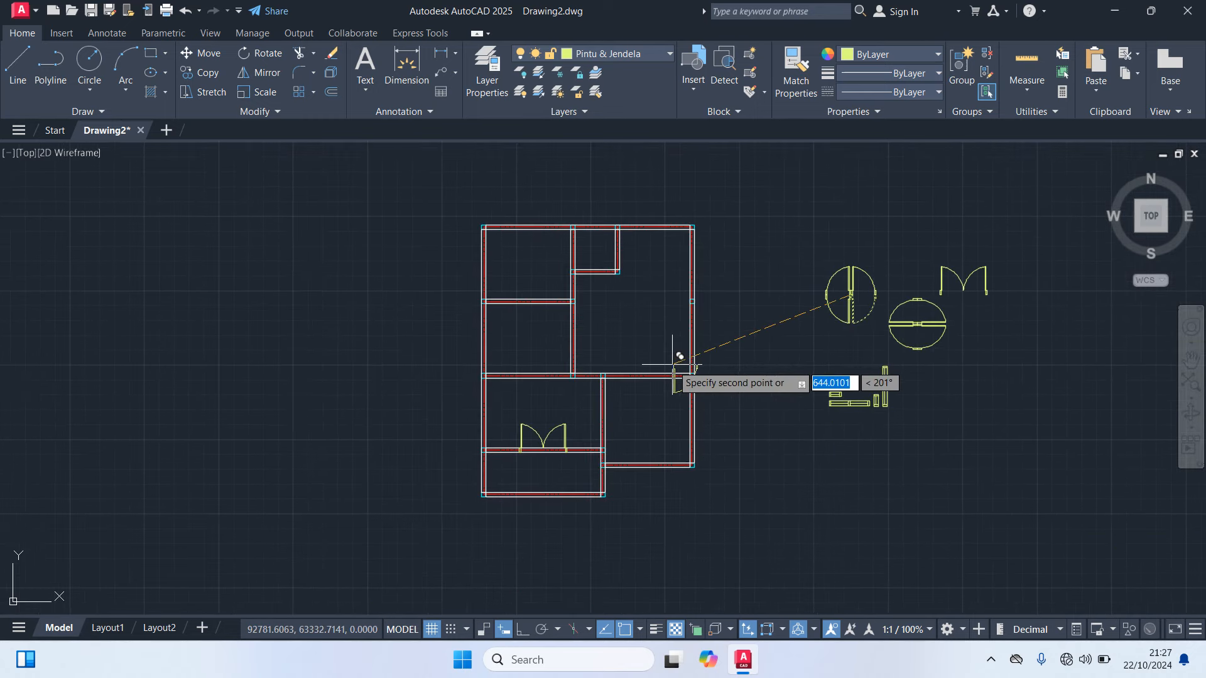
{"action": "scroll", "coordinate": [622, 394], "scroll_direction": "up", "scroll_amount": 5}
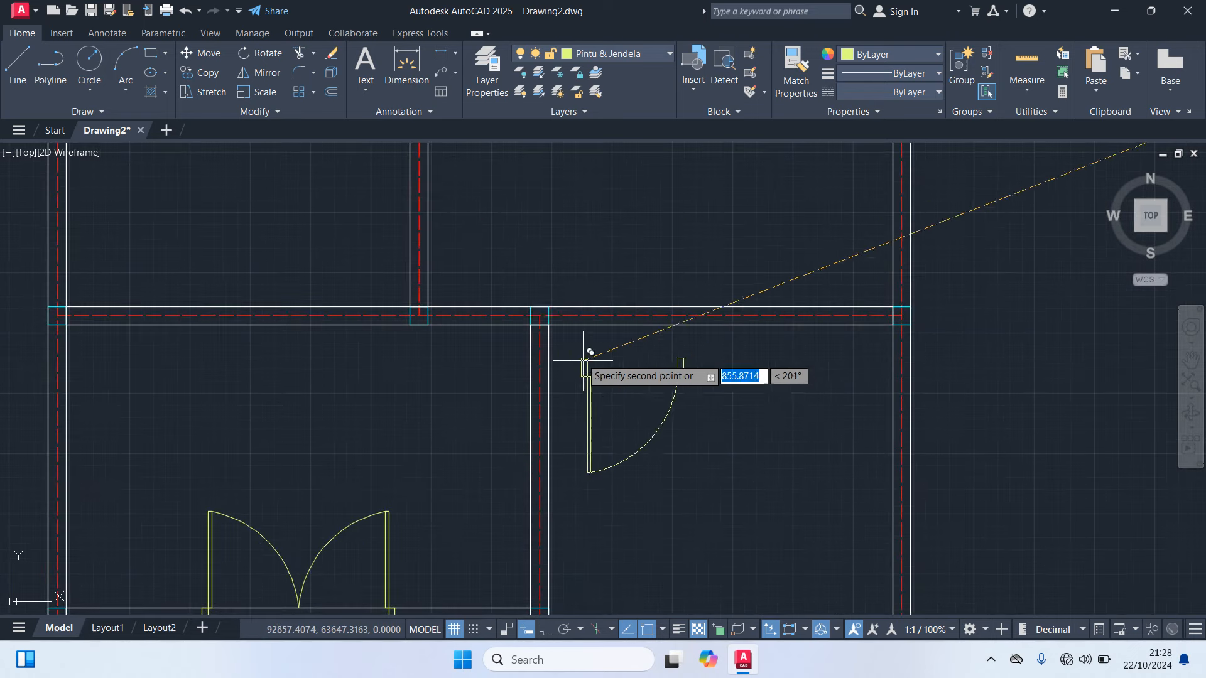
{"action": "left_click", "coordinate": [552, 314]}
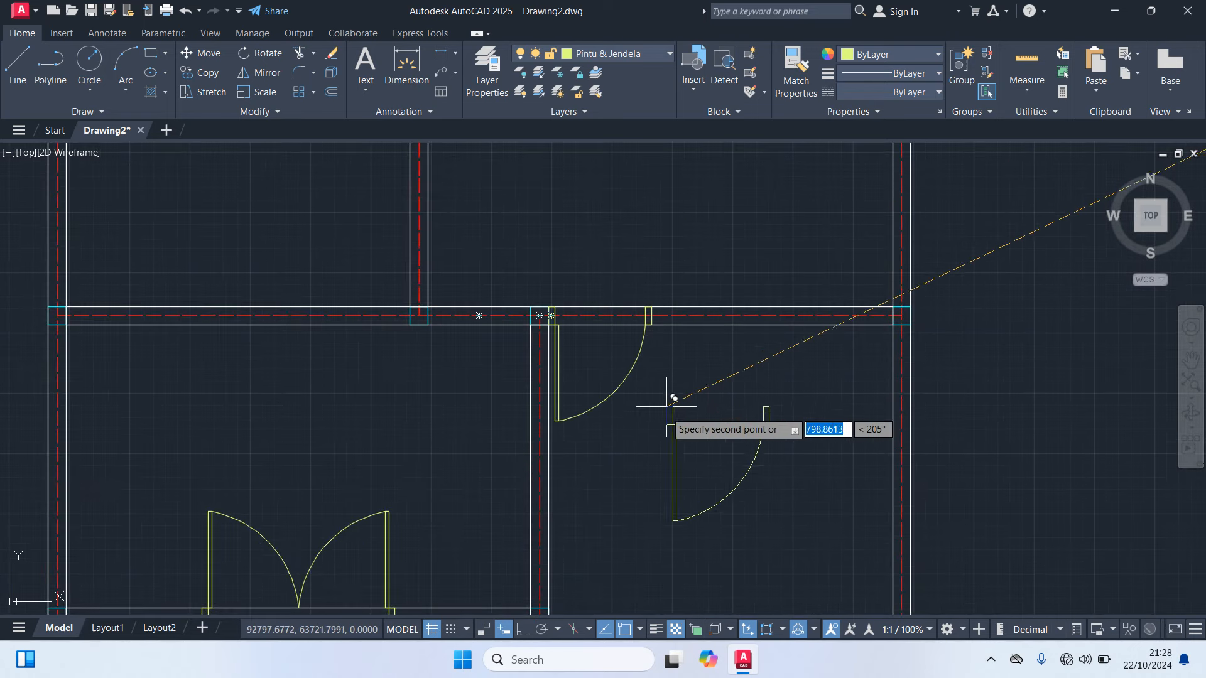
Place another copy of the same door in the plan's upper exterior wall, just right of the small room, and end copying
{"action": "scroll", "coordinate": [666, 412], "scroll_direction": "down", "scroll_amount": 3}
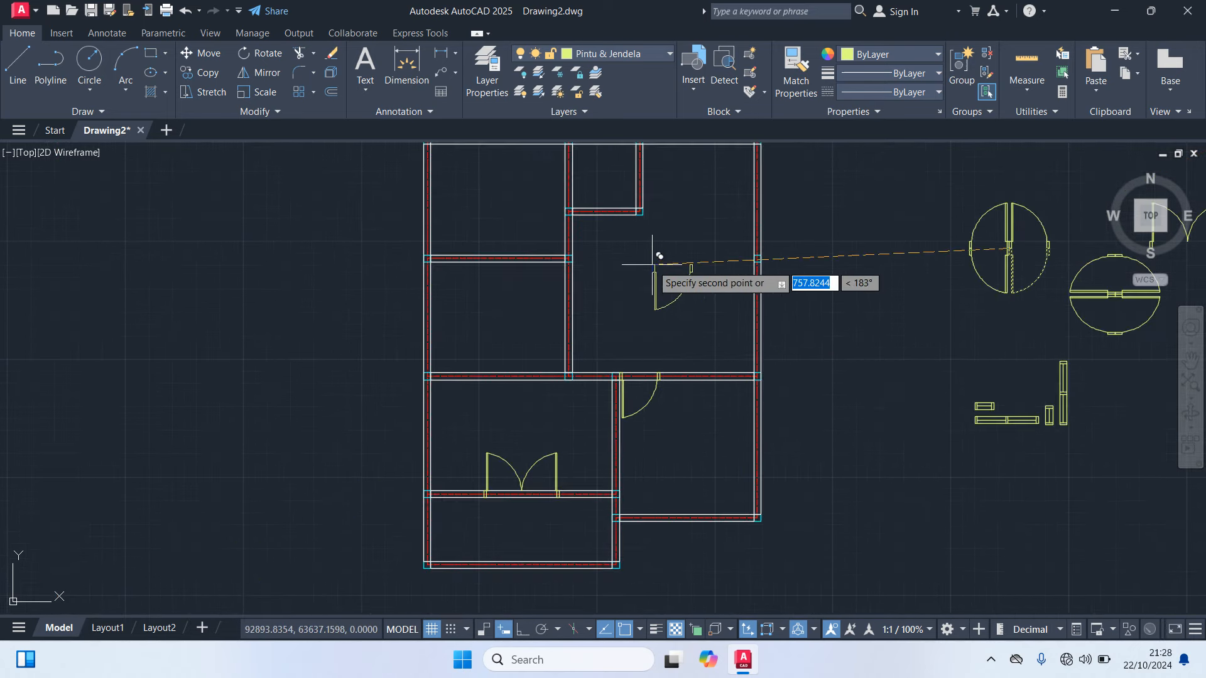
{"action": "middle_click_drag", "start_coordinate": [653, 263], "coordinate": [665, 402]}
{"action": "scroll", "coordinate": [686, 315], "scroll_direction": "up", "scroll_amount": 3}
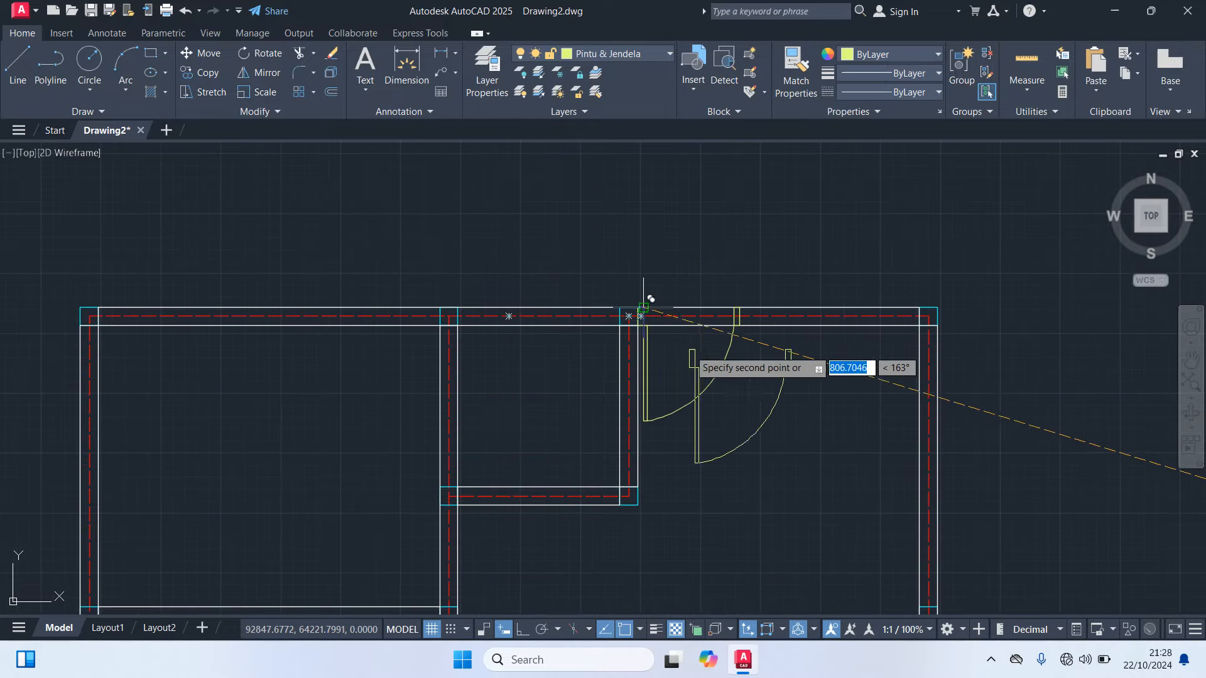
{"action": "scroll", "coordinate": [722, 412], "scroll_direction": "down", "scroll_amount": 3}
{"action": "middle_click_drag", "start_coordinate": [721, 412], "coordinate": [686, 356]}
{"action": "left_click", "coordinate": [660, 354]}
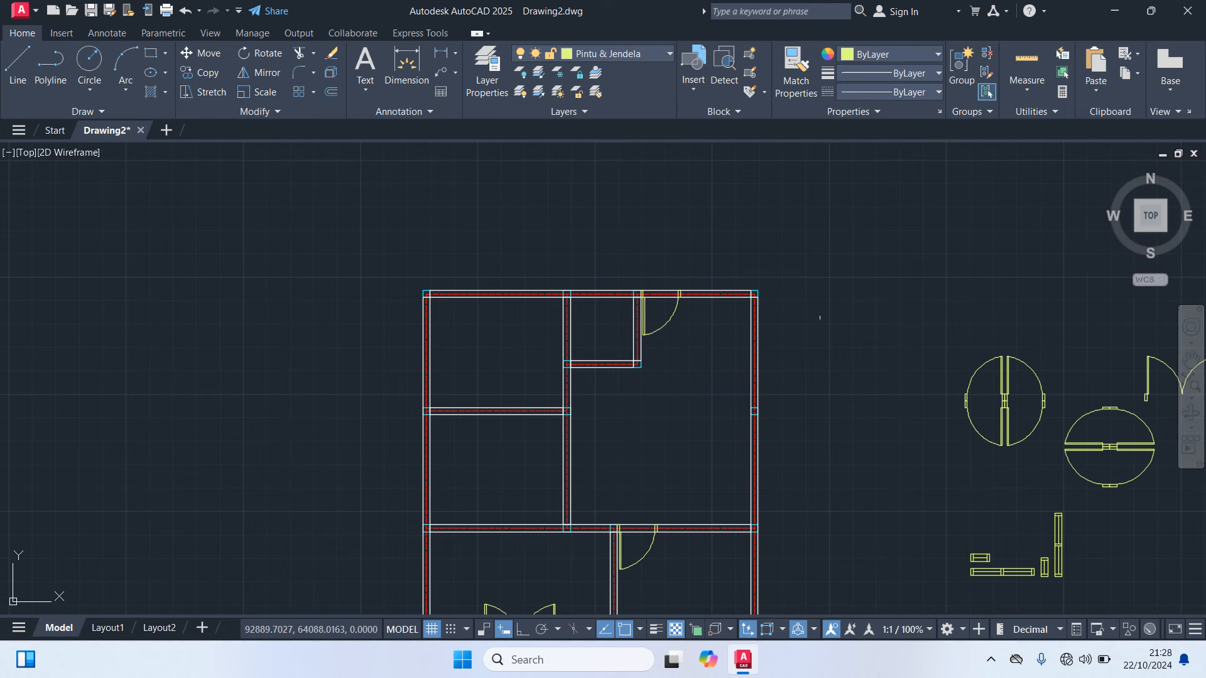
Copy the upper-left door of the horizontal door set into the upper-left room's right wall, just above the horizontal partition
{"action": "middle_click_drag", "start_coordinate": [846, 420], "coordinate": [685, 392]}
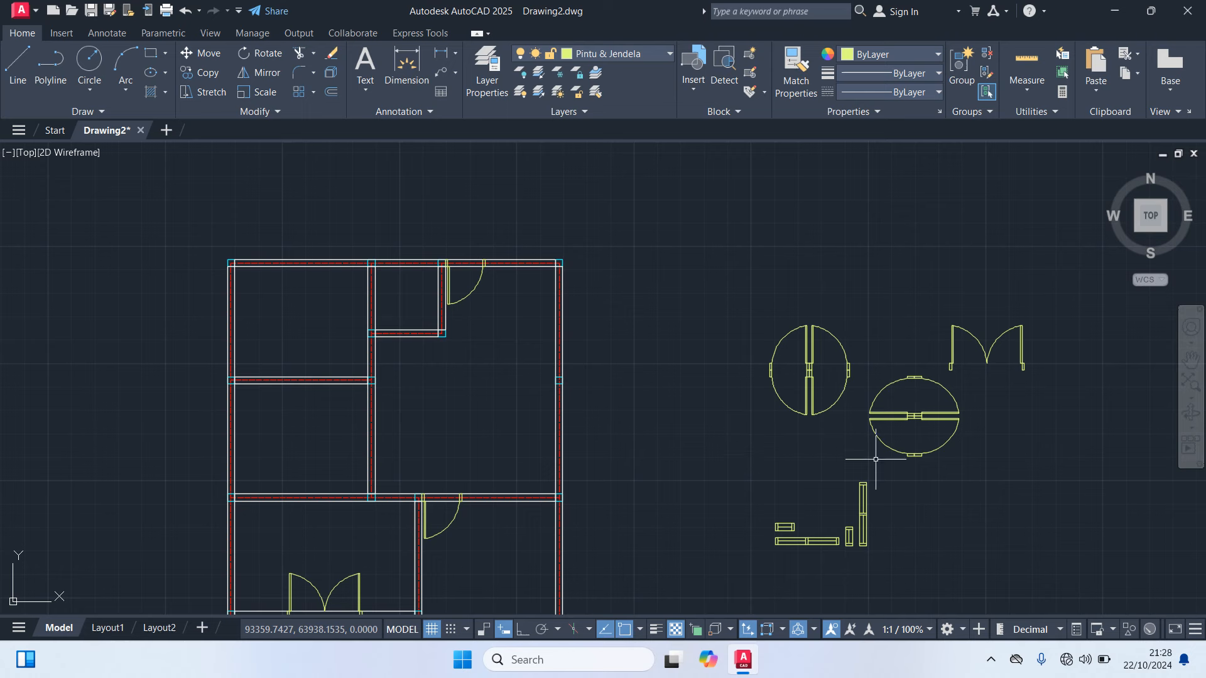
{"action": "scroll", "coordinate": [902, 414], "scroll_direction": "up", "scroll_amount": 2}
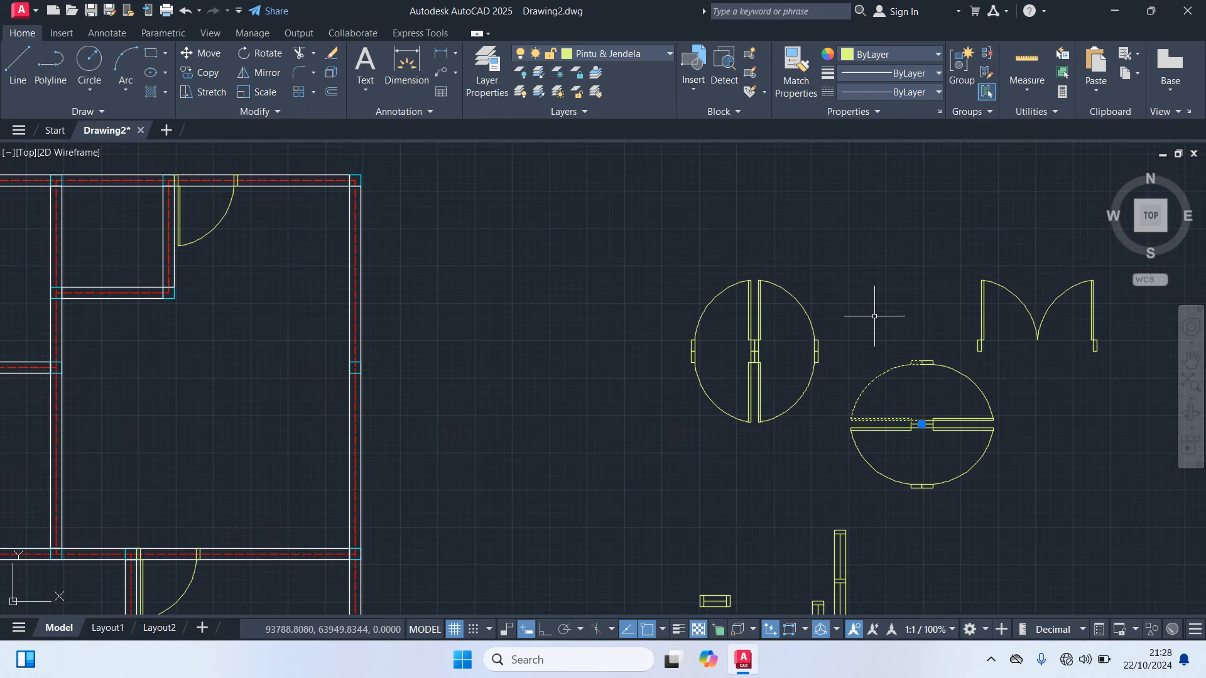
{"action": "type", "text": "o"}
{"action": "key", "text": "Return"}
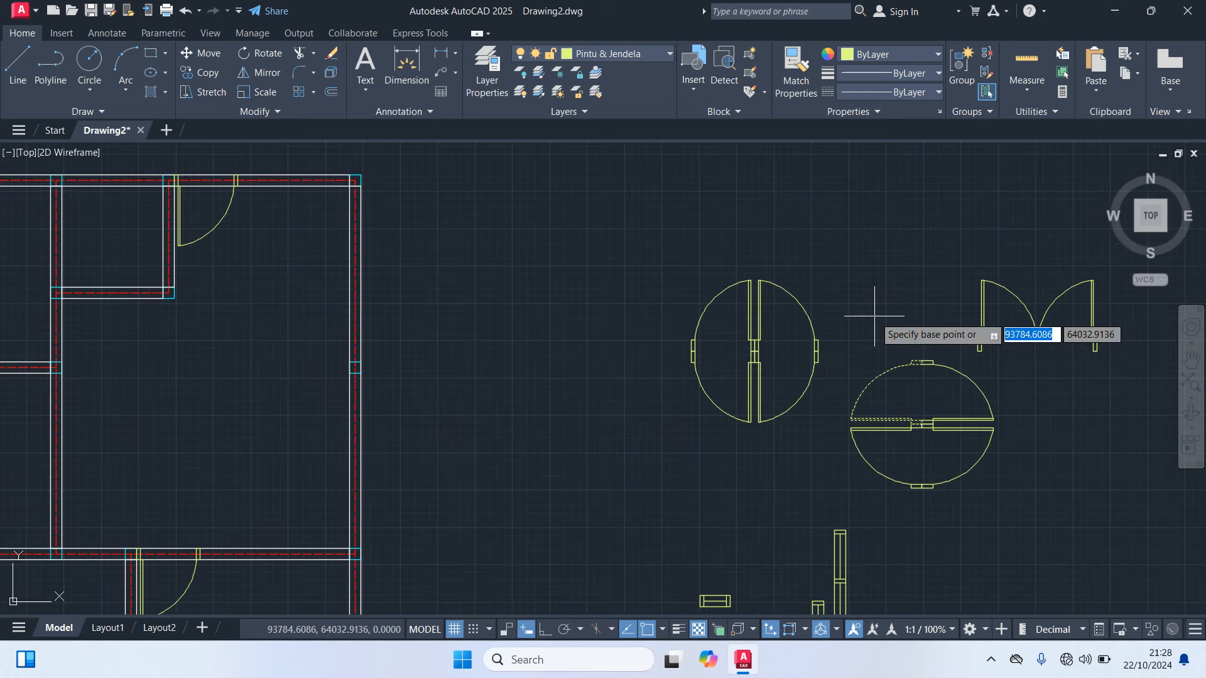
{"action": "scroll", "coordinate": [1041, 449], "scroll_direction": "up", "scroll_amount": 6}
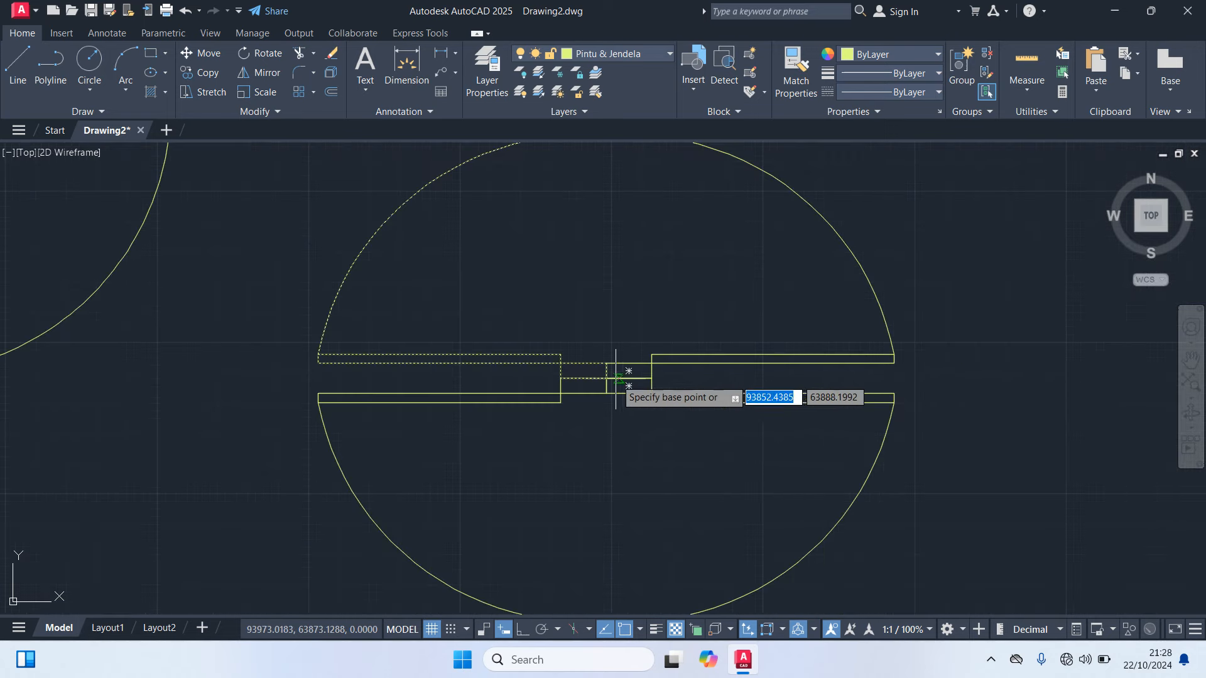
{"action": "left_click", "coordinate": [605, 379]}
{"action": "scroll", "coordinate": [647, 496], "scroll_direction": "down", "scroll_amount": 8}
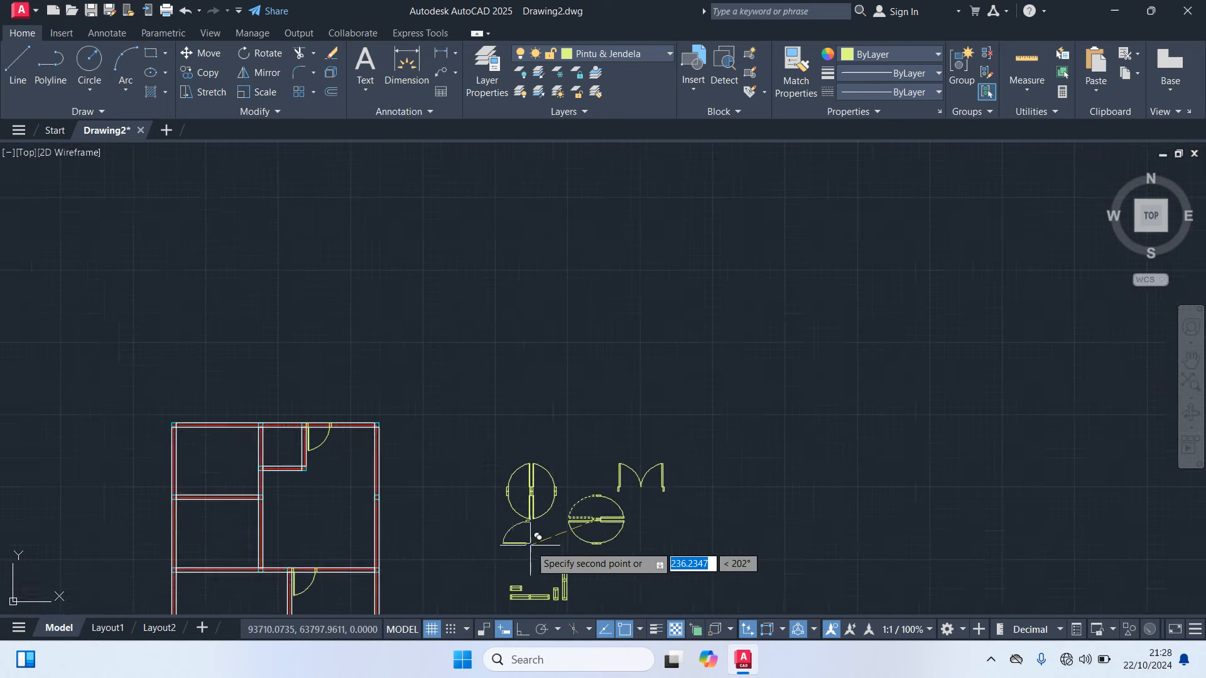
{"action": "scroll", "coordinate": [570, 478], "scroll_direction": "up", "scroll_amount": 10}
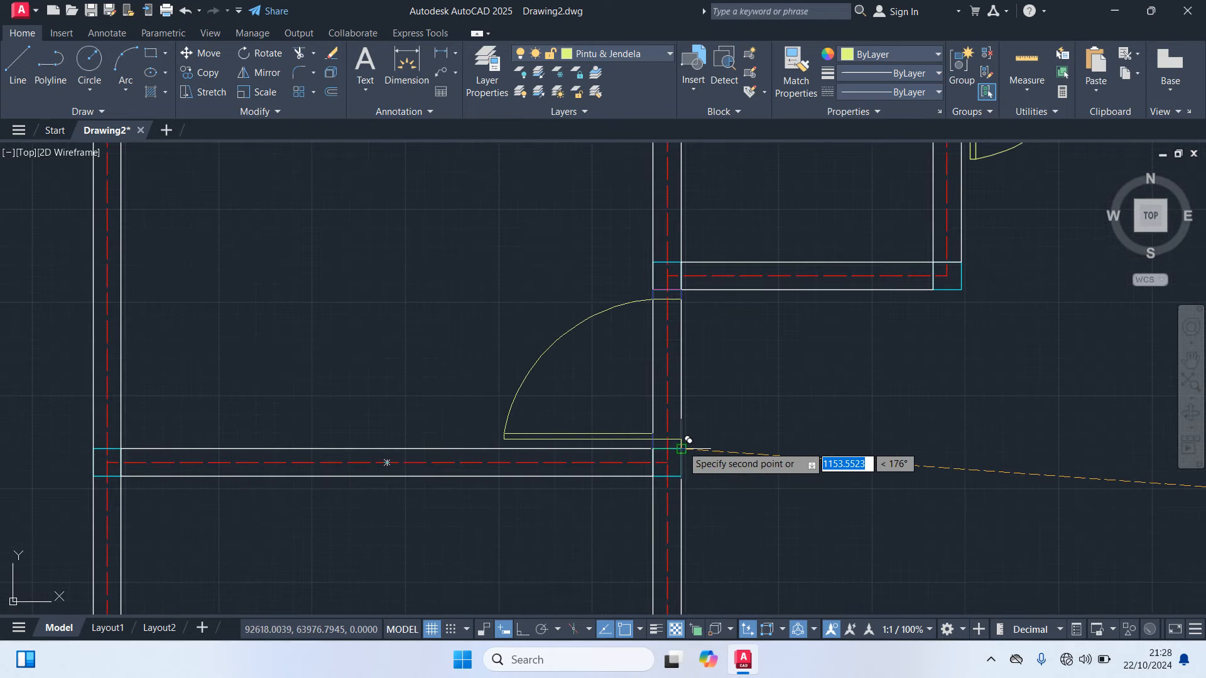
{"action": "scroll", "coordinate": [688, 441], "scroll_direction": "up", "scroll_amount": 2}
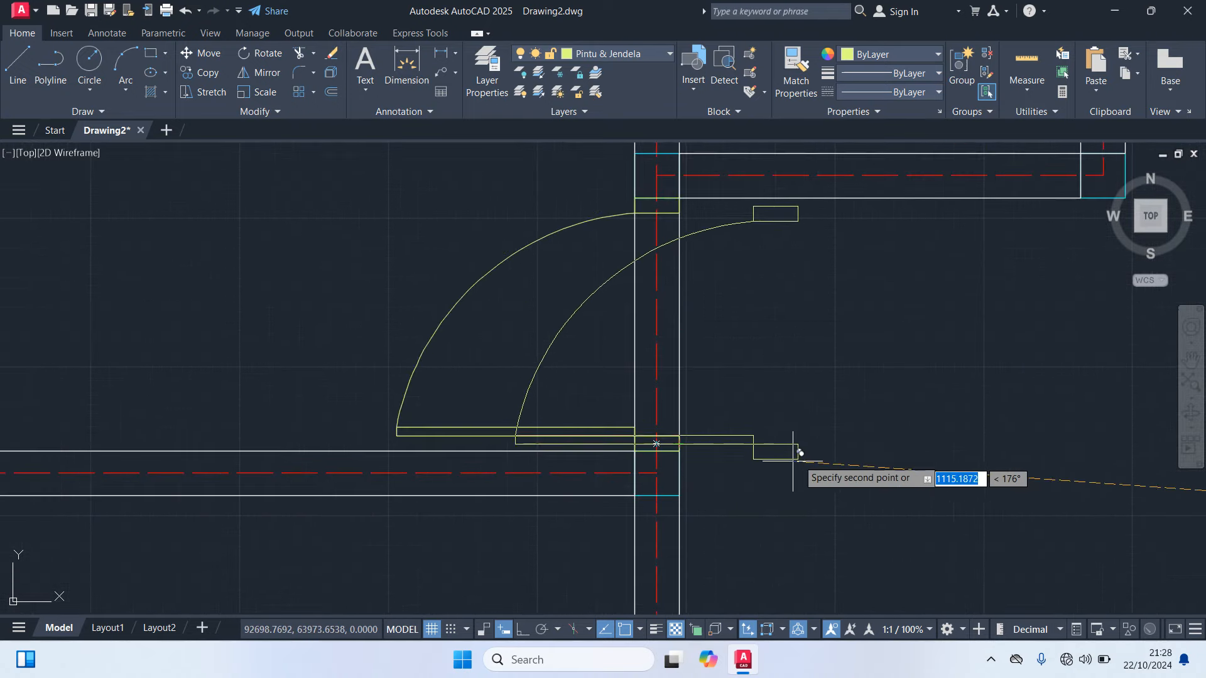
{"action": "scroll", "coordinate": [839, 448], "scroll_direction": "down", "scroll_amount": 7}
{"action": "right_click", "coordinate": [921, 490]}
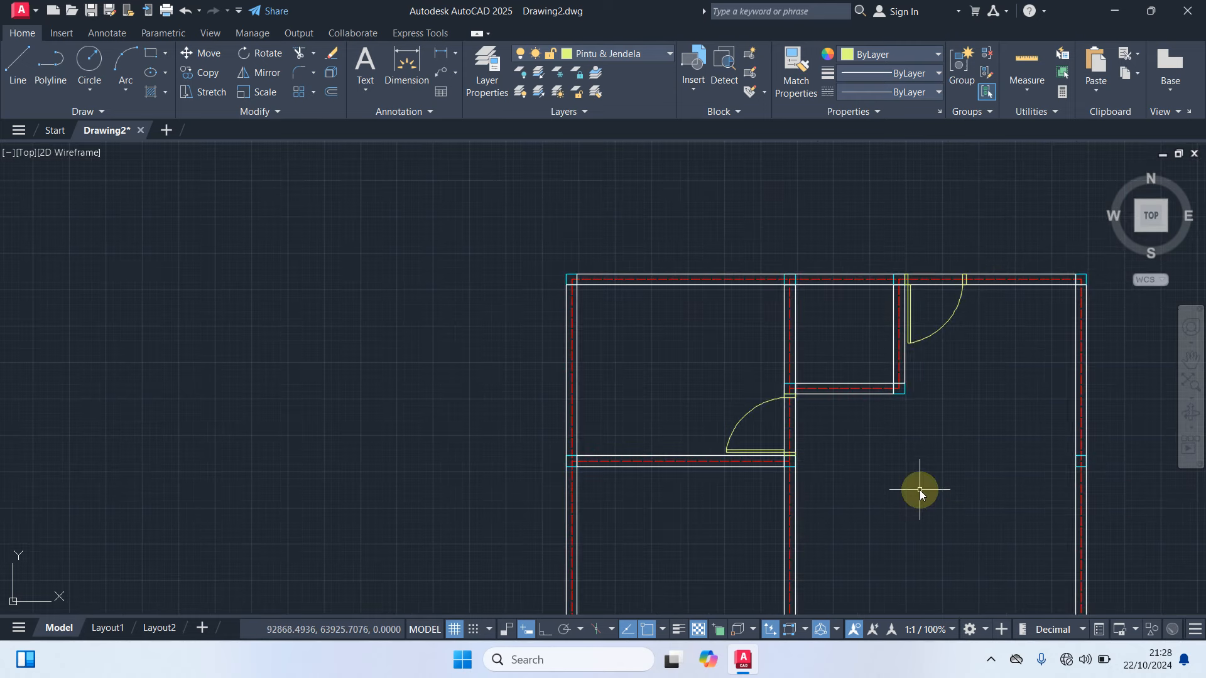
Copy the lower-left door of the horizontal door set into the middle-left room's right wall, just below the horizontal partition, and end copying
{"action": "scroll", "coordinate": [961, 360], "scroll_direction": "down", "scroll_amount": 4}
{"action": "middle_click_drag", "start_coordinate": [946, 339], "coordinate": [608, 317]}
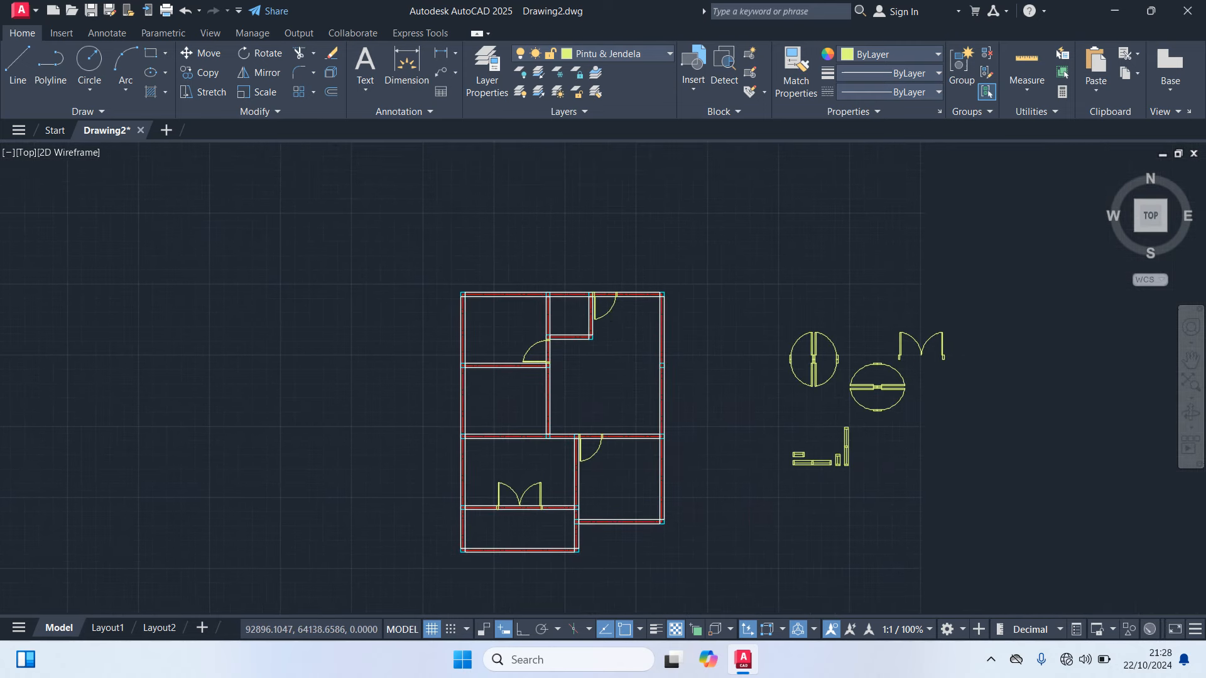
{"action": "scroll", "coordinate": [869, 421], "scroll_direction": "up", "scroll_amount": 2}
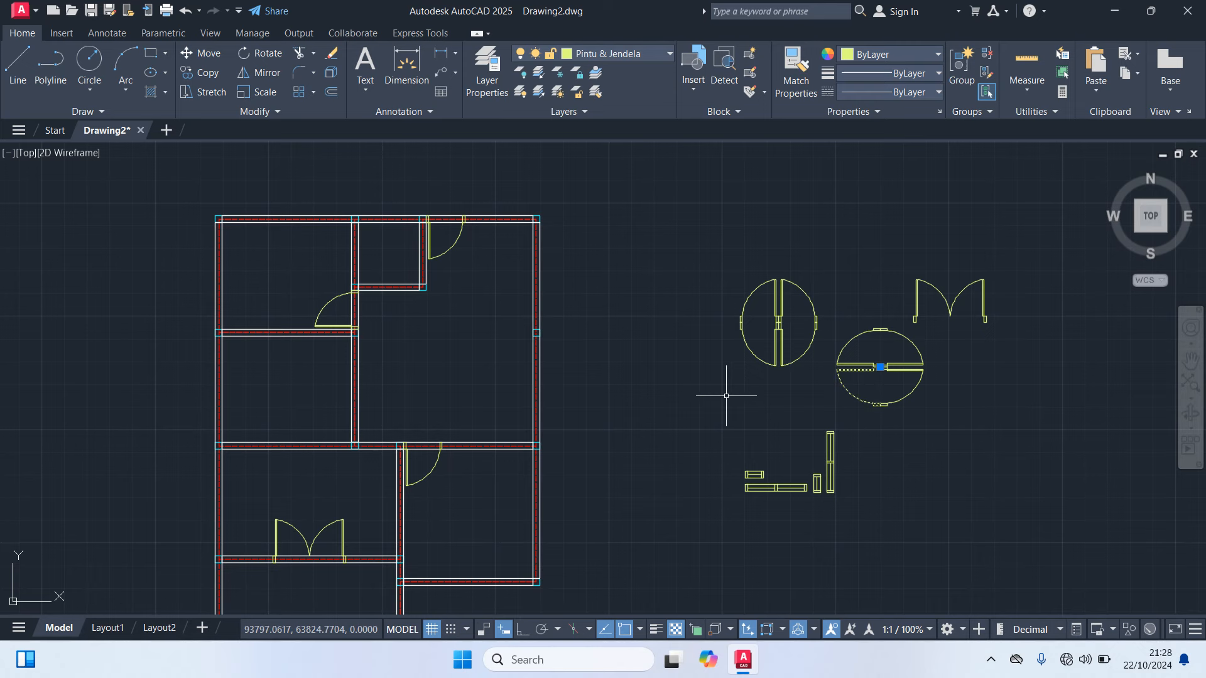
{"action": "key", "text": "Return"}
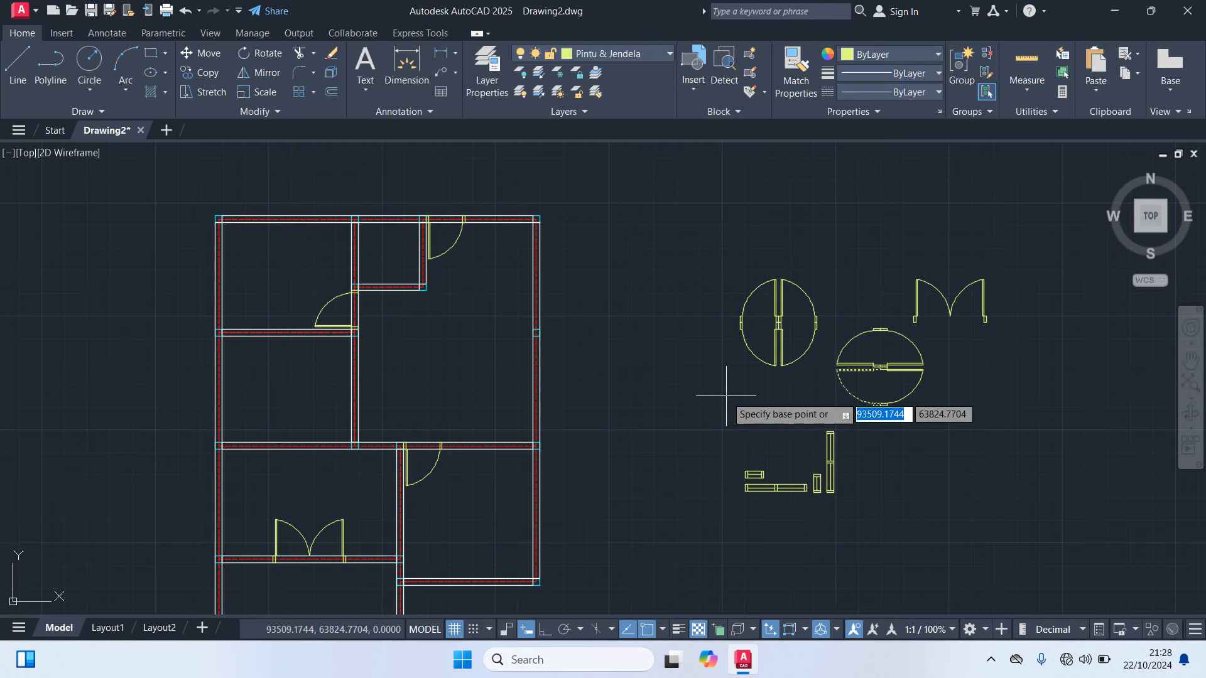
{"action": "scroll", "coordinate": [882, 432], "scroll_direction": "up", "scroll_amount": 5}
{"action": "scroll", "coordinate": [881, 432], "scroll_direction": "down", "scroll_amount": 3}
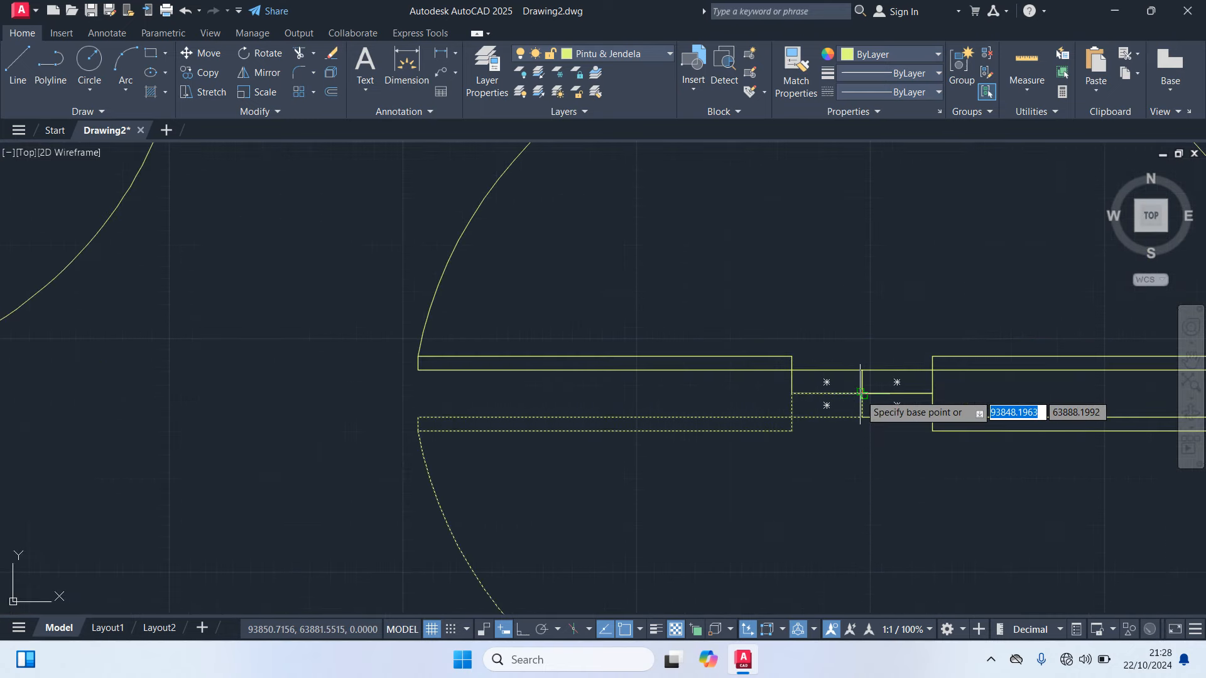
{"action": "left_click", "coordinate": [870, 422]}
{"action": "scroll", "coordinate": [698, 502], "scroll_direction": "down", "scroll_amount": 3}
{"action": "scroll", "coordinate": [522, 489], "scroll_direction": "down", "scroll_amount": 2}
{"action": "middle_click_drag", "start_coordinate": [522, 489], "coordinate": [845, 440]}
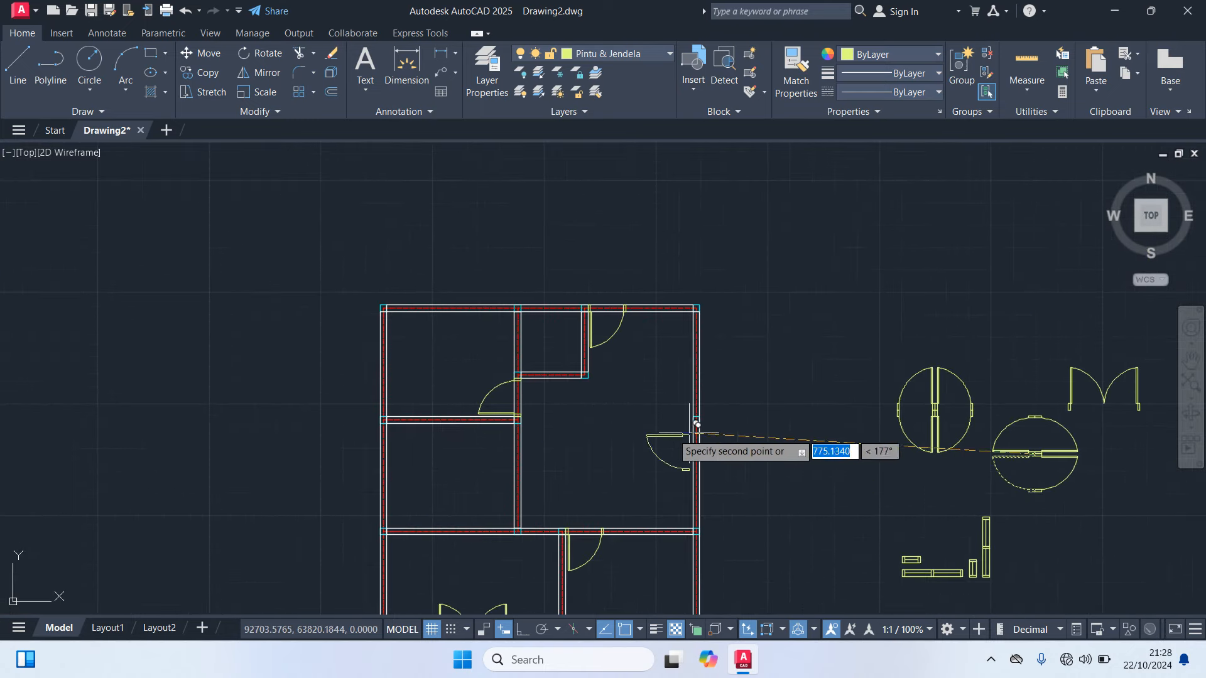
{"action": "scroll", "coordinate": [501, 446], "scroll_direction": "up", "scroll_amount": 6}
{"action": "scroll", "coordinate": [572, 396], "scroll_direction": "up", "scroll_amount": 4}
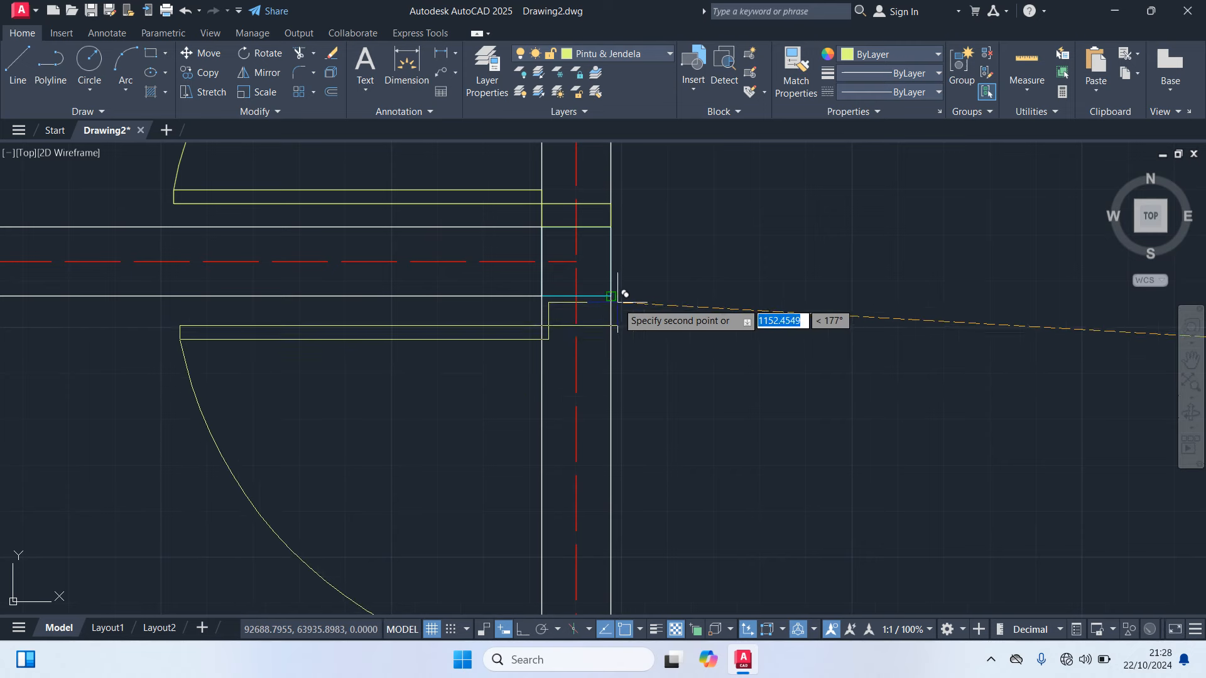
{"action": "scroll", "coordinate": [691, 314], "scroll_direction": "down", "scroll_amount": 4}
{"action": "scroll", "coordinate": [791, 363], "scroll_direction": "down", "scroll_amount": 4}
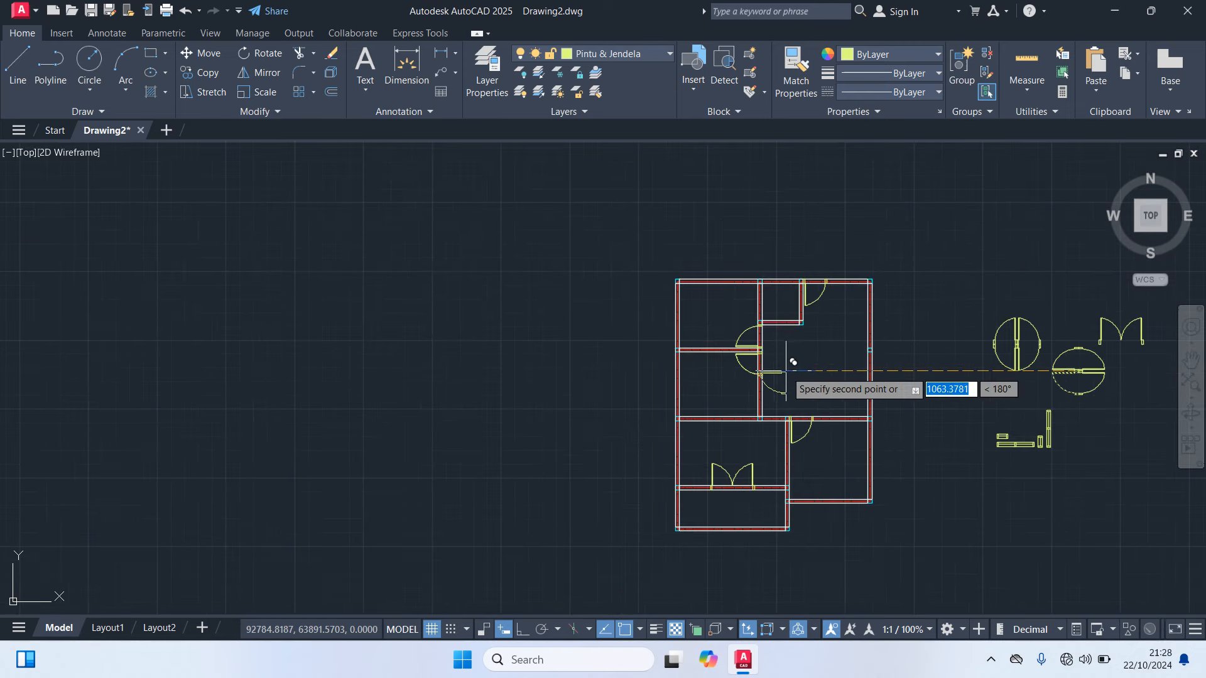
{"action": "left_click", "coordinate": [789, 371]}
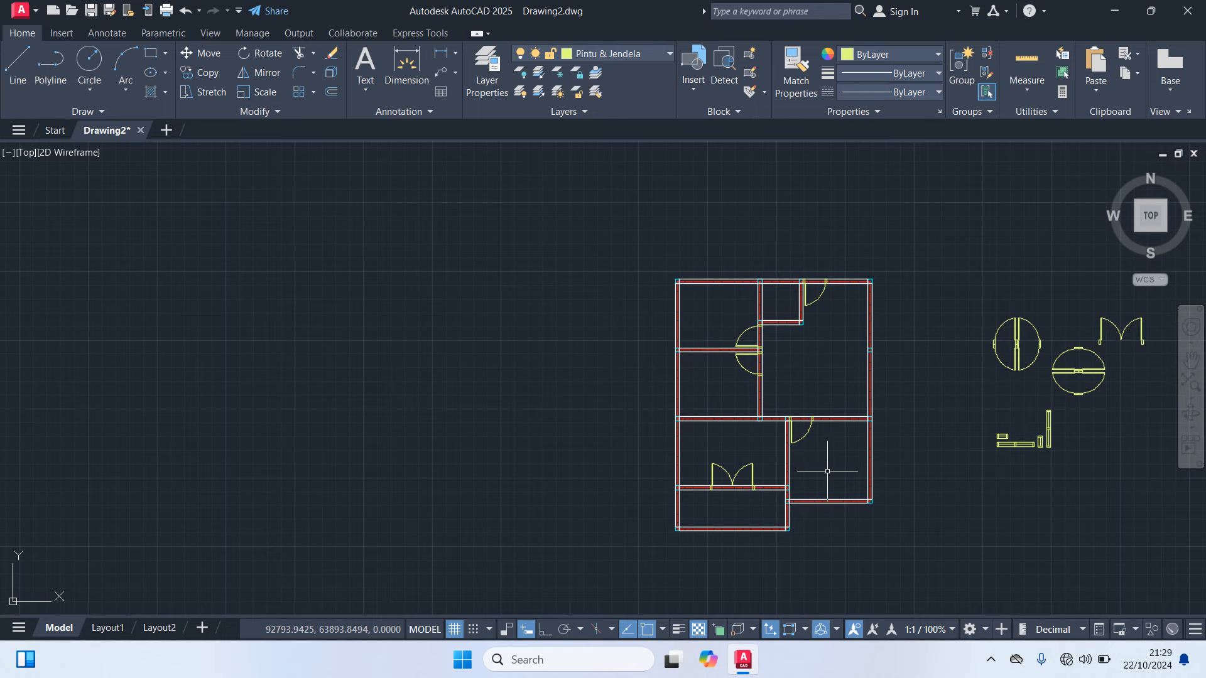
Copy the short horizontal window from its centre onto the double-door wall's centreline, once on each side of the double door
{"action": "middle_click_drag", "start_coordinate": [827, 470], "coordinate": [572, 466]}
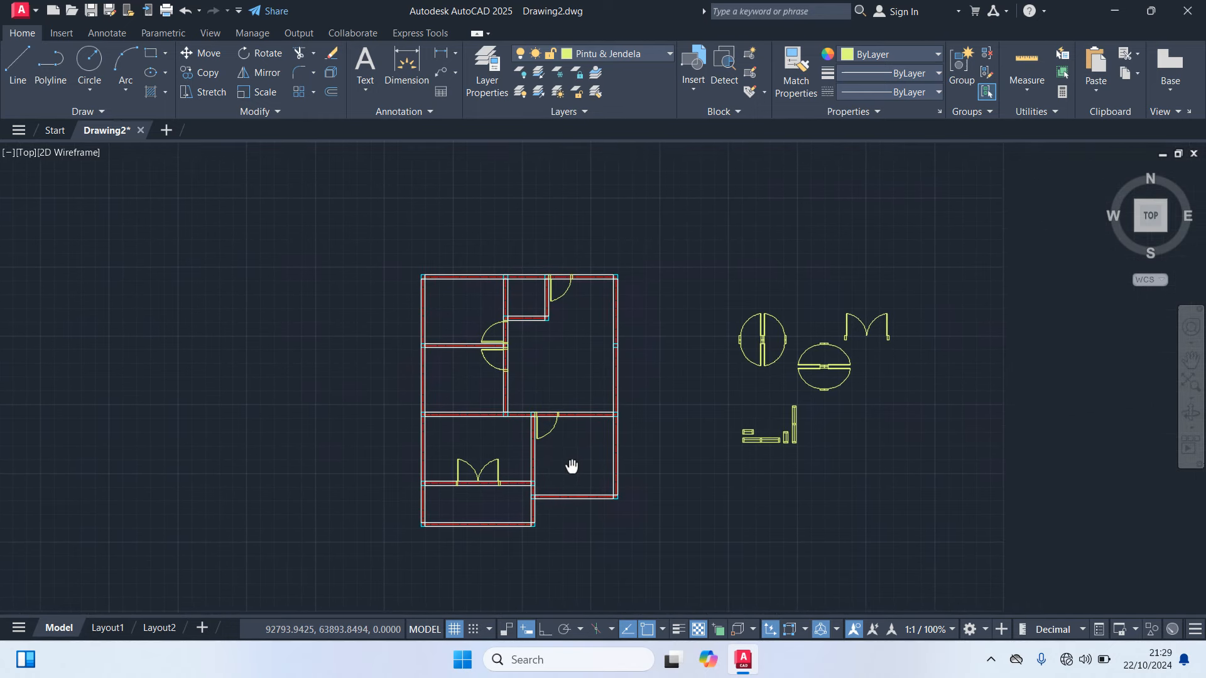
{"action": "scroll", "coordinate": [761, 442], "scroll_direction": "up", "scroll_amount": 6}
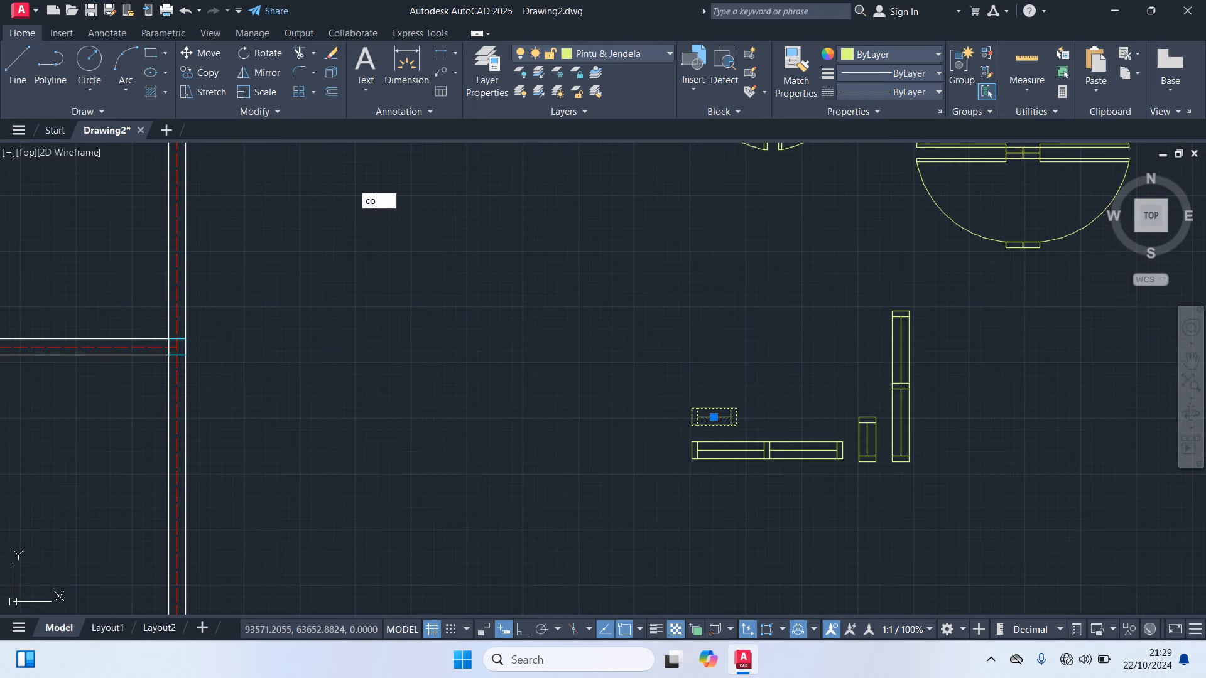
{"action": "key", "text": "Return"}
{"action": "scroll", "coordinate": [746, 375], "scroll_direction": "up", "scroll_amount": 4}
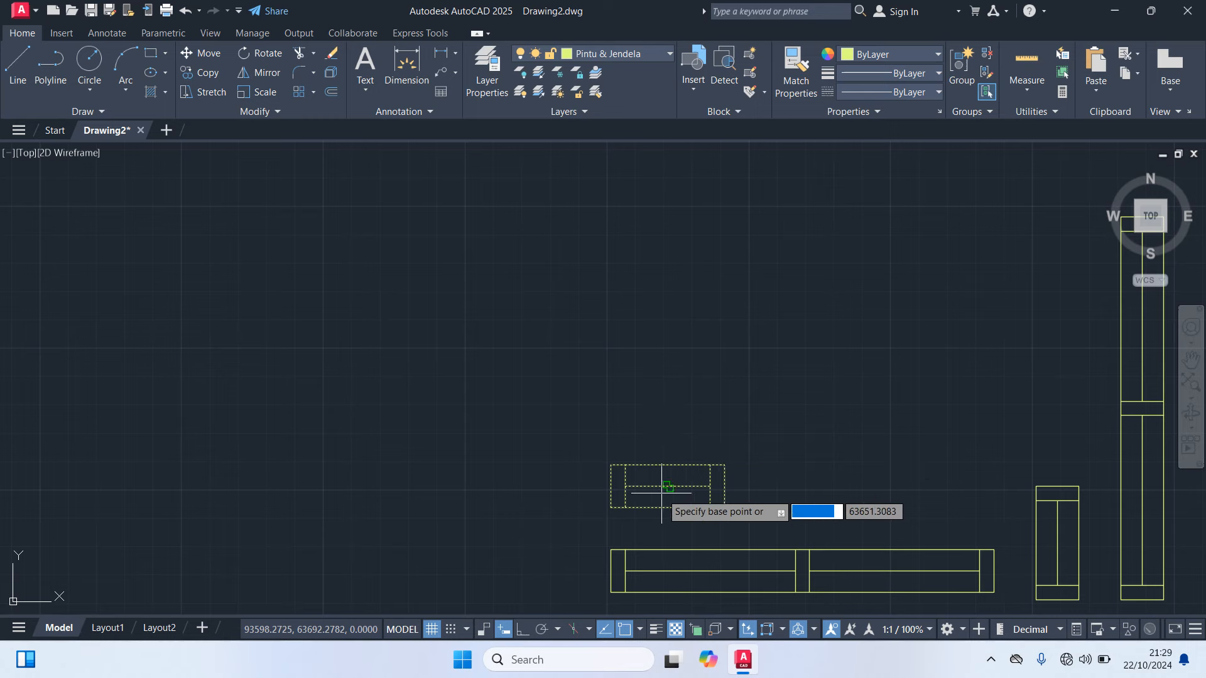
{"action": "scroll", "coordinate": [571, 544], "scroll_direction": "down", "scroll_amount": 8}
{"action": "middle_click_drag", "start_coordinate": [546, 539], "coordinate": [977, 342]}
{"action": "scroll", "coordinate": [659, 429], "scroll_direction": "up", "scroll_amount": 8}
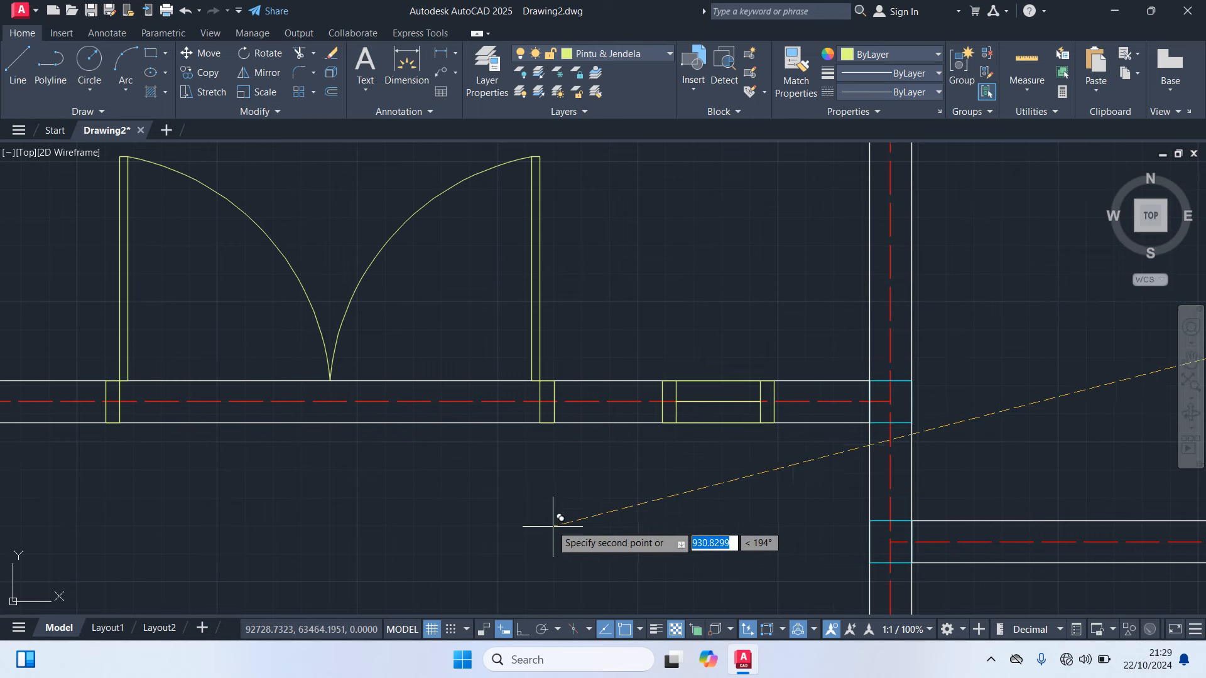
{"action": "mouse_move", "coordinate": [554, 524]}
{"action": "middle_mouse_down"}
{"action": "mouse_move", "coordinate": [1057, 470]}
{"action": "mouse_move", "coordinate": [1084, 479]}
{"action": "middle_mouse_up"}
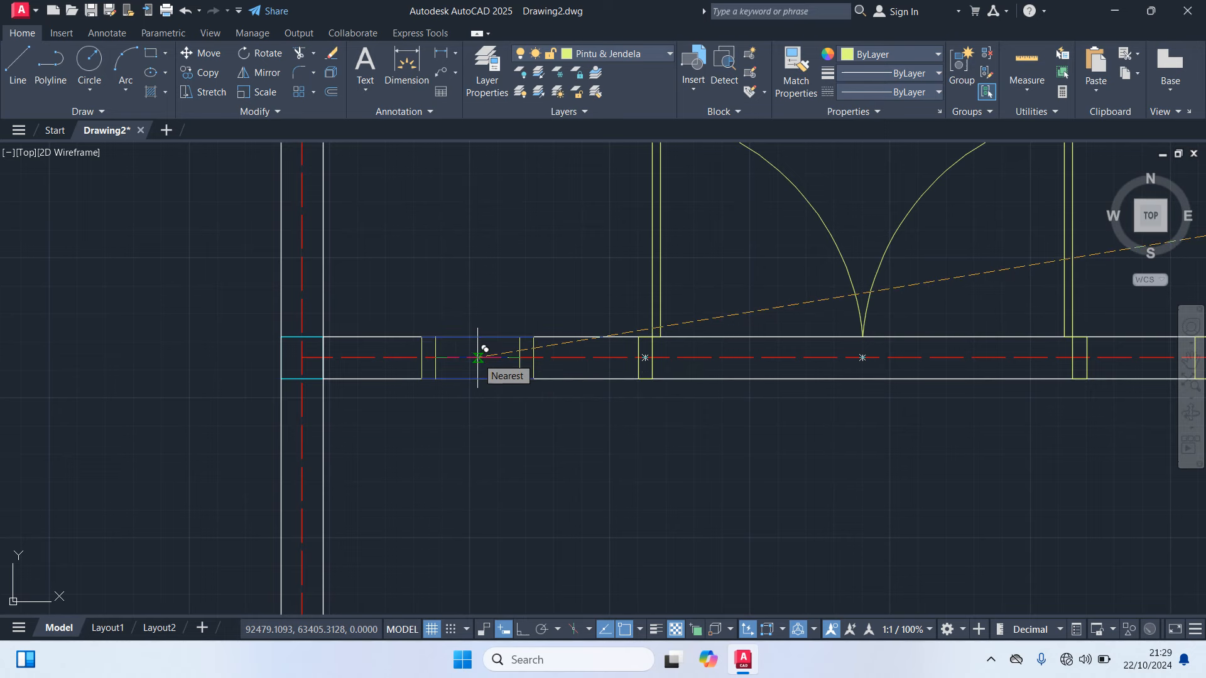
{"action": "scroll", "coordinate": [519, 427], "scroll_direction": "down", "scroll_amount": 4}
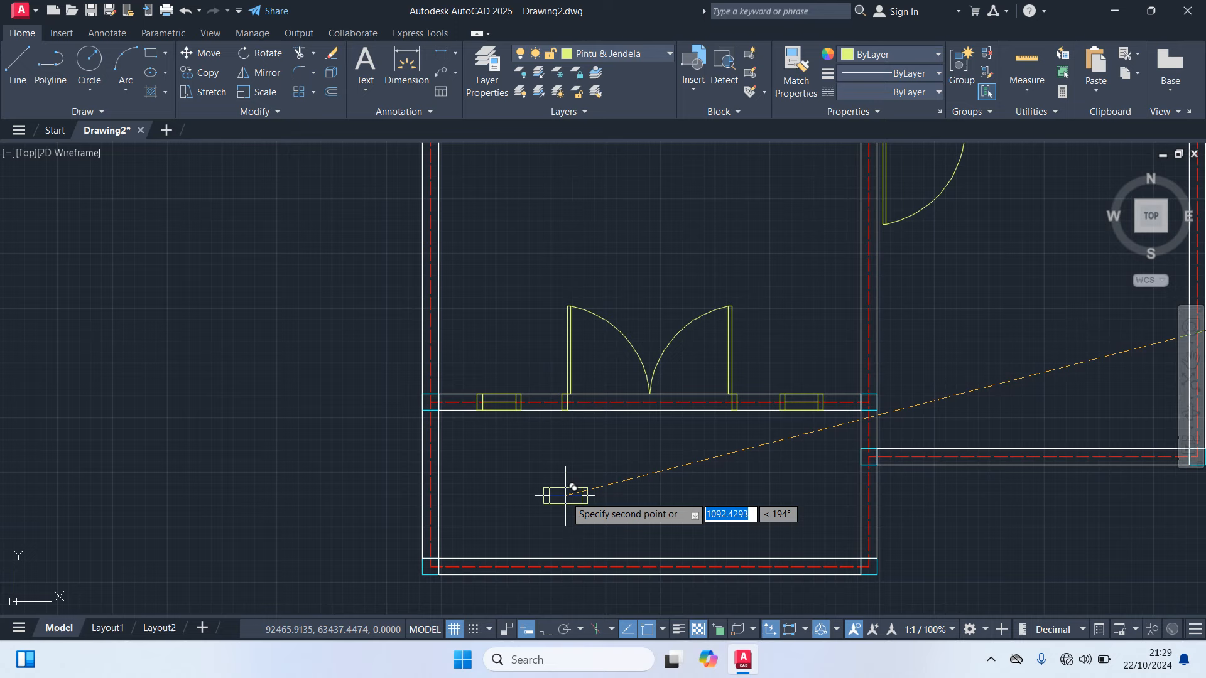
Place another short horizontal window copy at the middle of the small room's upper exterior wall and end copying
{"action": "scroll", "coordinate": [573, 488], "scroll_direction": "down", "scroll_amount": 4}
{"action": "middle_click_drag", "start_coordinate": [813, 275], "coordinate": [765, 380]}
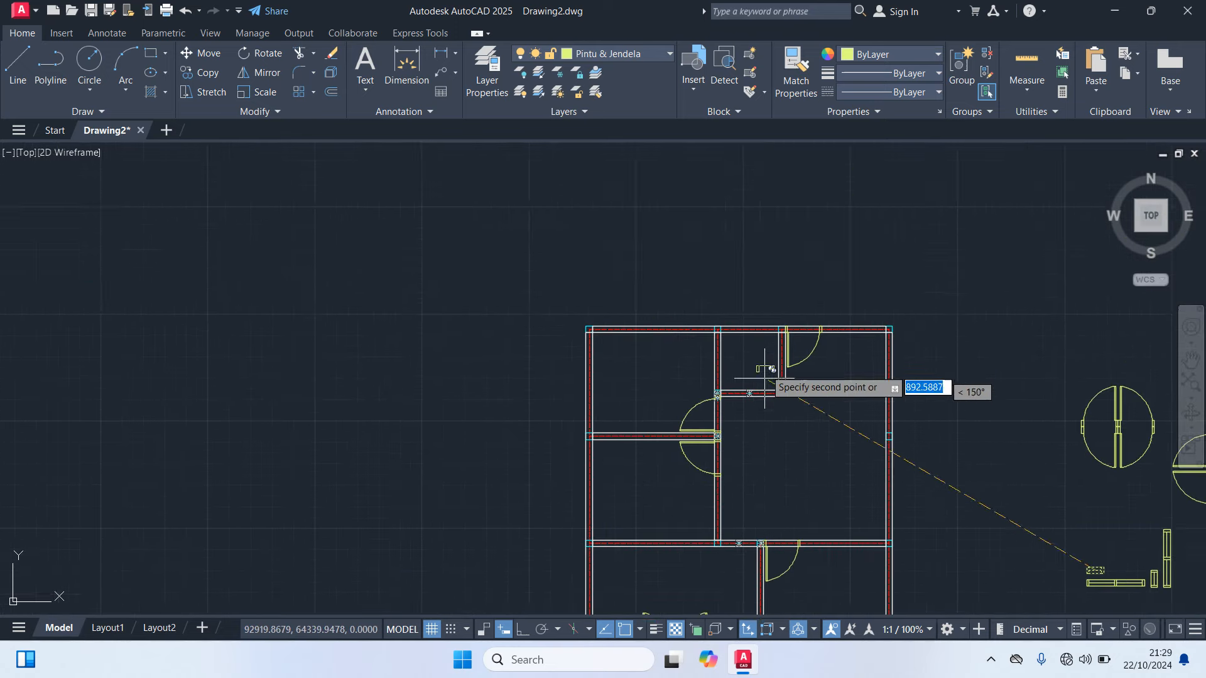
{"action": "scroll", "coordinate": [733, 329], "scroll_direction": "up", "scroll_amount": 3}
{"action": "scroll", "coordinate": [705, 220], "scroll_direction": "up", "scroll_amount": 2}
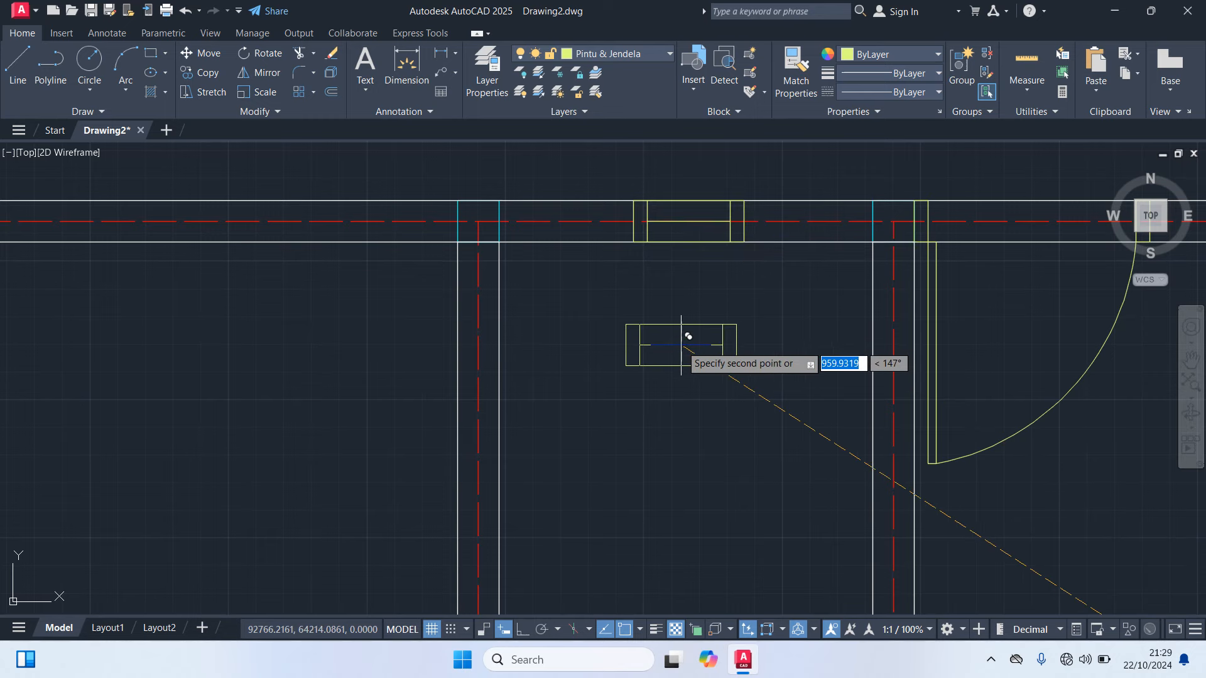
{"action": "scroll", "coordinate": [681, 344], "scroll_direction": "down", "scroll_amount": 3}
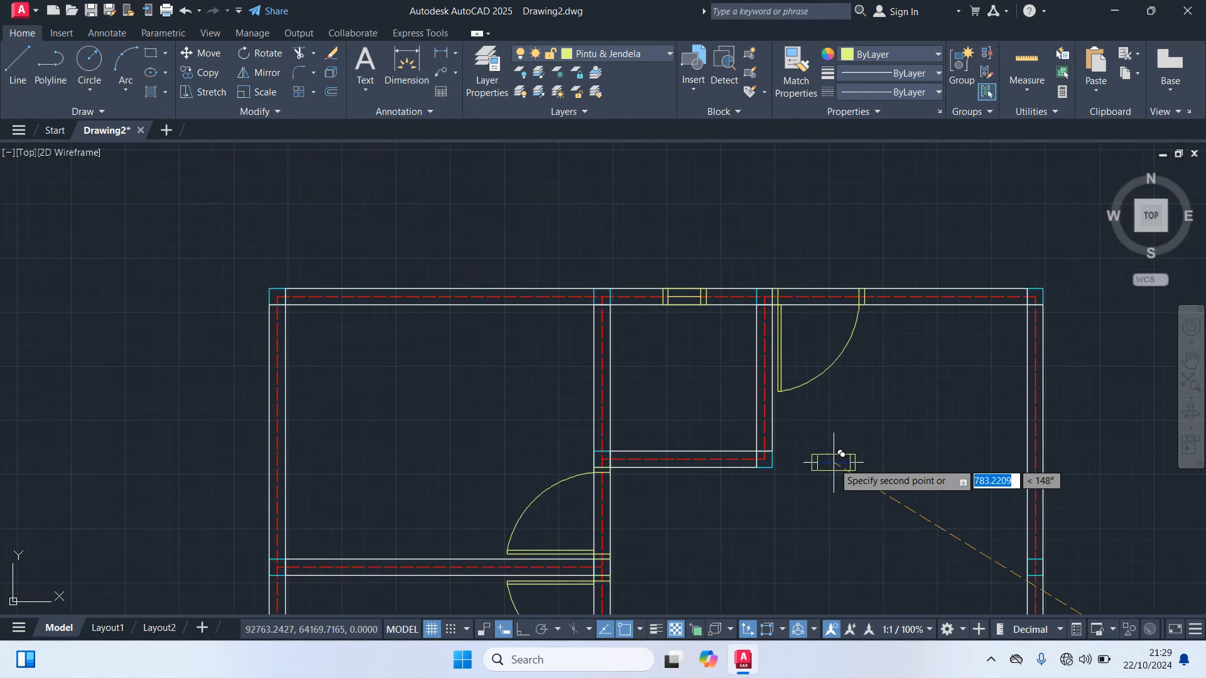
{"action": "right_click", "coordinate": [834, 462]}
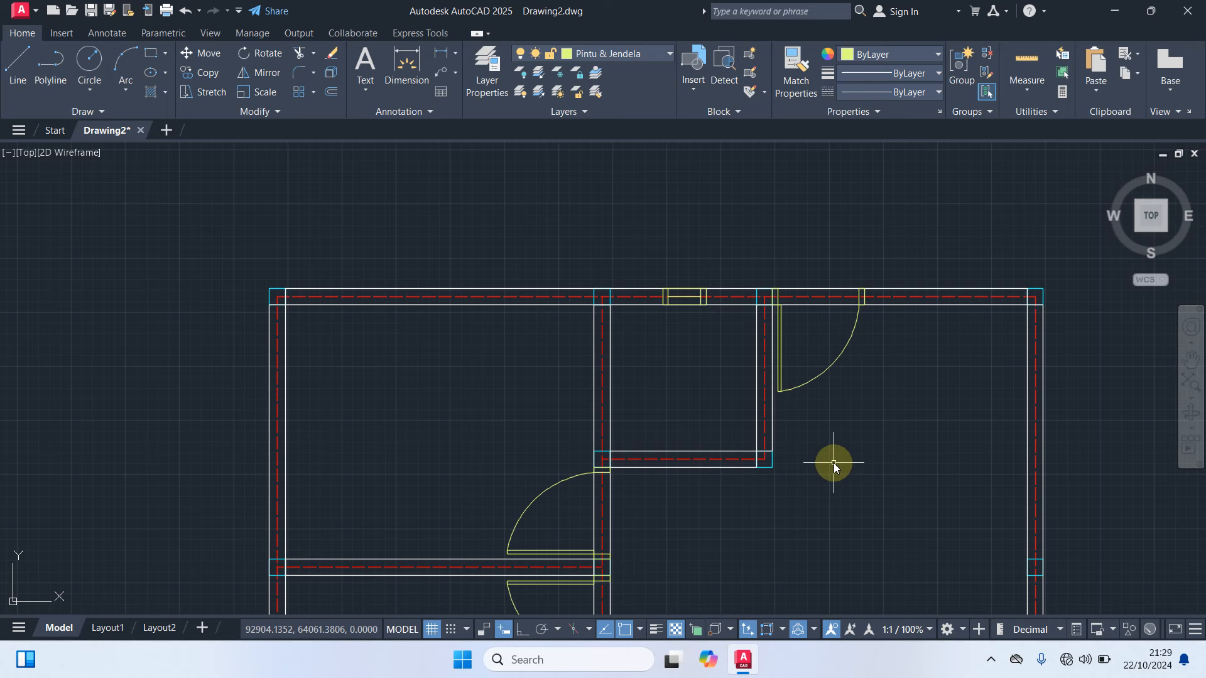
Copy the long horizontal window from its centre to the geometric centre of the lower-right room's bottom wall
{"action": "scroll", "coordinate": [834, 463], "scroll_direction": "down", "scroll_amount": 3}
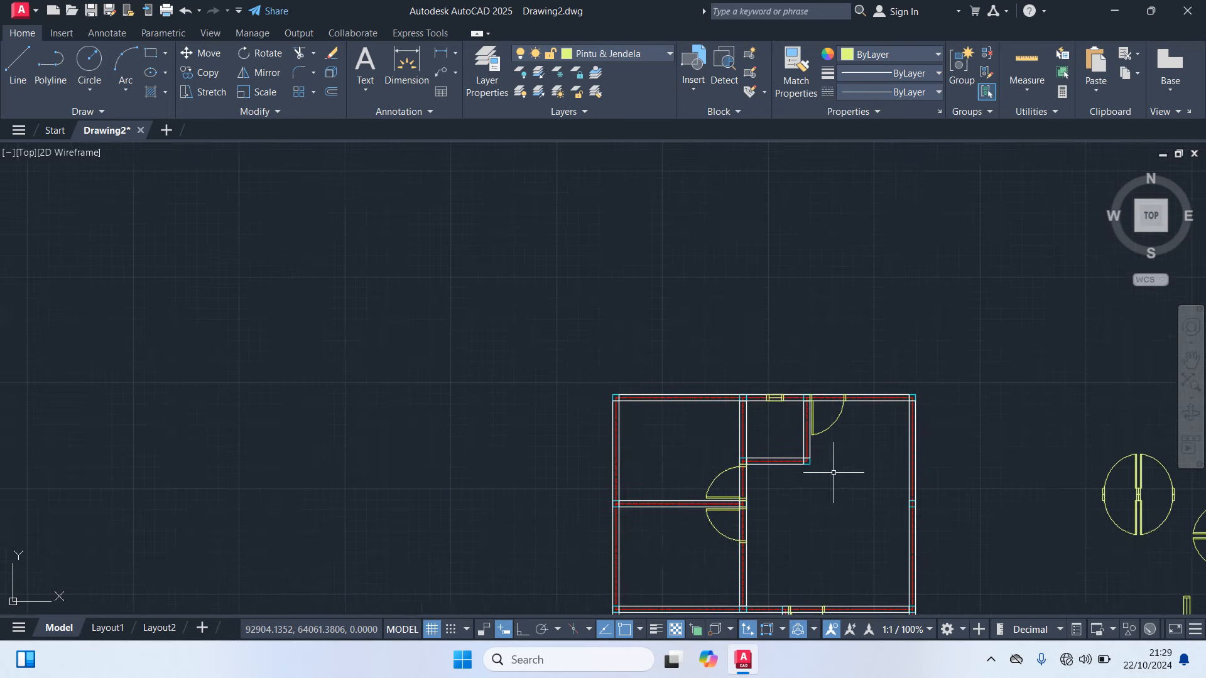
{"action": "middle_click_drag", "start_coordinate": [986, 431], "coordinate": [705, 255]}
{"action": "scroll", "coordinate": [866, 484], "scroll_direction": "up", "scroll_amount": 4}
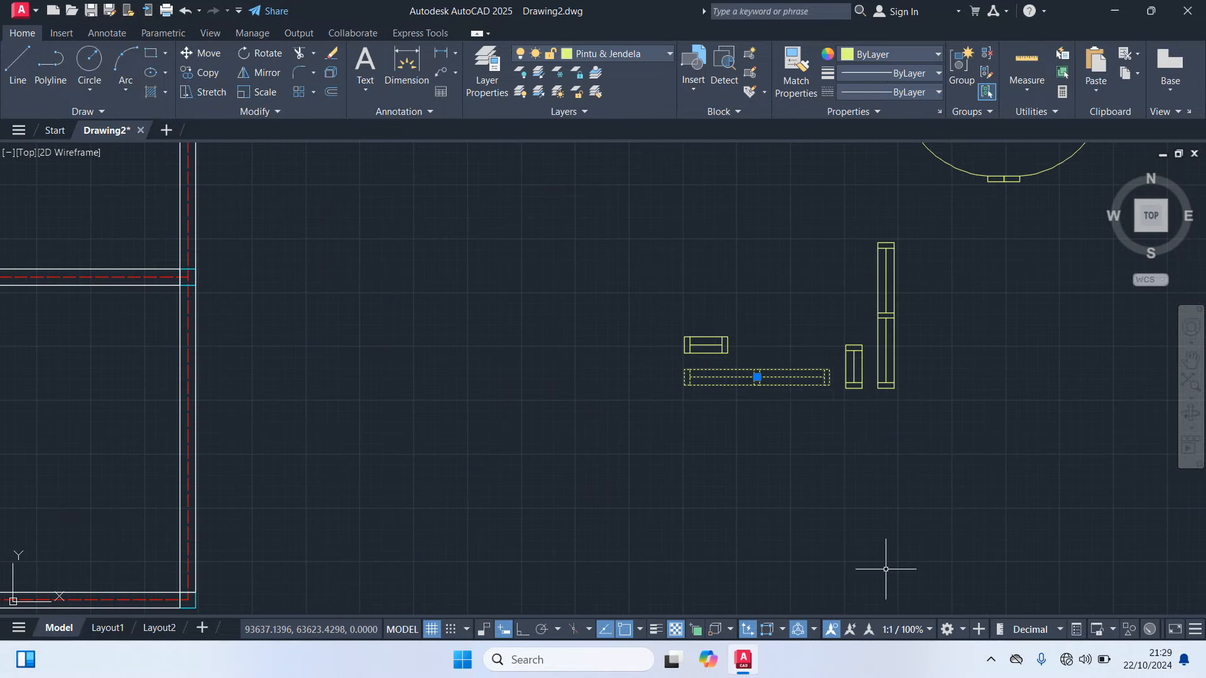
{"action": "type", "text": "co"}
{"action": "key", "text": "Return"}
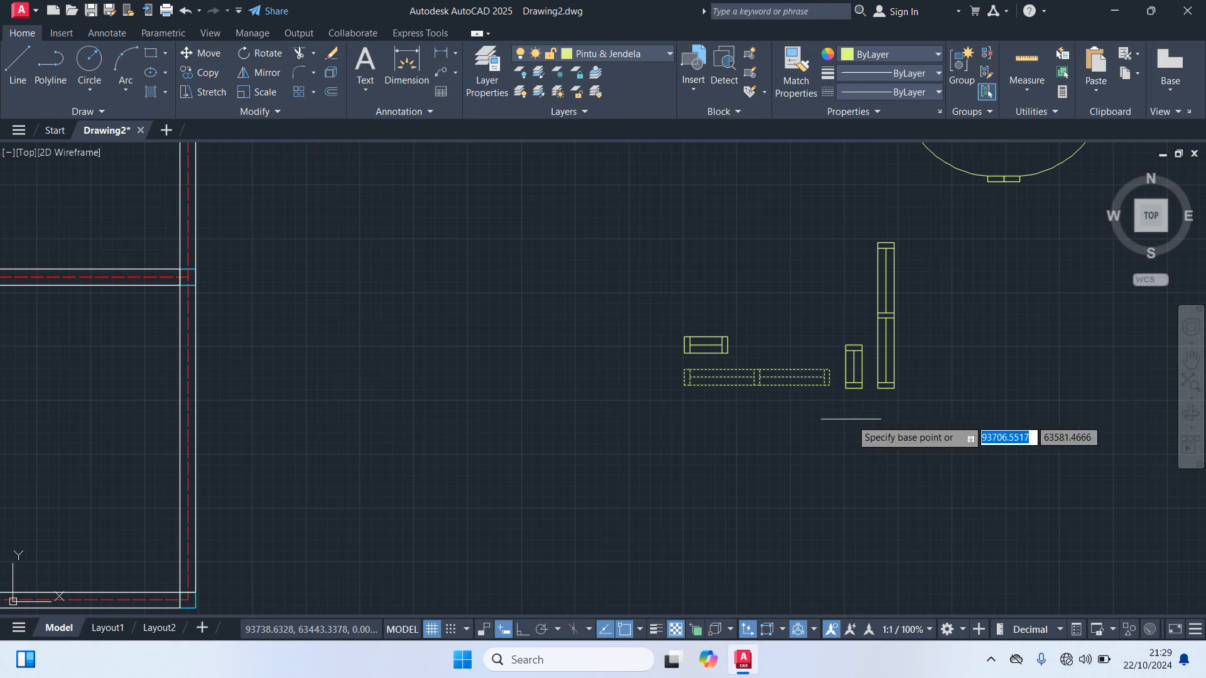
{"action": "scroll", "coordinate": [763, 396], "scroll_direction": "up", "scroll_amount": 5}
{"action": "left_click", "coordinate": [758, 378]}
{"action": "scroll", "coordinate": [758, 411], "scroll_direction": "down", "scroll_amount": 4}
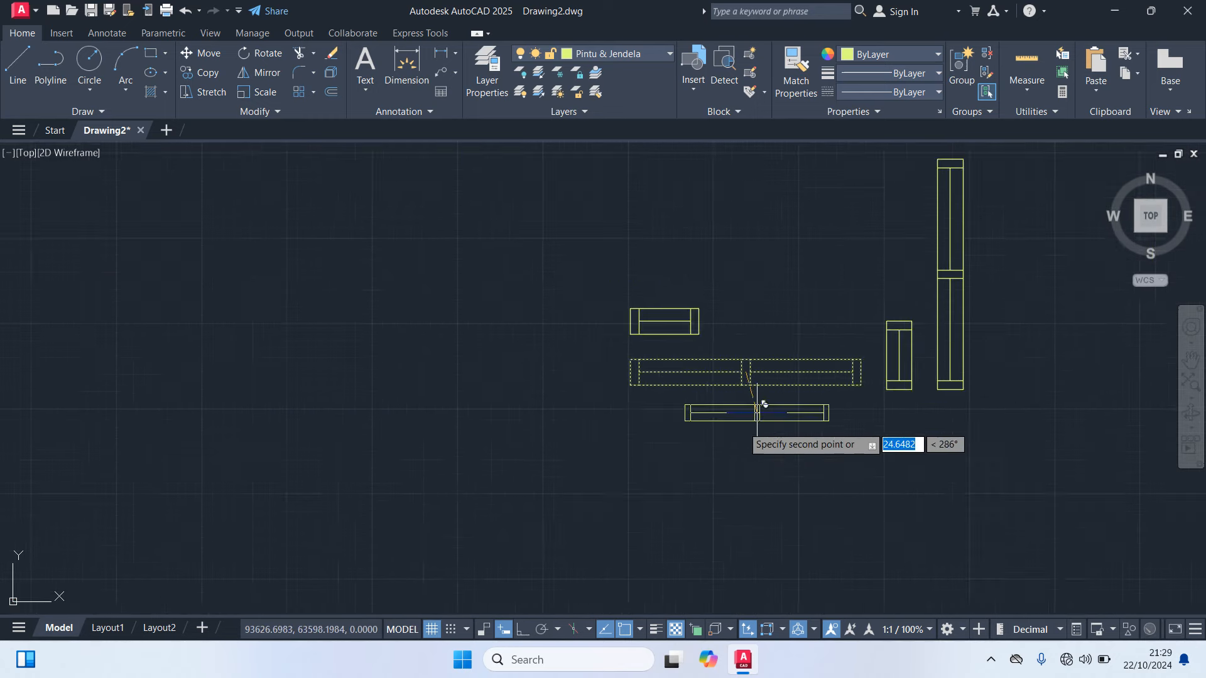
{"action": "scroll", "coordinate": [691, 433], "scroll_direction": "down", "scroll_amount": 4}
{"action": "middle_click_drag", "start_coordinate": [638, 458], "coordinate": [923, 368]}
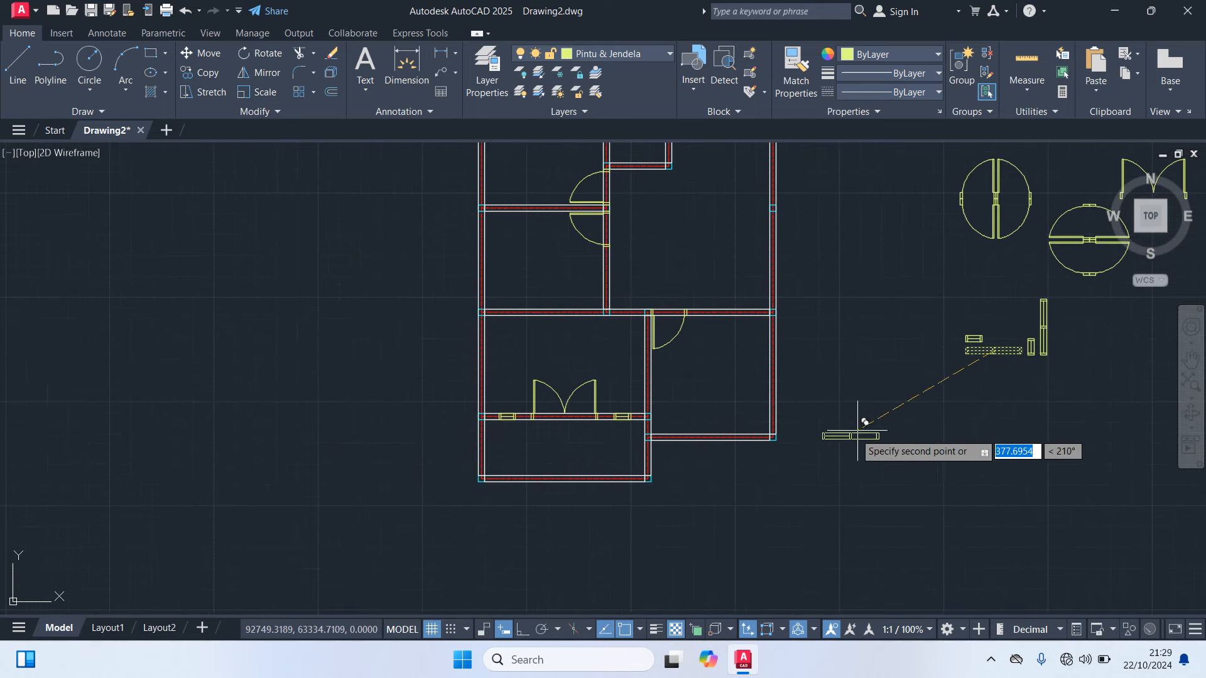
{"action": "scroll", "coordinate": [736, 447], "scroll_direction": "up", "scroll_amount": 6}
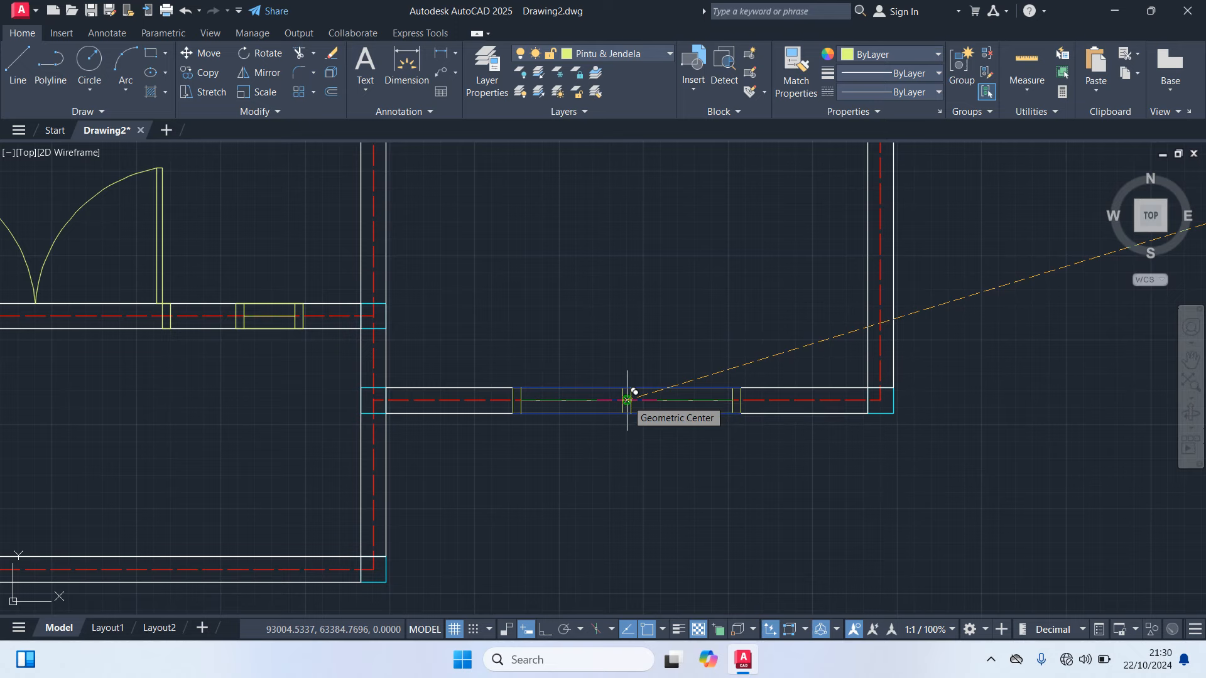
{"action": "scroll", "coordinate": [711, 470], "scroll_direction": "down", "scroll_amount": 2}
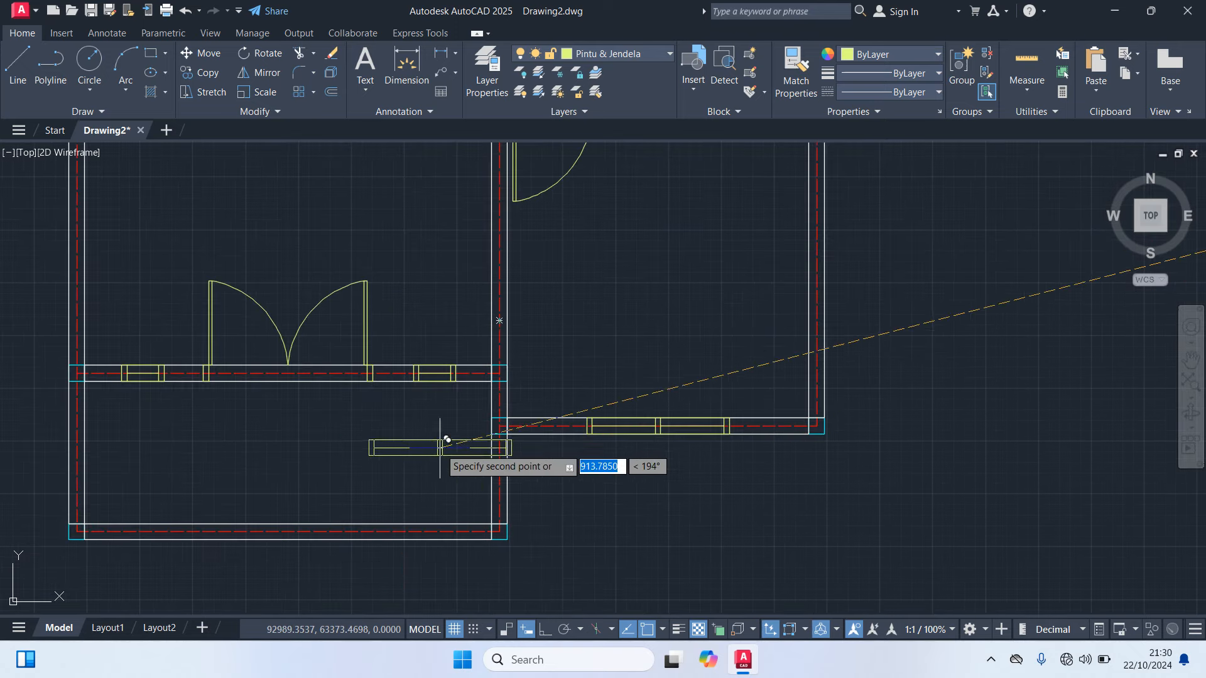
{"action": "scroll", "coordinate": [446, 440], "scroll_direction": "down", "scroll_amount": 4}
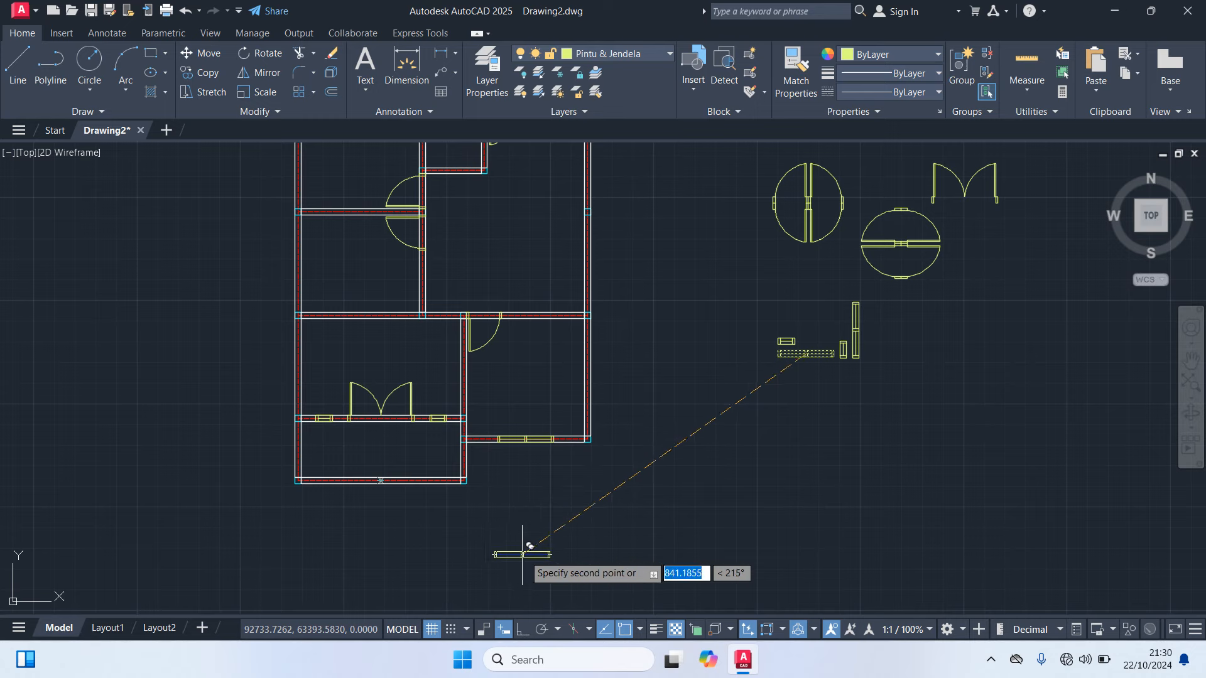
{"action": "mouse_move", "coordinate": [689, 484]}
{"action": "middle_mouse_down"}
{"action": "mouse_move", "coordinate": [690, 542]}
{"action": "mouse_move", "coordinate": [611, 613]}
{"action": "middle_mouse_up"}
{"action": "scroll", "coordinate": [441, 355], "scroll_direction": "up", "scroll_amount": 3}
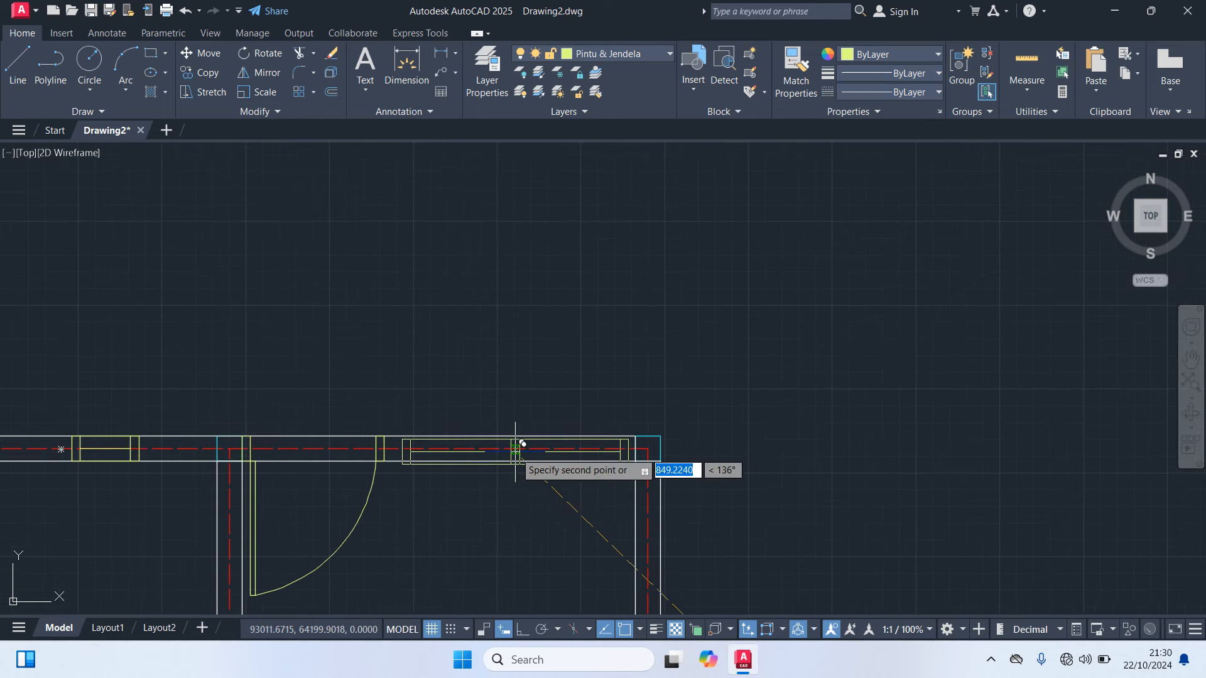
{"action": "scroll", "coordinate": [515, 451], "scroll_direction": "down", "scroll_amount": 4}
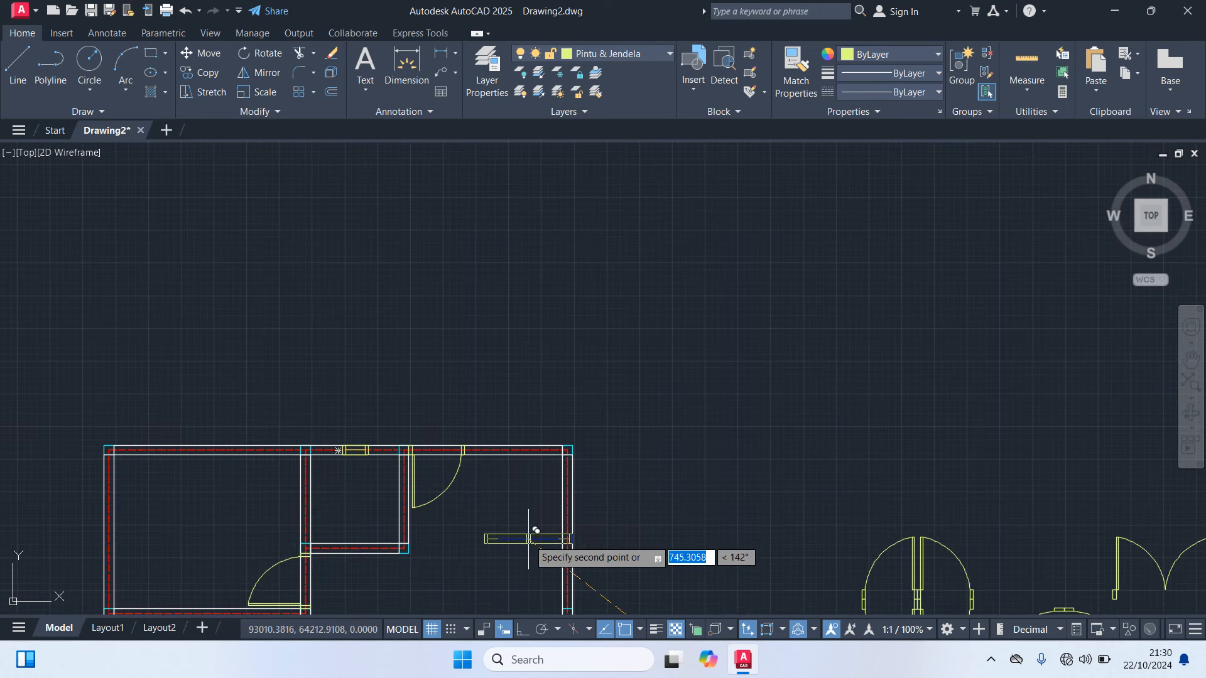
{"action": "key", "text": "Escape"}
{"action": "scroll", "coordinate": [504, 441], "scroll_direction": "up", "scroll_amount": 4}
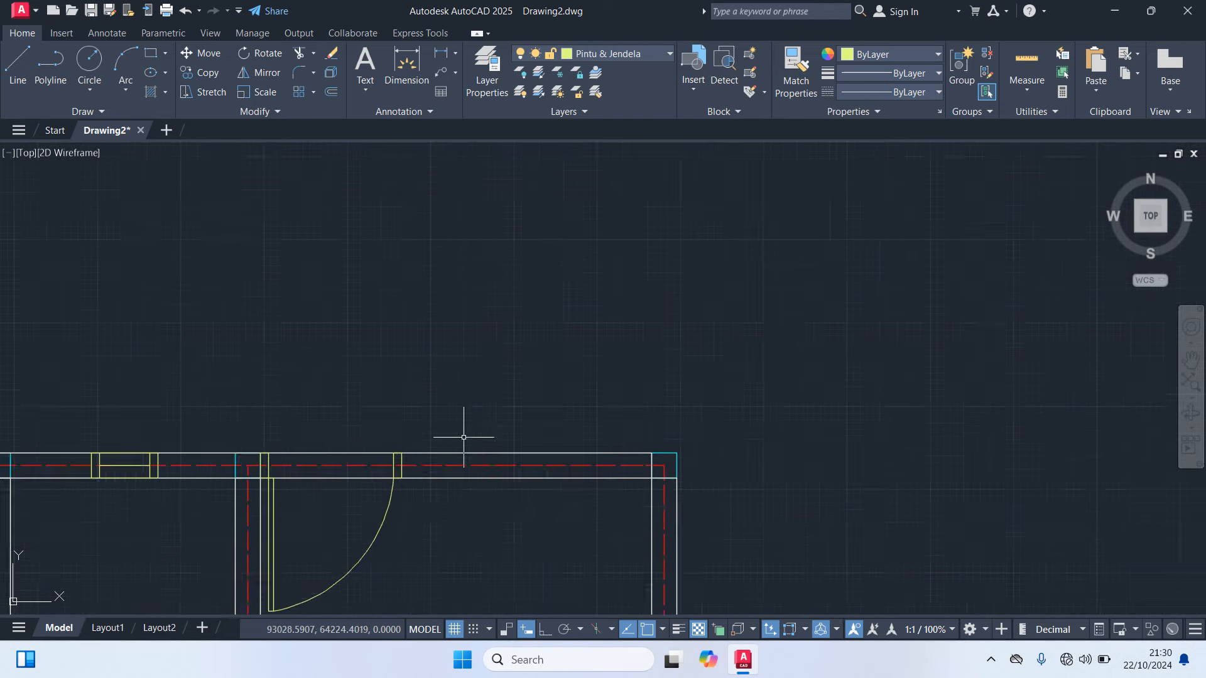
{"action": "scroll", "coordinate": [419, 427], "scroll_direction": "up", "scroll_amount": 2}
Copy the short horizontal window from its centre into the upper exterior wall, midway between the door and the upper-right corner
{"action": "scroll", "coordinate": [258, 491], "scroll_direction": "down", "scroll_amount": 3}
{"action": "scroll", "coordinate": [568, 521], "scroll_direction": "down", "scroll_amount": 1}
{"action": "middle_click_drag", "start_coordinate": [569, 522], "coordinate": [381, 318]}
{"action": "middle_click_drag", "start_coordinate": [639, 468], "coordinate": [655, 392]}
{"action": "scroll", "coordinate": [499, 468], "scroll_direction": "up", "scroll_amount": 6}
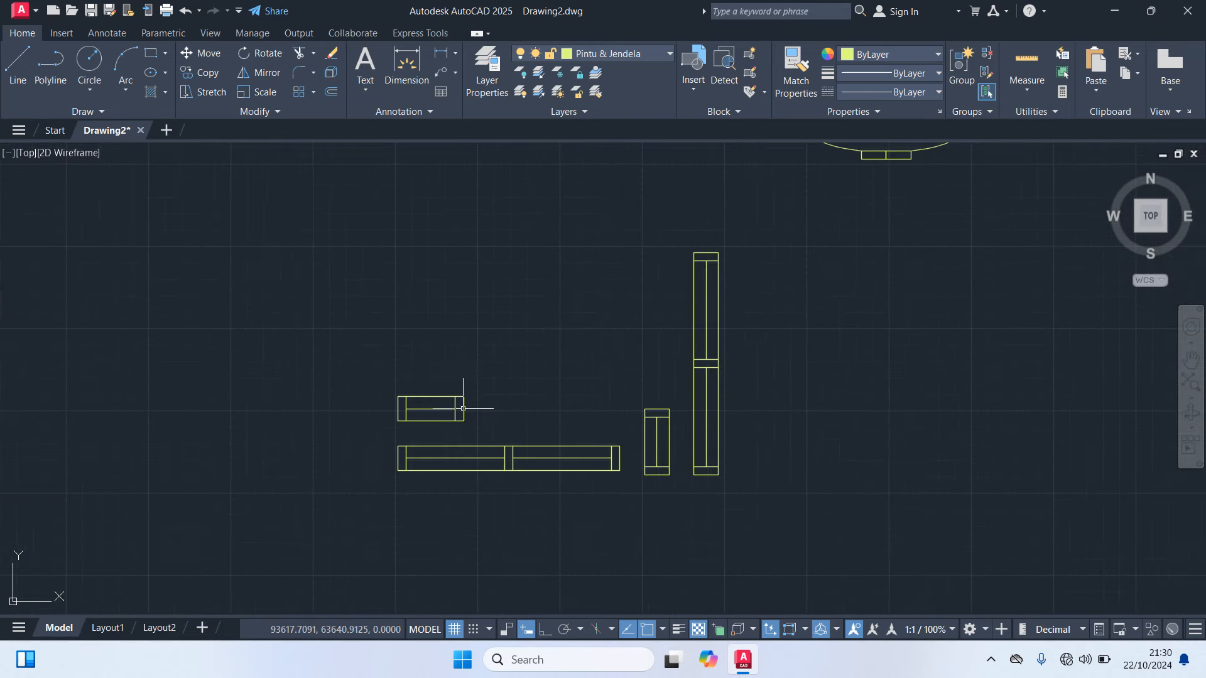
{"action": "left_click", "coordinate": [450, 408]}
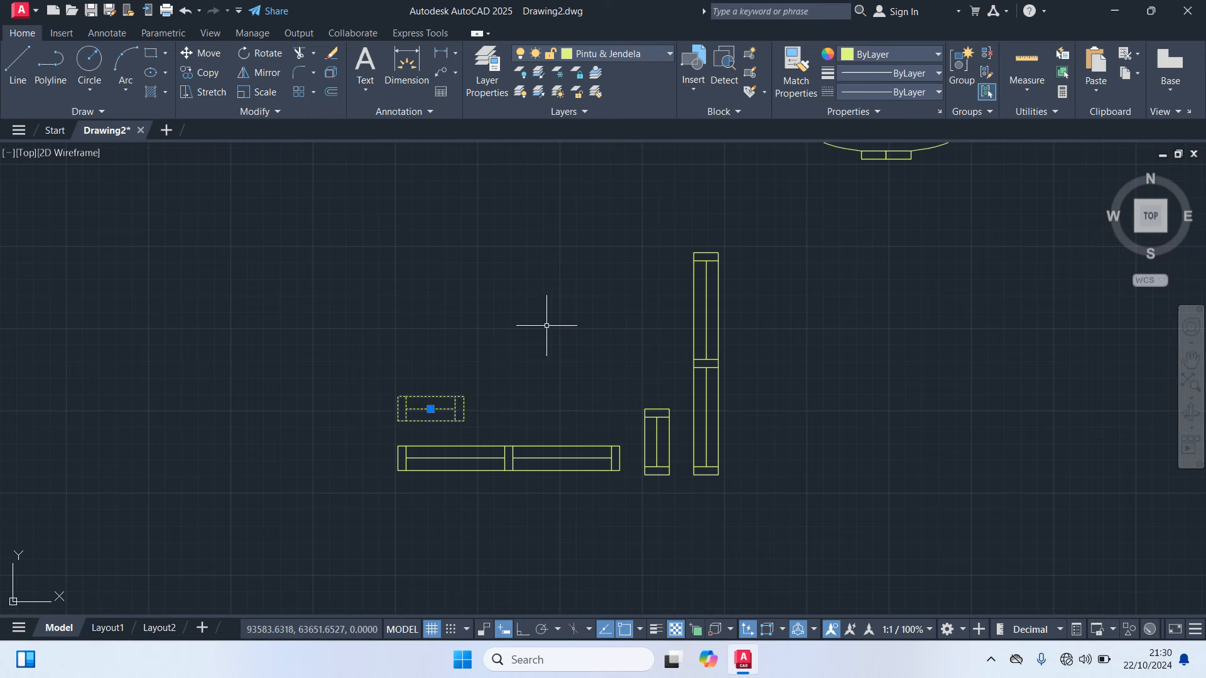
{"action": "type", "text": "co"}
{"action": "key", "text": "Return"}
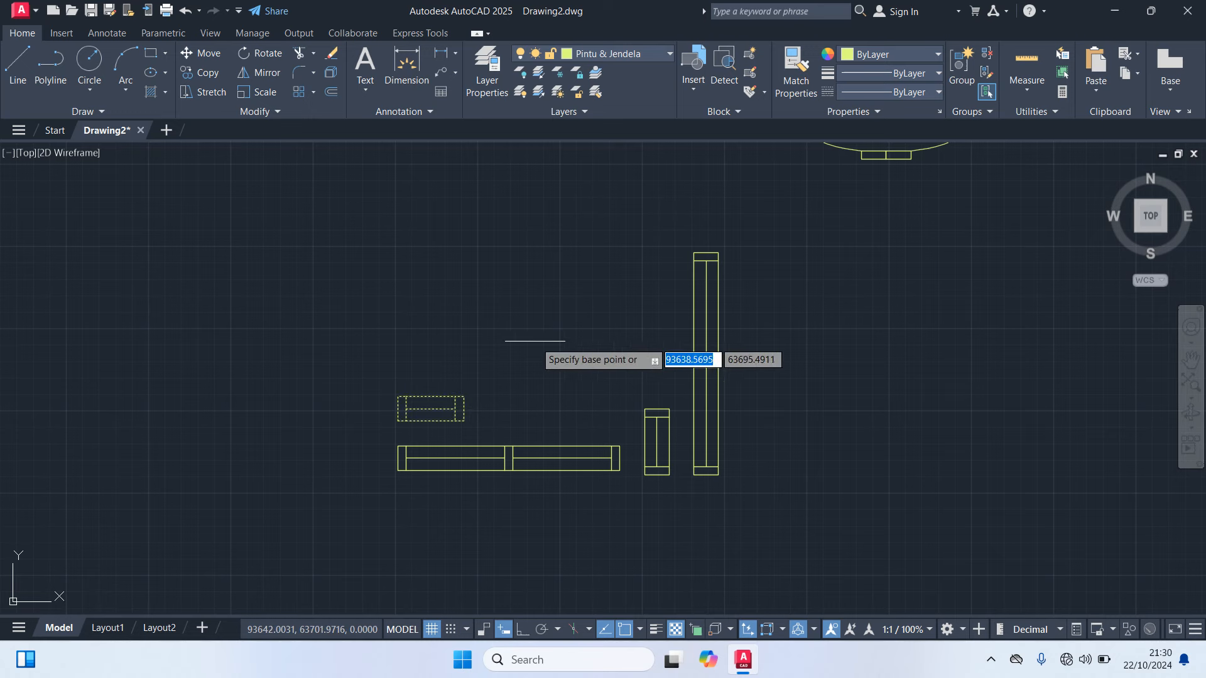
{"action": "left_click", "coordinate": [431, 409]}
{"action": "scroll", "coordinate": [465, 424], "scroll_direction": "down", "scroll_amount": 7}
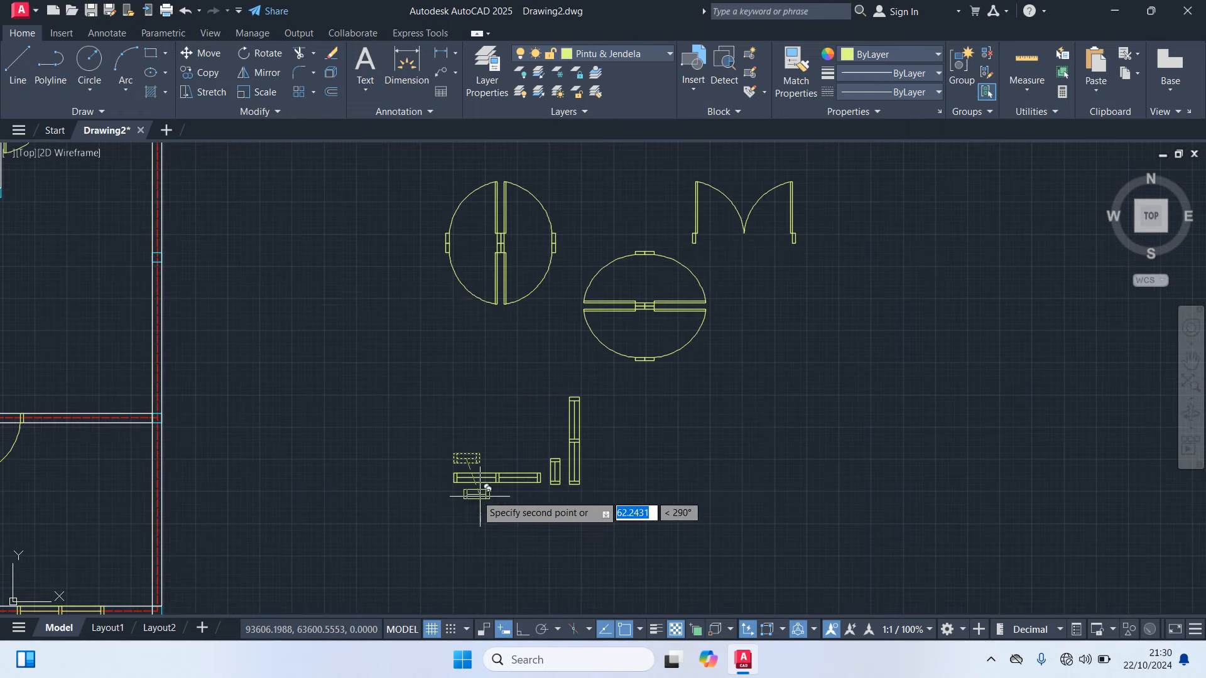
{"action": "scroll", "coordinate": [398, 333], "scroll_direction": "up", "scroll_amount": 8}
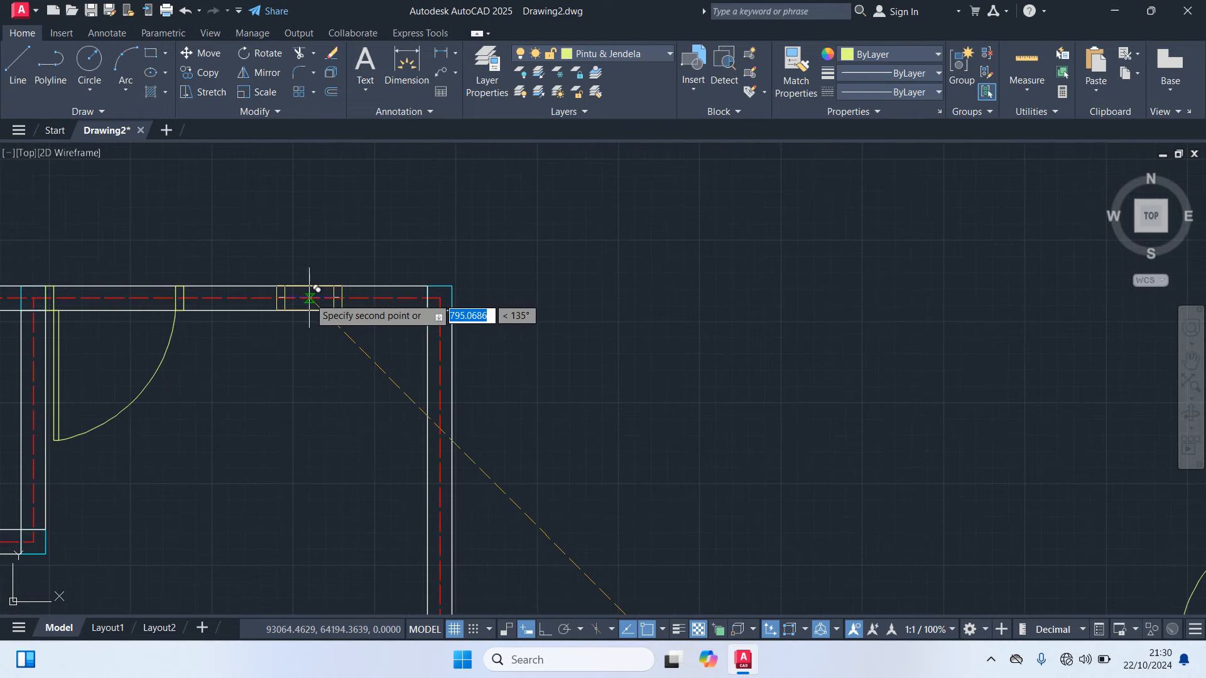
{"action": "scroll", "coordinate": [618, 338], "scroll_direction": "down", "scroll_amount": 6}
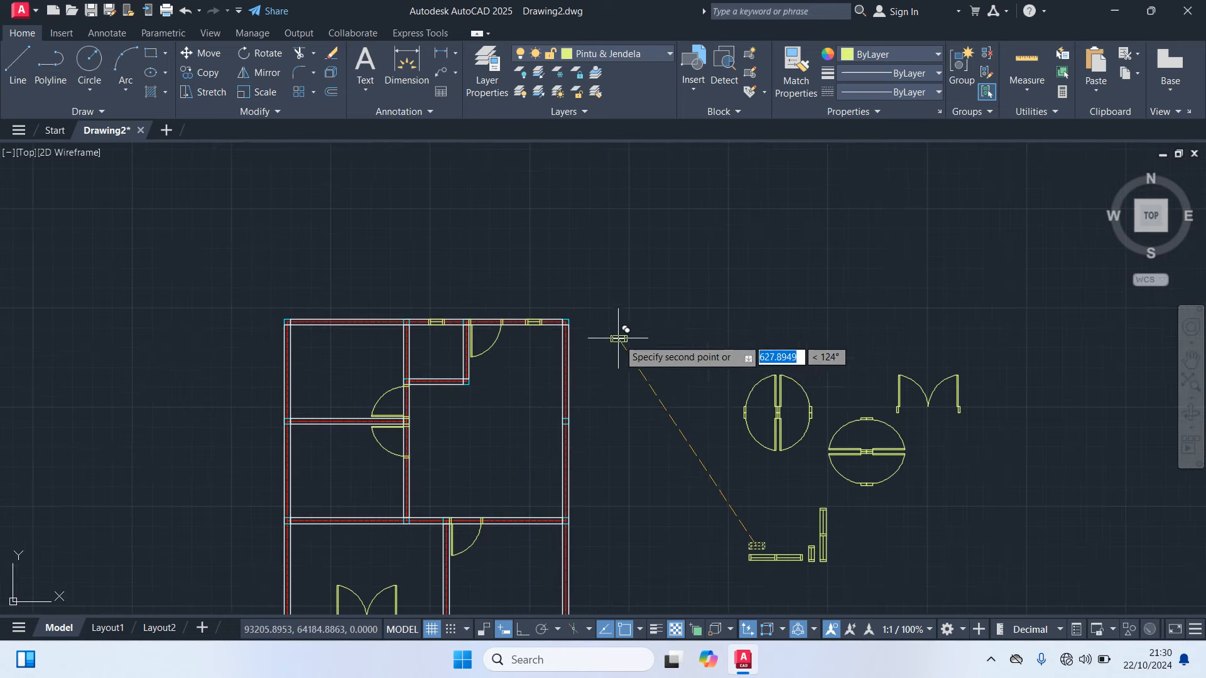
Copy the long vertical window from its centre onto the right exterior wall's centreline, between the mid-wall junction and the crosswall below
{"action": "middle_click_drag", "start_coordinate": [653, 404], "coordinate": [631, 293]}
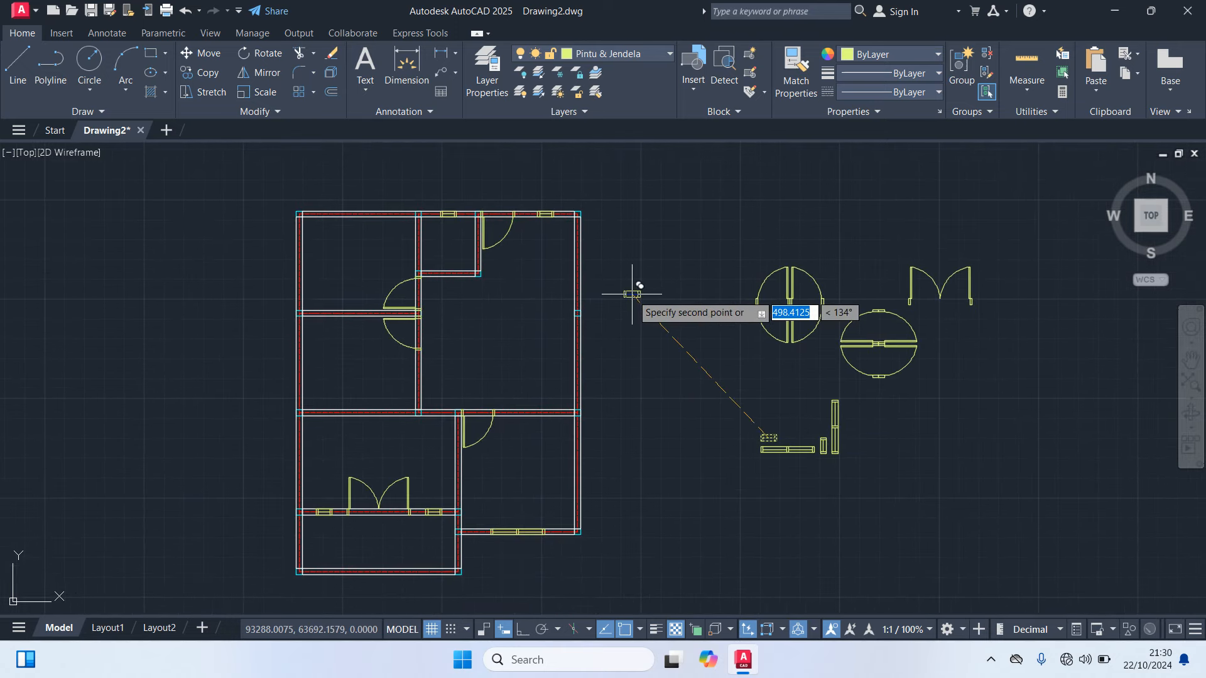
{"action": "left_click", "coordinate": [632, 294]}
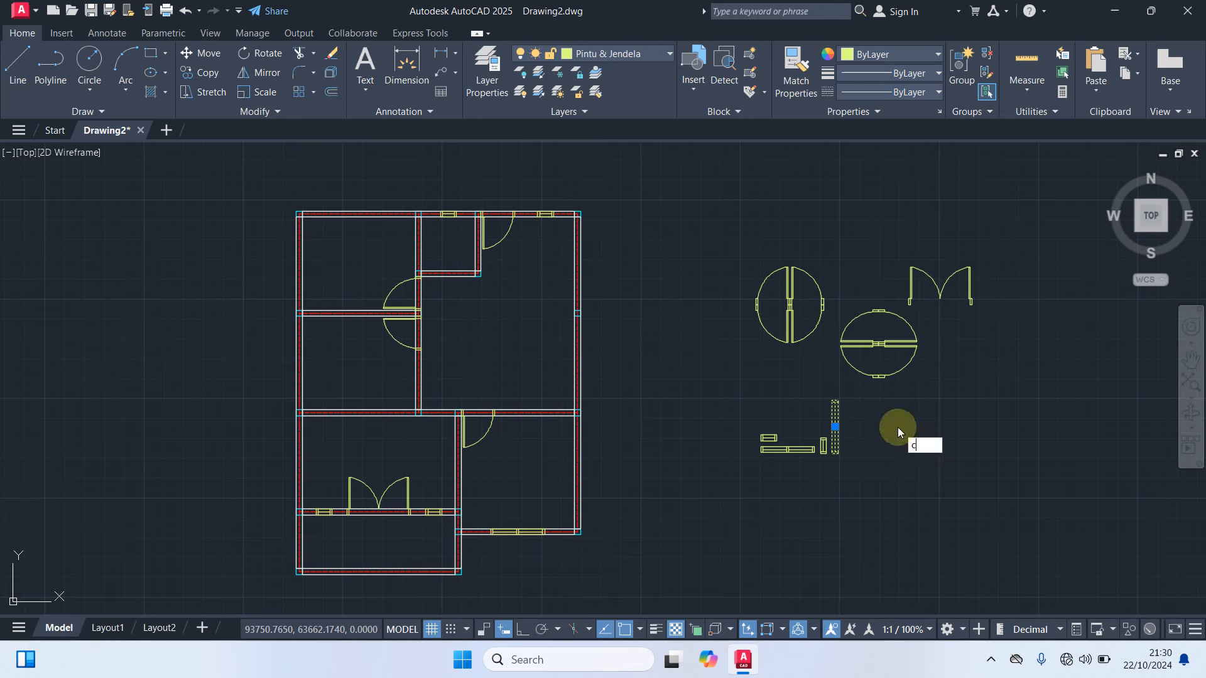
{"action": "key", "text": "Return"}
{"action": "scroll", "coordinate": [838, 462], "scroll_direction": "up", "scroll_amount": 6}
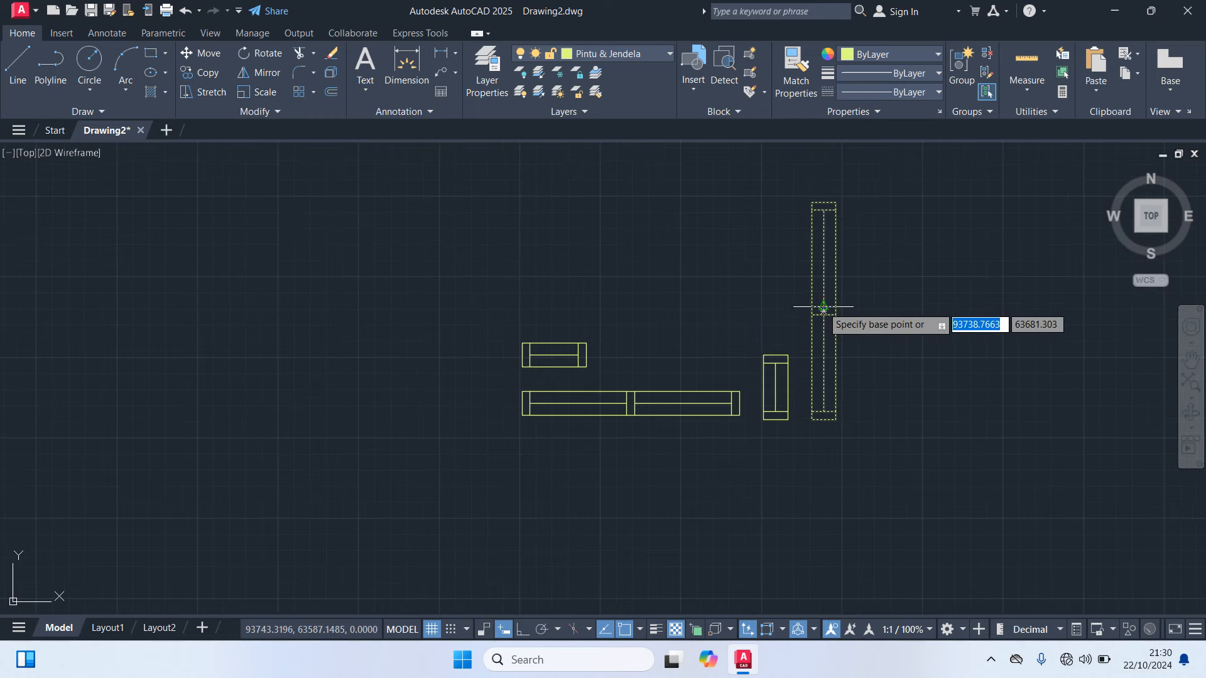
{"action": "scroll", "coordinate": [823, 314], "scroll_direction": "up", "scroll_amount": 4}
{"action": "left_click", "coordinate": [820, 318]}
{"action": "scroll", "coordinate": [571, 479], "scroll_direction": "down", "scroll_amount": 8}
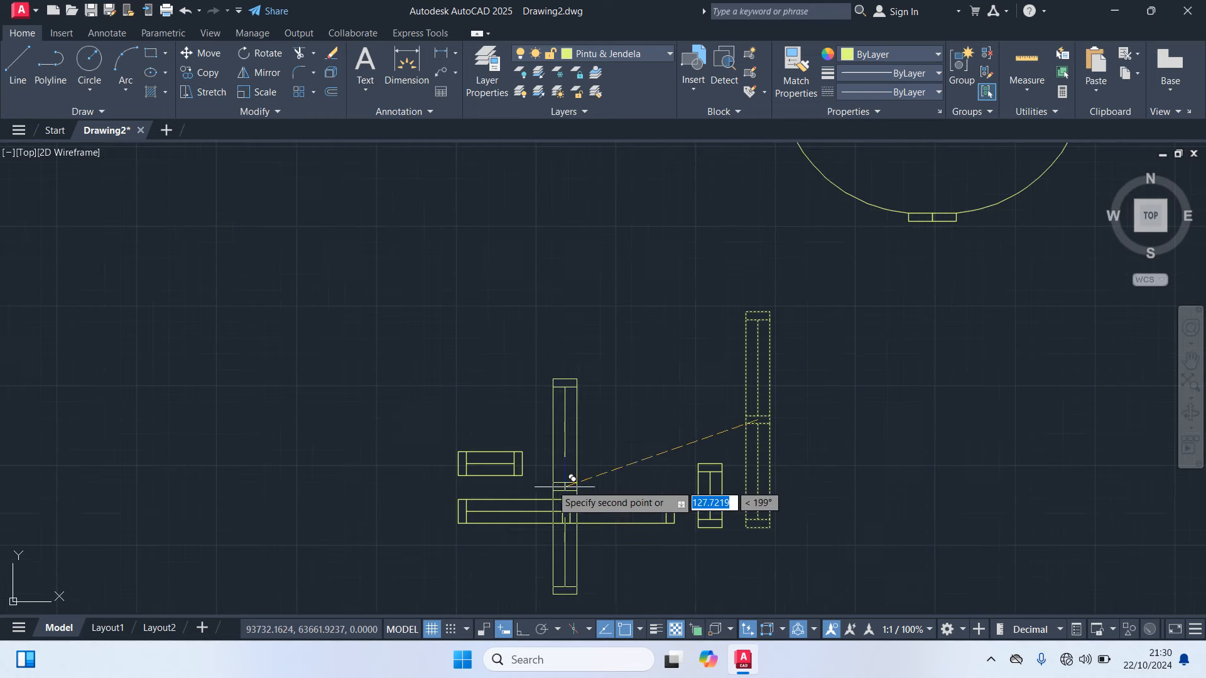
{"action": "scroll", "coordinate": [415, 410], "scroll_direction": "up", "scroll_amount": 2}
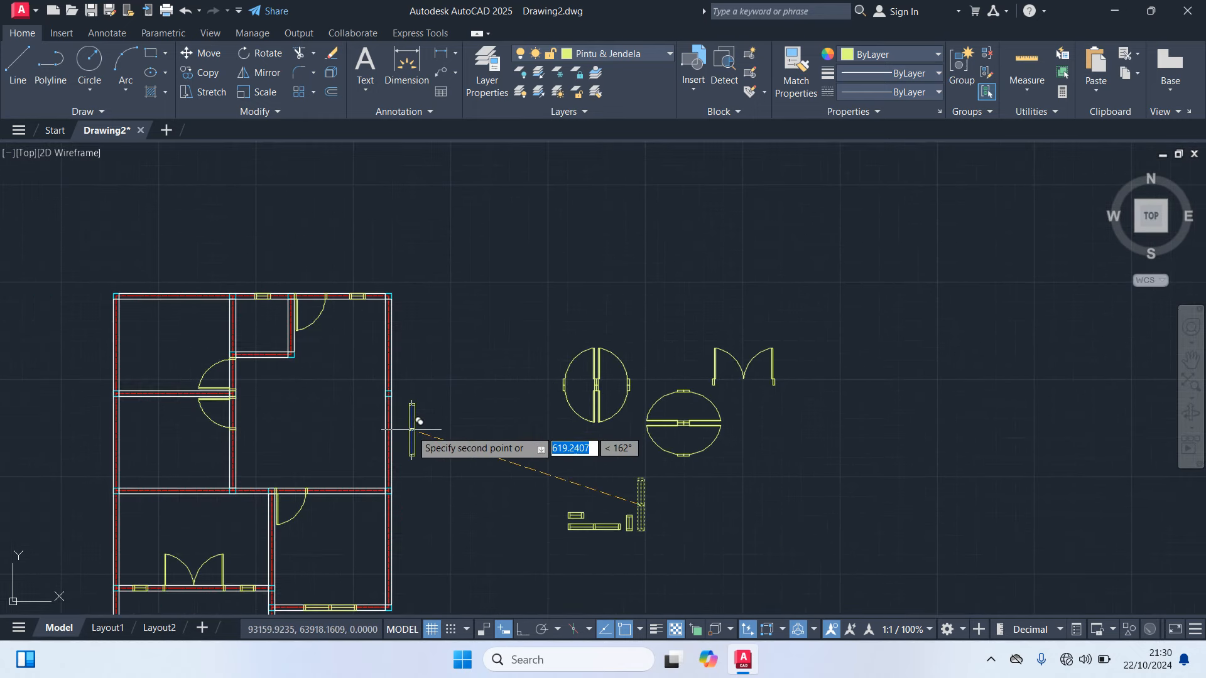
{"action": "scroll", "coordinate": [406, 438], "scroll_direction": "up", "scroll_amount": 2}
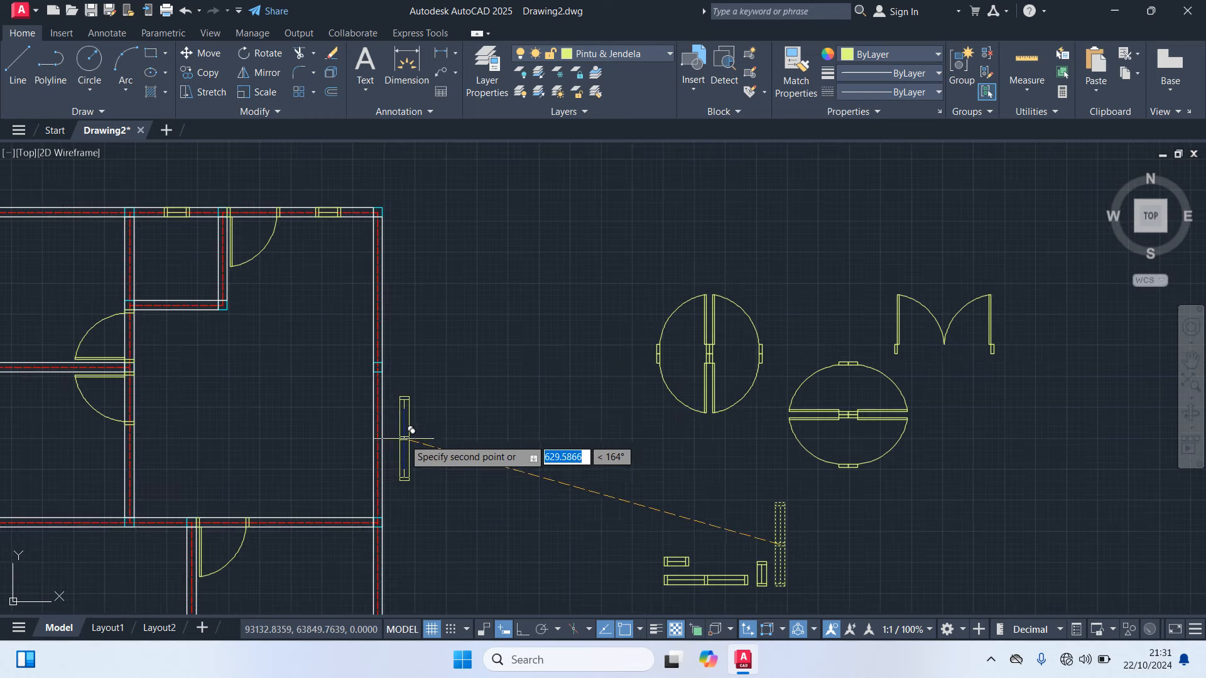
{"action": "scroll", "coordinate": [378, 441], "scroll_direction": "up", "scroll_amount": 2}
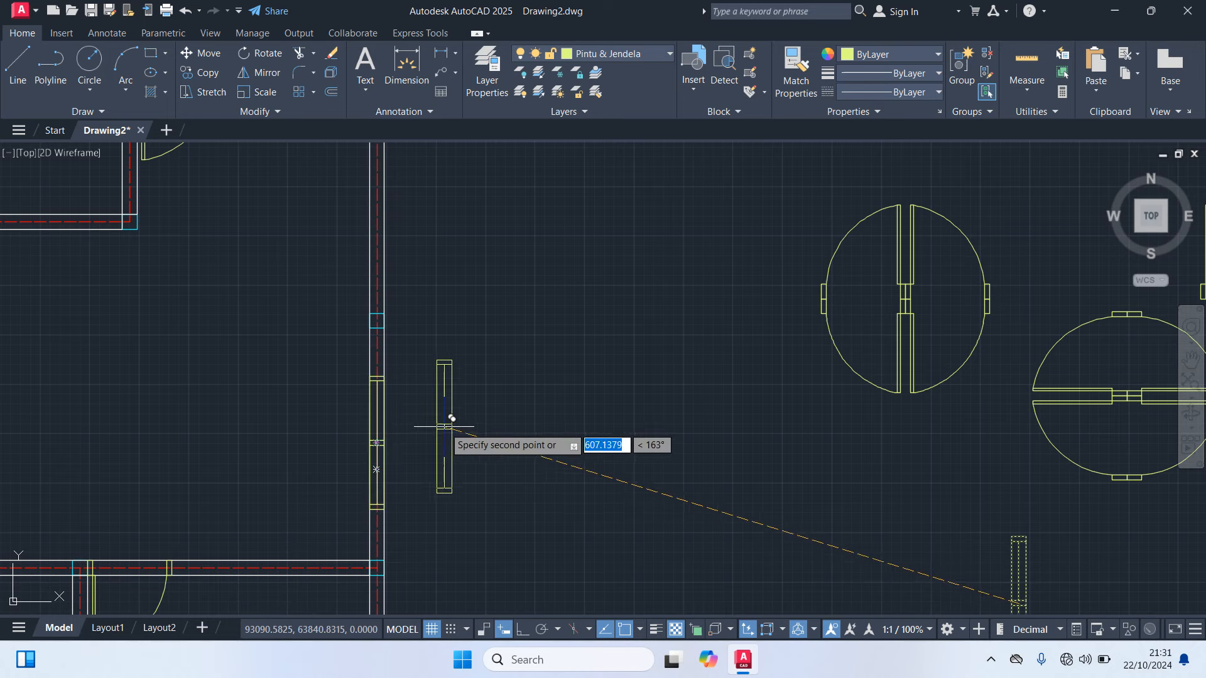
Place another long vertical window copy on the right exterior wall's centreline, between the upper-right corner and the mid-wall junction
{"action": "middle_click_drag", "start_coordinate": [447, 425], "coordinate": [481, 556]}
{"action": "scroll", "coordinate": [492, 408], "scroll_direction": "down", "scroll_amount": 3}
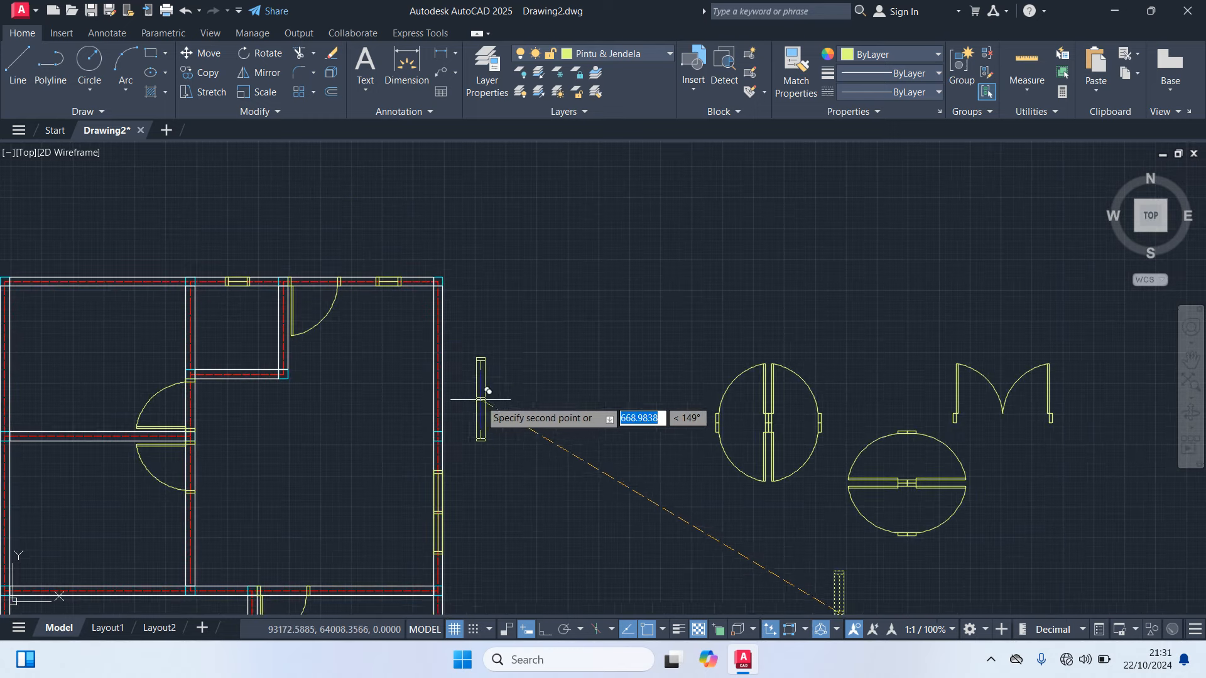
{"action": "scroll", "coordinate": [472, 391], "scroll_direction": "up", "scroll_amount": 3}
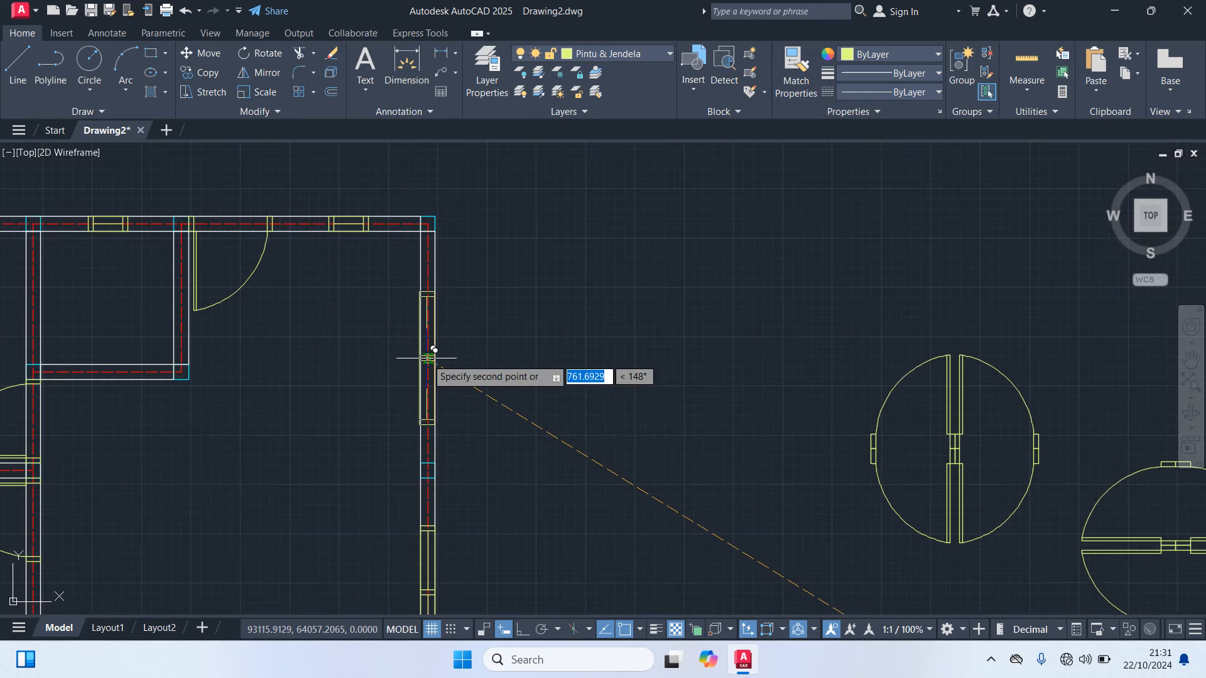
{"action": "scroll", "coordinate": [427, 358], "scroll_direction": "up", "scroll_amount": 2}
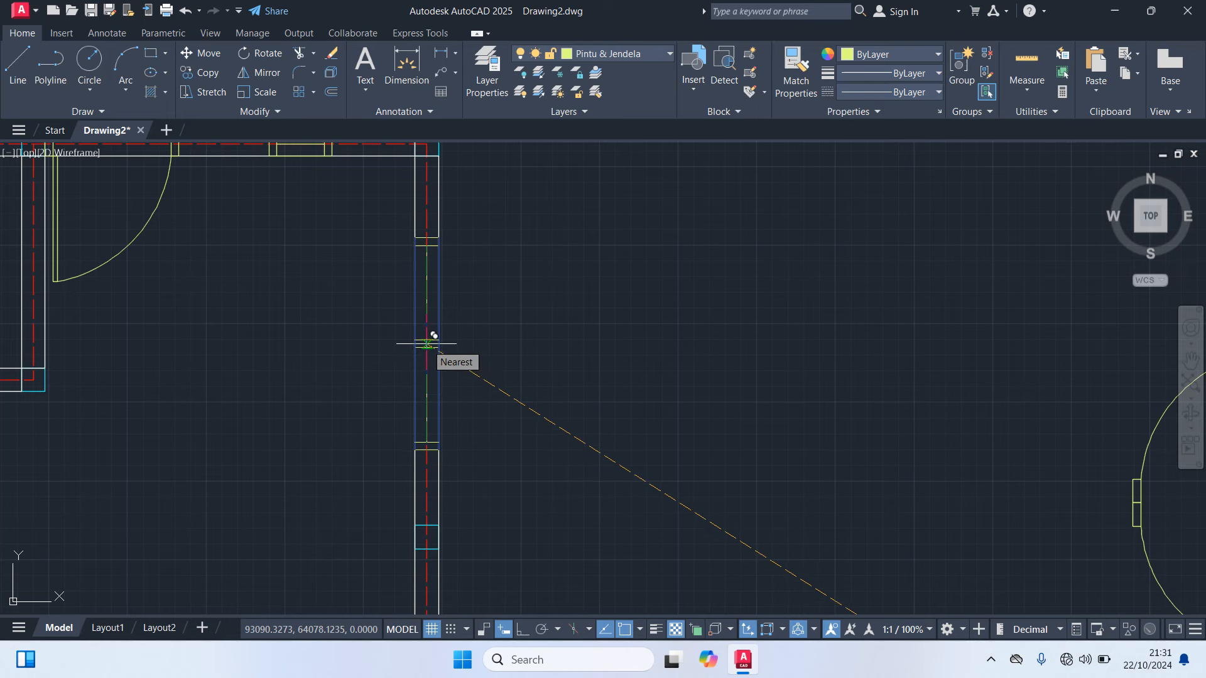
{"action": "scroll", "coordinate": [430, 339], "scroll_direction": "down", "scroll_amount": 5}
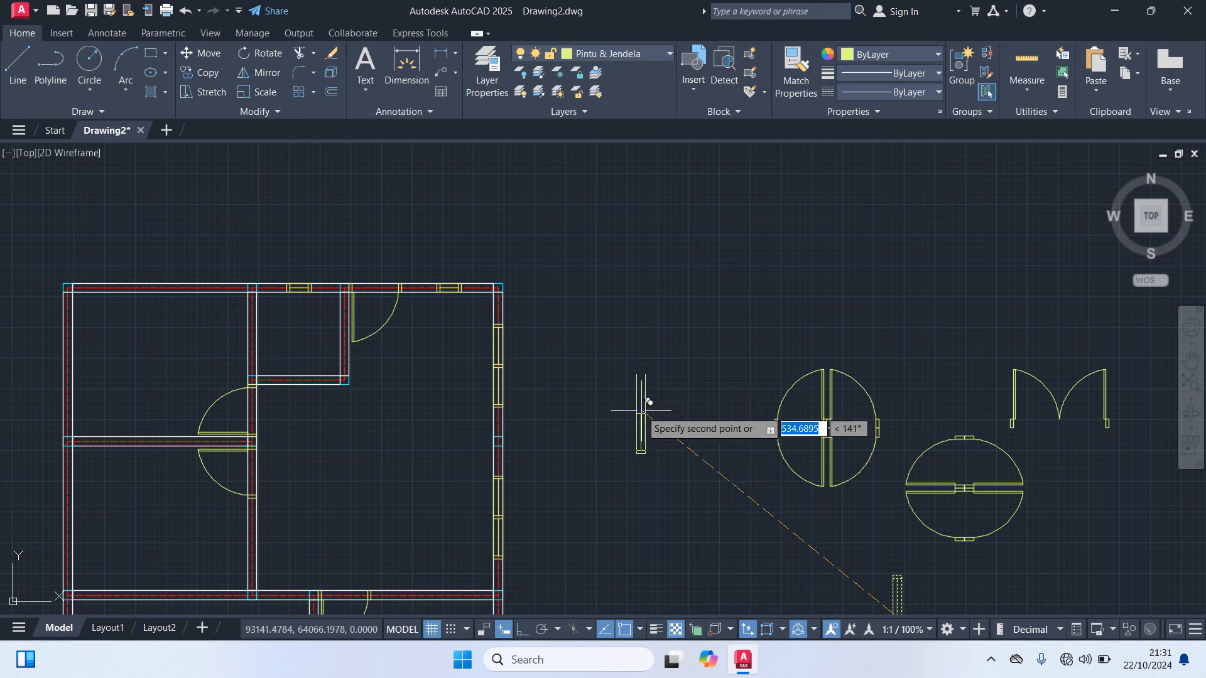
Place long vertical window copies on the left exterior wall's centreline, one in each of the two upper-left rooms, and end copying
{"action": "scroll", "coordinate": [631, 427], "scroll_direction": "down", "scroll_amount": 2}
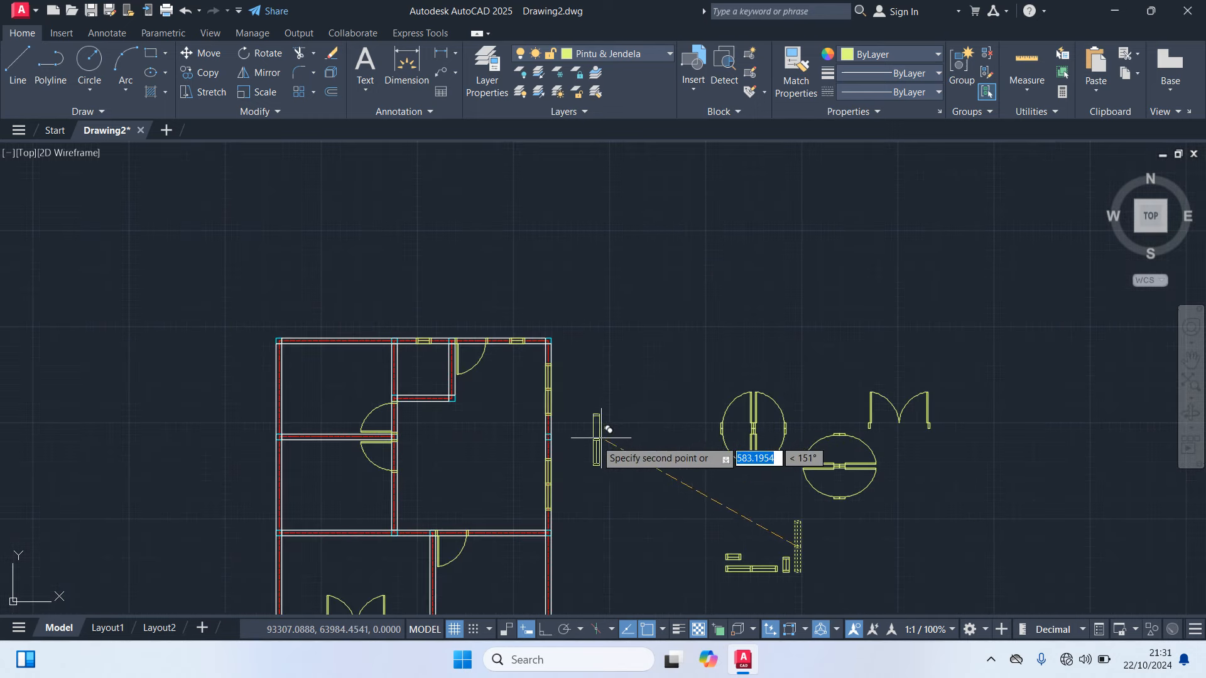
{"action": "scroll", "coordinate": [258, 378], "scroll_direction": "up", "scroll_amount": 4}
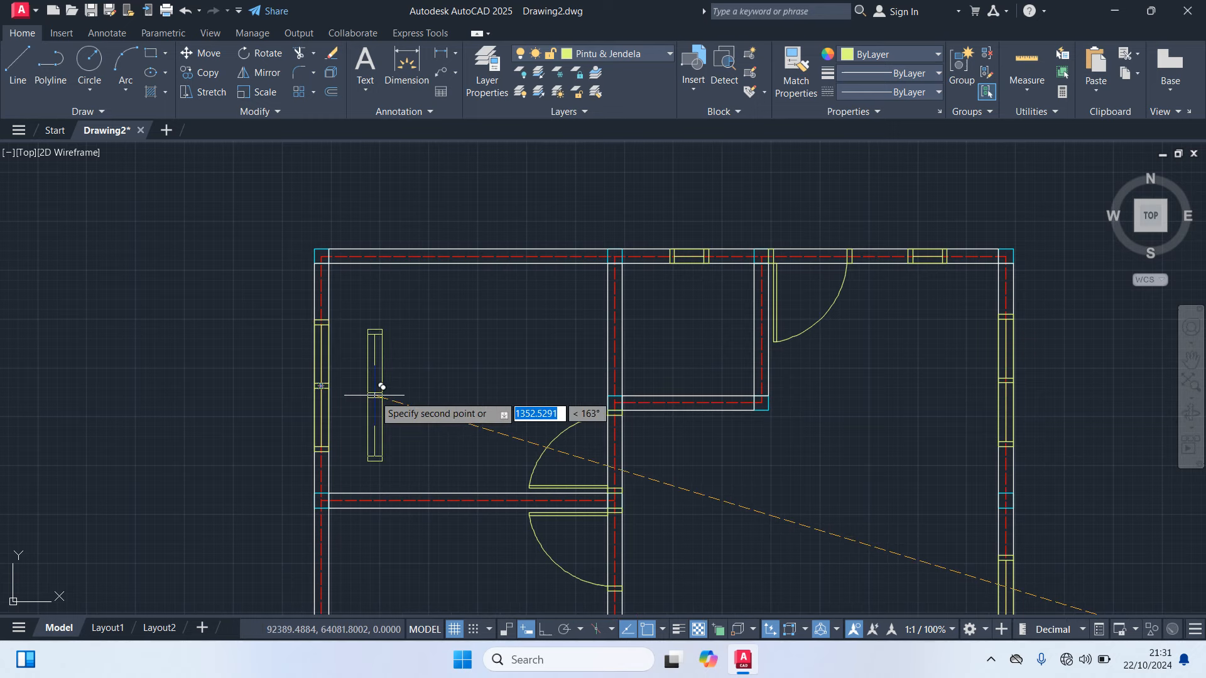
{"action": "scroll", "coordinate": [375, 395], "scroll_direction": "down", "scroll_amount": 2}
{"action": "scroll", "coordinate": [377, 404], "scroll_direction": "up", "scroll_amount": 2}
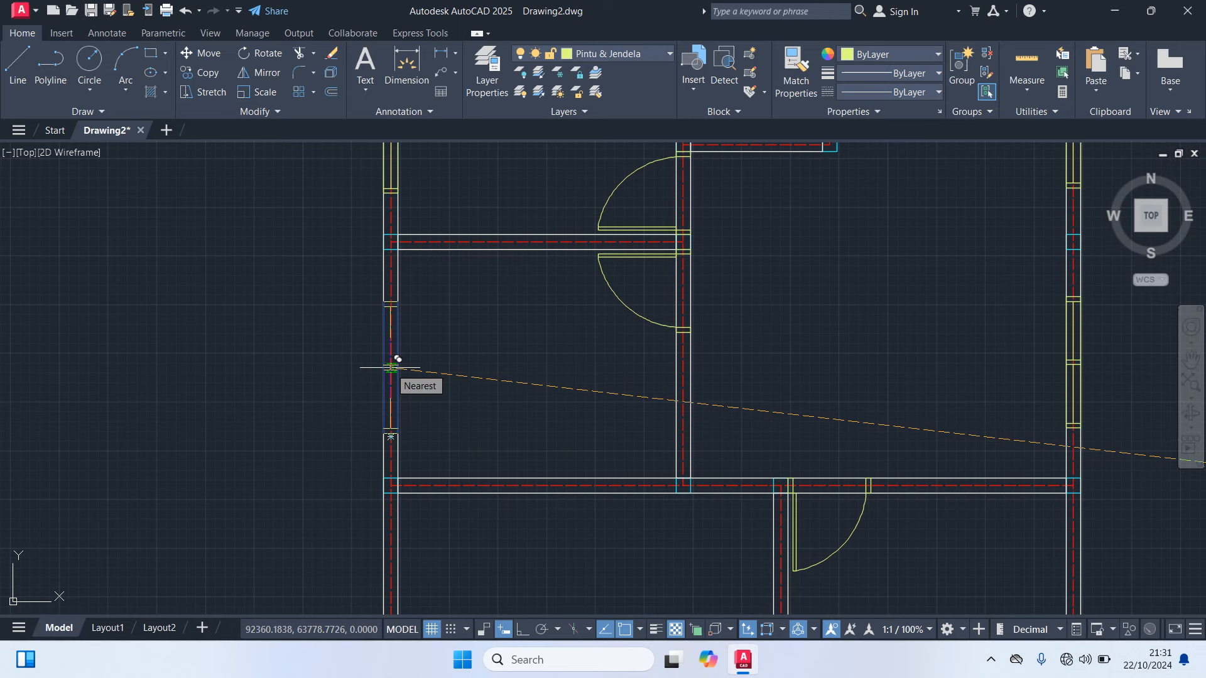
{"action": "middle_click_drag", "start_coordinate": [423, 345], "coordinate": [461, 548]}
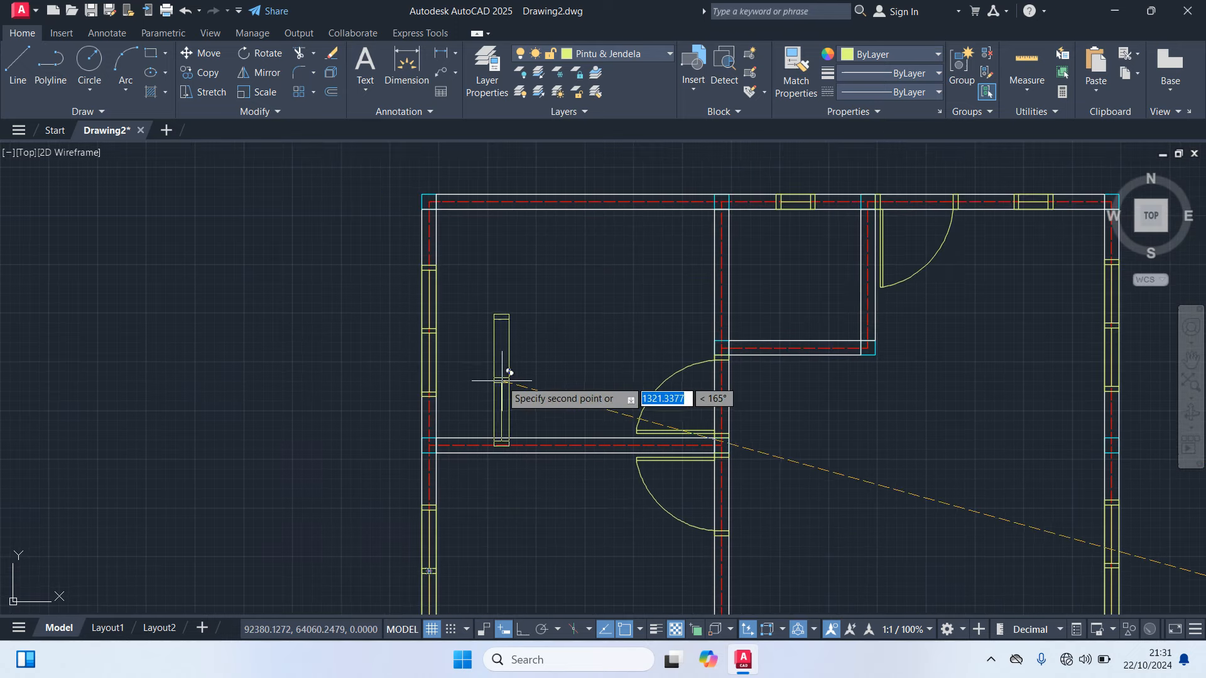
{"action": "key", "text": "Escape"}
{"action": "scroll", "coordinate": [390, 282], "scroll_direction": "up", "scroll_amount": 9}
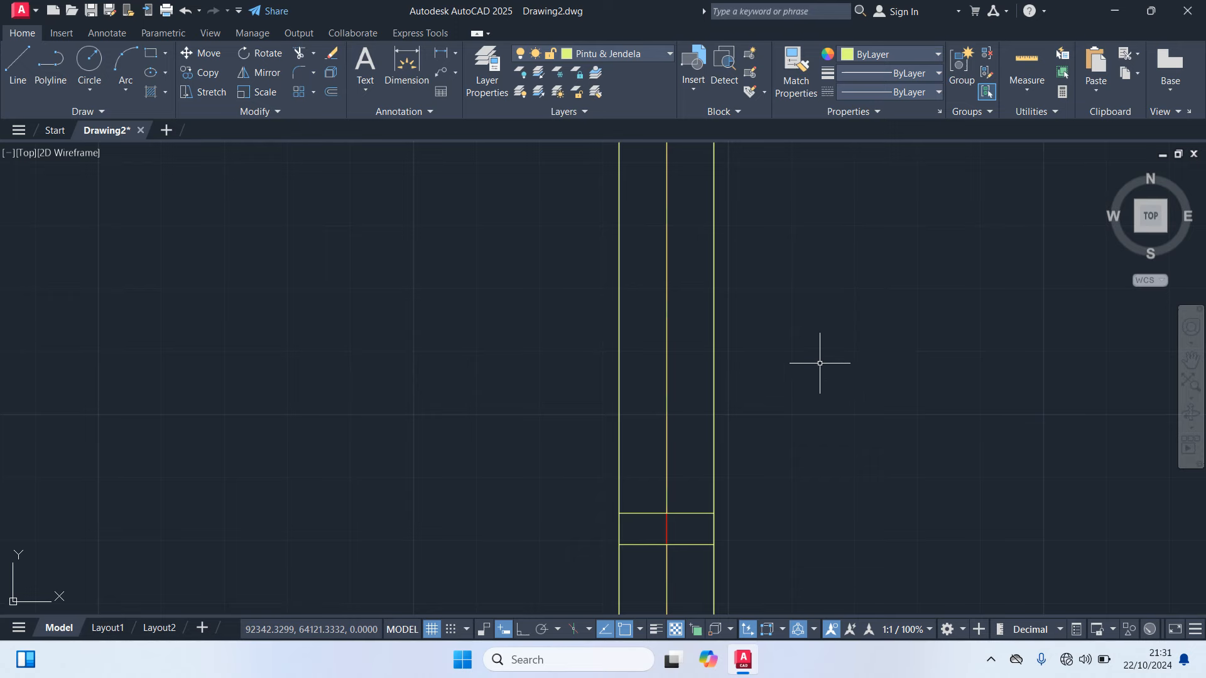
{"action": "scroll", "coordinate": [741, 381], "scroll_direction": "up", "scroll_amount": 4}
{"action": "scroll", "coordinate": [741, 402], "scroll_direction": "down", "scroll_amount": 6}
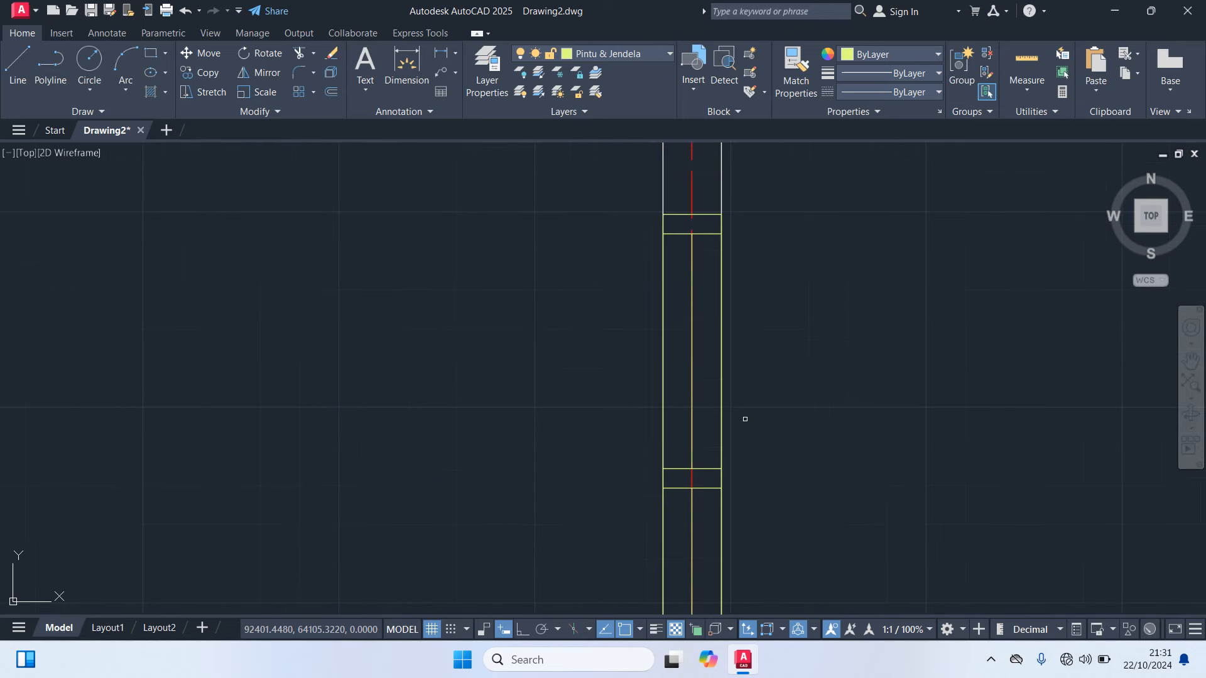
{"action": "scroll", "coordinate": [748, 426], "scroll_direction": "down", "scroll_amount": 8}
{"action": "middle_click_drag", "start_coordinate": [781, 431], "coordinate": [534, 283]}
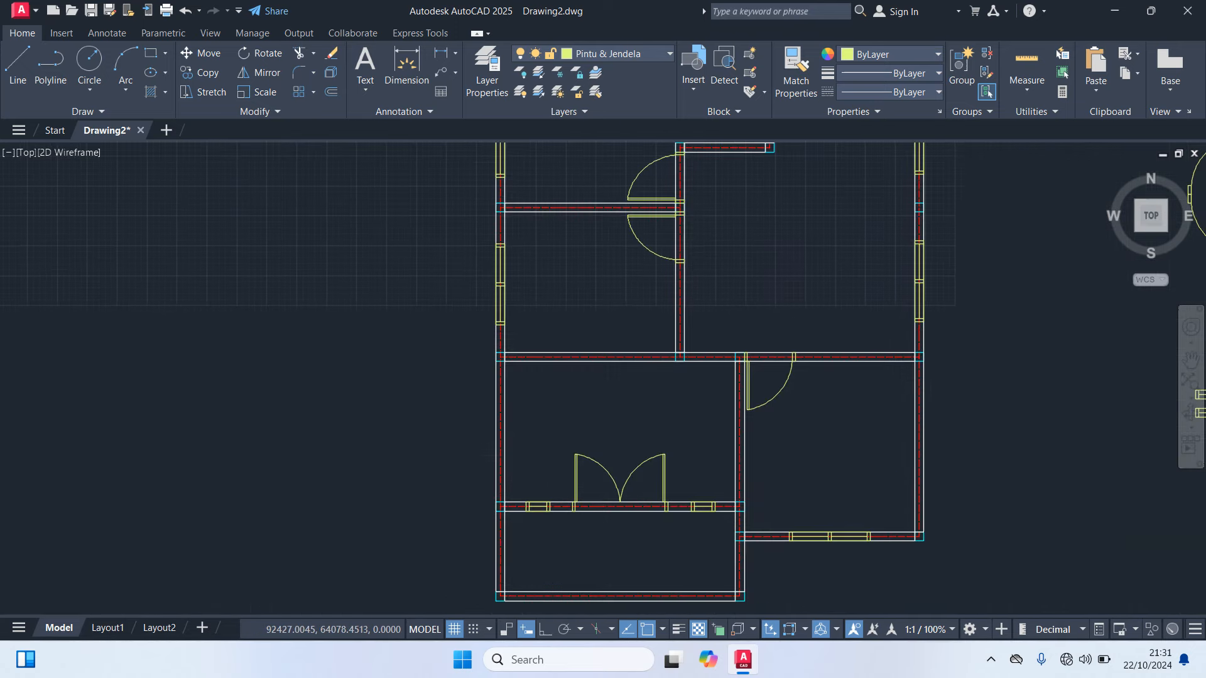
{"action": "scroll", "coordinate": [618, 312], "scroll_direction": "down", "scroll_amount": 2}
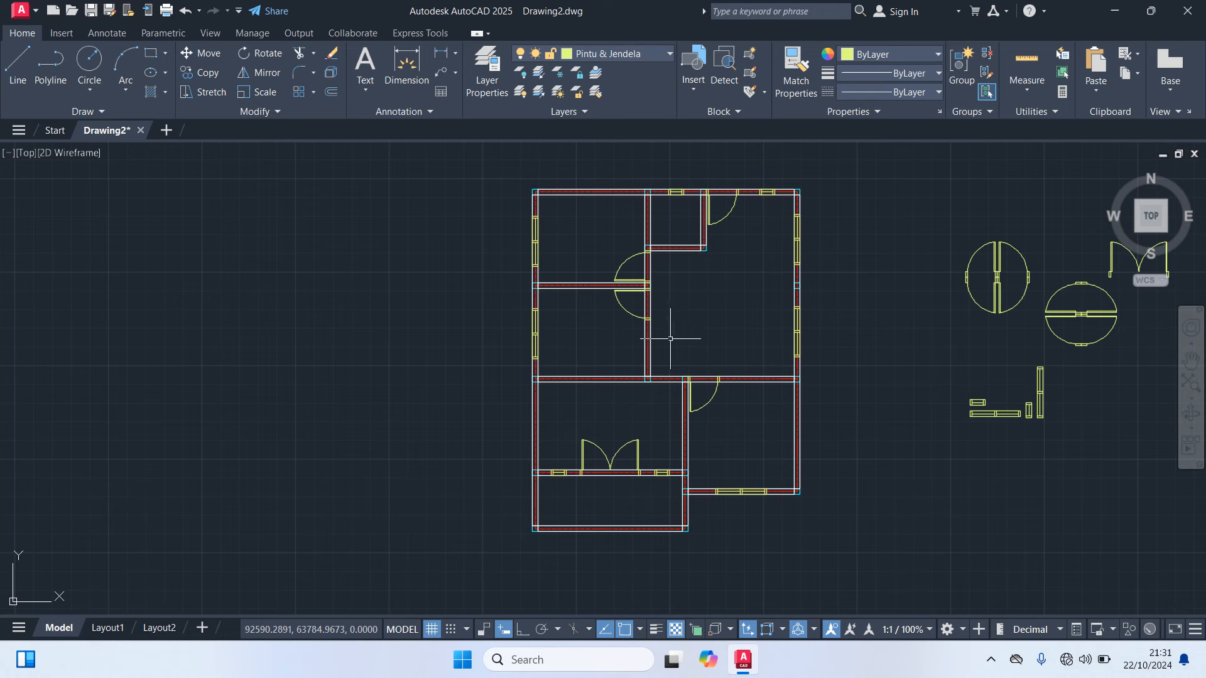
Trim the lower wall line across the double-door opening and the inner wall lines along the porch's three outer sides
{"action": "left_click", "coordinate": [699, 314]}
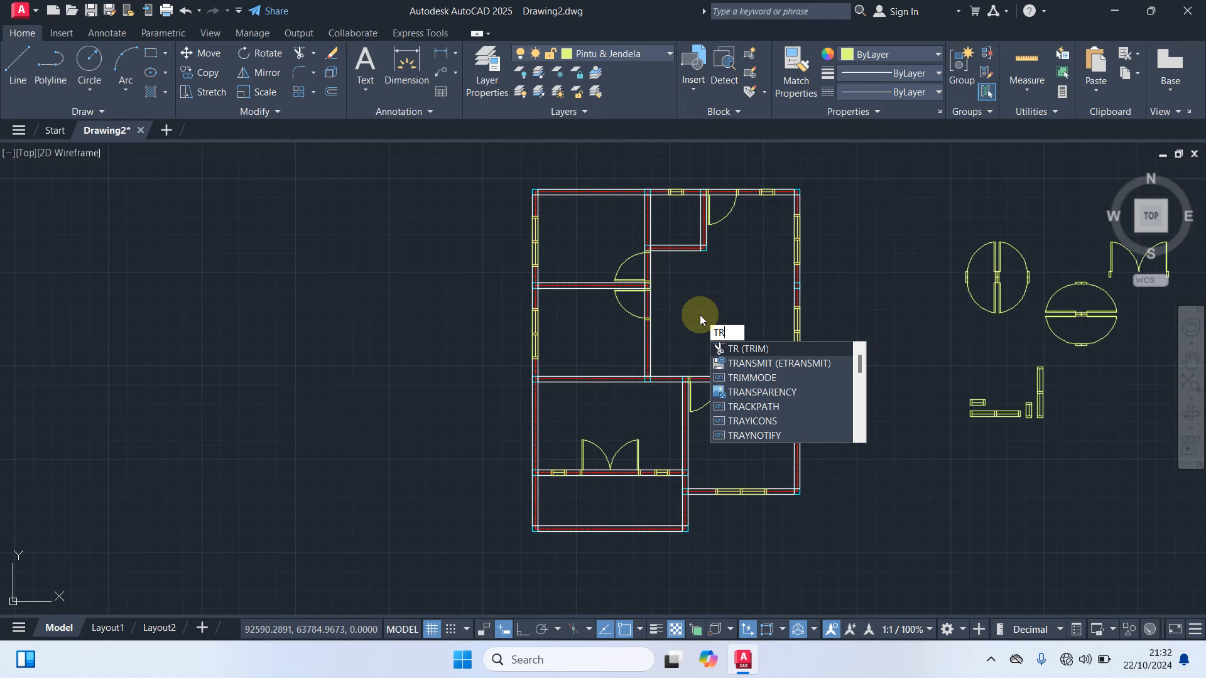
{"action": "key", "text": "Return"}
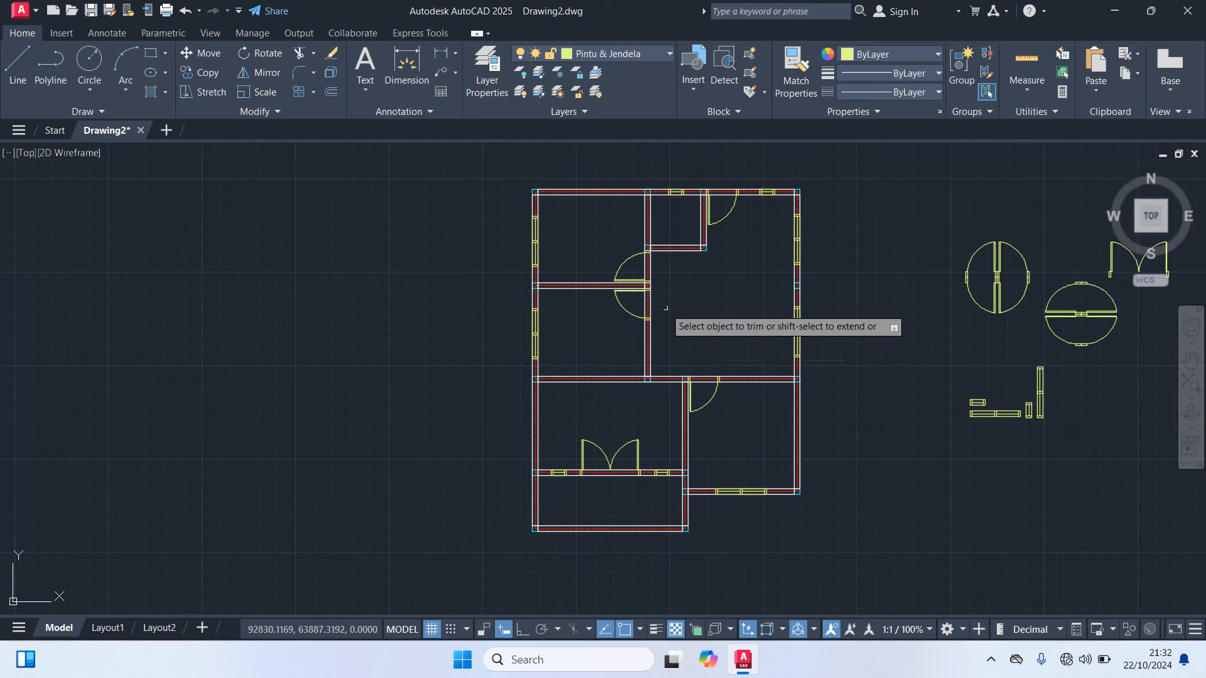
{"action": "scroll", "coordinate": [700, 314], "scroll_direction": "up", "scroll_amount": 5}
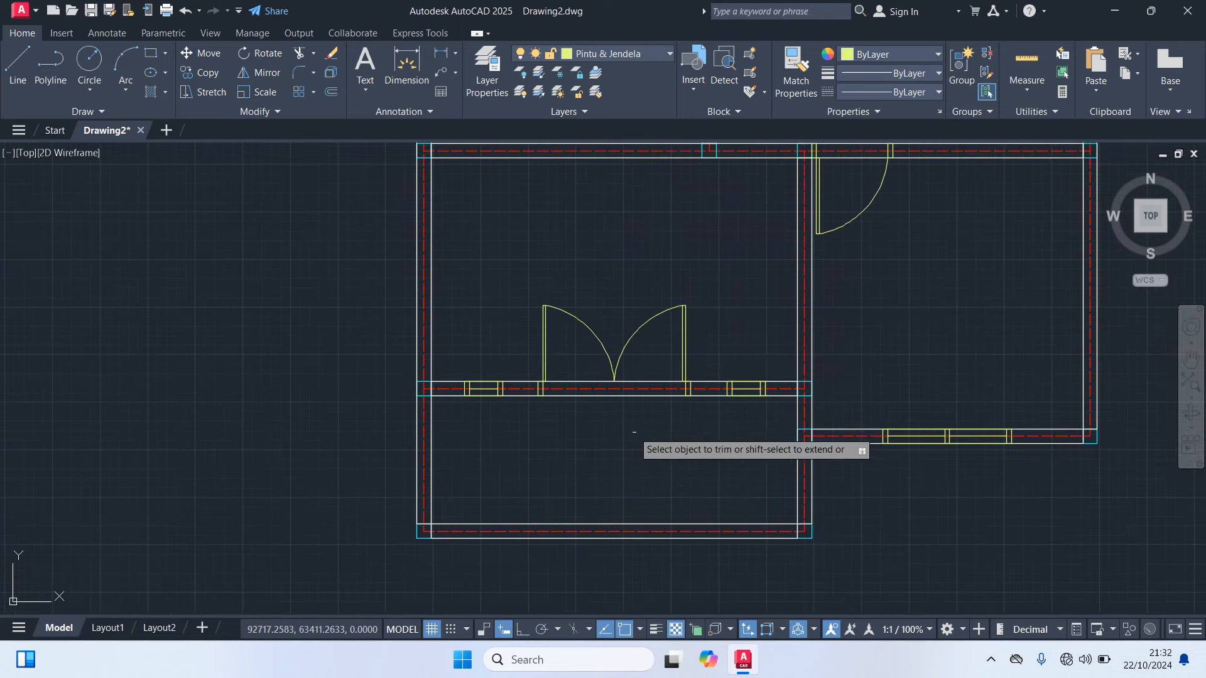
{"action": "left_click", "coordinate": [596, 395]}
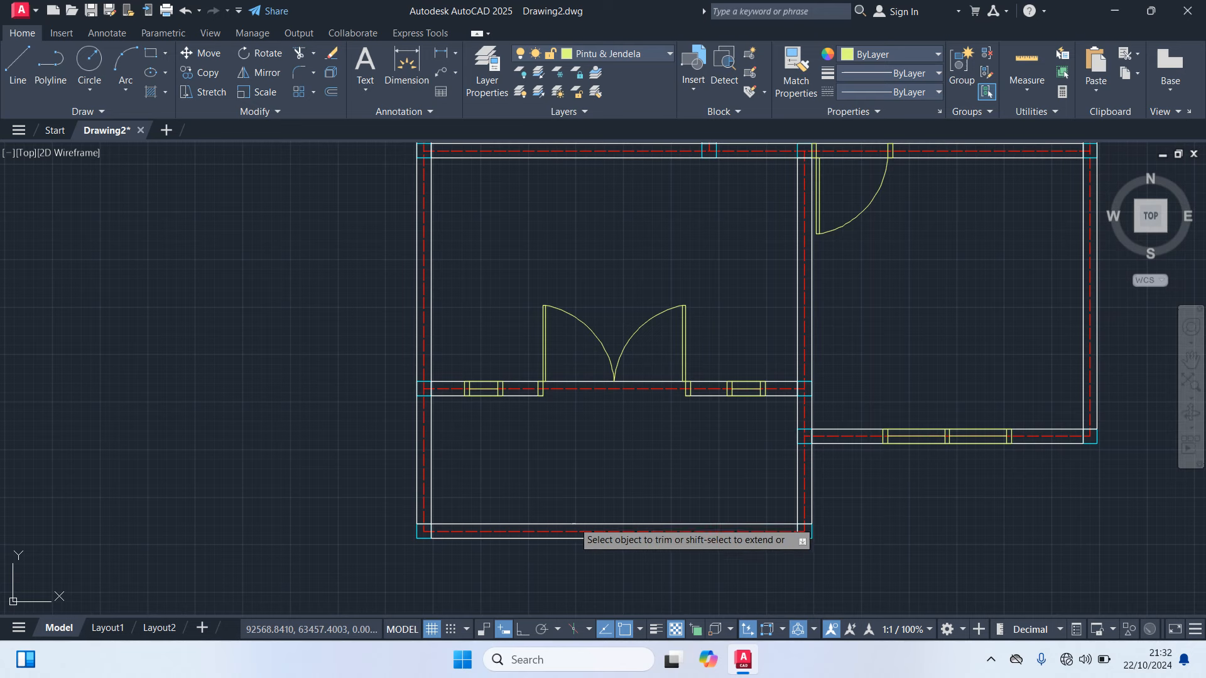
{"action": "left_click", "coordinate": [579, 523]}
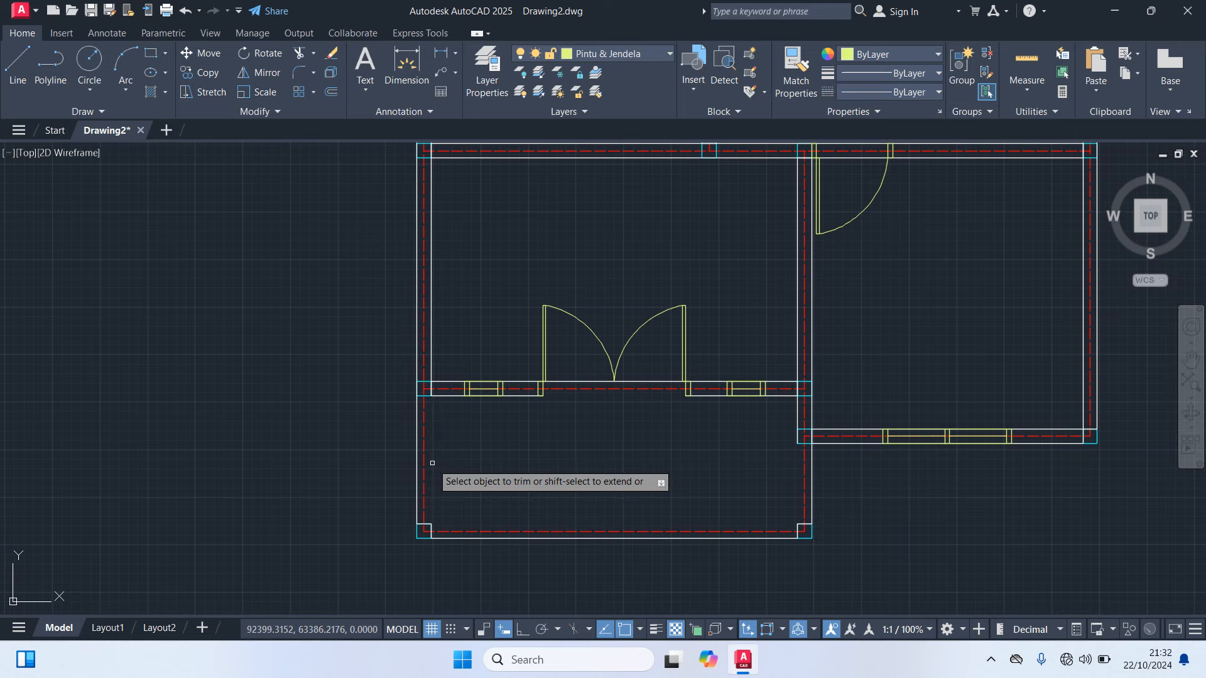
Trim the wall lines crossing the door openings of the lower-right room and the two upper-left rooms
{"action": "scroll", "coordinate": [515, 496], "scroll_direction": "down", "scroll_amount": 2}
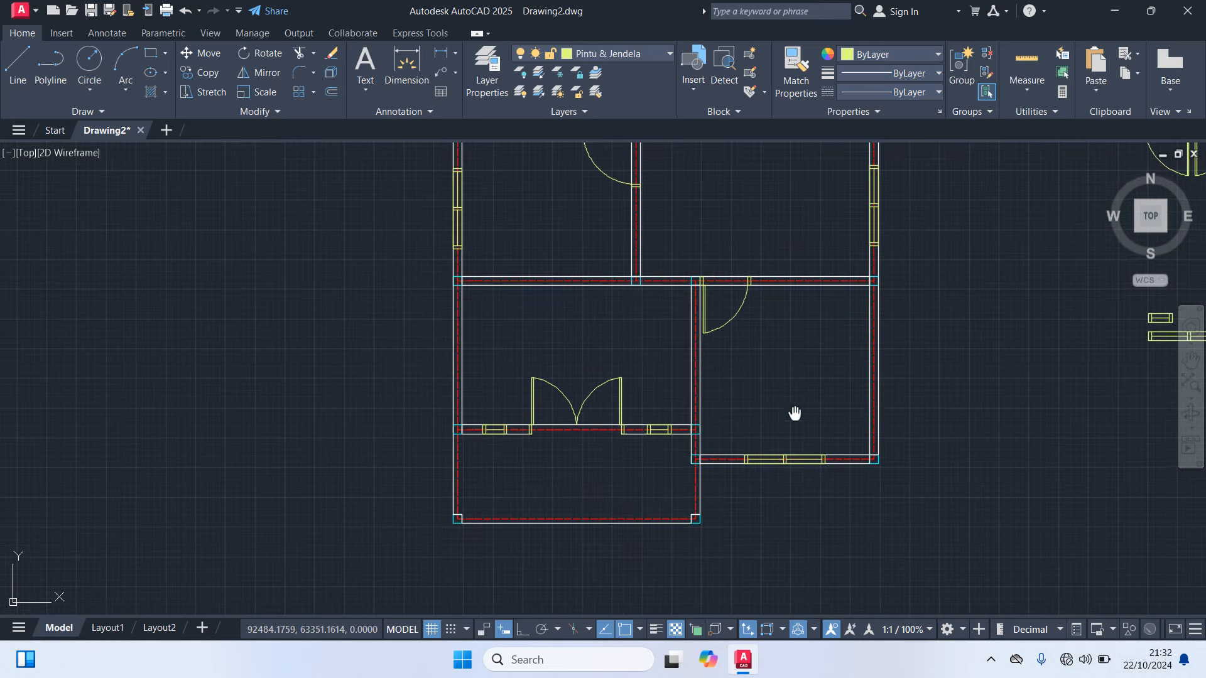
{"action": "scroll", "coordinate": [695, 444], "scroll_direction": "up", "scroll_amount": 4}
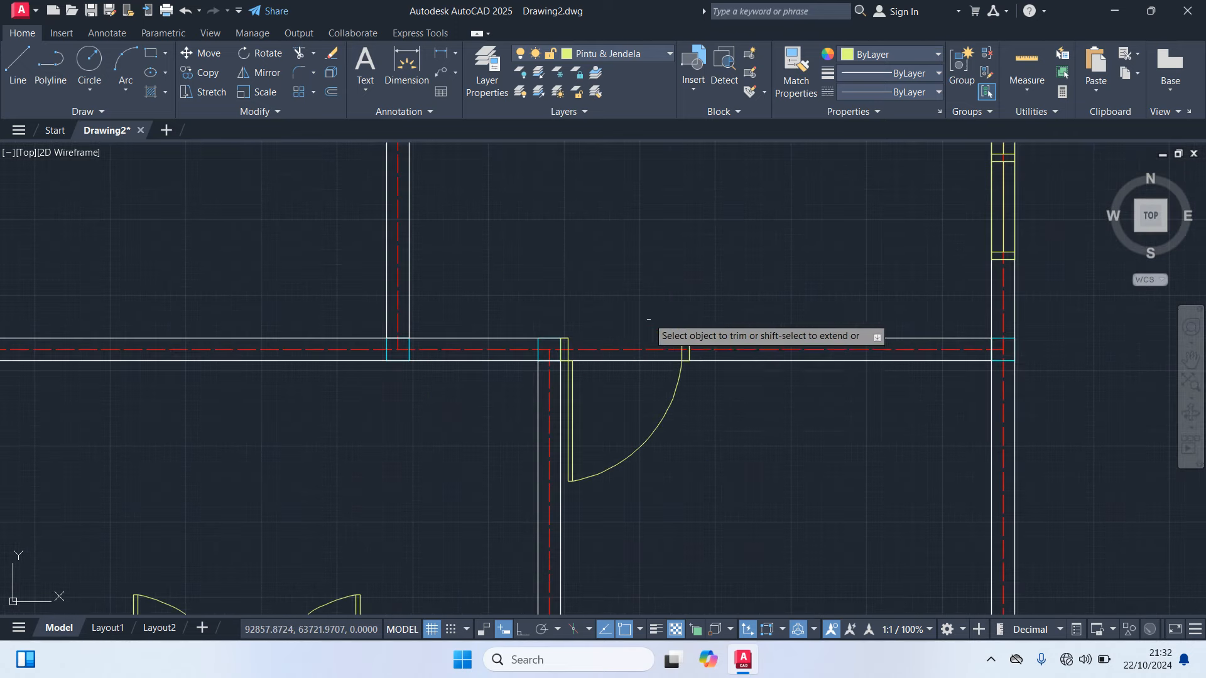
{"action": "scroll", "coordinate": [653, 327], "scroll_direction": "down", "scroll_amount": 4}
{"action": "scroll", "coordinate": [634, 245], "scroll_direction": "up", "scroll_amount": 3}
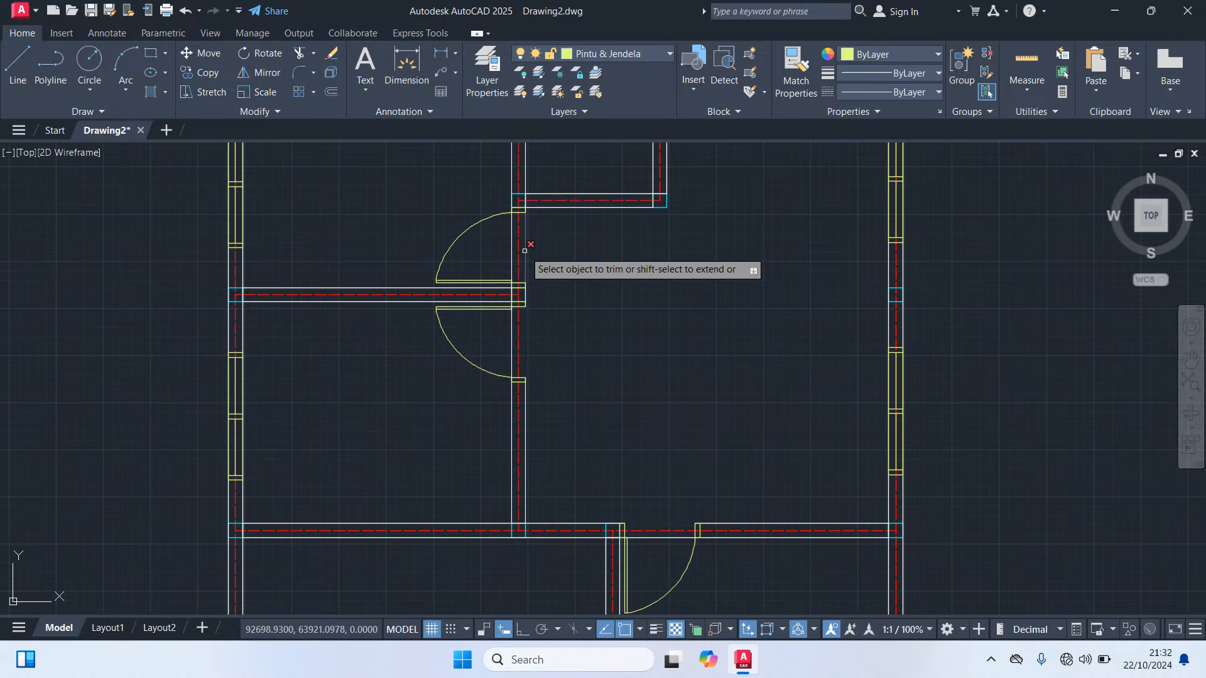
{"action": "scroll", "coordinate": [649, 332], "scroll_direction": "down", "scroll_amount": 2}
Trim the wall line crossing the door opening in the upper exterior wall
{"action": "middle_click_drag", "start_coordinate": [650, 333], "coordinate": [614, 437]}
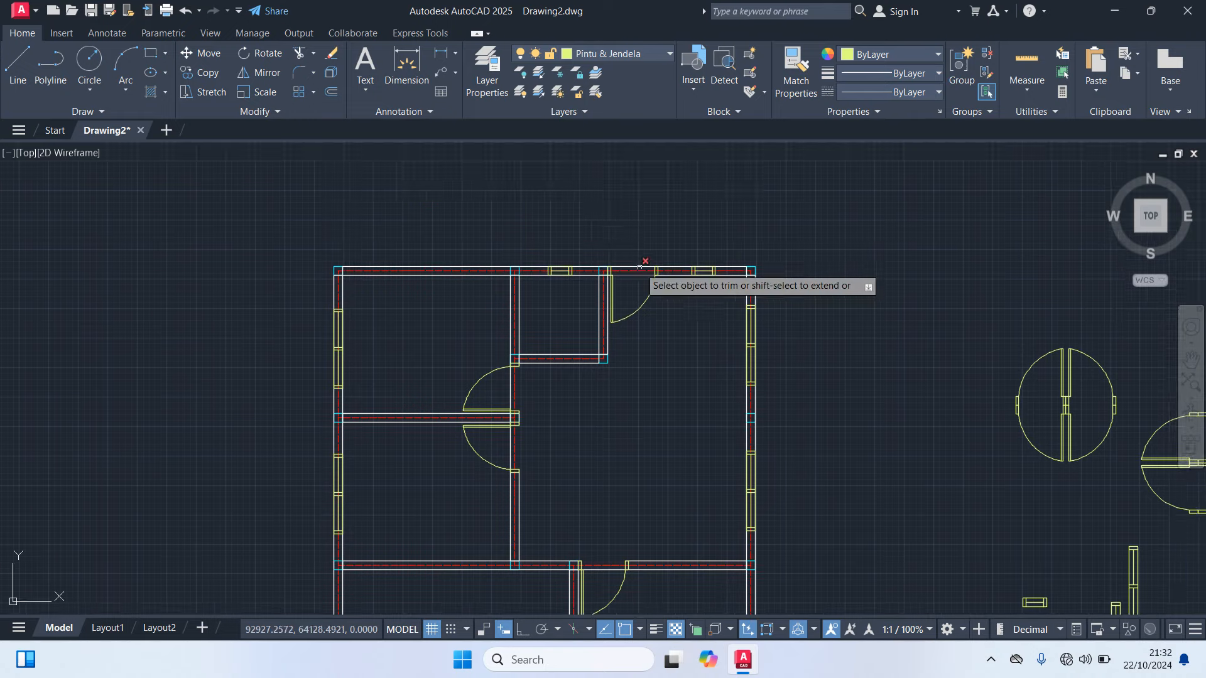
{"action": "scroll", "coordinate": [636, 258], "scroll_direction": "up", "scroll_amount": 2}
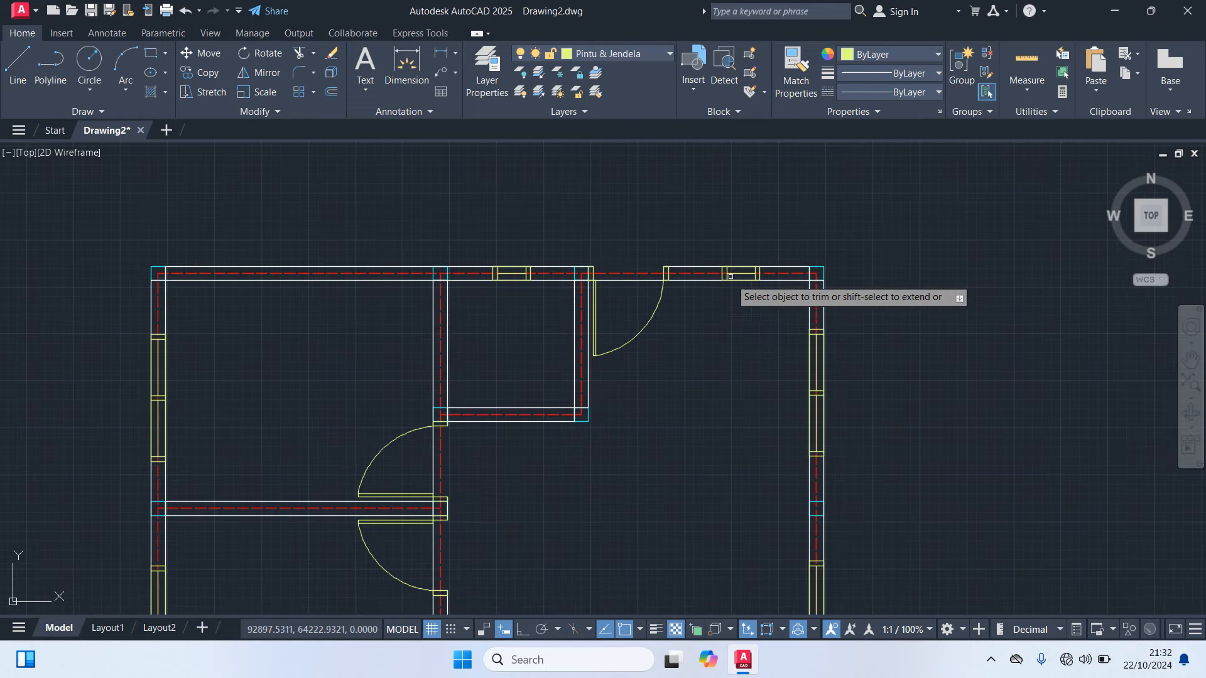
{"action": "scroll", "coordinate": [704, 348], "scroll_direction": "down", "scroll_amount": 2}
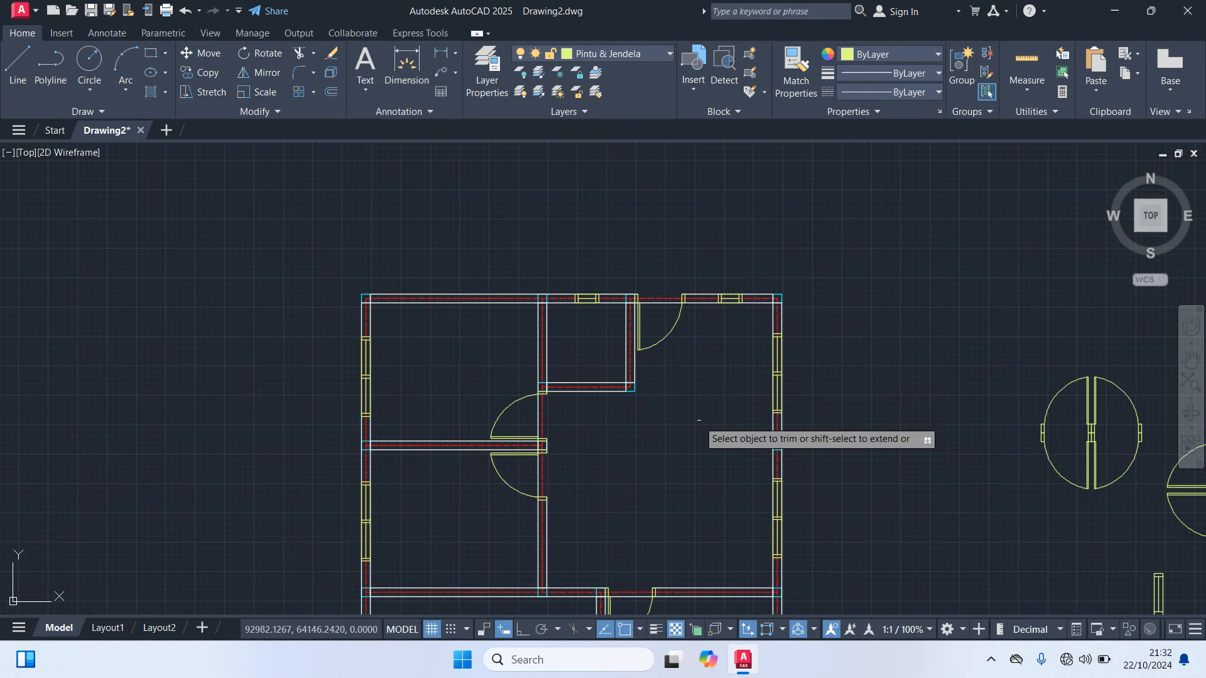
Trim both horizontal wall lines between the left rooms' dividing wall and the lower-right room's wall to open a passage, and end trimming
{"action": "scroll", "coordinate": [711, 436], "scroll_direction": "down", "scroll_amount": 2}
{"action": "middle_click_drag", "start_coordinate": [689, 439], "coordinate": [693, 373]}
{"action": "scroll", "coordinate": [631, 470], "scroll_direction": "up", "scroll_amount": 2}
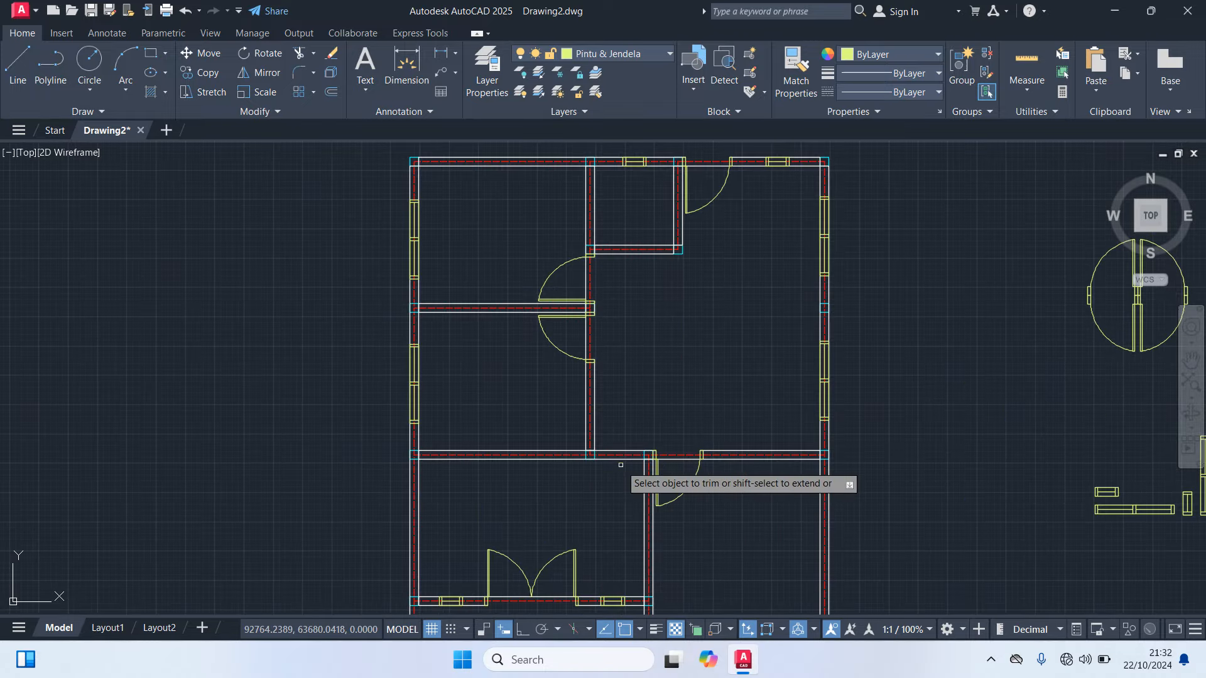
{"action": "scroll", "coordinate": [617, 458], "scroll_direction": "up", "scroll_amount": 3}
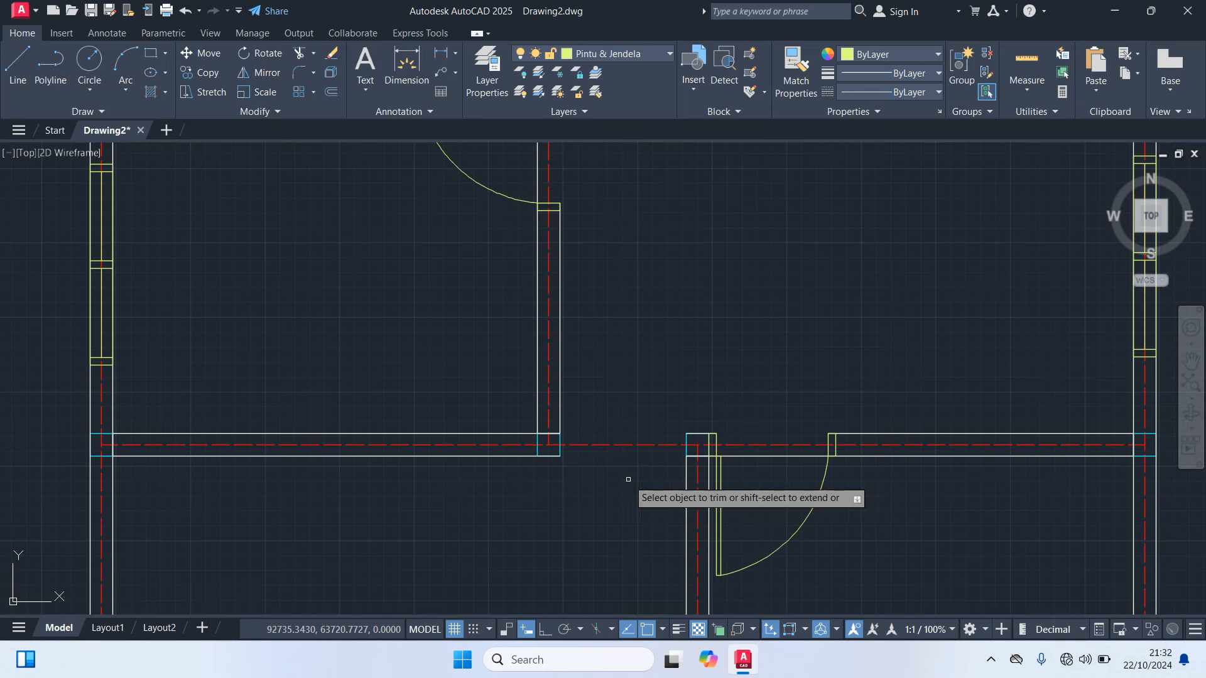
{"action": "scroll", "coordinate": [630, 482], "scroll_direction": "down", "scroll_amount": 5}
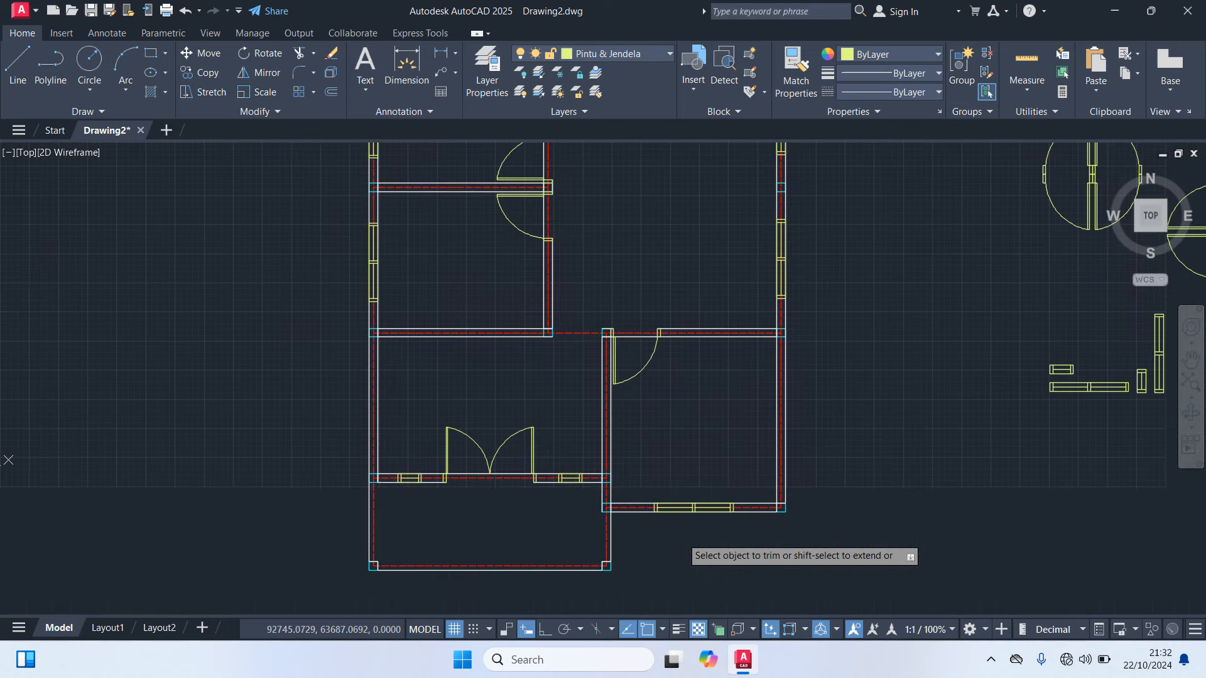
{"action": "middle_click_drag", "start_coordinate": [630, 404], "coordinate": [605, 522]}
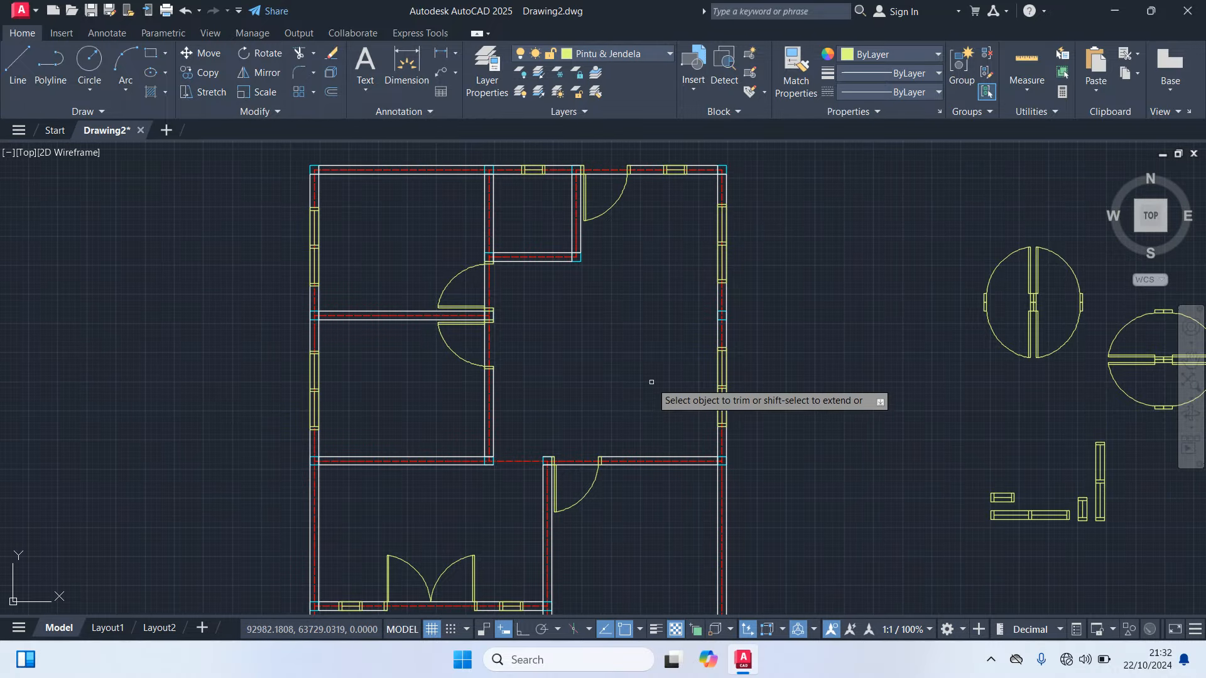
{"action": "left_click", "coordinate": [651, 359]}
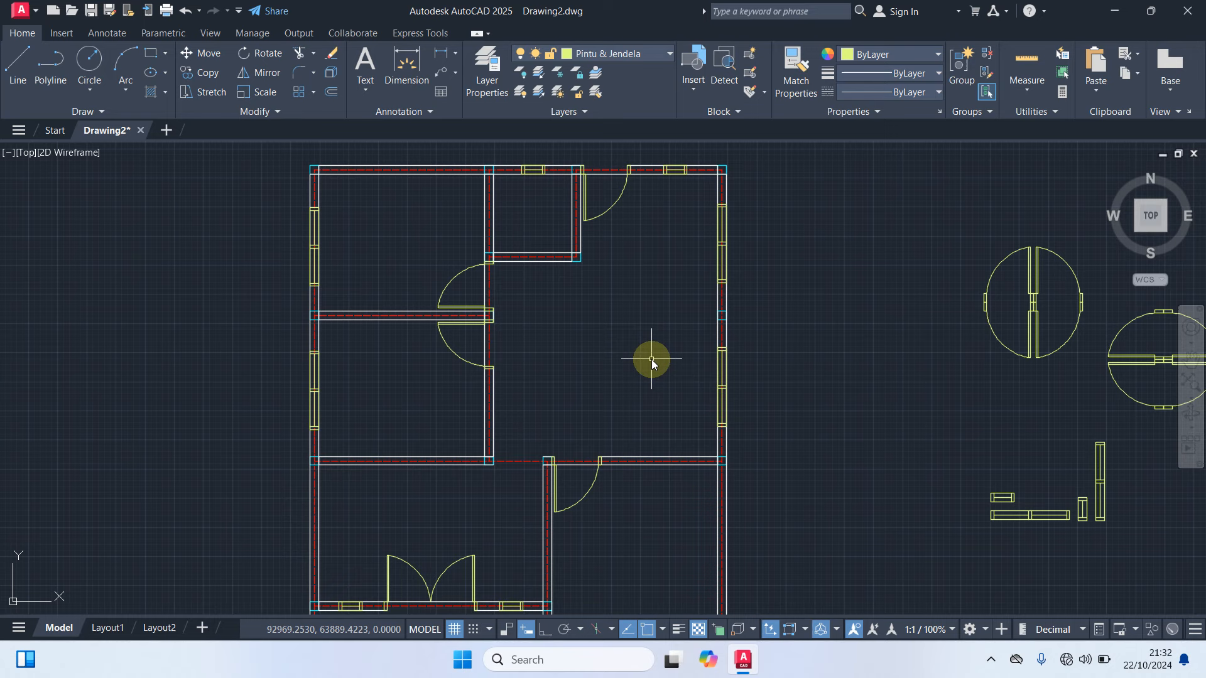
Delete all the spare door and window symbols beside the floor plan
{"action": "middle_click_drag", "start_coordinate": [651, 359], "coordinate": [667, 223]}
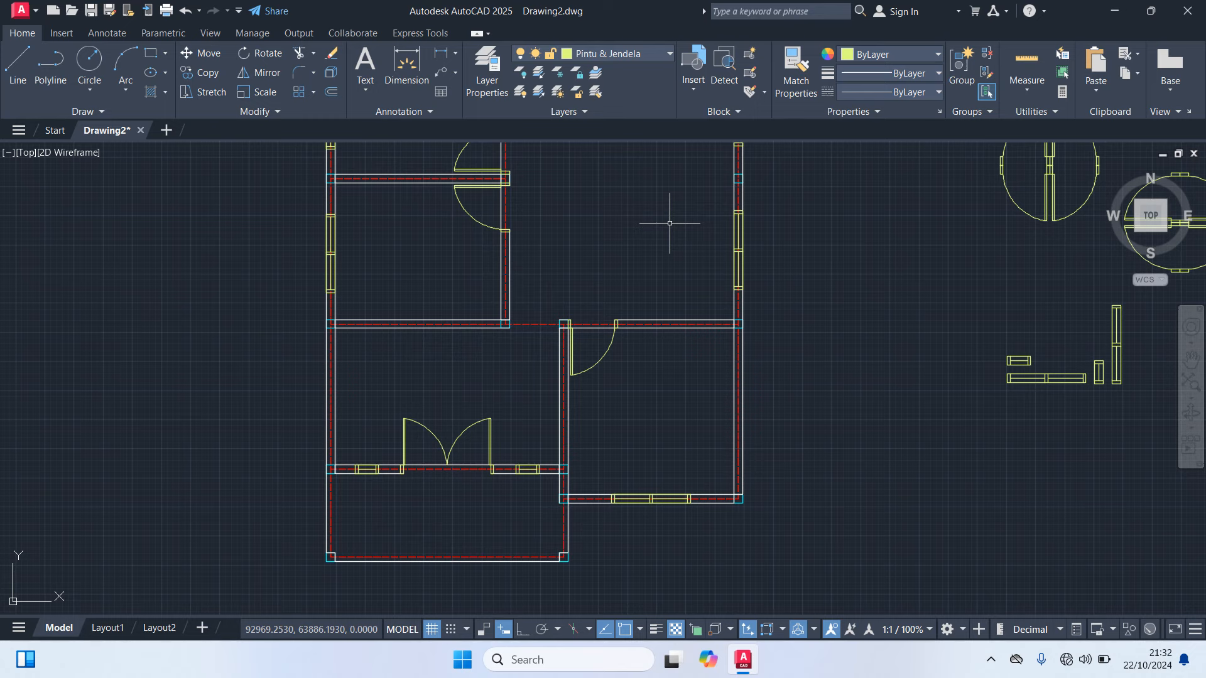
{"action": "scroll", "coordinate": [692, 253], "scroll_direction": "down", "scroll_amount": 3}
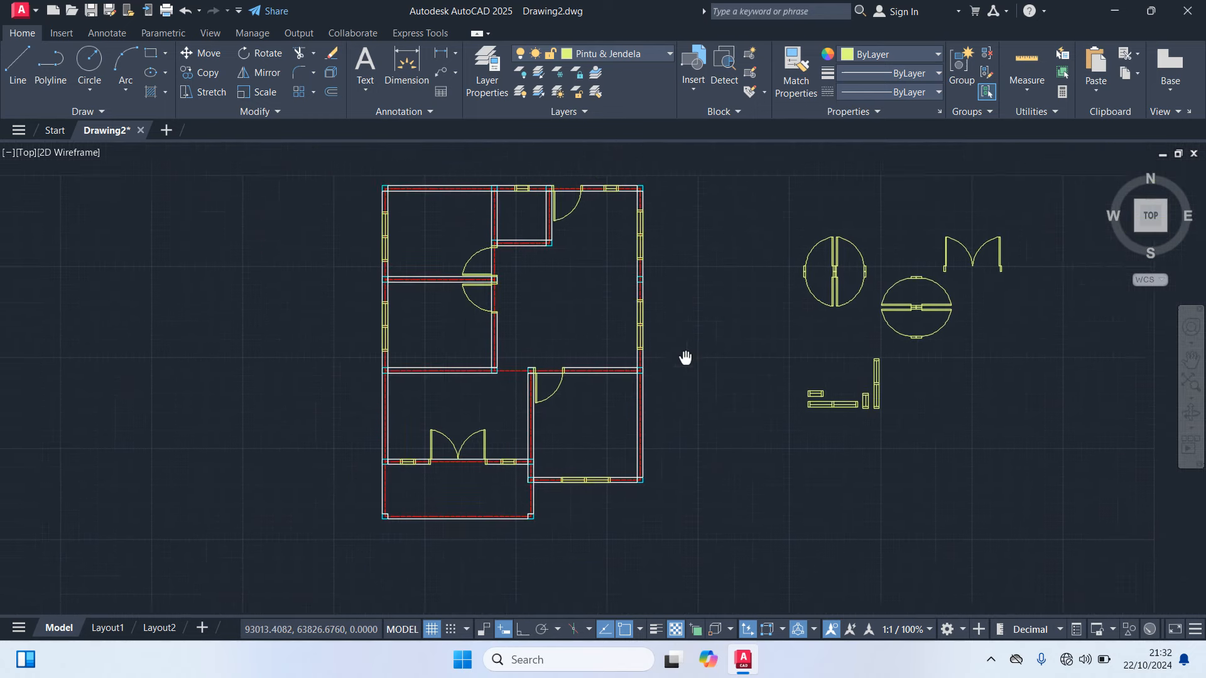
{"action": "left_click", "coordinate": [1027, 527]}
{"action": "left_click", "coordinate": [664, 209]}
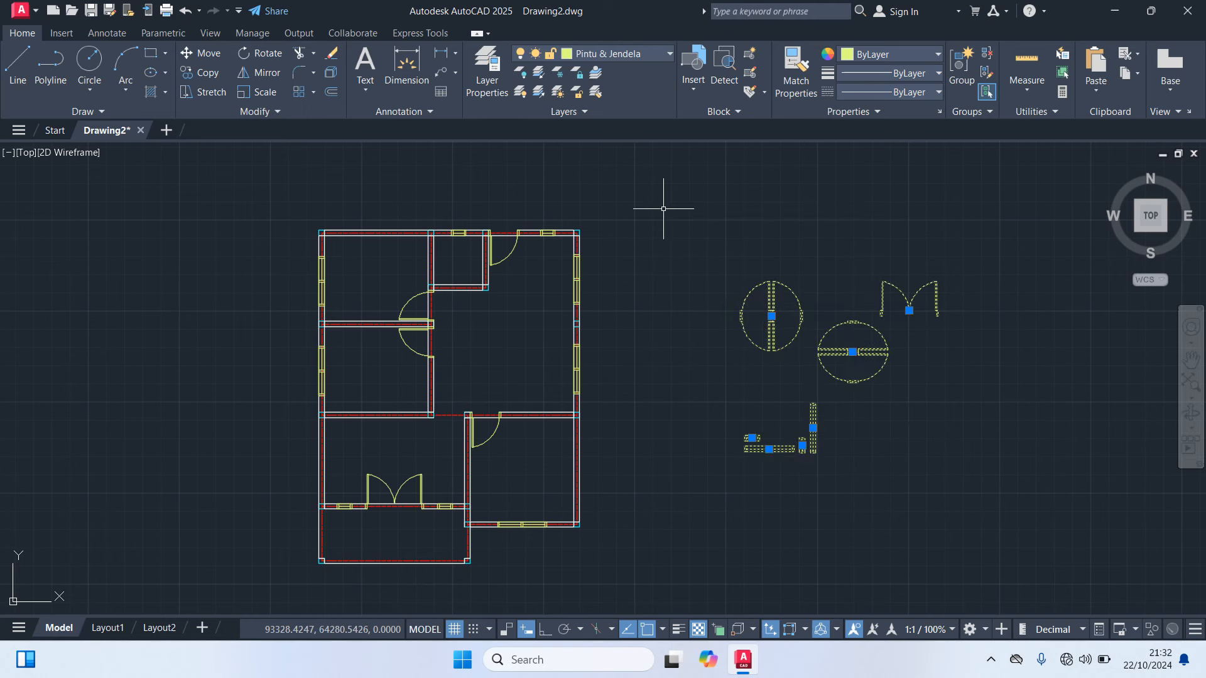
{"action": "key", "text": "Delete"}
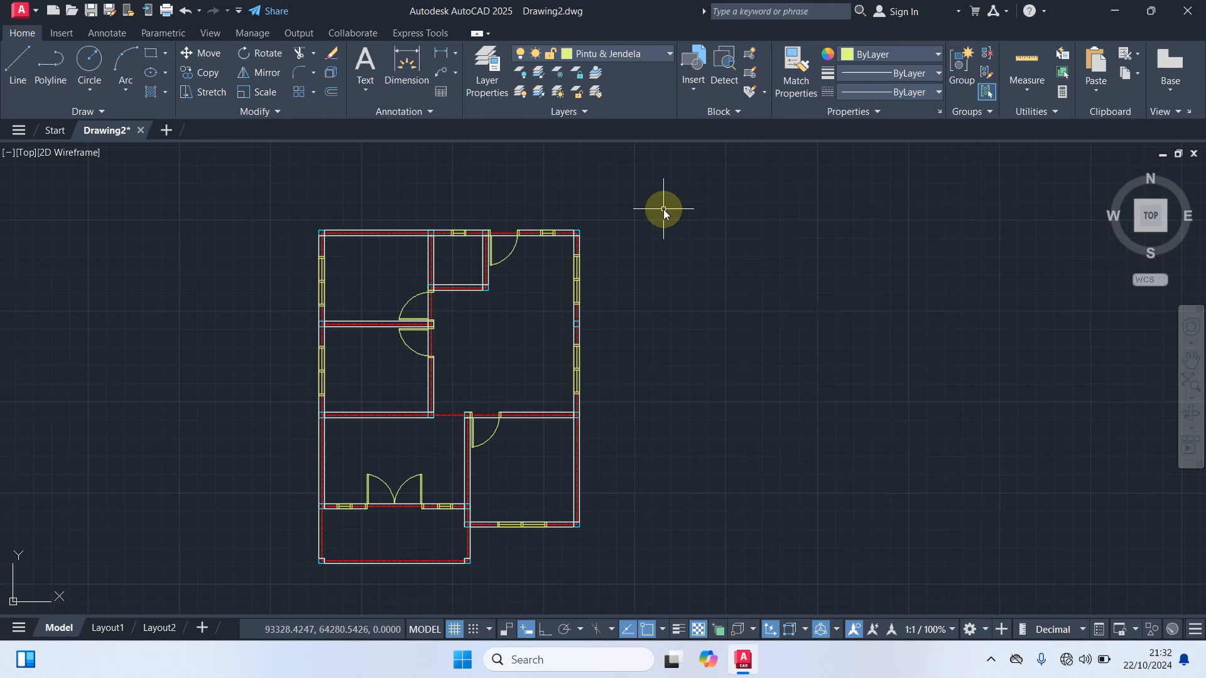
Make Garis Bantu the current layer
{"action": "left_click", "coordinate": [616, 58]}
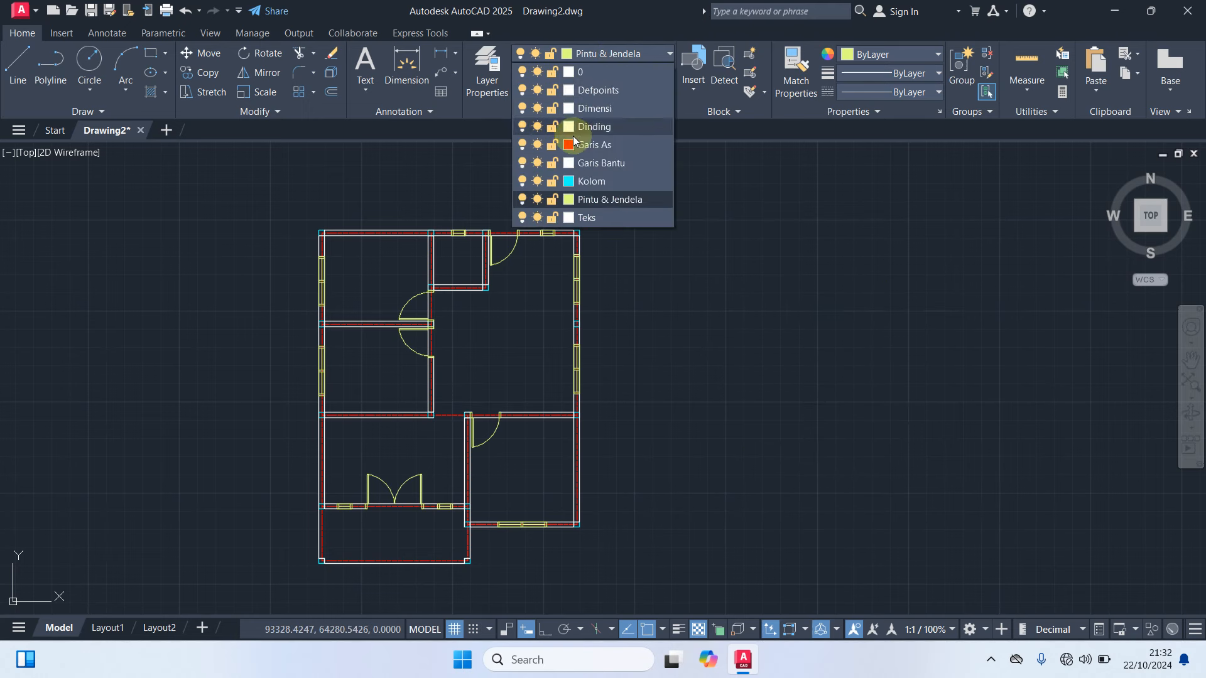
{"action": "left_click", "coordinate": [600, 164]}
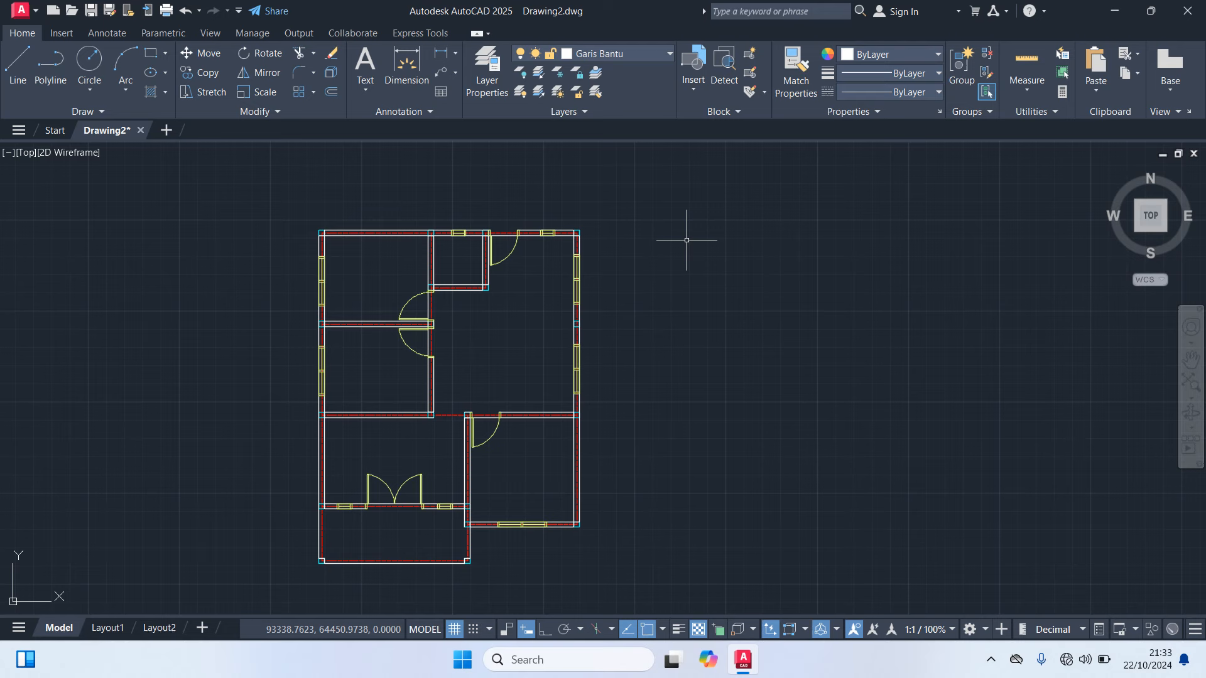
{"action": "left_click", "coordinate": [634, 54]}
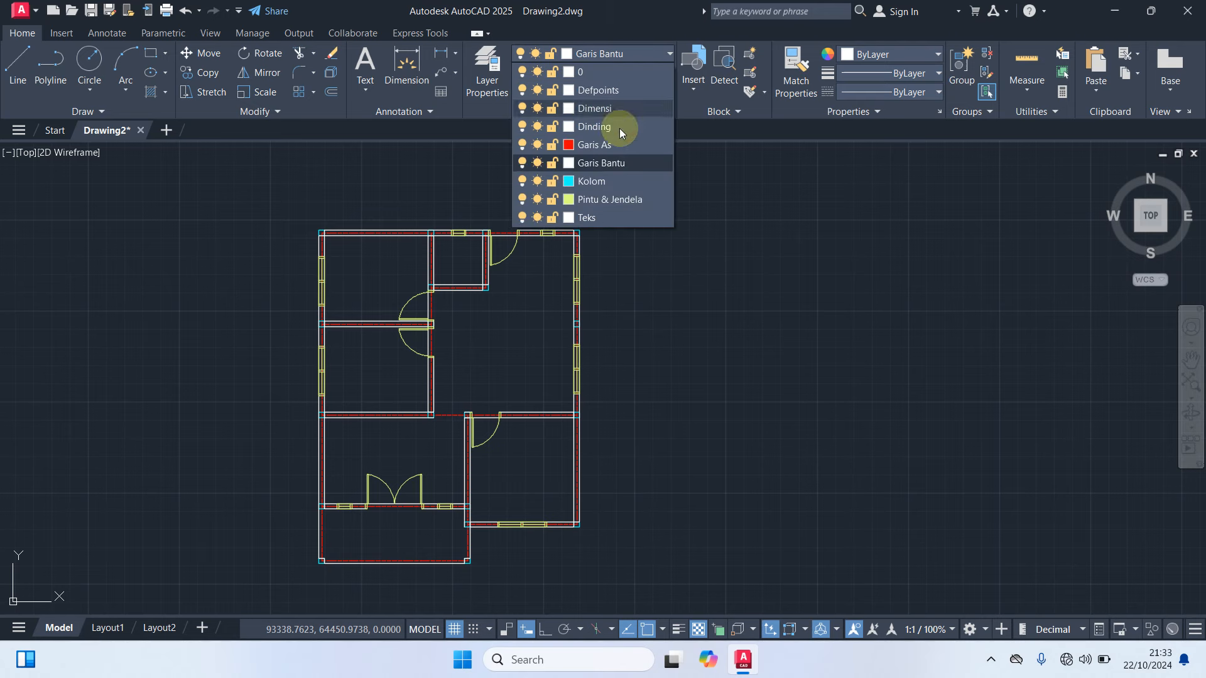
{"action": "left_click", "coordinate": [615, 167]}
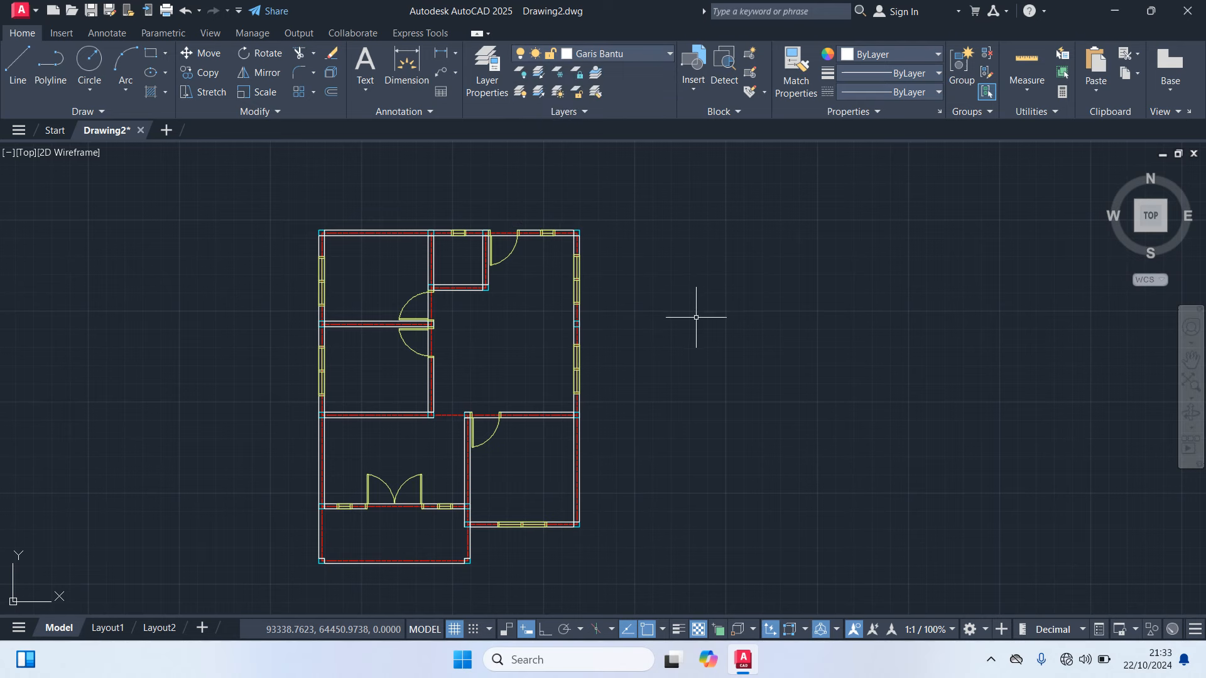
Draw a 50-unit vertical guide line upward from the wall-axis corner at the plan's upper left
{"action": "type", "text": "l"}
{"action": "key", "text": "Return"}
{"action": "scroll", "coordinate": [322, 212], "scroll_direction": "up", "scroll_amount": 4}
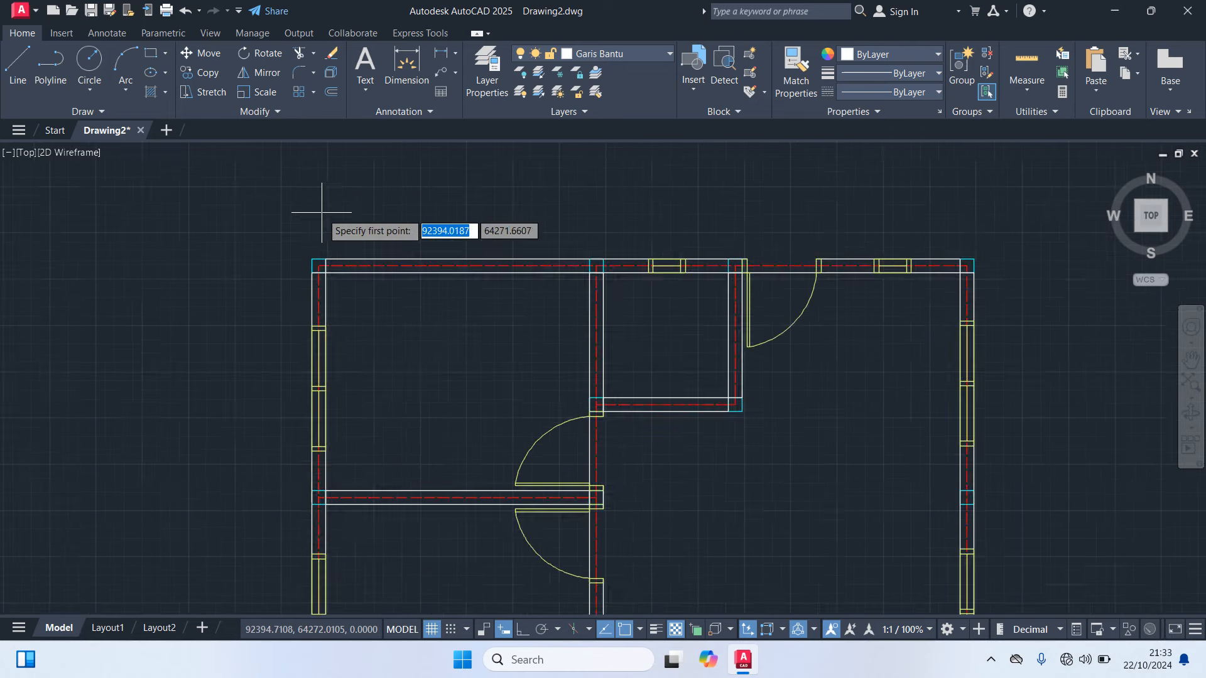
{"action": "scroll", "coordinate": [321, 212], "scroll_direction": "up", "scroll_amount": 2}
{"action": "left_click", "coordinate": [316, 298]}
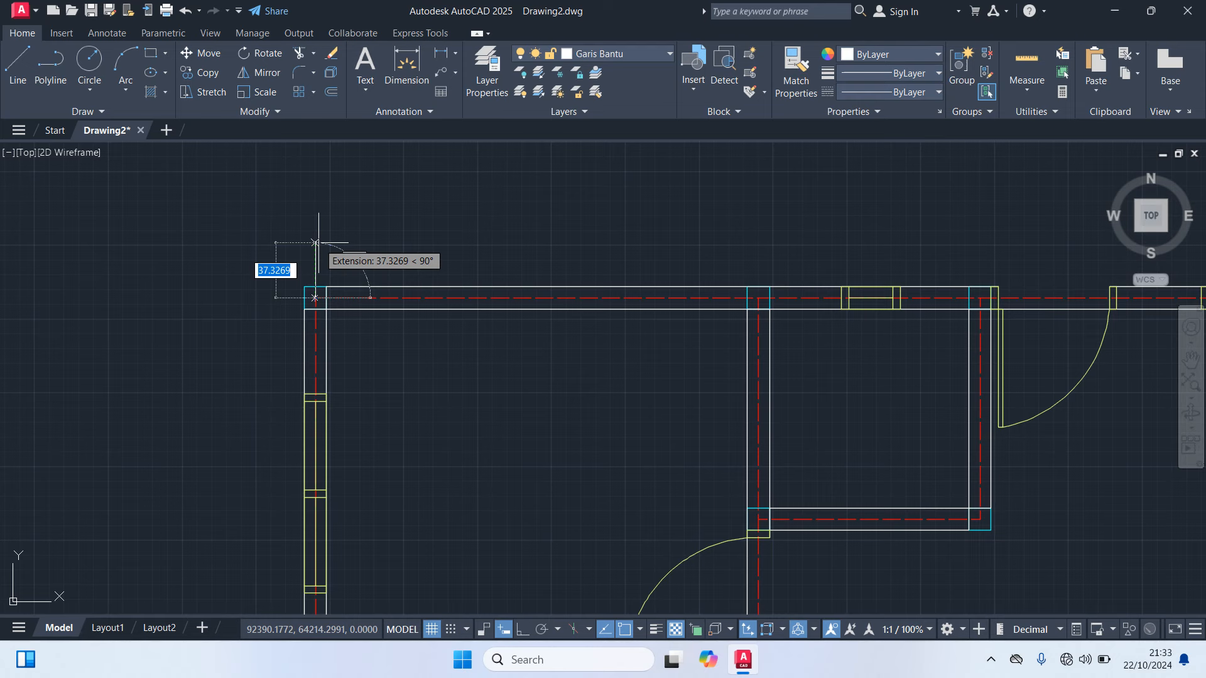
{"action": "type", "text": "50"}
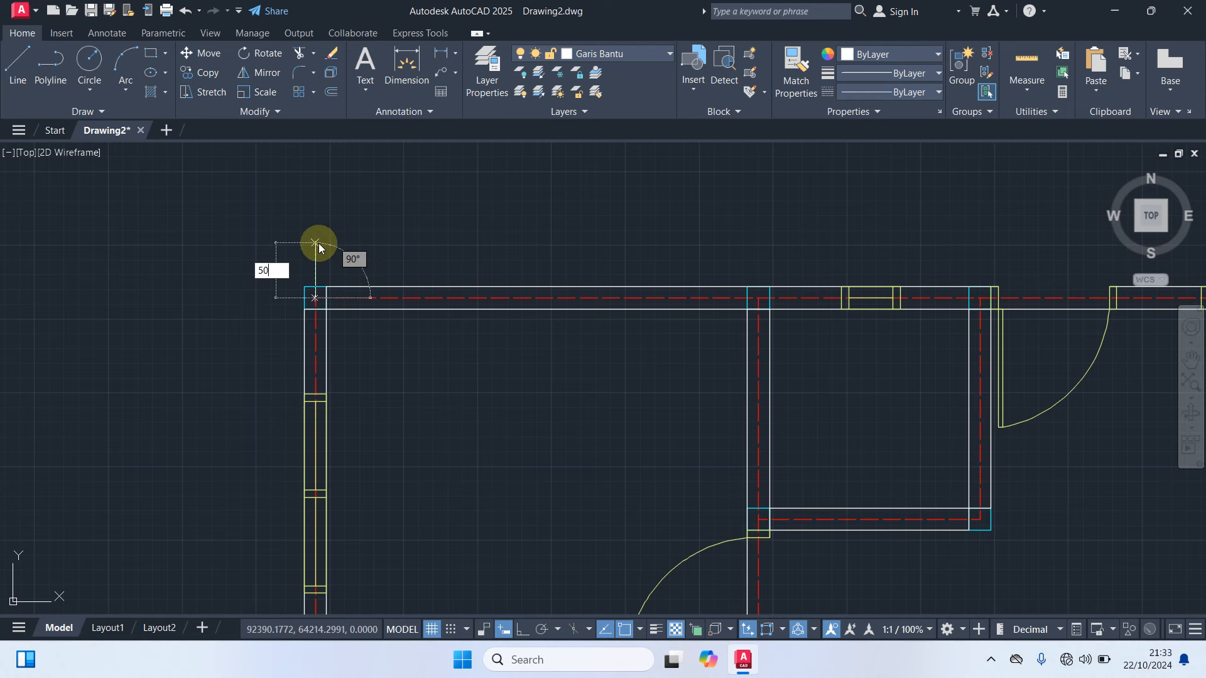
{"action": "key", "text": "Return"}
{"action": "key", "text": "Return"}
Draw a 50-unit horizontal guide line outward to the left from the plan's upper-left wall-axis corner
{"action": "scroll", "coordinate": [286, 295], "scroll_direction": "up", "scroll_amount": 2}
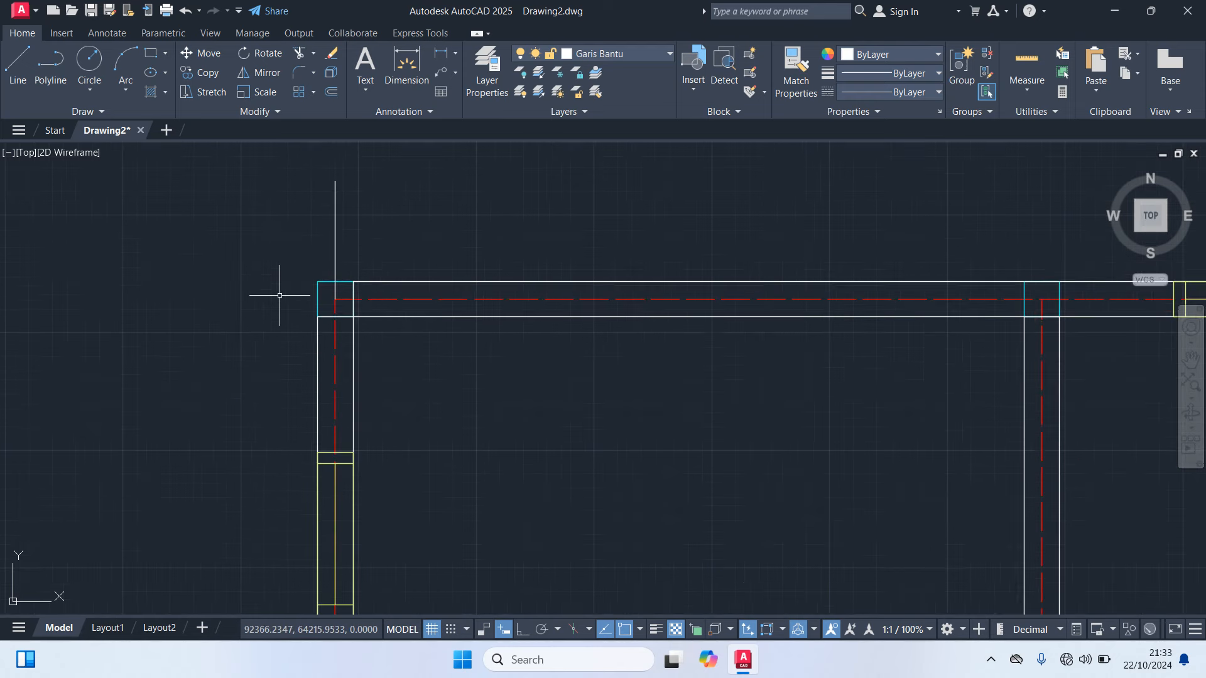
{"action": "key", "text": "Return"}
{"action": "key", "text": "Escape"}
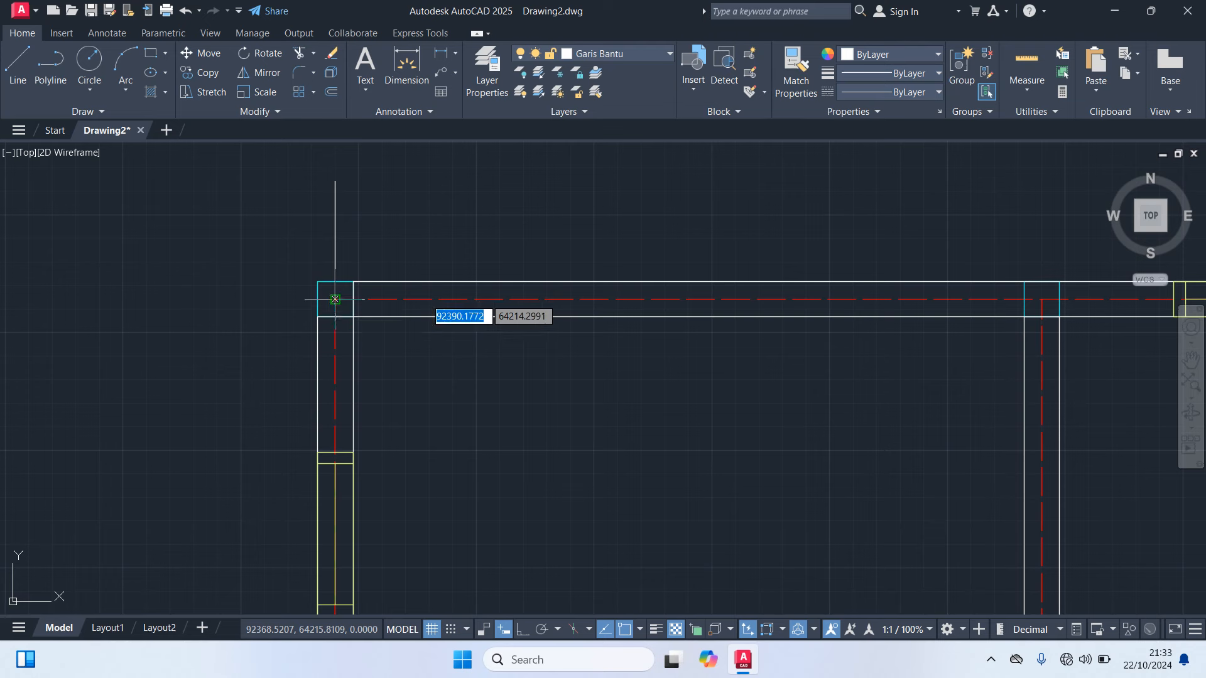
{"action": "key", "text": "Return"}
{"action": "left_click", "coordinate": [335, 299]}
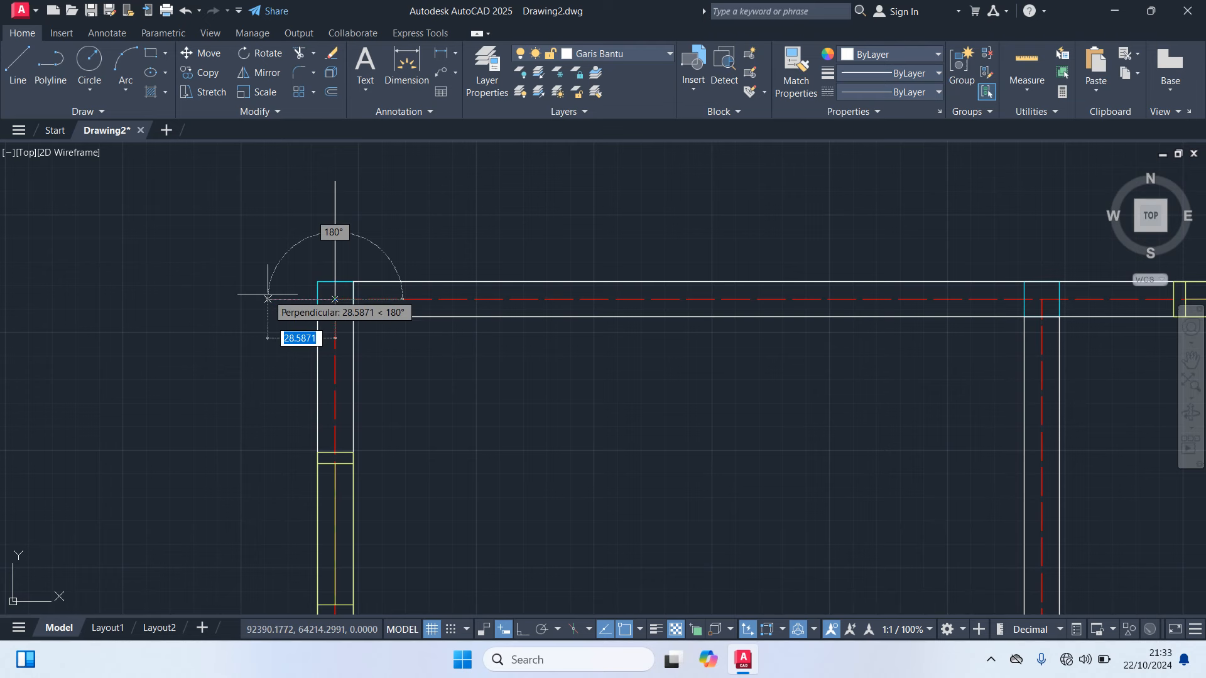
{"action": "type", "text": "50"}
{"action": "key", "text": "Return"}
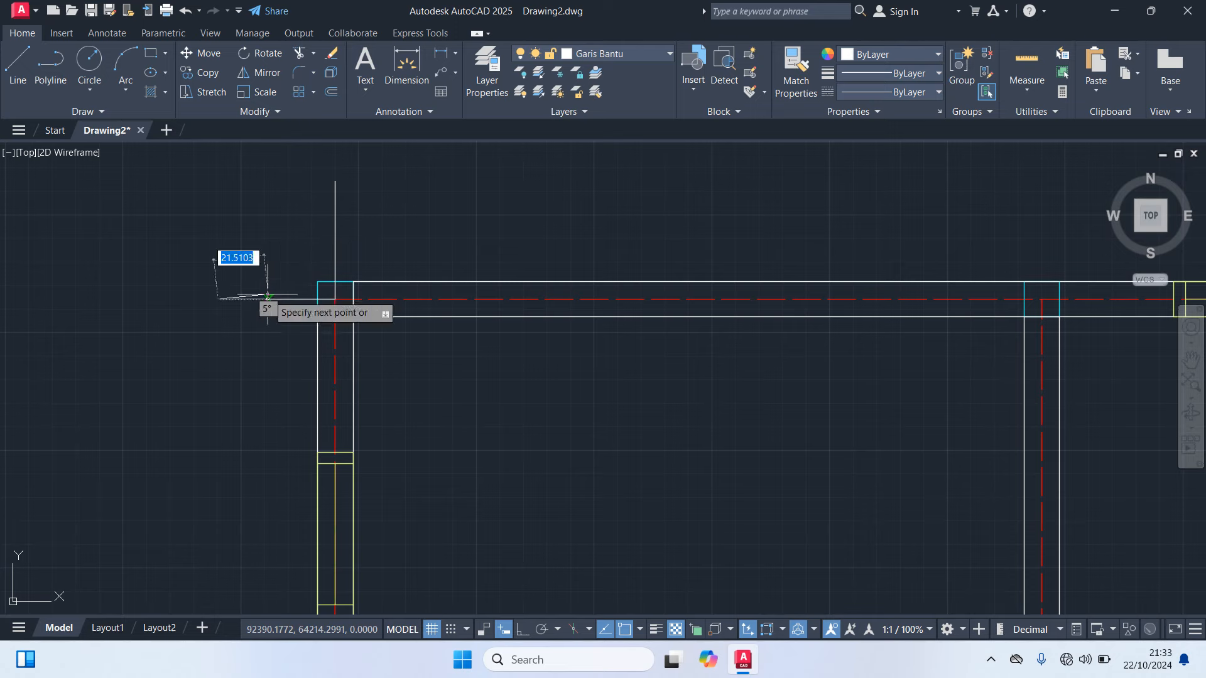
{"action": "key", "text": "Return"}
Draw a 50-unit vertical guide line upward from the plan's upper-right wall-axis corner
{"action": "scroll", "coordinate": [317, 270], "scroll_direction": "down", "scroll_amount": 2}
{"action": "middle_click_drag", "start_coordinate": [743, 255], "coordinate": [431, 277]}
{"action": "key", "text": "Return"}
{"action": "scroll", "coordinate": [694, 291], "scroll_direction": "up", "scroll_amount": 2}
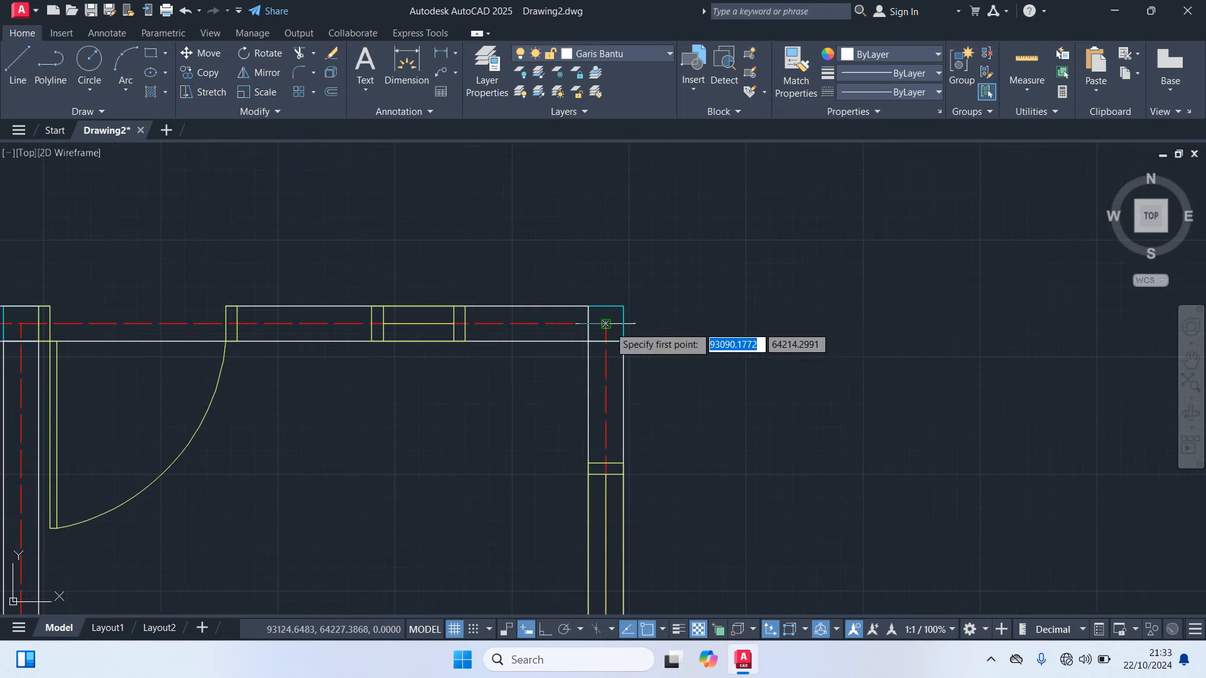
{"action": "left_click", "coordinate": [605, 323]}
{"action": "type", "text": "50"}
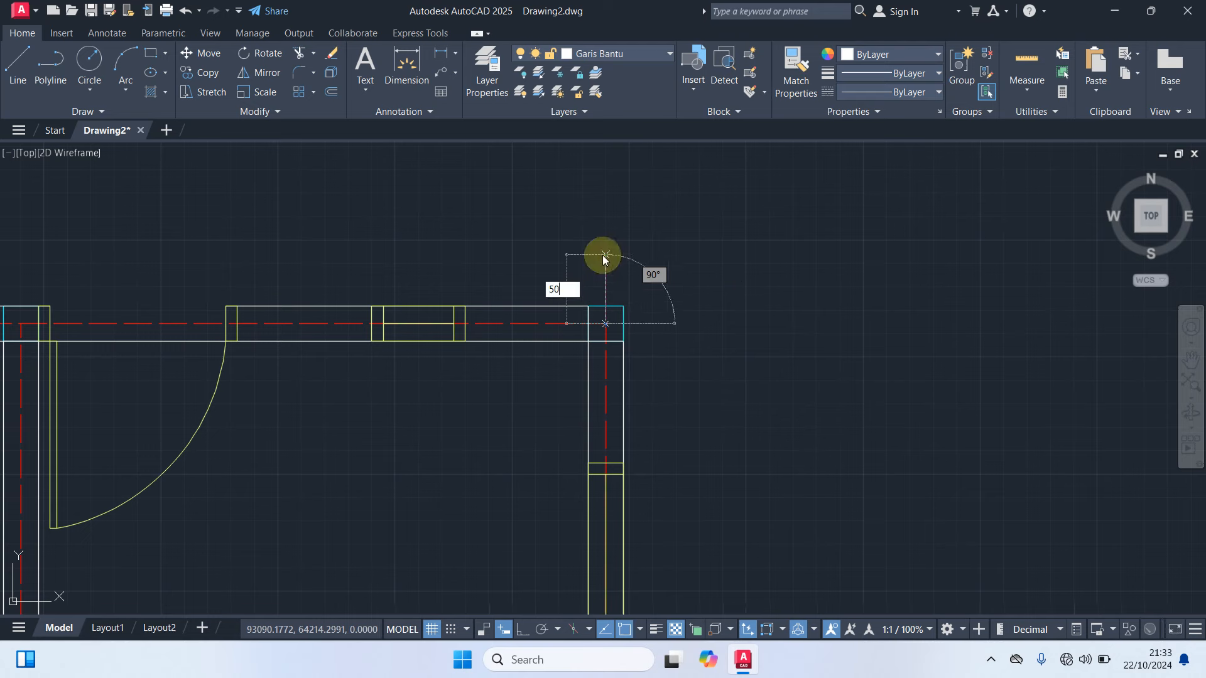
{"action": "key", "text": "Return"}
{"action": "key", "text": "Return"}
Draw a matching horizontal guide line outward to the right from the plan's upper-right wall-axis corner
{"action": "key", "text": "Return"}
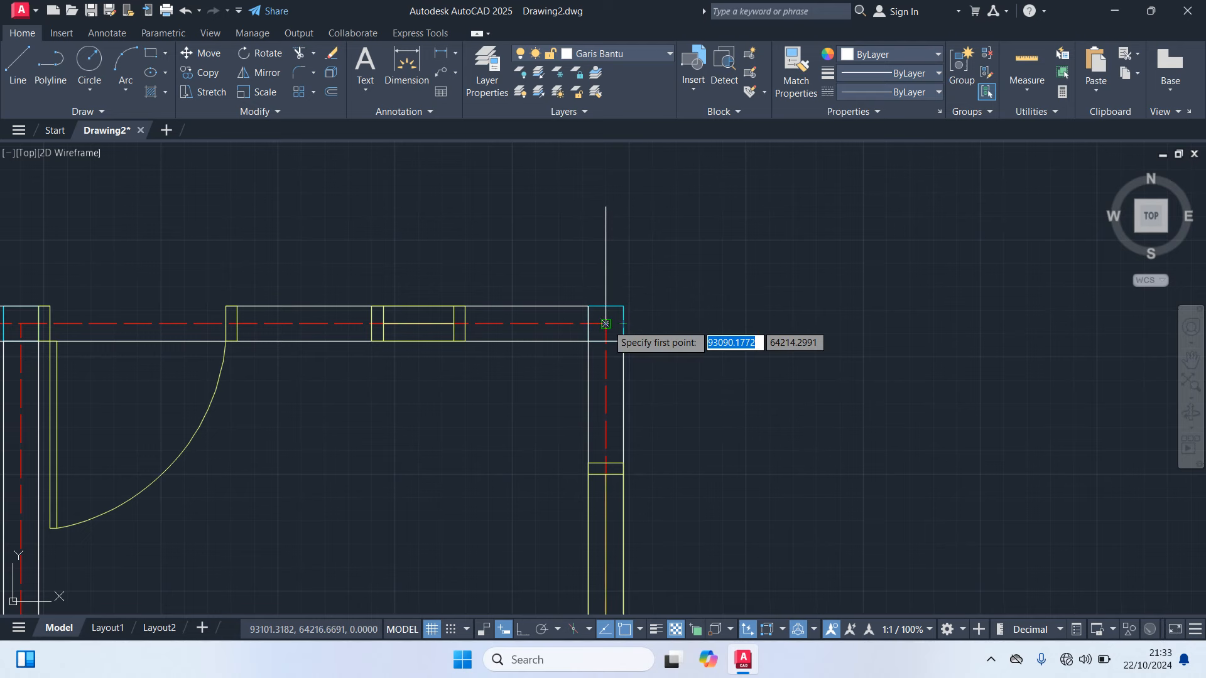
{"action": "left_click", "coordinate": [605, 324]}
{"action": "type", "text": "5"}
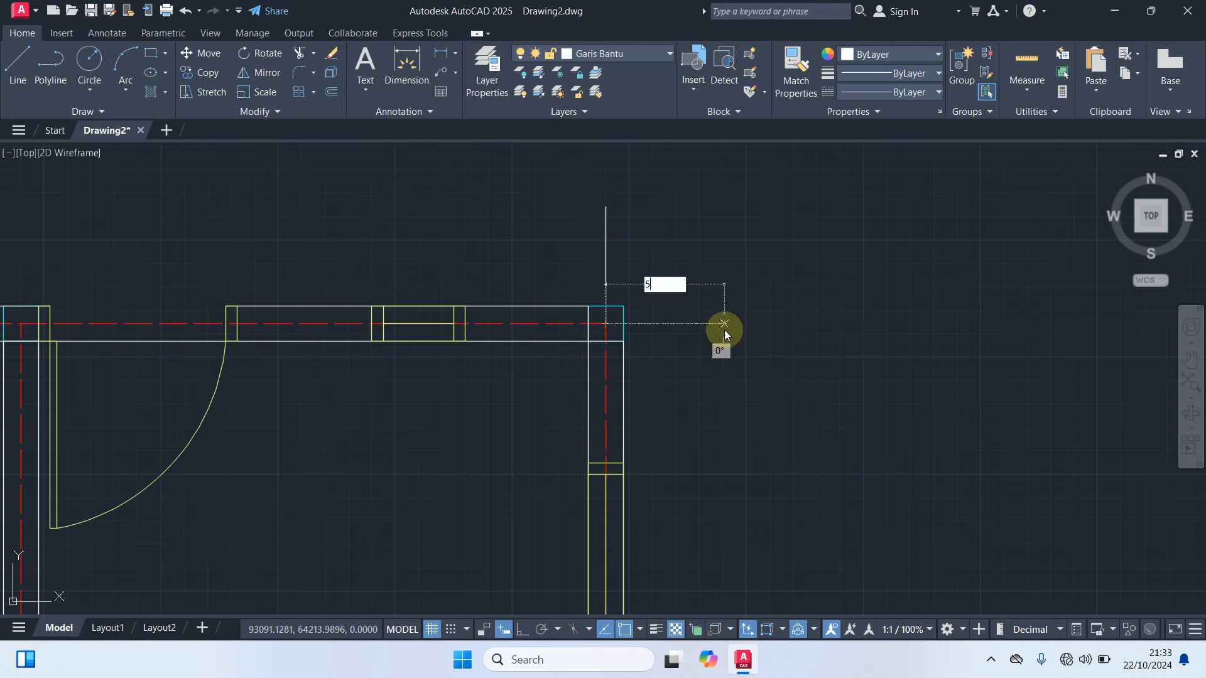
{"action": "key", "text": "Return"}
{"action": "key", "text": "Return"}
Draw a vertical guide line about 50 units long downward from the porch's lower-left axis corner
{"action": "scroll", "coordinate": [732, 345], "scroll_direction": "down", "scroll_amount": 3}
{"action": "middle_click_drag", "start_coordinate": [793, 299], "coordinate": [886, 40]}
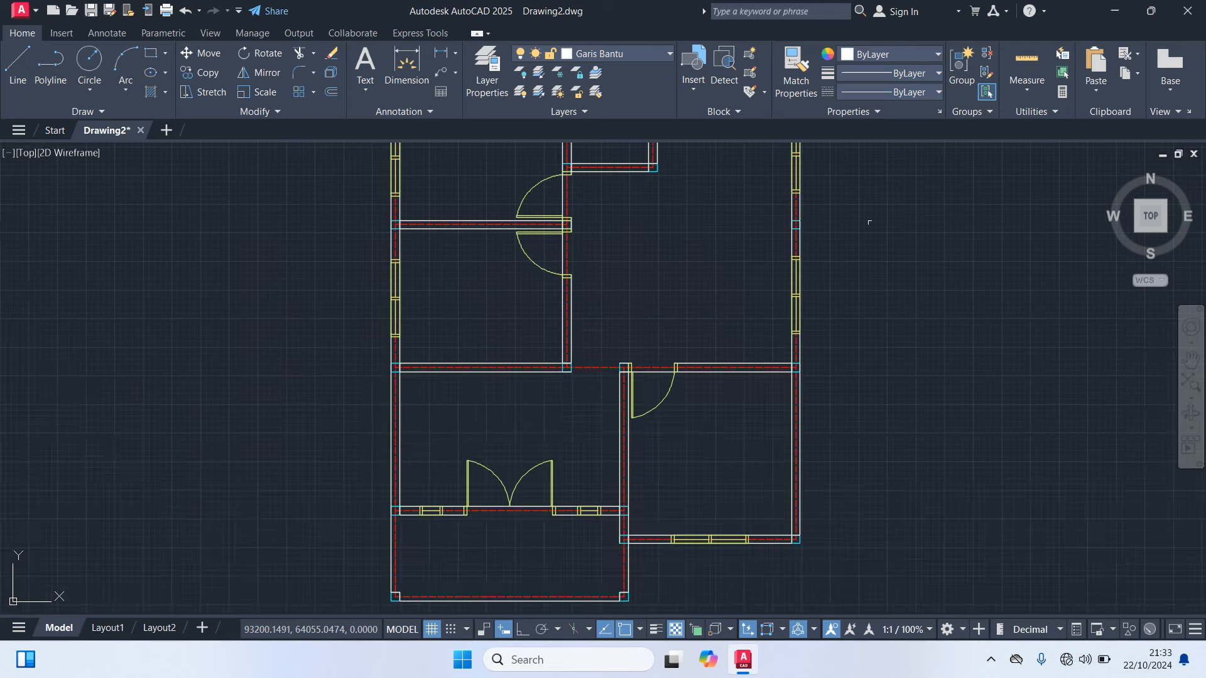
{"action": "scroll", "coordinate": [892, 346], "scroll_direction": "down", "scroll_amount": 1}
{"action": "middle_click_drag", "start_coordinate": [897, 316], "coordinate": [913, 224]}
{"action": "scroll", "coordinate": [593, 421], "scroll_direction": "up", "scroll_amount": 4}
{"action": "key", "text": "Return"}
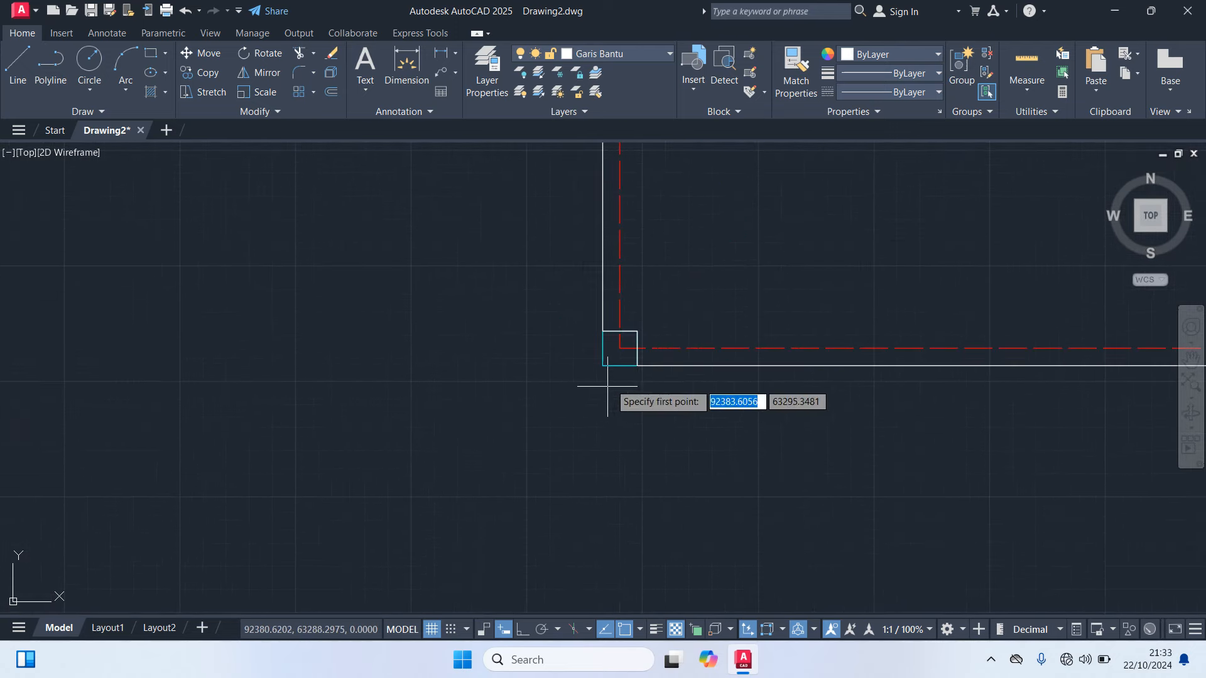
{"action": "left_click", "coordinate": [619, 348]}
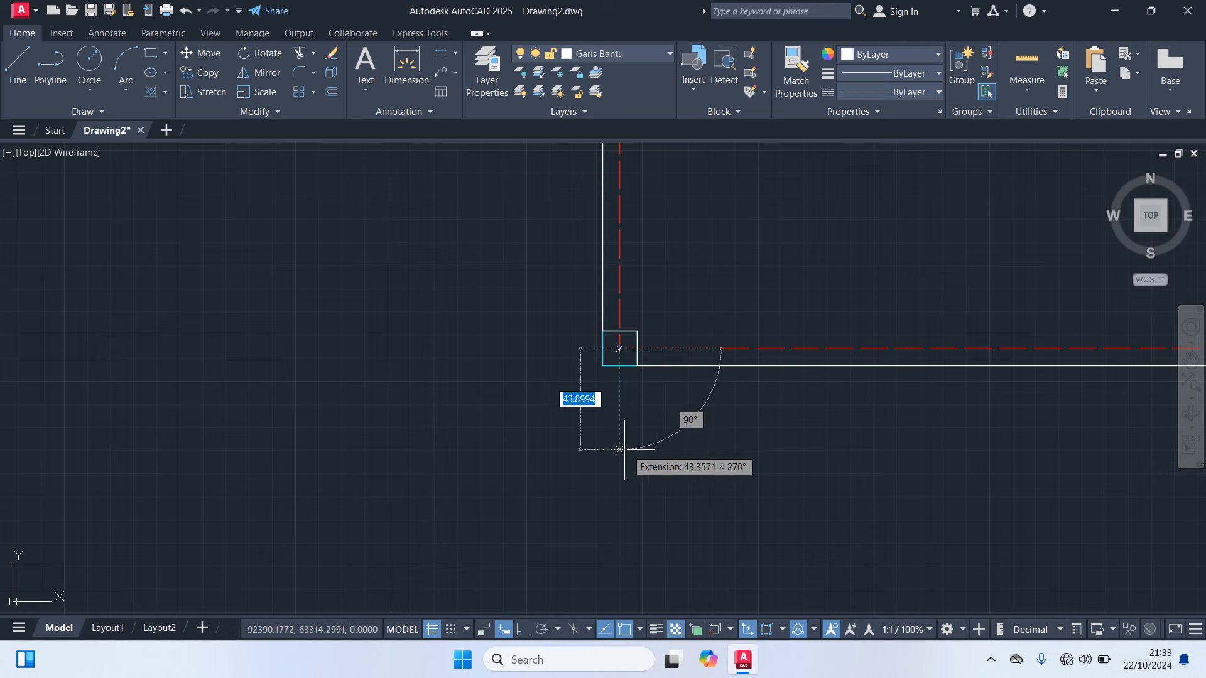
{"action": "left_click", "coordinate": [619, 452]}
{"action": "key", "text": "Return"}
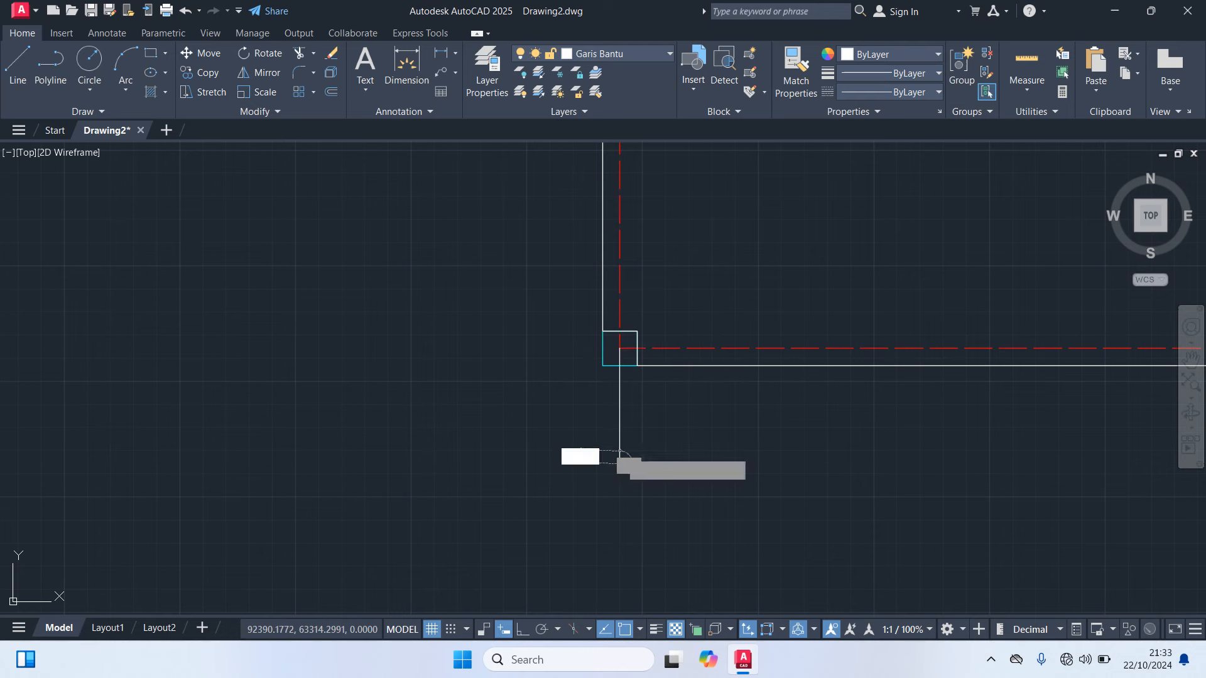
Draw a 50-unit horizontal guide line outward to the left from the porch's lower-left axis corner
{"action": "key", "text": "Return"}
{"action": "left_click", "coordinate": [619, 348]}
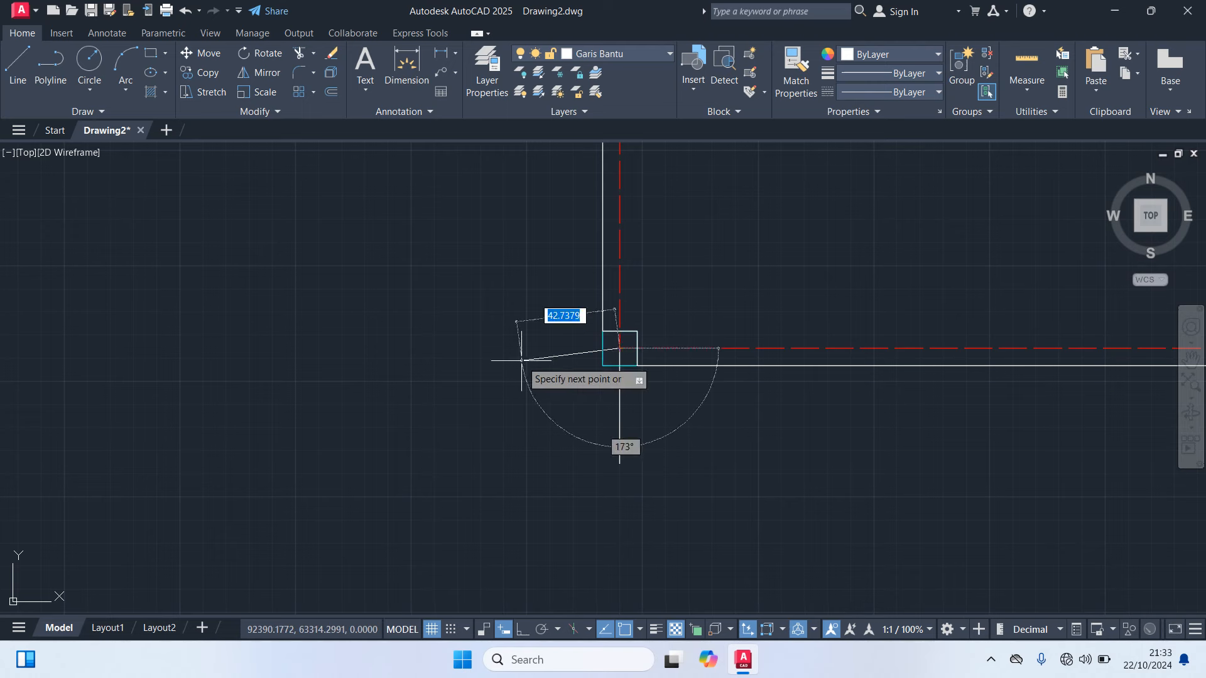
{"action": "type", "text": "50"}
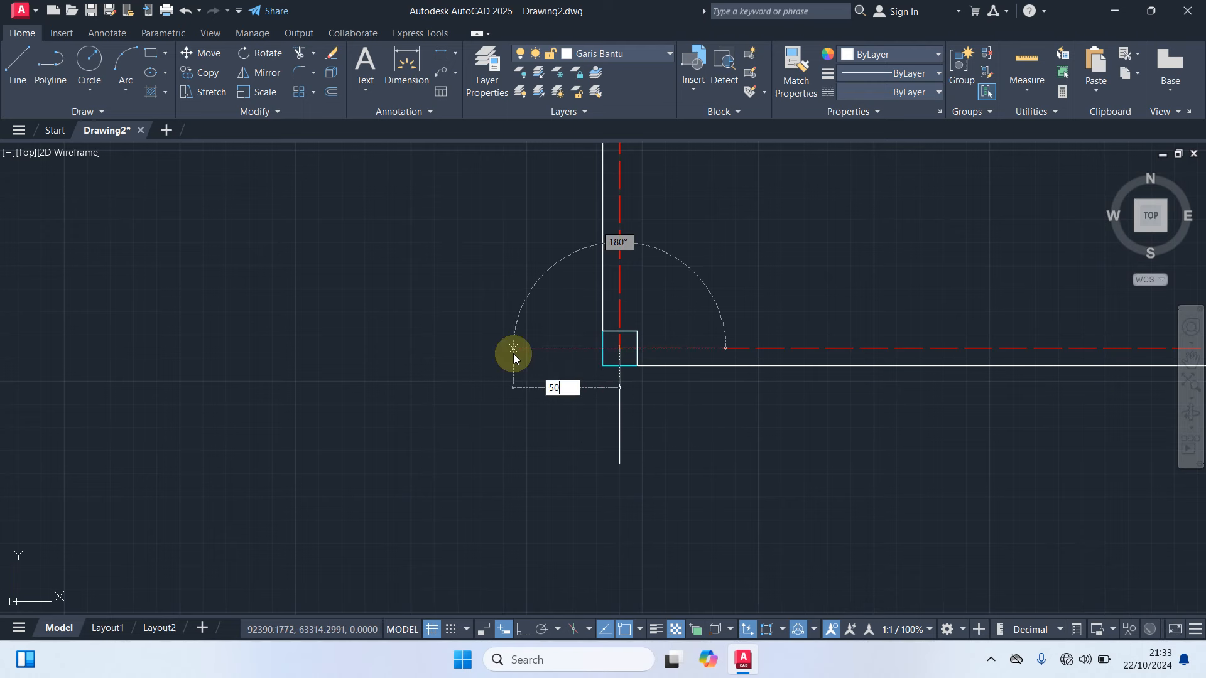
{"action": "key", "text": "Return"}
{"action": "key", "text": "Return"}
Draw a 50-unit vertical guide line downward from the porch's lower-right axis corner
{"action": "scroll", "coordinate": [528, 404], "scroll_direction": "down", "scroll_amount": 3}
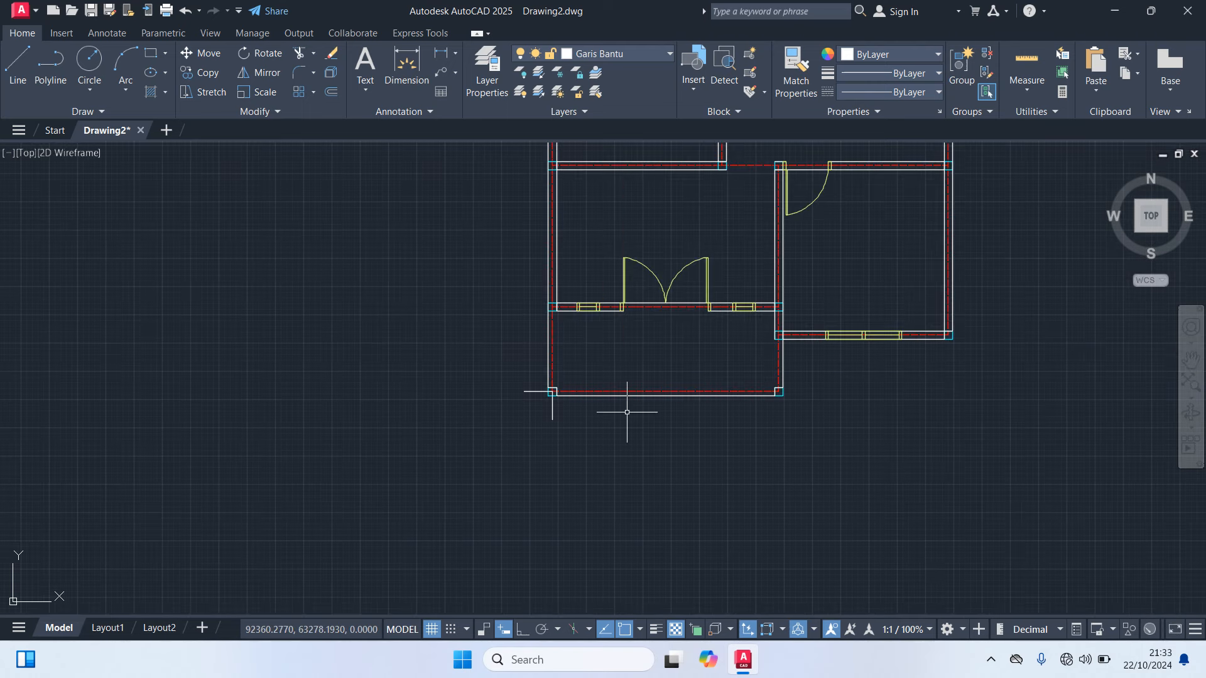
{"action": "middle_click_drag", "start_coordinate": [842, 431], "coordinate": [578, 442]}
{"action": "scroll", "coordinate": [560, 431], "scroll_direction": "up", "scroll_amount": 4}
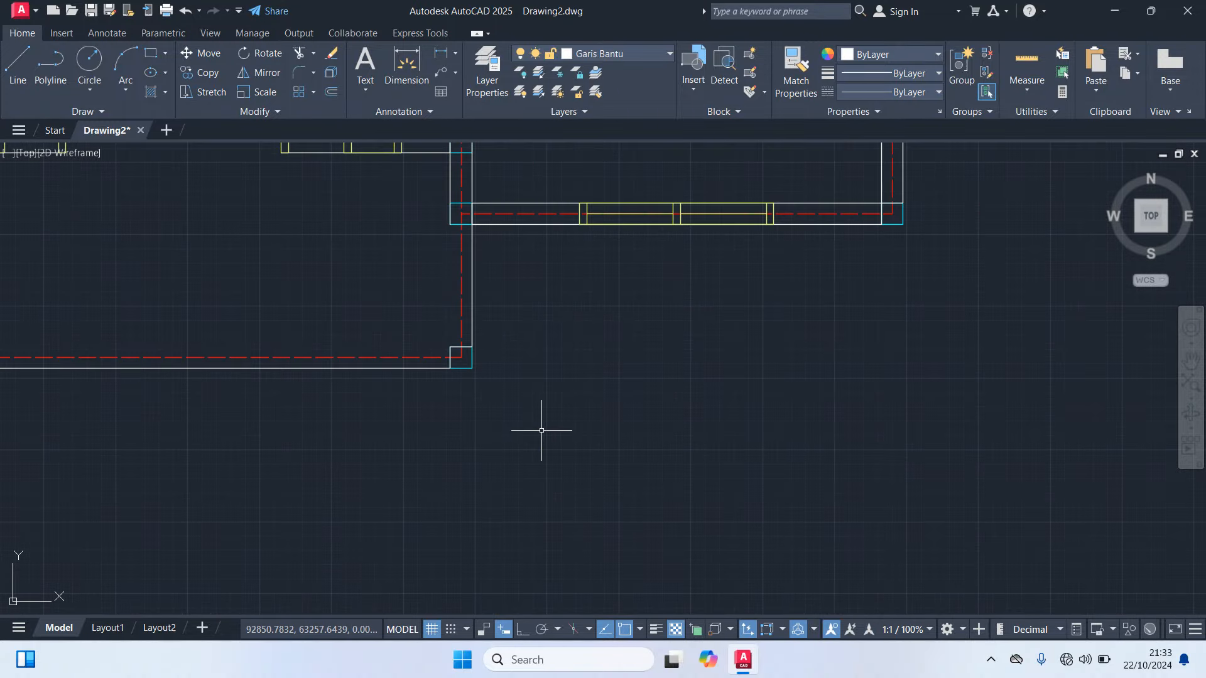
{"action": "key", "text": "Return"}
{"action": "scroll", "coordinate": [475, 384], "scroll_direction": "up", "scroll_amount": 2}
{"action": "left_click", "coordinate": [452, 343]}
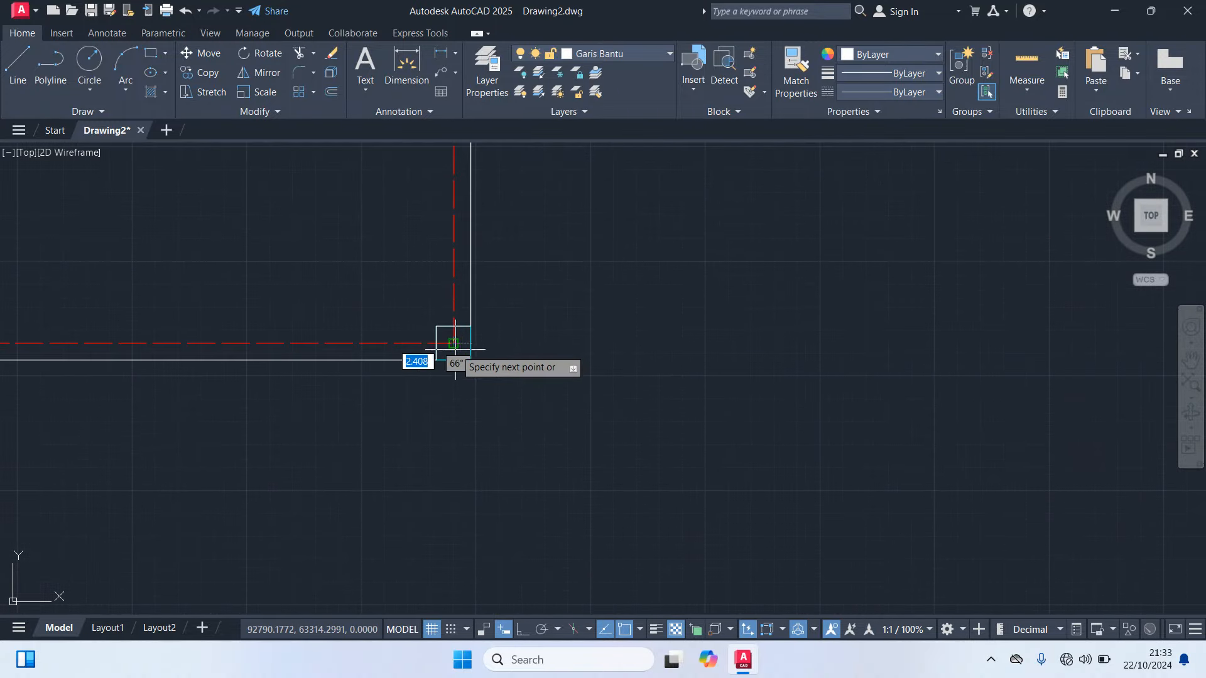
{"action": "type", "text": "50"}
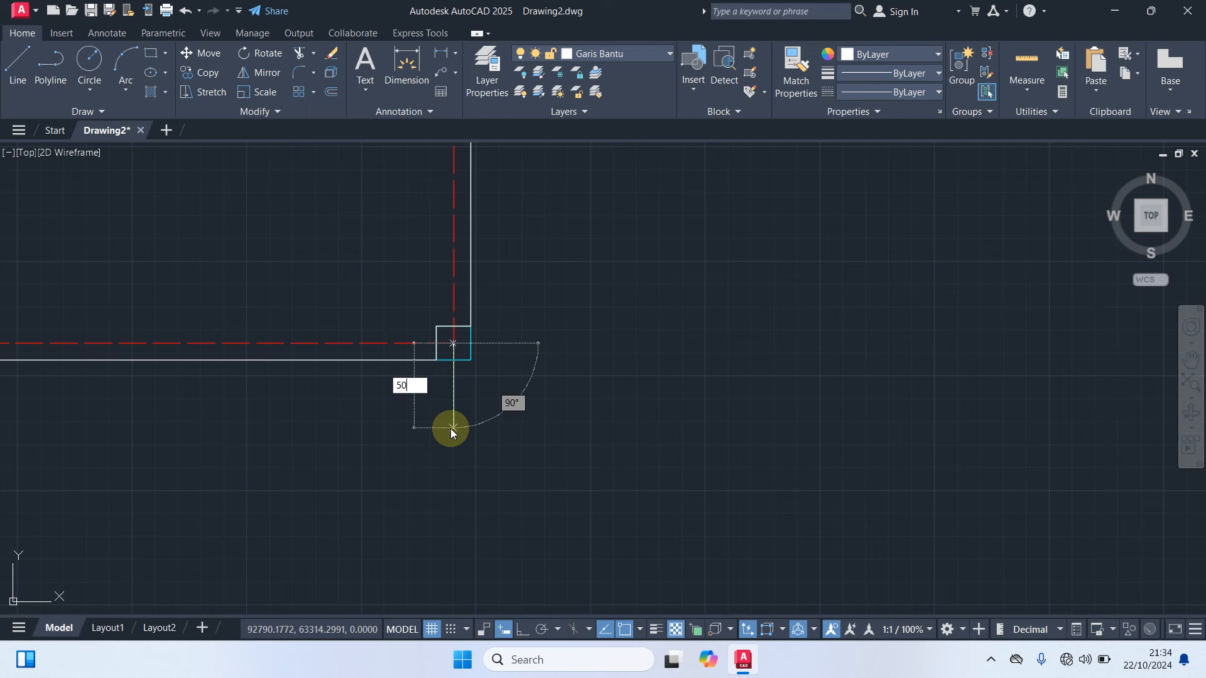
{"action": "key", "text": "Return"}
{"action": "key", "text": "Return"}
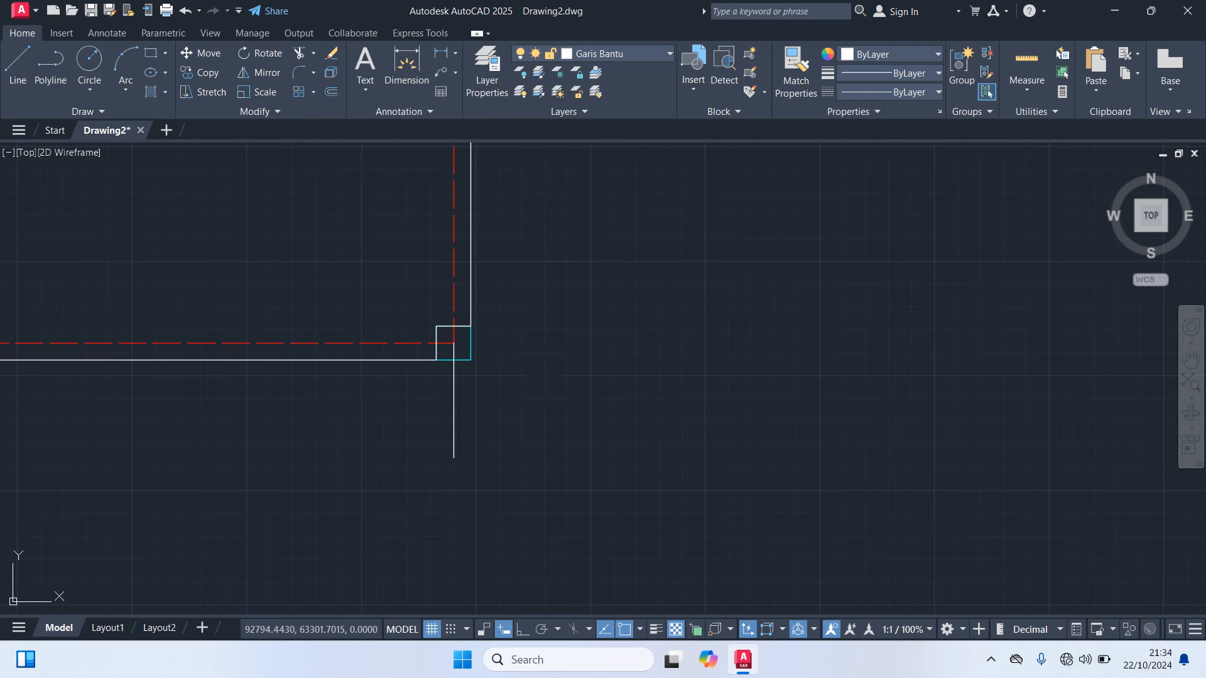
Draw a 50-unit horizontal guide line outward to the right from the porch's lower-right axis corner
{"action": "key", "text": "Return"}
{"action": "left_click", "coordinate": [452, 343]}
{"action": "type", "text": "5"}
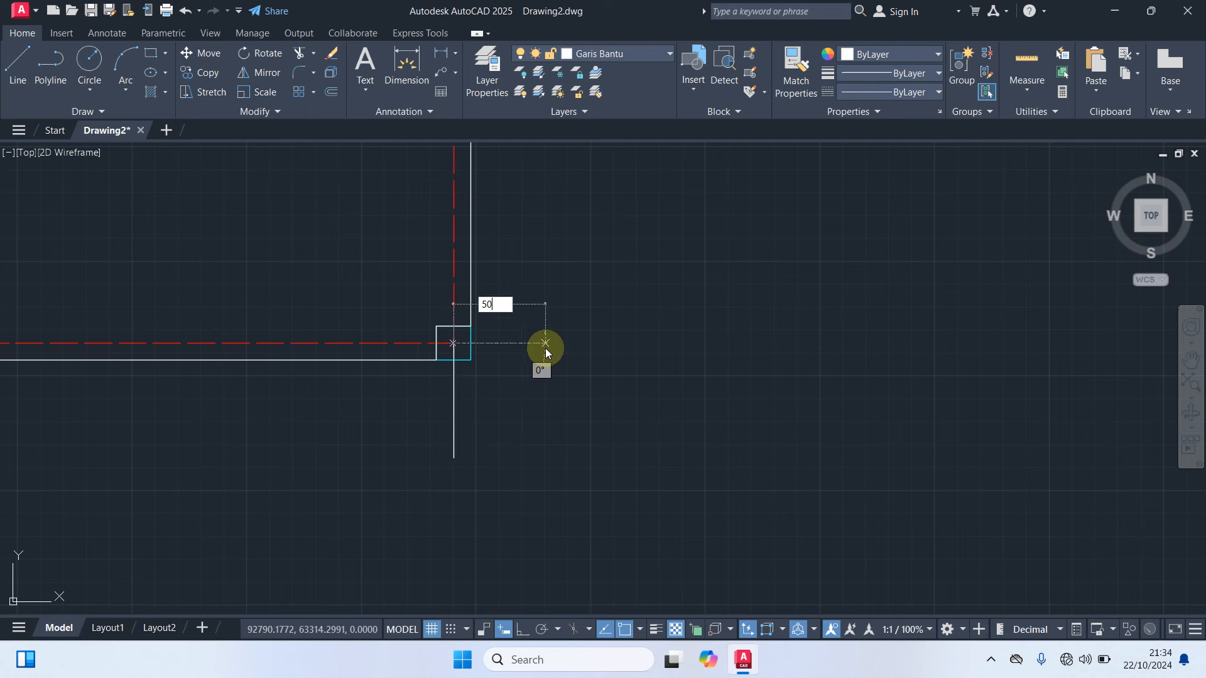
{"action": "type", "text": "0"}
{"action": "key", "text": "Return"}
Move the porch's two lower-right guide lines horizontally from the axis corner to align with the right exterior wall's axis
{"action": "left_click", "coordinate": [537, 343]}
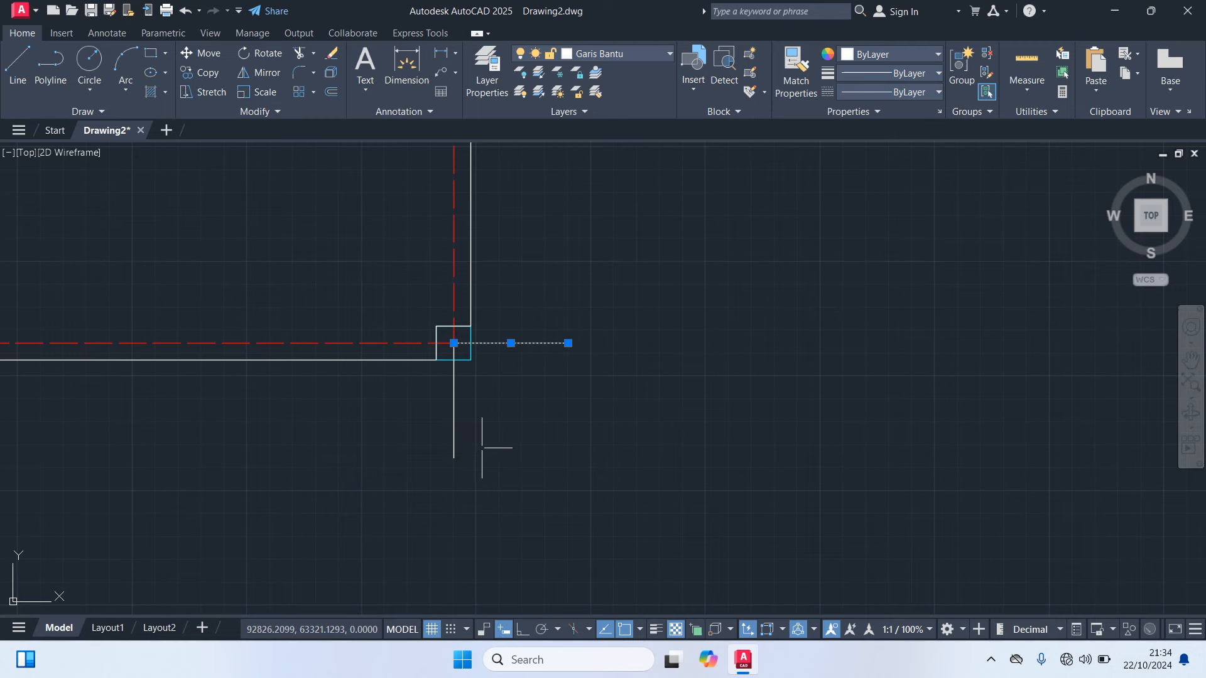
{"action": "type", "text": "m"}
{"action": "key", "text": "Return"}
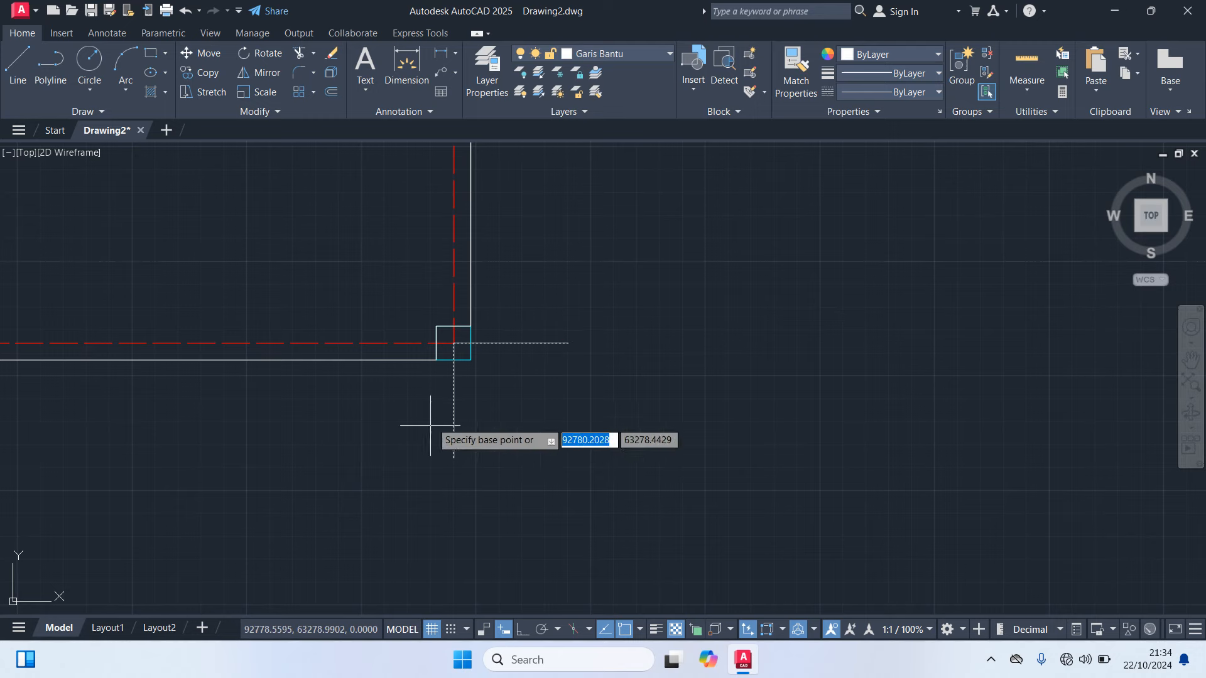
{"action": "scroll", "coordinate": [552, 438], "scroll_direction": "down", "scroll_amount": 4}
{"action": "middle_click_drag", "start_coordinate": [552, 438], "coordinate": [273, 417]}
{"action": "scroll", "coordinate": [380, 385], "scroll_direction": "up", "scroll_amount": 2}
{"action": "left_click", "coordinate": [132, 376]}
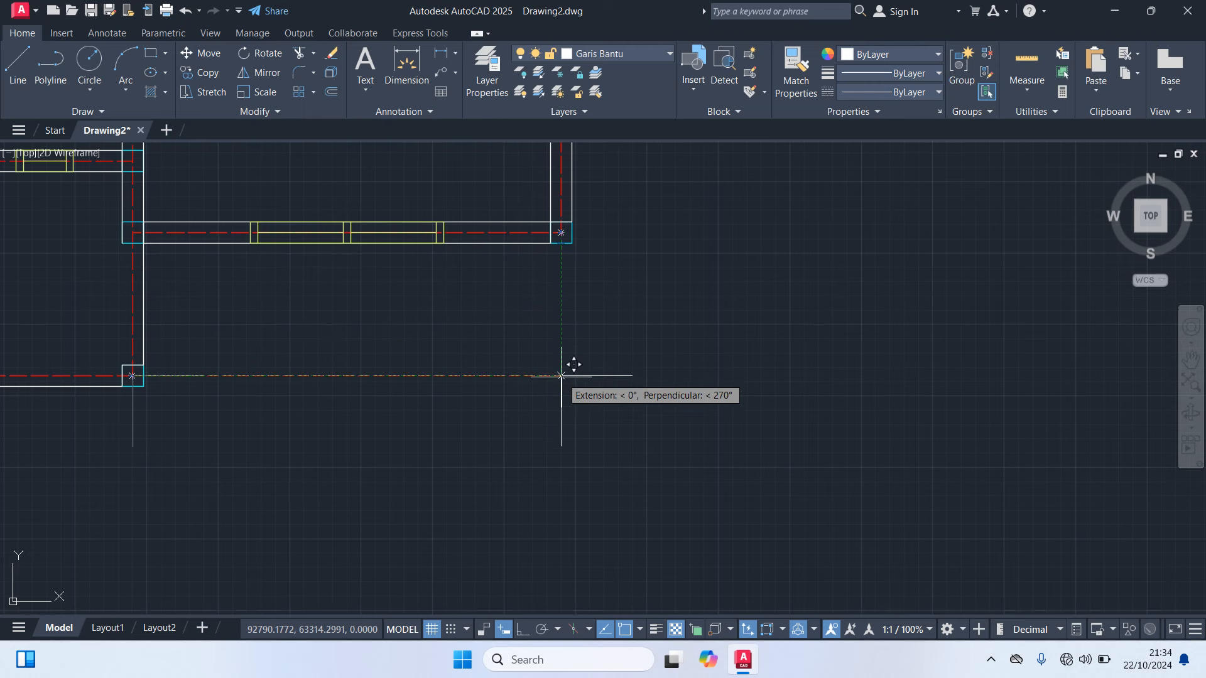
{"action": "left_click", "coordinate": [561, 376]}
{"action": "middle_click_drag", "start_coordinate": [603, 412], "coordinate": [814, 413]}
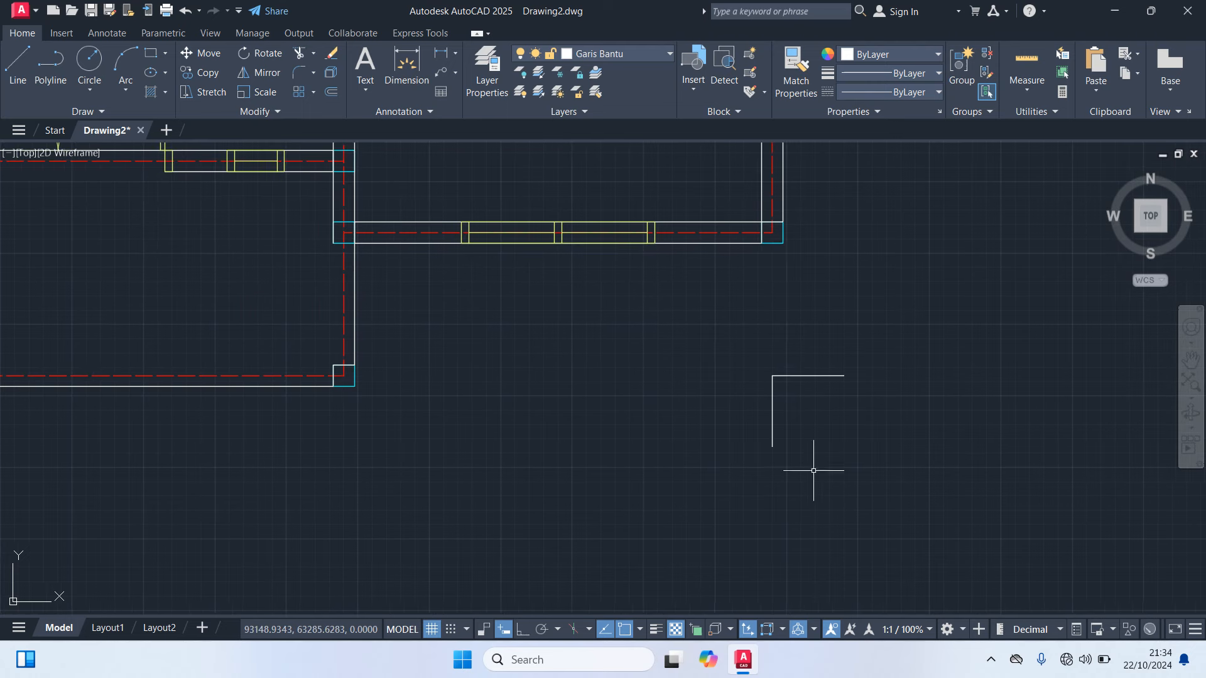
{"action": "left_click", "coordinate": [772, 440]}
{"action": "type", "text": "m"}
{"action": "key", "text": "Return"}
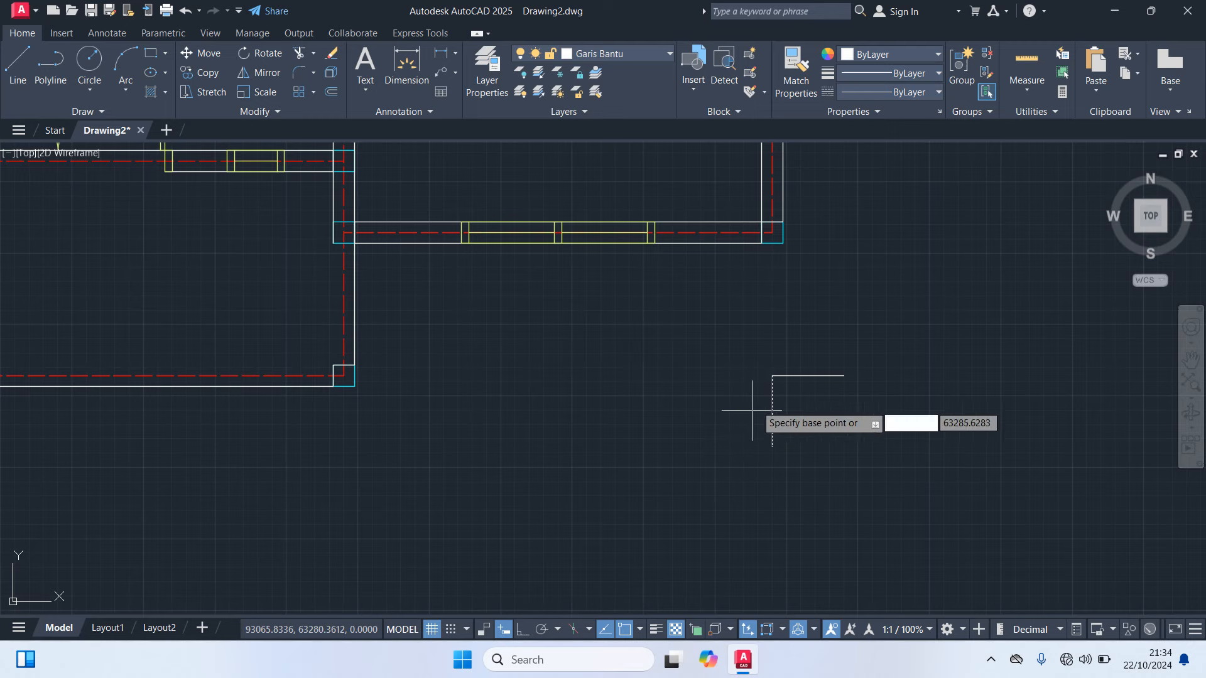
{"action": "left_click", "coordinate": [772, 376]}
{"action": "scroll", "coordinate": [321, 407], "scroll_direction": "up", "scroll_amount": 2}
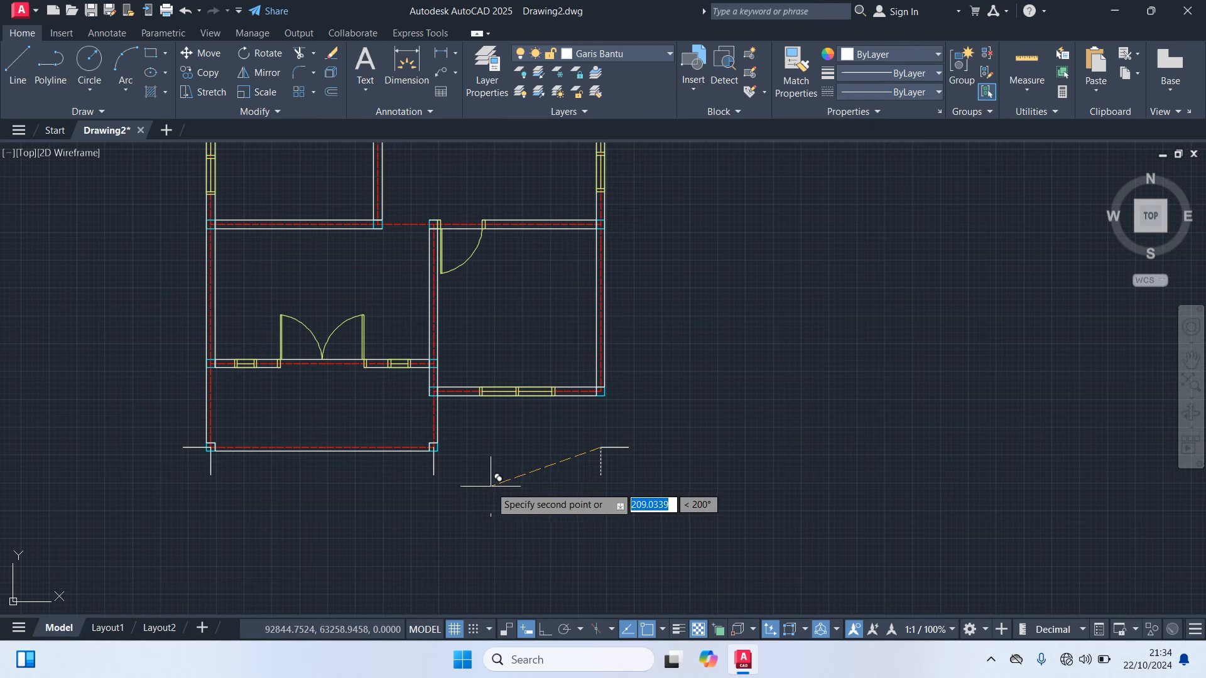
{"action": "key", "text": "Escape"}
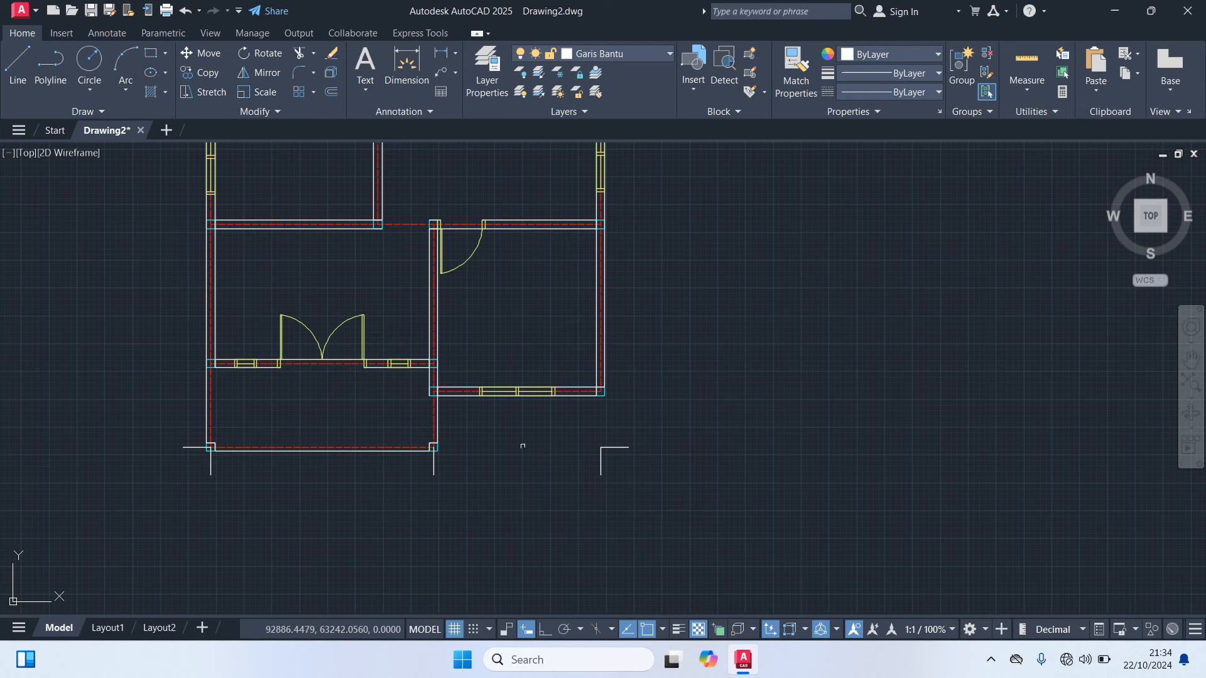
Copy the lower-right horizontal guide line up the right exterior wall's axis to align with the double-door wall's axis
{"action": "scroll", "coordinate": [664, 452], "scroll_direction": "up", "scroll_amount": 2}
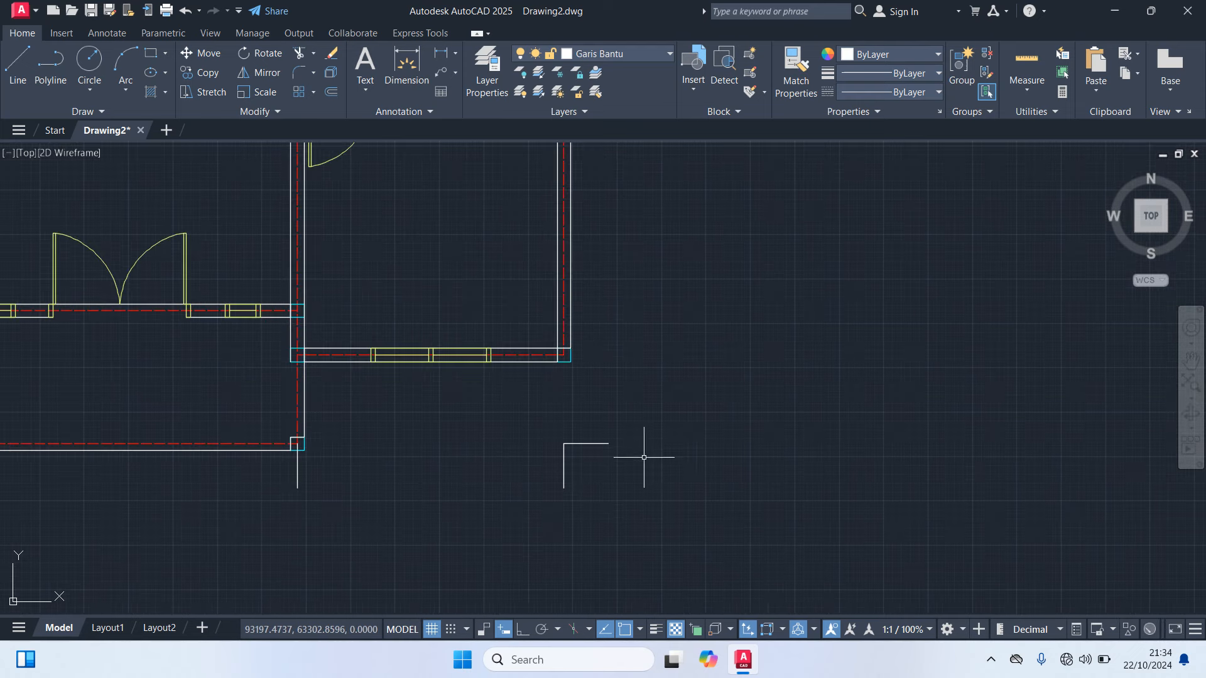
{"action": "left_click", "coordinate": [601, 444]}
{"action": "type", "text": "c"}
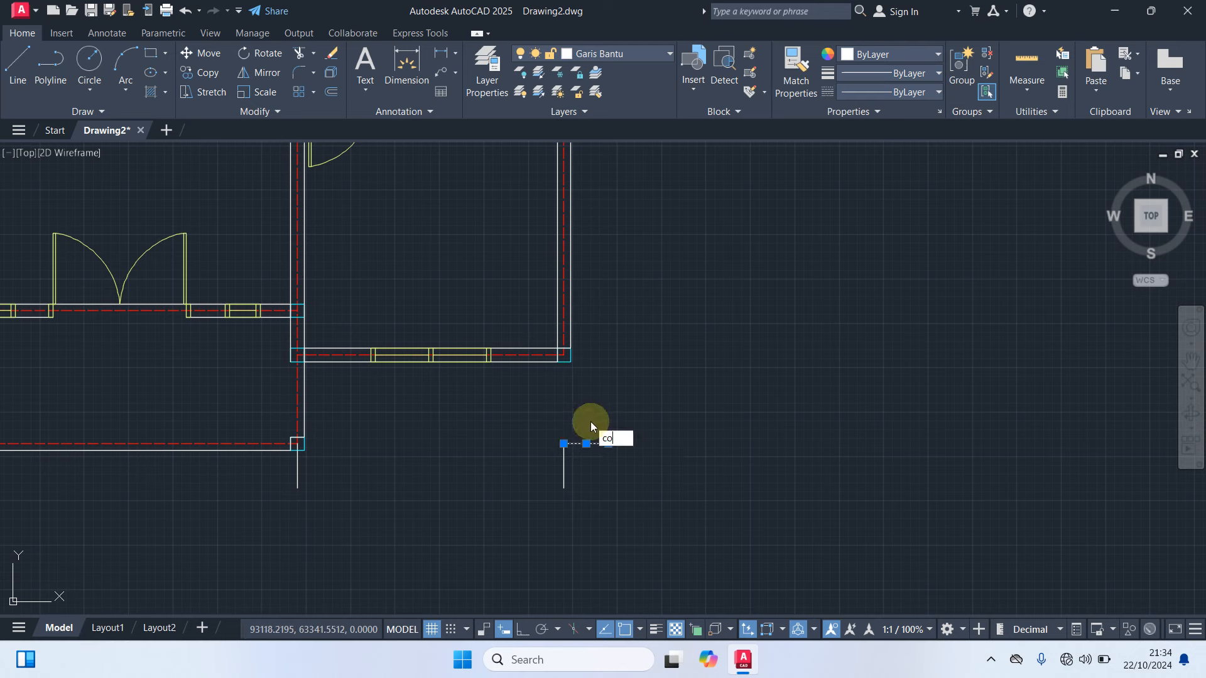
{"action": "type", "text": "o"}
{"action": "key", "text": "Return"}
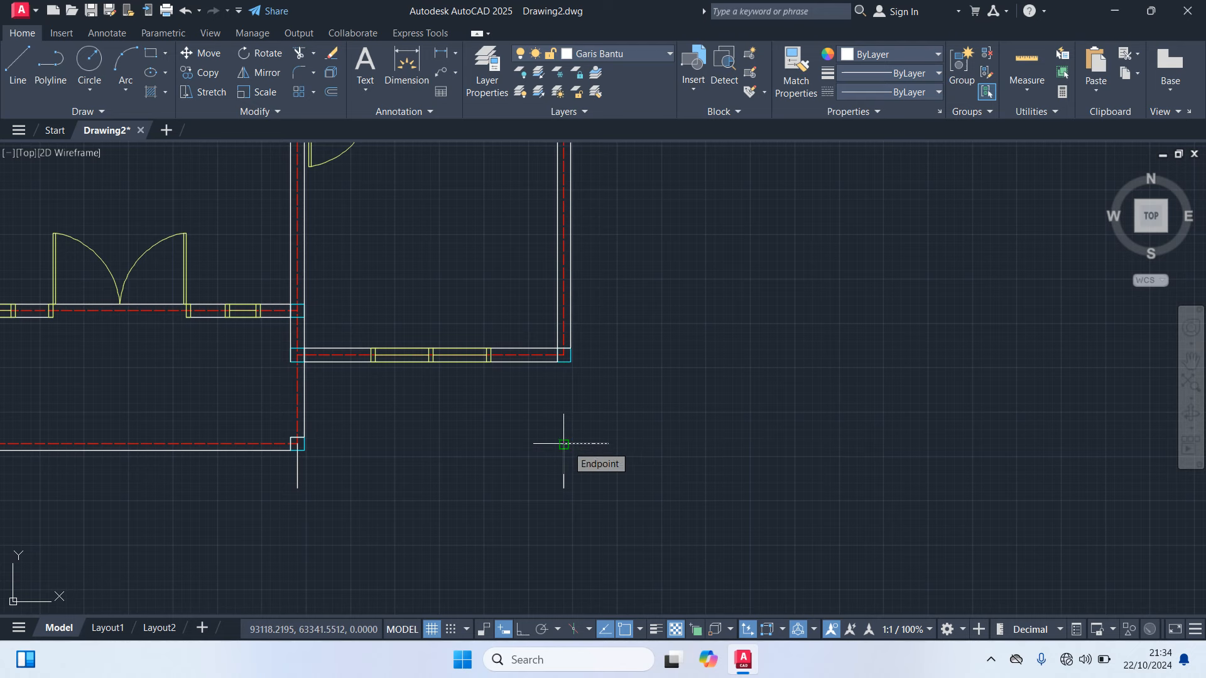
{"action": "left_click", "coordinate": [564, 443]}
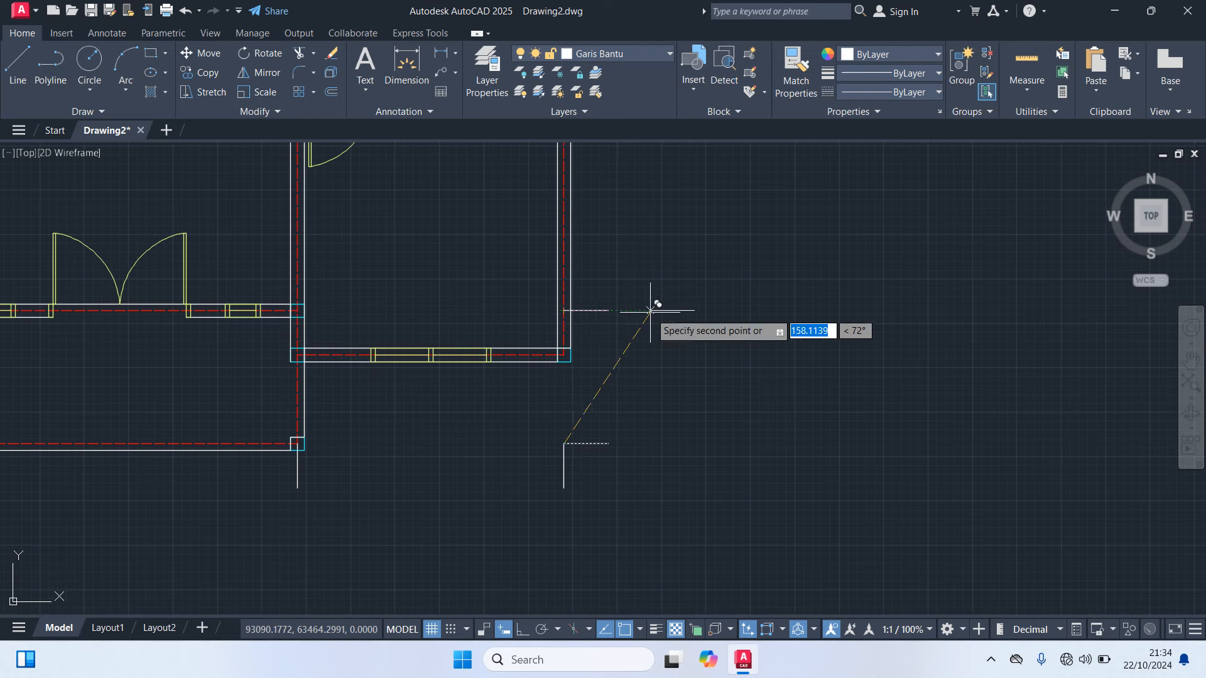
{"action": "middle_click_drag", "start_coordinate": [647, 318], "coordinate": [646, 439]}
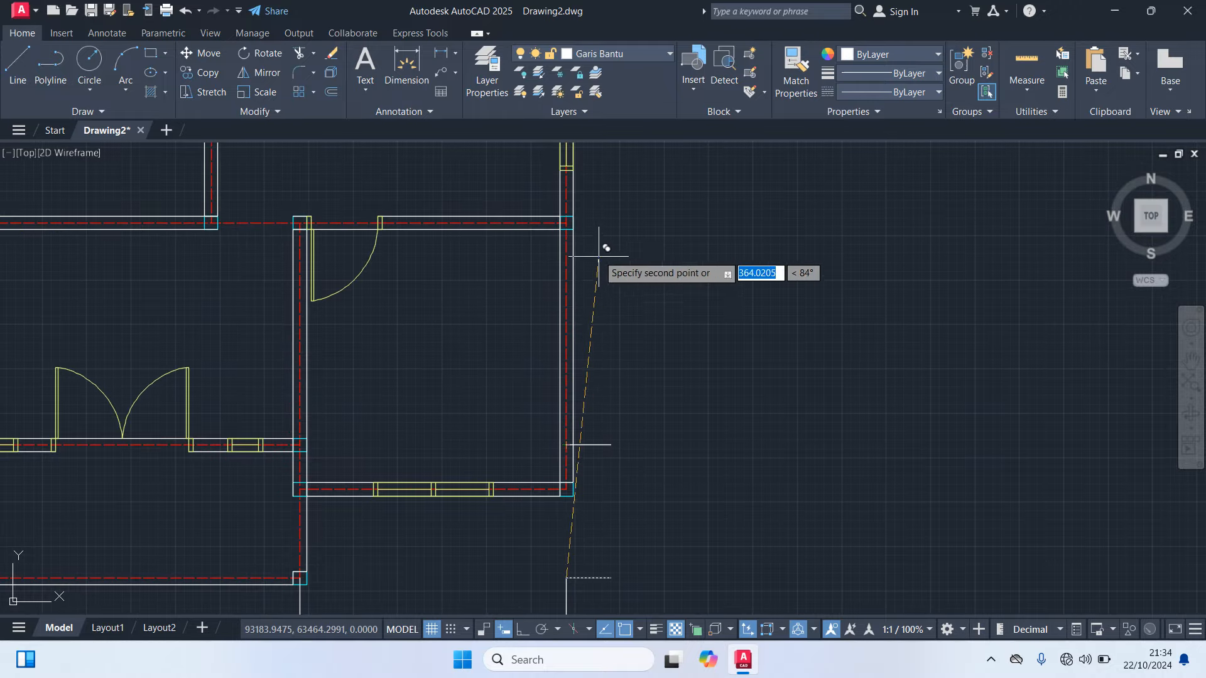
Place two more copies of the horizontal guide line higher up the right exterior wall, at the next two interior wall axes
{"action": "scroll", "coordinate": [568, 220], "scroll_direction": "up", "scroll_amount": 2}
{"action": "scroll", "coordinate": [641, 315], "scroll_direction": "down", "scroll_amount": 3}
{"action": "mouse_move", "coordinate": [641, 314]}
{"action": "middle_mouse_down"}
{"action": "mouse_move", "coordinate": [673, 301]}
{"action": "mouse_move", "coordinate": [680, 356]}
{"action": "mouse_move", "coordinate": [651, 471]}
{"action": "middle_mouse_up"}
{"action": "scroll", "coordinate": [574, 352], "scroll_direction": "up", "scroll_amount": 3}
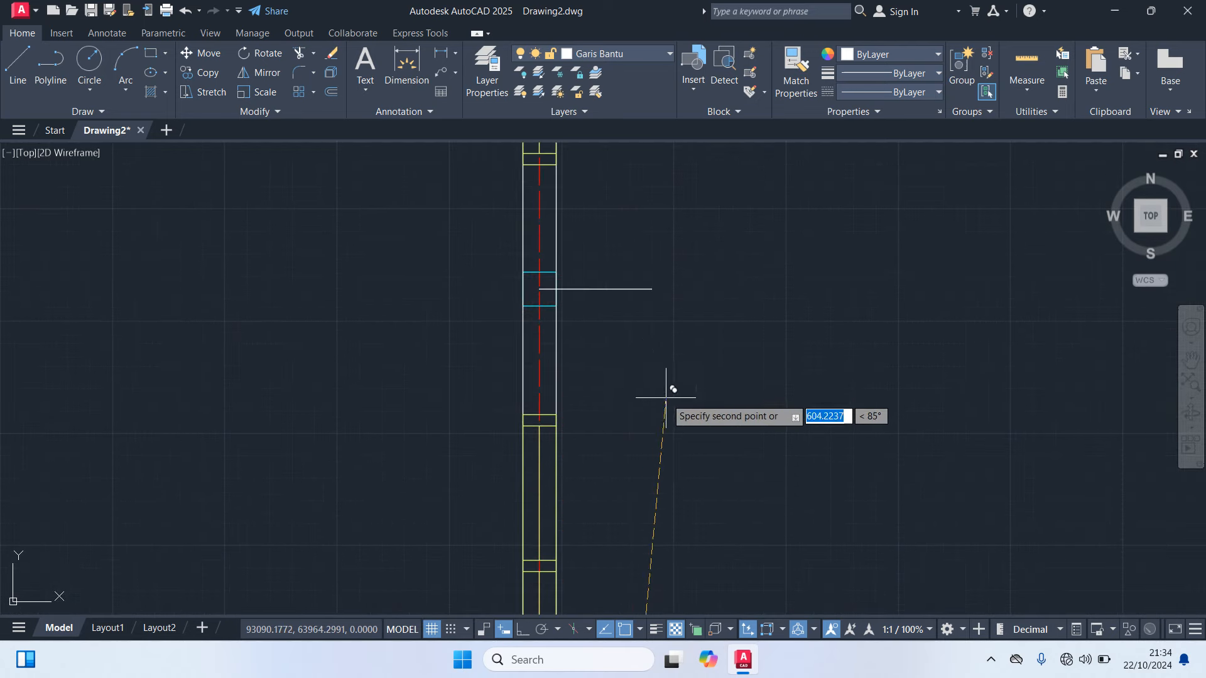
{"action": "scroll", "coordinate": [691, 339], "scroll_direction": "down", "scroll_amount": 3}
{"action": "middle_click_drag", "start_coordinate": [700, 320], "coordinate": [701, 359]}
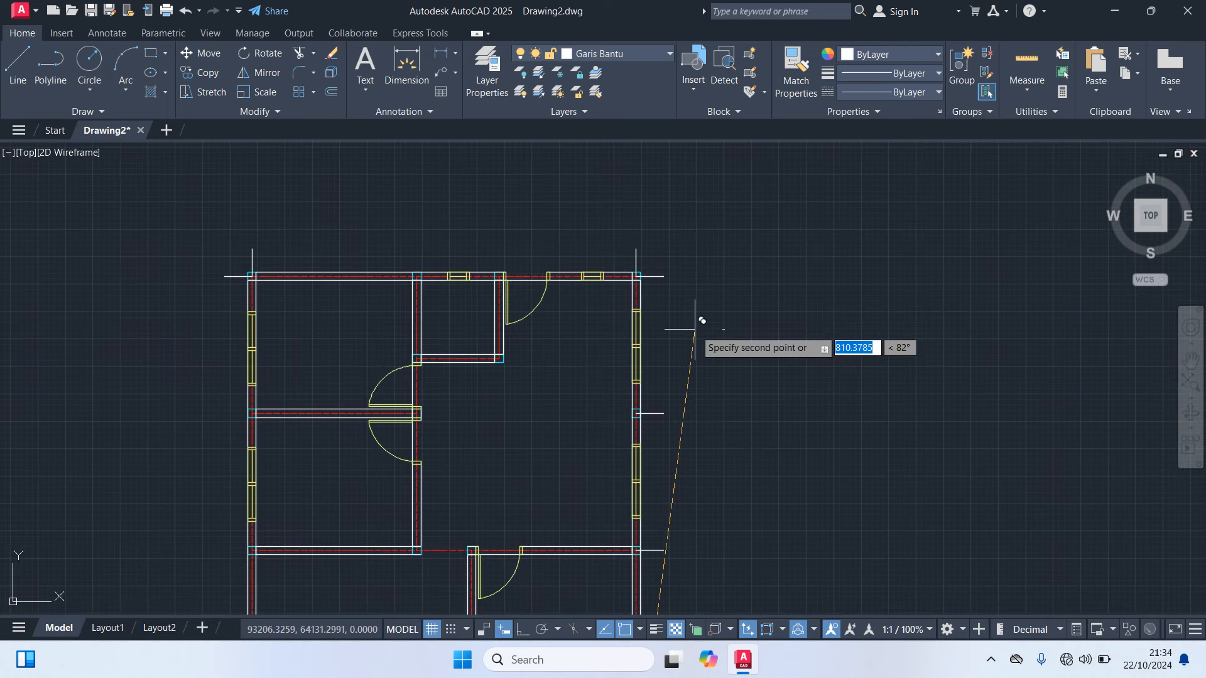
{"action": "key", "text": "Escape"}
Copy the upper-right corner's vertical guide line 250 units to the left, onto the small room's right wall axis
{"action": "scroll", "coordinate": [639, 243], "scroll_direction": "up", "scroll_amount": 5}
{"action": "left_click", "coordinate": [632, 272]}
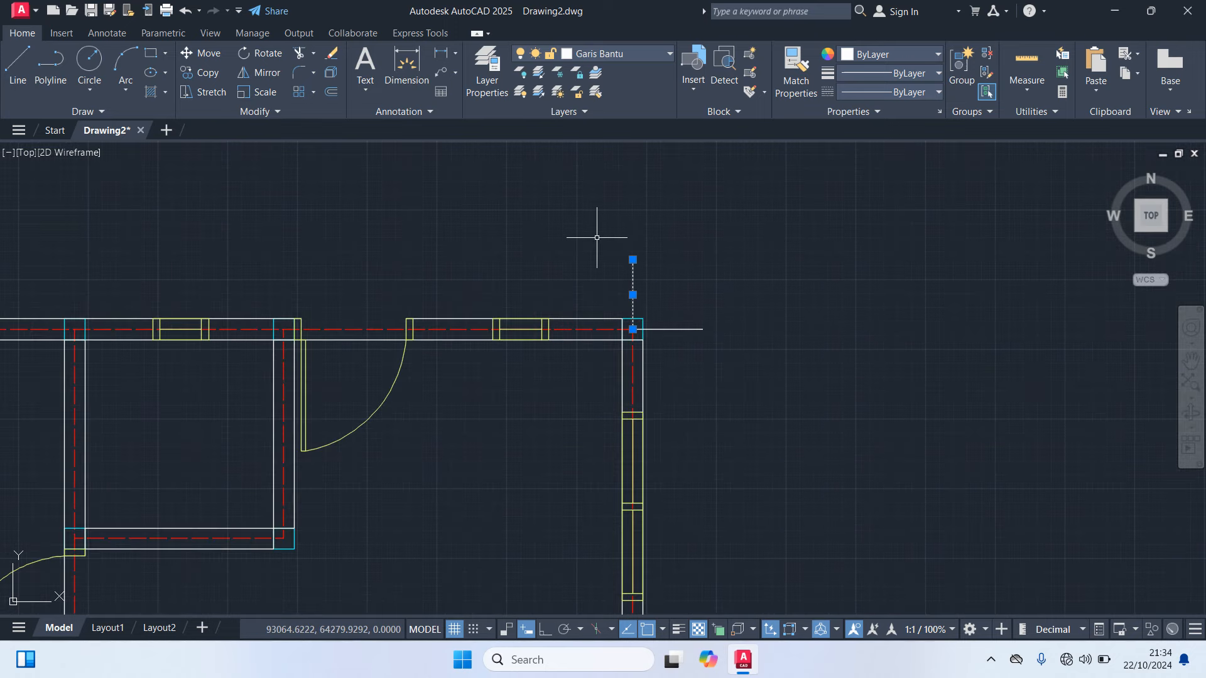
{"action": "type", "text": "c"}
{"action": "key", "text": "Return"}
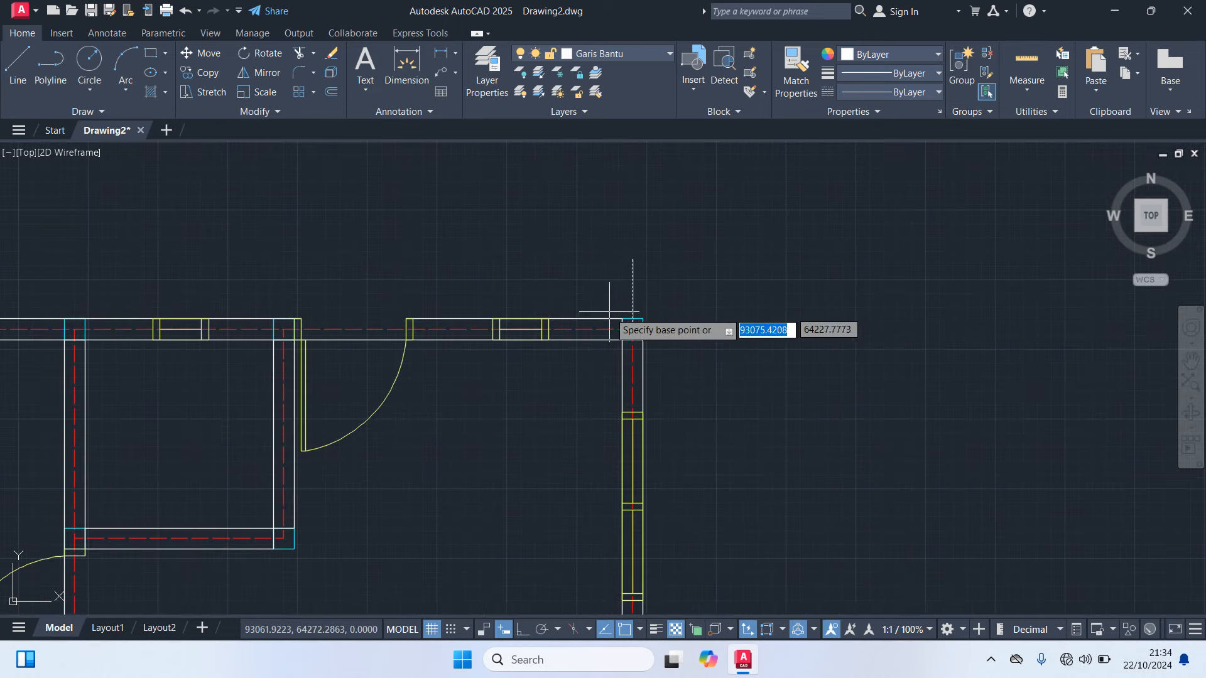
{"action": "scroll", "coordinate": [628, 317], "scroll_direction": "up", "scroll_amount": 4}
{"action": "left_click", "coordinate": [669, 355]}
{"action": "scroll", "coordinate": [589, 433], "scroll_direction": "down", "scroll_amount": 2}
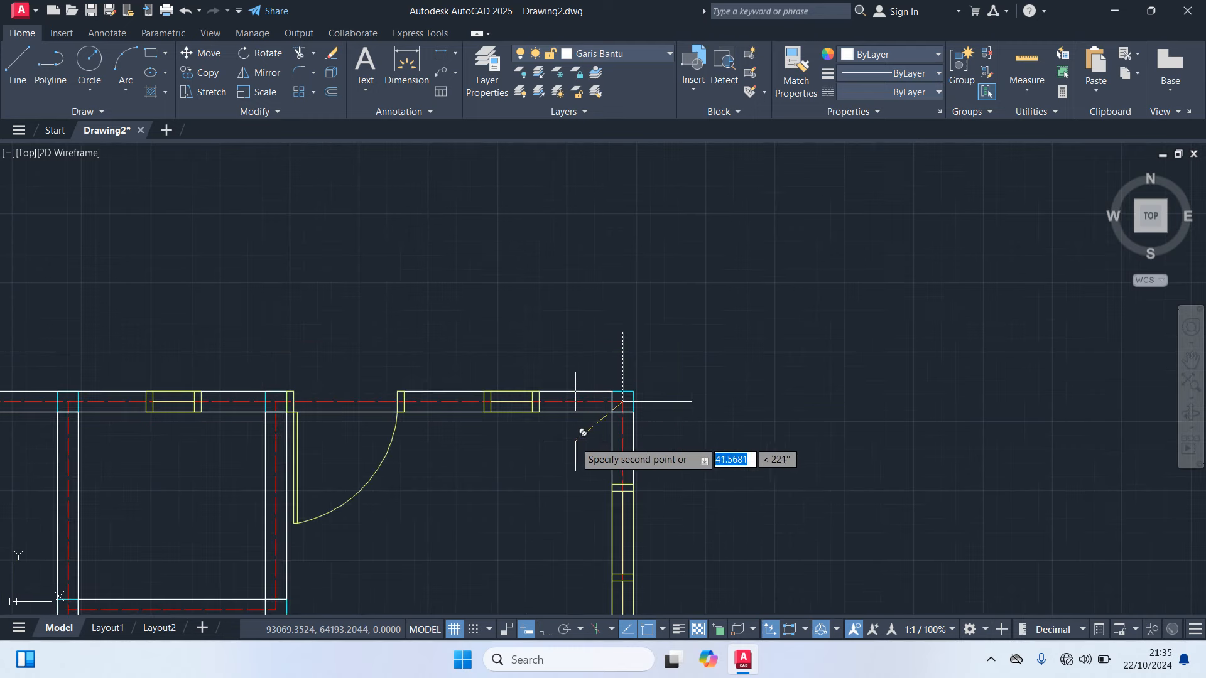
{"action": "middle_click_drag", "start_coordinate": [513, 452], "coordinate": [723, 415]}
{"action": "scroll", "coordinate": [503, 364], "scroll_direction": "up", "scroll_amount": 1}
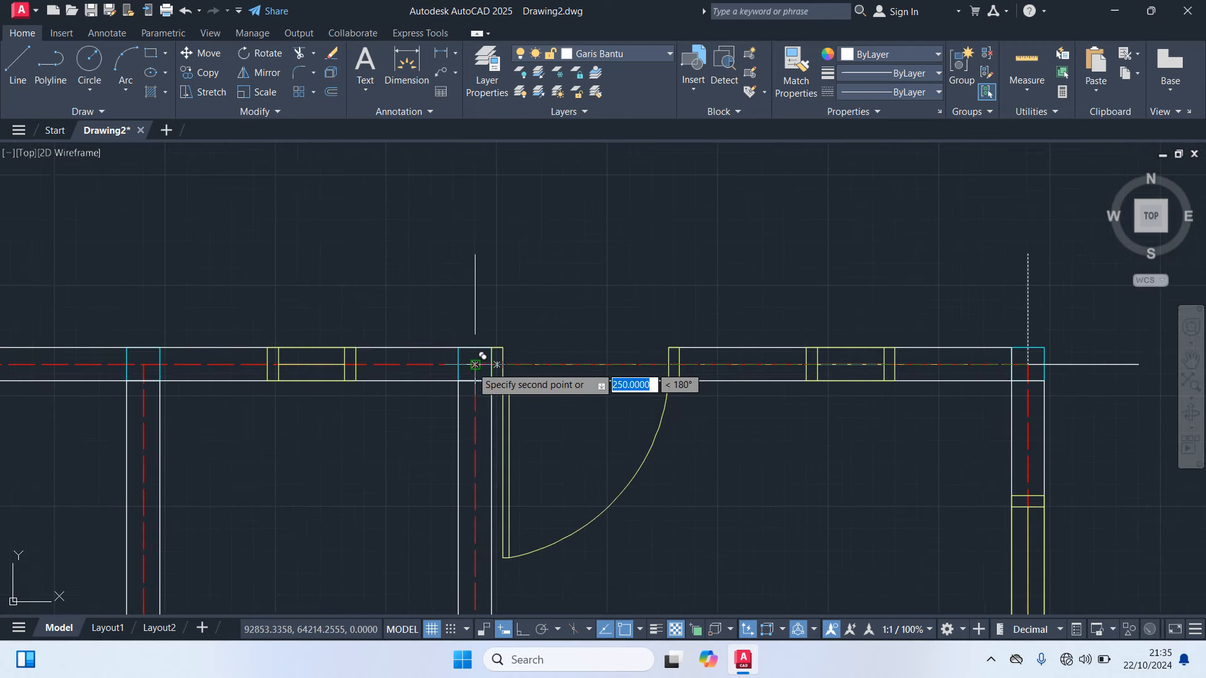
{"action": "left_click", "coordinate": [475, 365]}
Place another copy of the vertical guide line 400 units left of the upper-right corner, on the small room's left wall axis
{"action": "scroll", "coordinate": [447, 452], "scroll_direction": "down", "scroll_amount": 1}
{"action": "scroll", "coordinate": [304, 424], "scroll_direction": "up", "scroll_amount": 1}
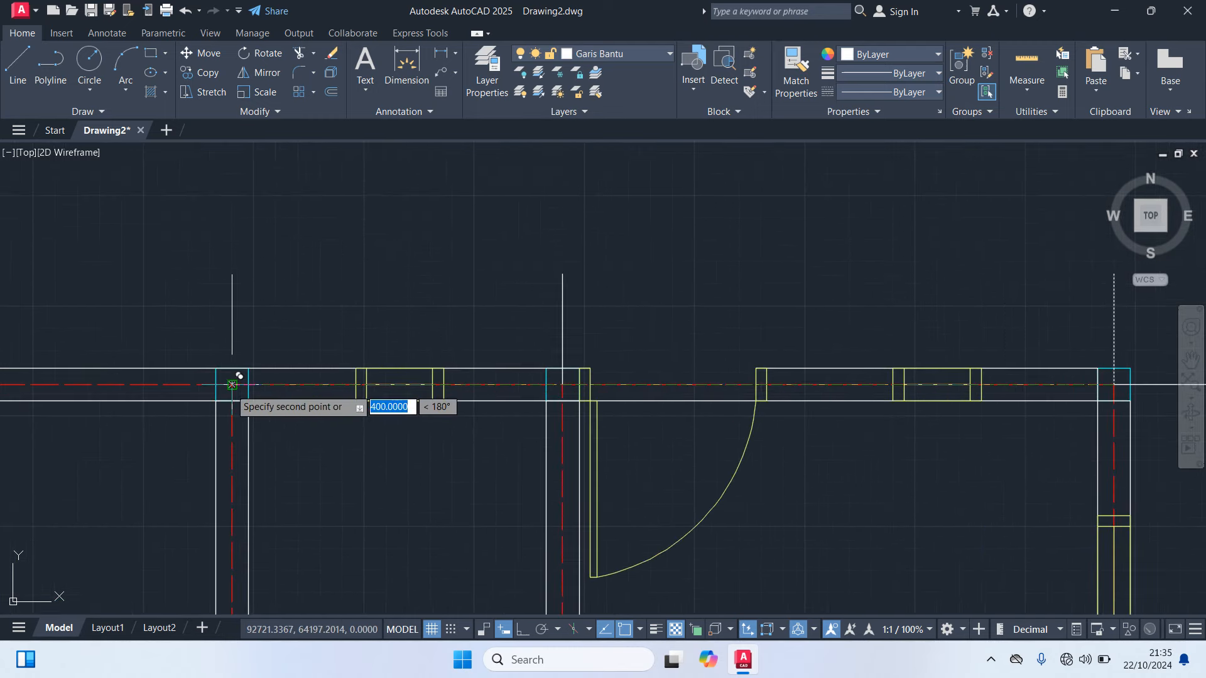
{"action": "left_click", "coordinate": [232, 382]}
{"action": "scroll", "coordinate": [269, 323], "scroll_direction": "down", "scroll_amount": 2}
{"action": "middle_click_drag", "start_coordinate": [254, 323], "coordinate": [657, 301]}
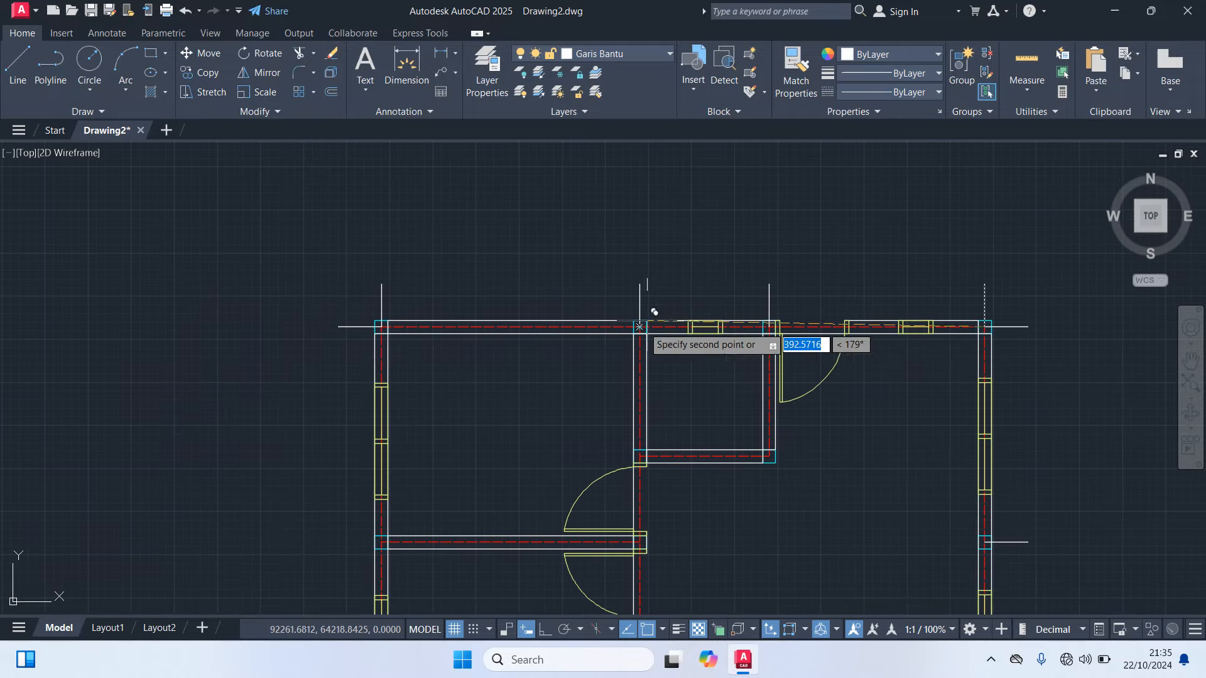
{"action": "middle_click_drag", "start_coordinate": [535, 322], "coordinate": [548, 283]}
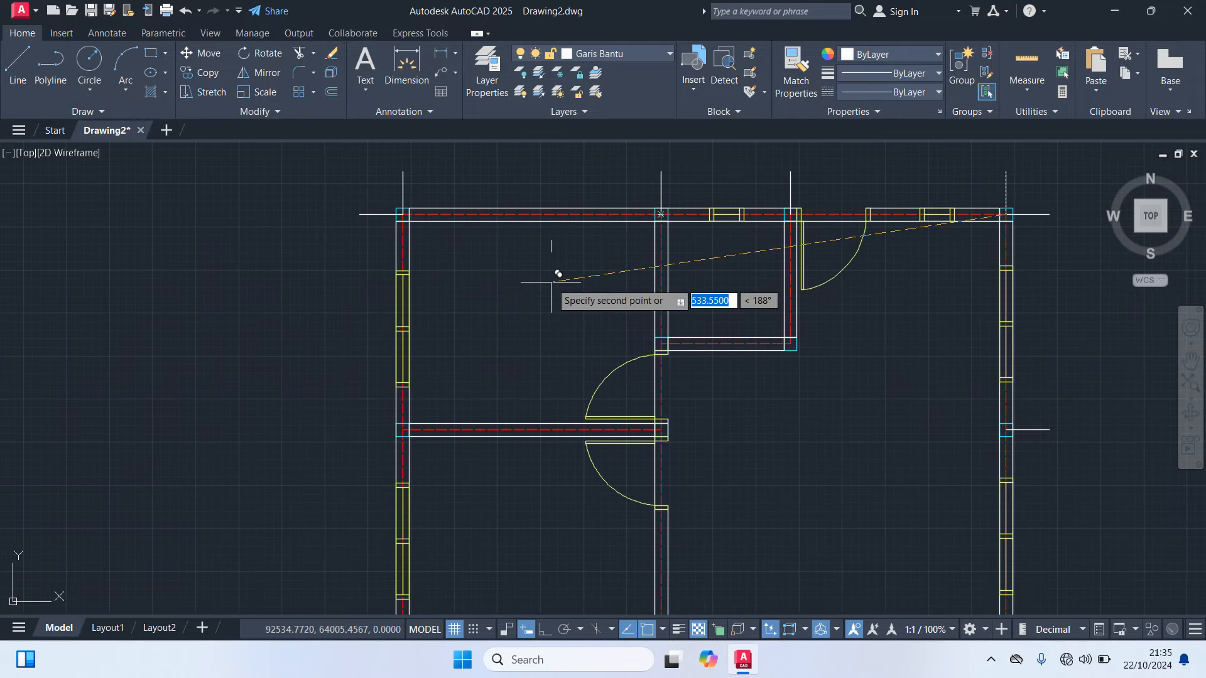
{"action": "key", "text": "Escape"}
Copy the upper-left corner's horizontal guide line 250 units down, onto the axis of the wall between the two left bedrooms
{"action": "left_click", "coordinate": [373, 214]}
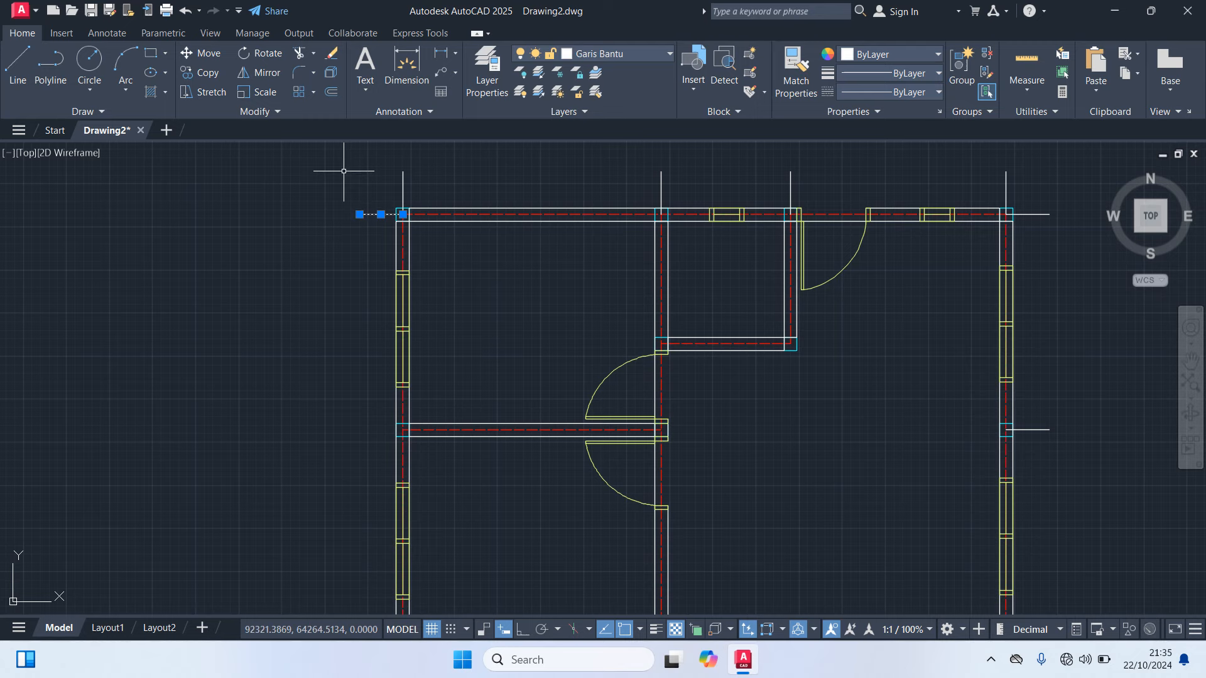
{"action": "type", "text": "o"}
{"action": "key", "text": "Return"}
{"action": "scroll", "coordinate": [347, 201], "scroll_direction": "up", "scroll_amount": 5}
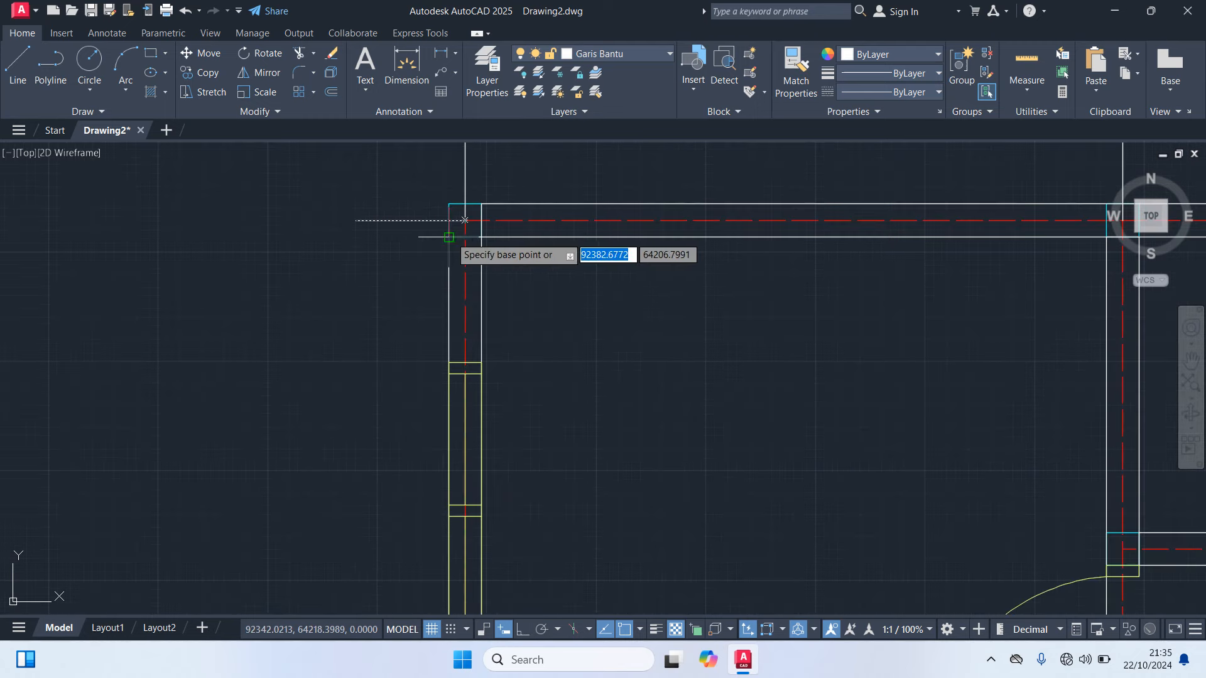
{"action": "scroll", "coordinate": [403, 269], "scroll_direction": "down", "scroll_amount": 5}
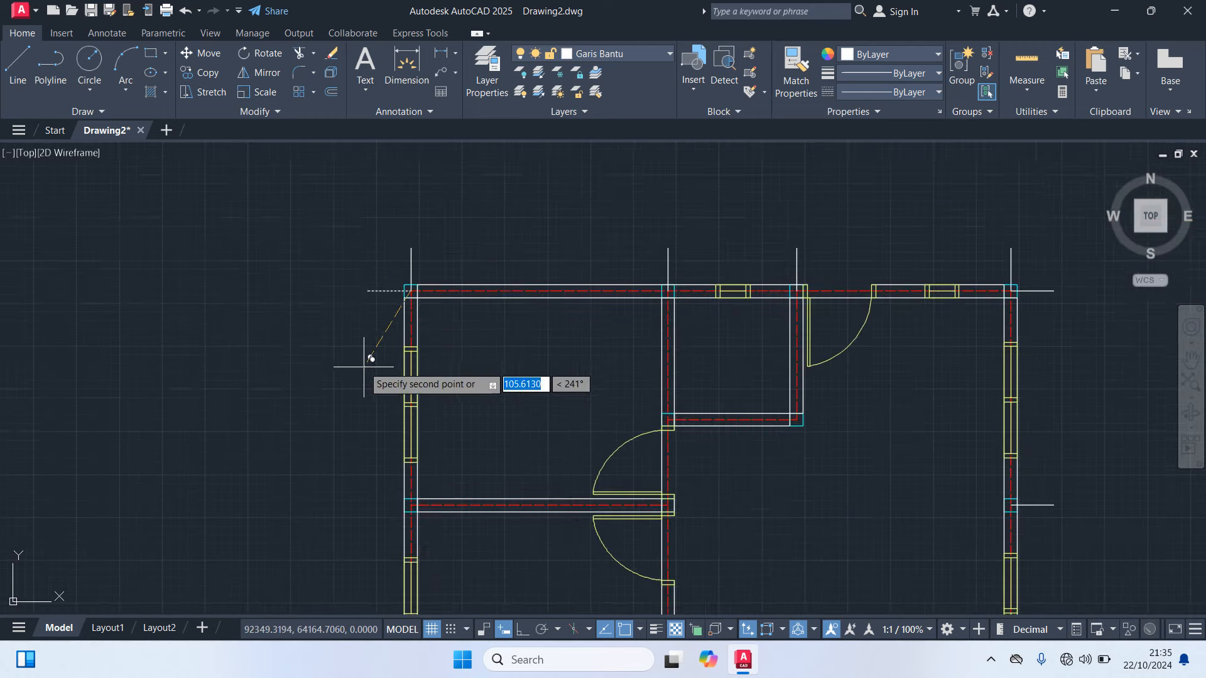
{"action": "middle_click_drag", "start_coordinate": [369, 350], "coordinate": [419, 181]}
{"action": "scroll", "coordinate": [437, 319], "scroll_direction": "up", "scroll_amount": 6}
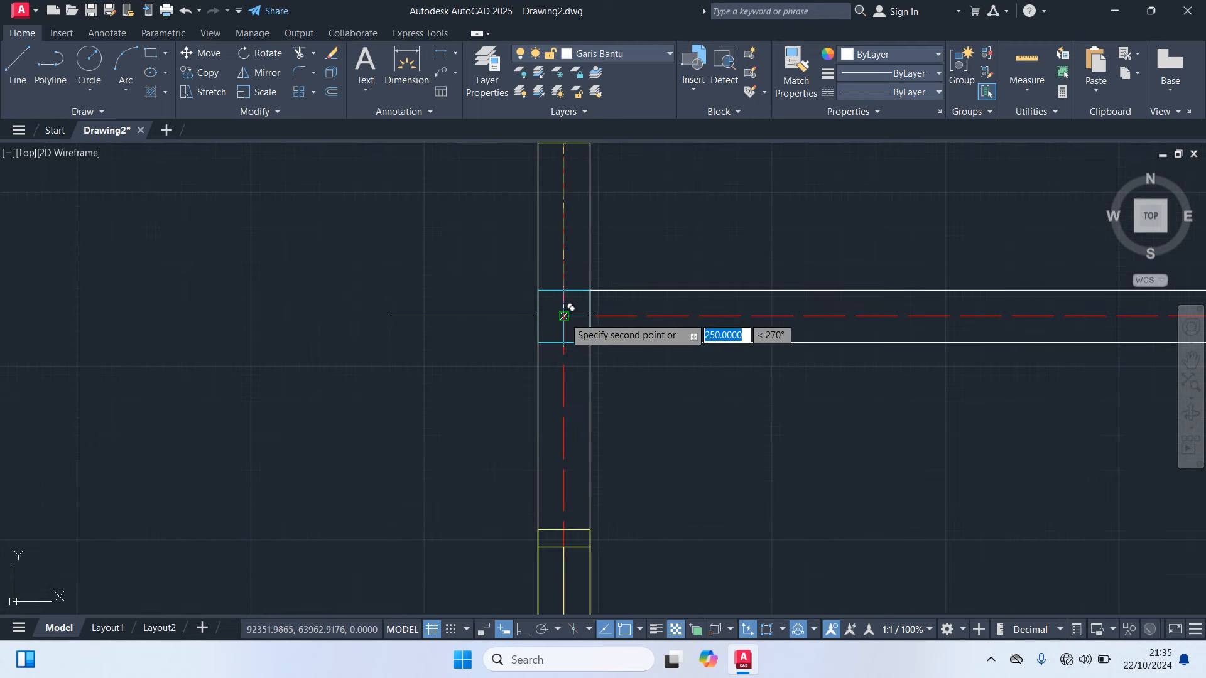
Place two more copies of the left horizontal guide line, at the lower bedroom's bottom wall axis and 750 units down at the double-door wall axis
{"action": "scroll", "coordinate": [431, 397], "scroll_direction": "down", "scroll_amount": 4}
{"action": "middle_click_drag", "start_coordinate": [426, 413], "coordinate": [429, 252]}
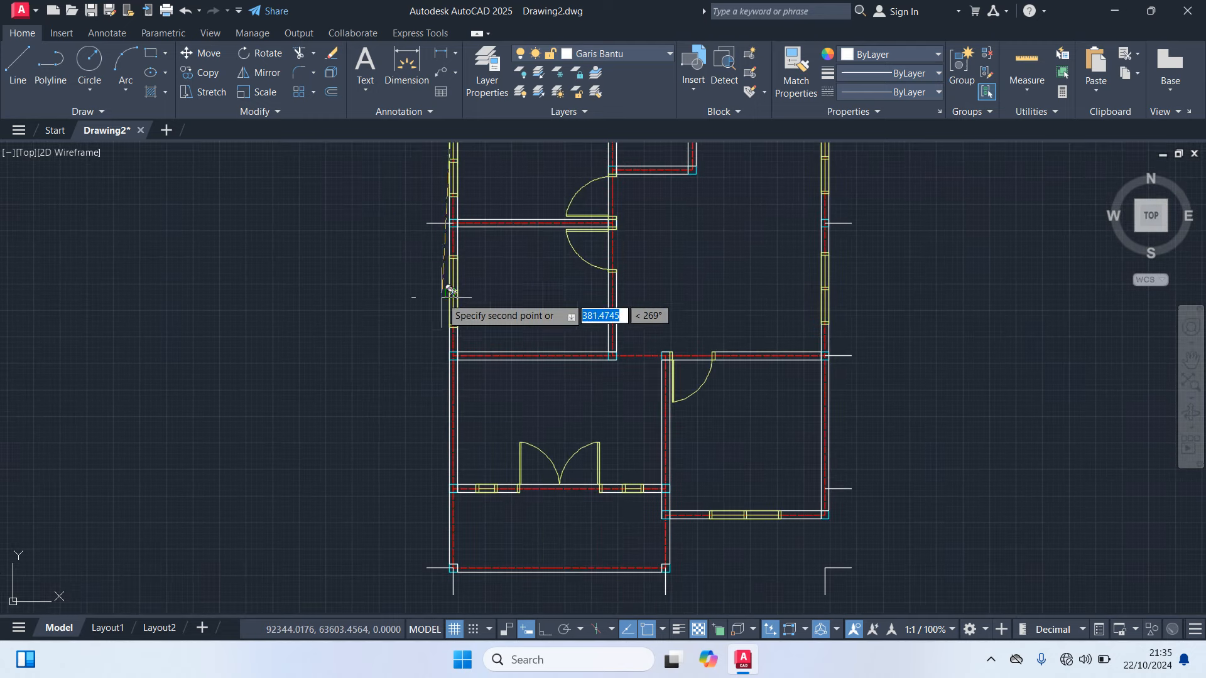
{"action": "scroll", "coordinate": [453, 351], "scroll_direction": "up", "scroll_amount": 3}
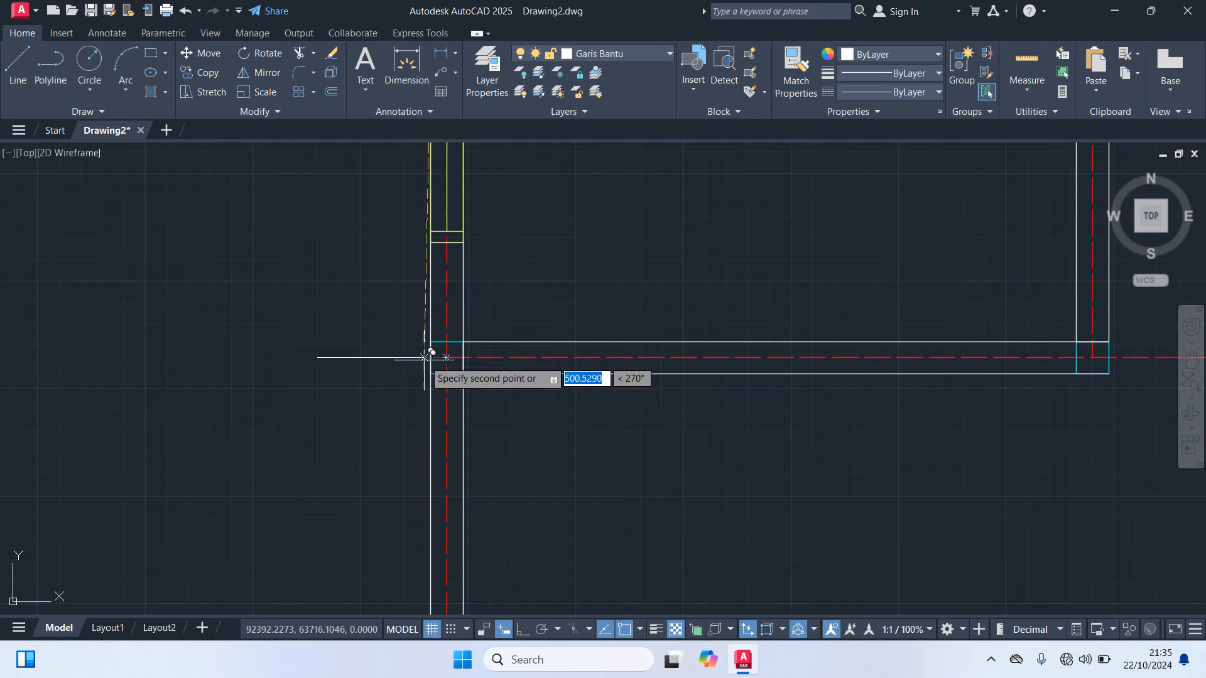
{"action": "scroll", "coordinate": [447, 357], "scroll_direction": "down", "scroll_amount": 4}
{"action": "scroll", "coordinate": [409, 264], "scroll_direction": "up", "scroll_amount": 2}
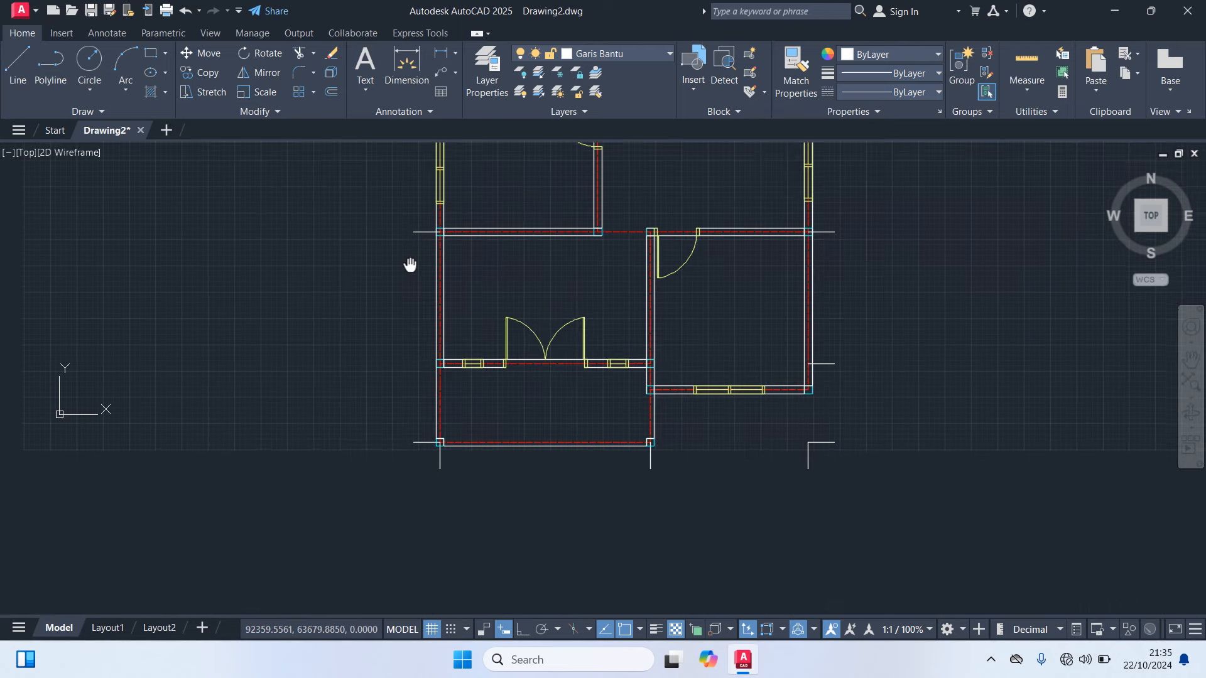
{"action": "scroll", "coordinate": [394, 372], "scroll_direction": "up", "scroll_amount": 4}
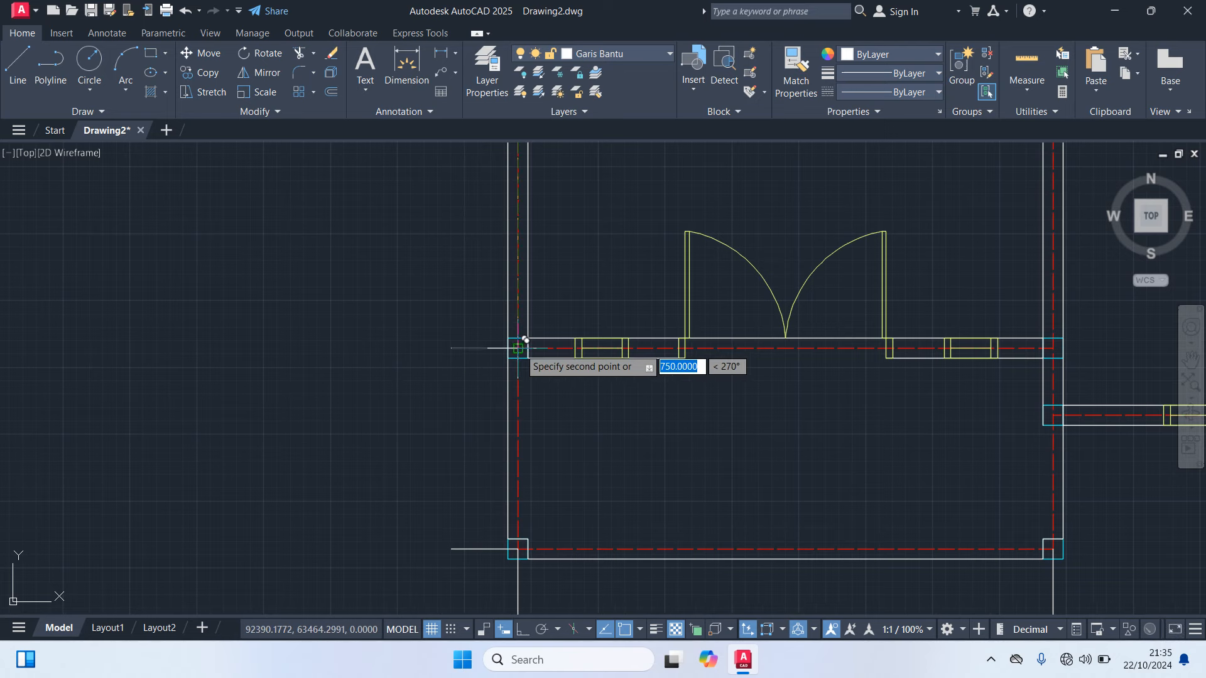
{"action": "scroll", "coordinate": [385, 377], "scroll_direction": "down", "scroll_amount": 3}
{"action": "scroll", "coordinate": [364, 386], "scroll_direction": "down", "scroll_amount": 2}
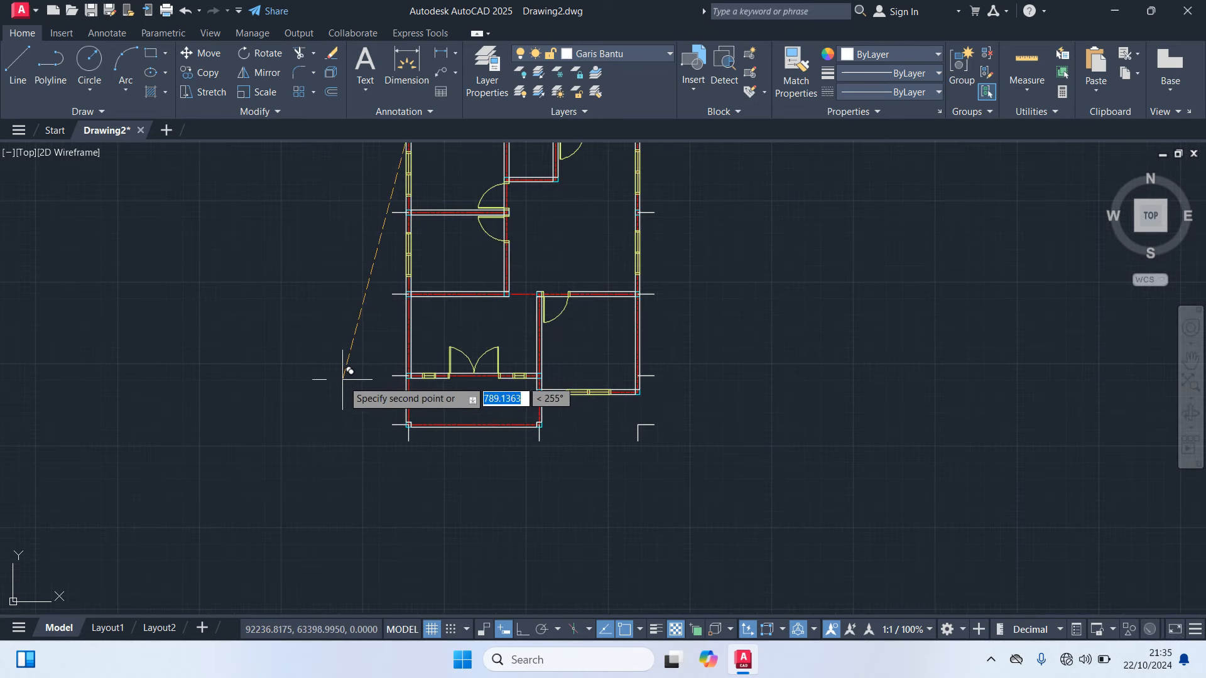
{"action": "key", "text": "Escape"}
Make Dimensi the current layer
{"action": "scroll", "coordinate": [342, 376], "scroll_direction": "down", "scroll_amount": 3}
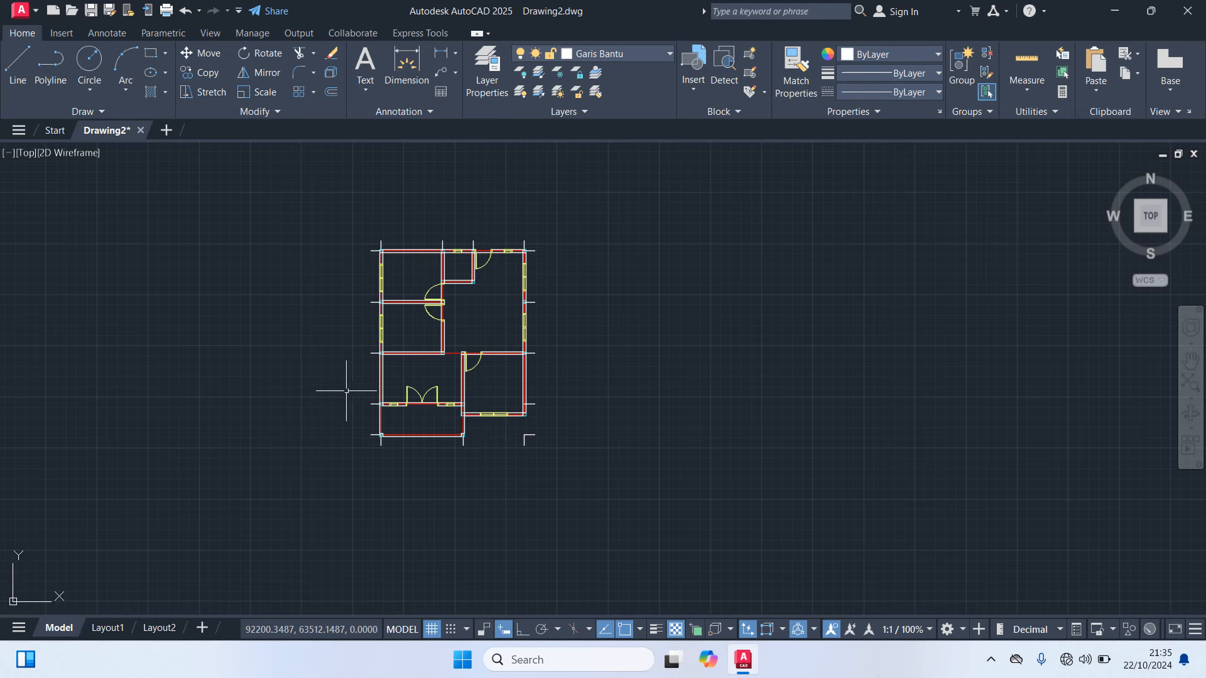
{"action": "scroll", "coordinate": [359, 373], "scroll_direction": "up", "scroll_amount": 2}
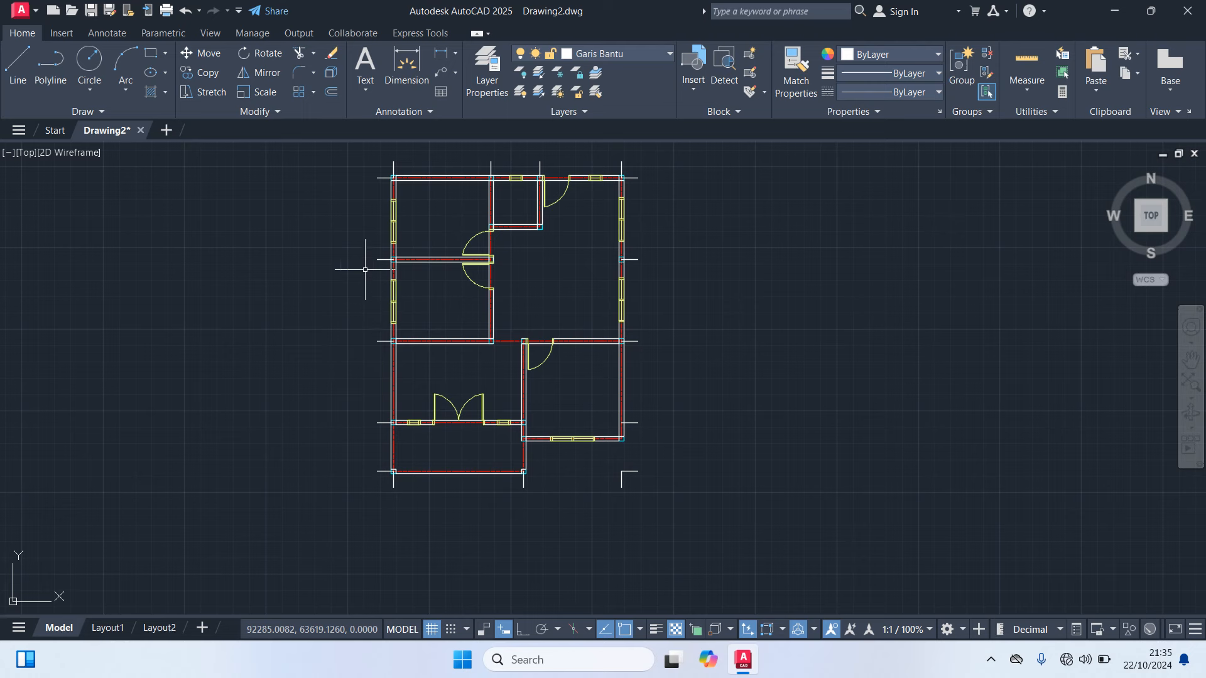
{"action": "left_click", "coordinate": [639, 54]}
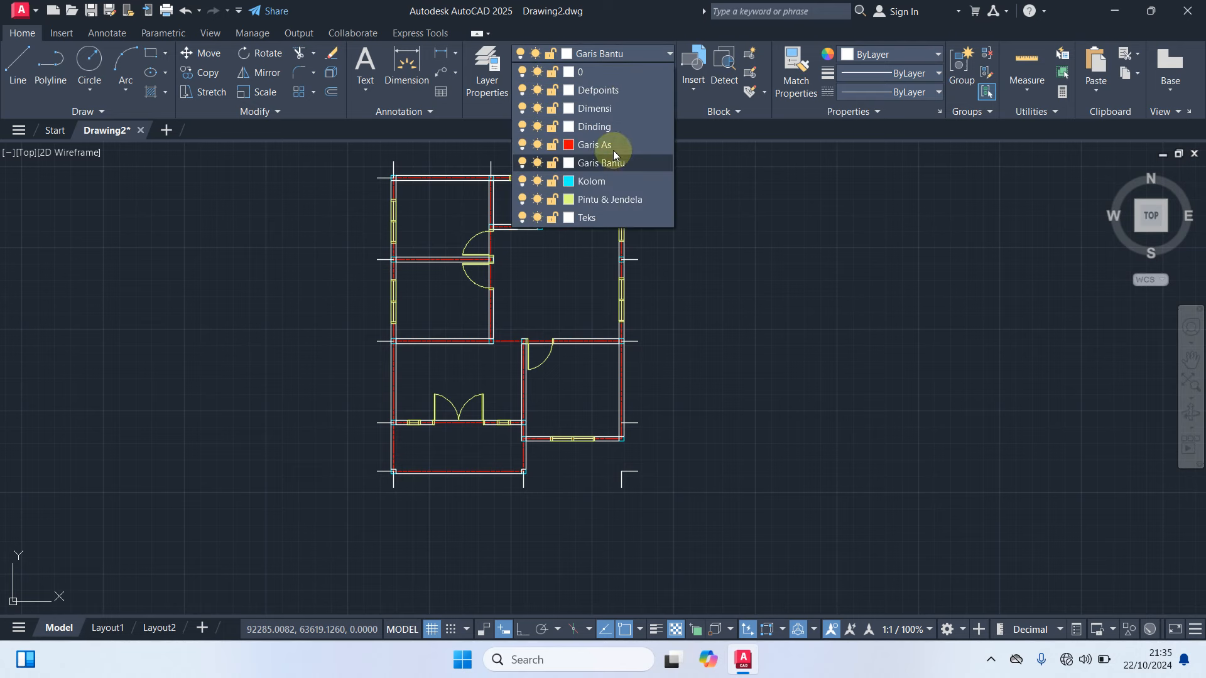
{"action": "left_click", "coordinate": [603, 116]}
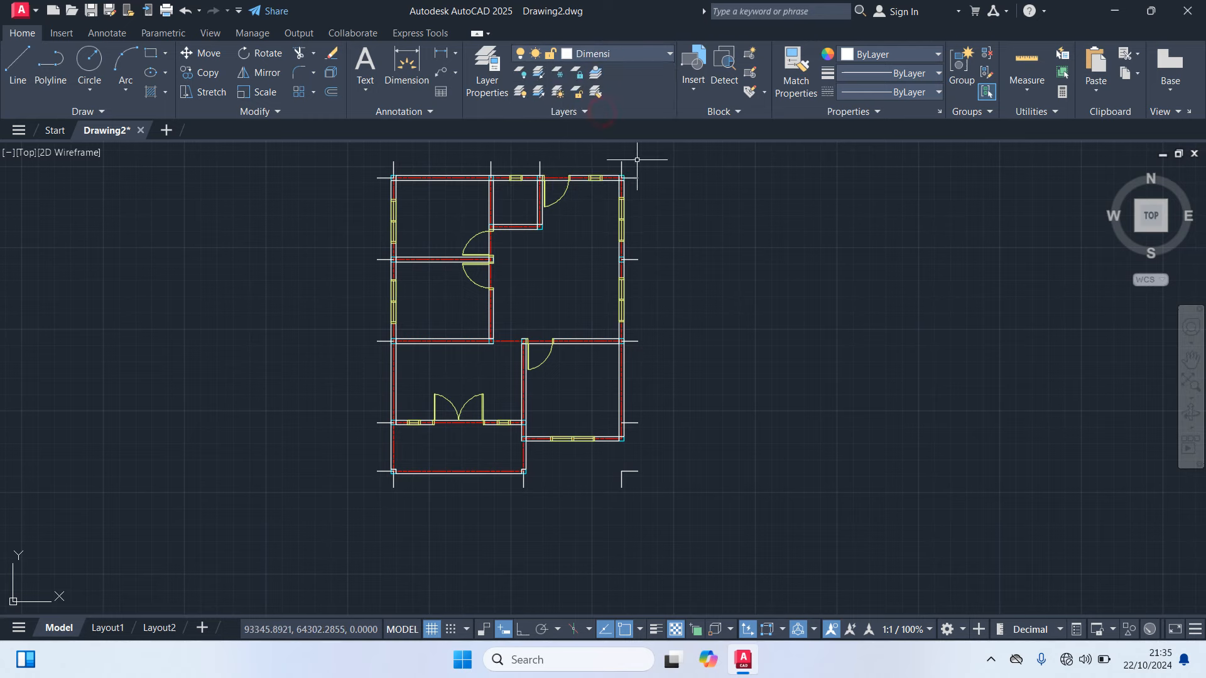
{"action": "scroll", "coordinate": [722, 281], "scroll_direction": "up", "scroll_amount": 3}
{"action": "scroll", "coordinate": [724, 257], "scroll_direction": "down", "scroll_amount": 2}
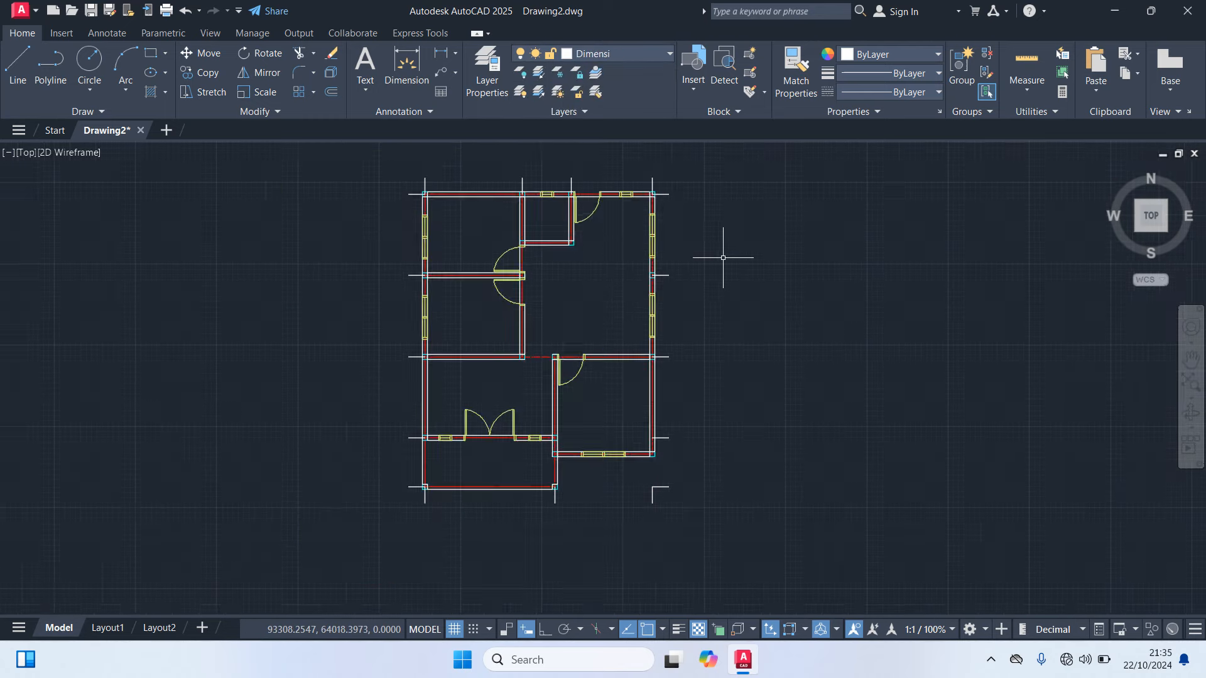
{"action": "scroll", "coordinate": [723, 257], "scroll_direction": "up", "scroll_amount": 2}
{"action": "scroll", "coordinate": [723, 257], "scroll_direction": "down", "scroll_amount": 2}
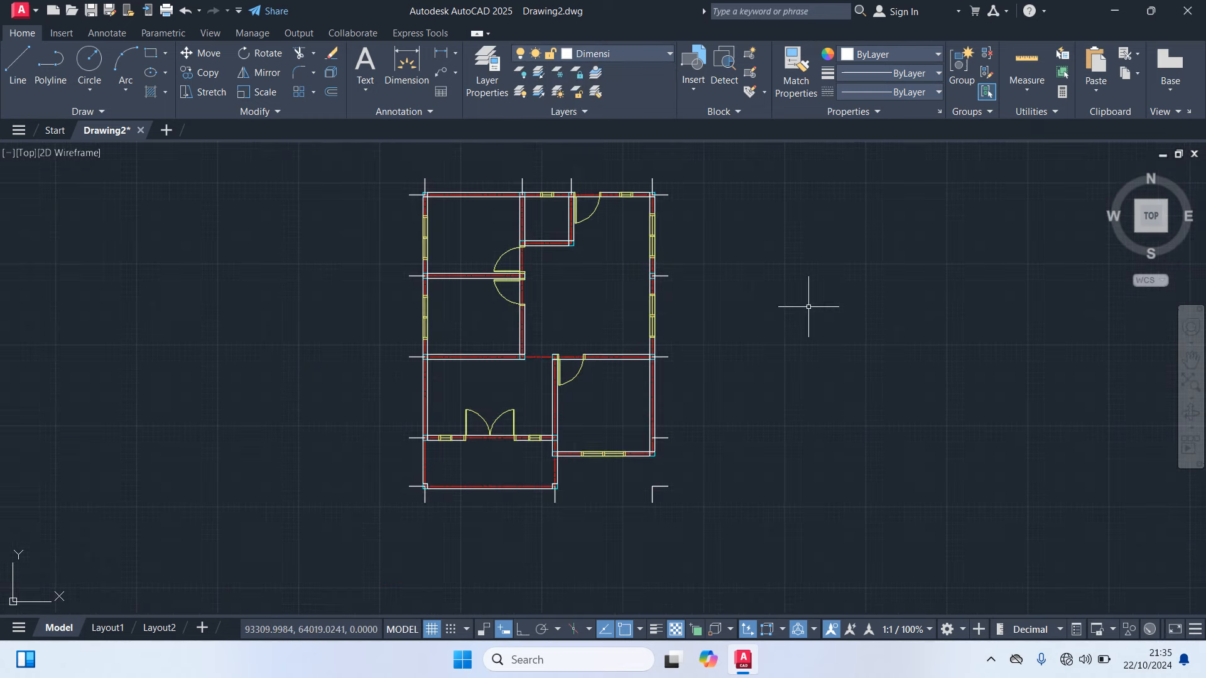
Create a new dimension style named Skala 100, based on ISO-25 and used for all dimensions
{"action": "type", "text": "d"}
{"action": "key", "text": "Return"}
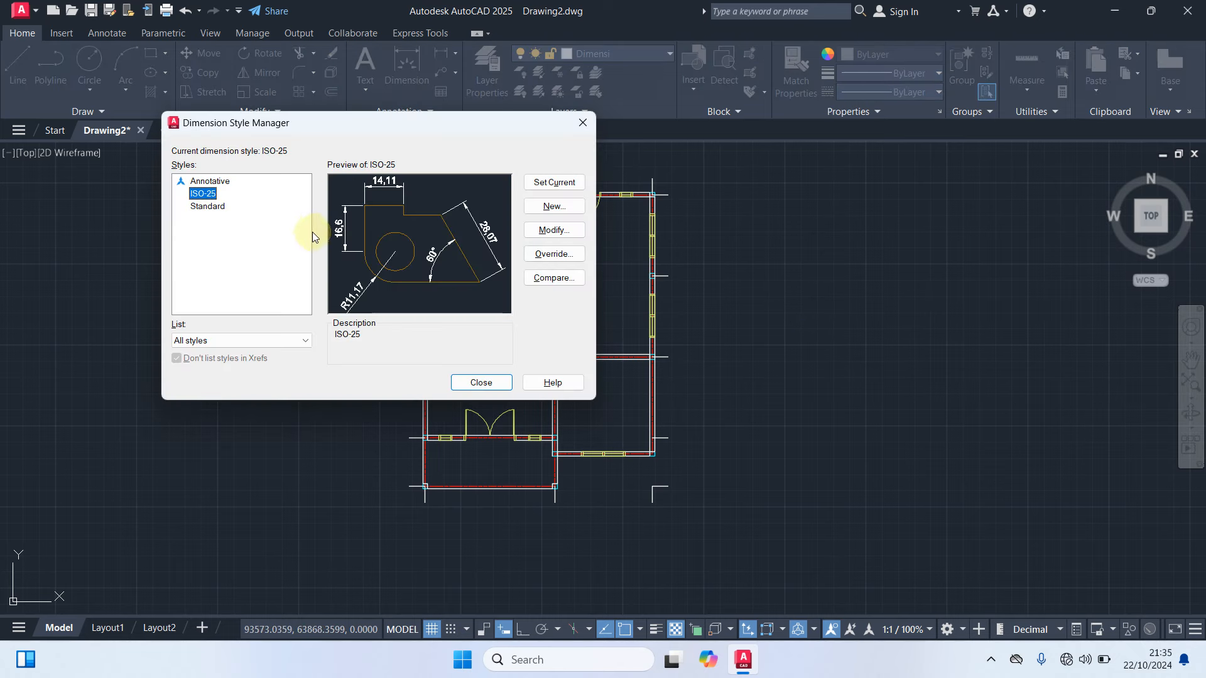
{"action": "left_click", "coordinate": [552, 208]}
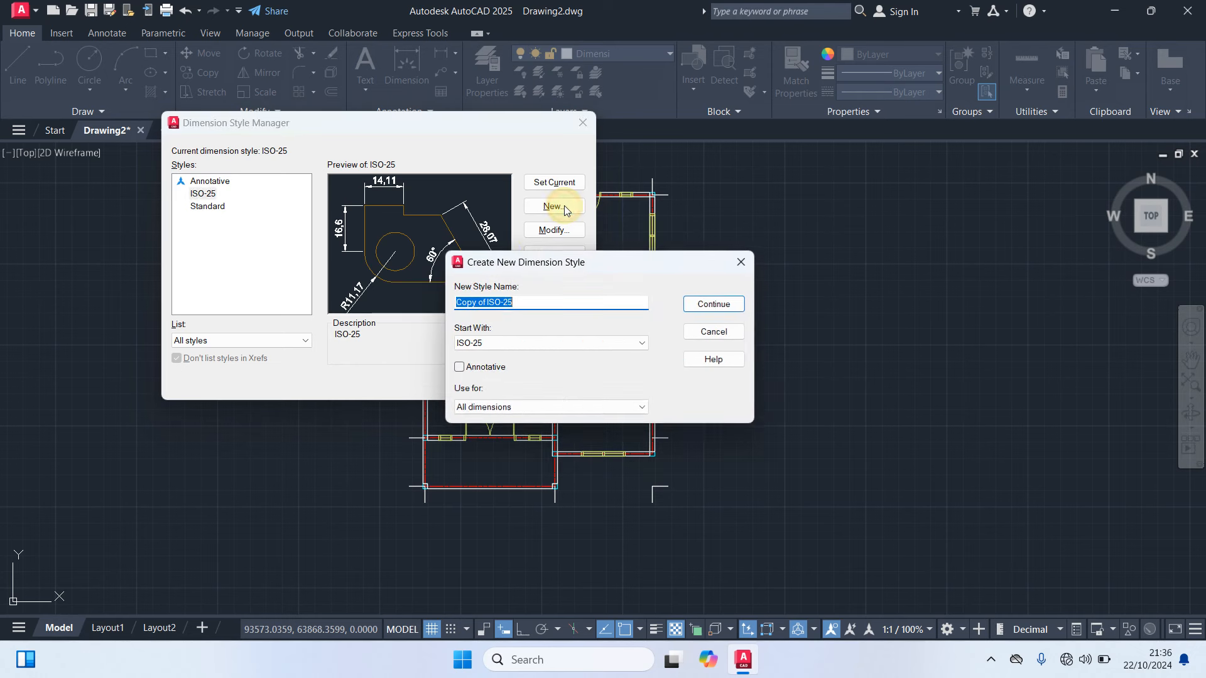
{"action": "type", "text": "Skala 100"}
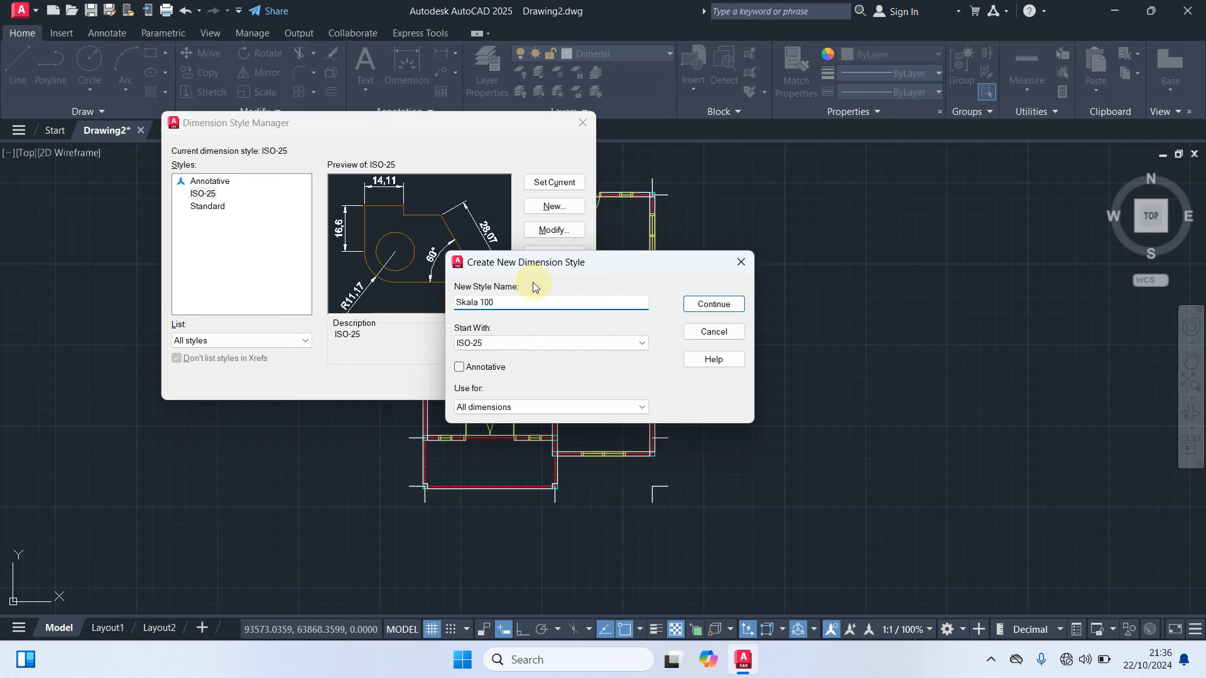
{"action": "left_click", "coordinate": [737, 305]}
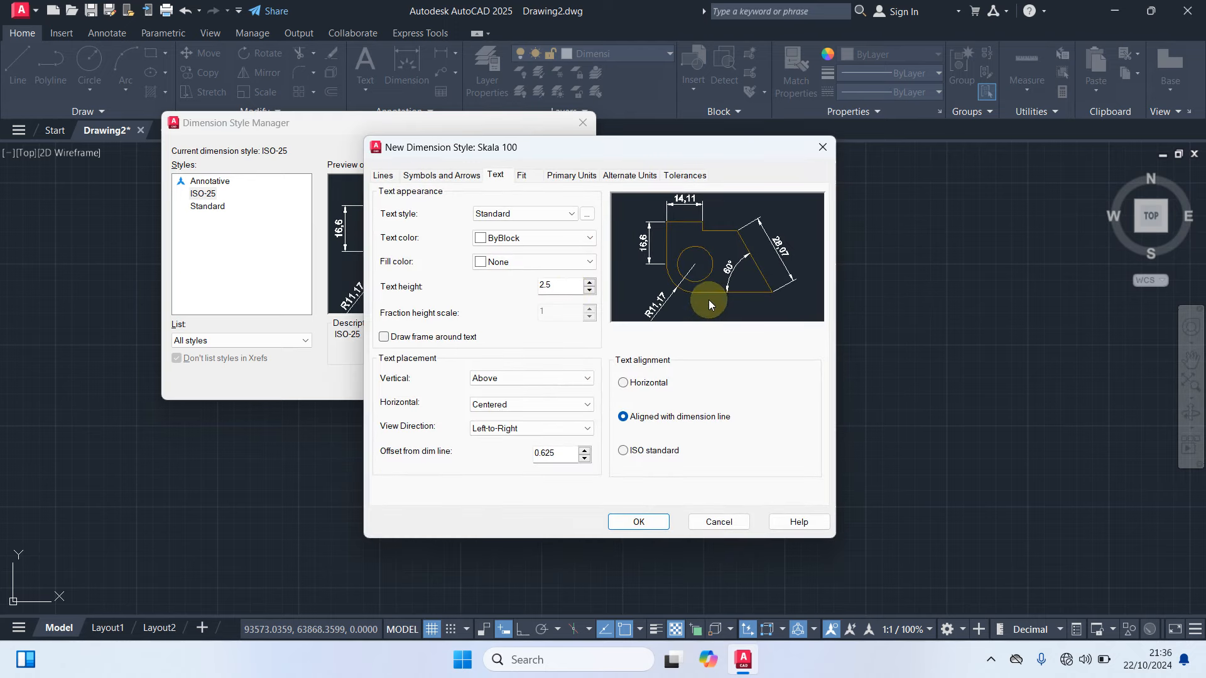
Set the style's dimension lines to cyan with a 0.05 mm lineweight and a baseline spacing of 10
{"action": "left_click", "coordinate": [383, 176]}
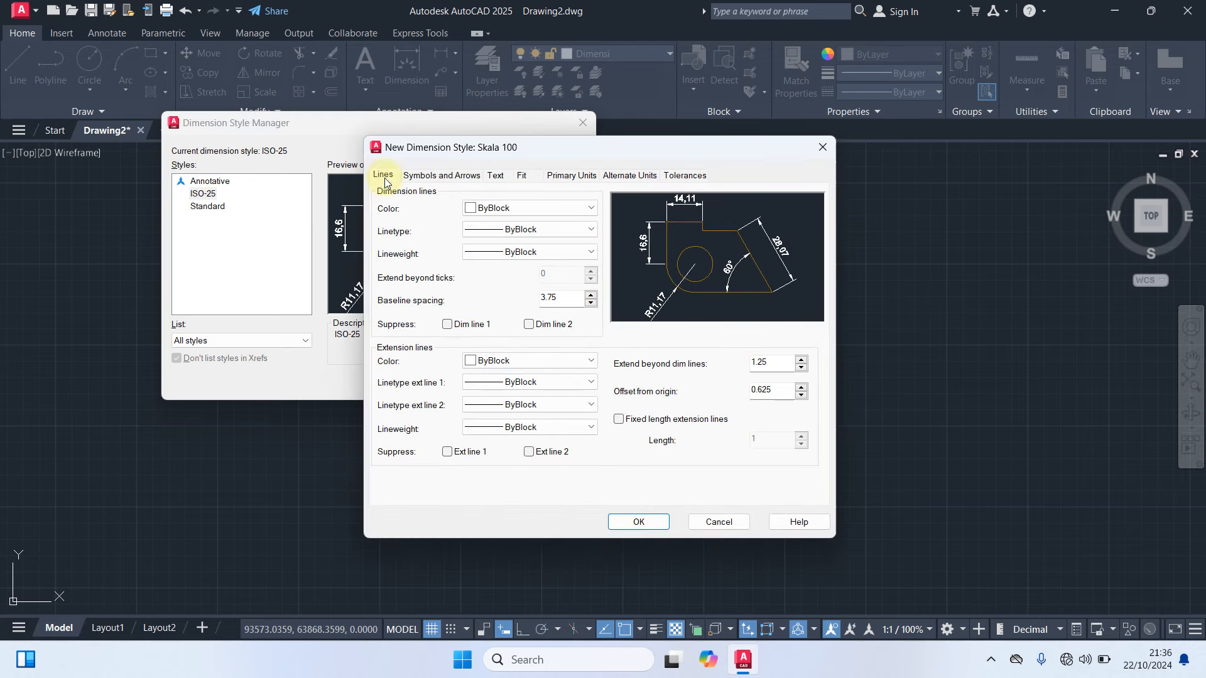
{"action": "left_click", "coordinate": [515, 209]}
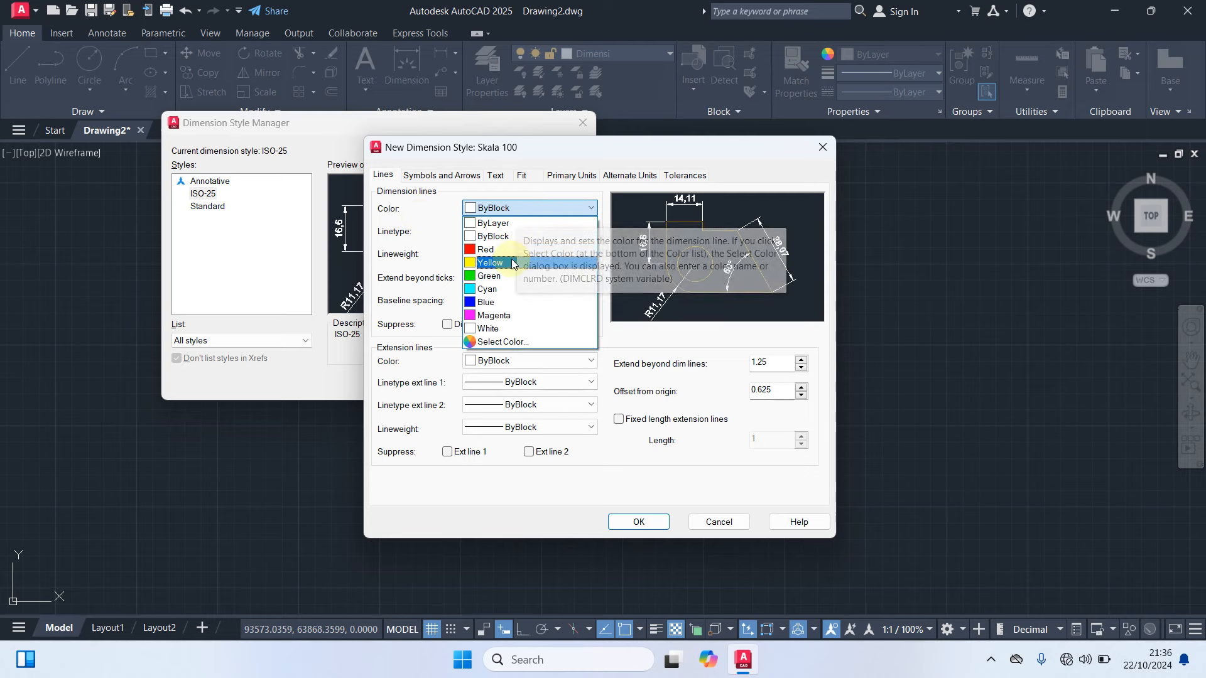
{"action": "left_click", "coordinate": [500, 291]}
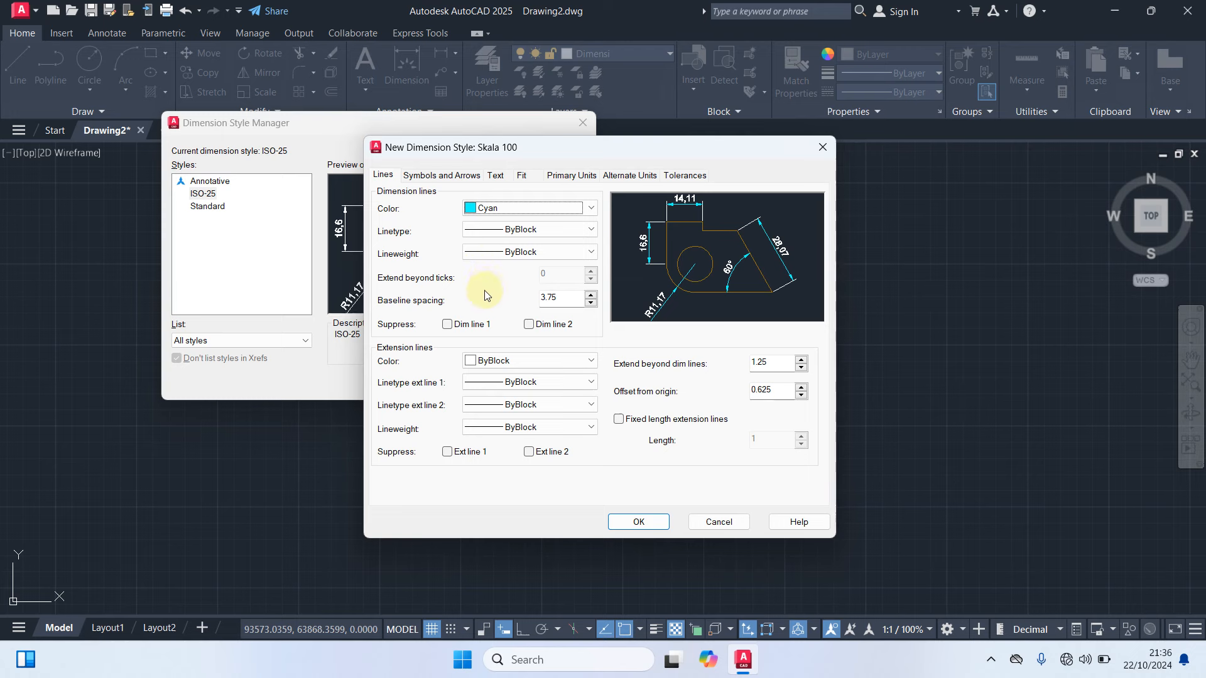
{"action": "left_click", "coordinate": [489, 252]}
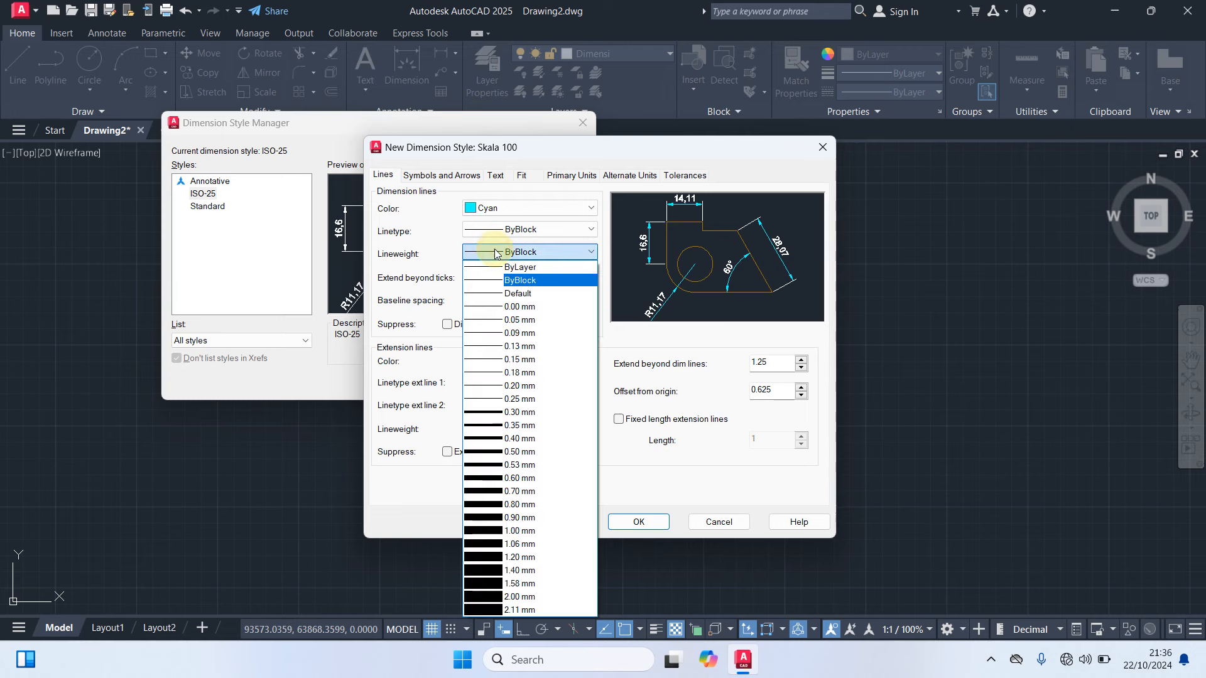
{"action": "left_click", "coordinate": [528, 322]}
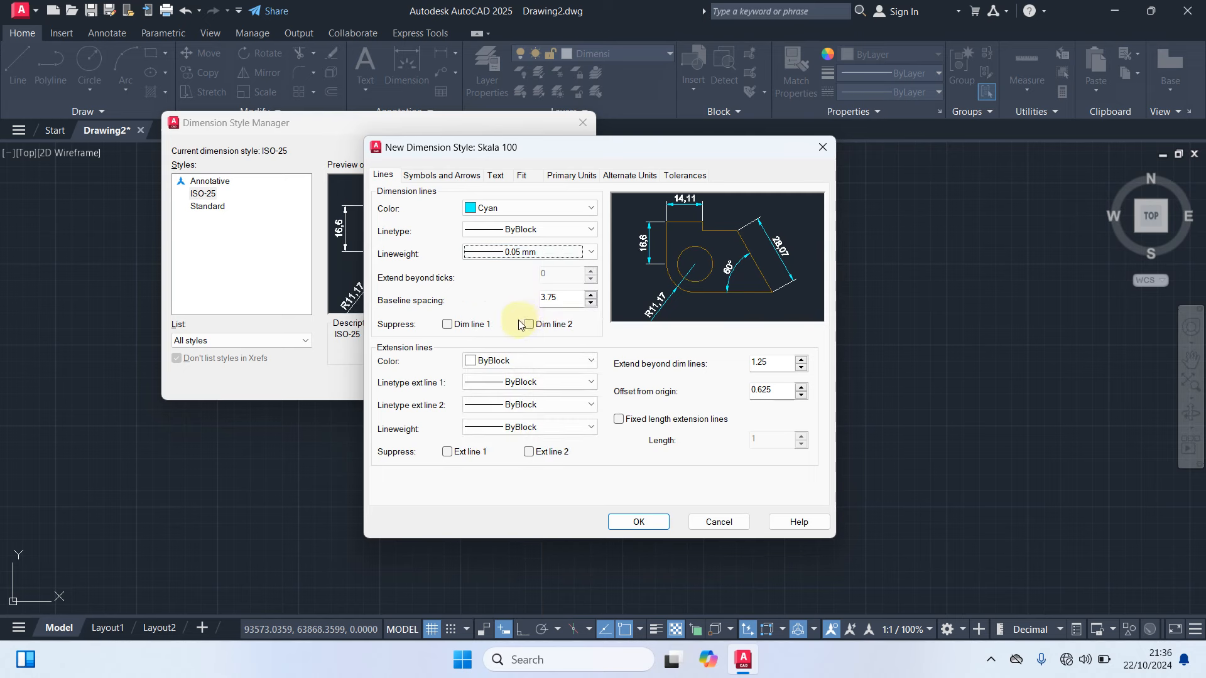
{"action": "left_click_drag", "start_coordinate": [568, 299], "coordinate": [480, 292]}
{"action": "type", "text": "10"}
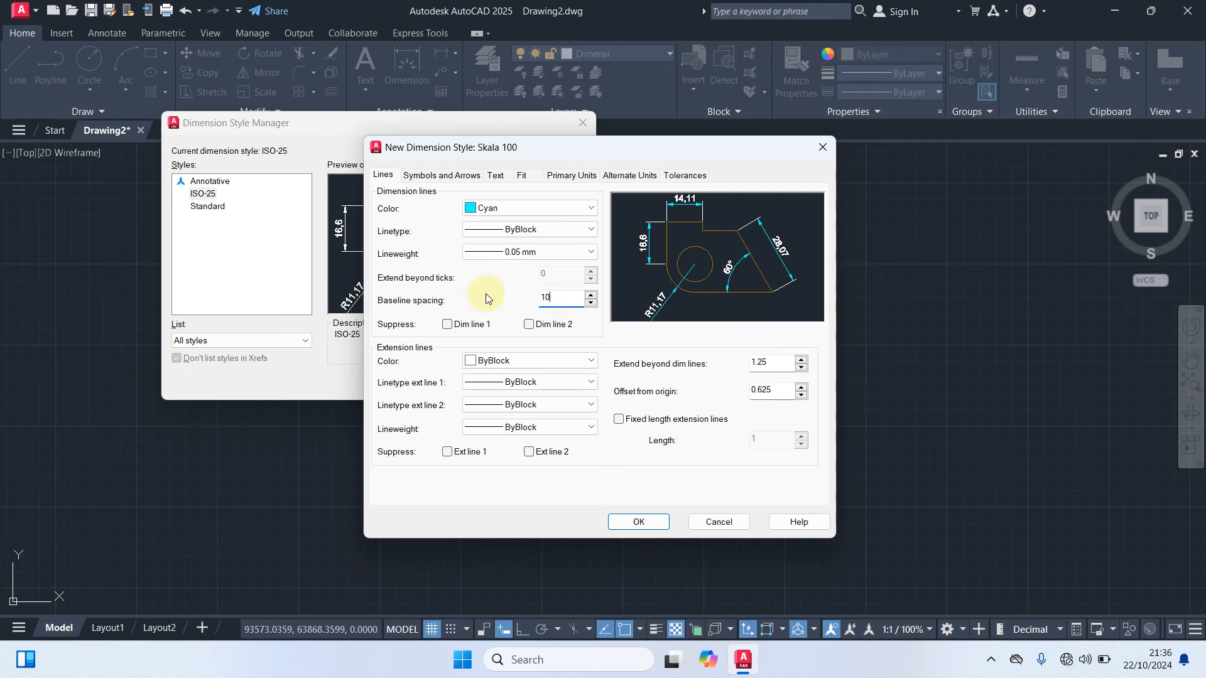
Make the extension lines yellow with a 0.05 mm lineweight, extending 20 beyond the dimension lines and offset 20 from the origin
{"action": "left_click", "coordinate": [544, 361]}
{"action": "left_click", "coordinate": [512, 415]}
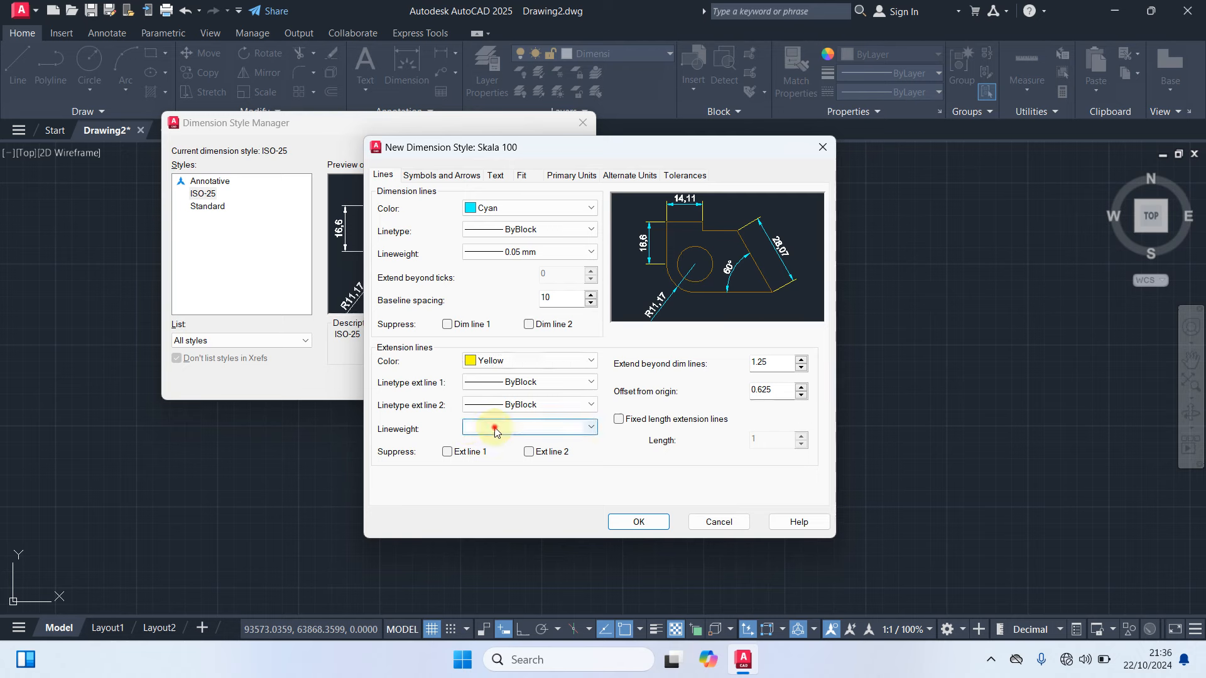
{"action": "left_click", "coordinate": [502, 427]}
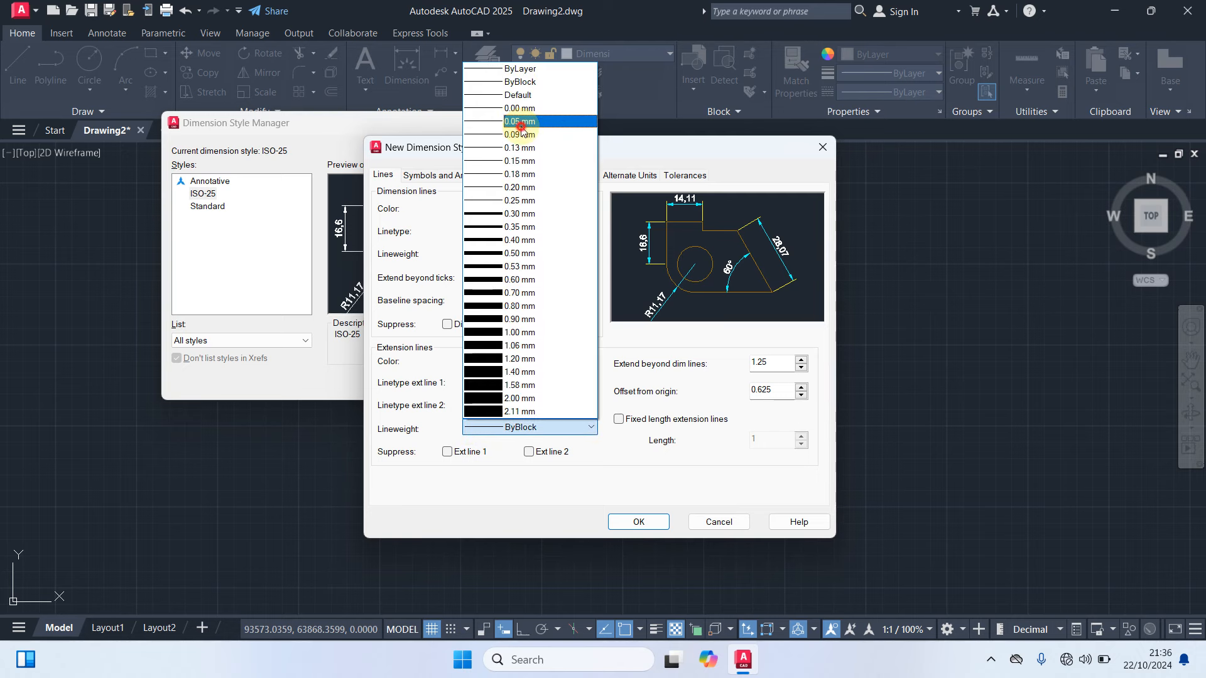
{"action": "left_click", "coordinate": [521, 121]}
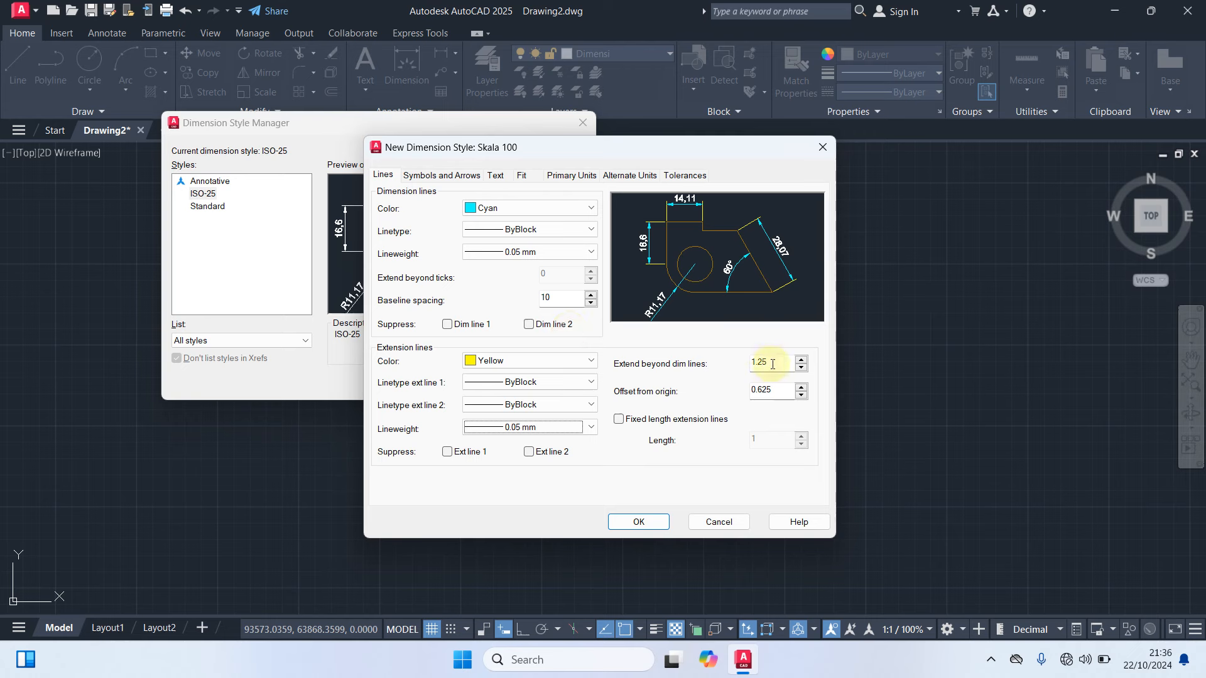
{"action": "double_click", "coordinate": [775, 361]}
{"action": "type", "text": "20"}
{"action": "double_click", "coordinate": [772, 390]}
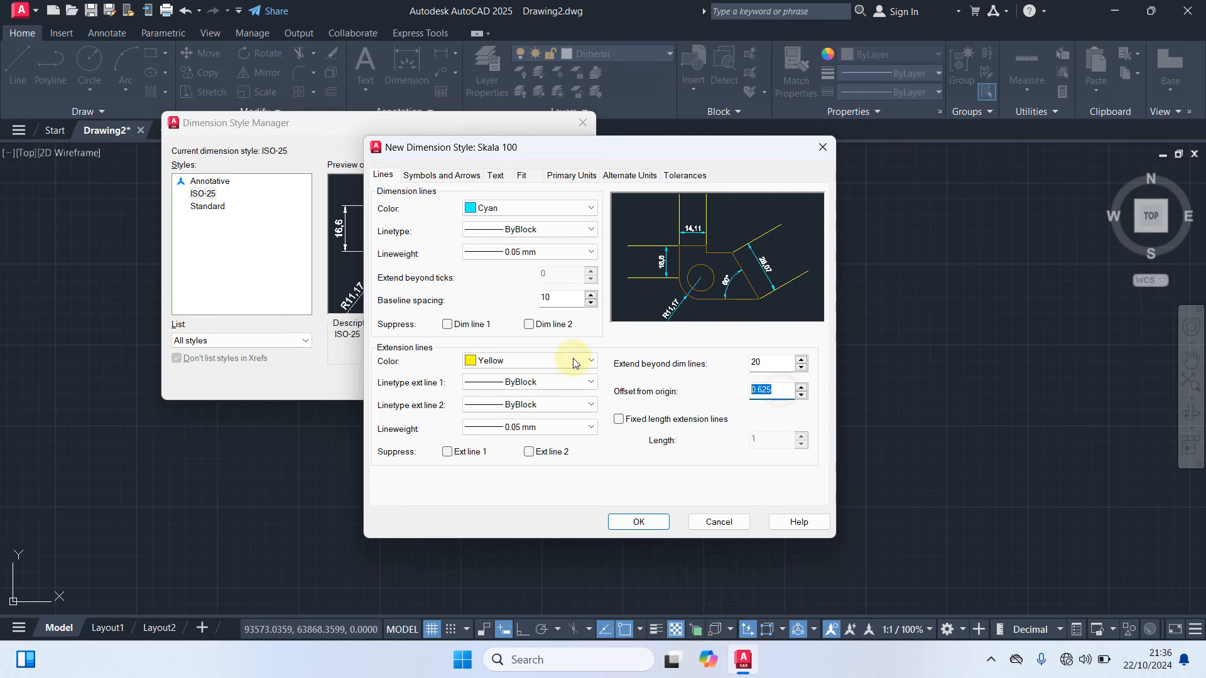
{"action": "type", "text": "20"}
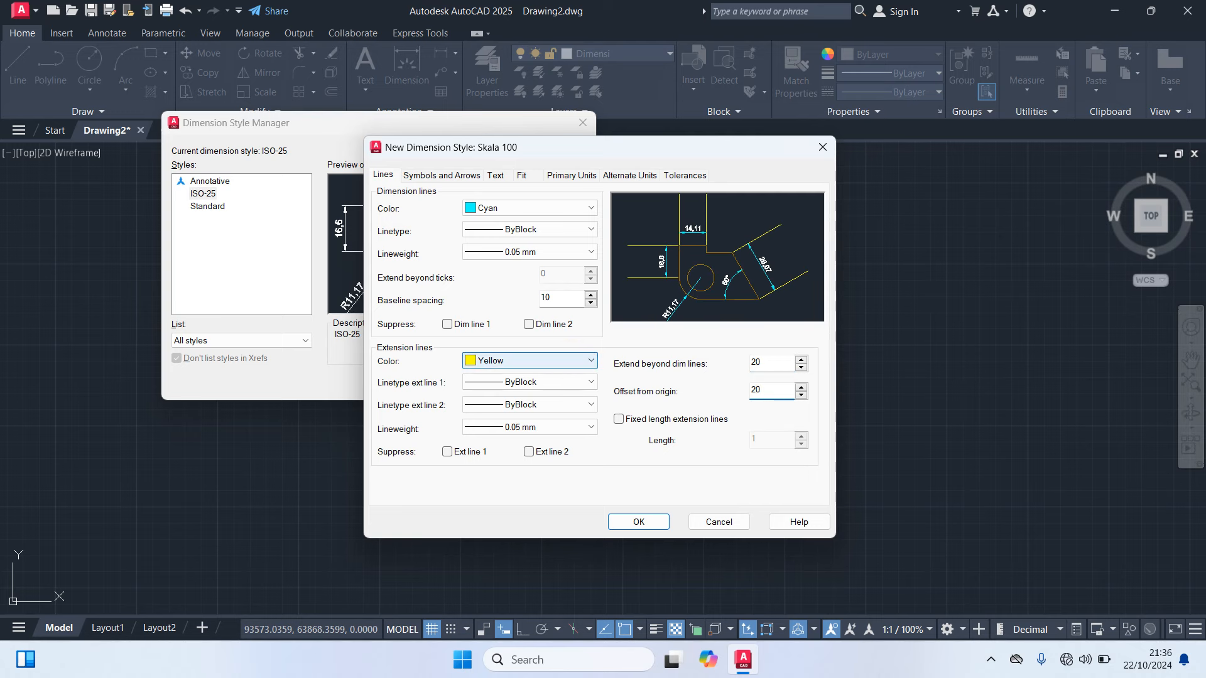
Set both dimension arrowheads to Architectural tick with arrow size 7.5, and the dimension break size to 0.125
{"action": "left_click", "coordinate": [435, 177]}
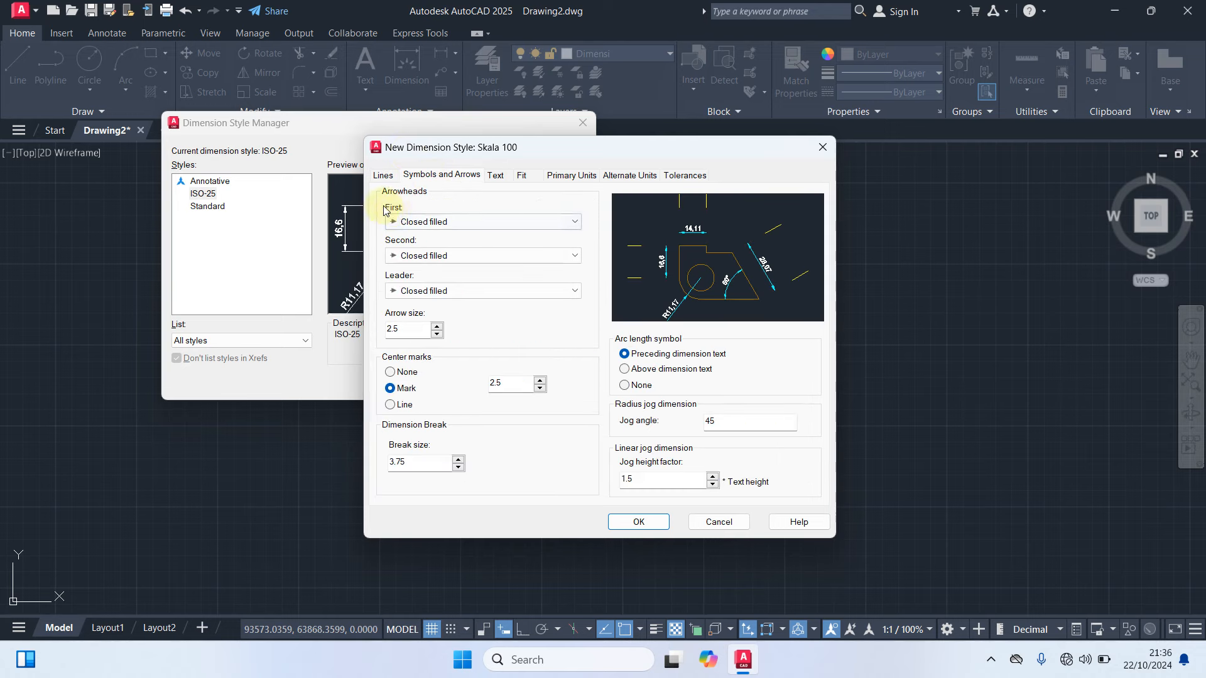
{"action": "left_click", "coordinate": [451, 223]}
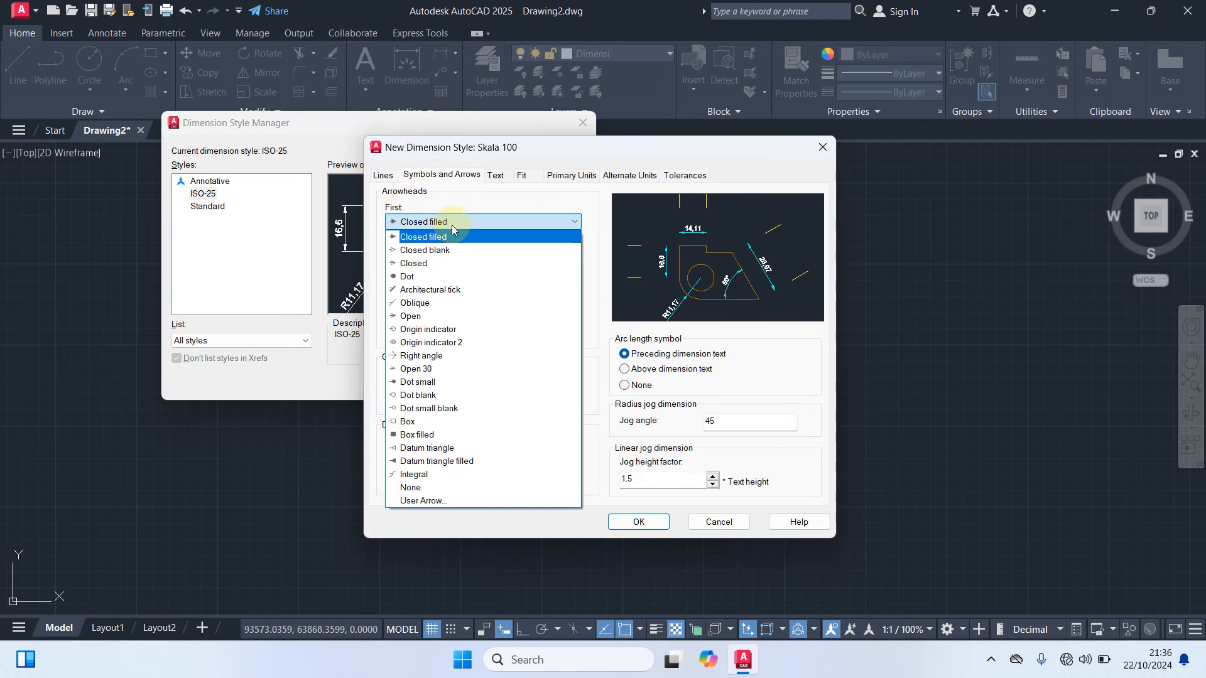
{"action": "left_click", "coordinate": [455, 290]}
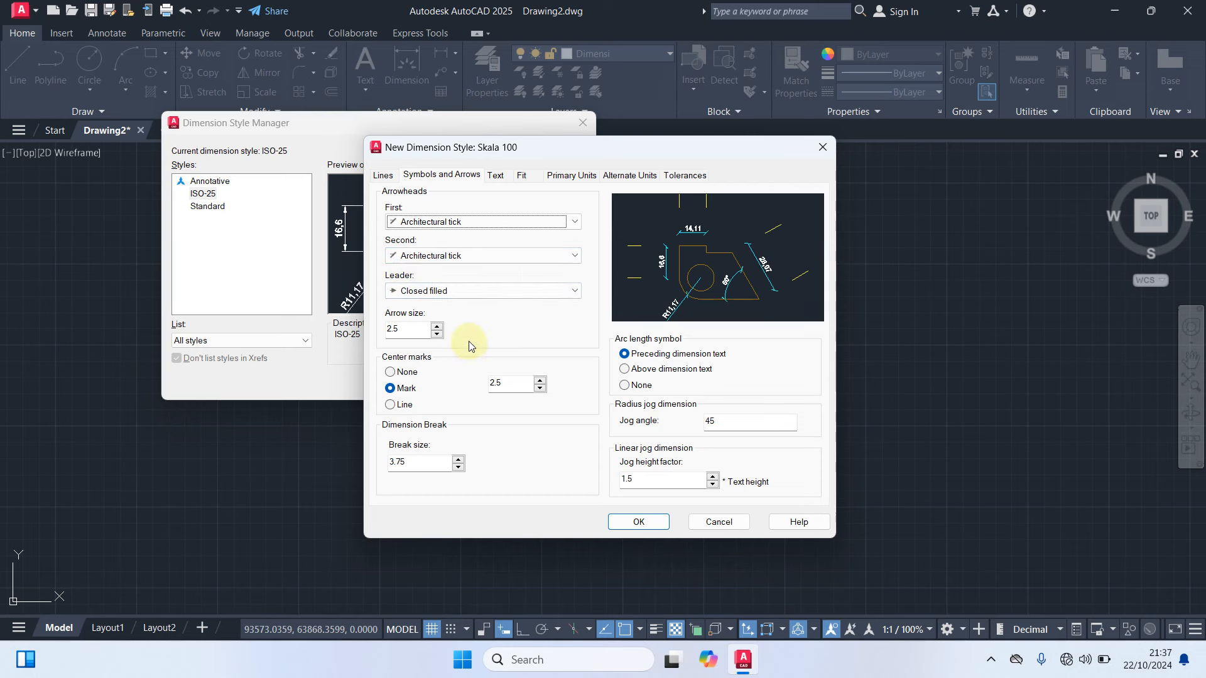
{"action": "double_click", "coordinate": [394, 329]}
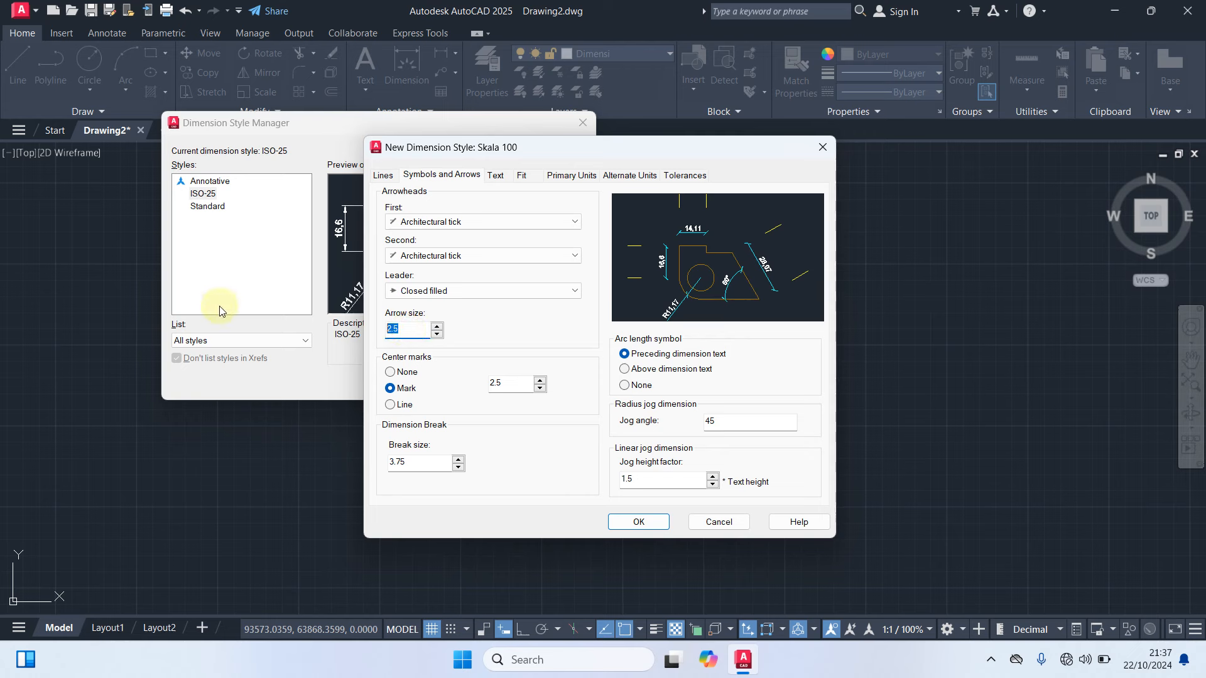
{"action": "type", "text": "7"}
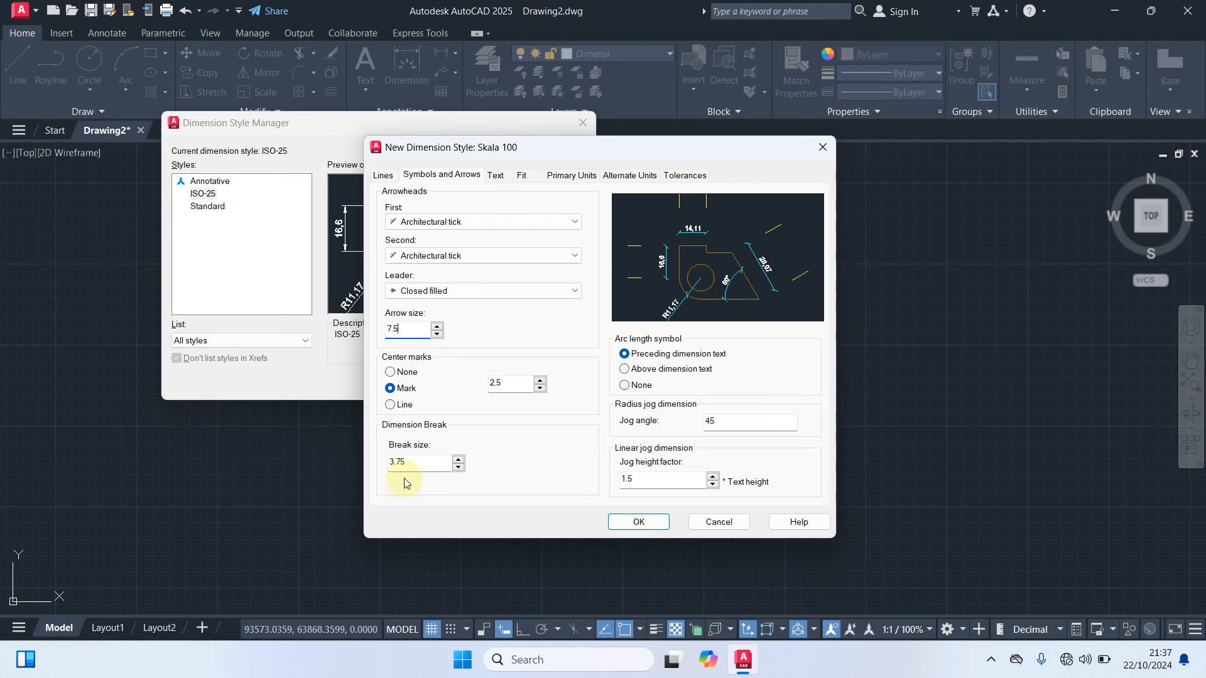
{"action": "double_click", "coordinate": [417, 462]}
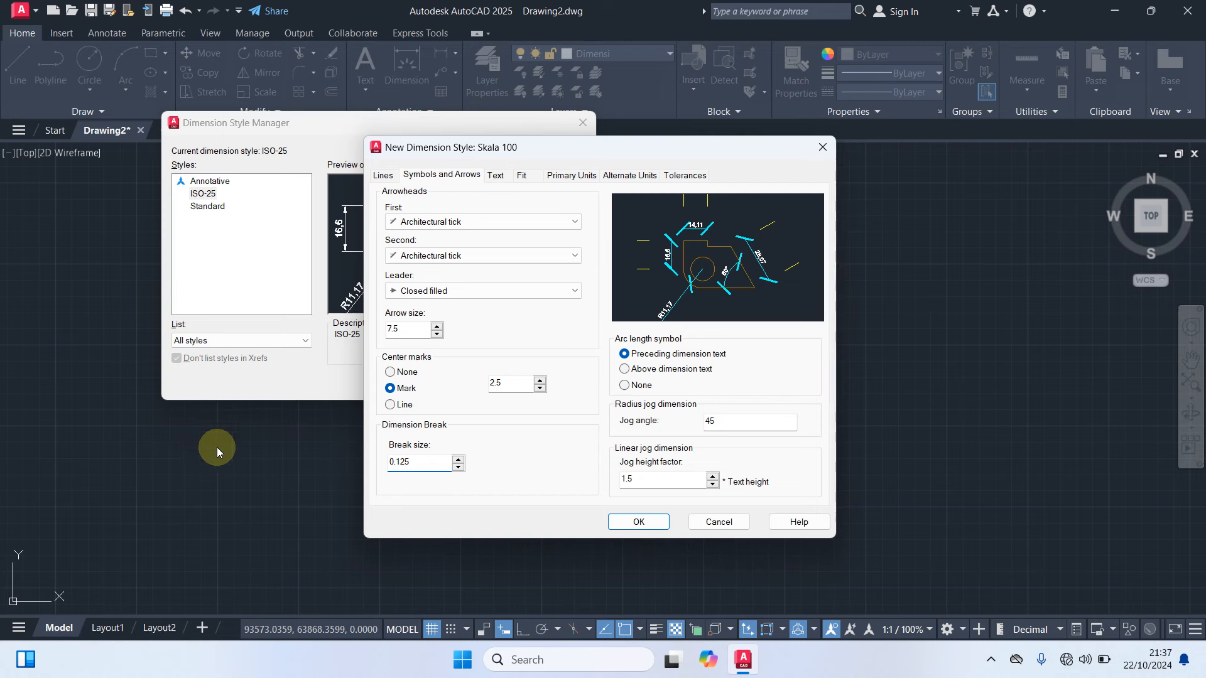
Create a new text style named Skala 100 from the dimension style's text settings
{"action": "left_click", "coordinate": [496, 176]}
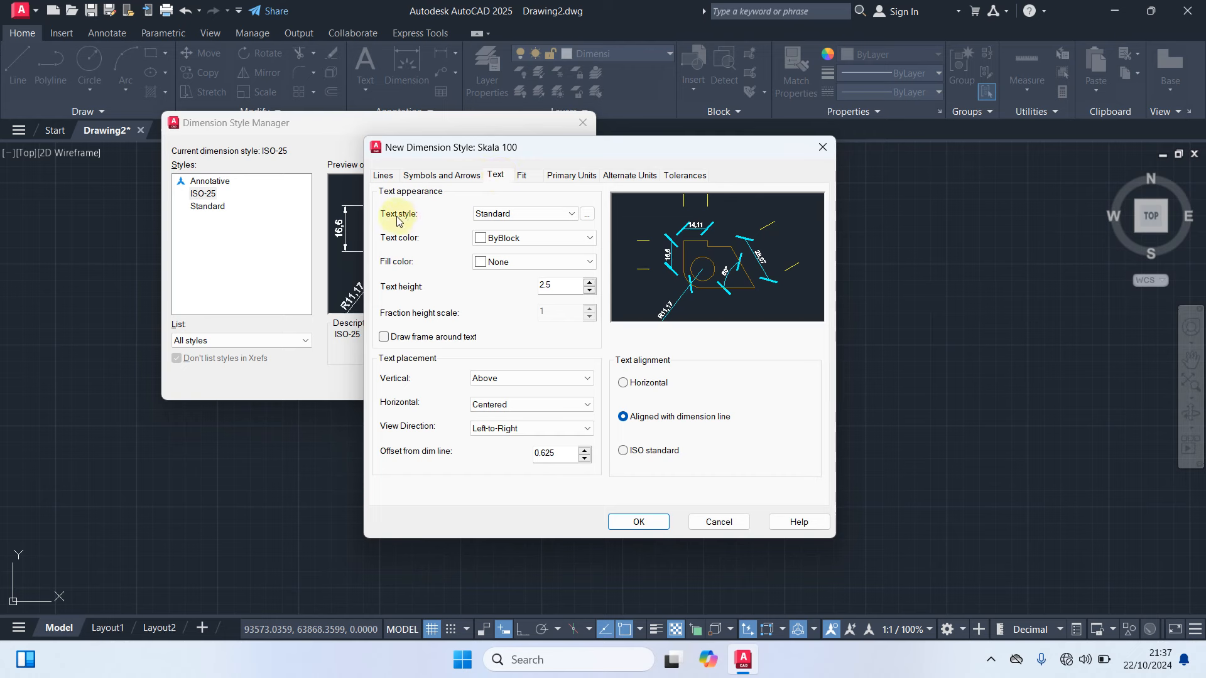
{"action": "left_click", "coordinate": [587, 215]}
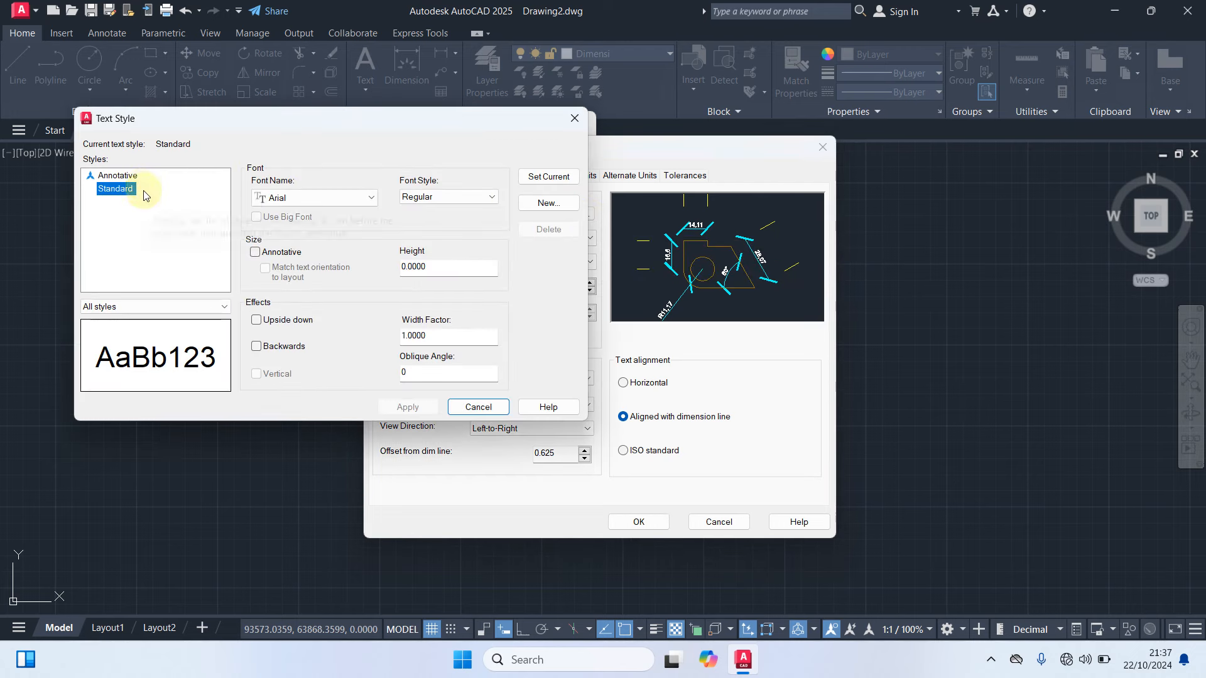
{"action": "left_click", "coordinate": [547, 202]}
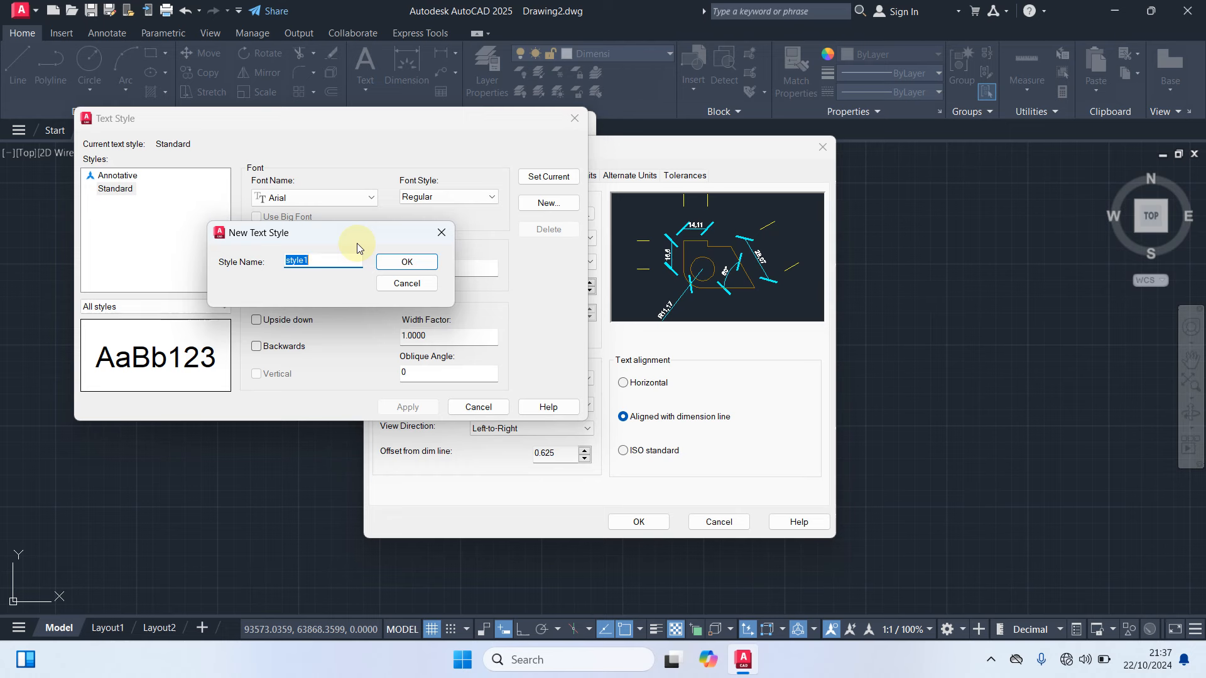
{"action": "type", "text": "Skala 100"}
{"action": "left_click", "coordinate": [406, 261]}
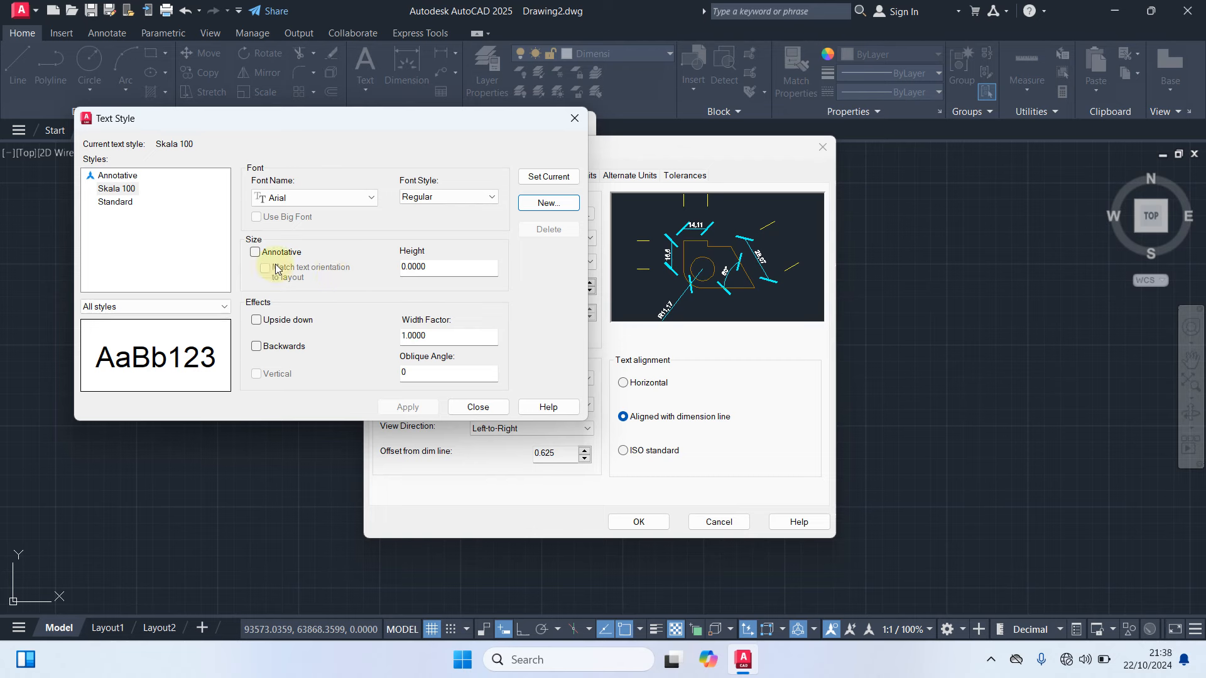
Set the Skala 100 text style's font to Romantic and its height to 22.5, and apply the changes
{"action": "left_click", "coordinate": [321, 196]}
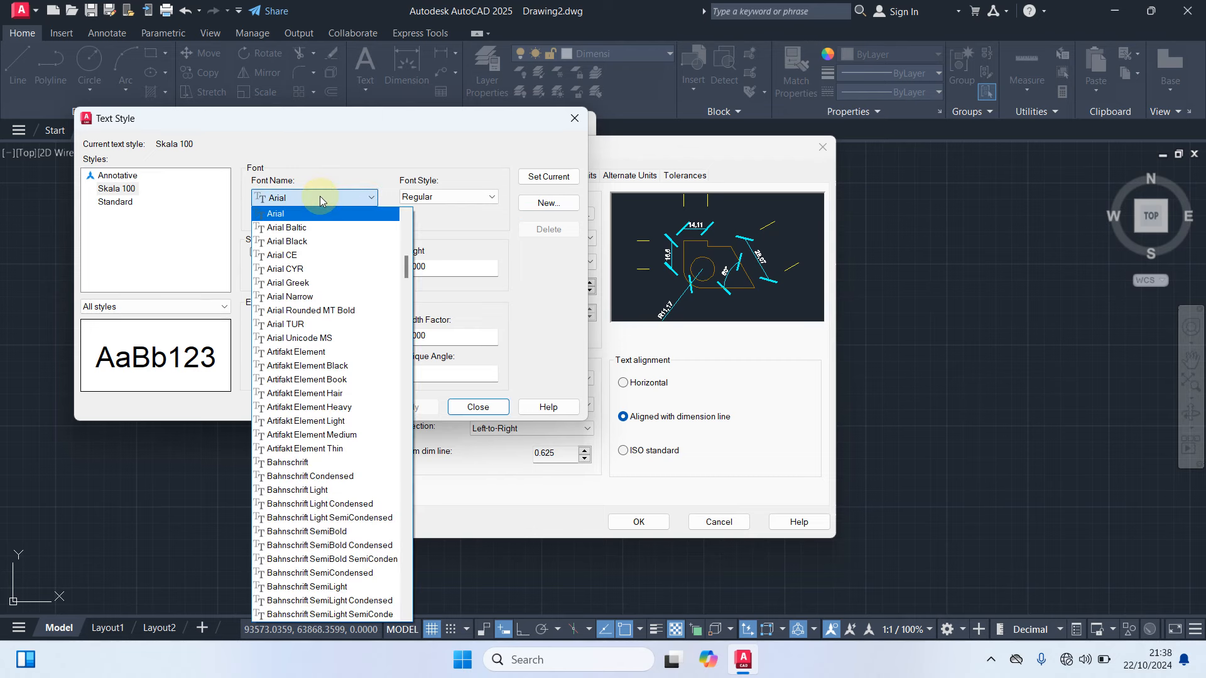
{"action": "type", "text": "romanc.shx"}
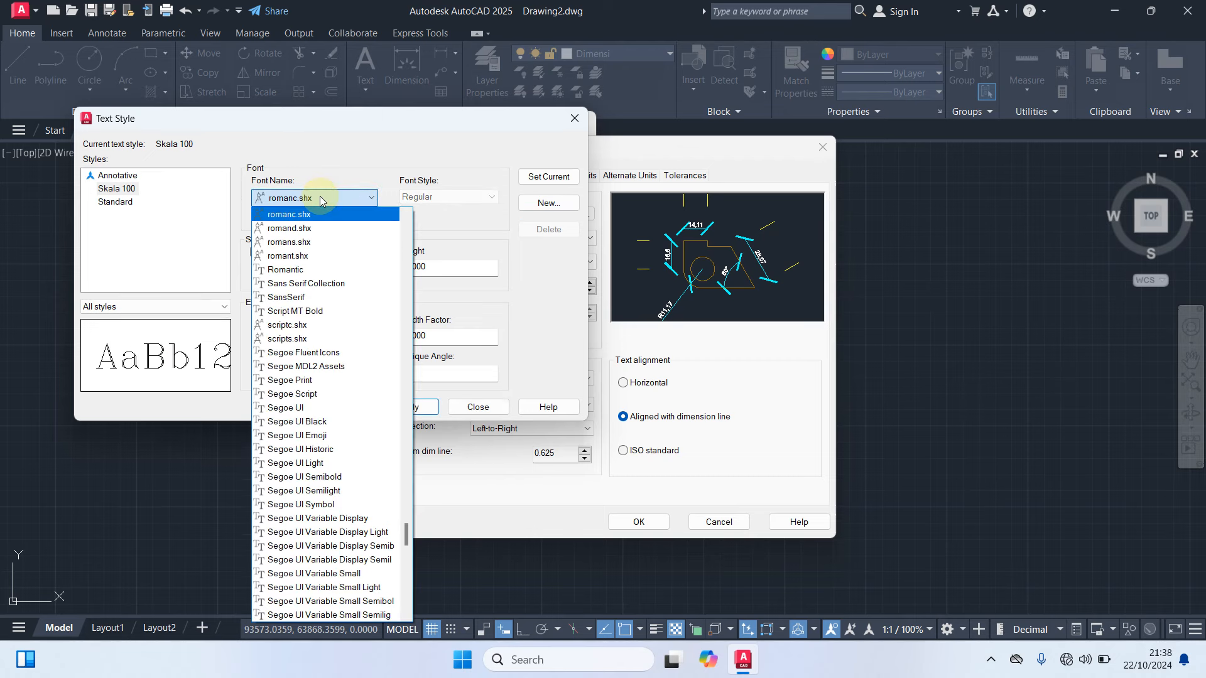
{"action": "left_click", "coordinate": [300, 270]}
{"action": "double_click", "coordinate": [452, 267]}
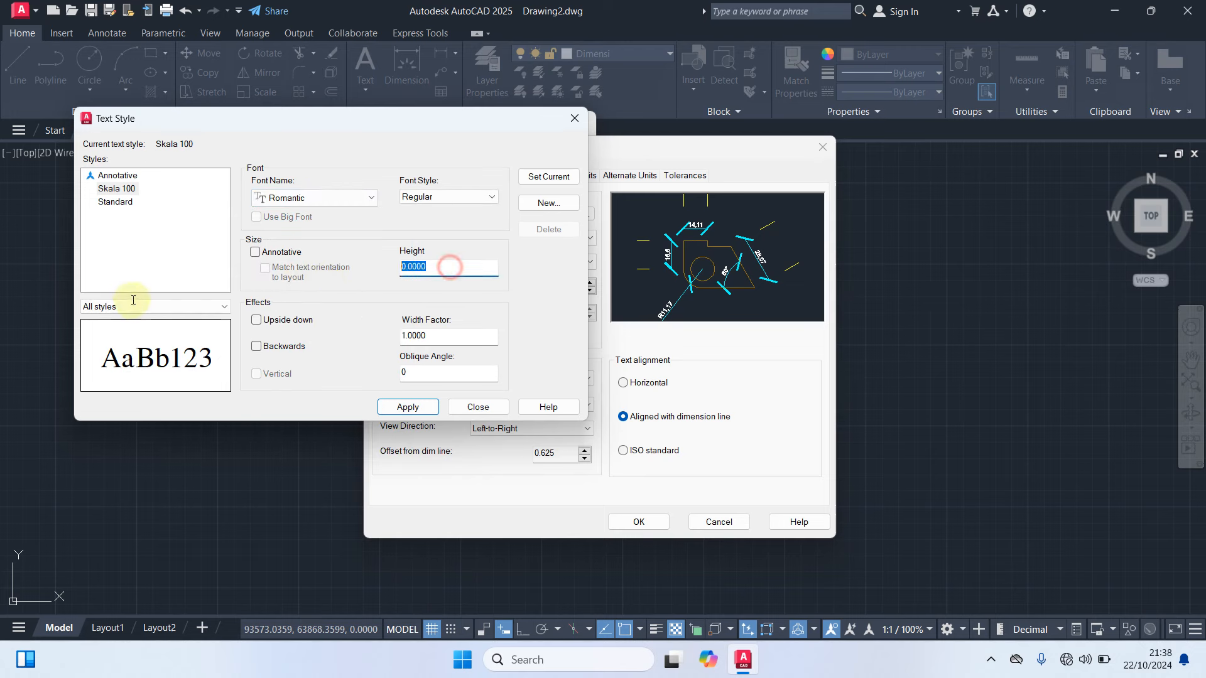
{"action": "type", "text": "22.5"}
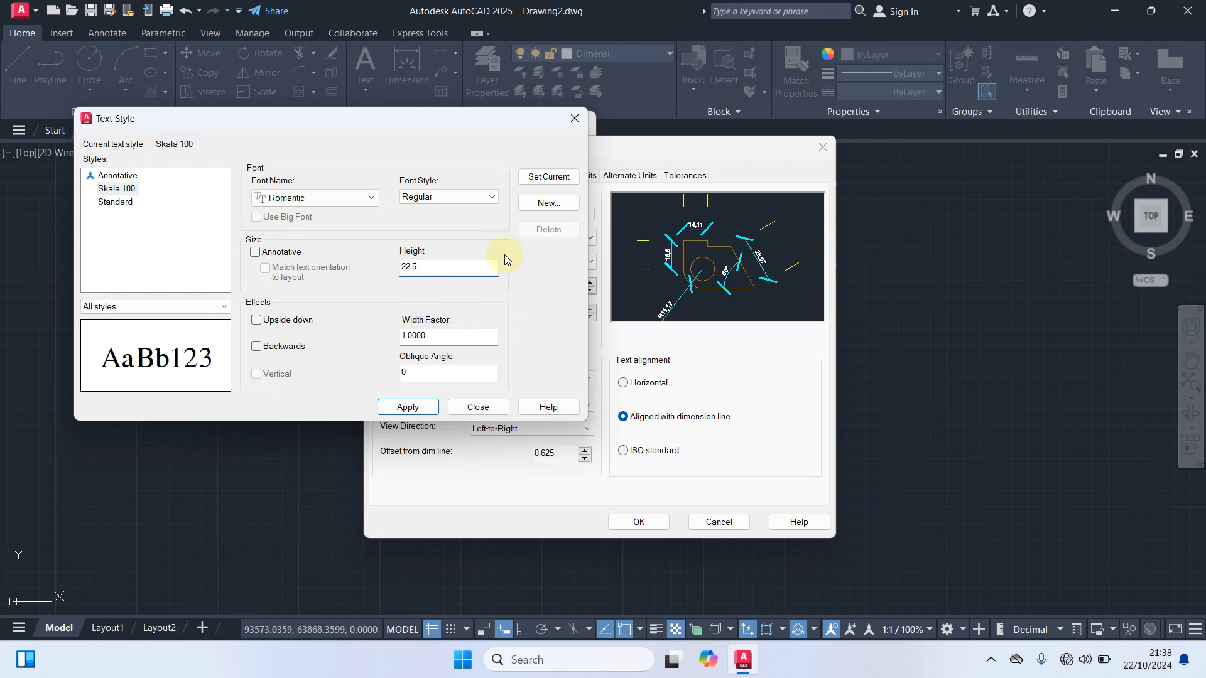
{"action": "left_click", "coordinate": [412, 412]}
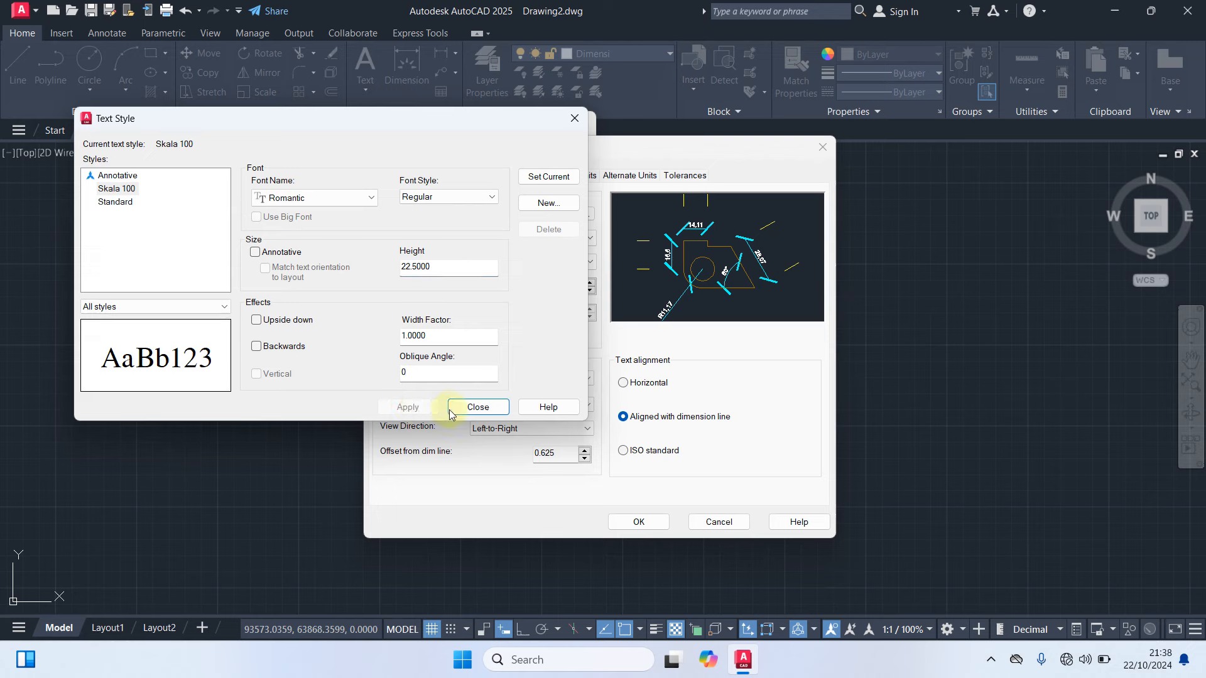
{"action": "left_click", "coordinate": [478, 408]}
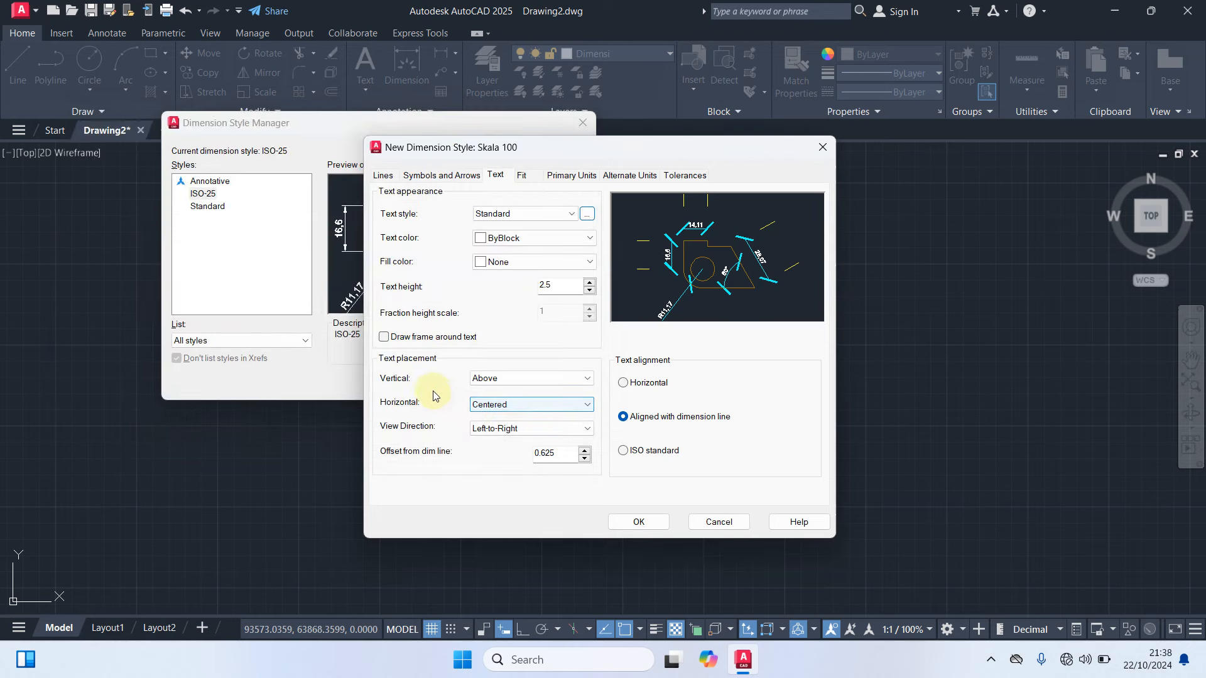
Assign the Skala 100 text style to the dimension text
{"action": "left_click", "coordinate": [546, 212]}
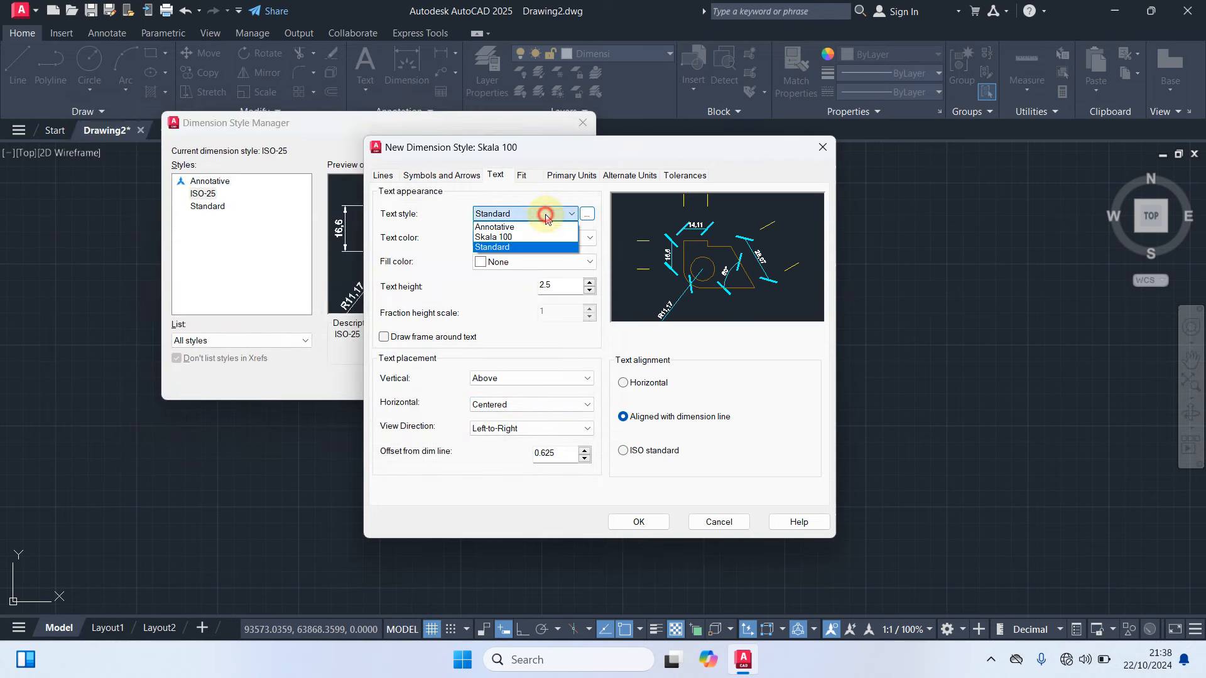
{"action": "left_click", "coordinate": [504, 237]}
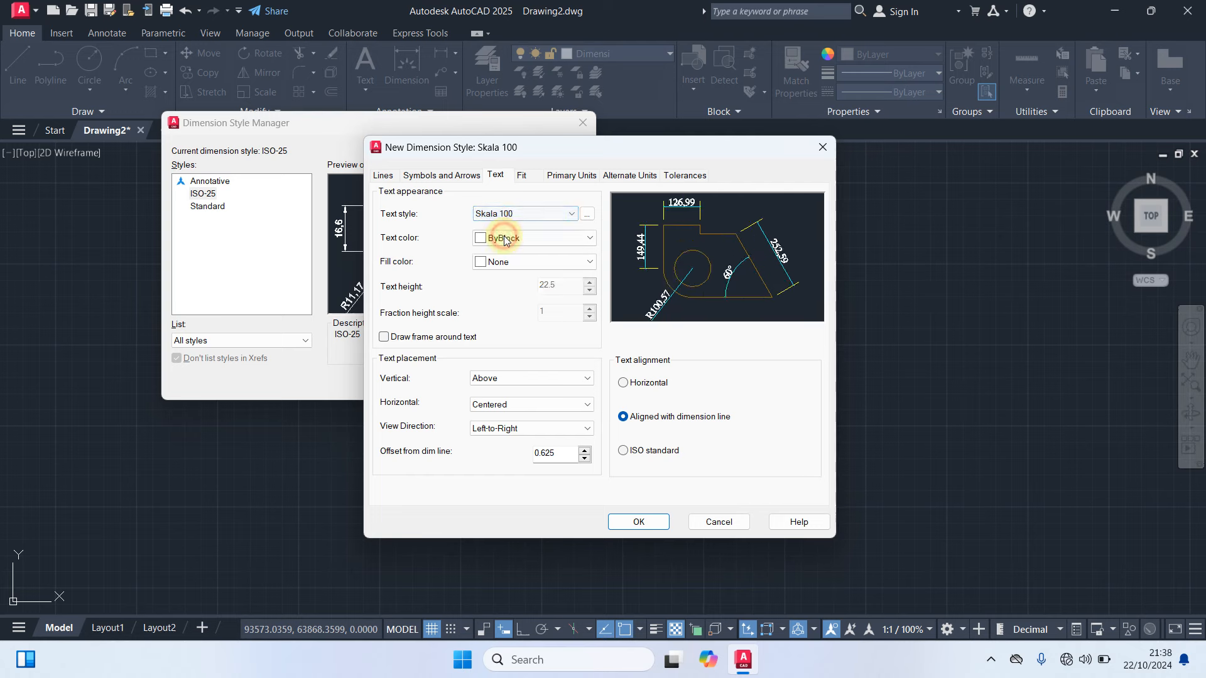
Try color 31 as the dimension text's fill color, and set the fill back to None
{"action": "left_click", "coordinate": [502, 262]}
{"action": "left_click", "coordinate": [534, 422]}
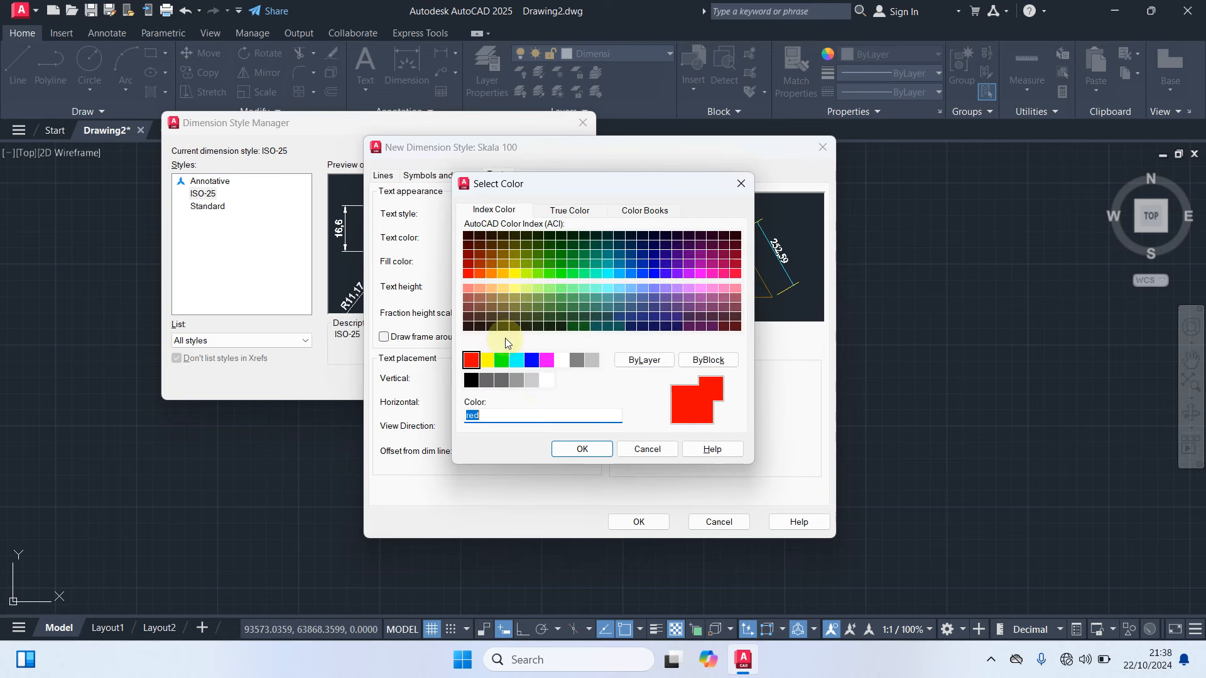
{"action": "left_click", "coordinate": [491, 290]}
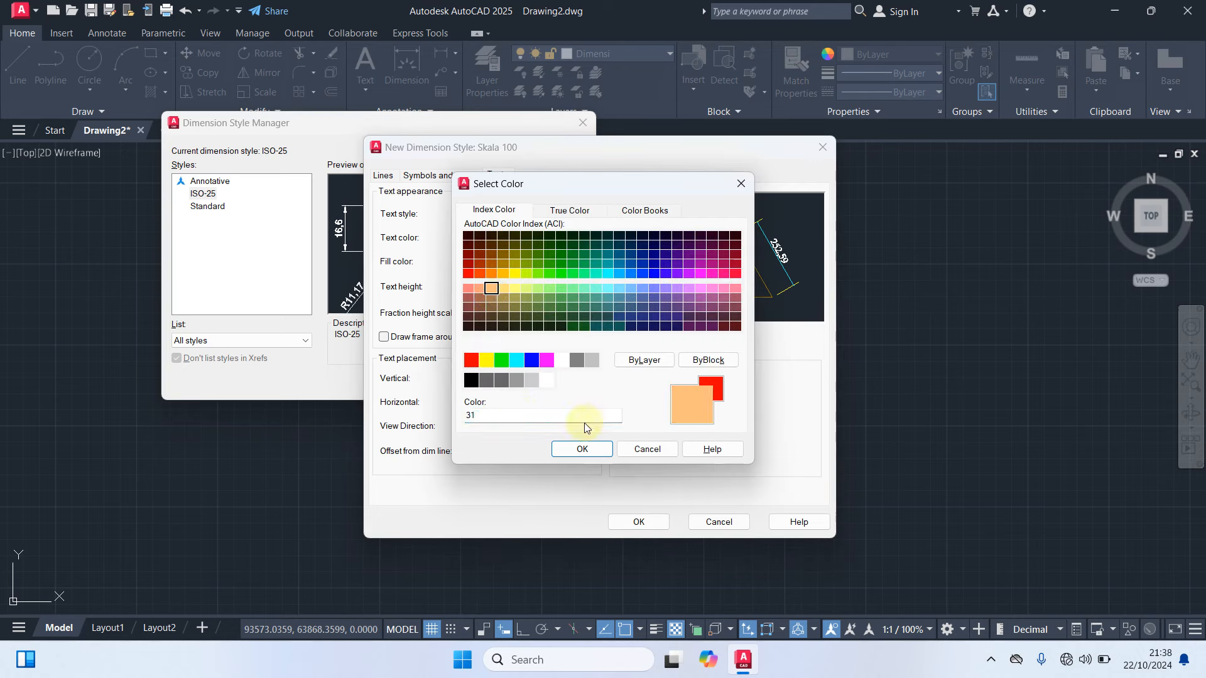
{"action": "left_click", "coordinate": [577, 449]}
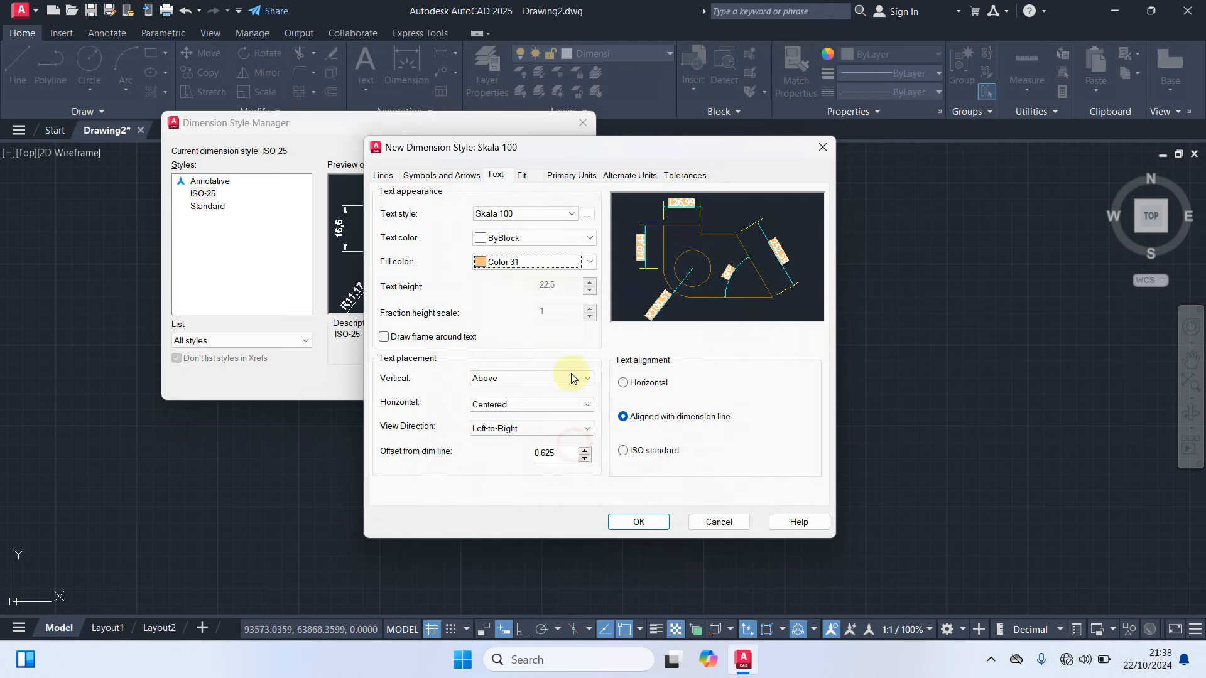
{"action": "left_click", "coordinate": [523, 263]}
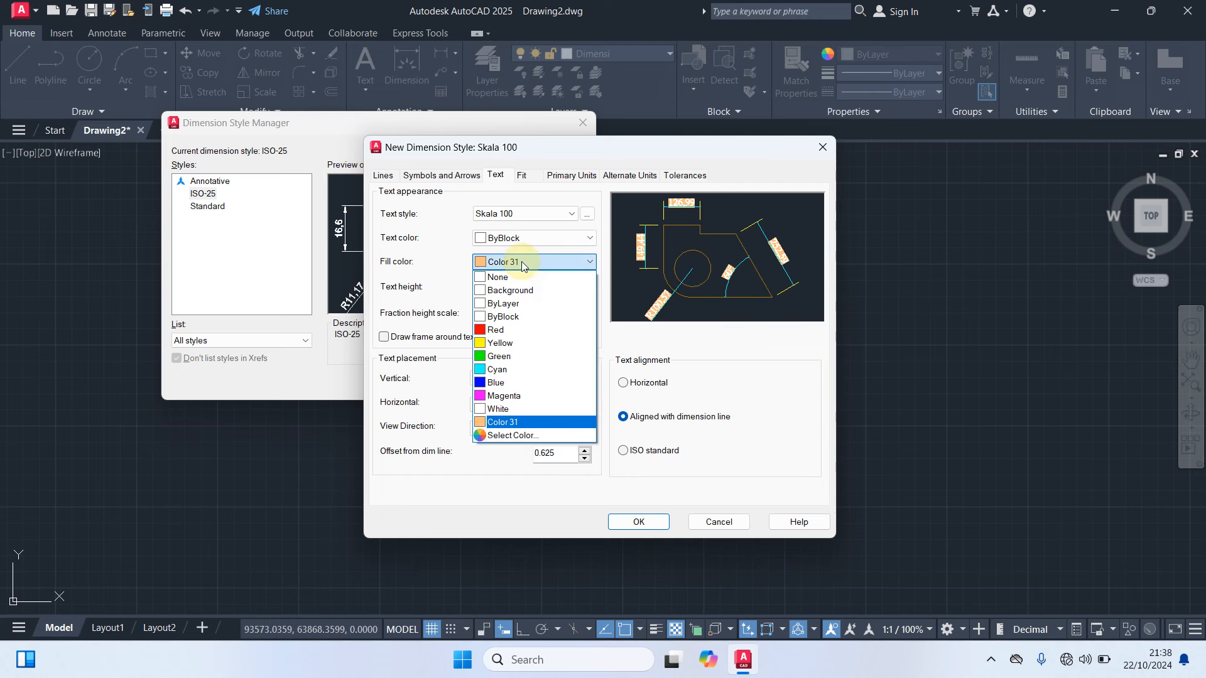
{"action": "left_click", "coordinate": [506, 276]}
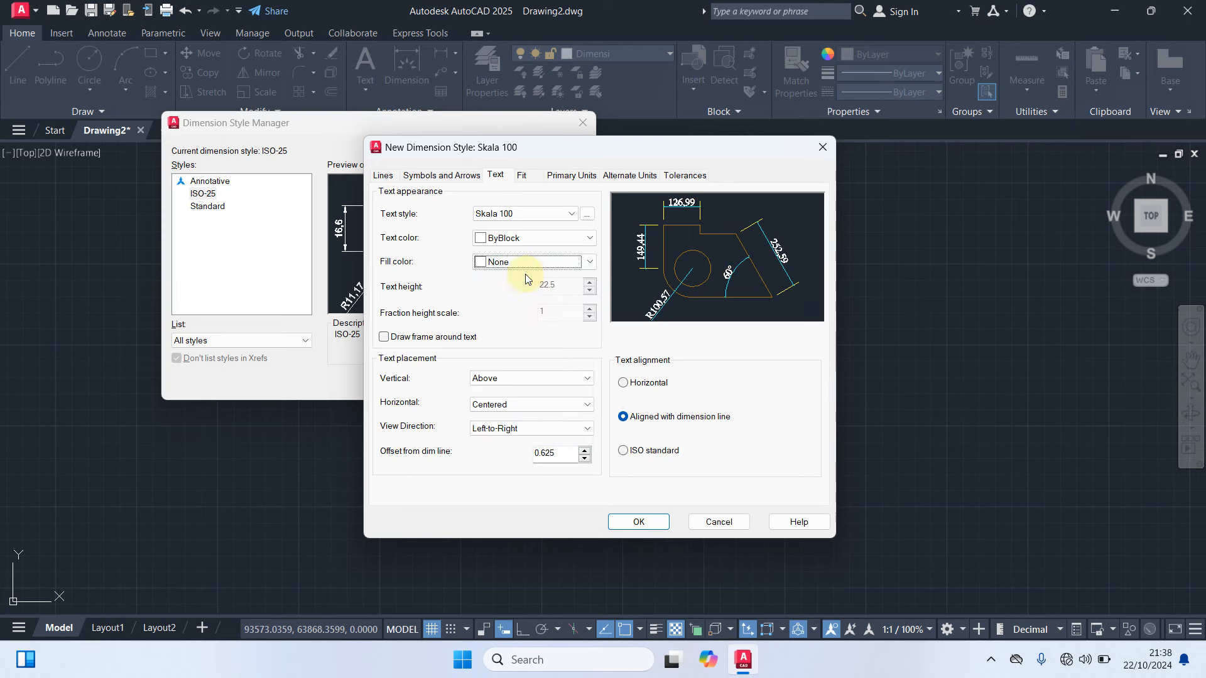
Set the dimension style's text color to color 31
{"action": "left_click", "coordinate": [555, 242]}
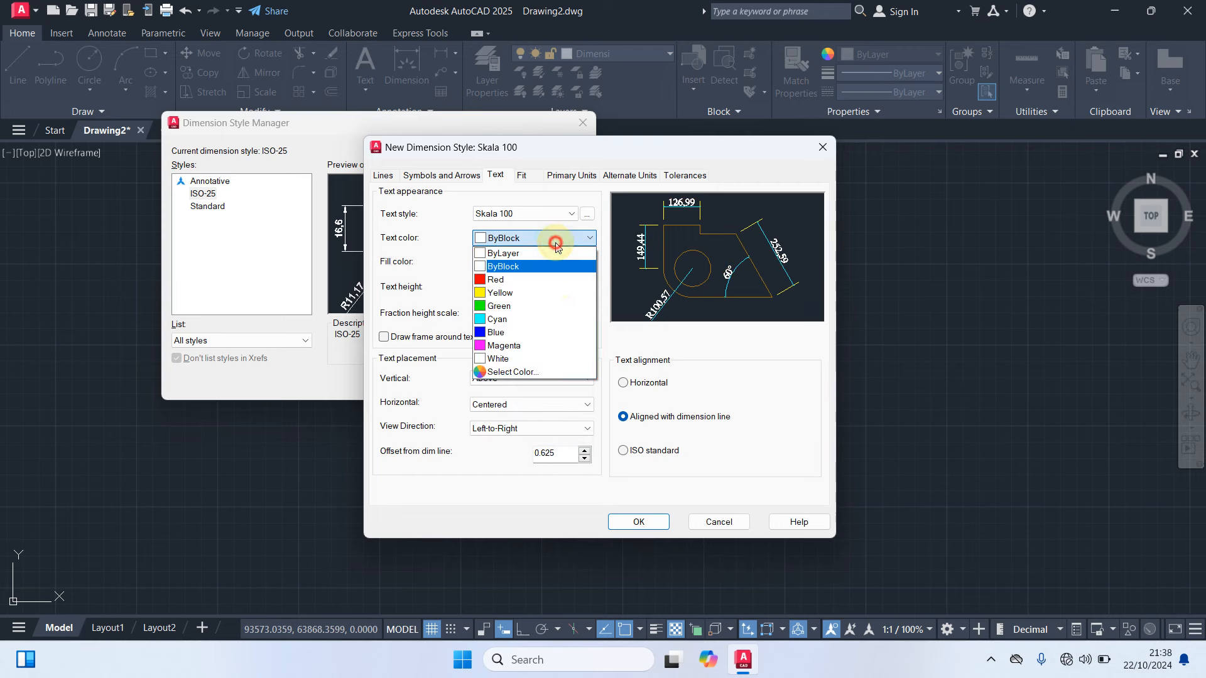
{"action": "left_click", "coordinate": [530, 375]}
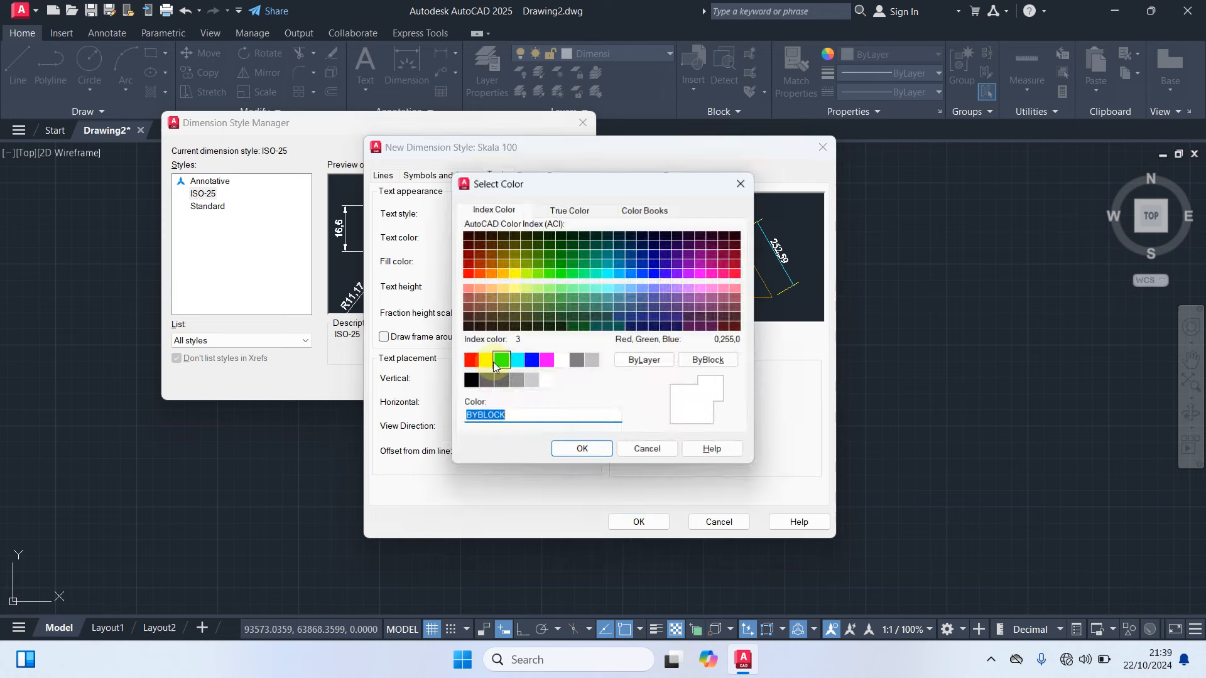
{"action": "left_click", "coordinate": [493, 288]}
{"action": "left_click", "coordinate": [575, 448]}
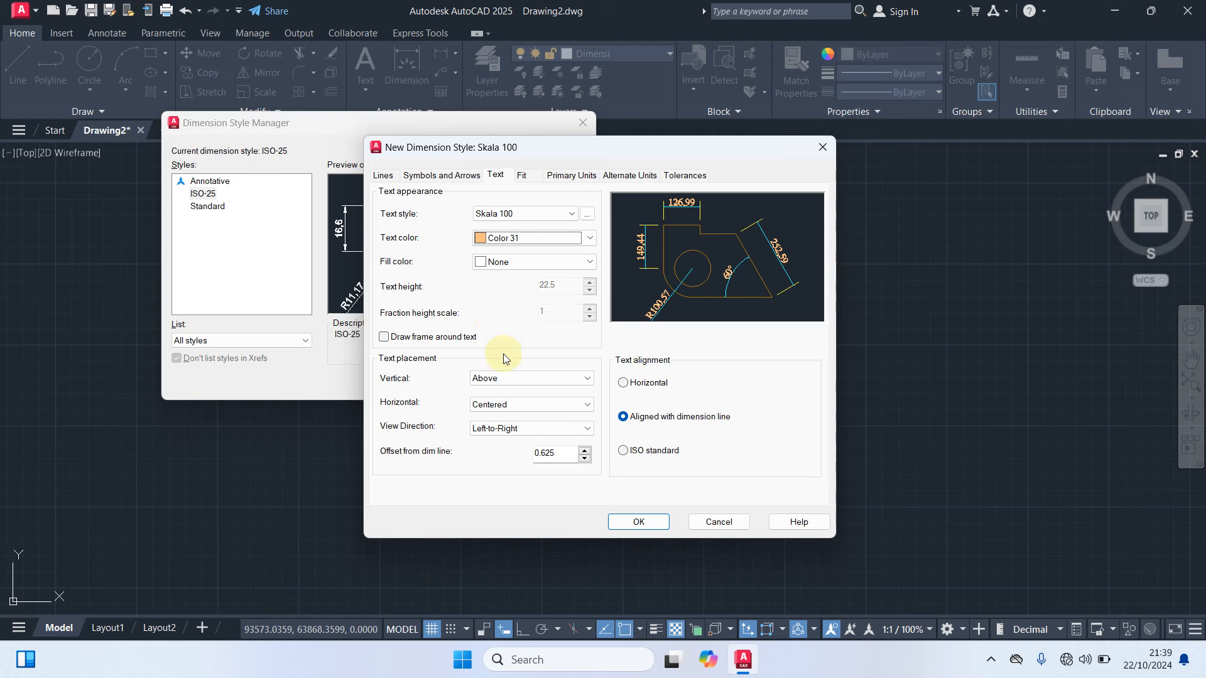
Center the dimension text vertically with an offset of 7 from the dimension line and ISO standard alignment, and save the dimension style
{"action": "left_click", "coordinate": [519, 385]}
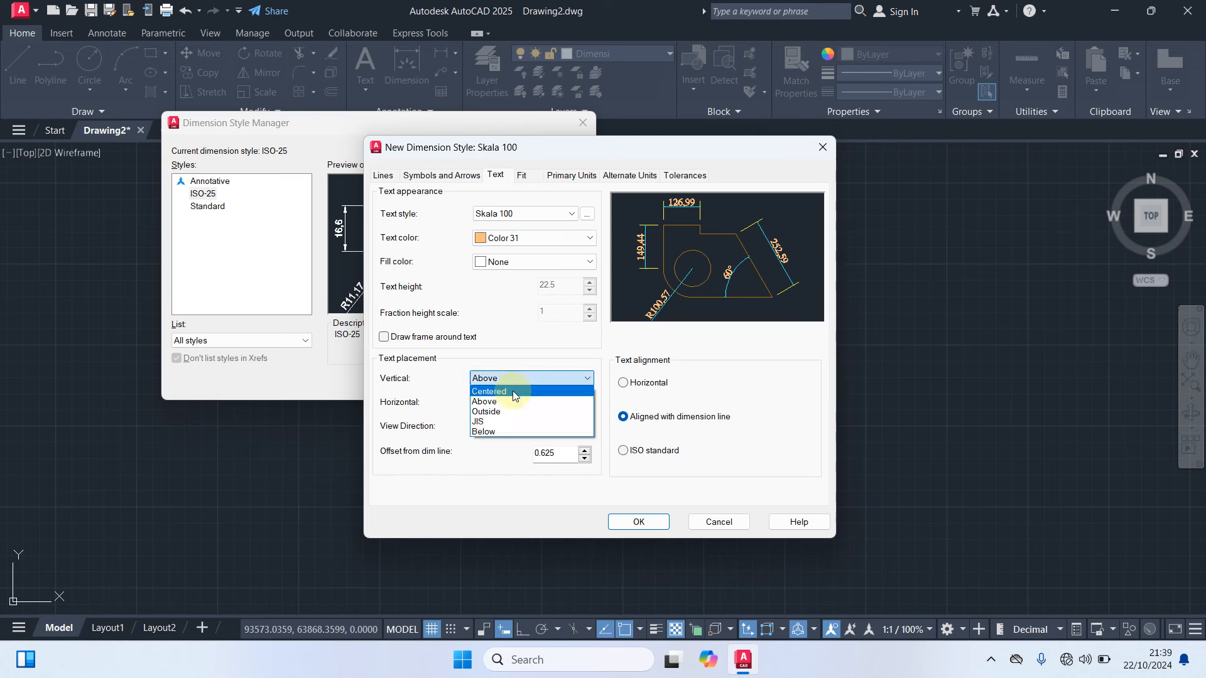
{"action": "left_click", "coordinate": [512, 390]}
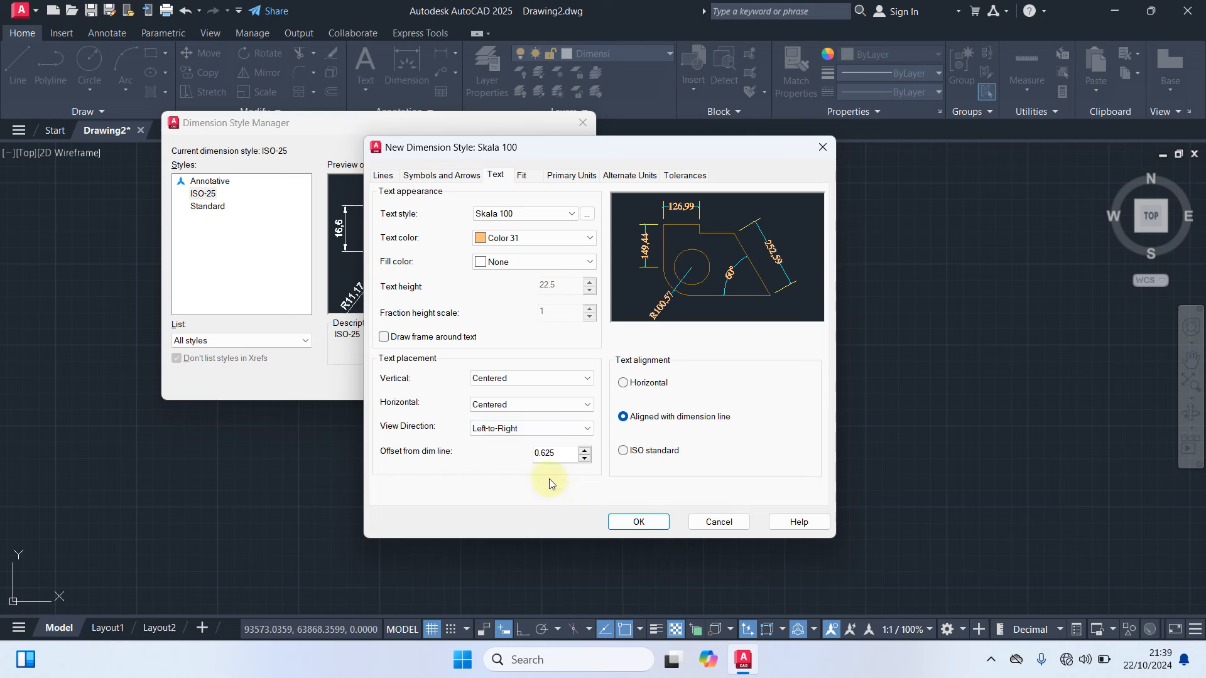
{"action": "double_click", "coordinate": [557, 452]}
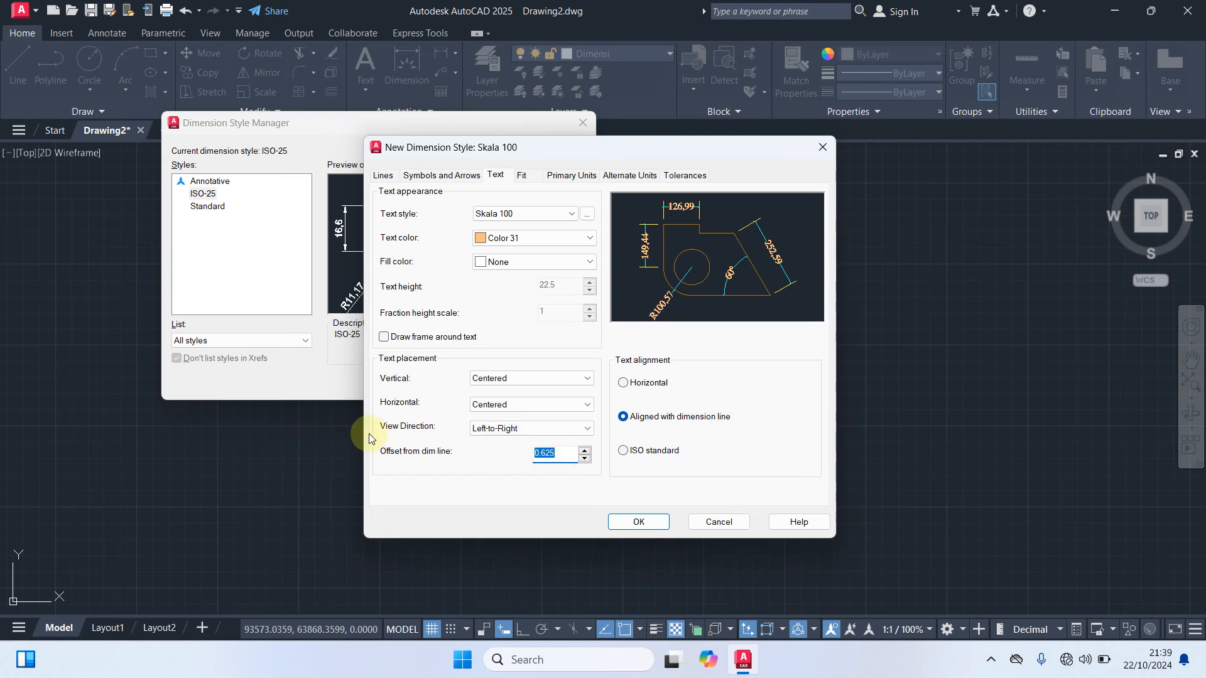
{"action": "type", "text": "7"}
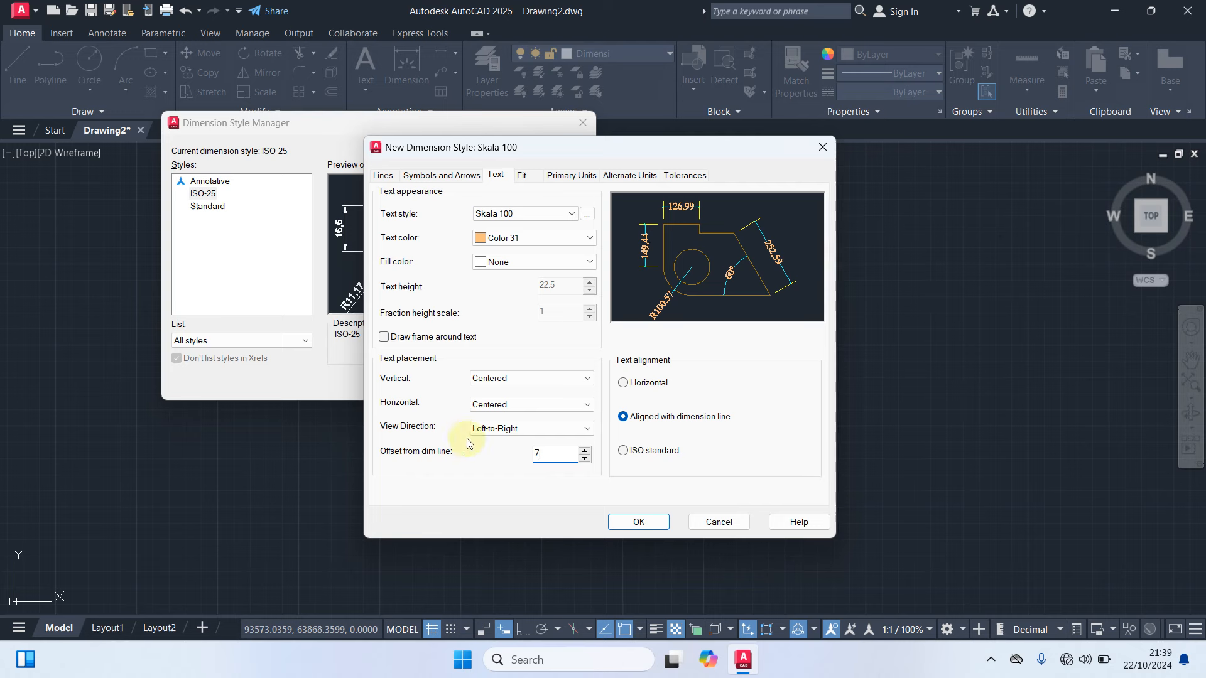
{"action": "left_click", "coordinate": [624, 451]}
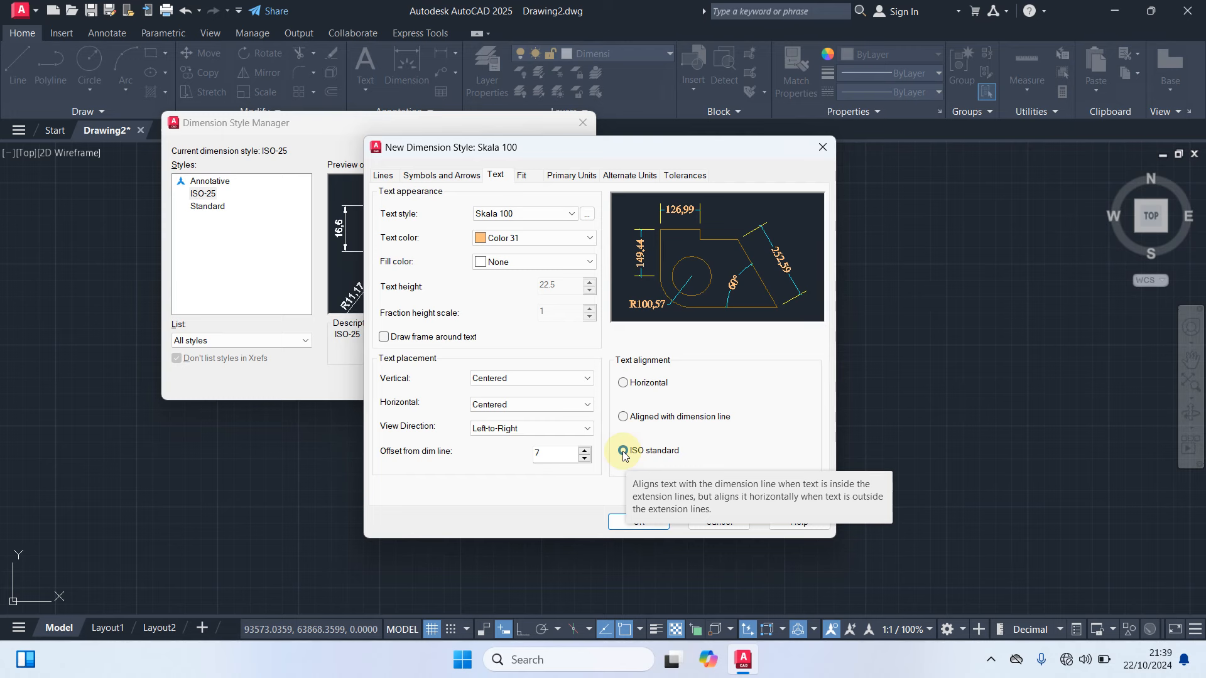
{"action": "left_click", "coordinate": [638, 522]}
{"action": "left_click", "coordinate": [488, 383]}
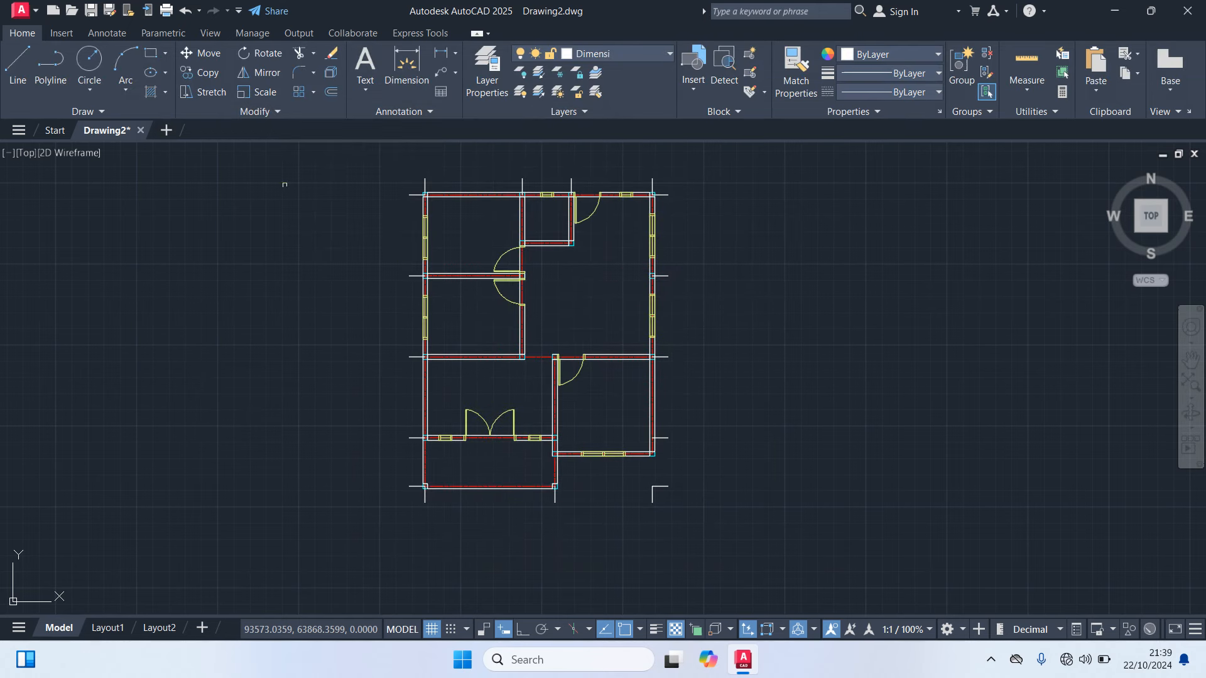
Select Skala 100 as the current text style and dimension style, and Dimensi as the current layer
{"action": "left_click", "coordinate": [412, 113]}
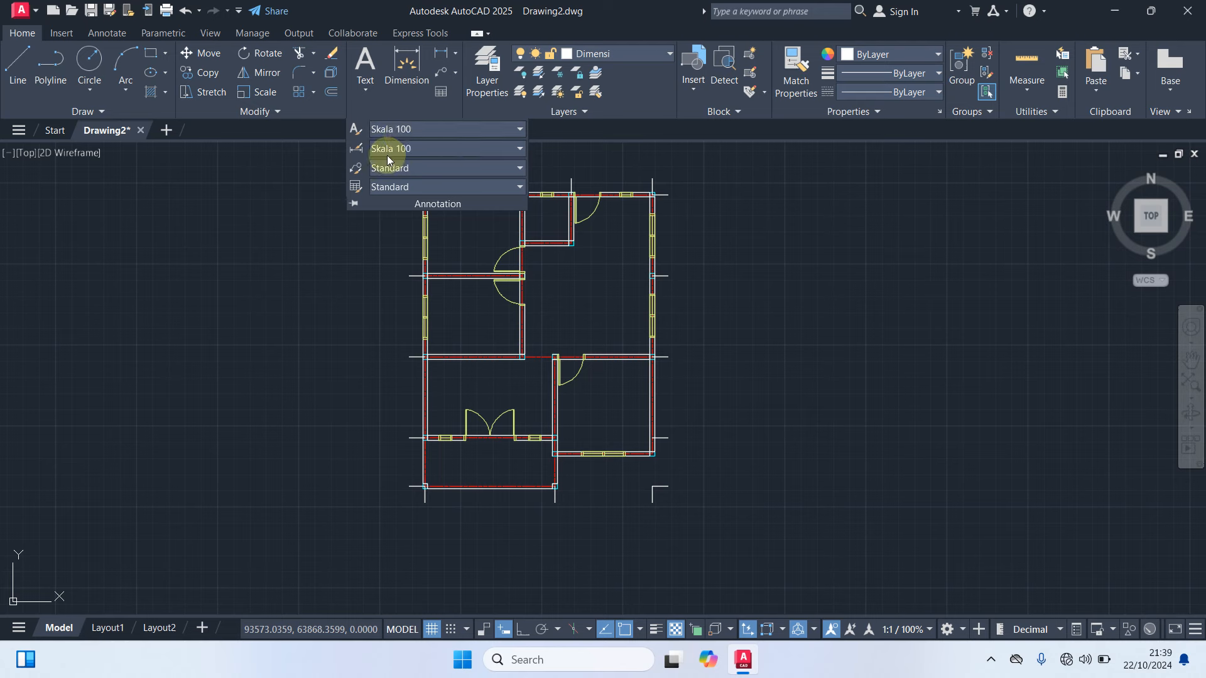
{"action": "left_click", "coordinate": [485, 130]}
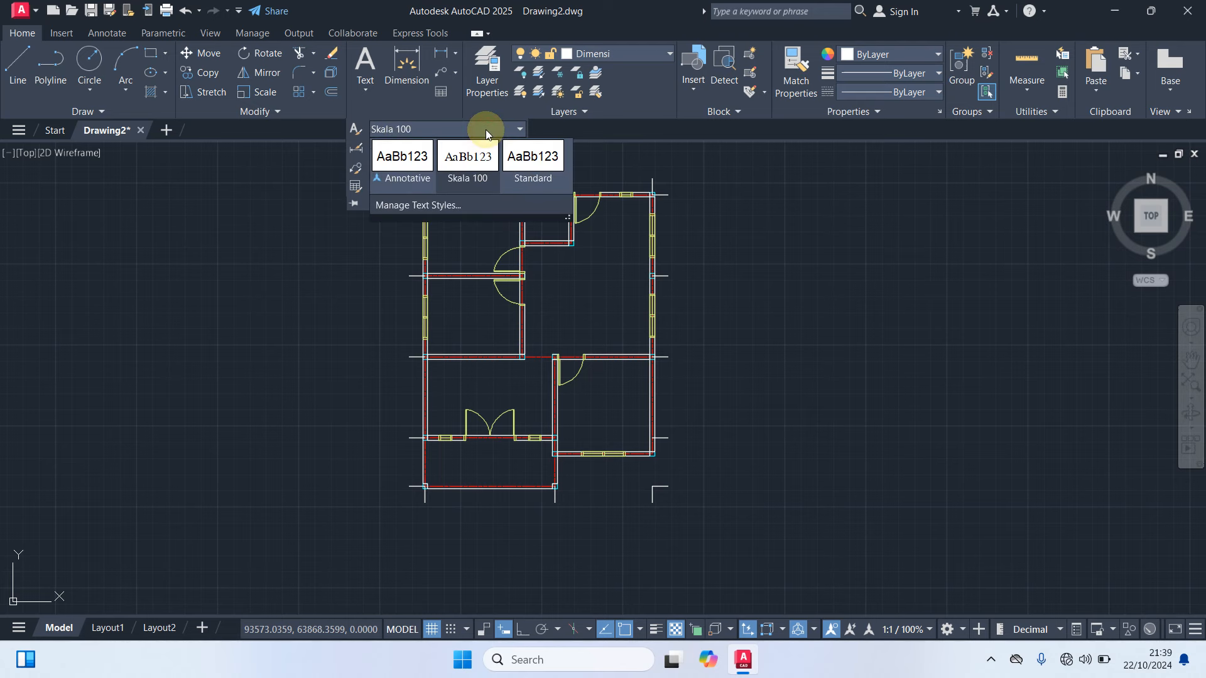
{"action": "left_click", "coordinate": [470, 168]}
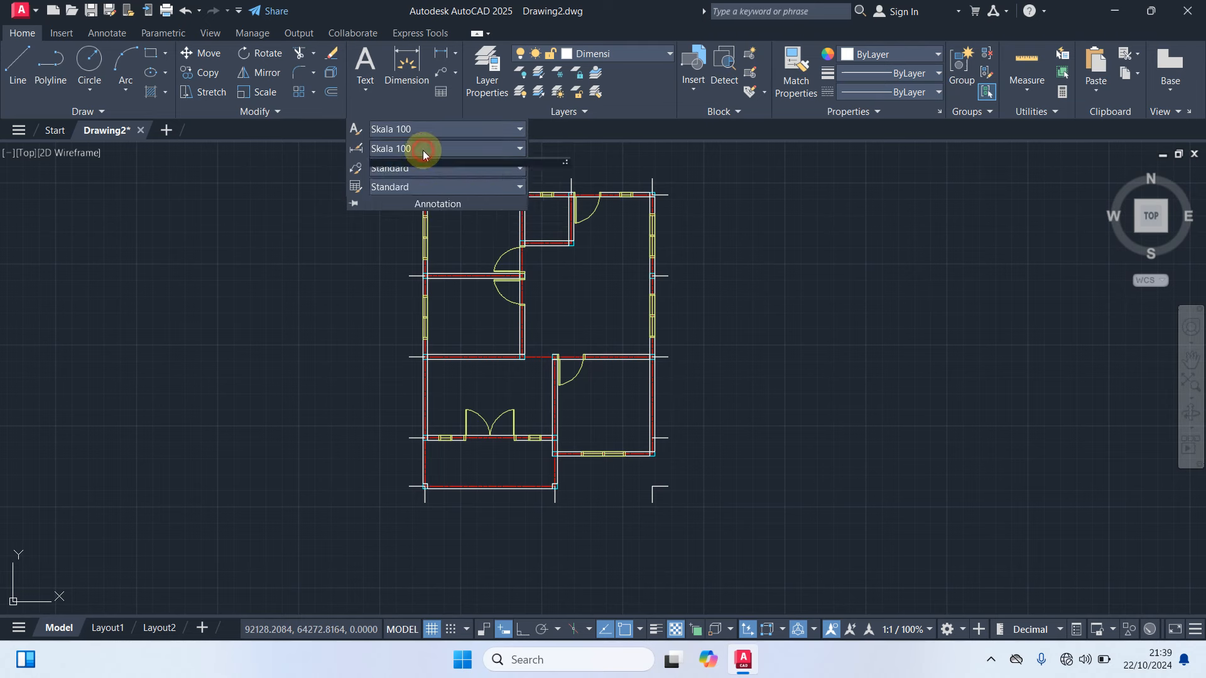
{"action": "left_click", "coordinate": [423, 149]}
{"action": "left_click", "coordinate": [410, 270]}
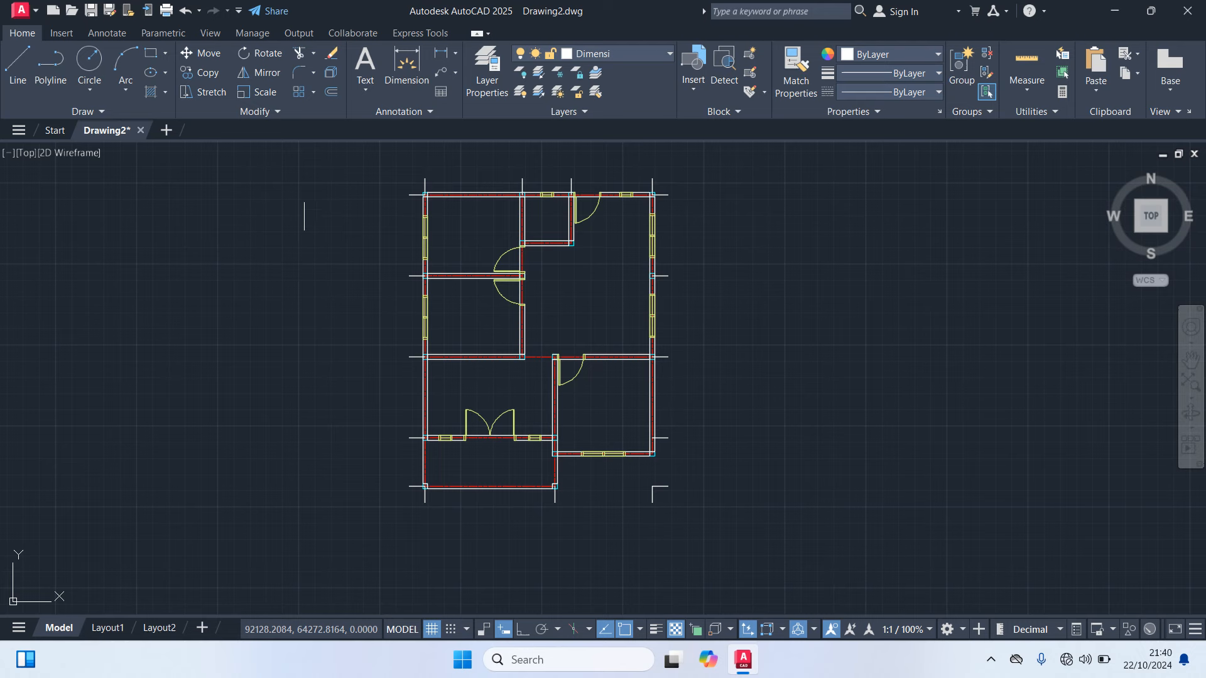
{"action": "left_click", "coordinate": [604, 54]}
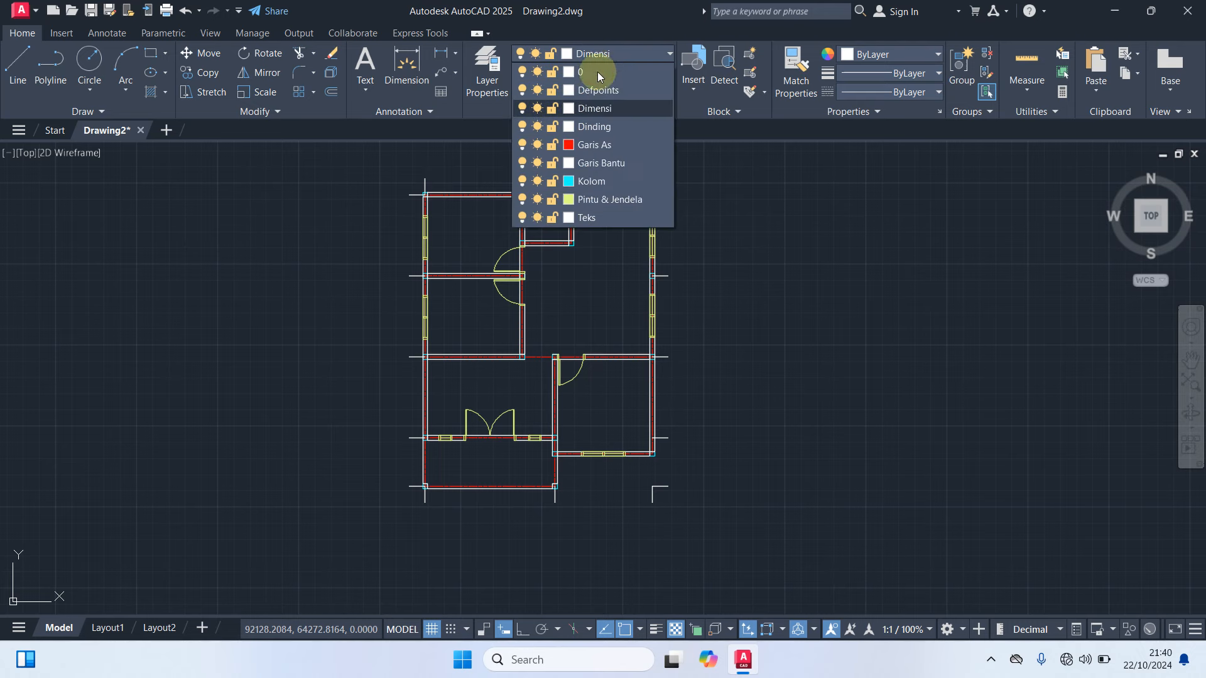
{"action": "left_click", "coordinate": [589, 109]}
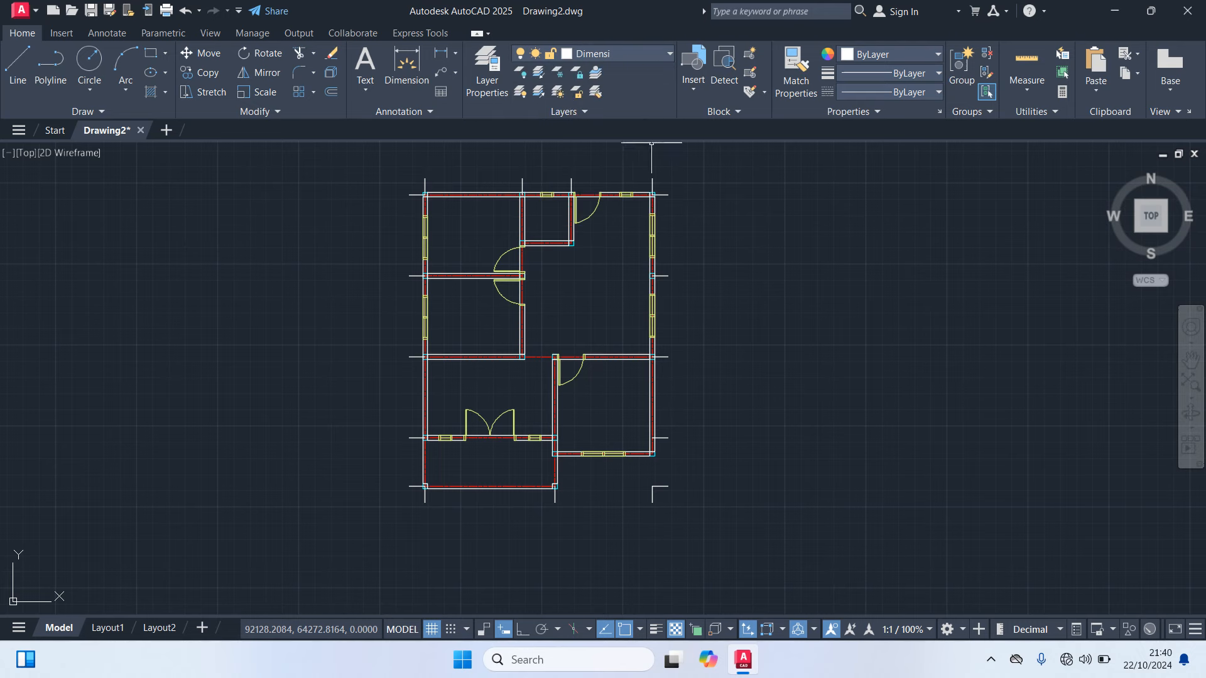
Add quick dimensions between the four vertical axis marks above the floor plan's top wall, placing the dimension line just above the marks
{"action": "scroll", "coordinate": [694, 250], "scroll_direction": "up", "scroll_amount": 3}
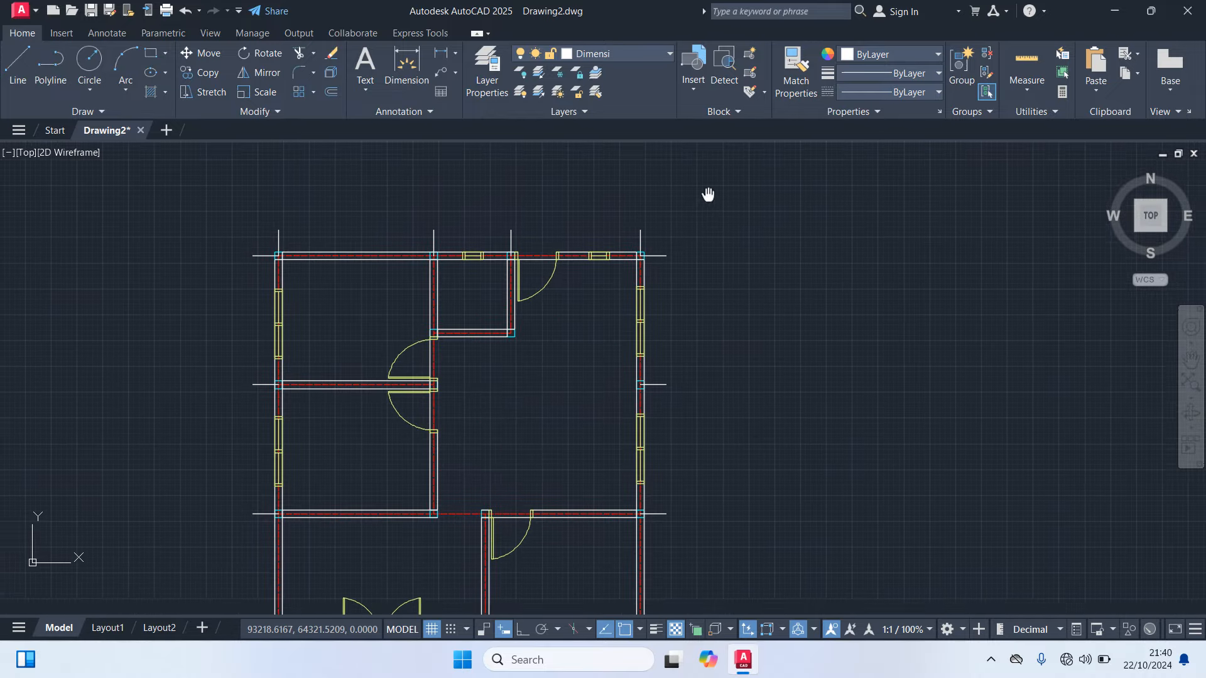
{"action": "type", "text": "di"}
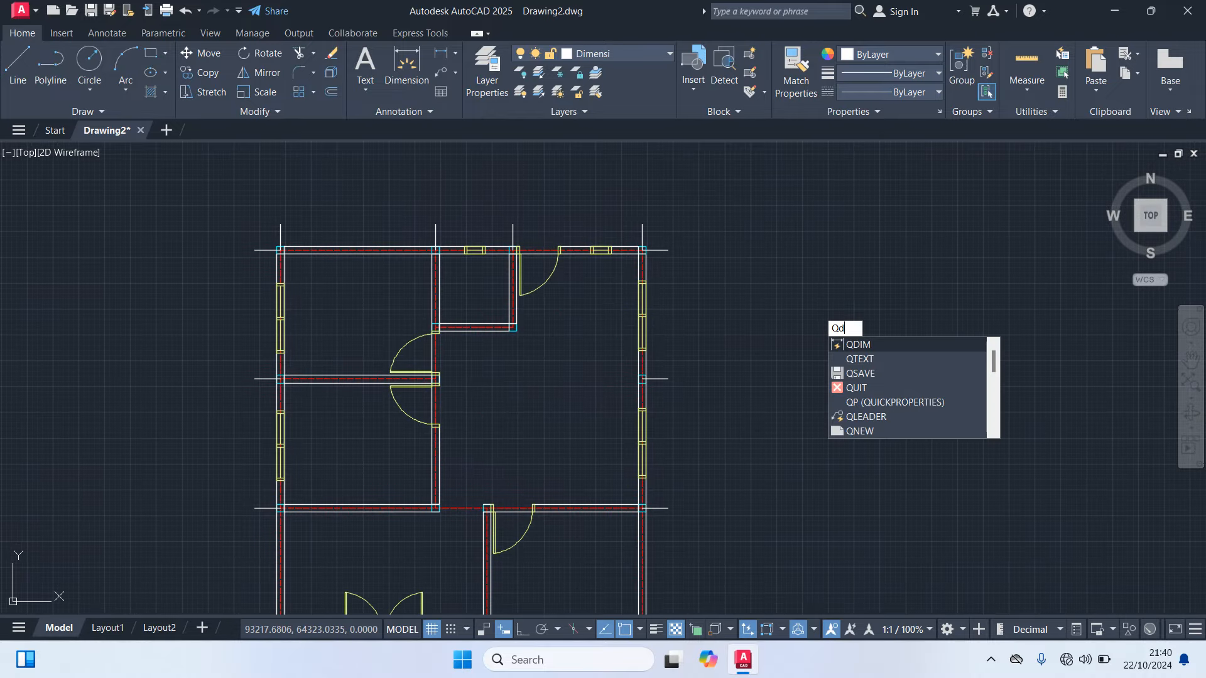
{"action": "key", "text": "Return"}
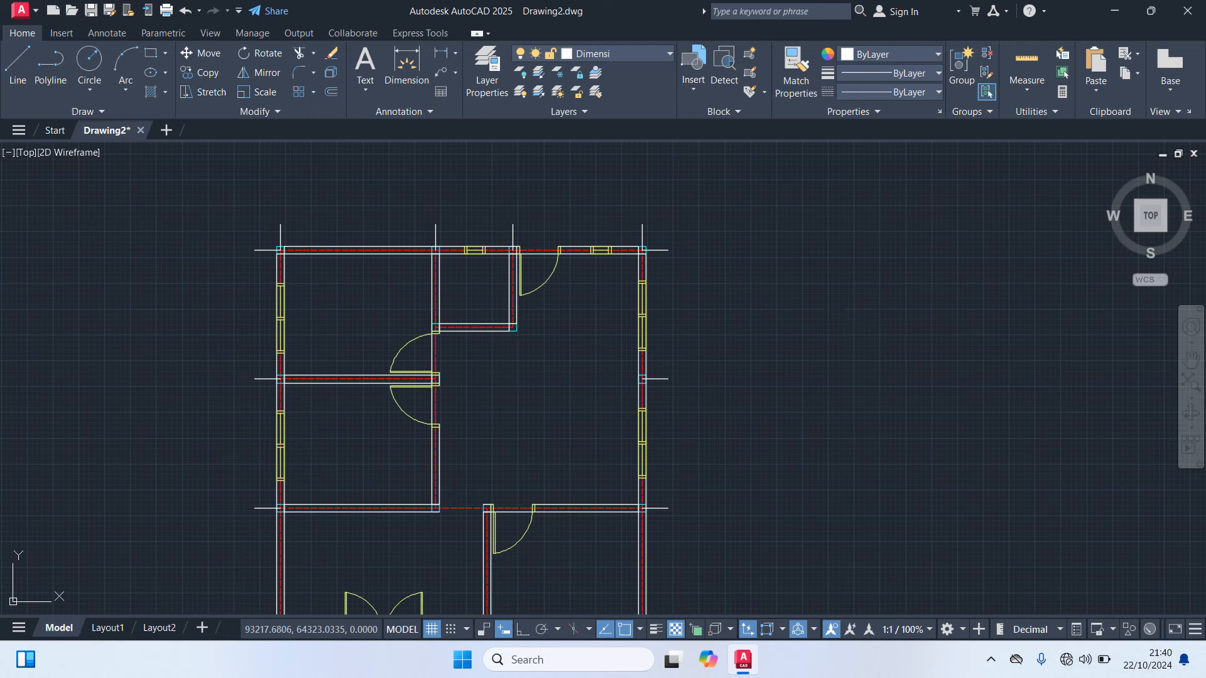
{"action": "left_click", "coordinate": [652, 229]}
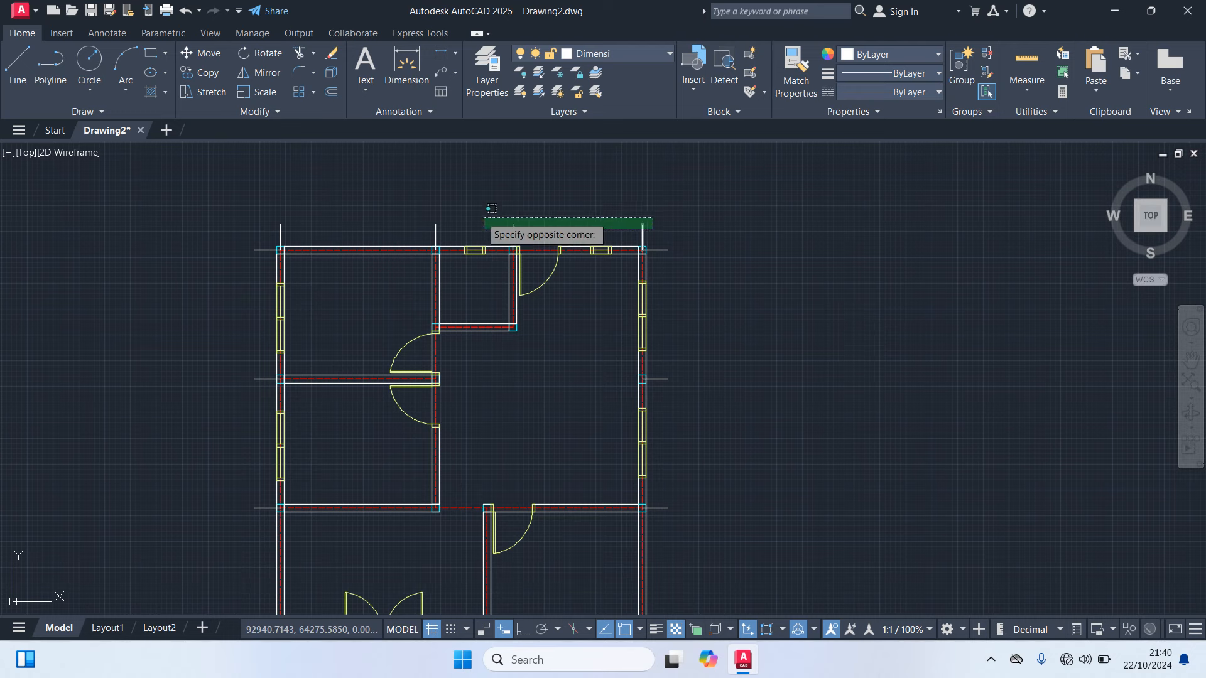
{"action": "left_click", "coordinate": [216, 196]}
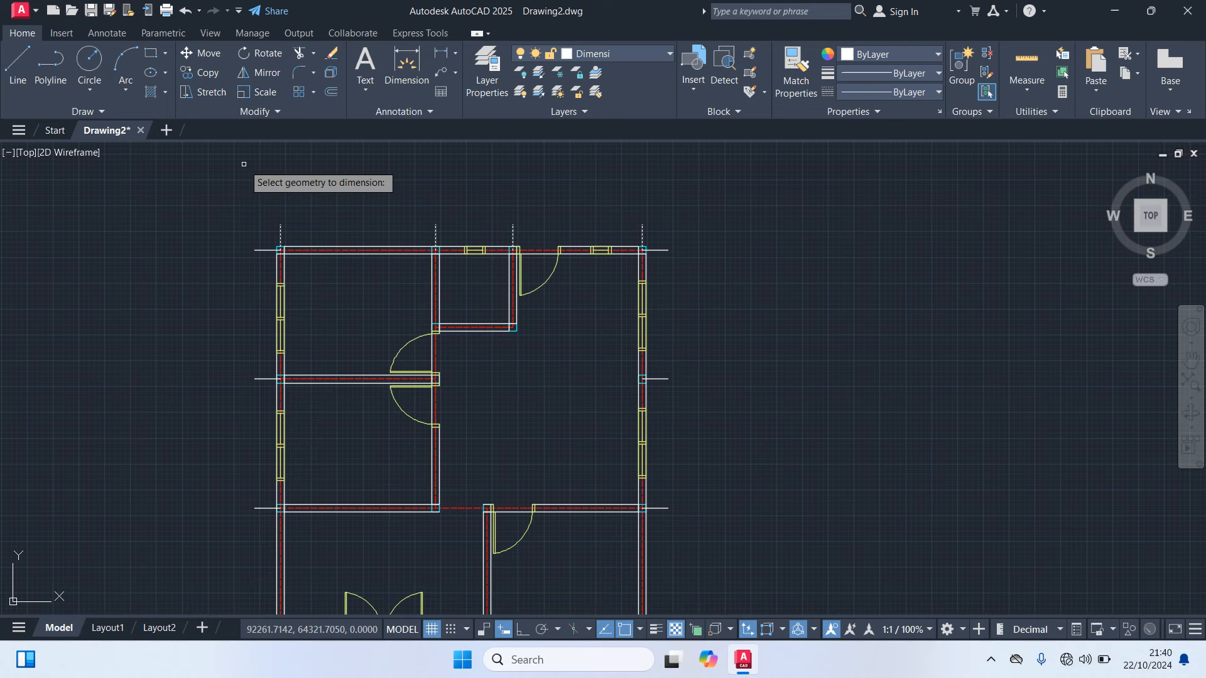
{"action": "key", "text": "Return"}
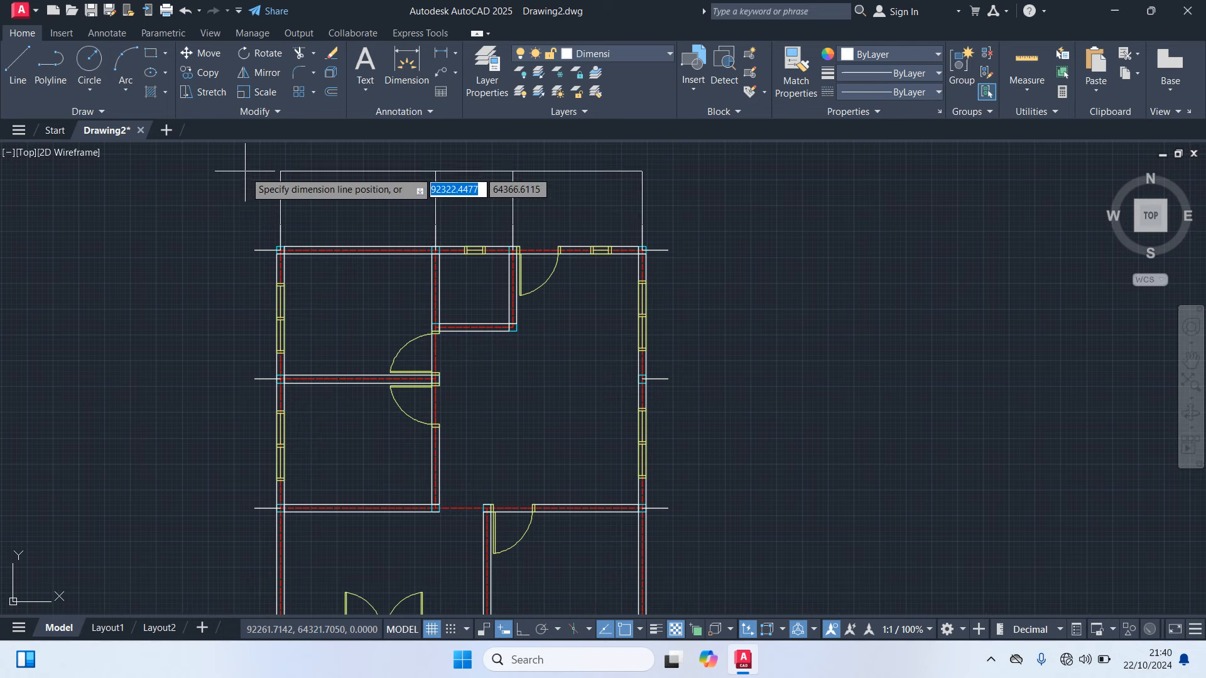
{"action": "scroll", "coordinate": [244, 164], "scroll_direction": "up", "scroll_amount": 1}
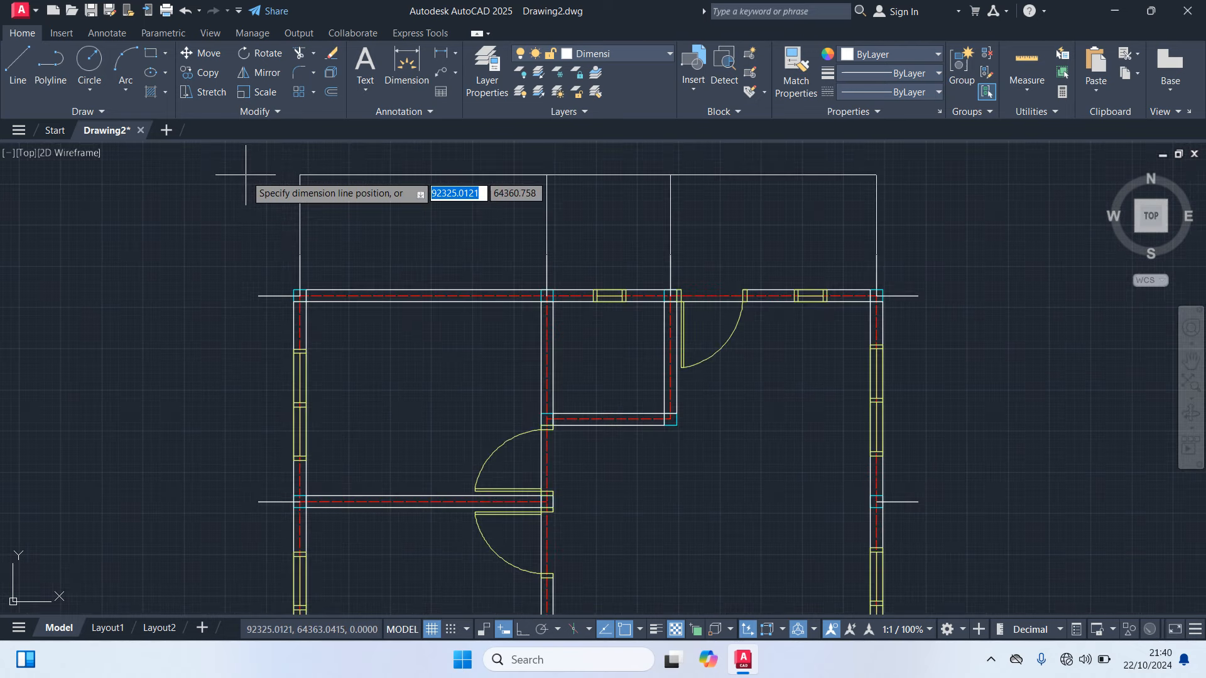
{"action": "left_click", "coordinate": [245, 212]}
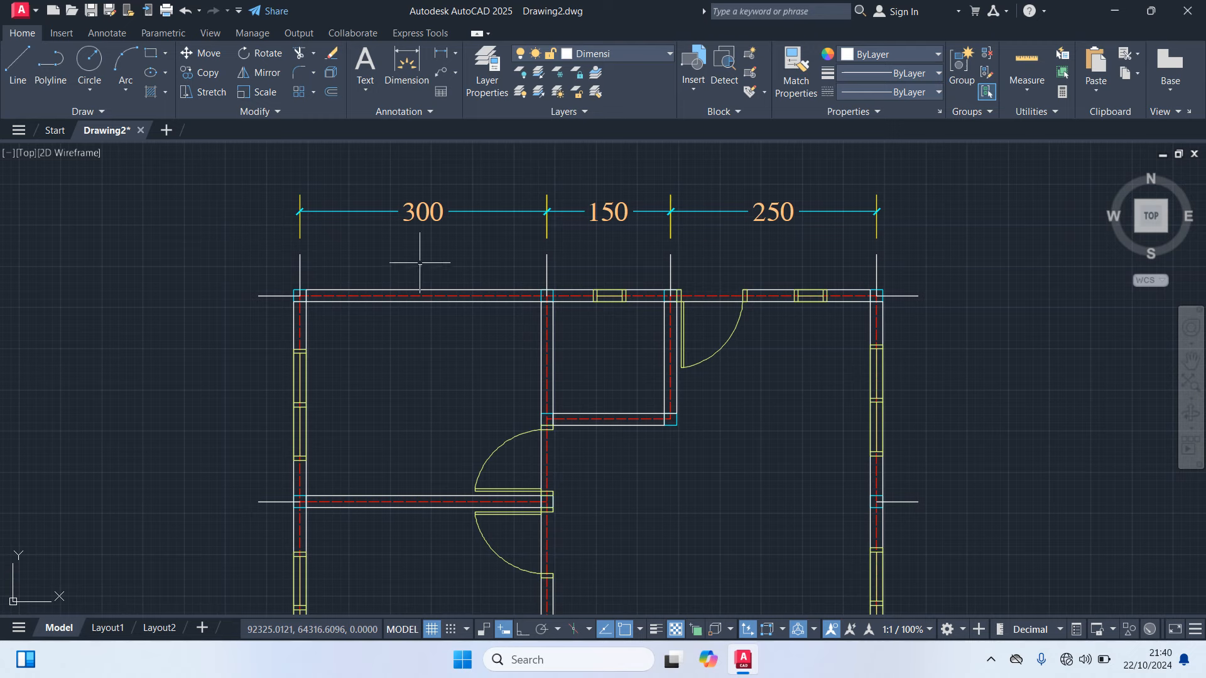
Add quick dimensions between the three vertical axis marks below the floor plan, placing the dimension line just beneath the marks
{"action": "scroll", "coordinate": [458, 391], "scroll_direction": "down", "scroll_amount": 2}
{"action": "middle_click_drag", "start_coordinate": [458, 406], "coordinate": [451, 190]}
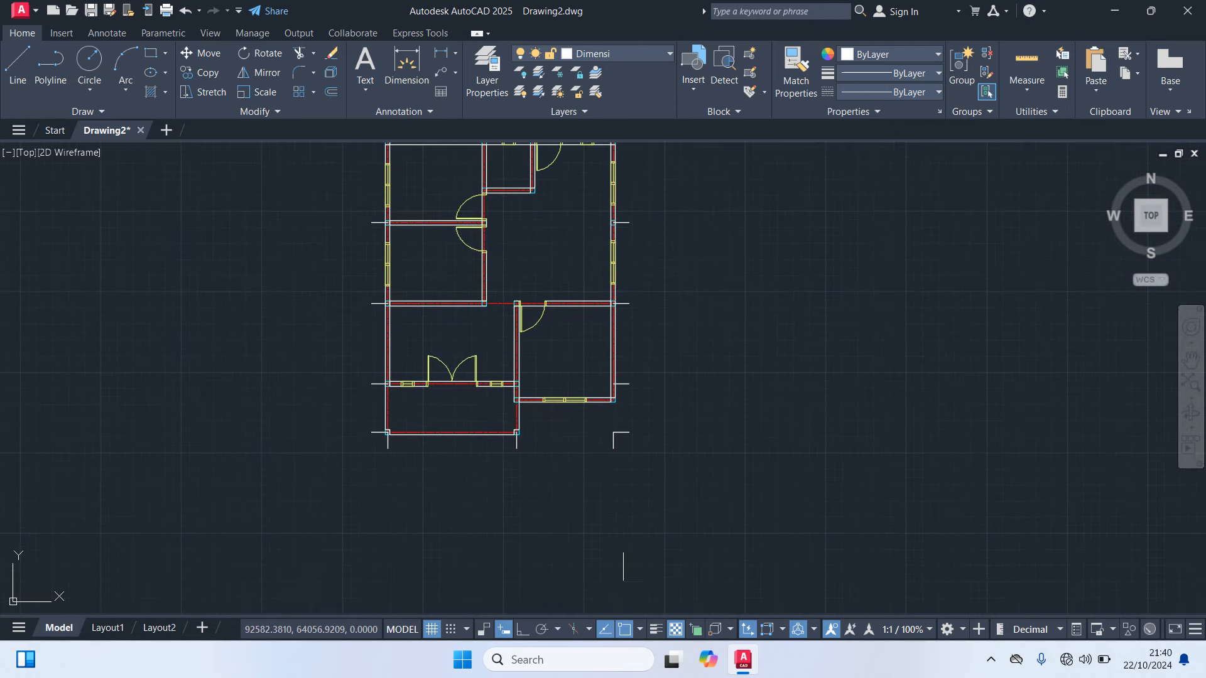
{"action": "key", "text": "Return"}
{"action": "scroll", "coordinate": [605, 479], "scroll_direction": "up", "scroll_amount": 2}
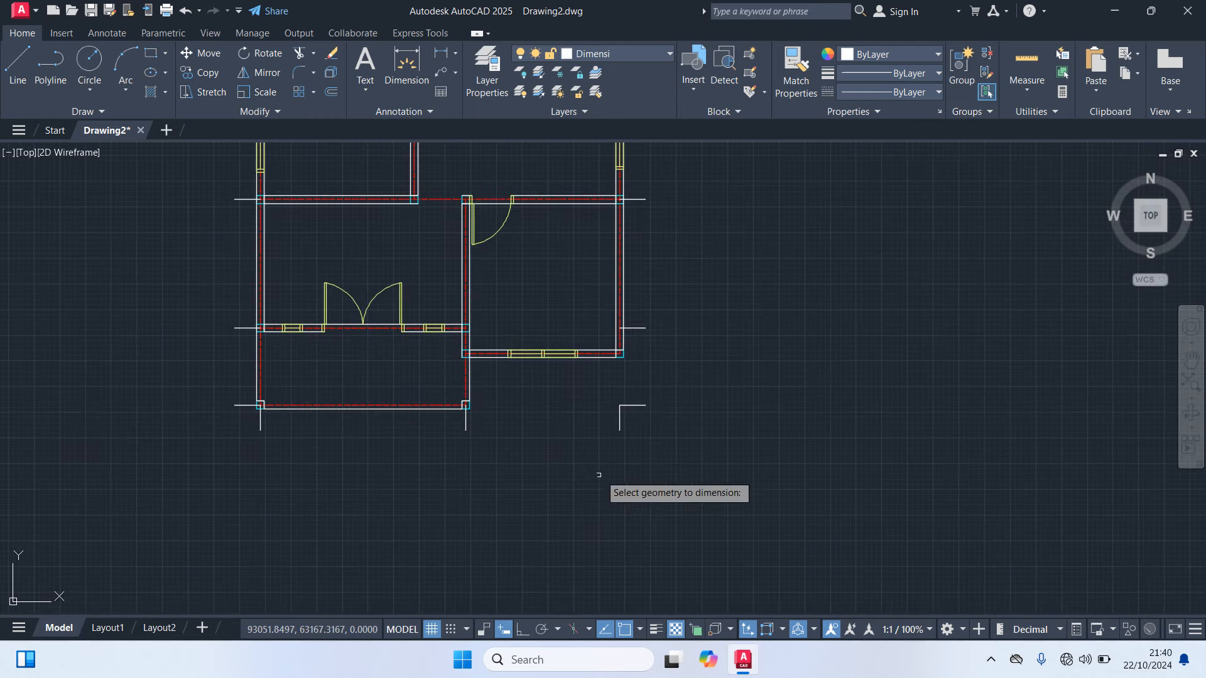
{"action": "left_click", "coordinate": [670, 492]}
{"action": "left_click", "coordinate": [184, 417]}
{"action": "key", "text": "Return"}
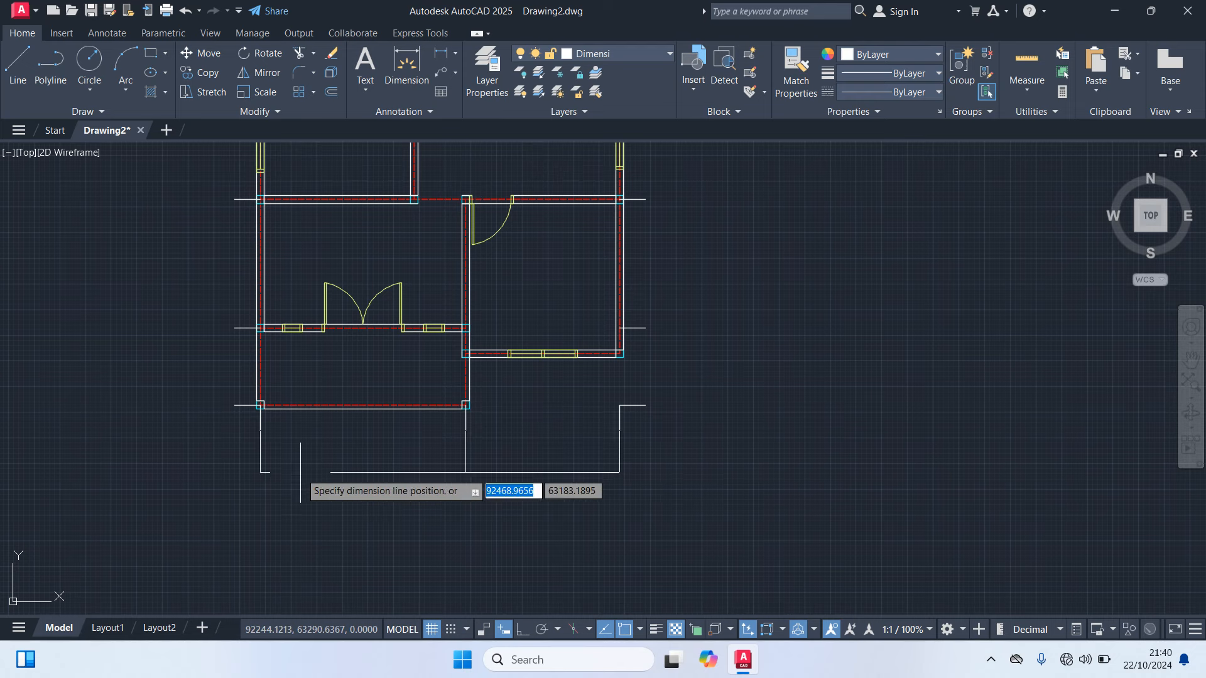
{"action": "scroll", "coordinate": [300, 472], "scroll_direction": "up", "scroll_amount": 4}
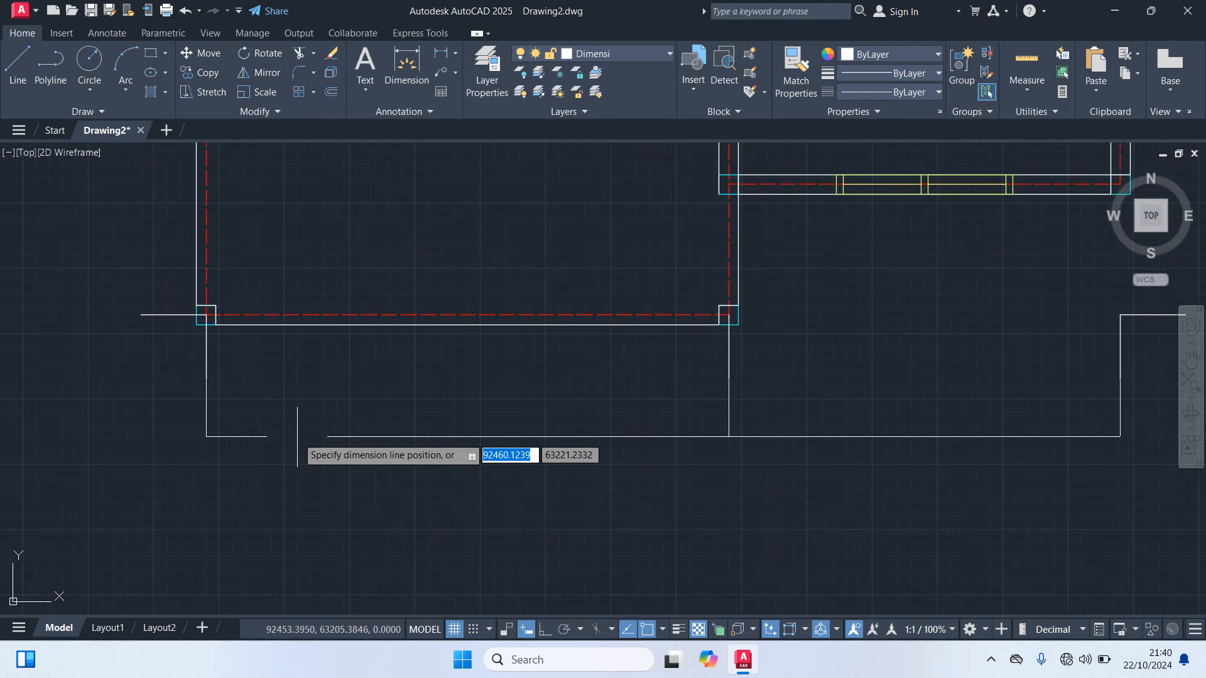
{"action": "left_click", "coordinate": [297, 436]}
{"action": "scroll", "coordinate": [301, 496], "scroll_direction": "down", "scroll_amount": 2}
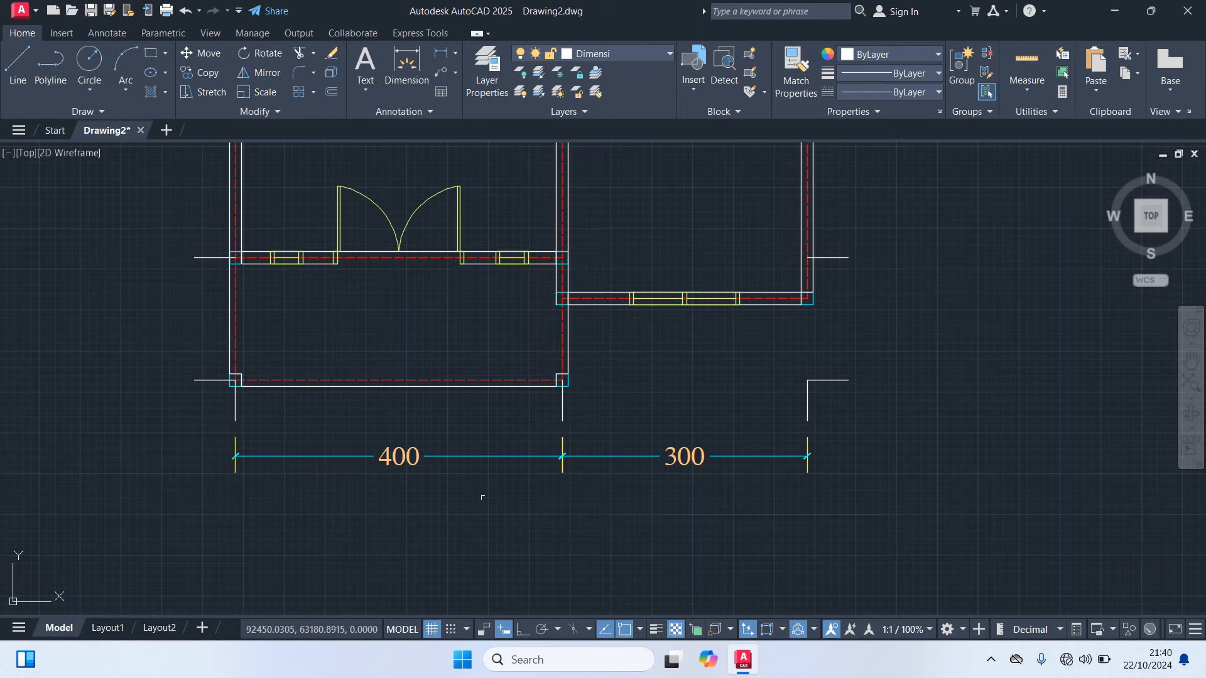
Add quick dimensions between the five horizontal axis marks outside the floor plan's right wall, placing the dimension line just beyond the marks
{"action": "scroll", "coordinate": [575, 488], "scroll_direction": "down", "scroll_amount": 4}
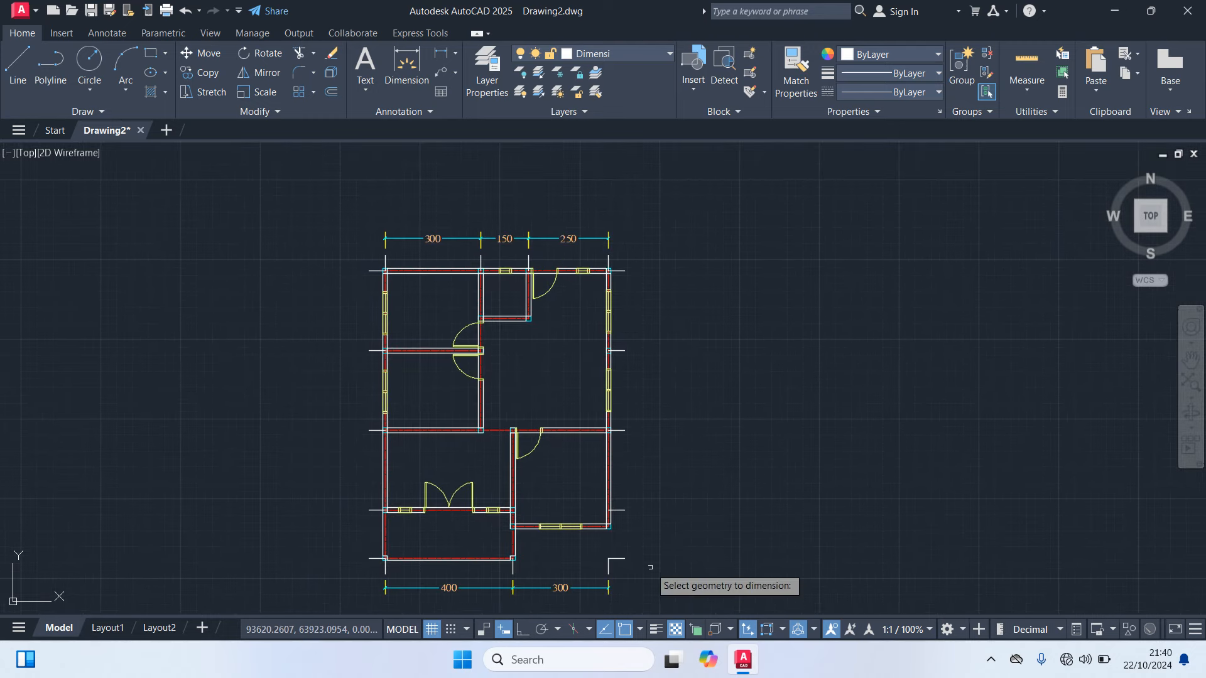
{"action": "left_click", "coordinate": [645, 565]}
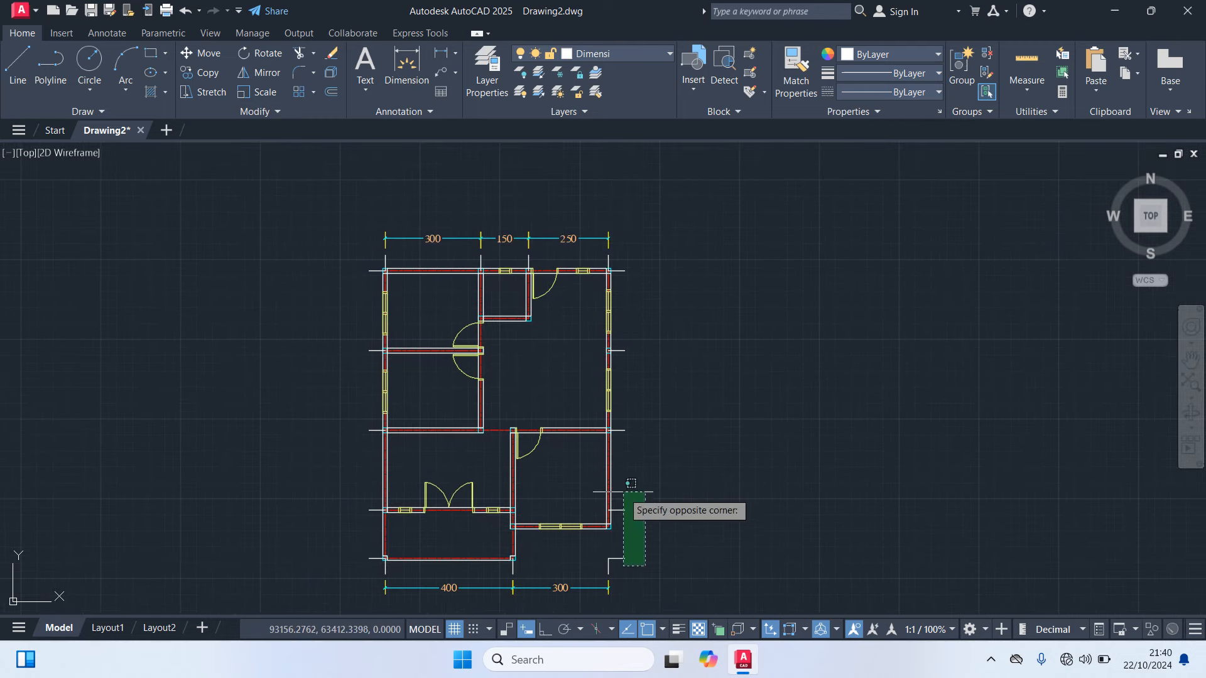
{"action": "left_click", "coordinate": [623, 238]}
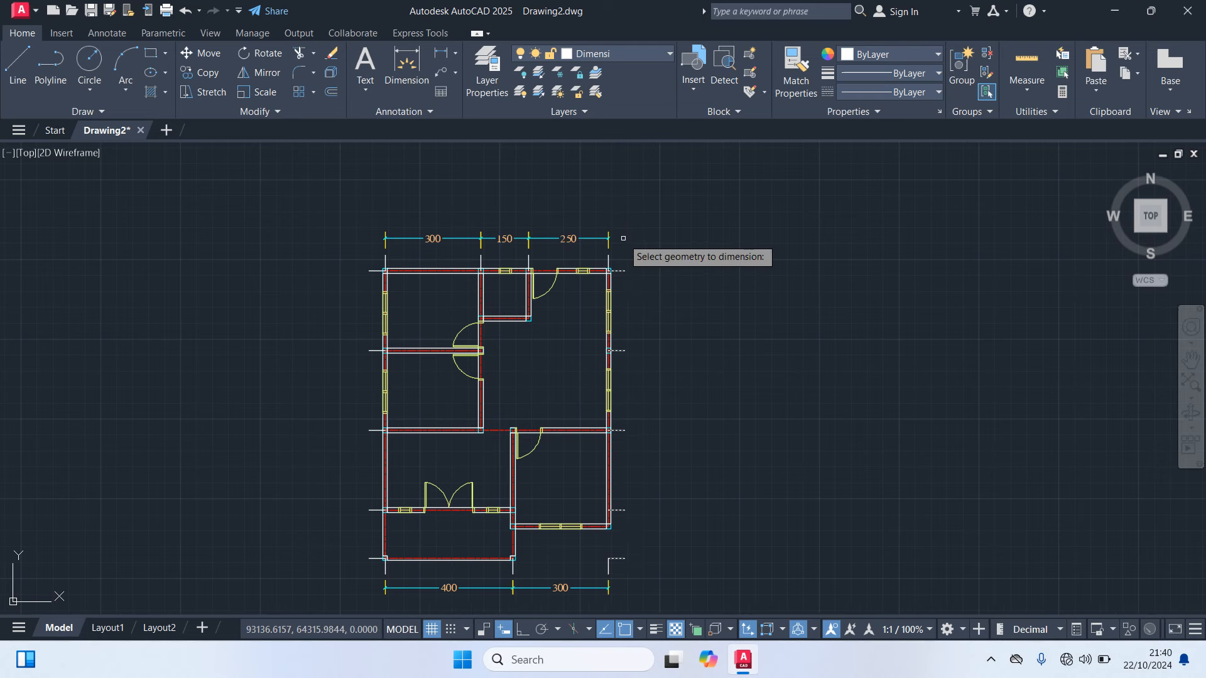
{"action": "key", "text": "Return"}
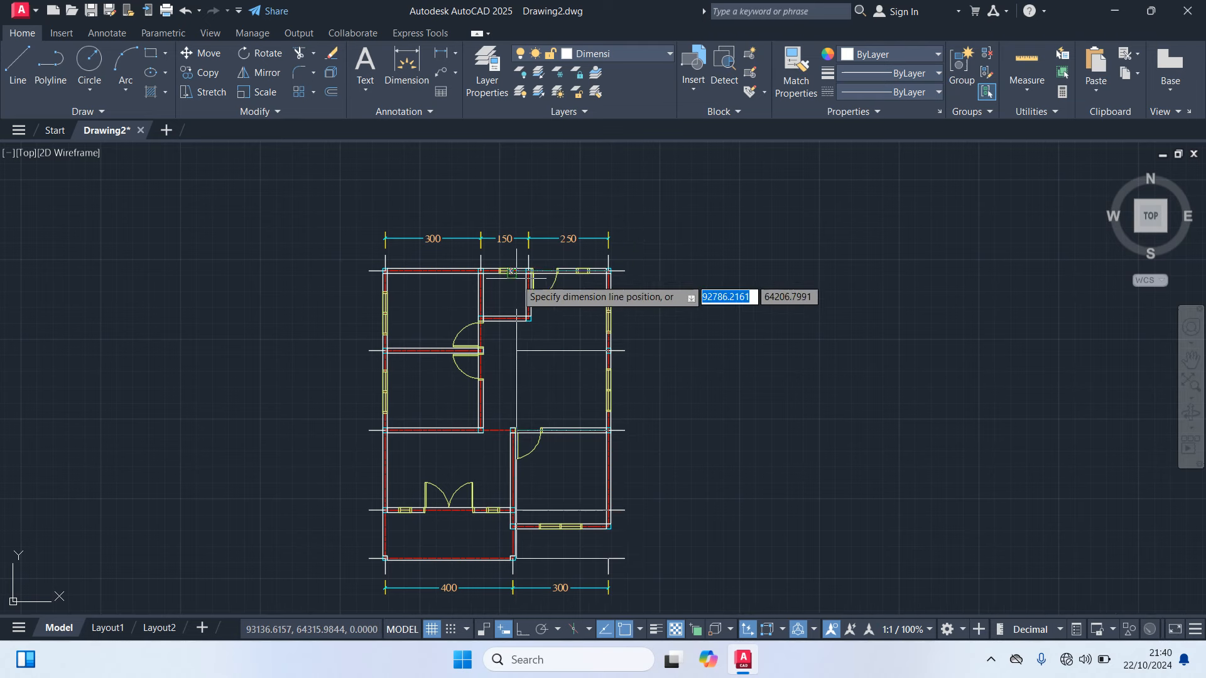
{"action": "scroll", "coordinate": [644, 282], "scroll_direction": "up", "scroll_amount": 2}
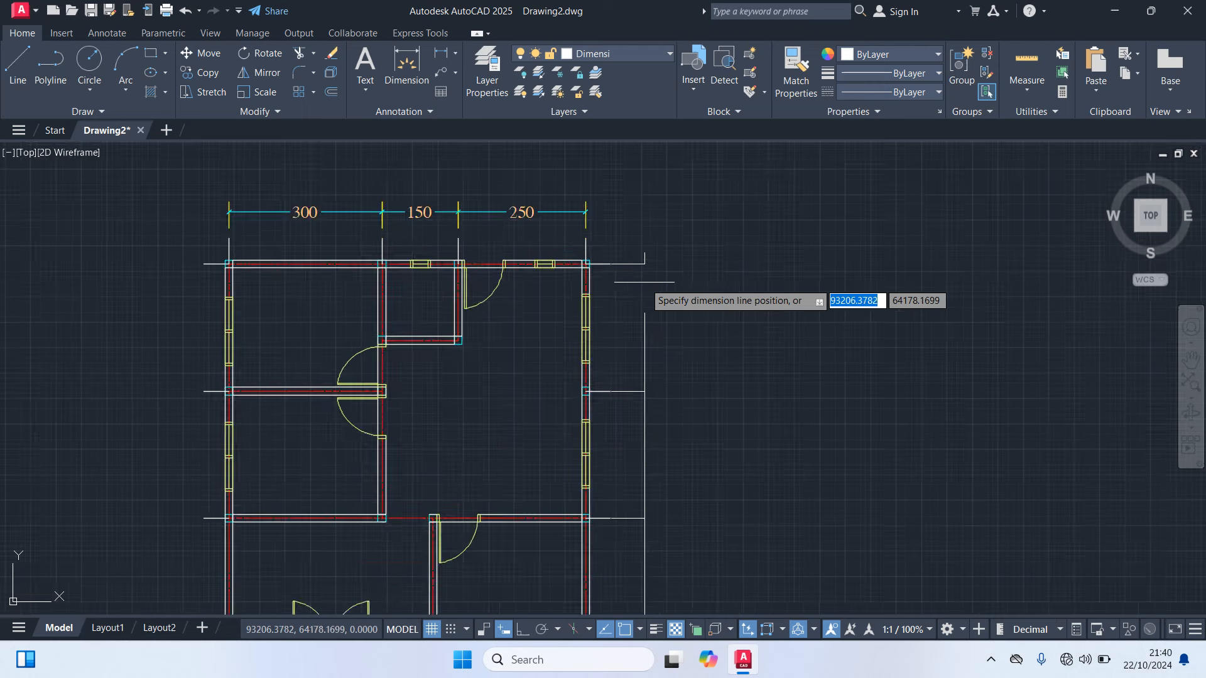
{"action": "left_click", "coordinate": [638, 284]}
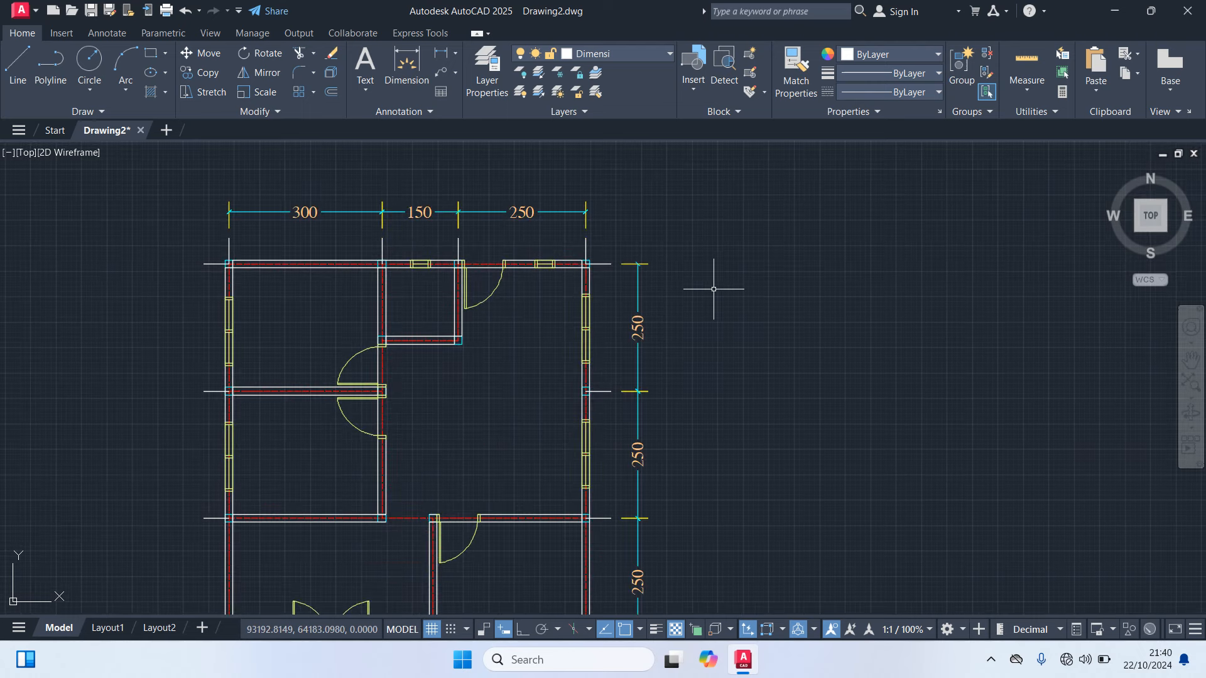
Add quick dimensions between the five horizontal axis marks outside the floor plan's left wall, placing the dimension line just beyond the marks
{"action": "scroll", "coordinate": [773, 396], "scroll_direction": "down", "scroll_amount": 2}
{"action": "middle_click_drag", "start_coordinate": [764, 398], "coordinate": [843, 317]}
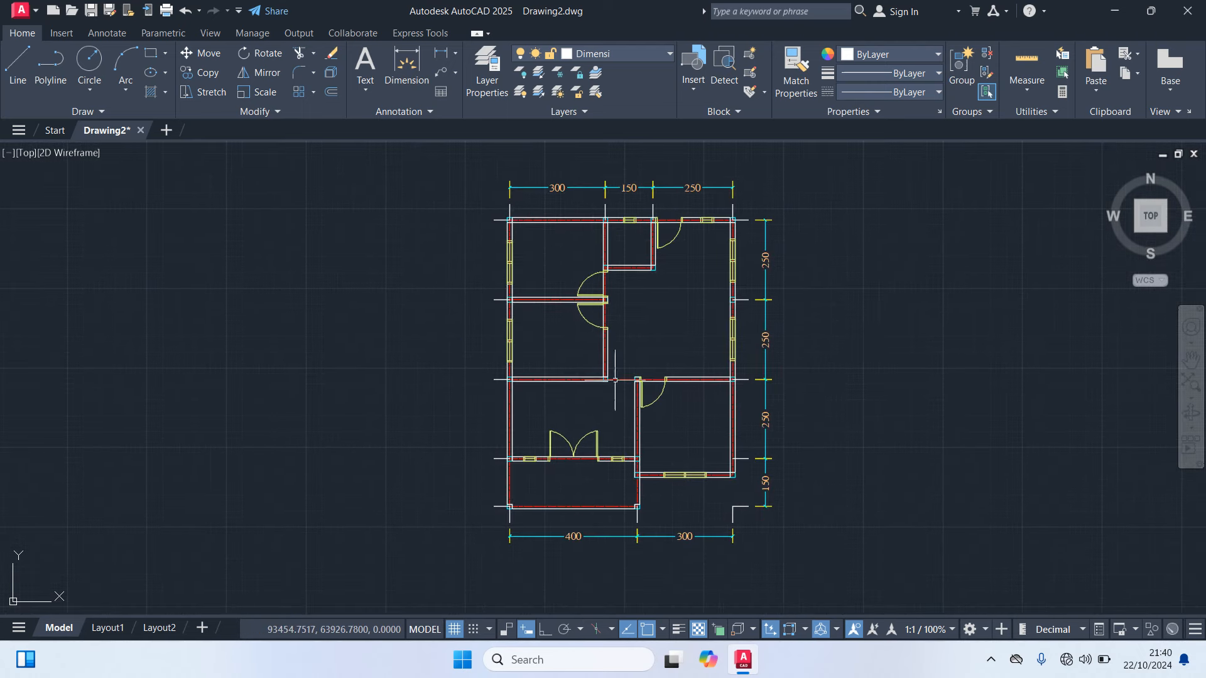
{"action": "scroll", "coordinate": [449, 465], "scroll_direction": "up", "scroll_amount": 2}
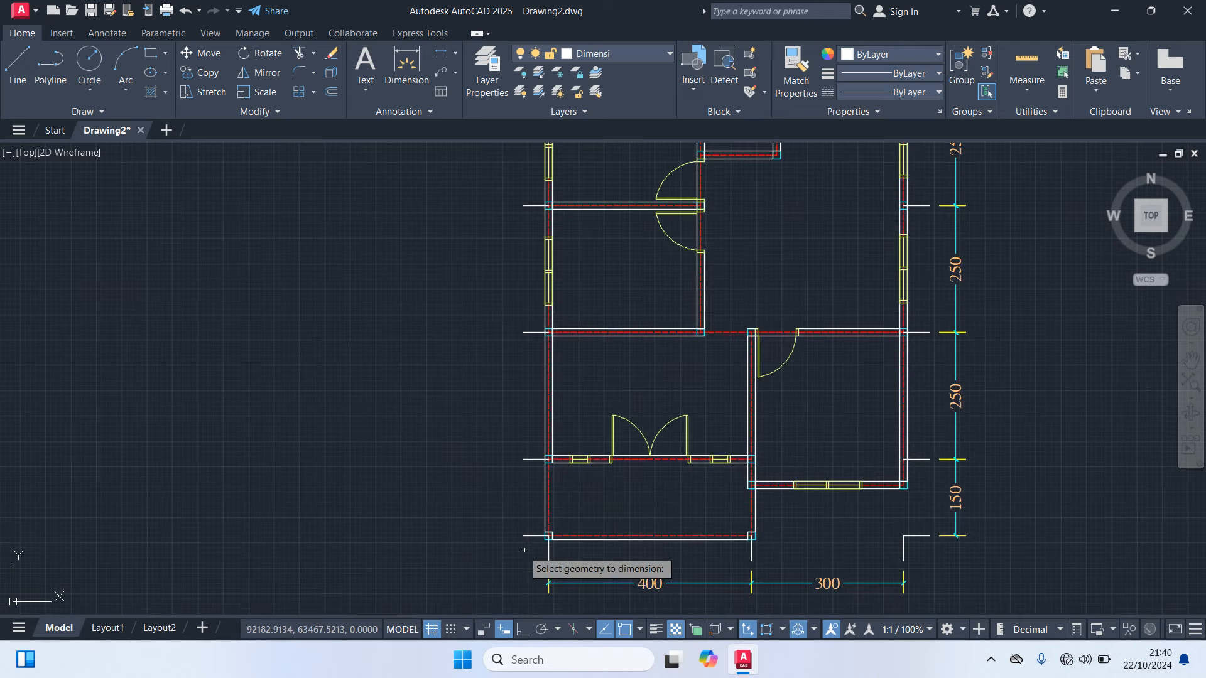
{"action": "left_click", "coordinate": [529, 553]}
{"action": "scroll", "coordinate": [440, 372], "scroll_direction": "down", "scroll_amount": 3}
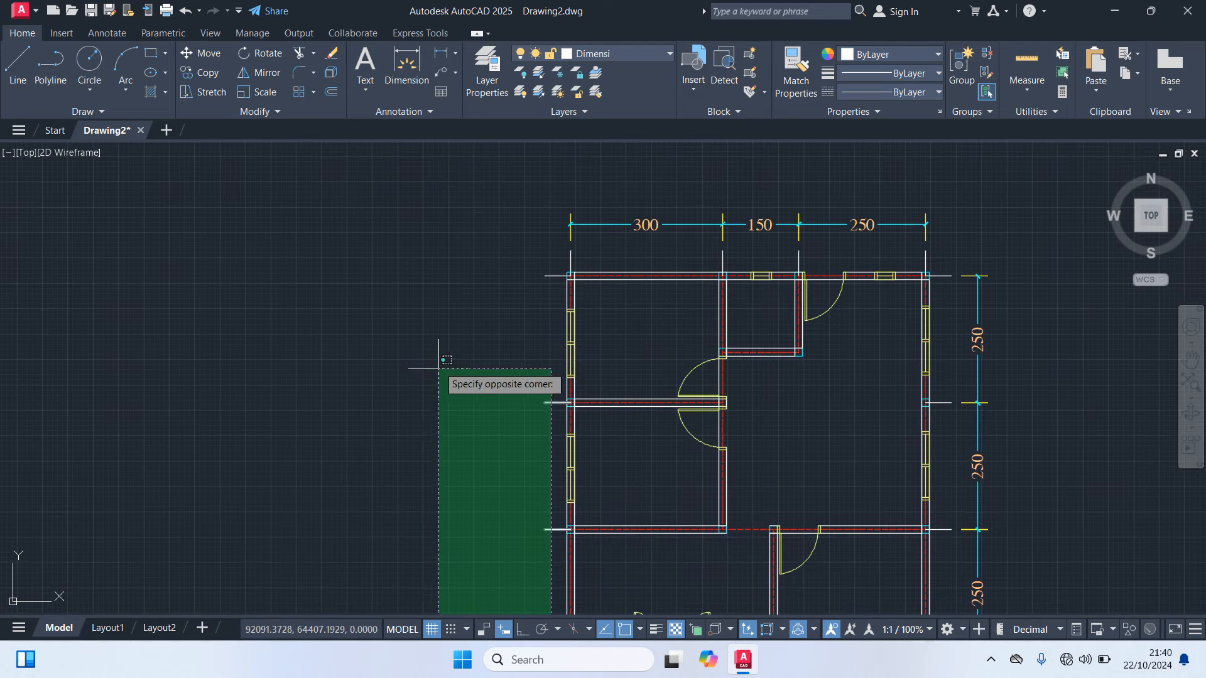
{"action": "left_click", "coordinate": [438, 271]}
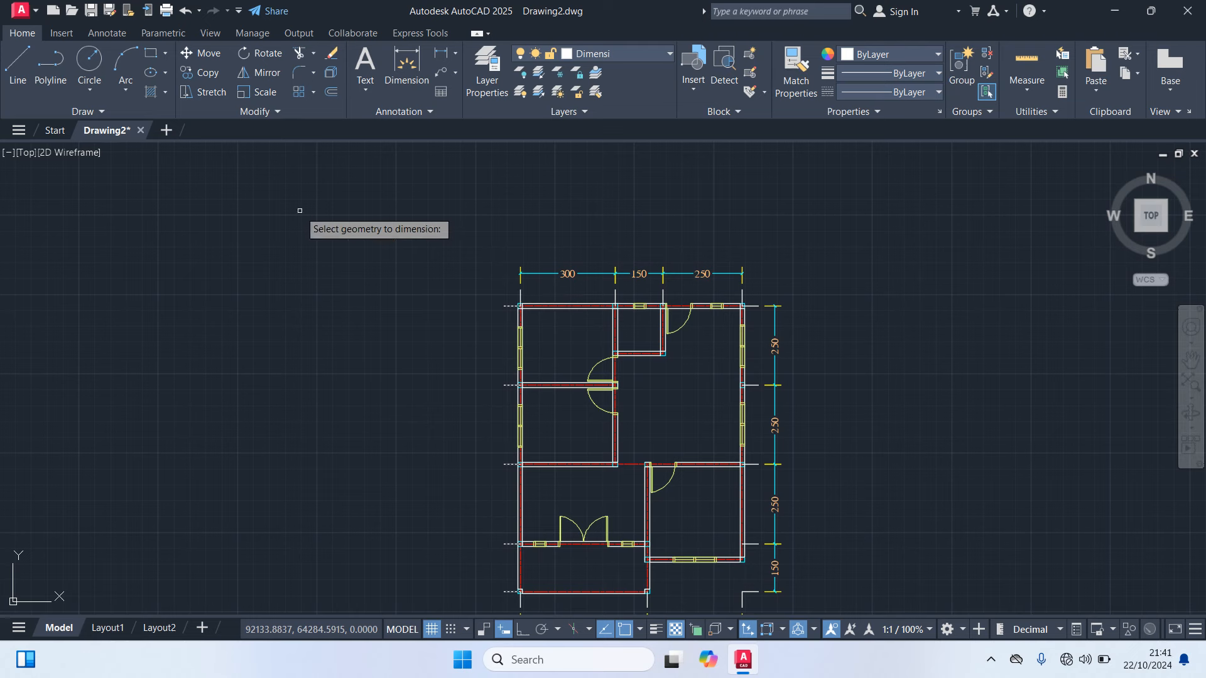
{"action": "key", "text": "Return"}
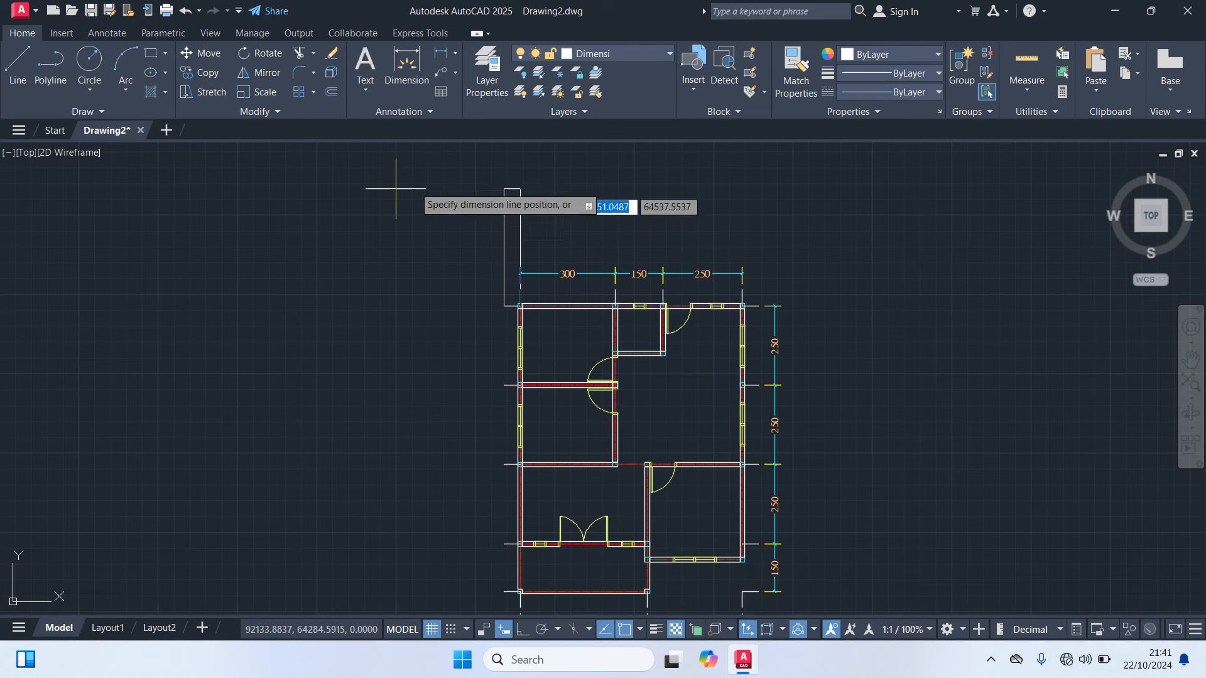
{"action": "scroll", "coordinate": [422, 333], "scroll_direction": "up", "scroll_amount": 6}
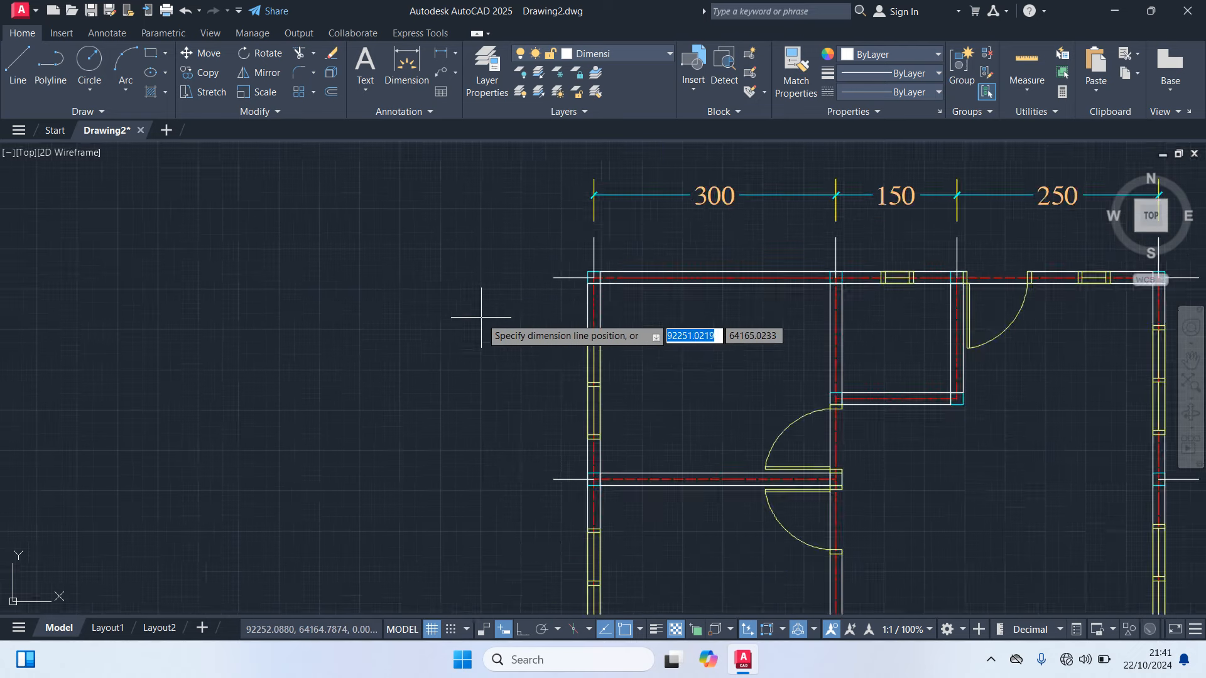
{"action": "left_click", "coordinate": [532, 311]}
Add an overall vertical dimension between the plan's bottom-left and top-left axis corners, placed outside the left dimension chain
{"action": "scroll", "coordinate": [412, 300], "scroll_direction": "down", "scroll_amount": 4}
{"action": "middle_click_drag", "start_coordinate": [300, 436], "coordinate": [268, 343]}
{"action": "type", "text": "DIM"}
{"action": "key", "text": "Return"}
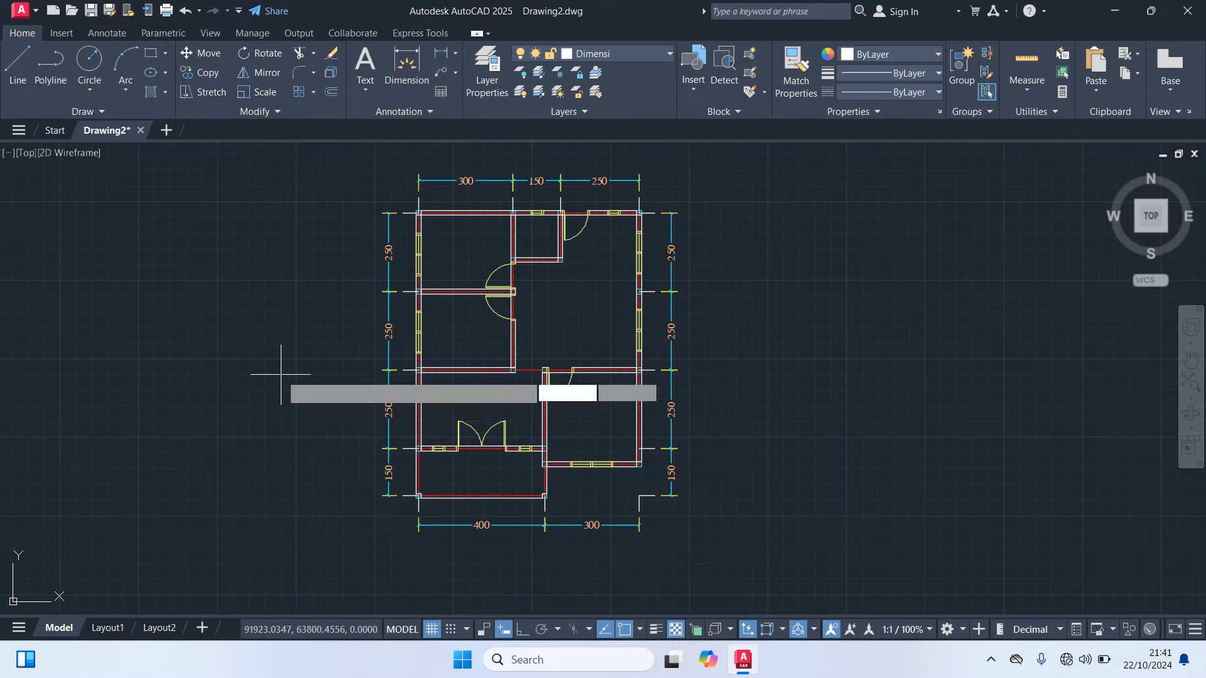
{"action": "scroll", "coordinate": [331, 479], "scroll_direction": "up", "scroll_amount": 8}
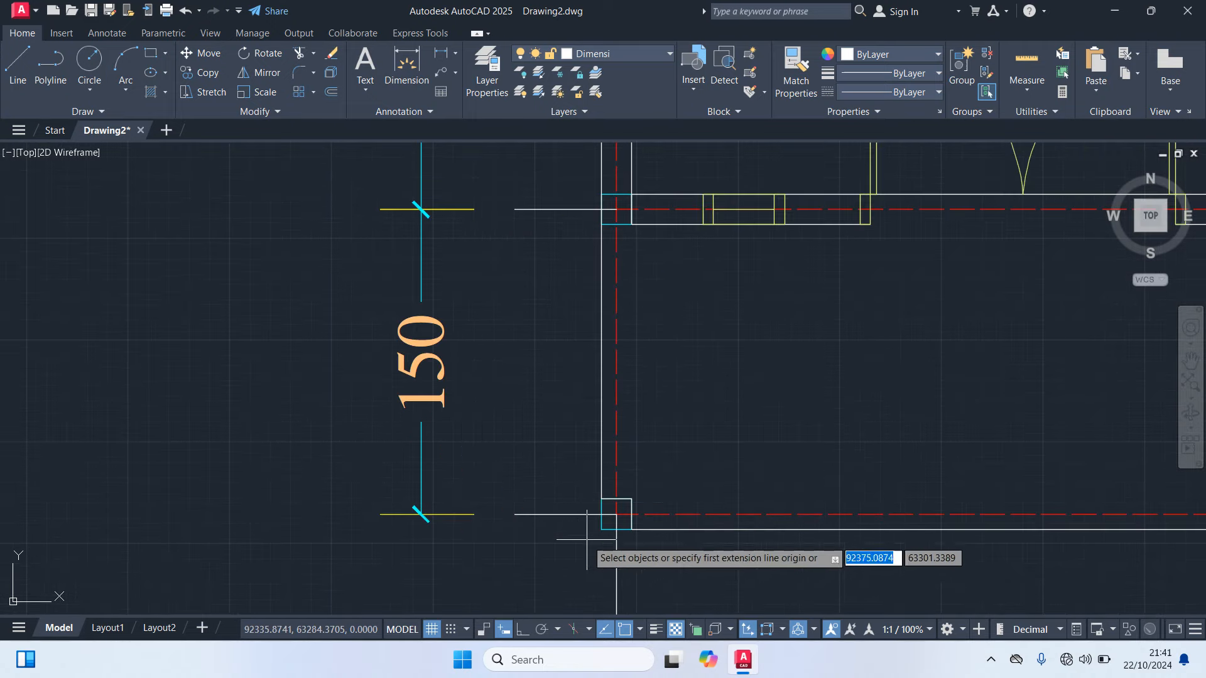
{"action": "left_click", "coordinate": [616, 514]}
{"action": "scroll", "coordinate": [502, 496], "scroll_direction": "down", "scroll_amount": 6}
{"action": "middle_click_drag", "start_coordinate": [499, 289], "coordinate": [521, 477]}
{"action": "scroll", "coordinate": [546, 333], "scroll_direction": "up", "scroll_amount": 7}
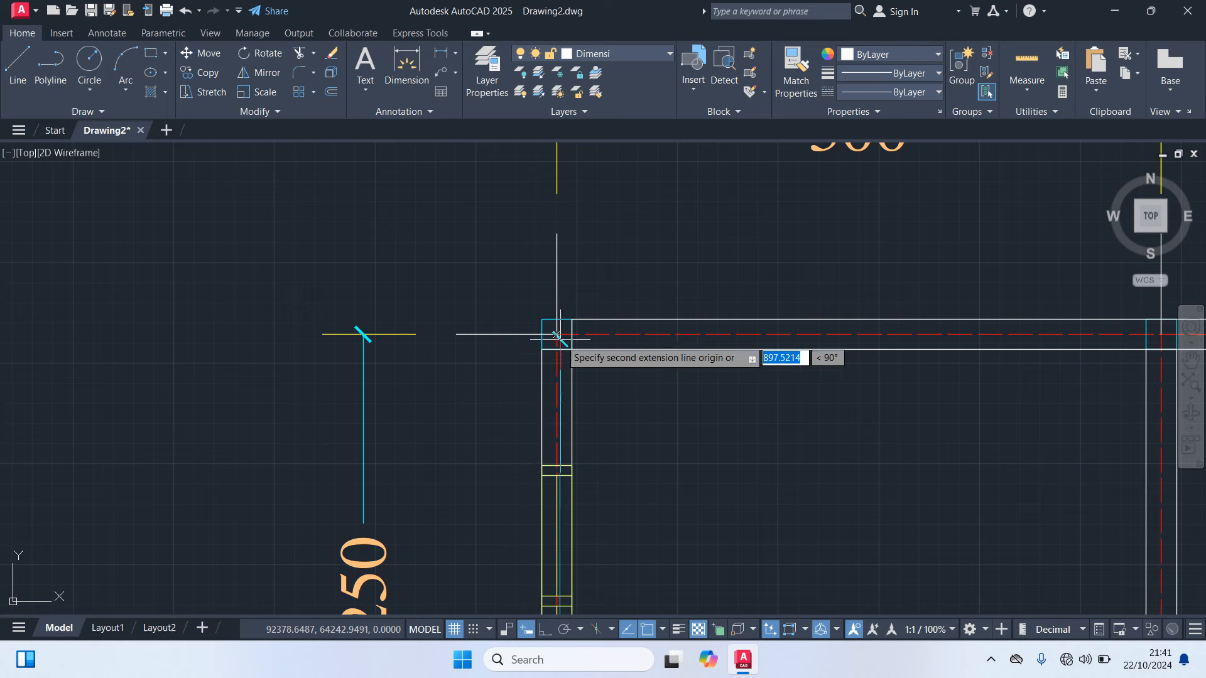
{"action": "left_click", "coordinate": [554, 334]}
{"action": "scroll", "coordinate": [547, 336], "scroll_direction": "down", "scroll_amount": 5}
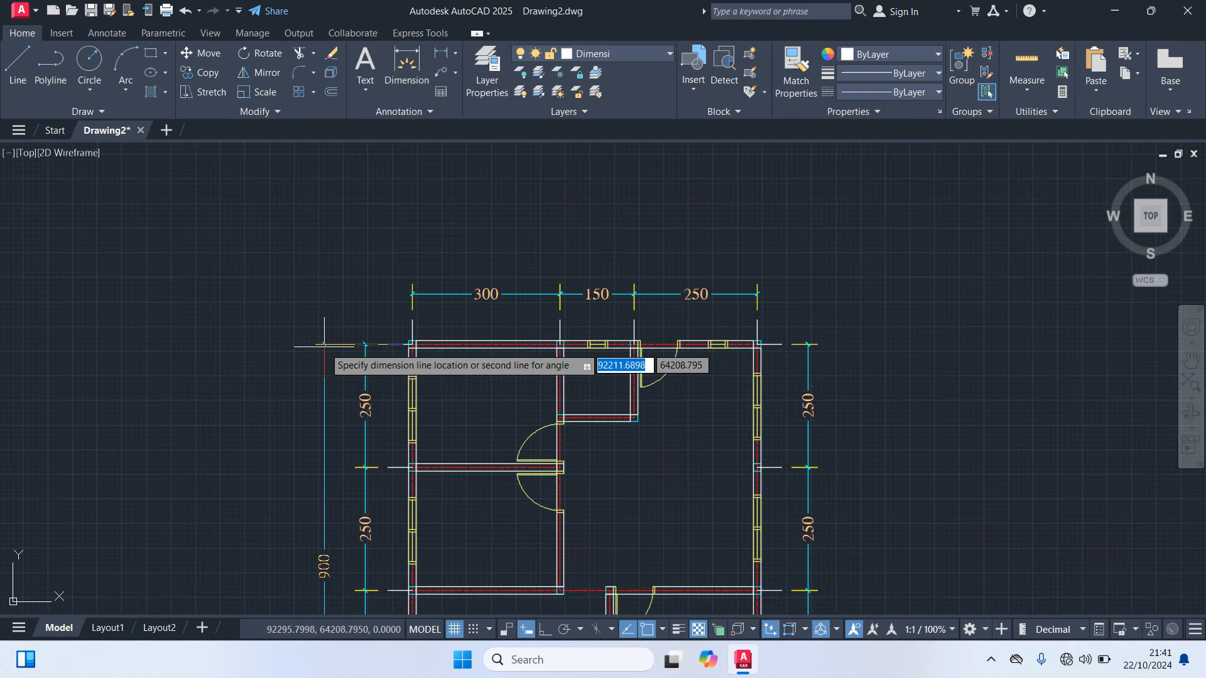
{"action": "left_click", "coordinate": [321, 446]}
Add an overall horizontal dimension between the plan's top-left and top-right axis corners, placed above the top dimension chain
{"action": "scroll", "coordinate": [377, 329], "scroll_direction": "up", "scroll_amount": 5}
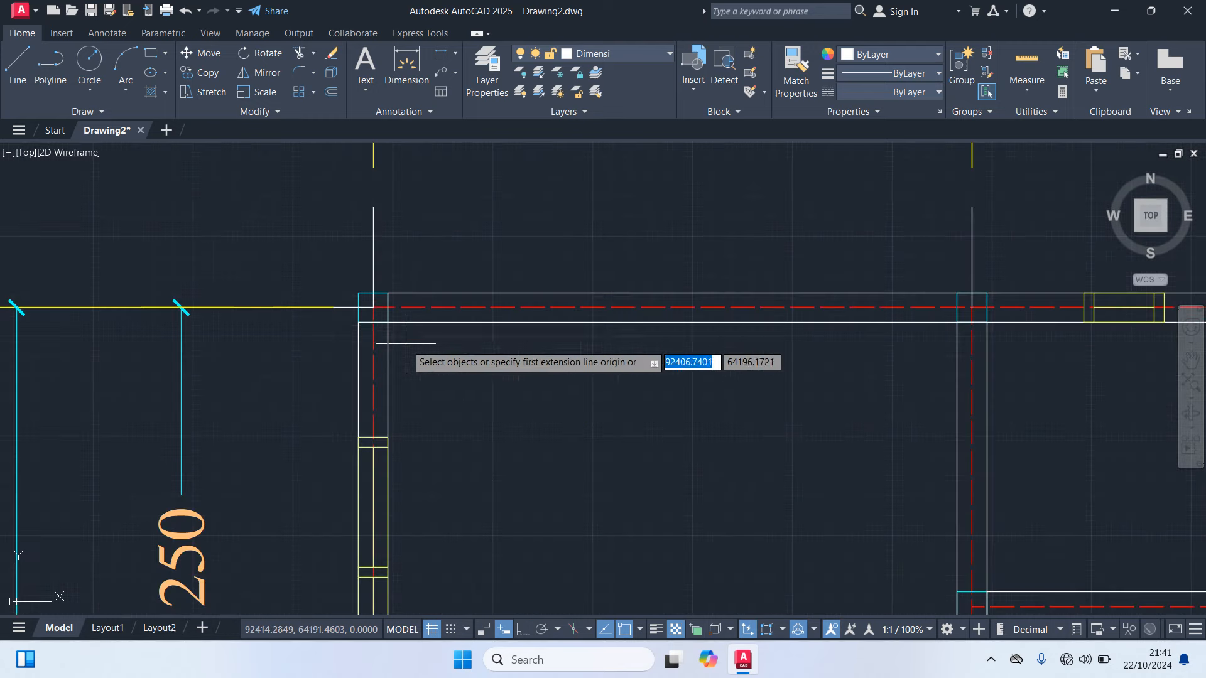
{"action": "left_click", "coordinate": [373, 308]}
{"action": "scroll", "coordinate": [402, 339], "scroll_direction": "down", "scroll_amount": 5}
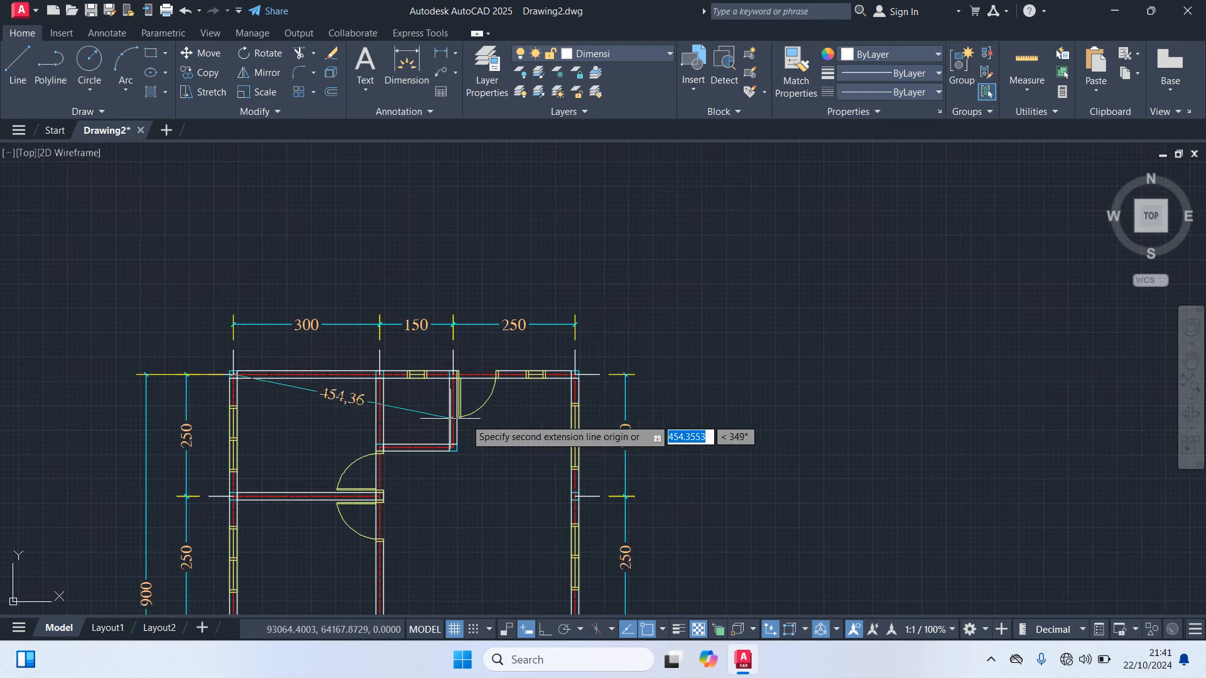
{"action": "scroll", "coordinate": [538, 391], "scroll_direction": "up", "scroll_amount": 6}
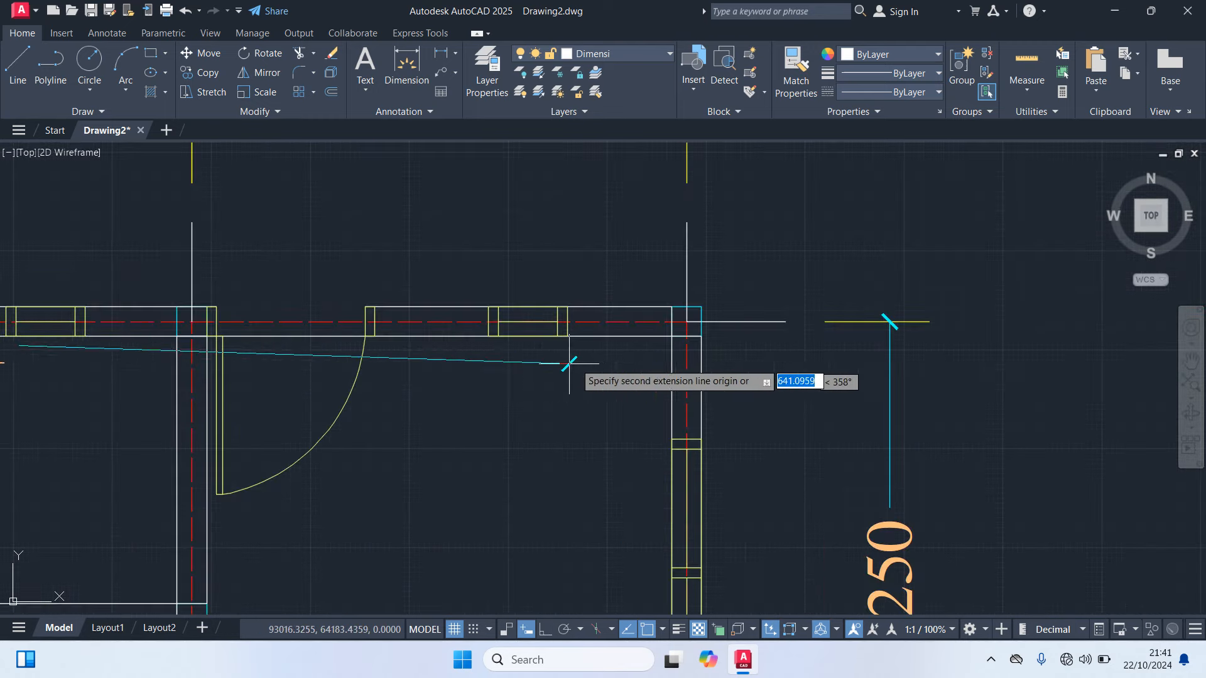
{"action": "left_click", "coordinate": [687, 322]}
{"action": "scroll", "coordinate": [698, 249], "scroll_direction": "down", "scroll_amount": 5}
{"action": "scroll", "coordinate": [701, 258], "scroll_direction": "up", "scroll_amount": 2}
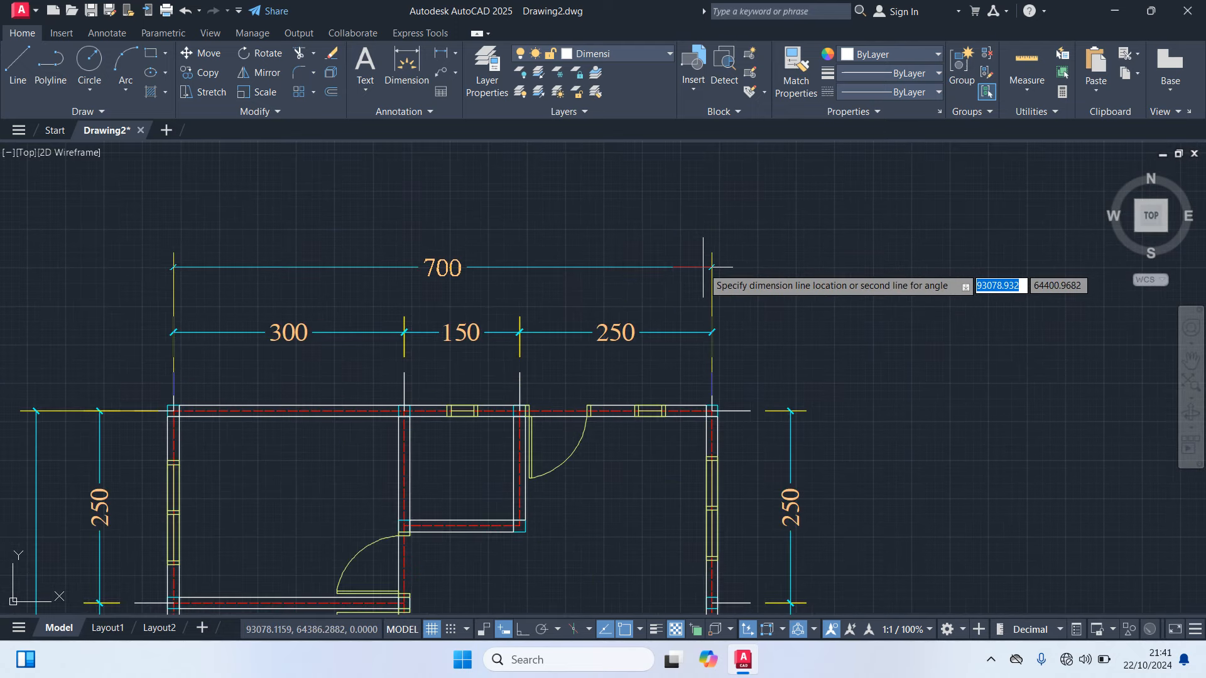
{"action": "left_click", "coordinate": [704, 268]}
{"action": "scroll", "coordinate": [866, 264], "scroll_direction": "down", "scroll_amount": 4}
{"action": "key", "text": "Escape"}
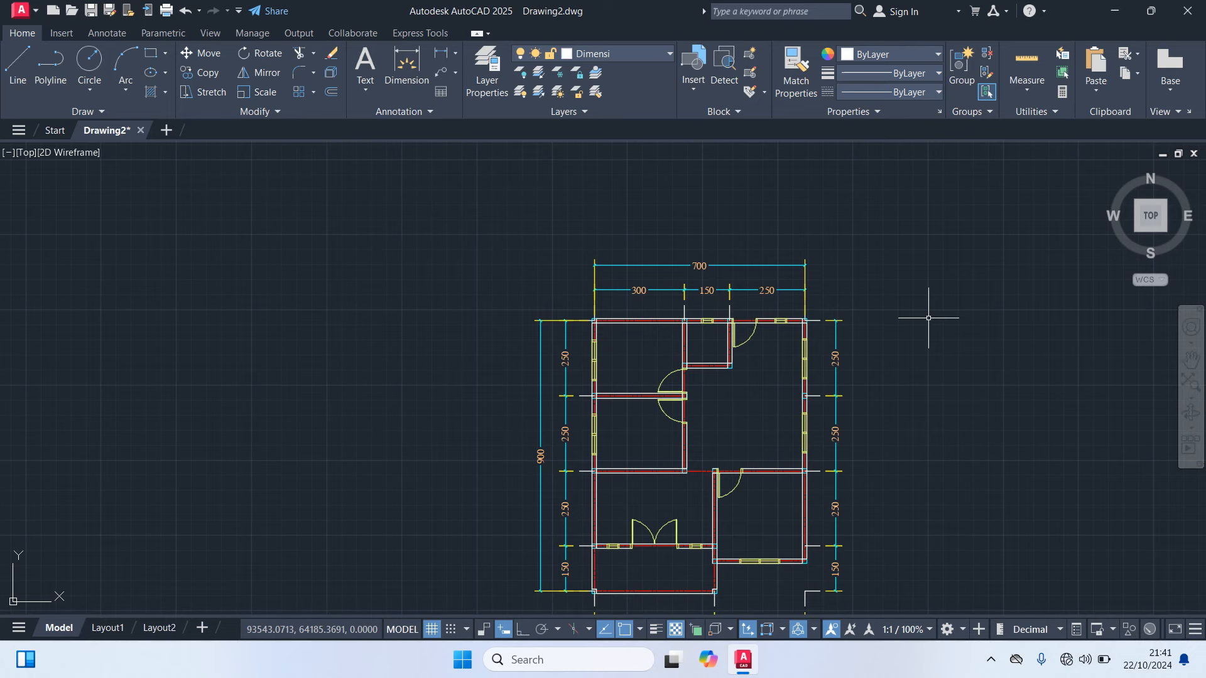
Examine the dimension chains around the floor plan, especially how the right-hand axis marks line up with the walls
{"action": "scroll", "coordinate": [930, 328], "scroll_direction": "down", "scroll_amount": 1}
{"action": "mouse_move", "coordinate": [930, 328]}
{"action": "middle_mouse_down"}
{"action": "mouse_move", "coordinate": [945, 248]}
{"action": "mouse_move", "coordinate": [937, 255]}
{"action": "middle_mouse_up"}
{"action": "scroll", "coordinate": [851, 479], "scroll_direction": "up", "scroll_amount": 2}
{"action": "scroll", "coordinate": [870, 471], "scroll_direction": "down", "scroll_amount": 1}
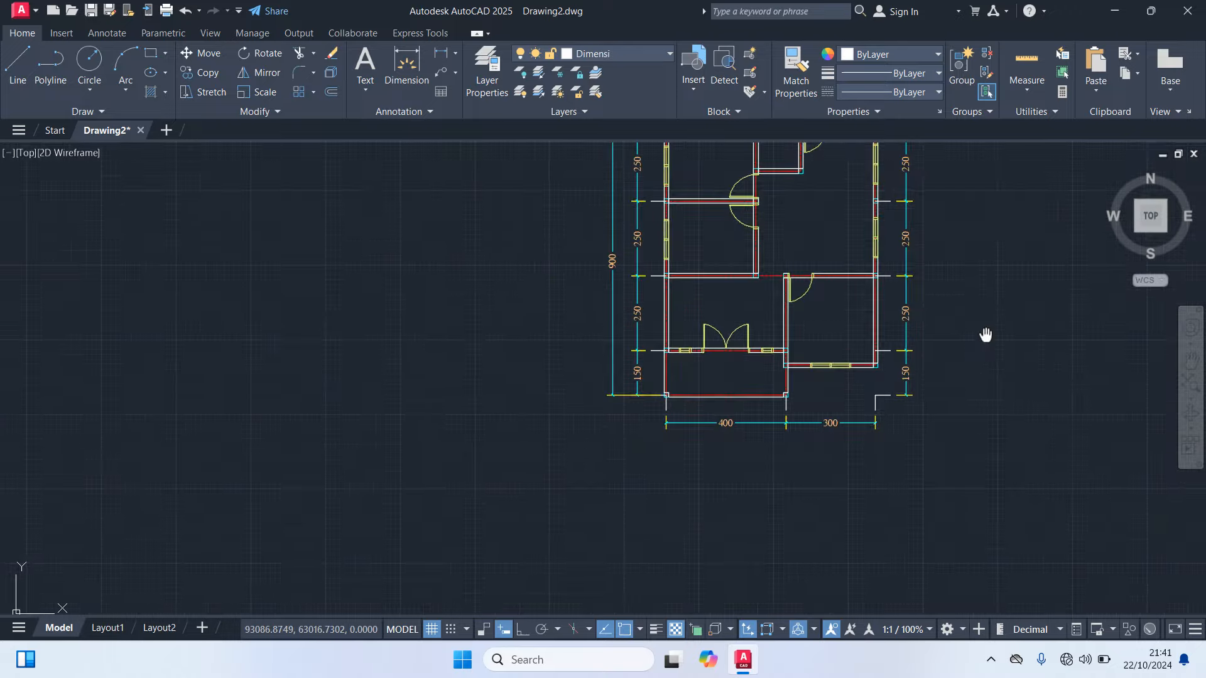
{"action": "middle_click_drag", "start_coordinate": [981, 319], "coordinate": [983, 498]}
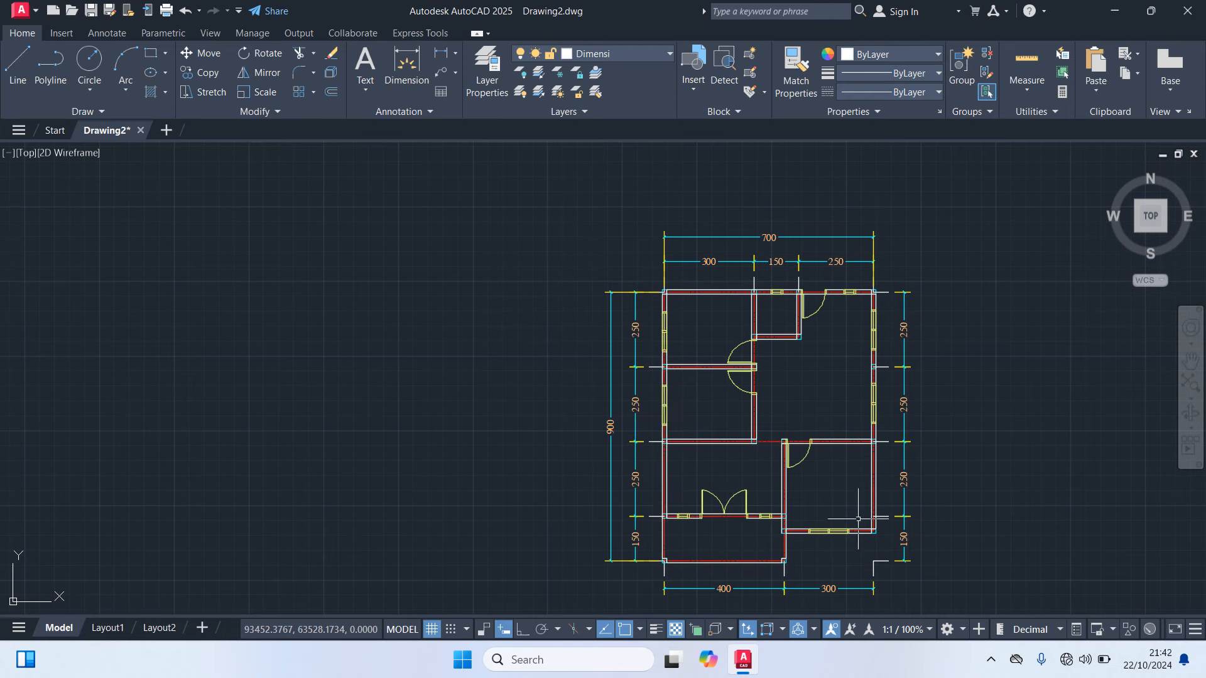
{"action": "middle_click_drag", "start_coordinate": [937, 578], "coordinate": [843, 540]}
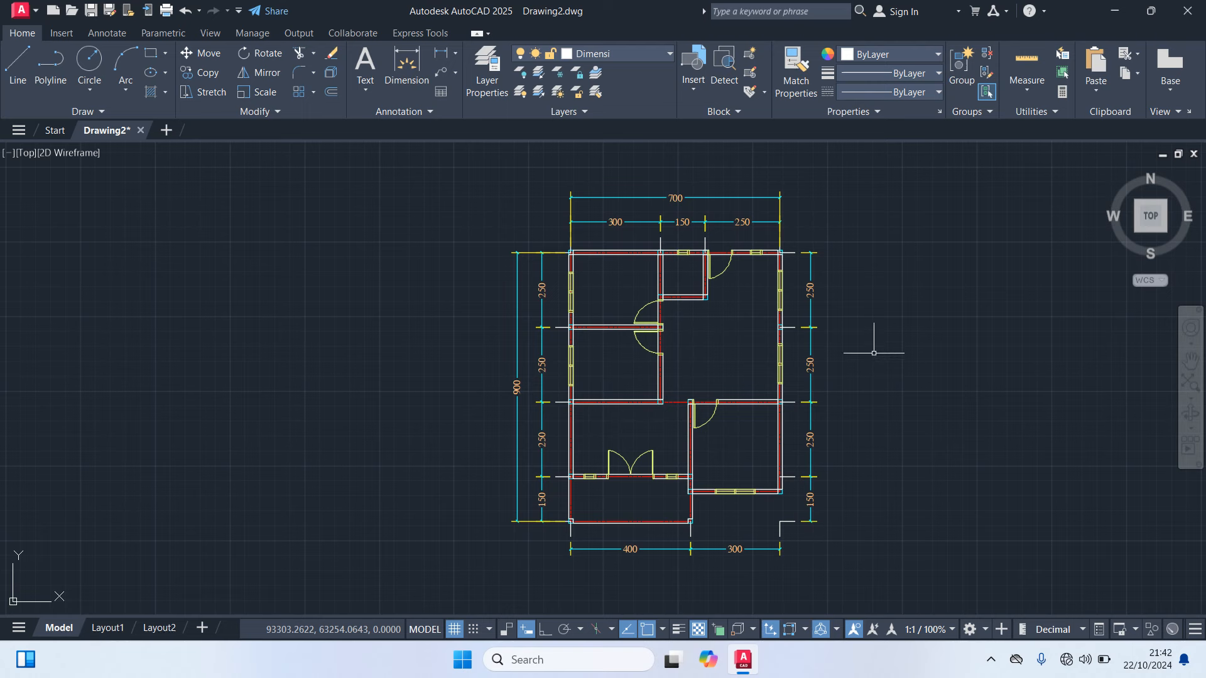
{"action": "scroll", "coordinate": [846, 293], "scroll_direction": "up", "scroll_amount": 2}
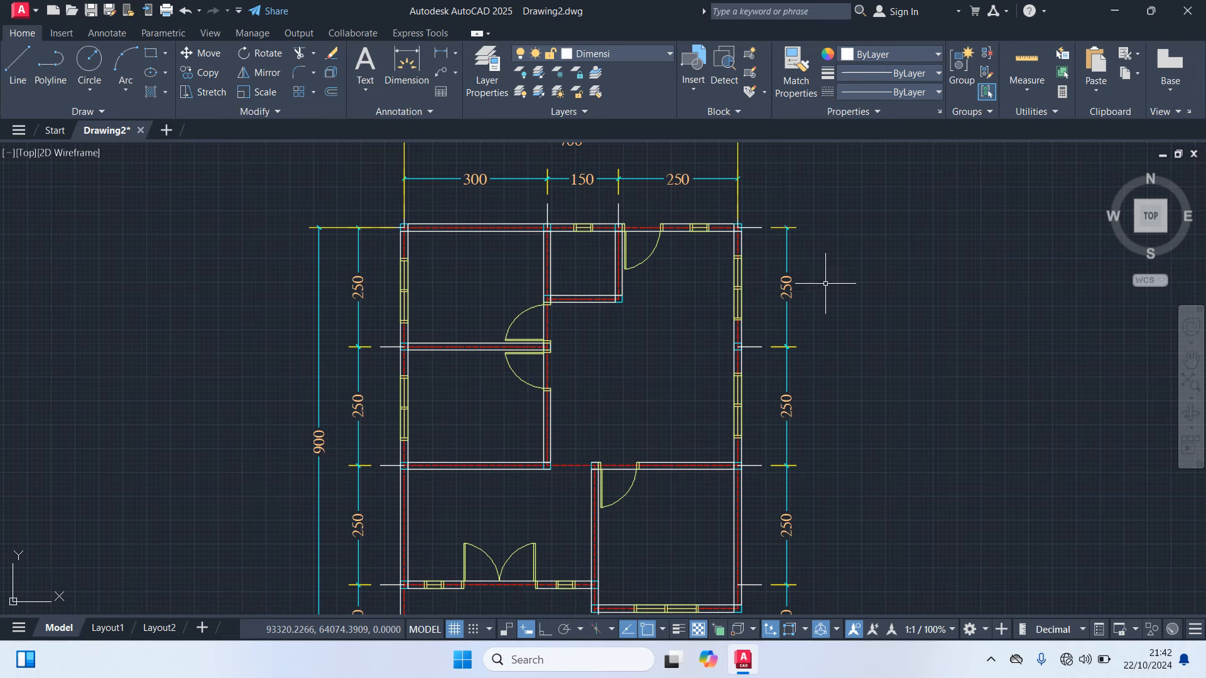
{"action": "scroll", "coordinate": [792, 262], "scroll_direction": "down", "scroll_amount": 2}
{"action": "scroll", "coordinate": [799, 271], "scroll_direction": "up", "scroll_amount": 2}
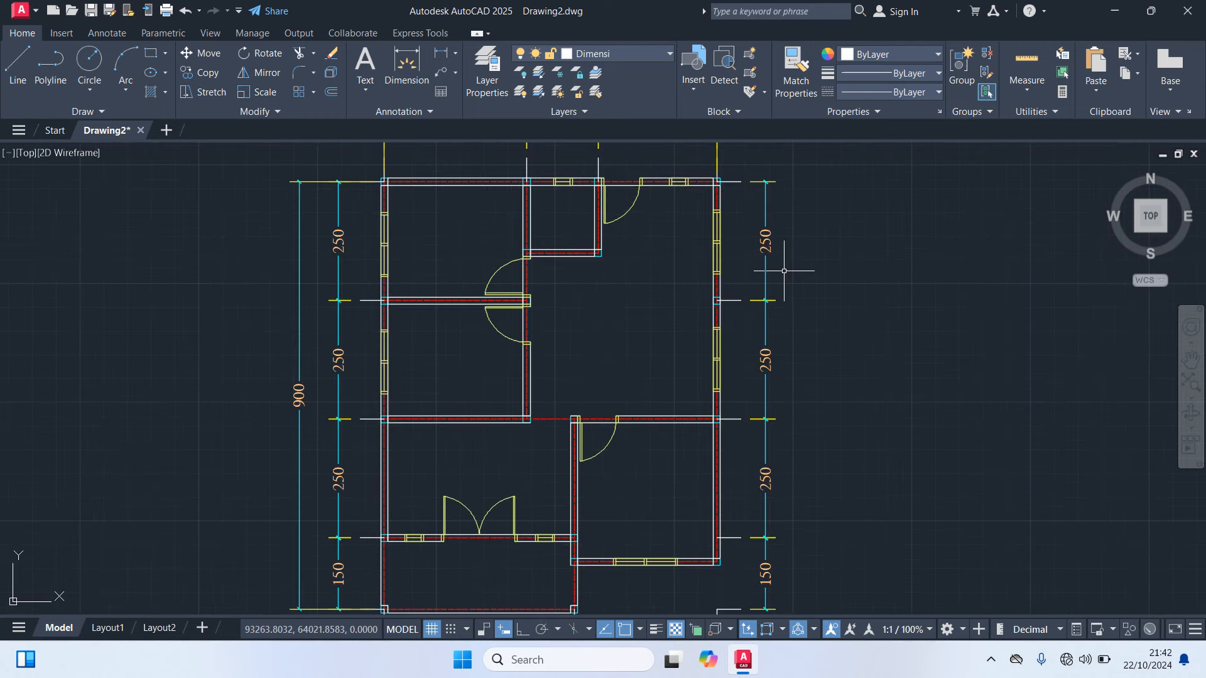
{"action": "middle_click_drag", "start_coordinate": [820, 425], "coordinate": [804, 236]}
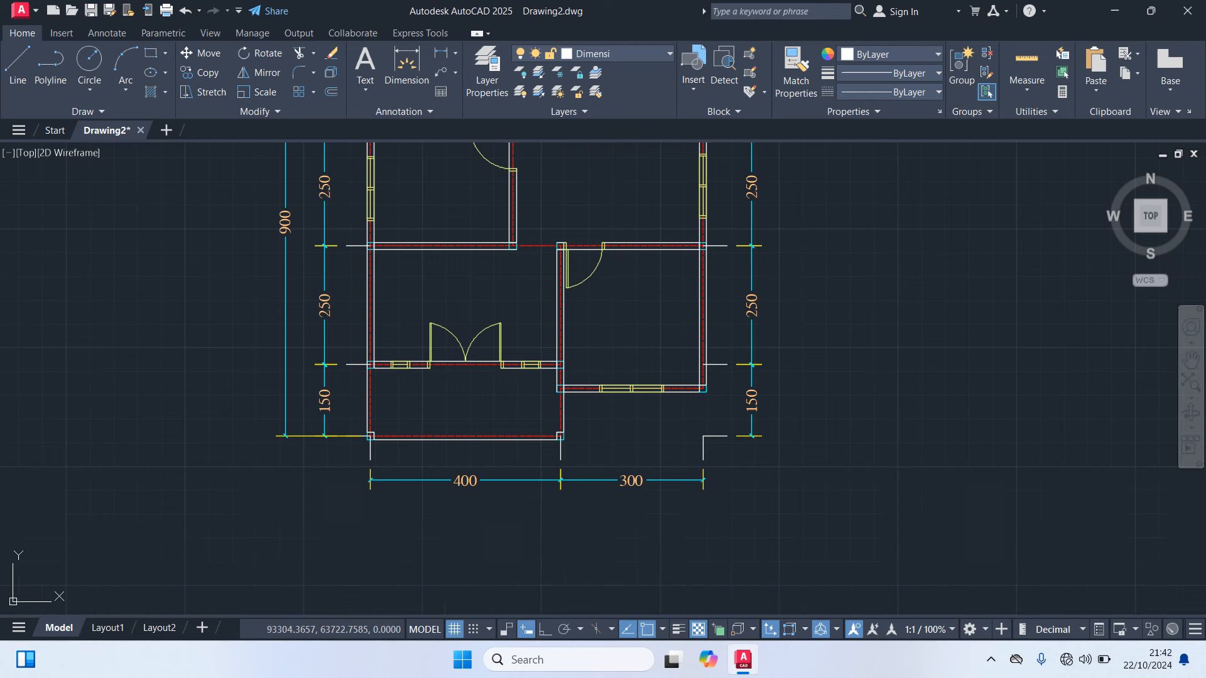
{"action": "scroll", "coordinate": [739, 379], "scroll_direction": "up", "scroll_amount": 2}
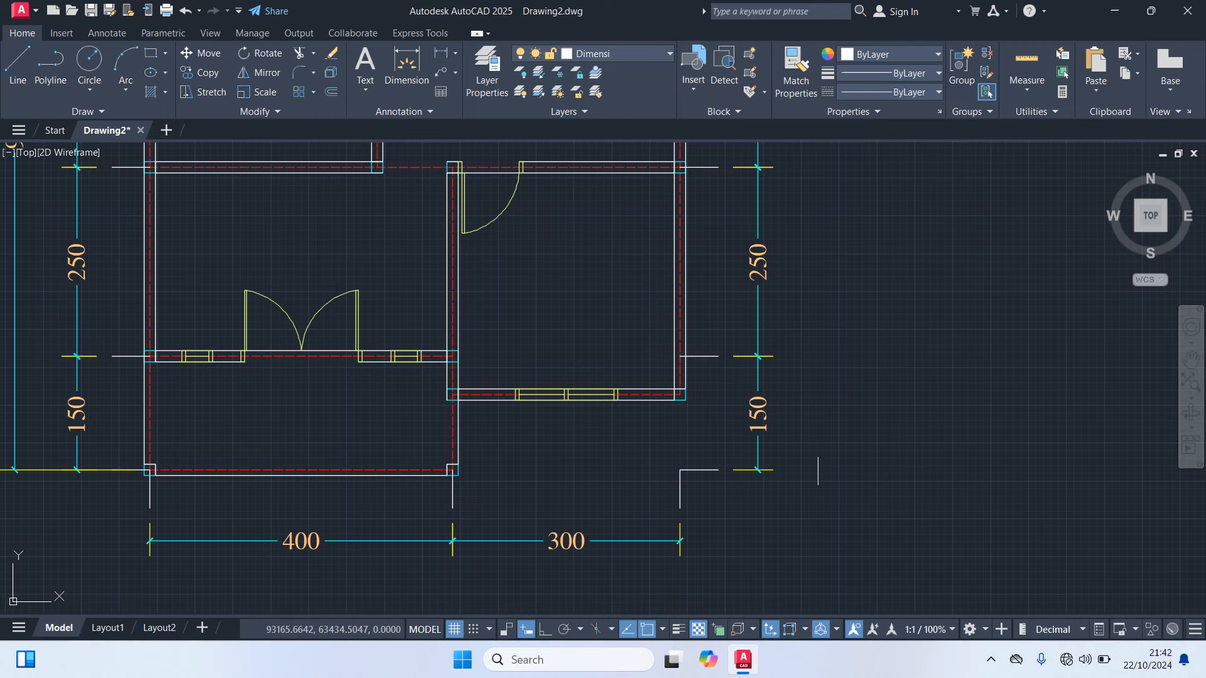
Delete the chain of vertical dimensions outside the floor plan's right wall
{"action": "scroll", "coordinate": [808, 431], "scroll_direction": "down", "scroll_amount": 2}
{"action": "scroll", "coordinate": [793, 534], "scroll_direction": "down", "scroll_amount": 2}
{"action": "left_click", "coordinate": [823, 565]}
{"action": "left_click", "coordinate": [779, 264]}
{"action": "key", "text": "Delete"}
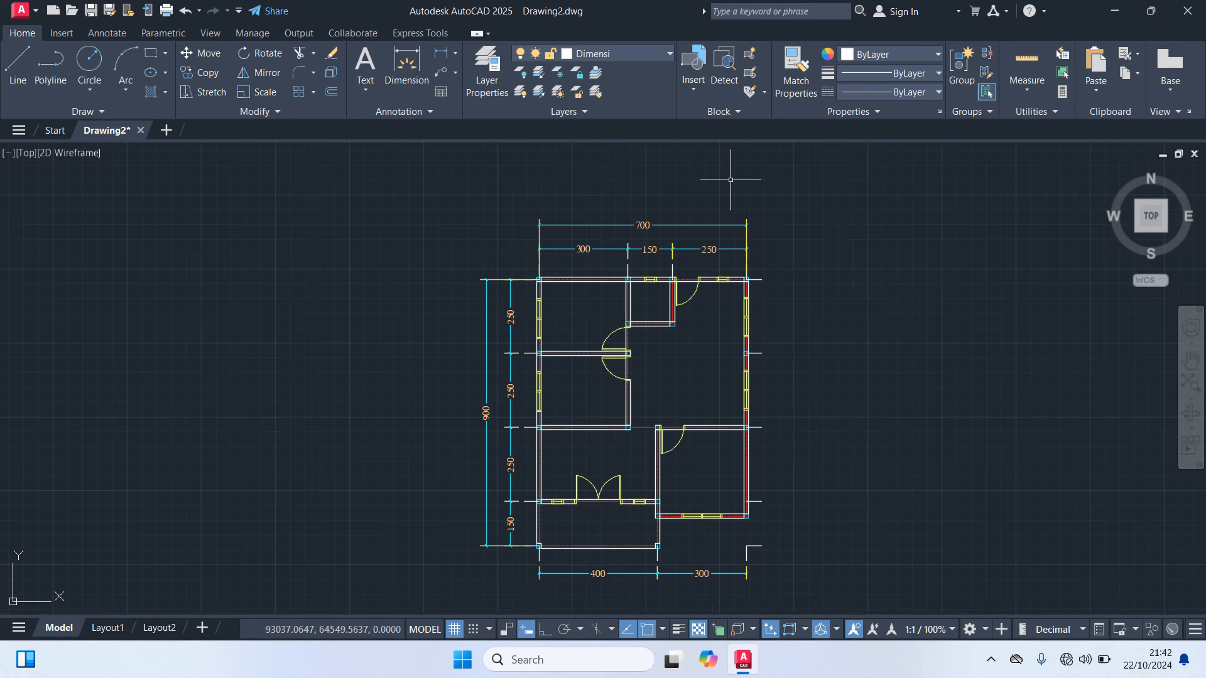
Copy the right-side axis mark to the axis of the lower-right room's bottom wall and to the level of the small top room's bottom wall
{"action": "scroll", "coordinate": [806, 516], "scroll_direction": "up", "scroll_amount": 8}
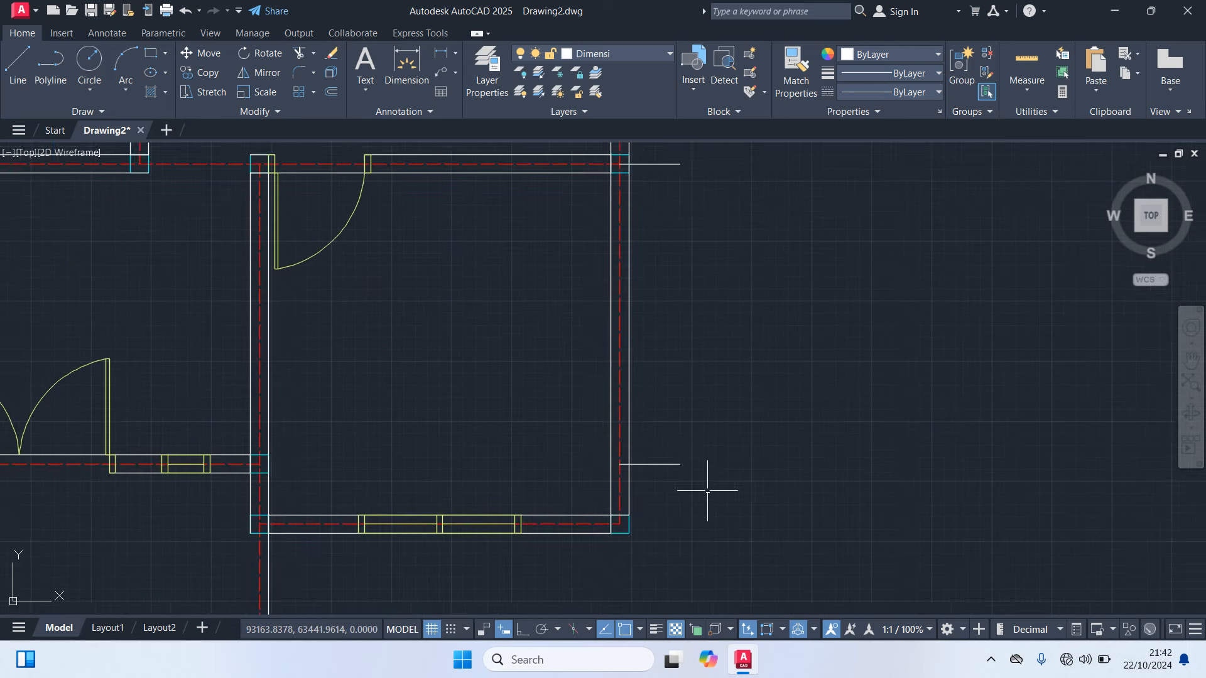
{"action": "left_click", "coordinate": [726, 411]}
{"action": "type", "text": "co"}
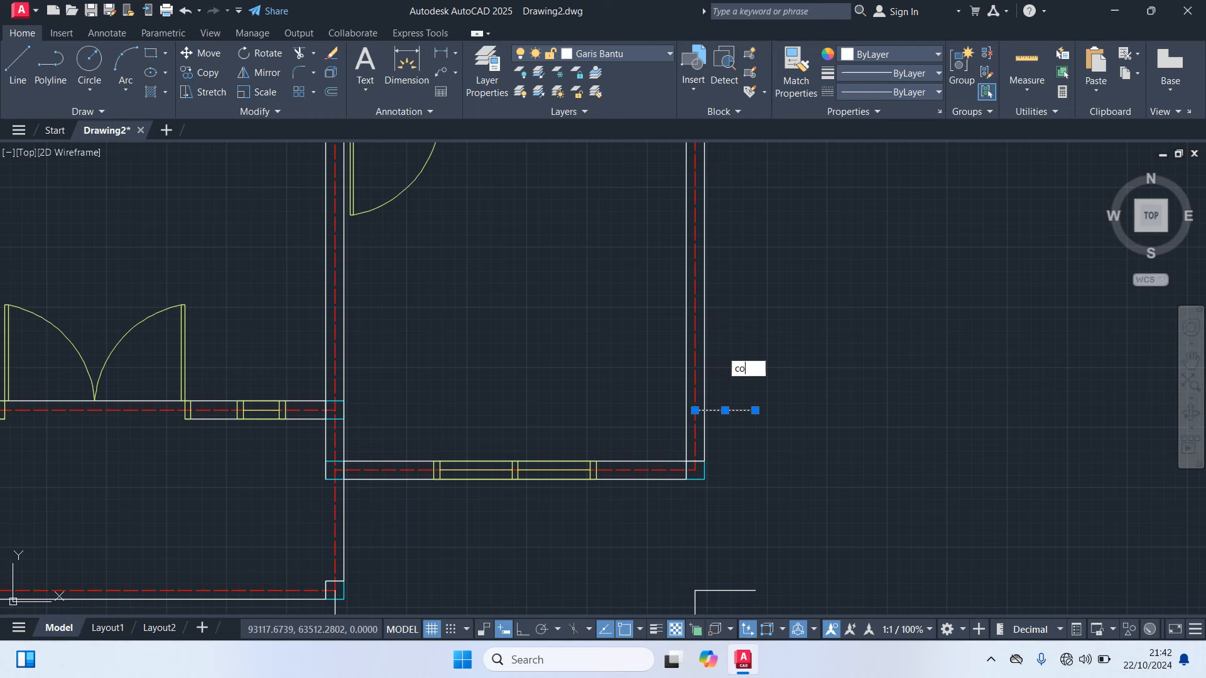
{"action": "key", "text": "Return"}
{"action": "scroll", "coordinate": [659, 404], "scroll_direction": "up", "scroll_amount": 4}
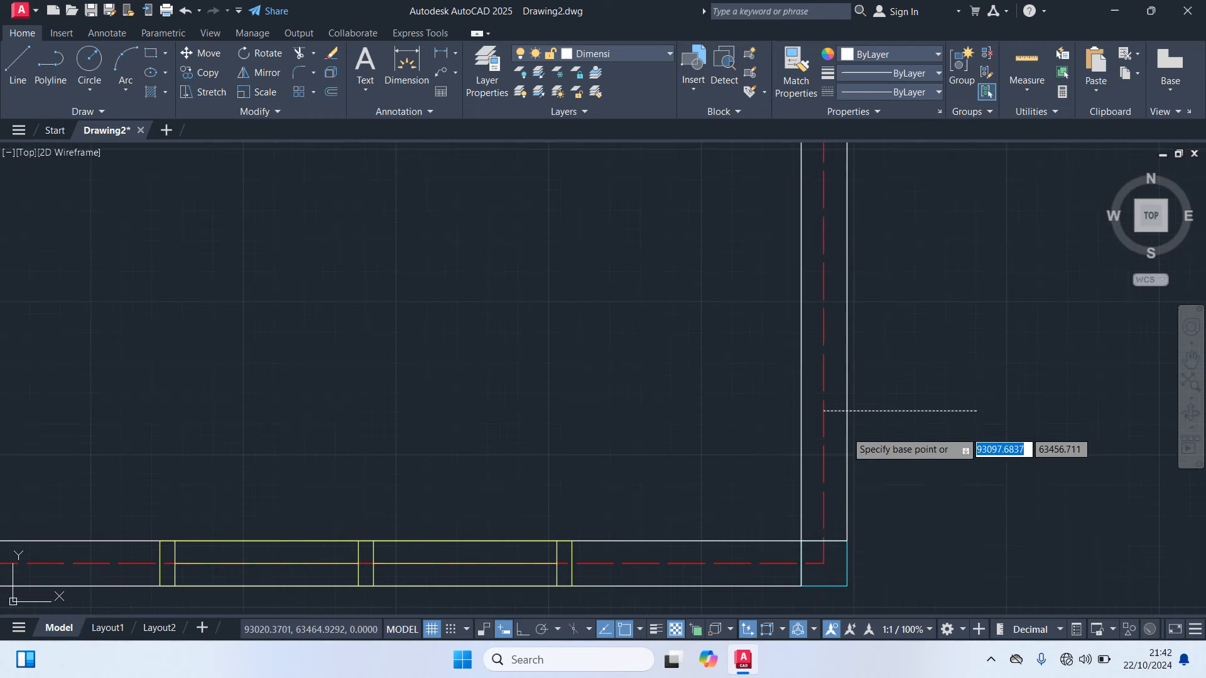
{"action": "left_click", "coordinate": [826, 411]}
{"action": "scroll", "coordinate": [829, 562], "scroll_direction": "down", "scroll_amount": 9}
{"action": "scroll", "coordinate": [941, 451], "scroll_direction": "down", "scroll_amount": 2}
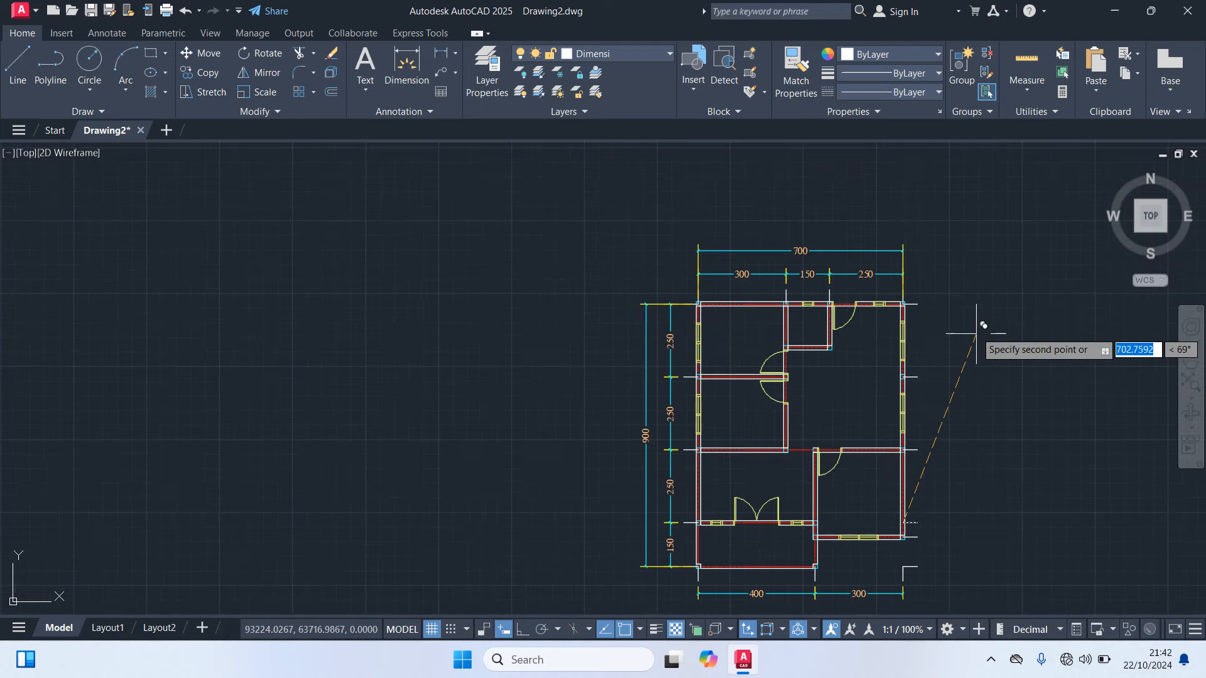
{"action": "scroll", "coordinate": [980, 332], "scroll_direction": "up", "scroll_amount": 7}
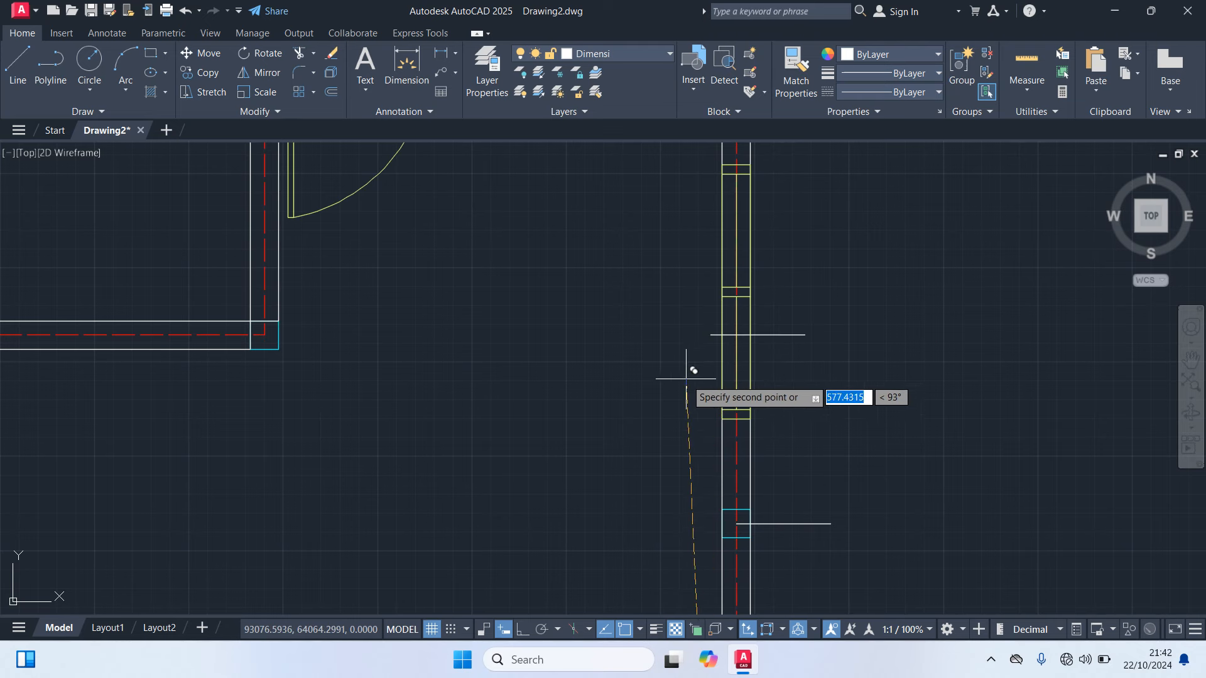
{"action": "key", "text": "Escape"}
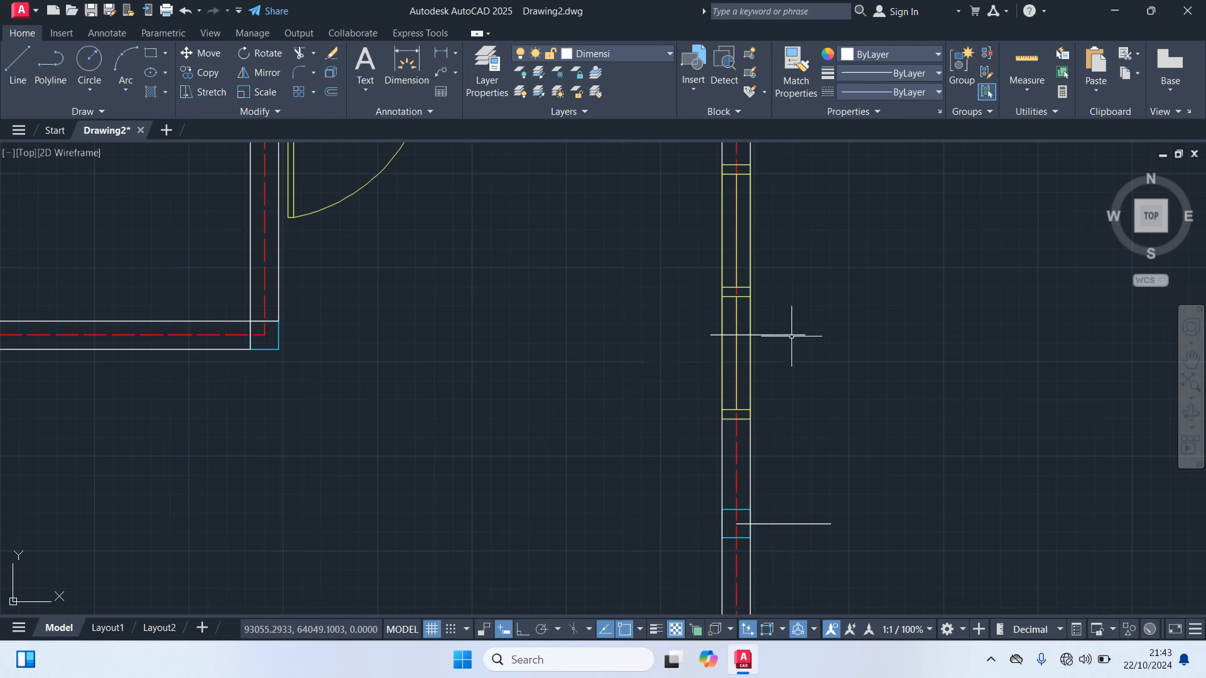
Move the axis mark level with the small top room's bottom wall so it starts on the right wall's axis
{"action": "left_click", "coordinate": [790, 336]}
{"action": "type", "text": "m"}
{"action": "key", "text": "Return"}
{"action": "scroll", "coordinate": [694, 339], "scroll_direction": "up", "scroll_amount": 2}
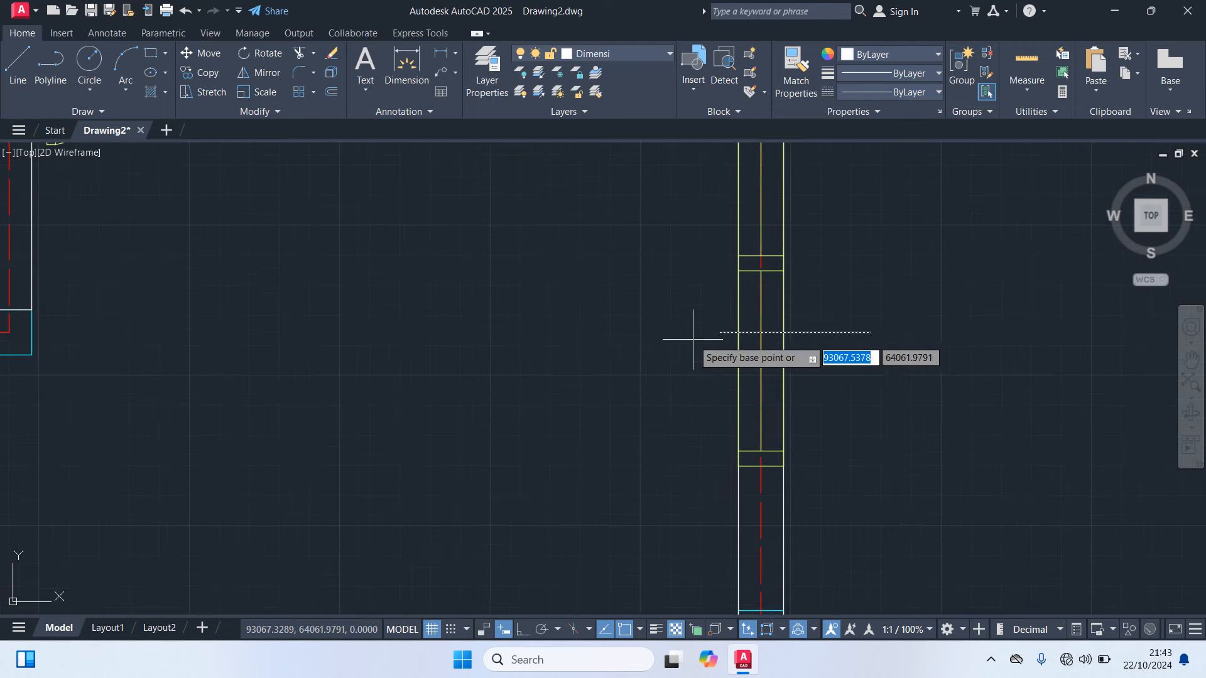
{"action": "left_click", "coordinate": [720, 334]}
{"action": "left_click", "coordinate": [760, 333]}
{"action": "scroll", "coordinate": [875, 355], "scroll_direction": "down", "scroll_amount": 5}
{"action": "middle_click_drag", "start_coordinate": [965, 392], "coordinate": [832, 268]}
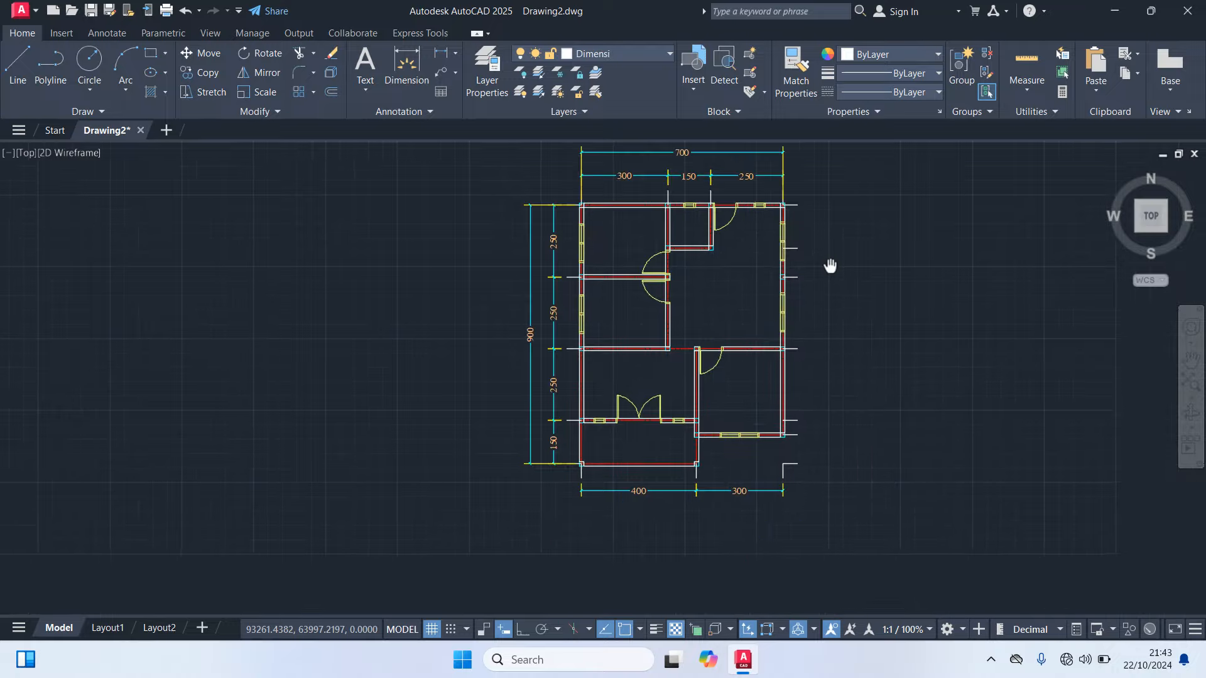
Add a Quick Dimension chain across all the right-side axis marks, placed vertically outside the right wall
{"action": "scroll", "coordinate": [832, 268], "scroll_direction": "up", "scroll_amount": 2}
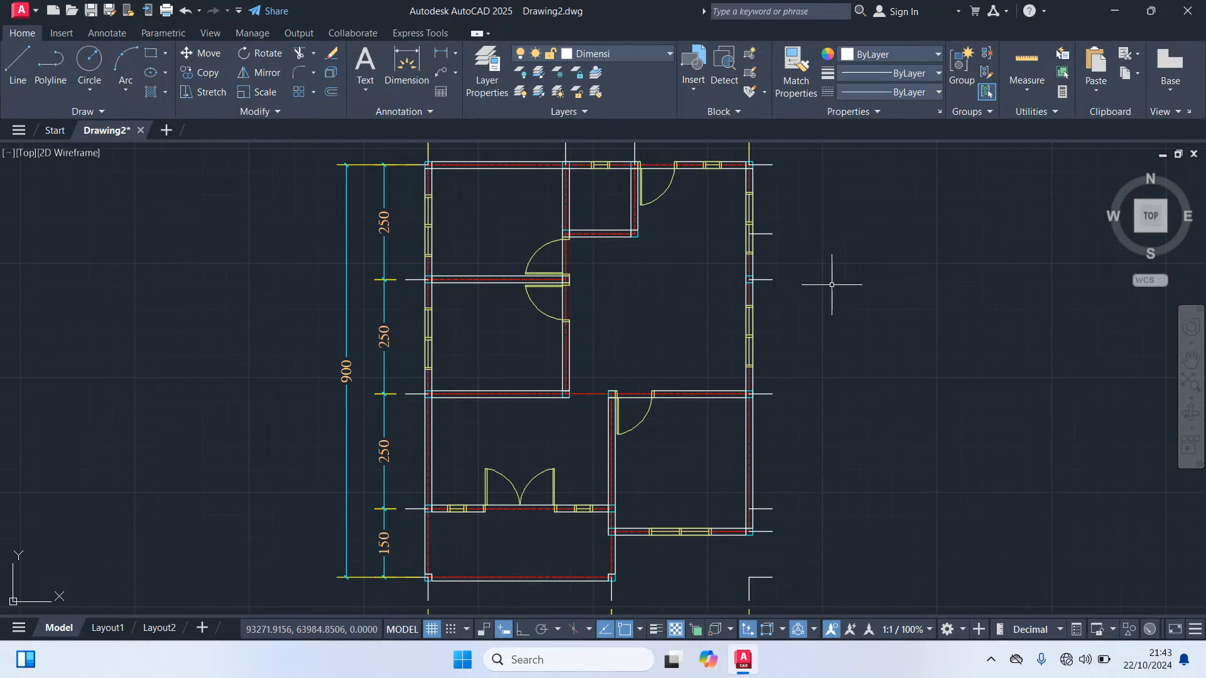
{"action": "type", "text": "dim"}
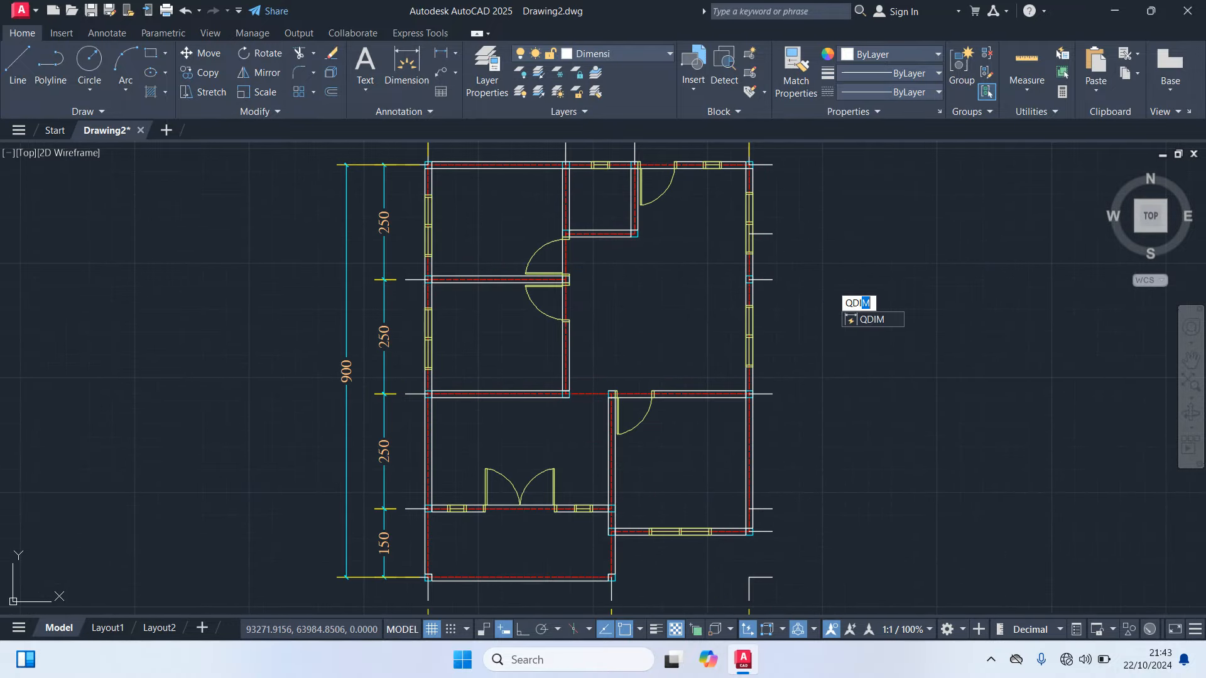
{"action": "key", "text": "Return"}
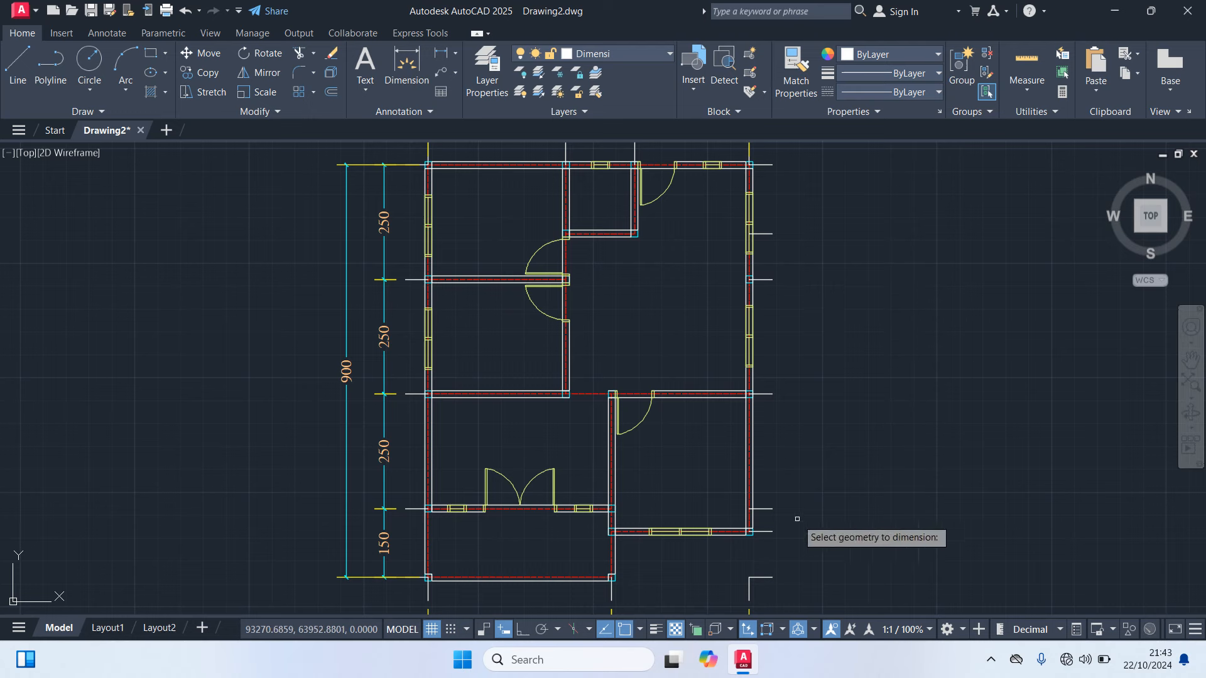
{"action": "left_click", "coordinate": [782, 588]}
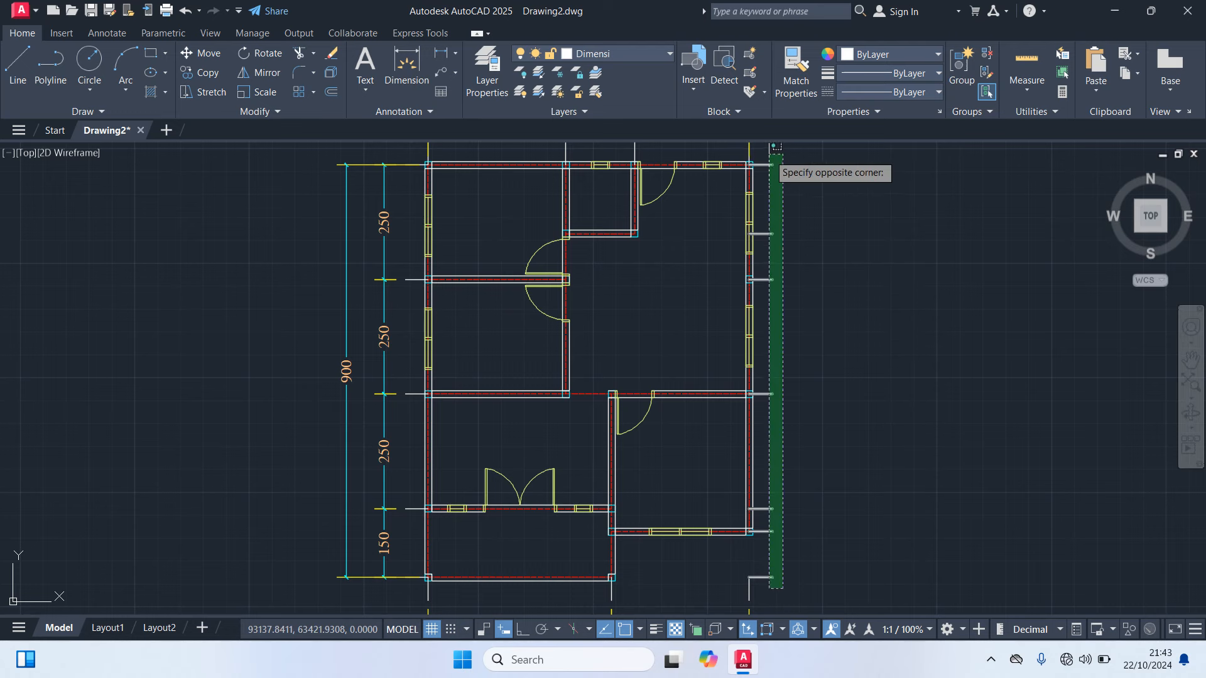
{"action": "left_click", "coordinate": [779, 166]}
{"action": "key", "text": "Return"}
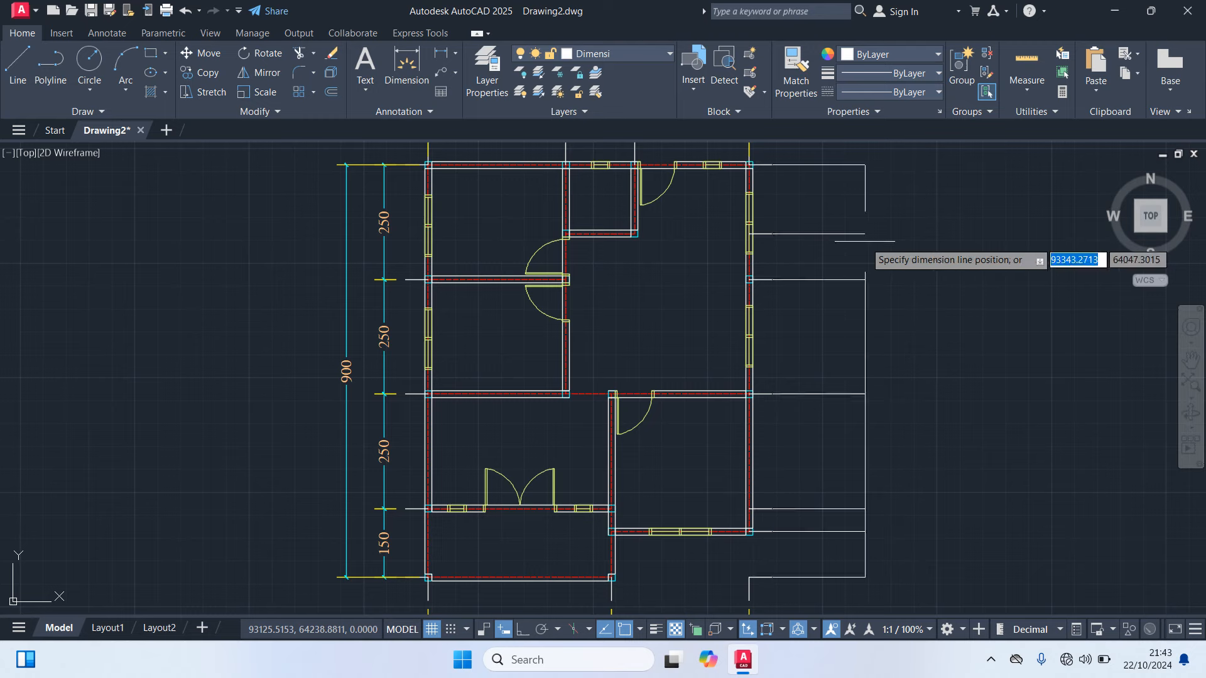
{"action": "scroll", "coordinate": [860, 241], "scroll_direction": "up", "scroll_amount": 2}
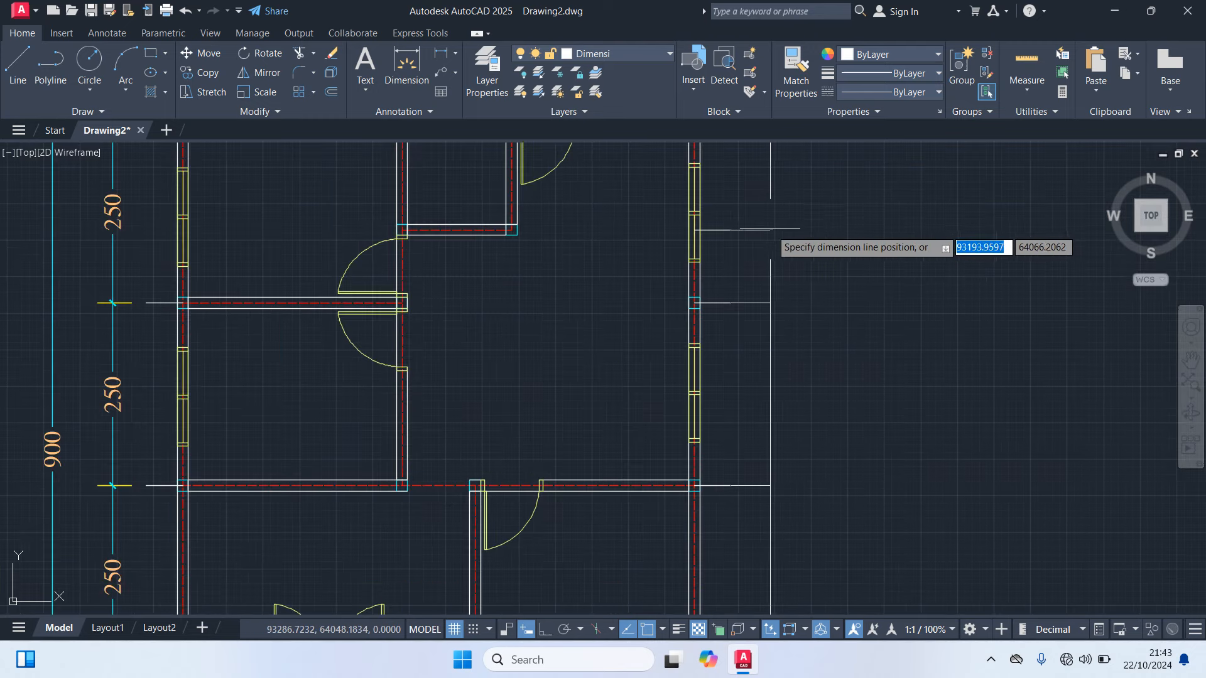
{"action": "left_click", "coordinate": [772, 230]}
{"action": "scroll", "coordinate": [842, 270], "scroll_direction": "down", "scroll_amount": 3}
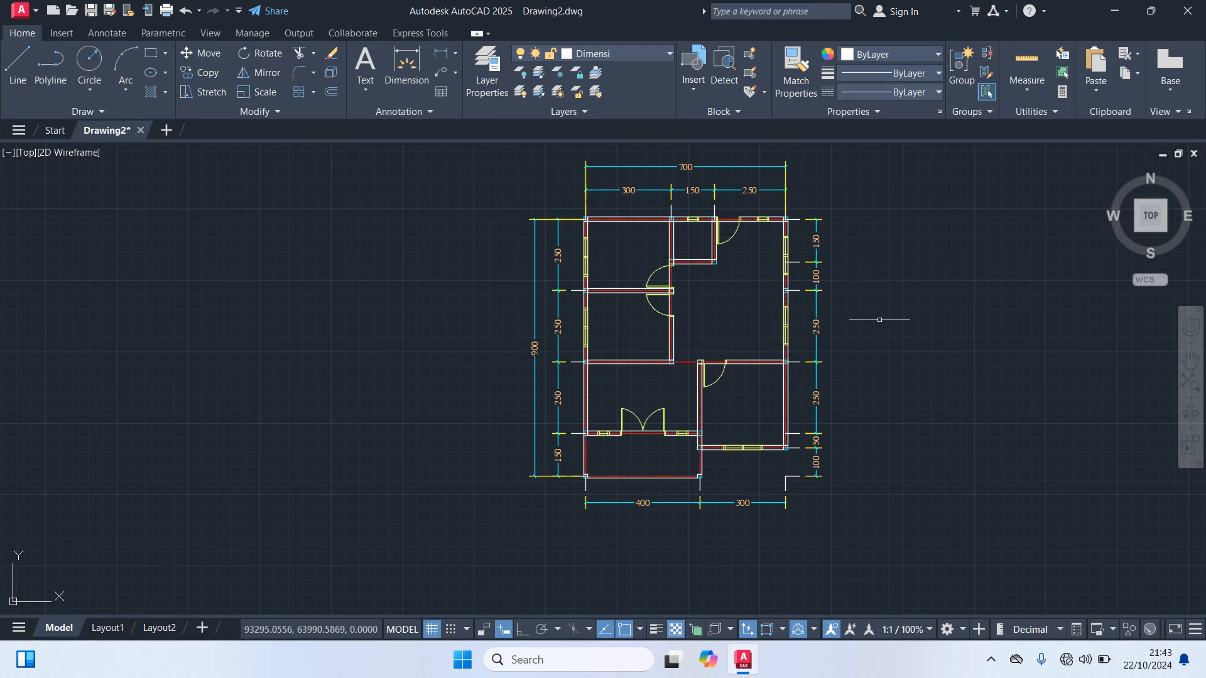
{"action": "middle_click_drag", "start_coordinate": [880, 319], "coordinate": [859, 263]}
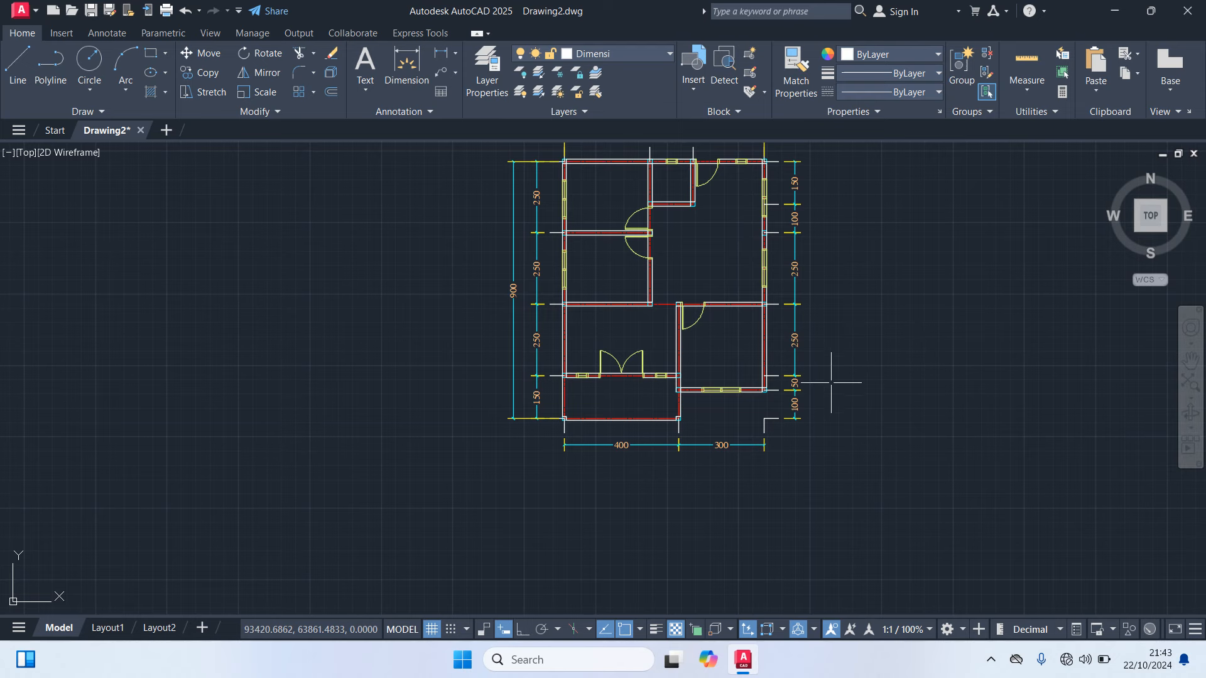
{"action": "middle_click_drag", "start_coordinate": [845, 359], "coordinate": [859, 420]}
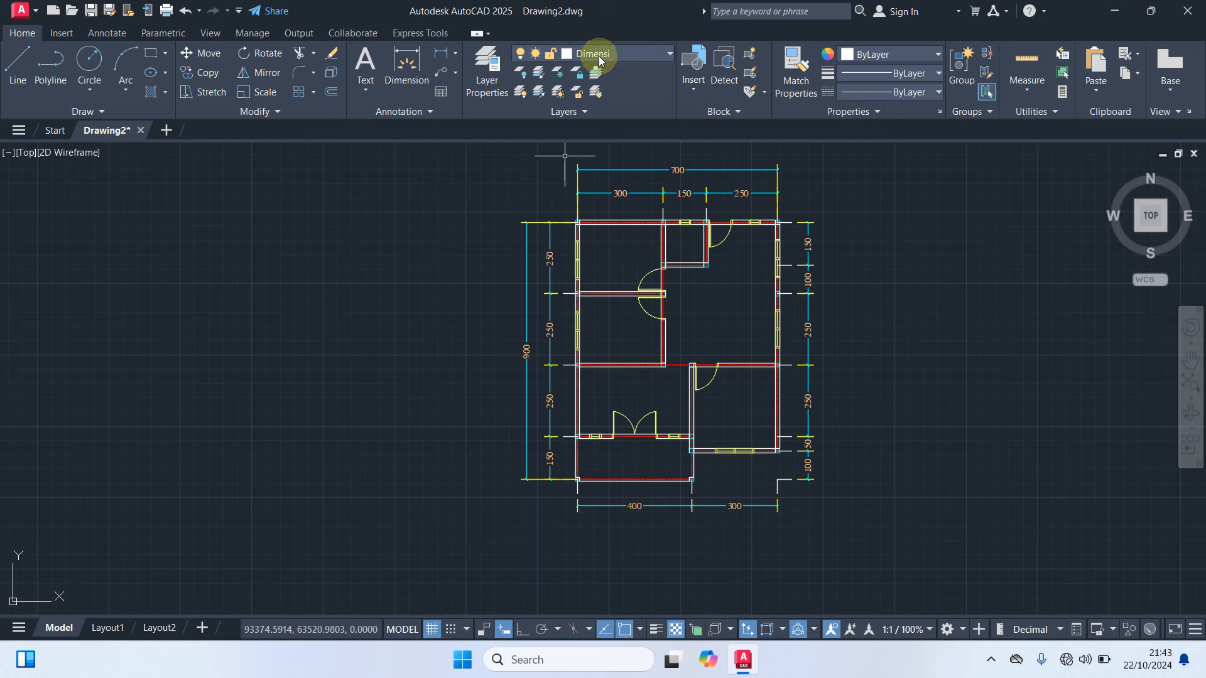
Make Teks the current layer and turn off the Garis Bantu layer
{"action": "left_click", "coordinate": [634, 53]}
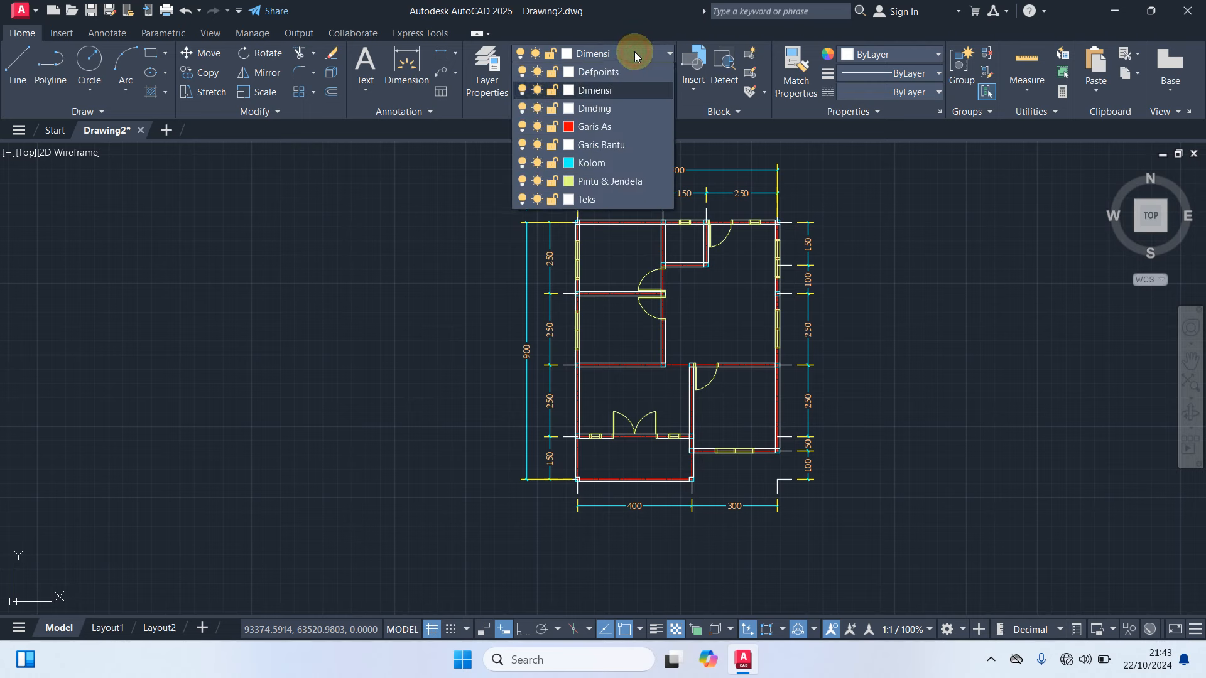
{"action": "left_click", "coordinate": [593, 218]}
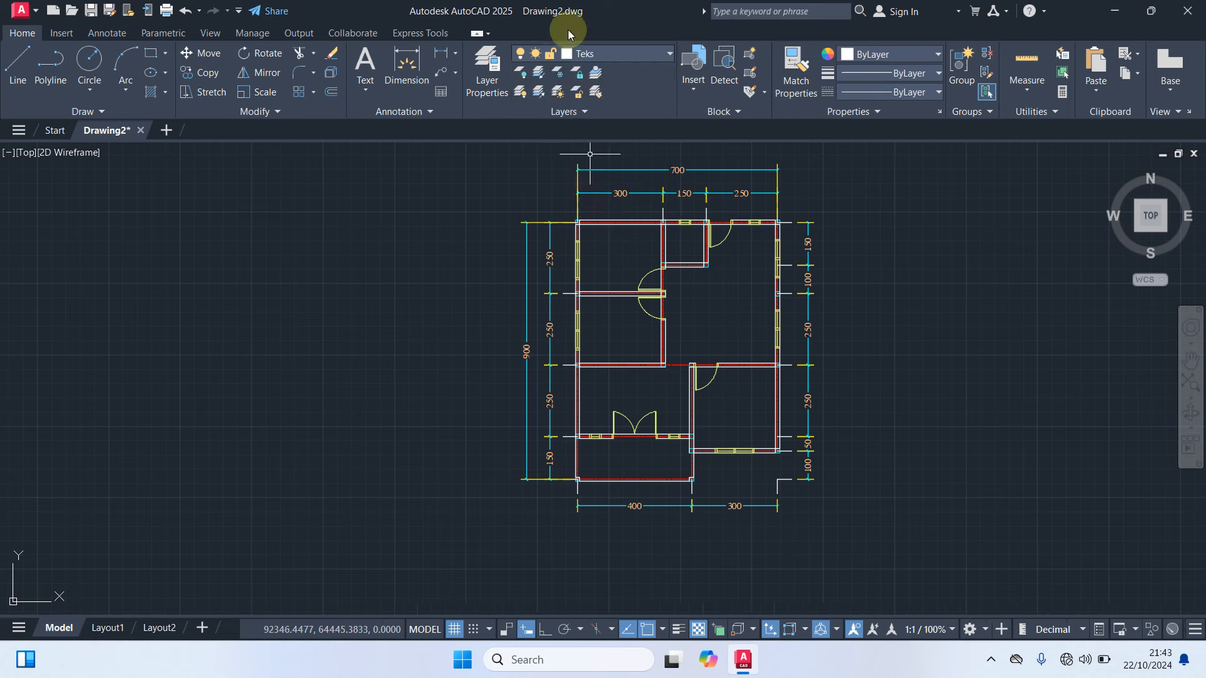
{"action": "left_click", "coordinate": [618, 58]}
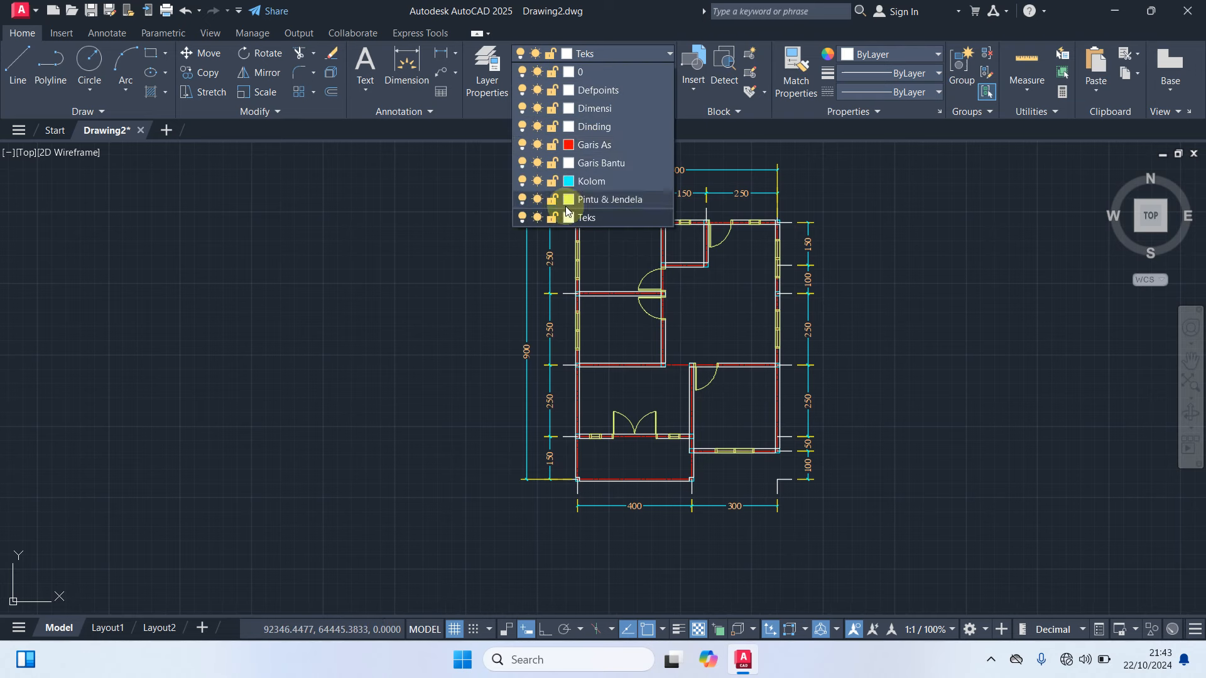
{"action": "left_click", "coordinate": [522, 163]}
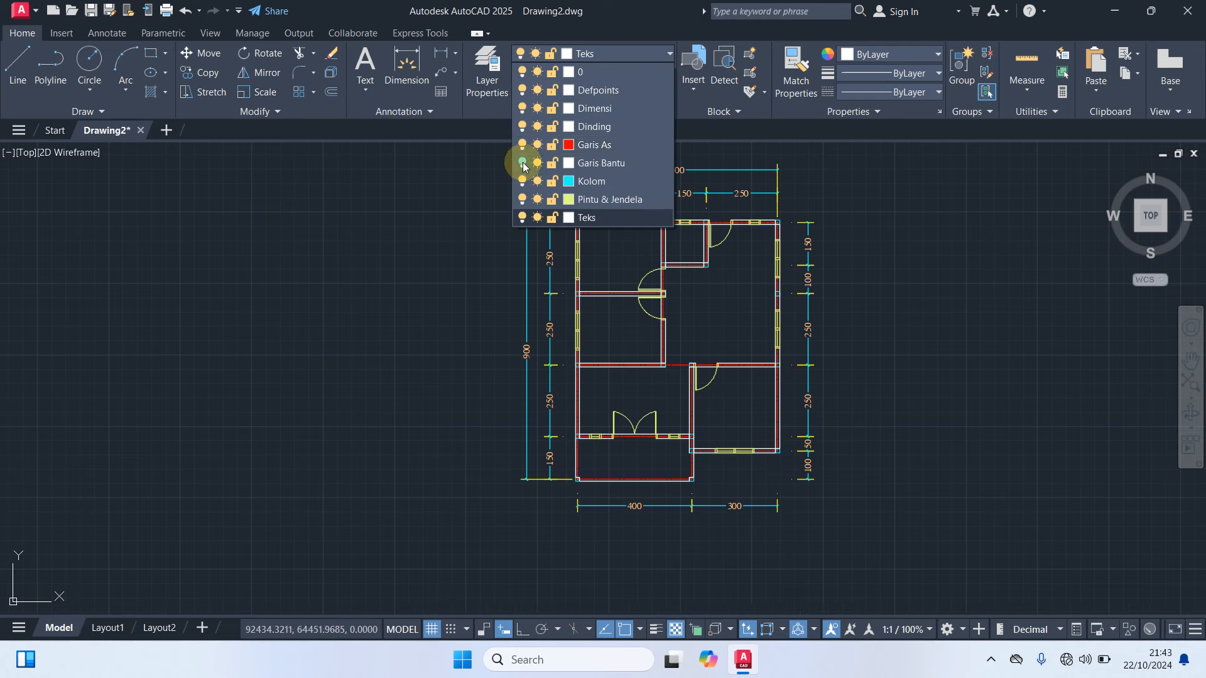
{"action": "left_click", "coordinate": [594, 217]}
Create a multiline text box in the bottom-left porch area, below the double door, reading "Teks"
{"action": "middle_click_drag", "start_coordinate": [882, 294], "coordinate": [833, 317]}
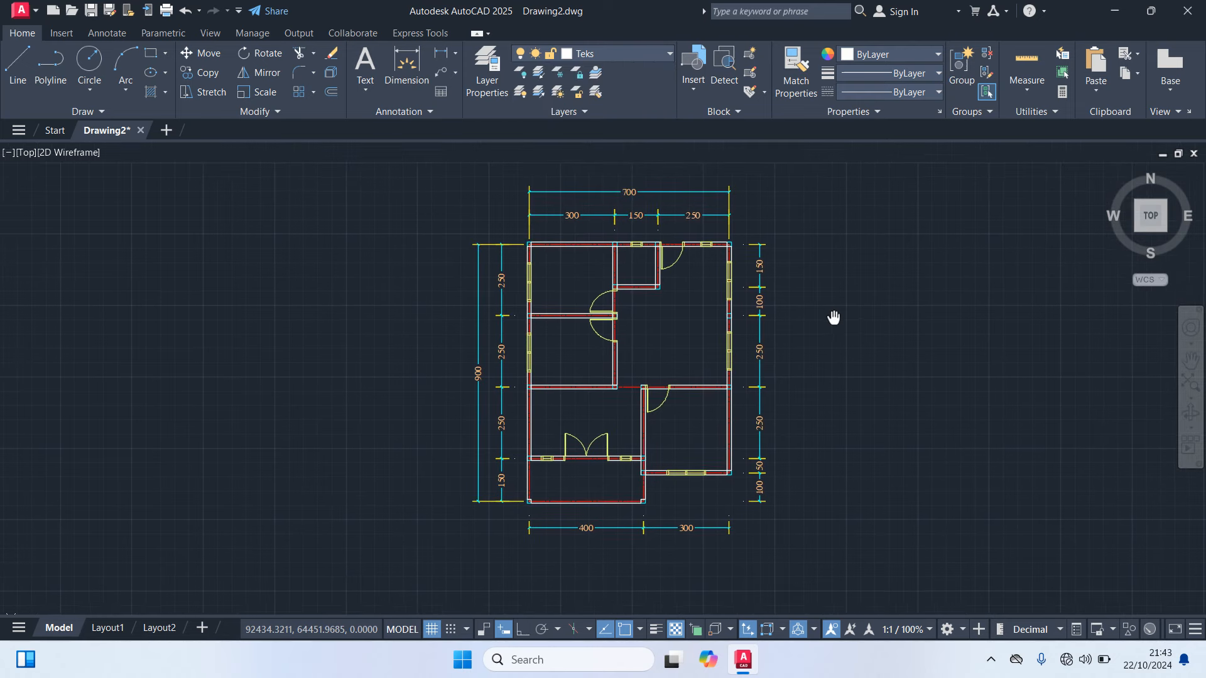
{"action": "scroll", "coordinate": [622, 479], "scroll_direction": "up", "scroll_amount": 4}
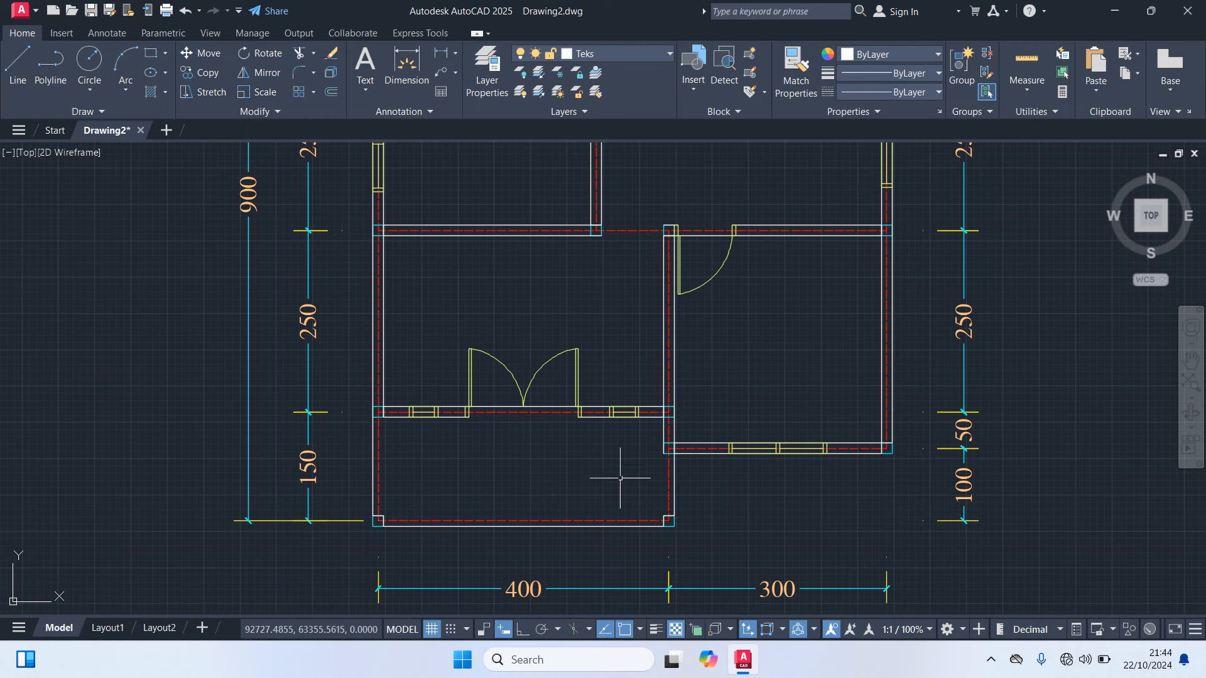
{"action": "type", "text": "t"}
{"action": "key", "text": "Return"}
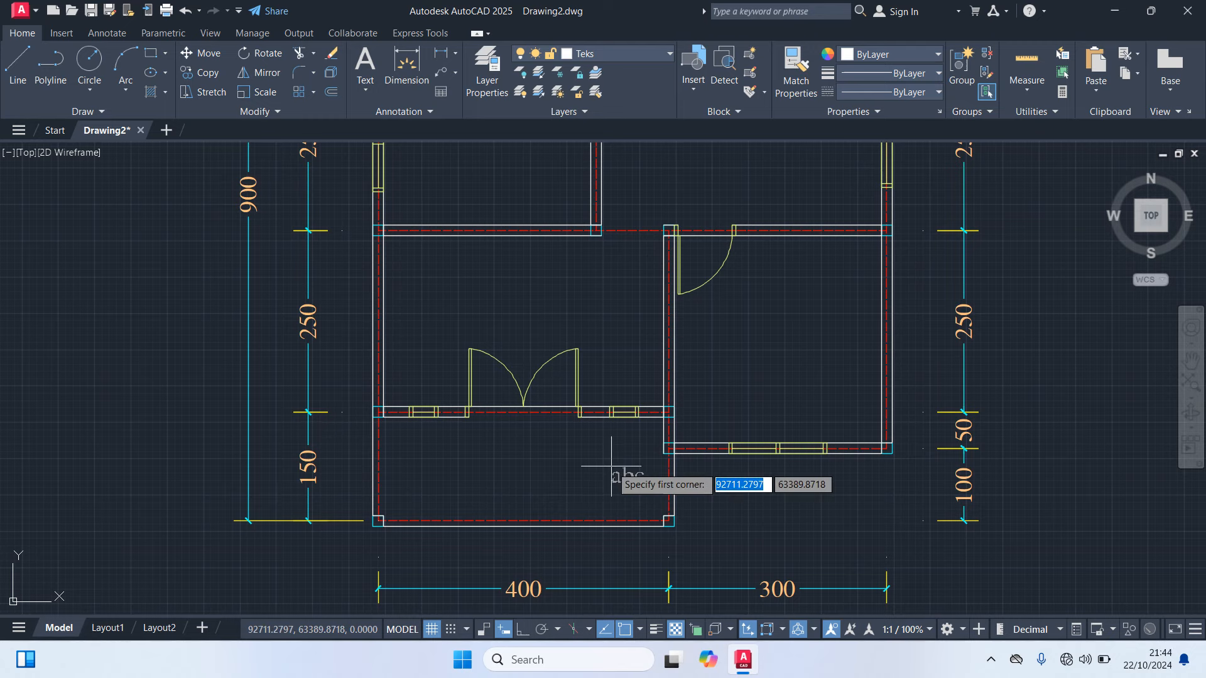
{"action": "scroll", "coordinate": [503, 478], "scroll_direction": "up", "scroll_amount": 2}
{"action": "left_click", "coordinate": [494, 486]}
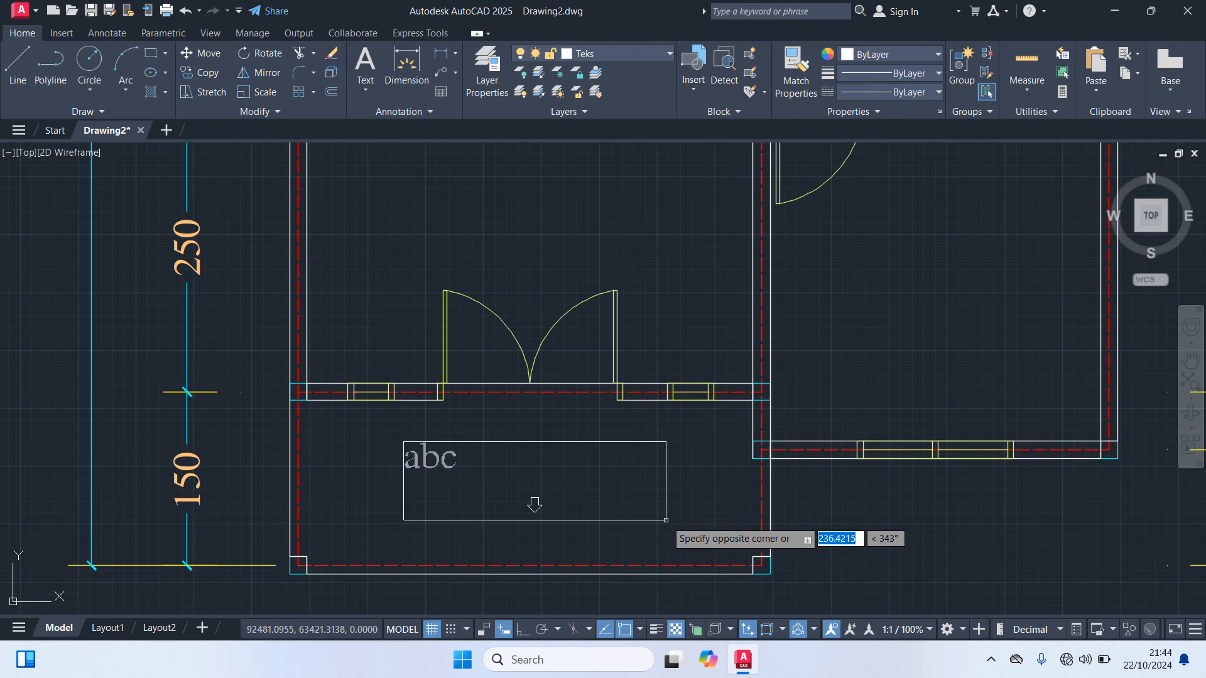
{"action": "left_click", "coordinate": [534, 504]}
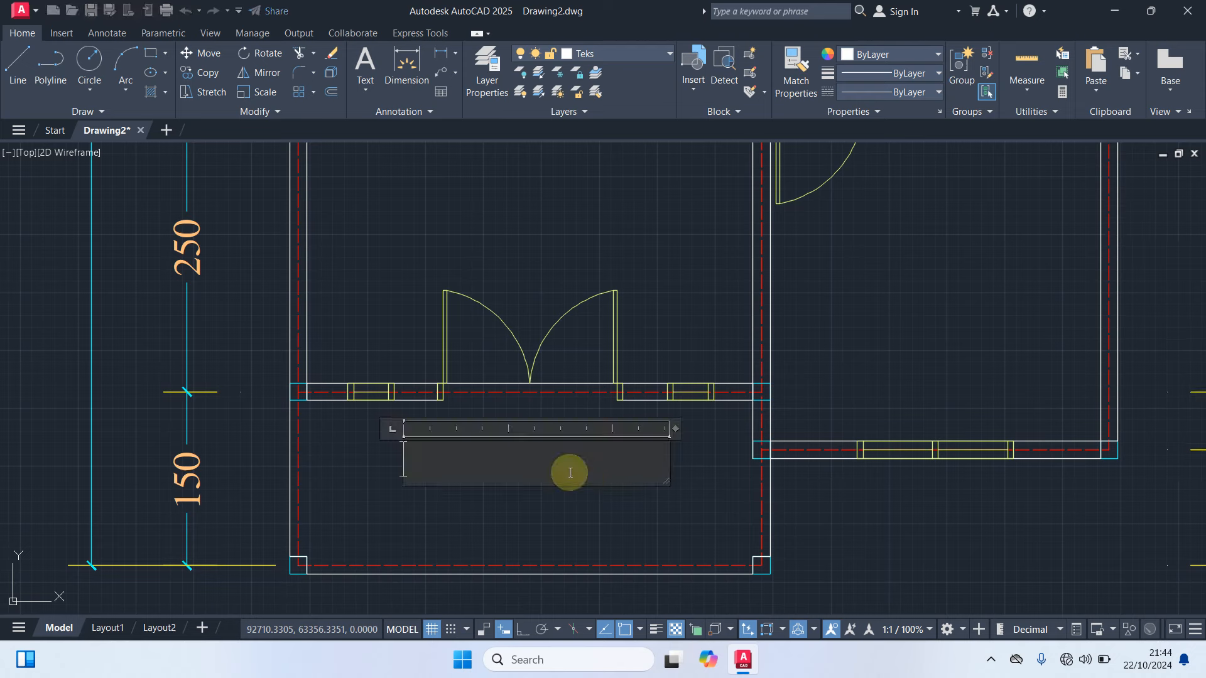
{"action": "type", "text": "T"}
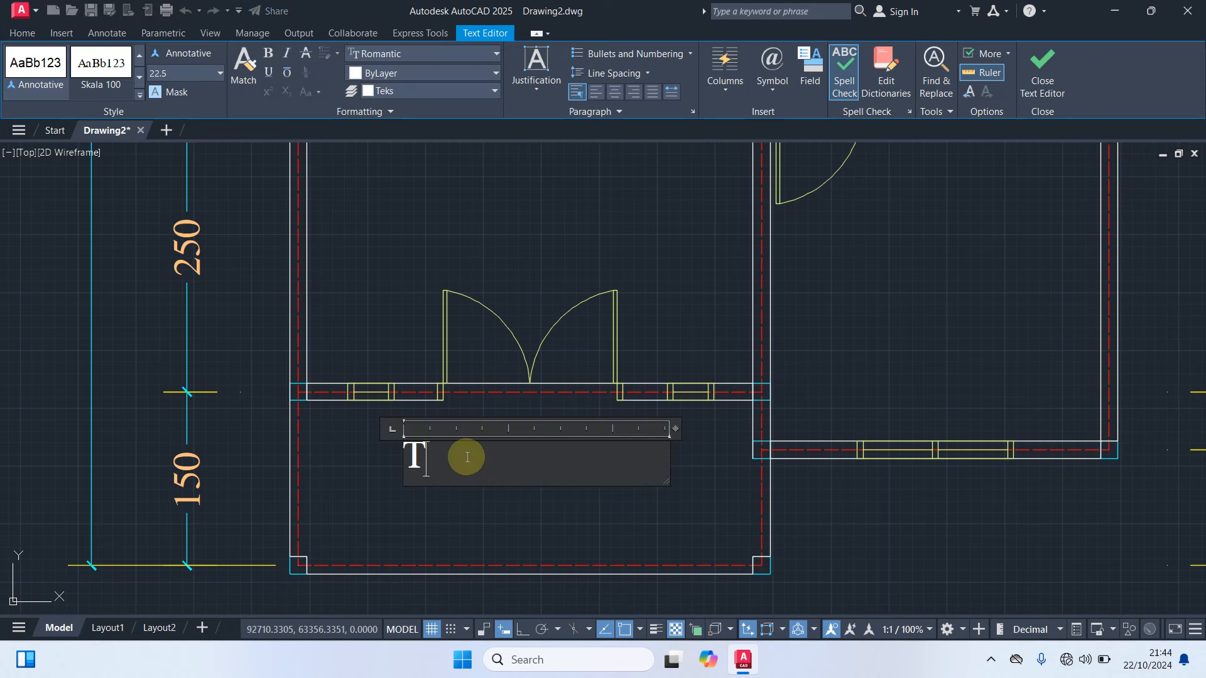
{"action": "type", "text": "eks"}
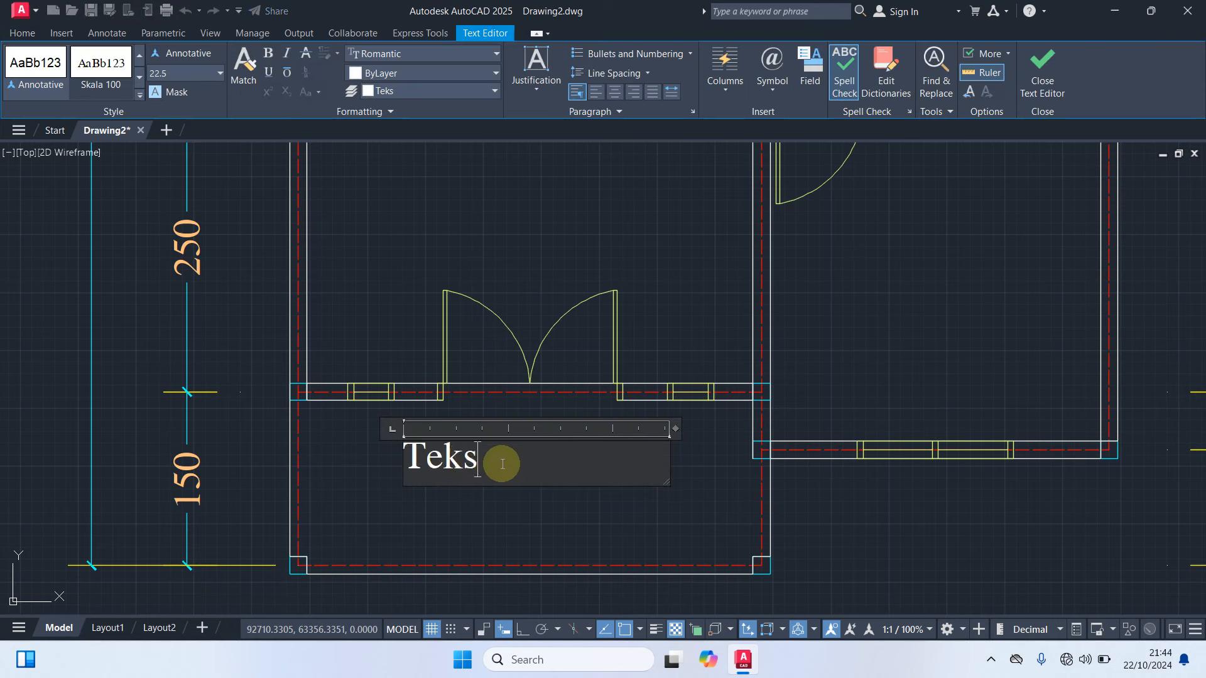
Centre-align the "Teks" label within its text box and finish the text
{"action": "left_click_drag", "start_coordinate": [501, 463], "coordinate": [288, 482]}
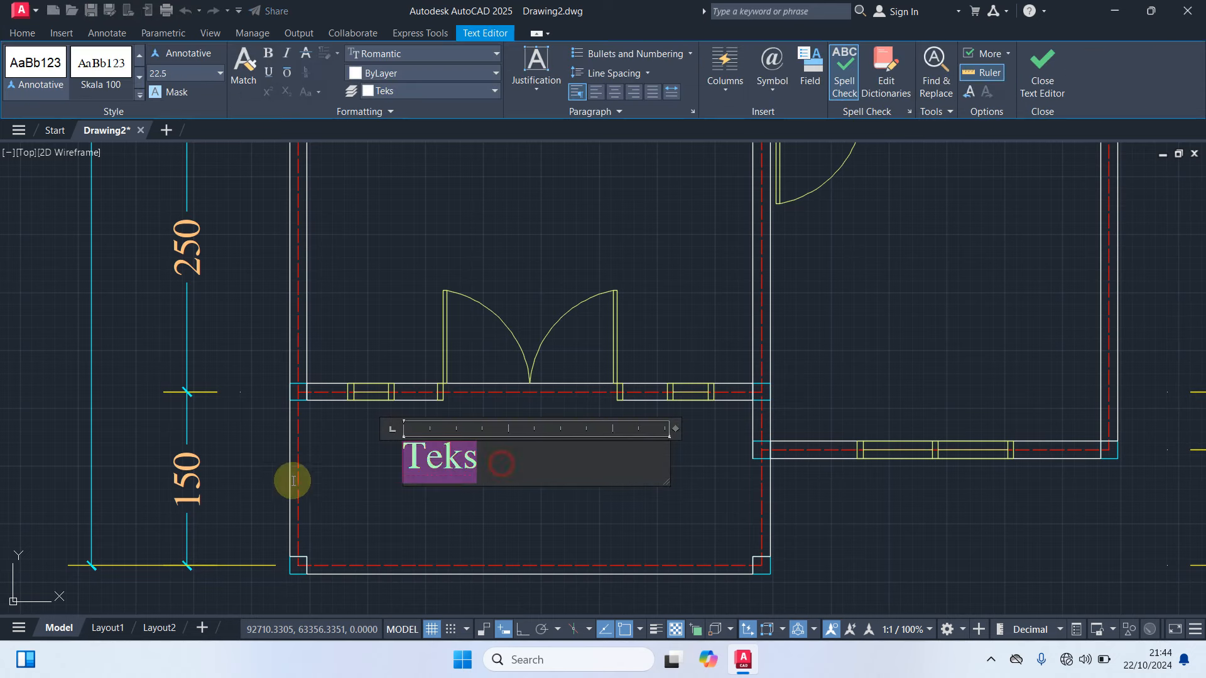
{"action": "left_click", "coordinate": [616, 93]}
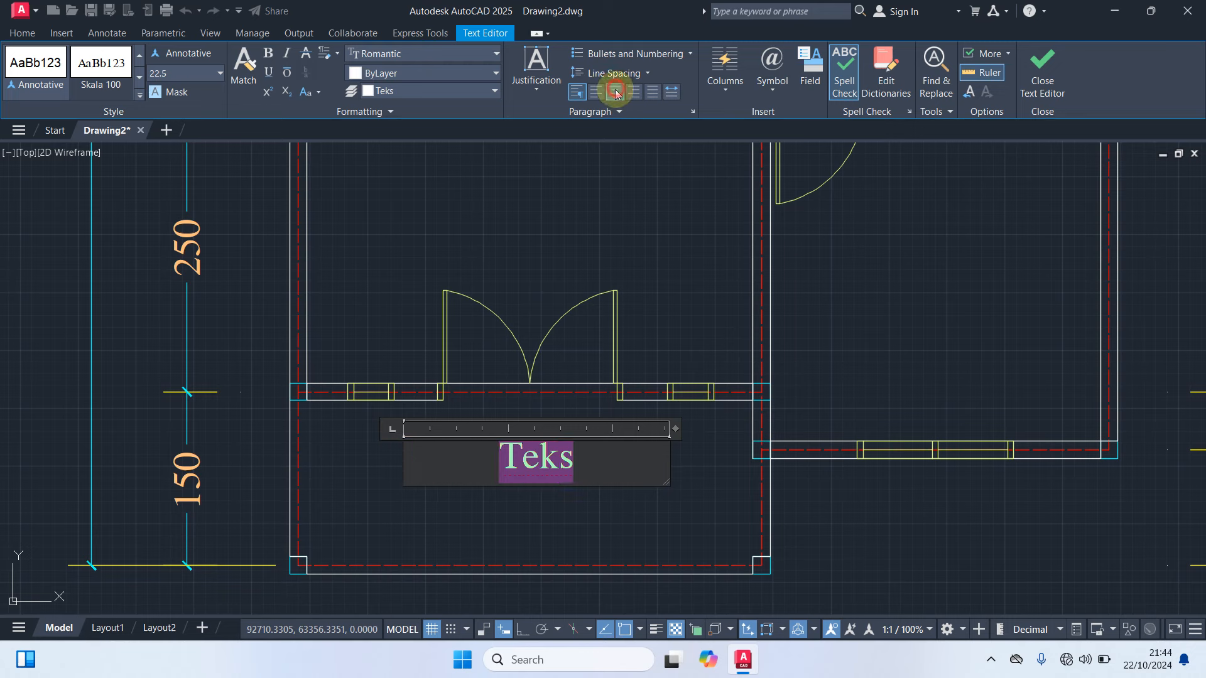
{"action": "left_click", "coordinate": [579, 522]}
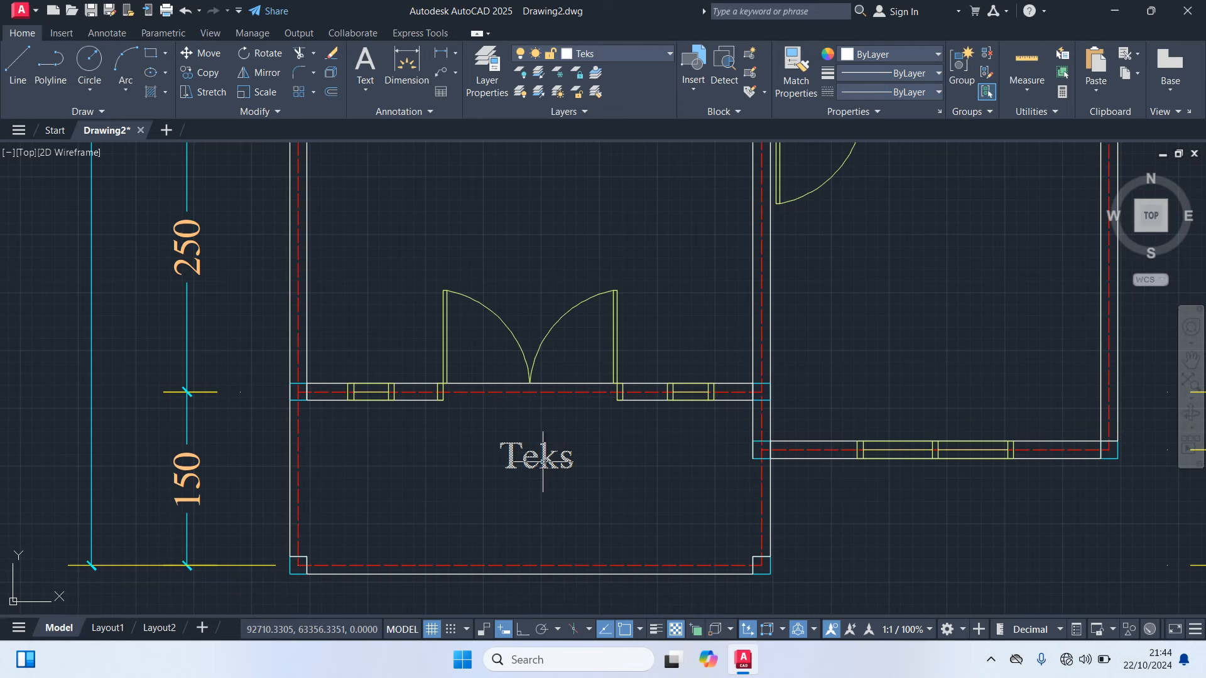
Move the "Teks" label slightly down to the middle of the porch area
{"action": "scroll", "coordinate": [543, 461], "scroll_direction": "down", "scroll_amount": 2}
{"action": "middle_click_drag", "start_coordinate": [543, 462], "coordinate": [548, 397]}
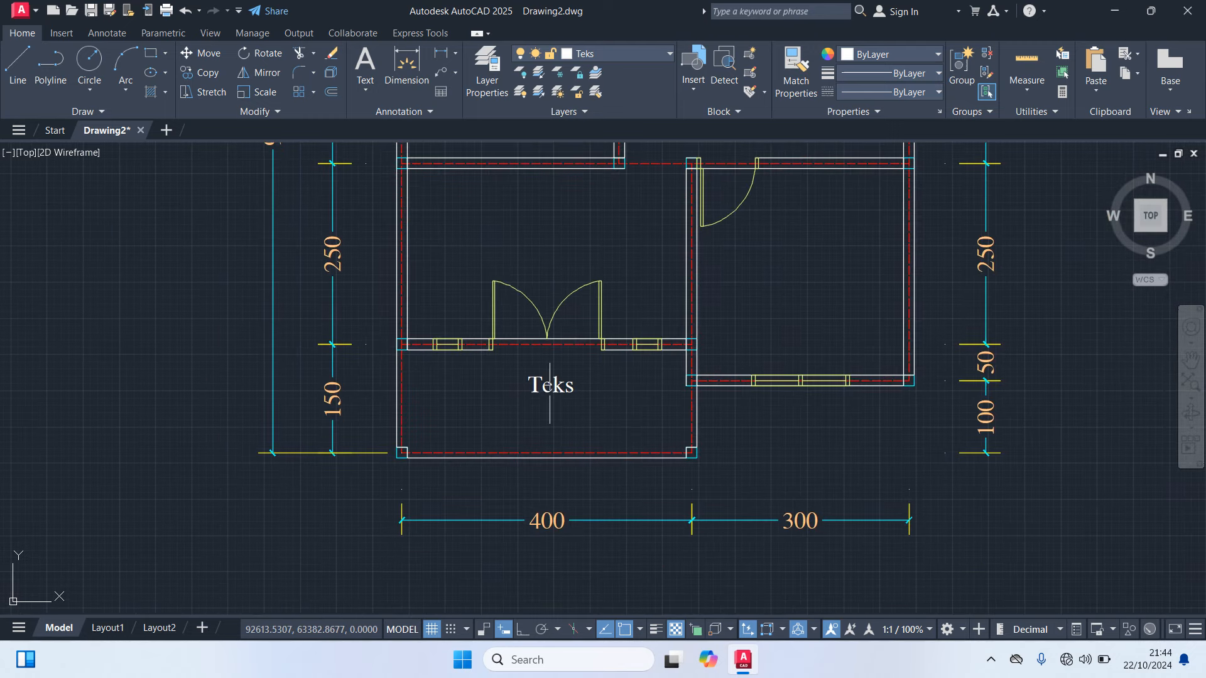
{"action": "left_click", "coordinate": [549, 388]}
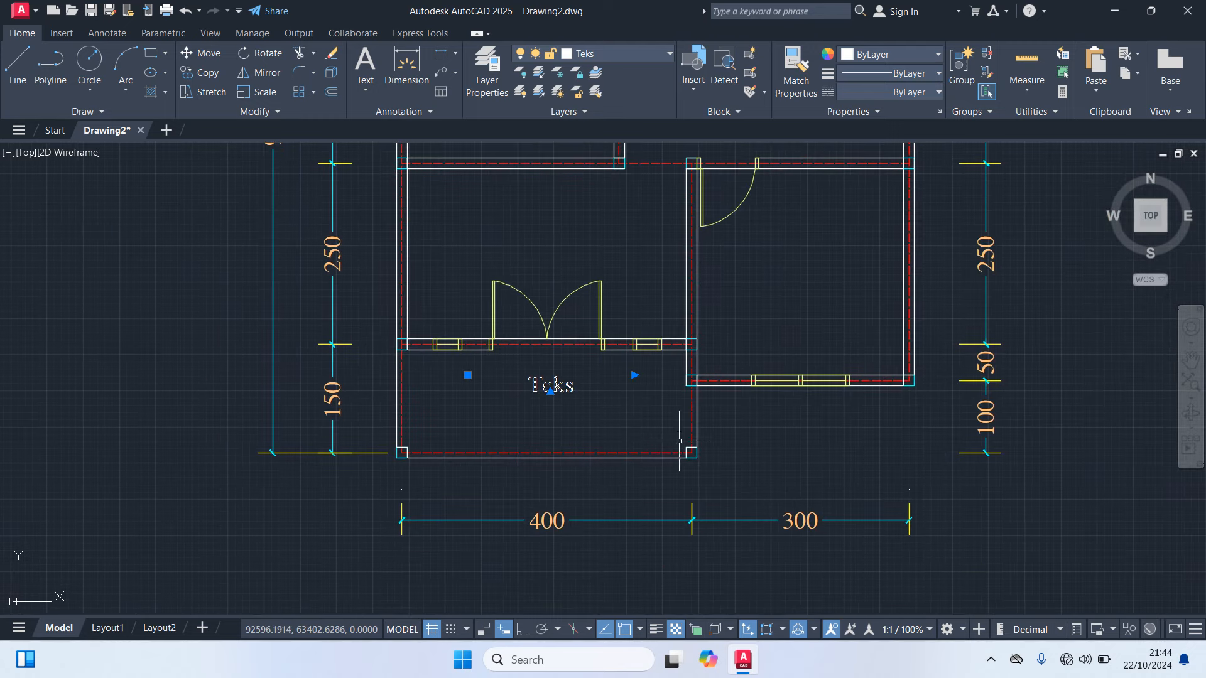
{"action": "type", "text": "M"}
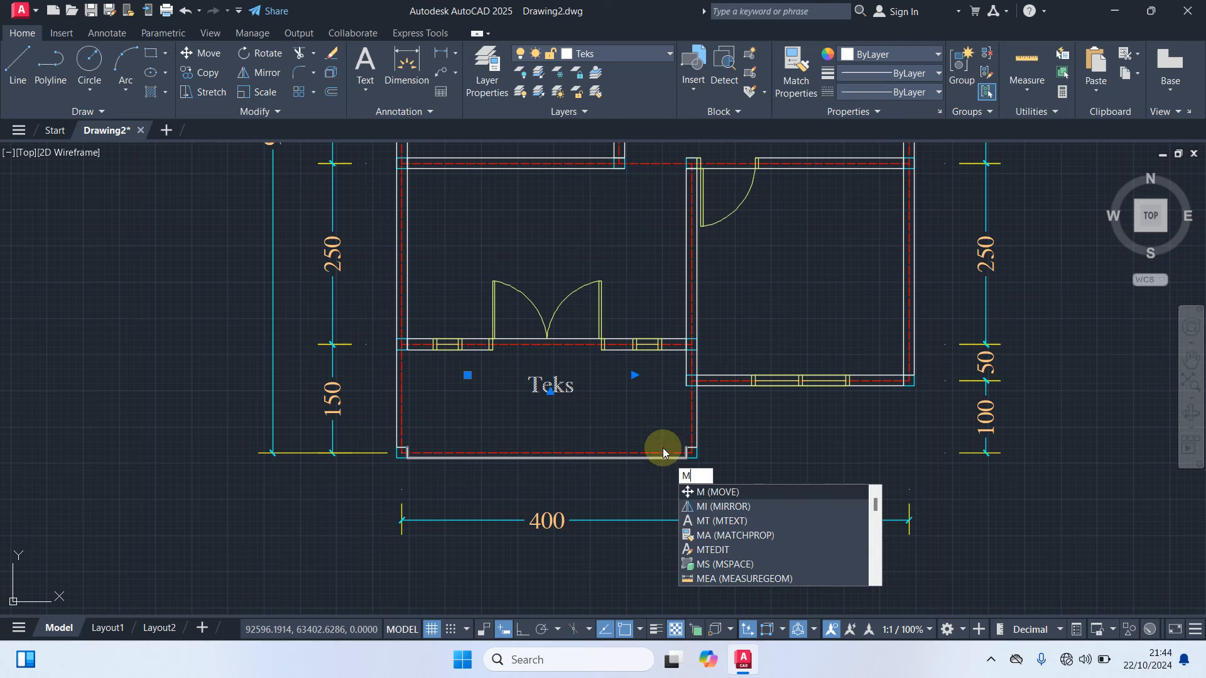
{"action": "key", "text": "Return"}
{"action": "left_click", "coordinate": [634, 414]}
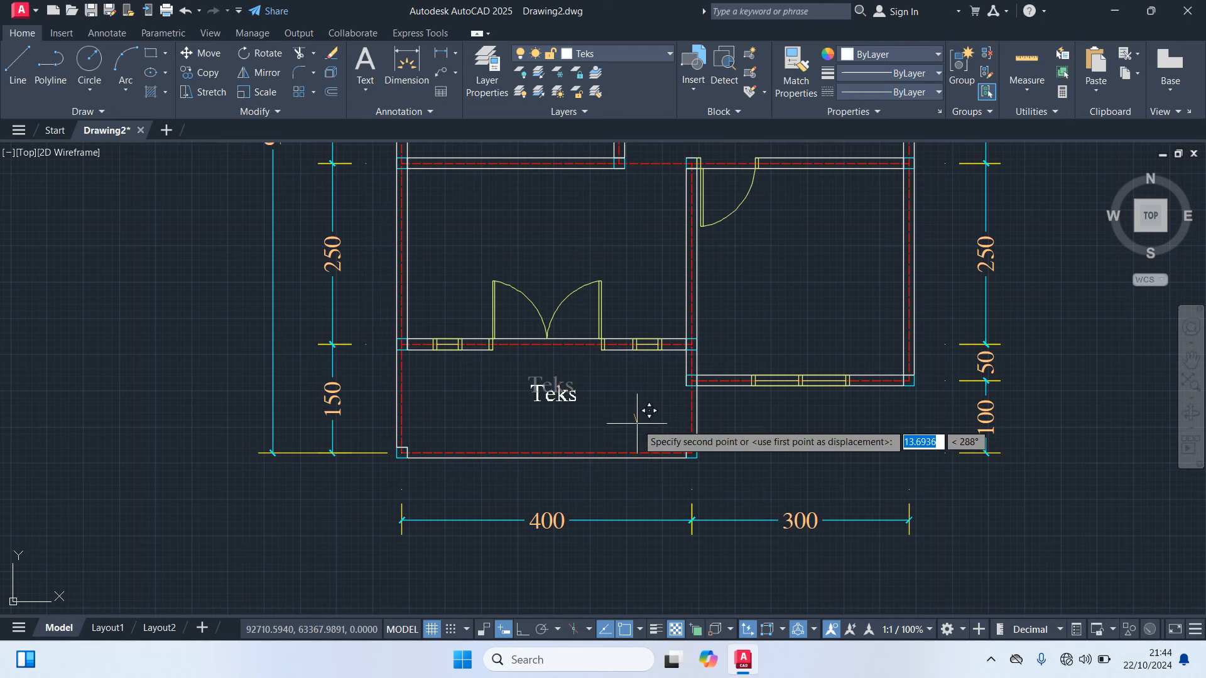
{"action": "key", "text": "Escape"}
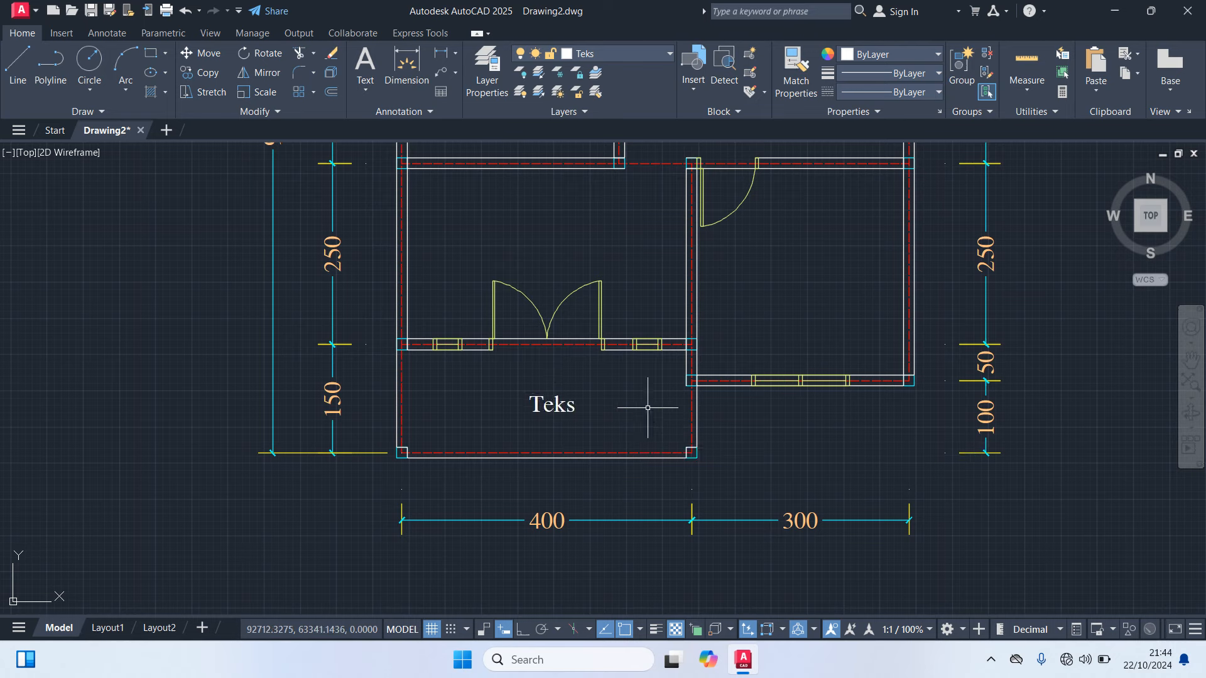
Copy the porch's "Teks" label into the room above the double door and into the bottom-right room
{"action": "scroll", "coordinate": [599, 415], "scroll_direction": "up", "scroll_amount": 2}
{"action": "left_click", "coordinate": [564, 409]}
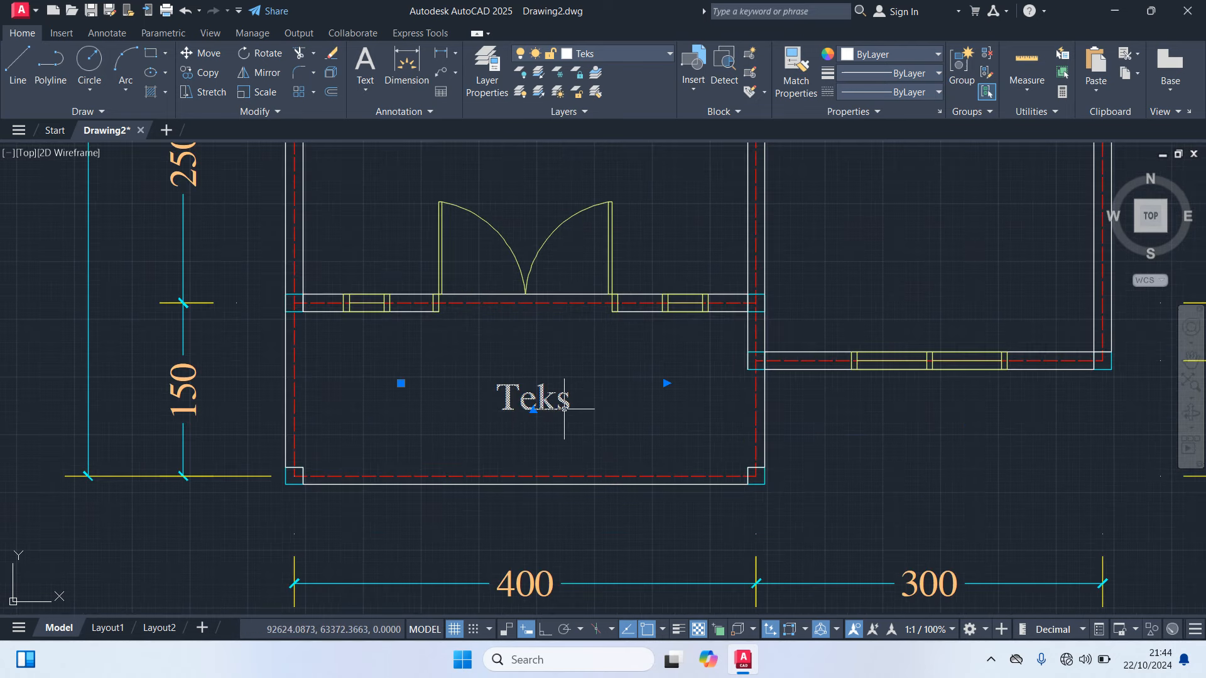
{"action": "type", "text": "CO"}
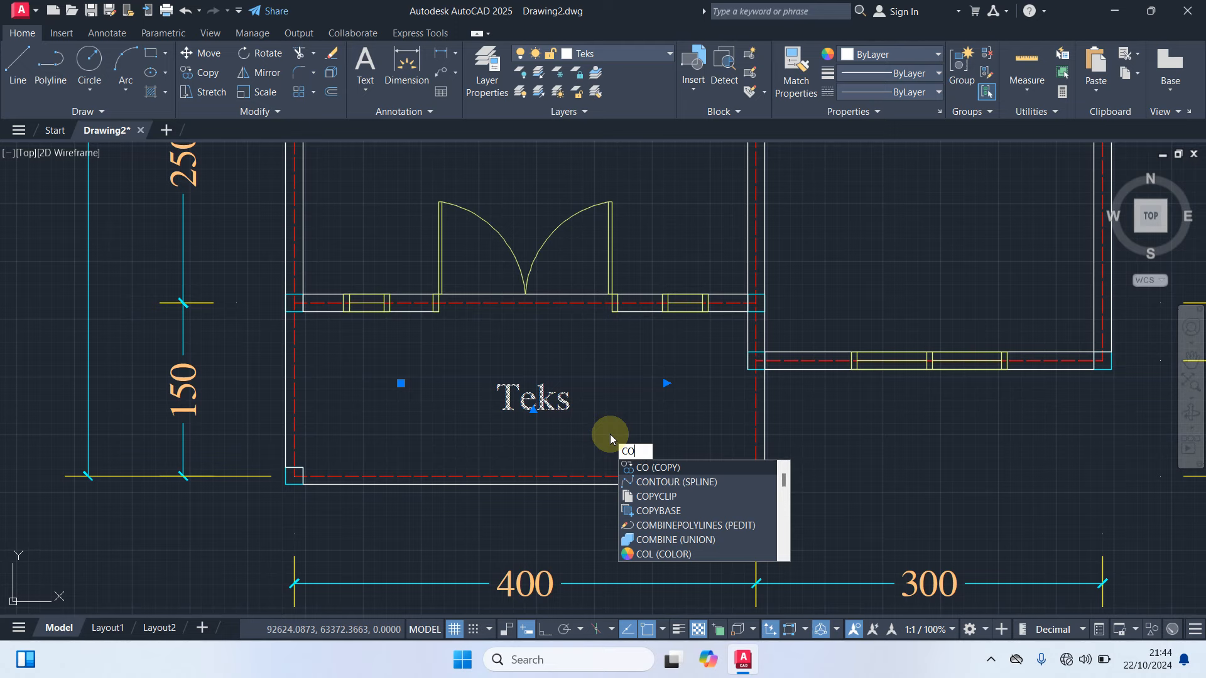
{"action": "key", "text": "Return"}
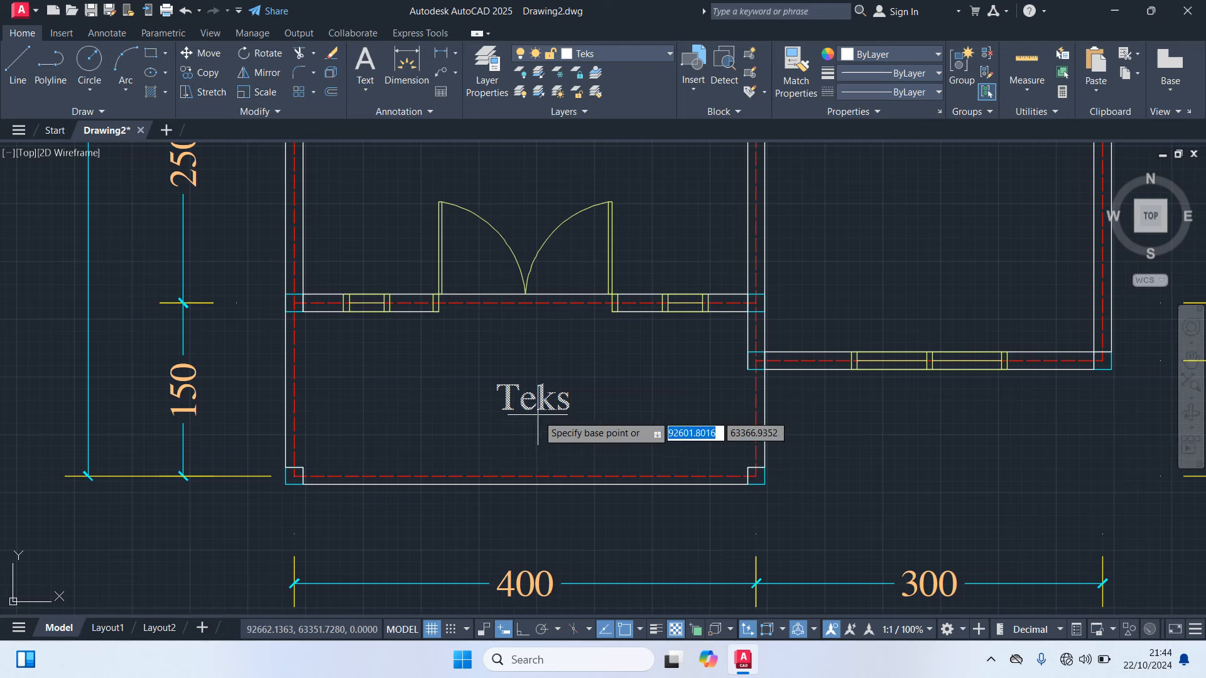
{"action": "left_click", "coordinate": [540, 412]}
{"action": "scroll", "coordinate": [583, 487], "scroll_direction": "down", "scroll_amount": 5}
{"action": "scroll", "coordinate": [606, 465], "scroll_direction": "up", "scroll_amount": 4}
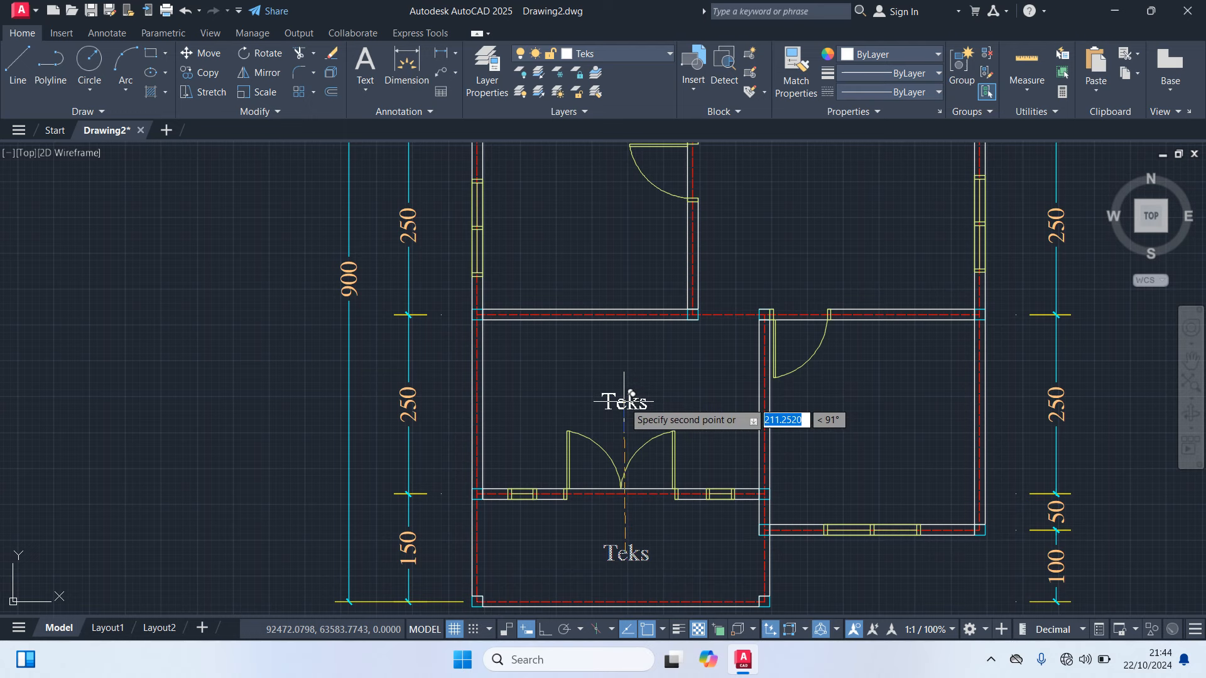
{"action": "left_click", "coordinate": [620, 398]}
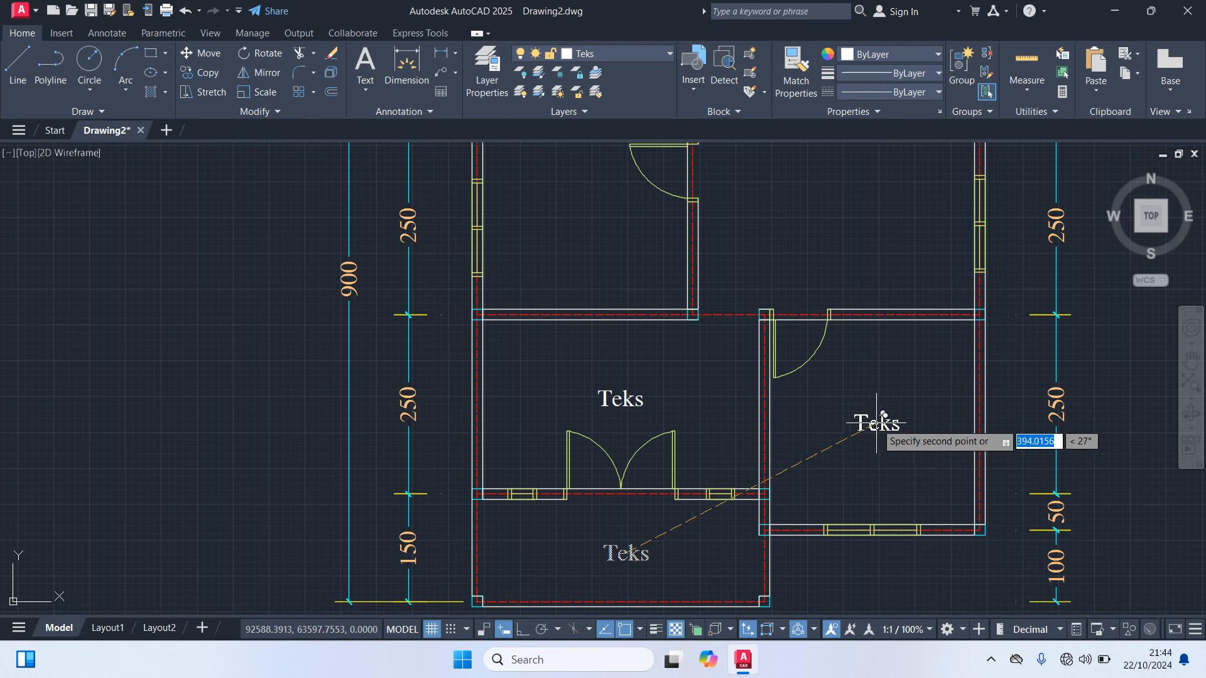
{"action": "left_click", "coordinate": [875, 423]}
Place copies of the "Teks" label in the large central room and beside the top-right exterior door
{"action": "scroll", "coordinate": [861, 444], "scroll_direction": "down", "scroll_amount": 2}
{"action": "middle_click_drag", "start_coordinate": [856, 368], "coordinate": [847, 483]}
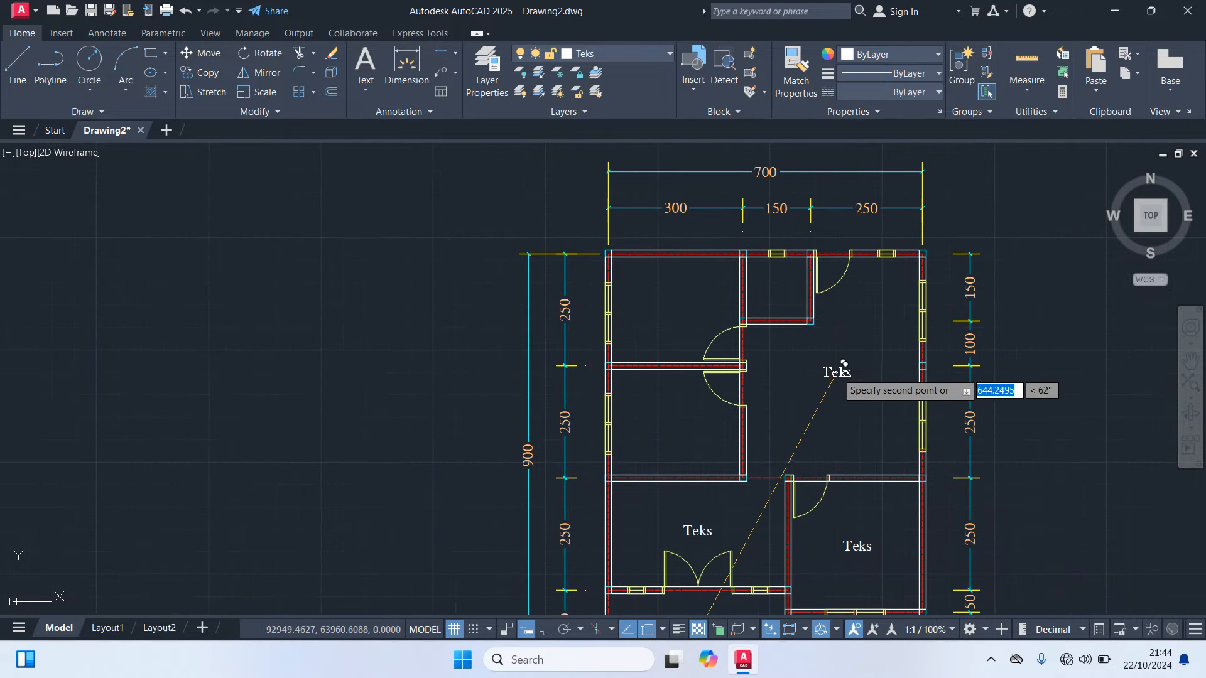
{"action": "left_click", "coordinate": [830, 411]}
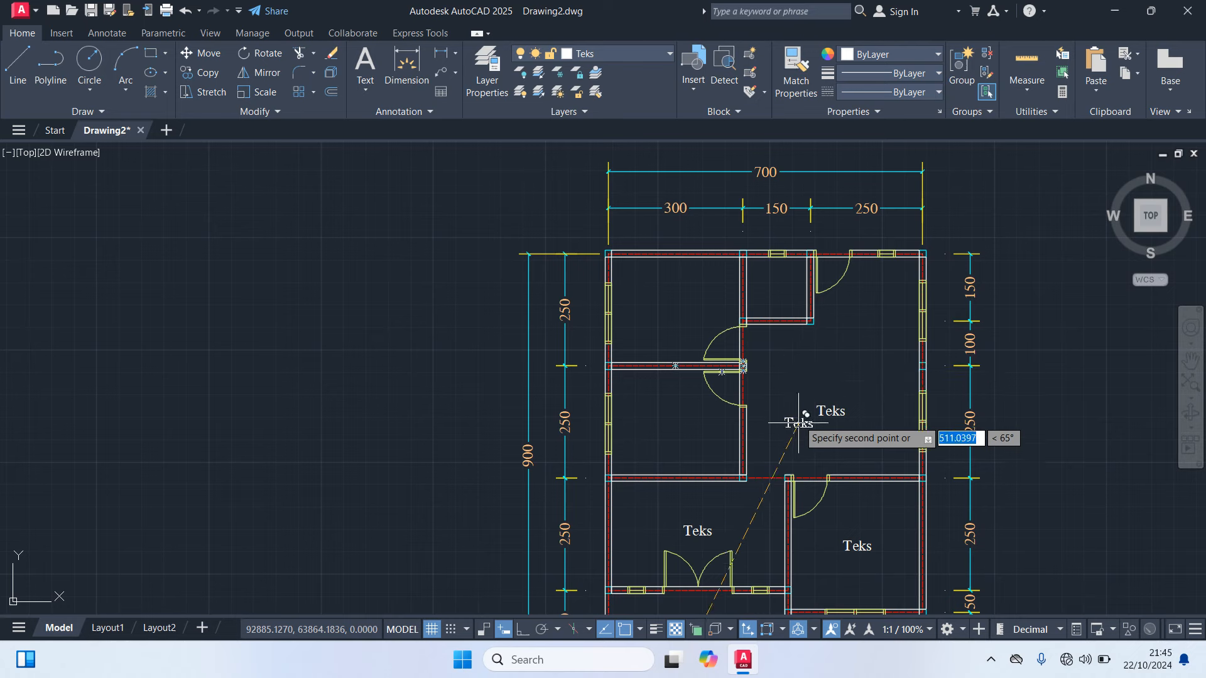
{"action": "scroll", "coordinate": [740, 475], "scroll_direction": "down", "scroll_amount": 2}
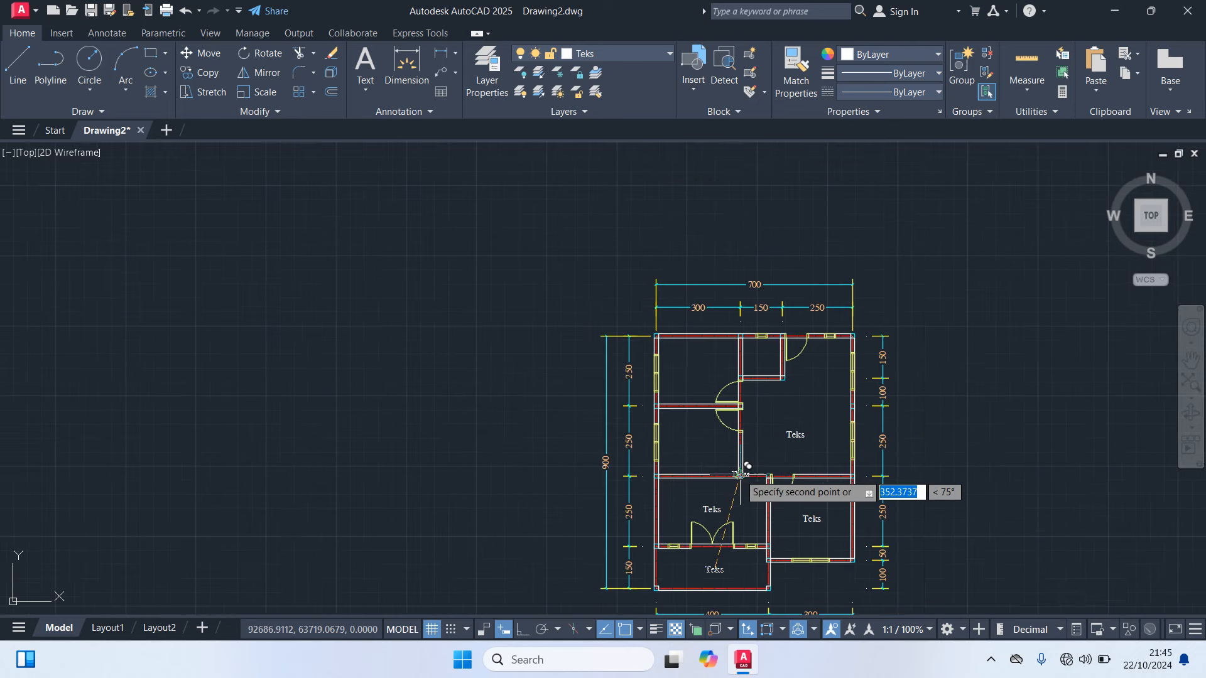
{"action": "scroll", "coordinate": [842, 363], "scroll_direction": "up", "scroll_amount": 2}
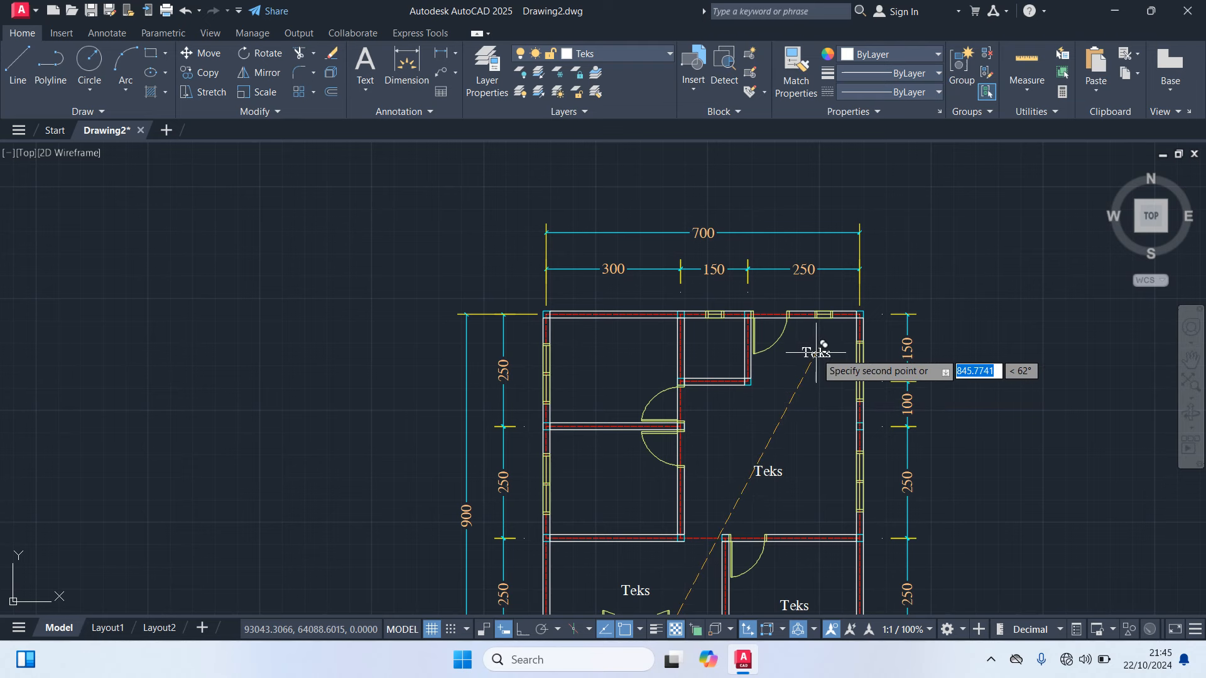
{"action": "left_click", "coordinate": [816, 353]}
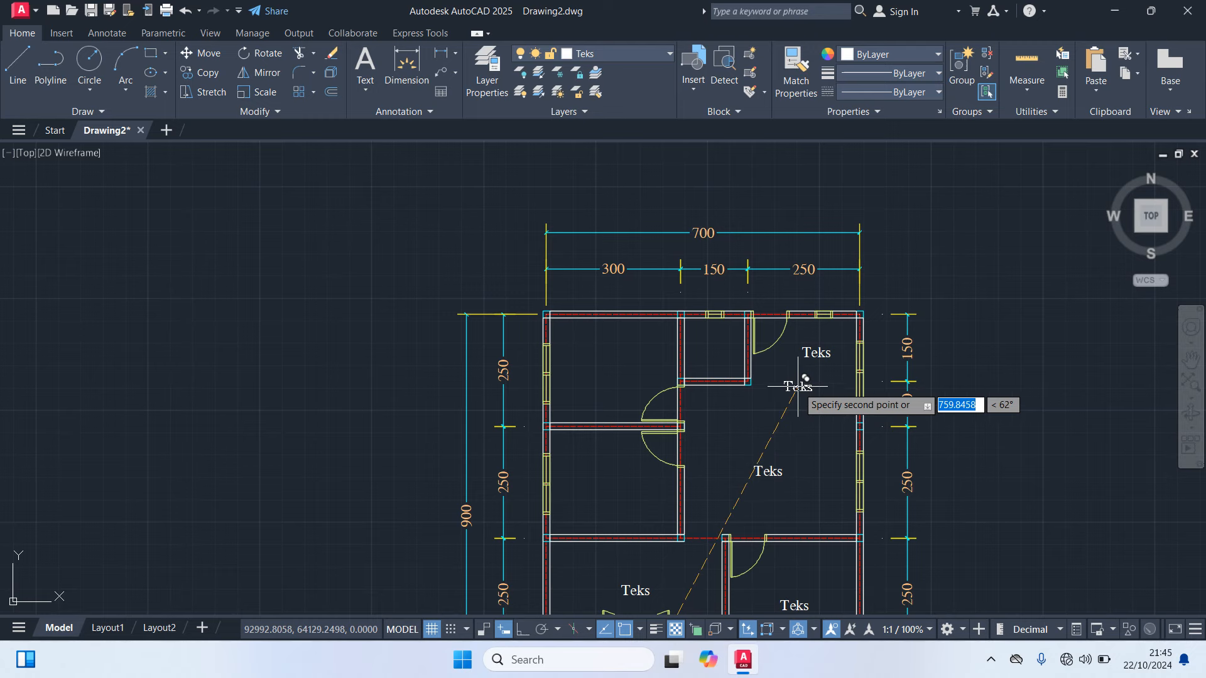
Place copies of the "Teks" label in the small top room and both left-hand rooms, and finish copying
{"action": "scroll", "coordinate": [724, 341], "scroll_direction": "up", "scroll_amount": 4}
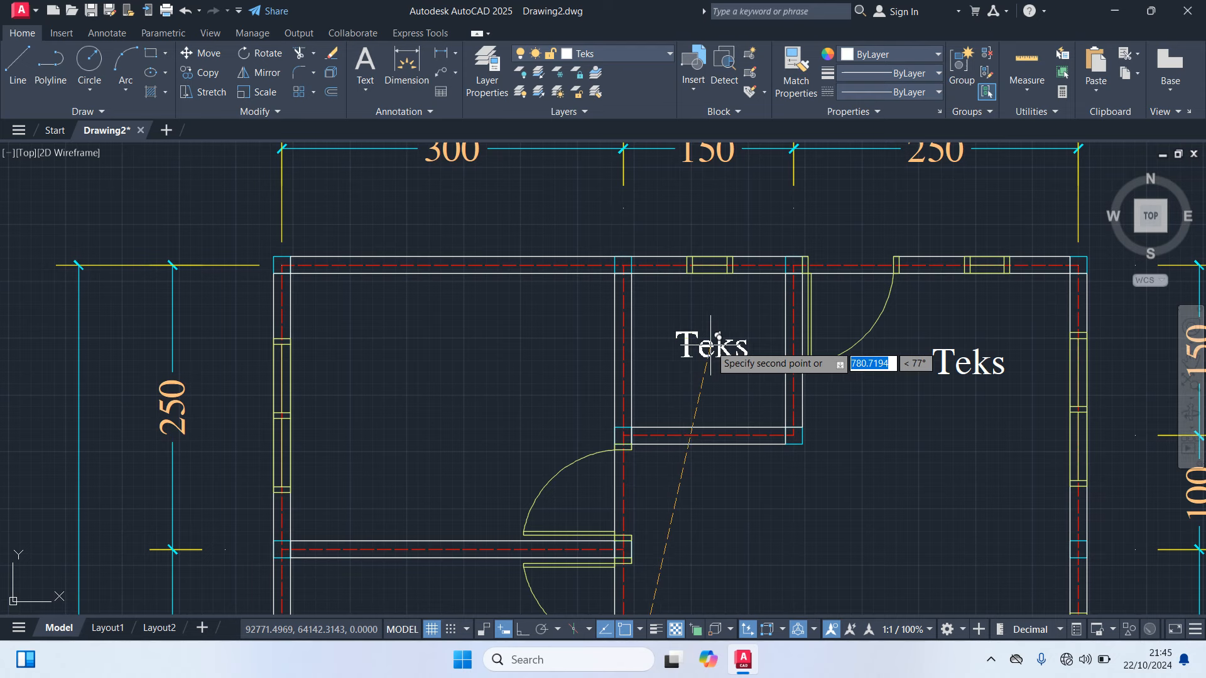
{"action": "scroll", "coordinate": [711, 345], "scroll_direction": "down", "scroll_amount": 5}
{"action": "scroll", "coordinate": [697, 352], "scroll_direction": "up", "scroll_amount": 3}
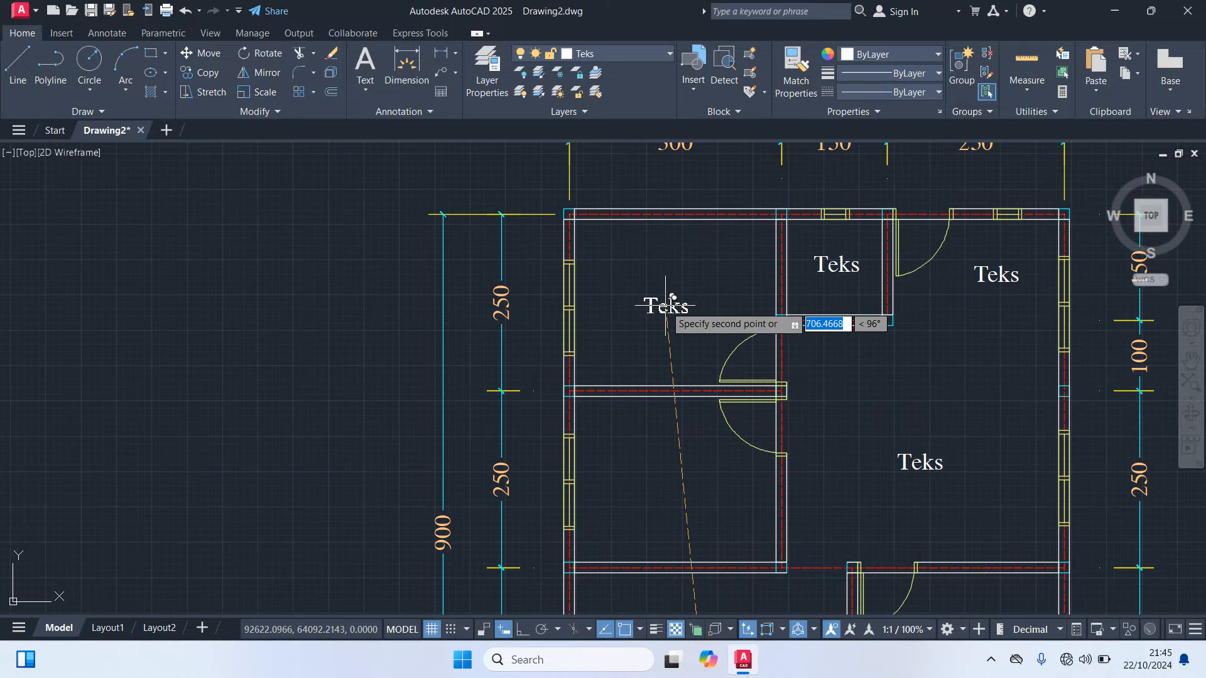
{"action": "scroll", "coordinate": [666, 306], "scroll_direction": "down", "scroll_amount": 4}
{"action": "scroll", "coordinate": [695, 277], "scroll_direction": "up", "scroll_amount": 4}
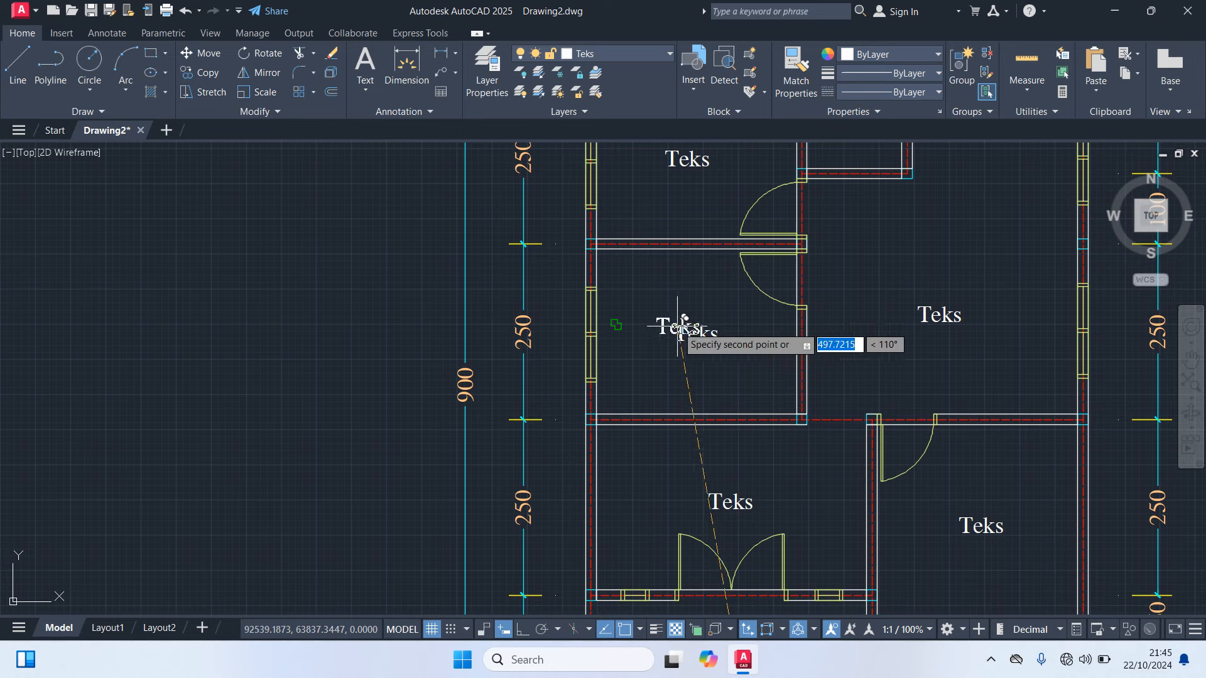
{"action": "scroll", "coordinate": [659, 344], "scroll_direction": "down", "scroll_amount": 4}
{"action": "key", "text": "Escape"}
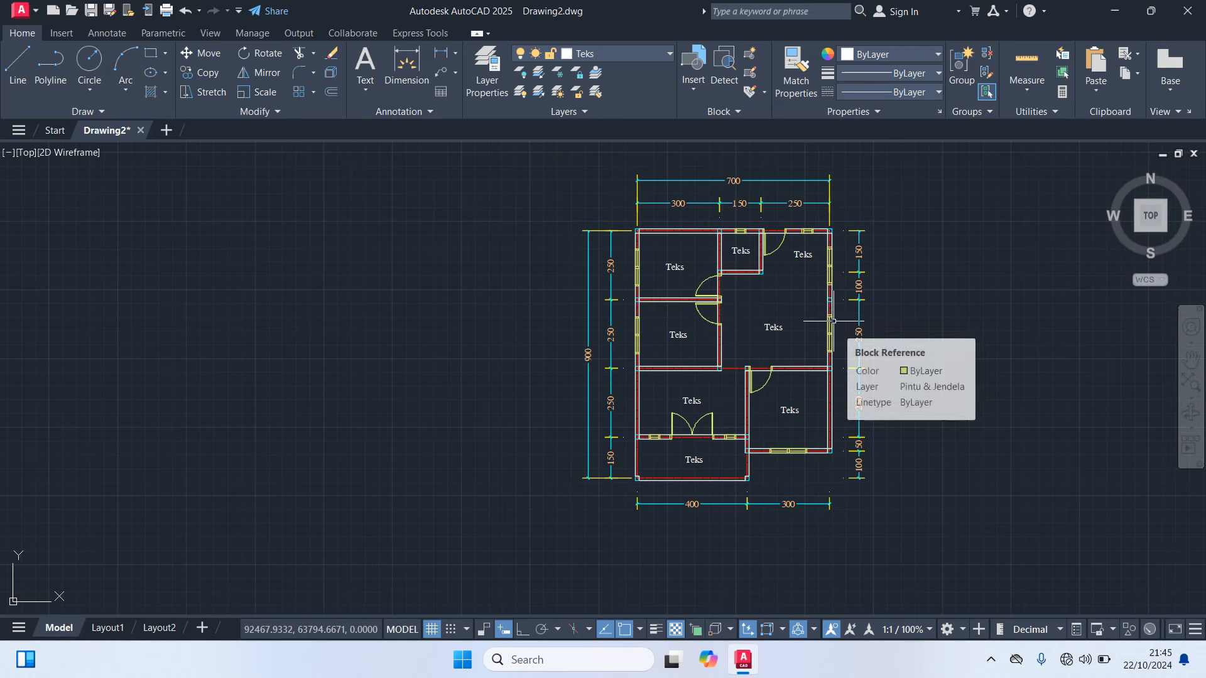
Copy the top-left room's door onto the small top room's right wall, at the lower corner
{"action": "scroll", "coordinate": [745, 308], "scroll_direction": "up", "scroll_amount": 2}
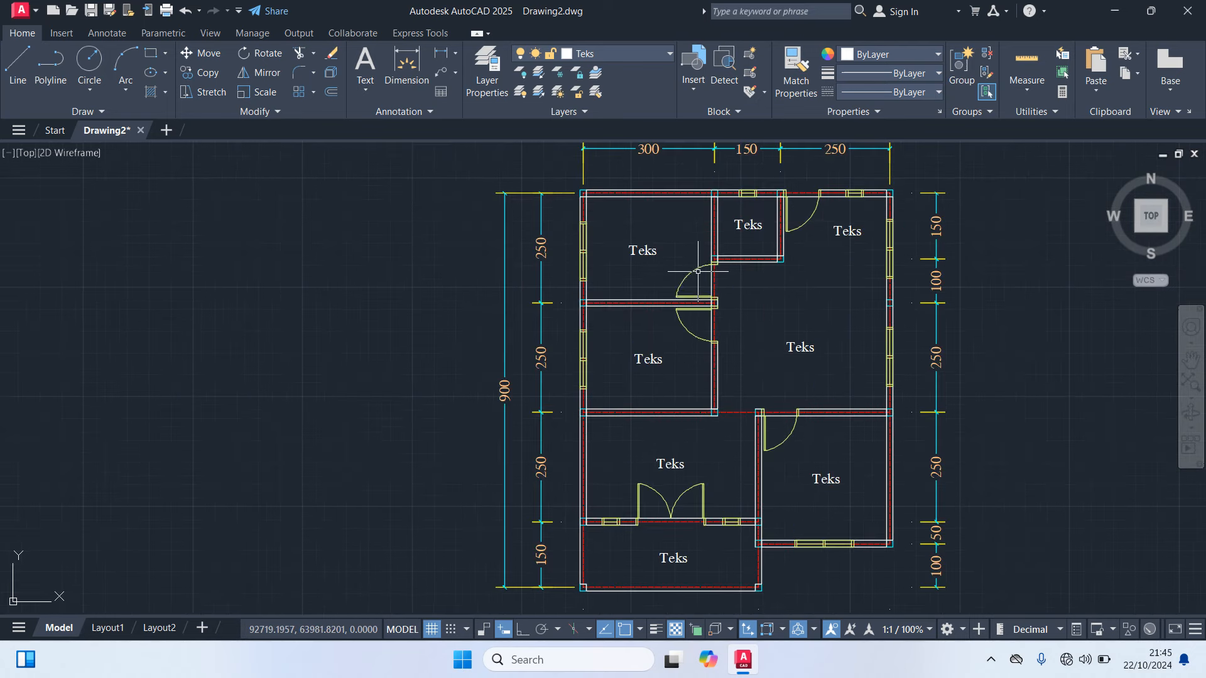
{"action": "left_click", "coordinate": [693, 269]}
{"action": "scroll", "coordinate": [693, 269], "scroll_direction": "up", "scroll_amount": 4}
{"action": "type", "text": "o"}
{"action": "key", "text": "Return"}
{"action": "scroll", "coordinate": [719, 314], "scroll_direction": "up", "scroll_amount": 4}
{"action": "left_click", "coordinate": [805, 396]}
{"action": "scroll", "coordinate": [880, 402], "scroll_direction": "down", "scroll_amount": 3}
{"action": "scroll", "coordinate": [816, 364], "scroll_direction": "up", "scroll_amount": 3}
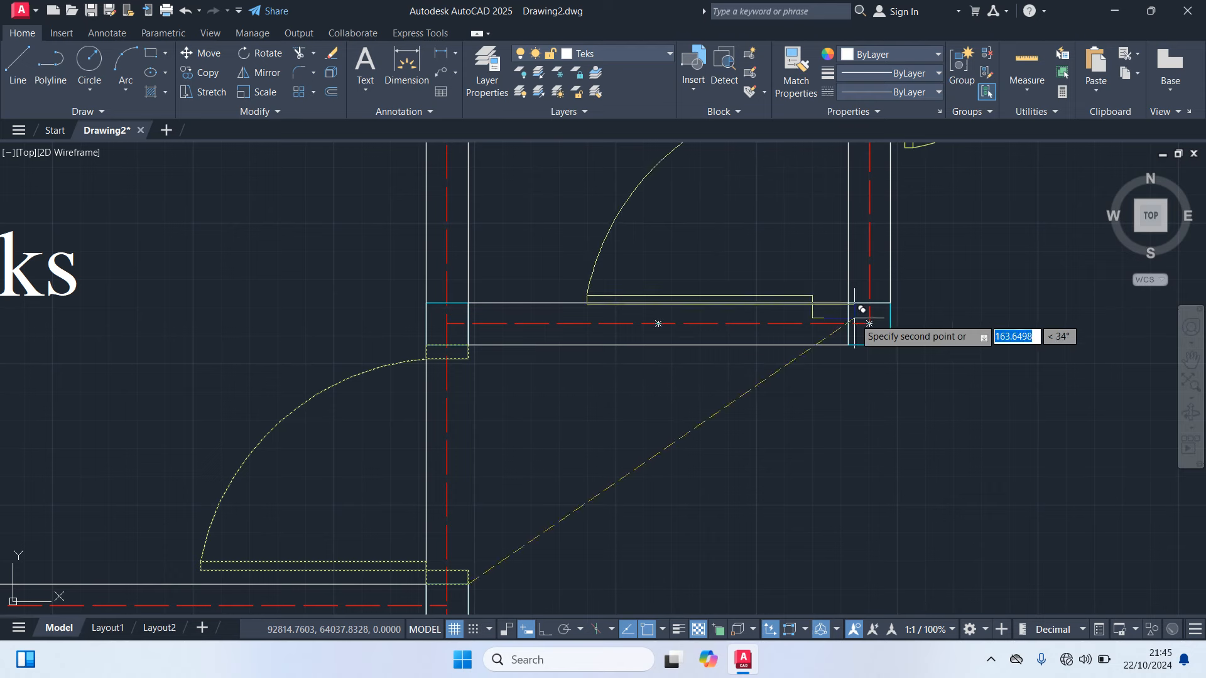
{"action": "scroll", "coordinate": [880, 434], "scroll_direction": "down", "scroll_amount": 2}
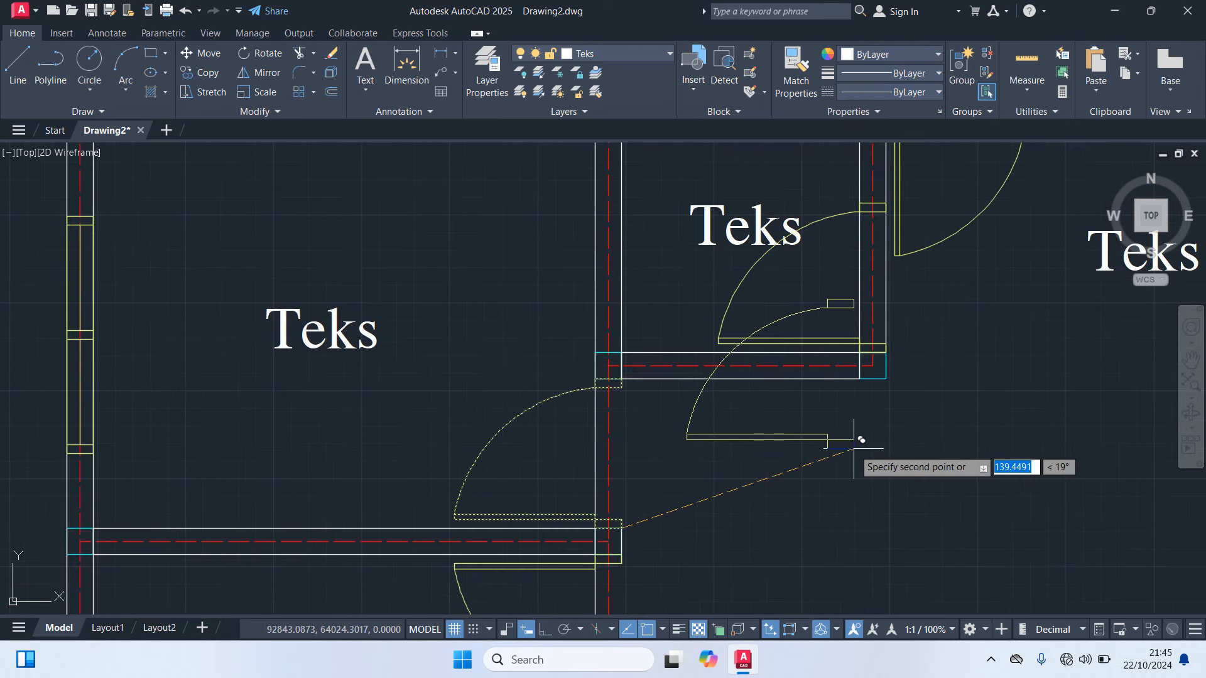
{"action": "key", "text": "Escape"}
{"action": "scroll", "coordinate": [847, 443], "scroll_direction": "down", "scroll_amount": 4}
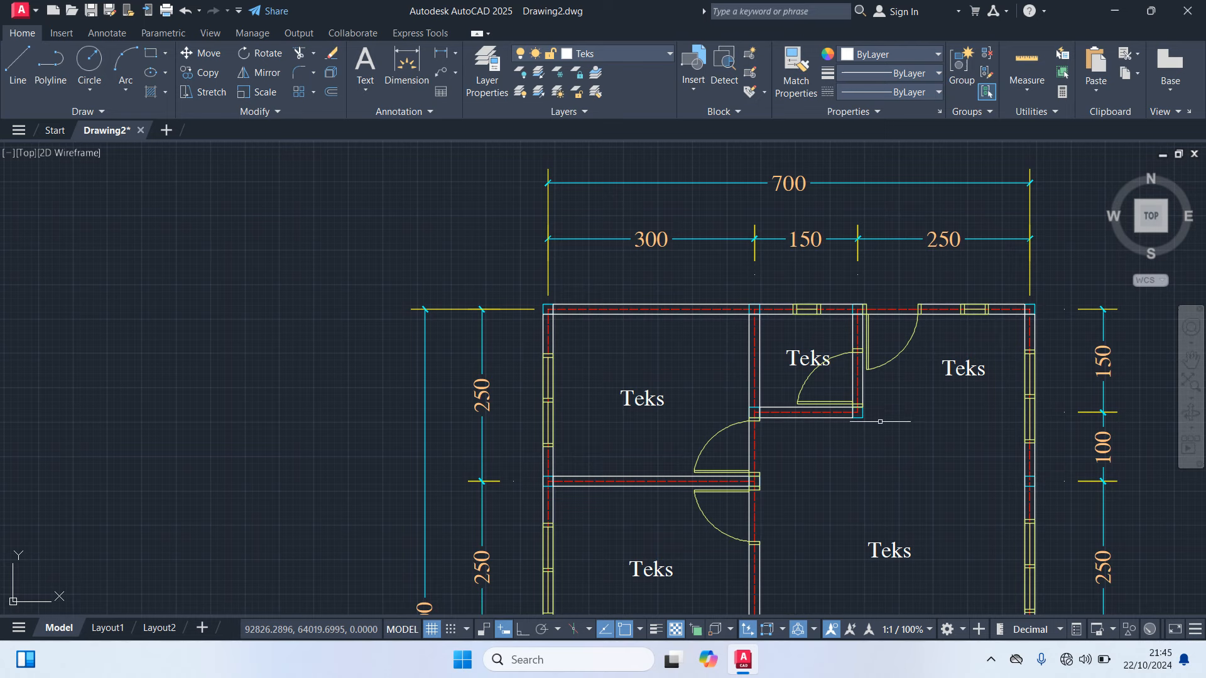
Explode the small top room's door block and delete its swing arc
{"action": "scroll", "coordinate": [813, 326], "scroll_direction": "up", "scroll_amount": 1}
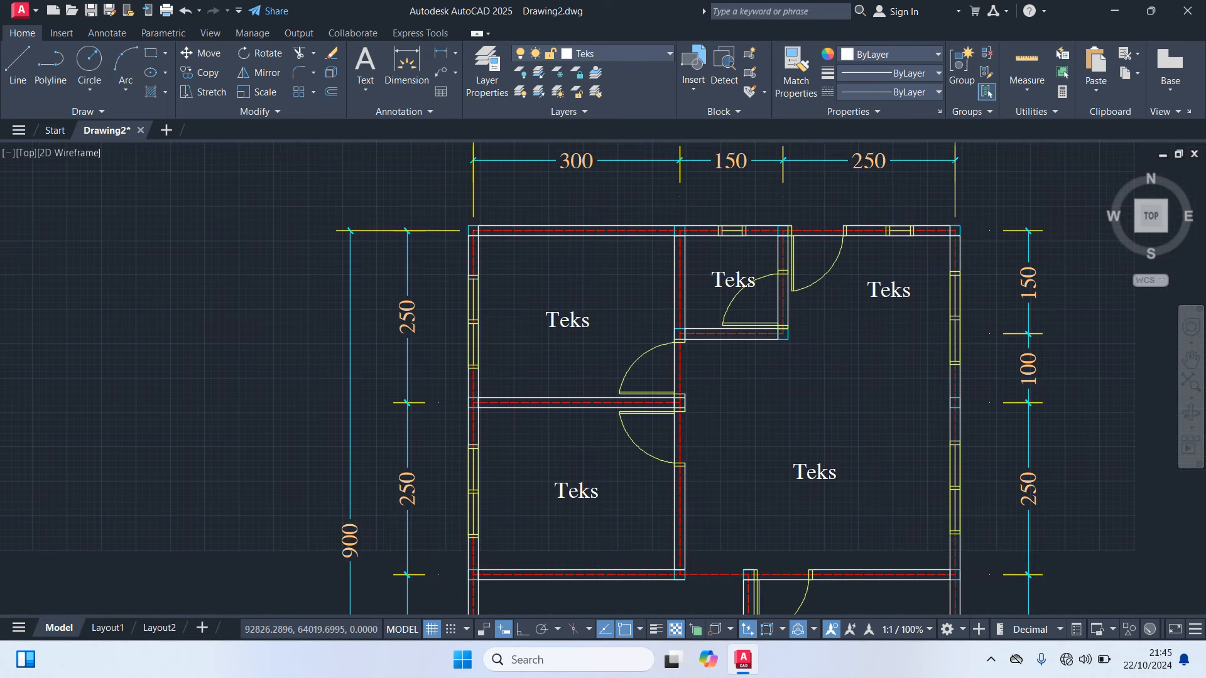
{"action": "scroll", "coordinate": [812, 326], "scroll_direction": "up", "scroll_amount": 4}
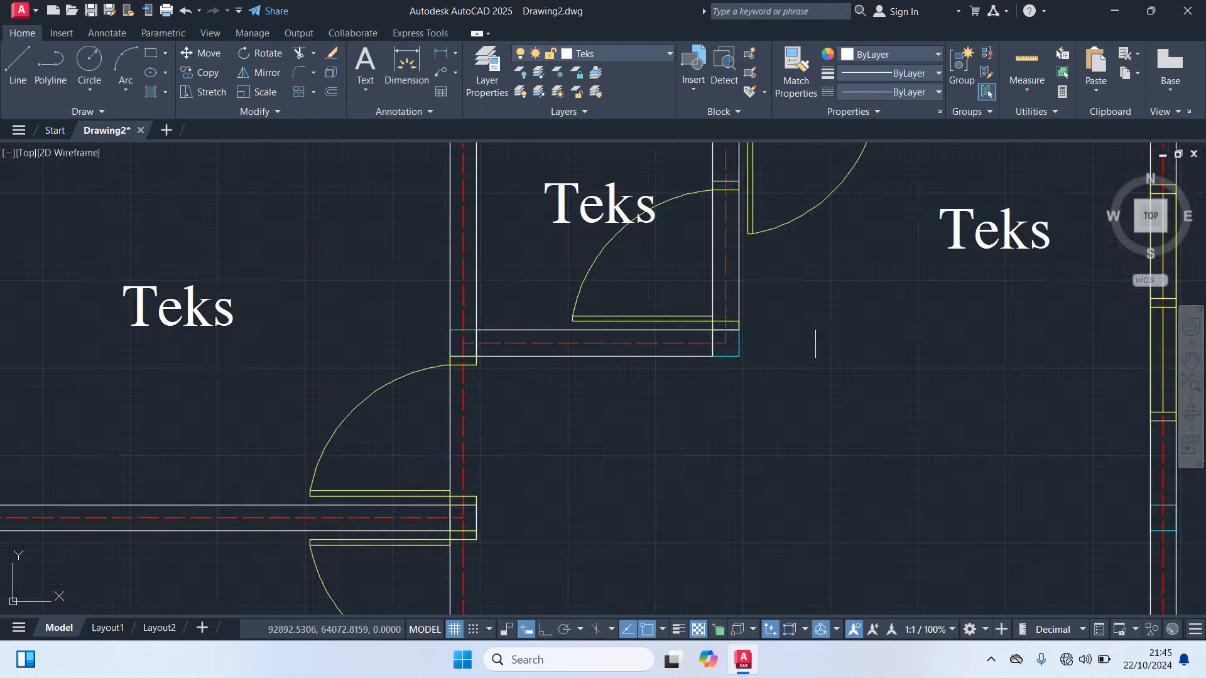
{"action": "left_click", "coordinate": [674, 197]}
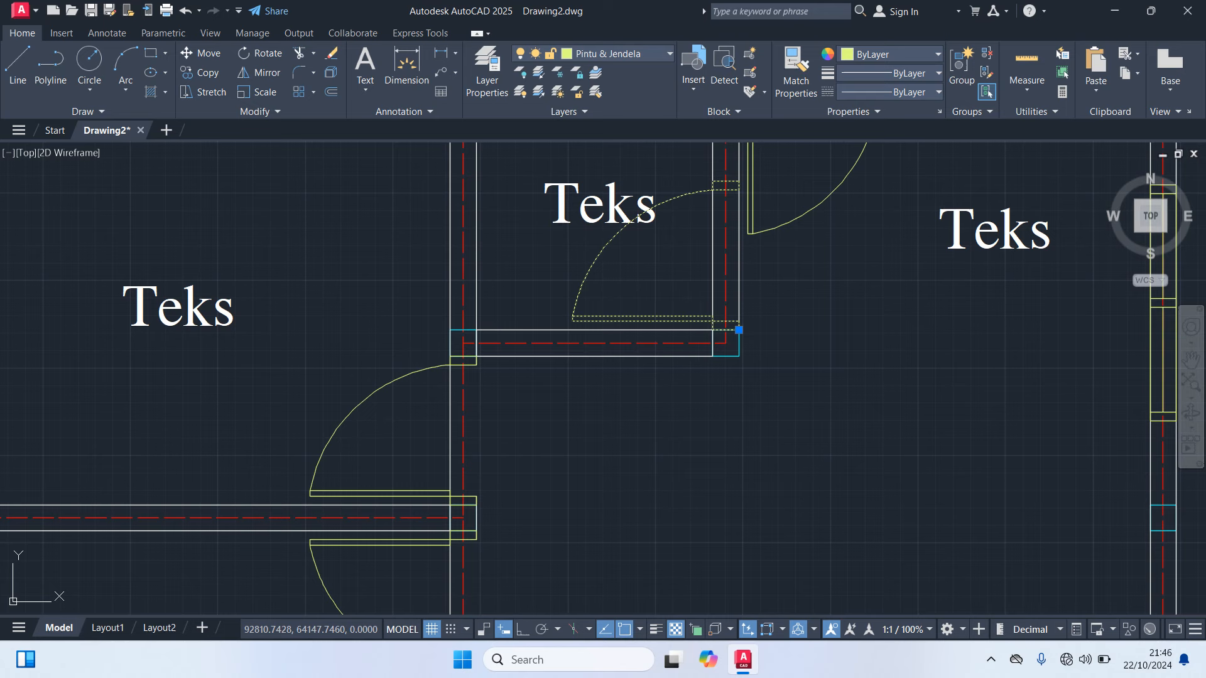
{"action": "key", "text": "Escape"}
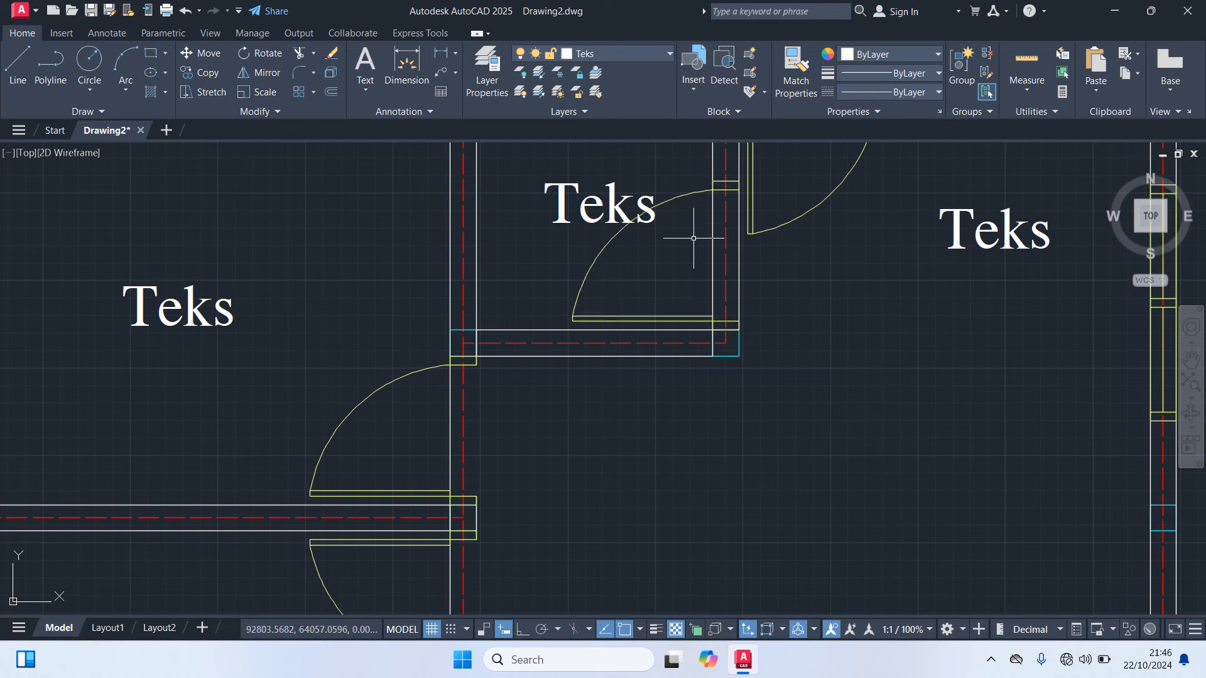
{"action": "left_click", "coordinate": [685, 195]}
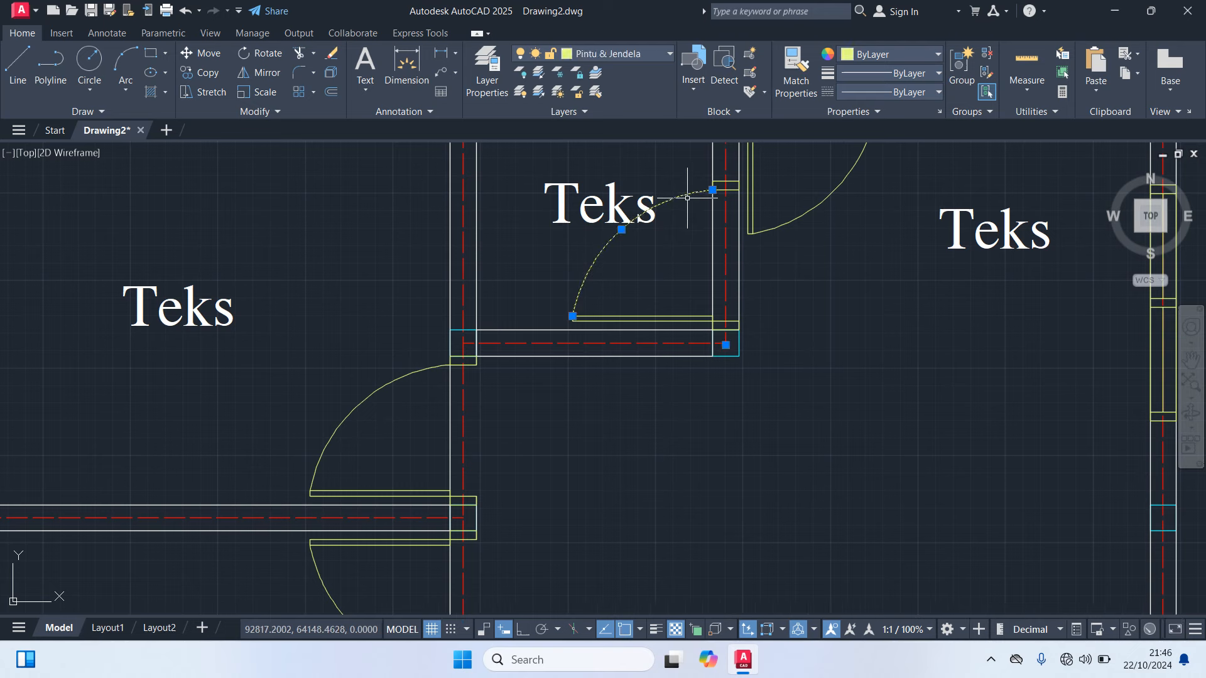
{"action": "key", "text": "Delete"}
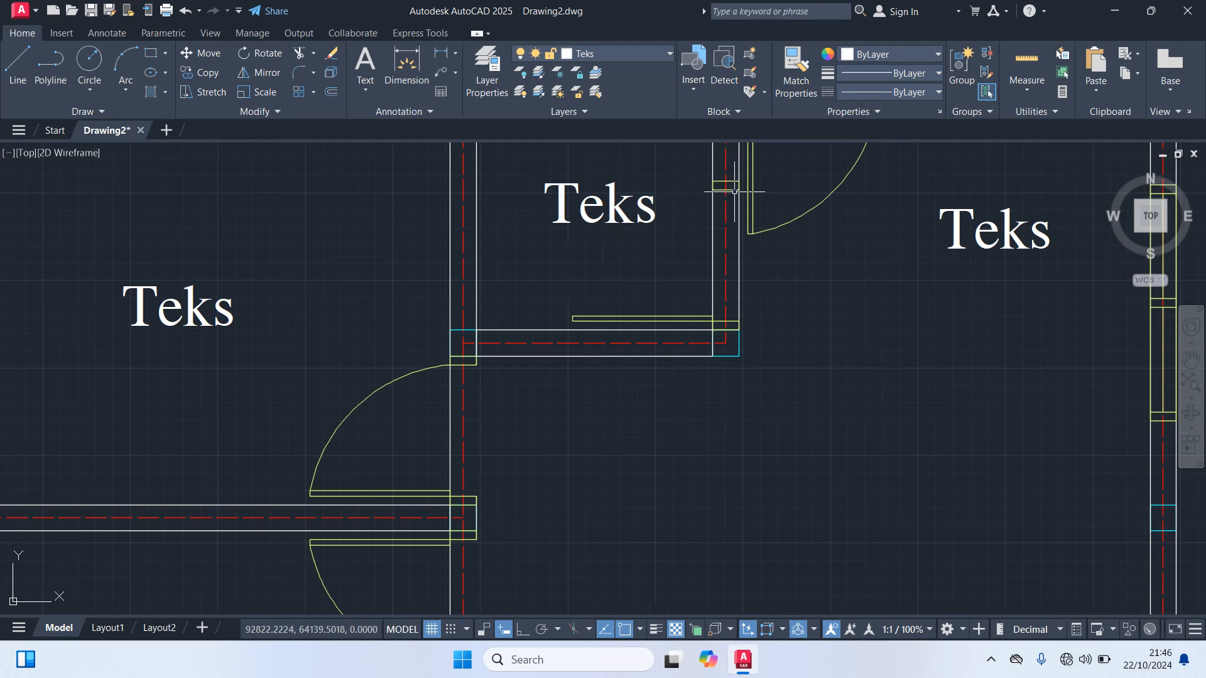
Move the door's upper jamb down along the small room's right wall to narrow the opening
{"action": "left_click", "coordinate": [734, 188]}
{"action": "type", "text": "m"}
{"action": "key", "text": "Return"}
{"action": "scroll", "coordinate": [734, 188], "scroll_direction": "up", "scroll_amount": 2}
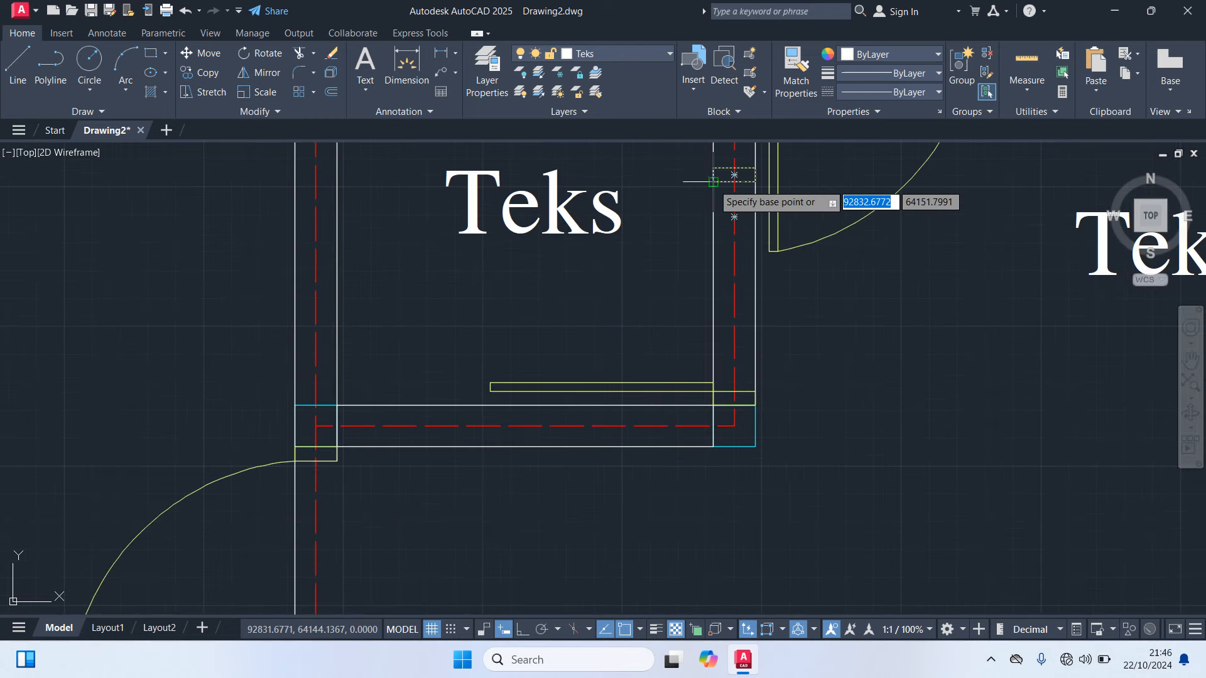
{"action": "left_click", "coordinate": [713, 182]}
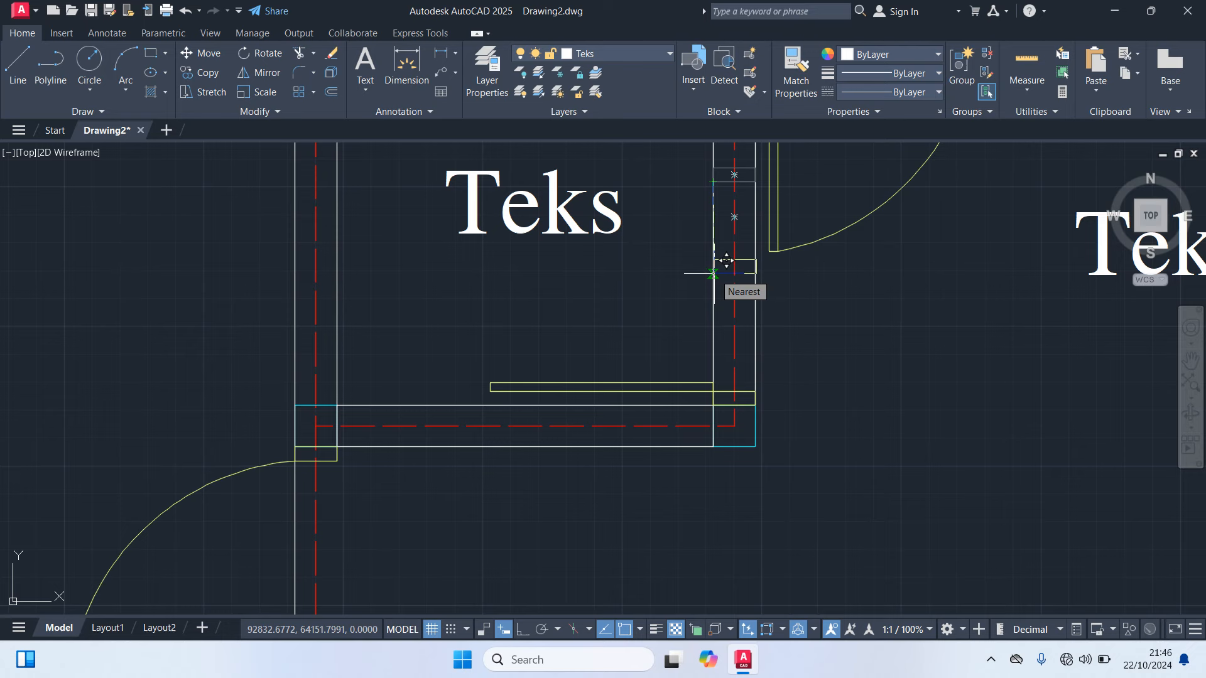
{"action": "left_click", "coordinate": [714, 273]}
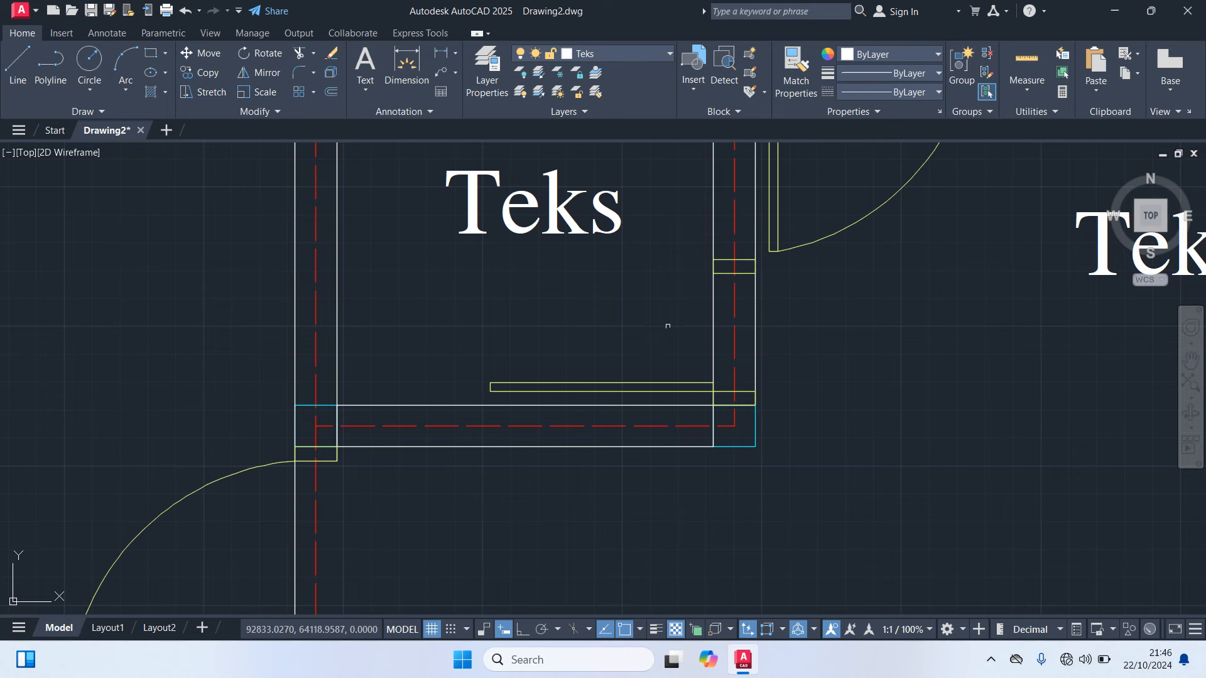
Shorten the small room's door leaf by stretching its free end to suit the narrowed opening
{"action": "left_click", "coordinate": [583, 384]}
{"action": "scroll", "coordinate": [552, 389], "scroll_direction": "up", "scroll_amount": 6}
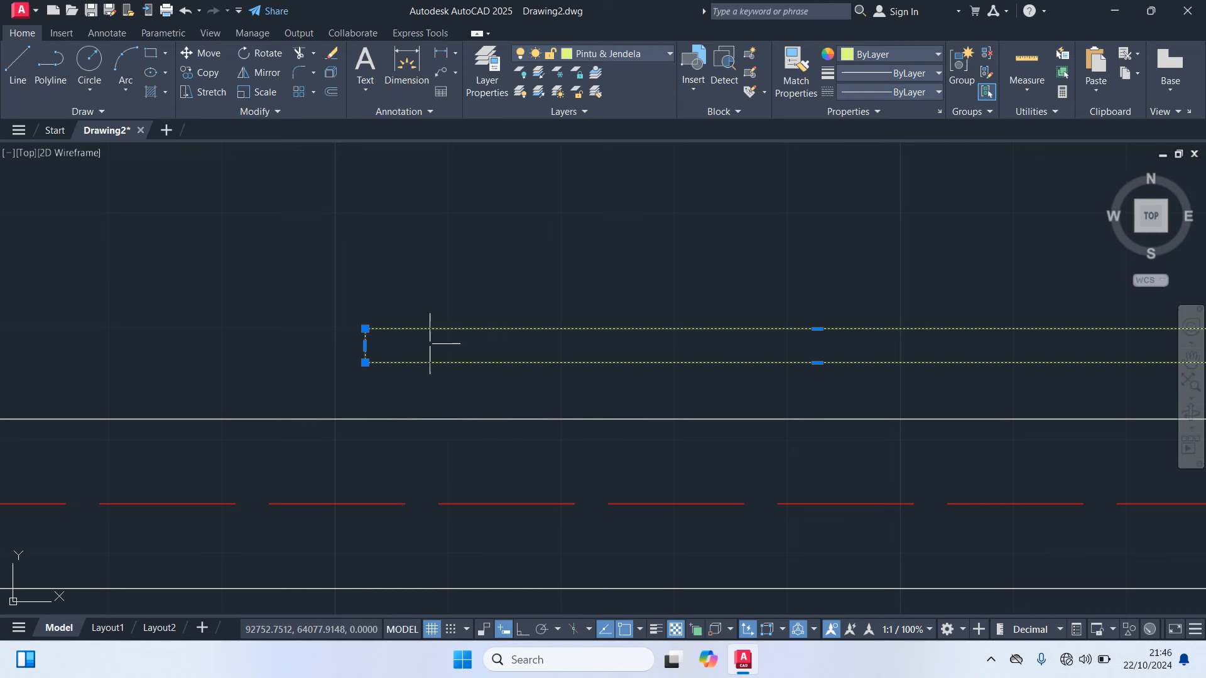
{"action": "left_click", "coordinate": [365, 345]}
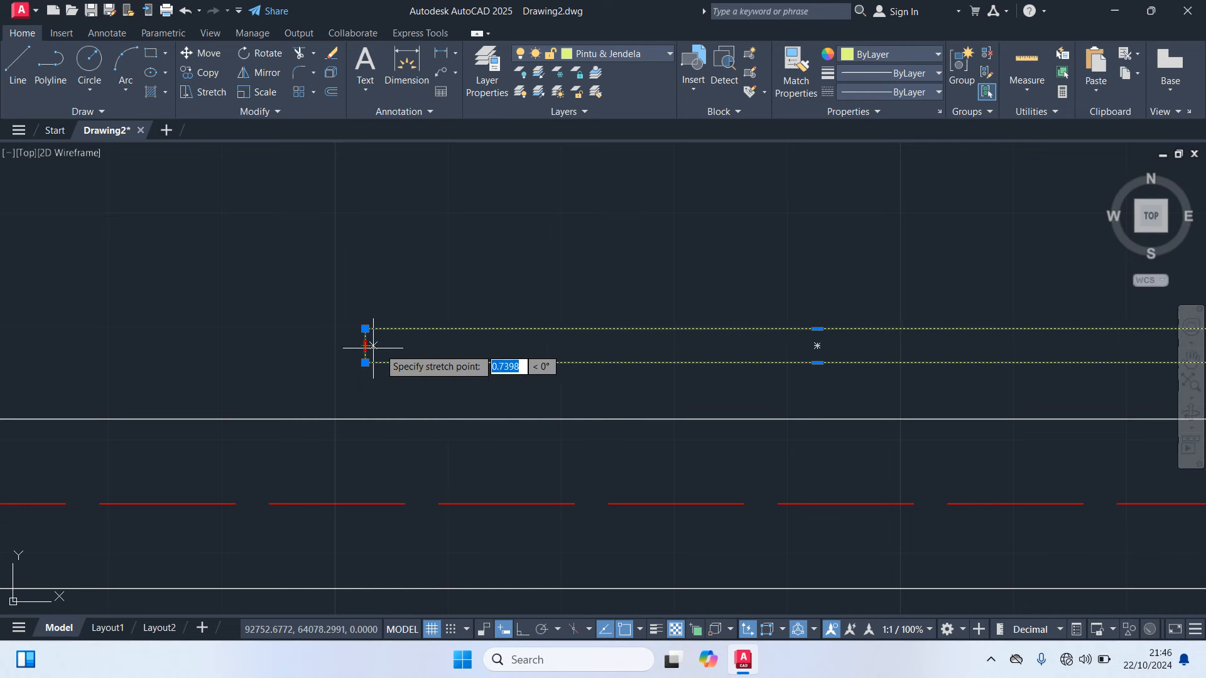
{"action": "left_click", "coordinate": [661, 345]}
{"action": "scroll", "coordinate": [613, 372], "scroll_direction": "down", "scroll_amount": 5}
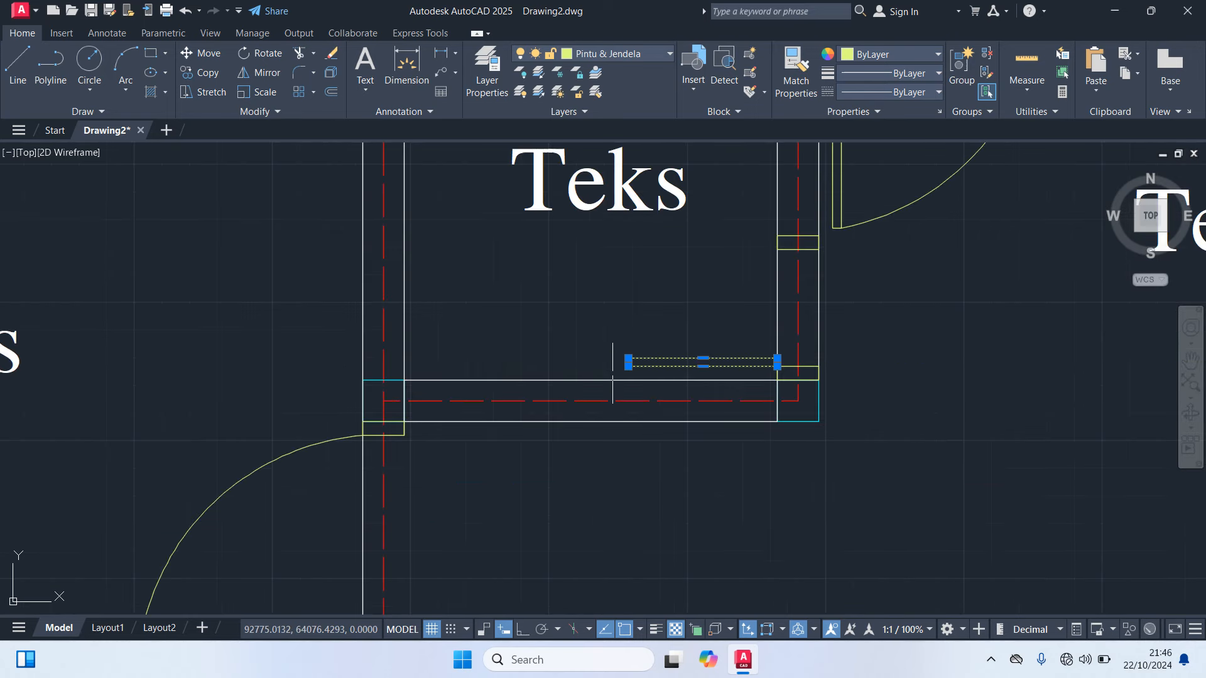
{"action": "middle_click_drag", "start_coordinate": [659, 337], "coordinate": [560, 369]}
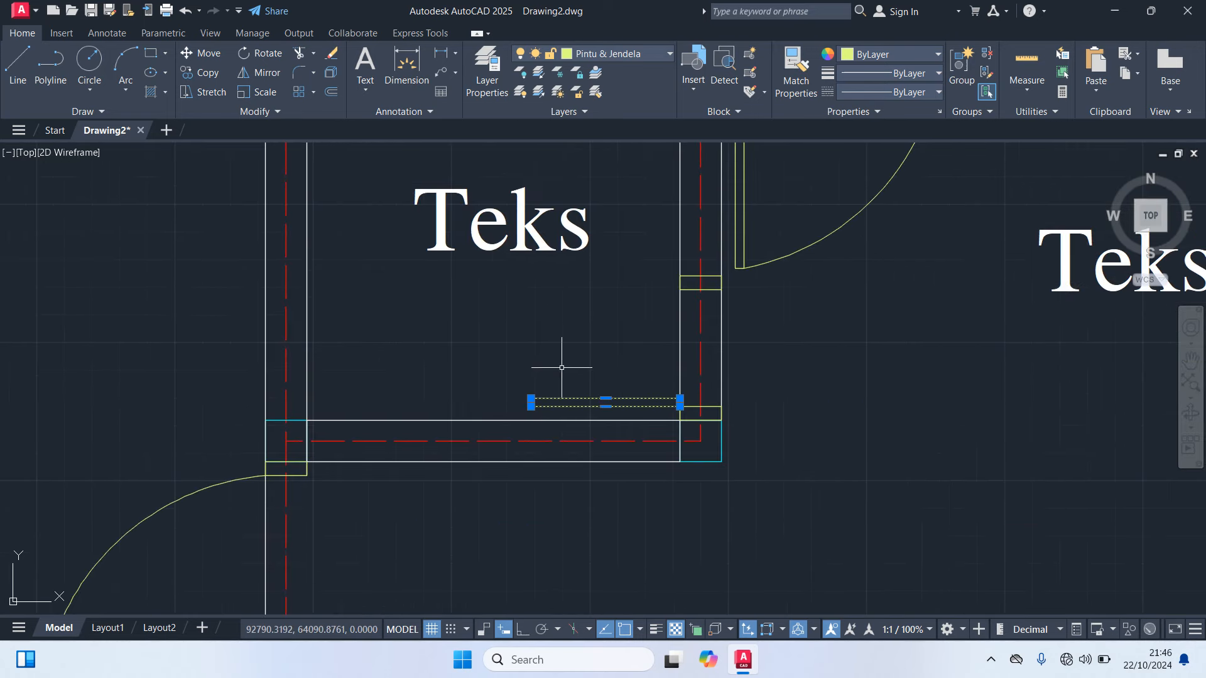
{"action": "scroll", "coordinate": [534, 402], "scroll_direction": "up", "scroll_amount": 5}
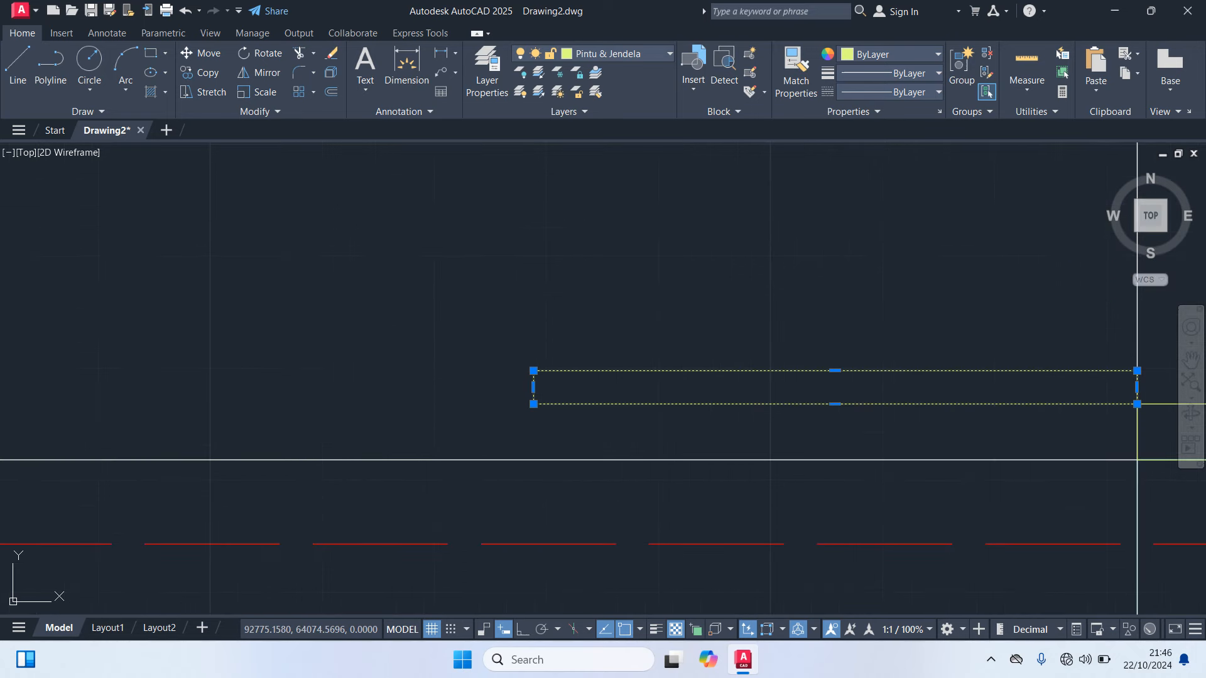
{"action": "left_click", "coordinate": [534, 387]}
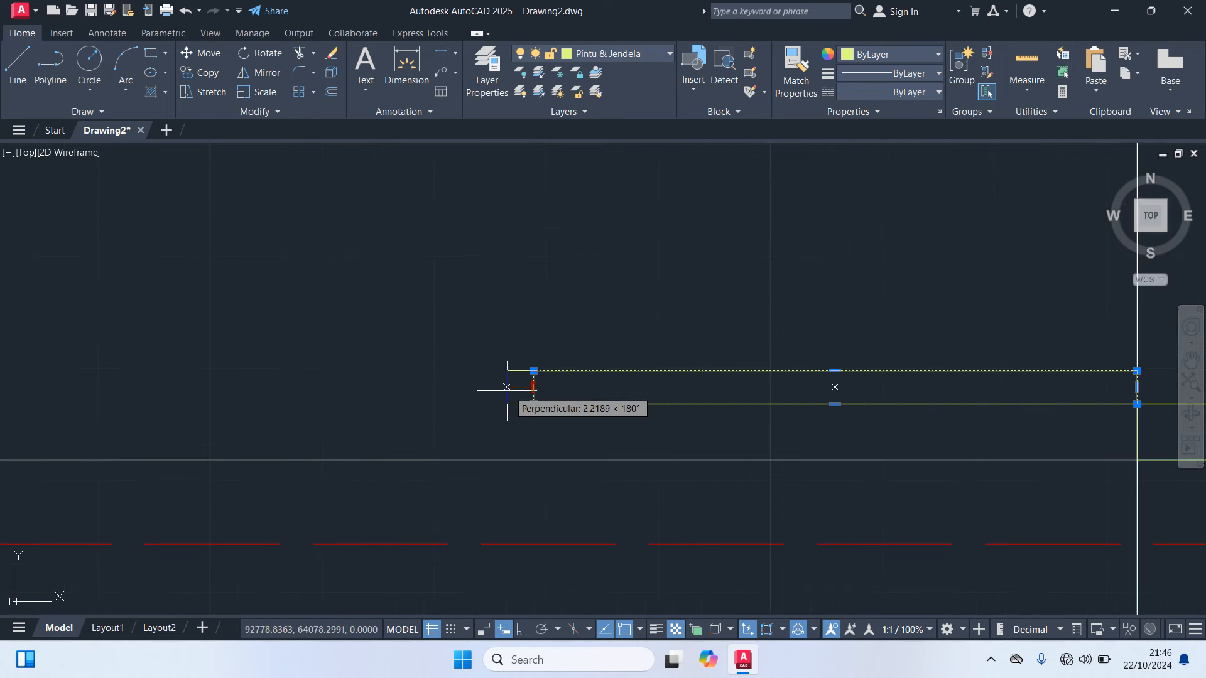
{"action": "left_click", "coordinate": [476, 387]}
{"action": "key", "text": "Escape"}
Draw a three-point arc from the small room's door leaf tip through the upper jamb's inner lower corner to its outer upper corner
{"action": "scroll", "coordinate": [549, 370], "scroll_direction": "down", "scroll_amount": 5}
{"action": "middle_click_drag", "start_coordinate": [592, 335], "coordinate": [504, 367]}
{"action": "type", "text": "arc"}
{"action": "key", "text": "Return"}
{"action": "scroll", "coordinate": [476, 397], "scroll_direction": "up", "scroll_amount": 2}
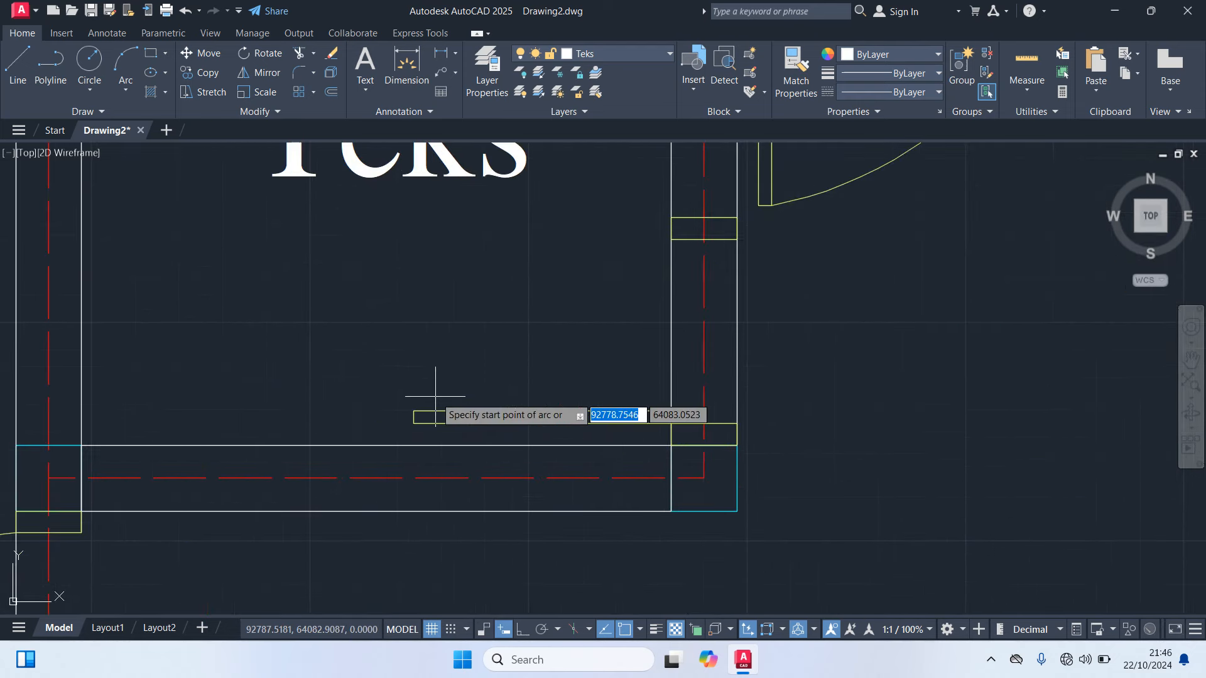
{"action": "left_click", "coordinate": [414, 411]}
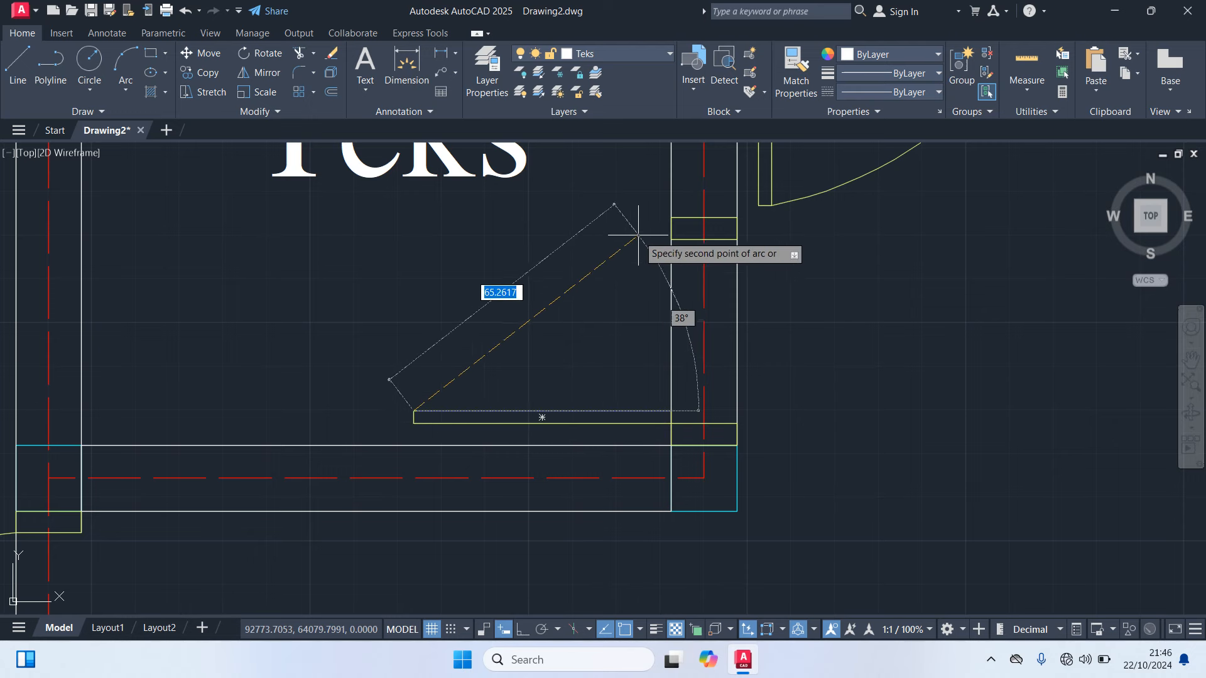
{"action": "left_click", "coordinate": [672, 238]}
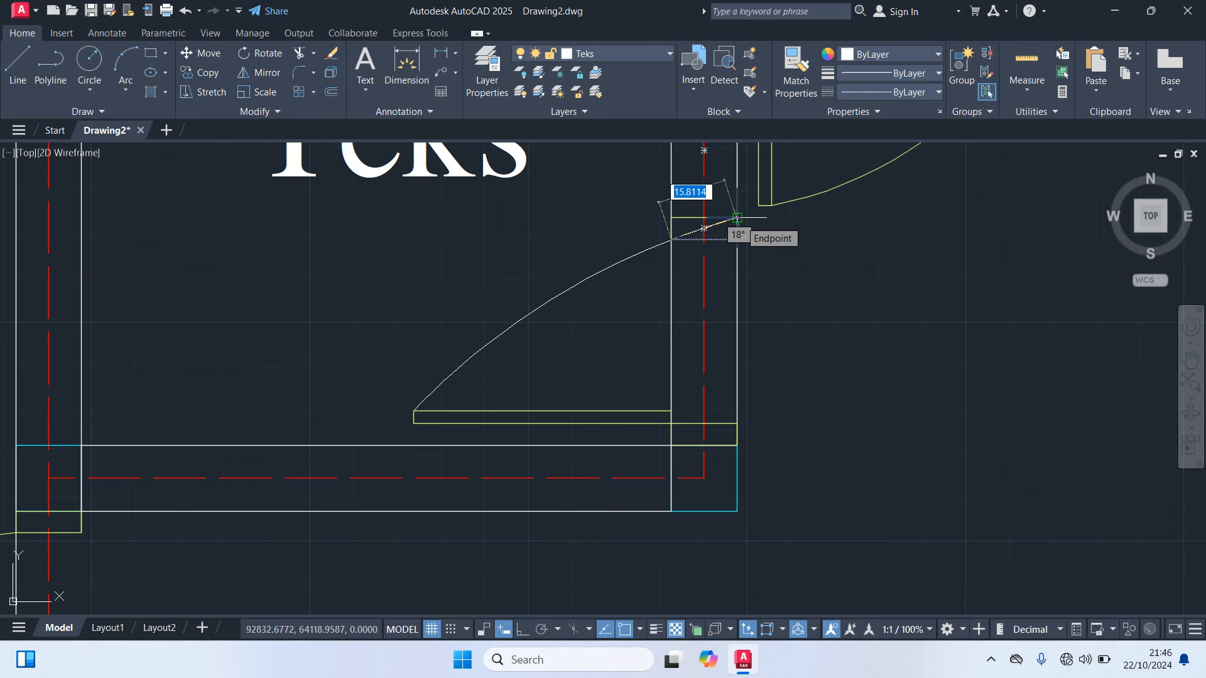
{"action": "left_click", "coordinate": [738, 218]}
{"action": "scroll", "coordinate": [700, 391], "scroll_direction": "down", "scroll_amount": 4}
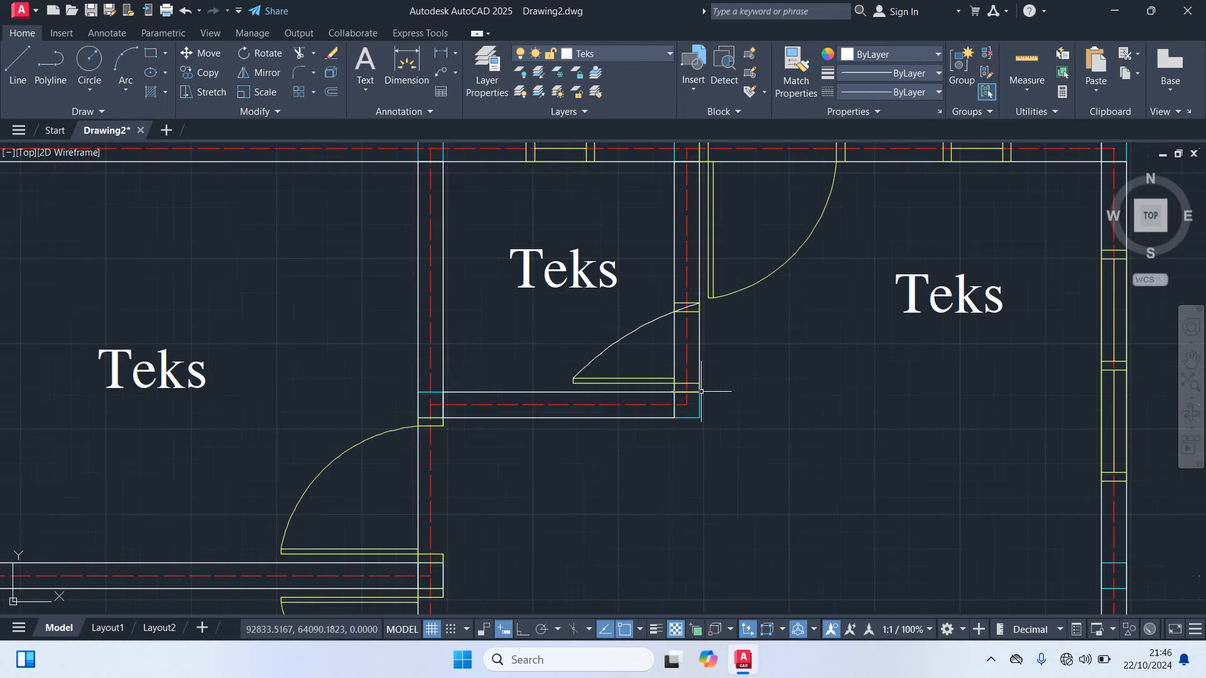
Bulge the small room's door arc outward by moving its midpoint up and to the left
{"action": "left_click", "coordinate": [638, 333]}
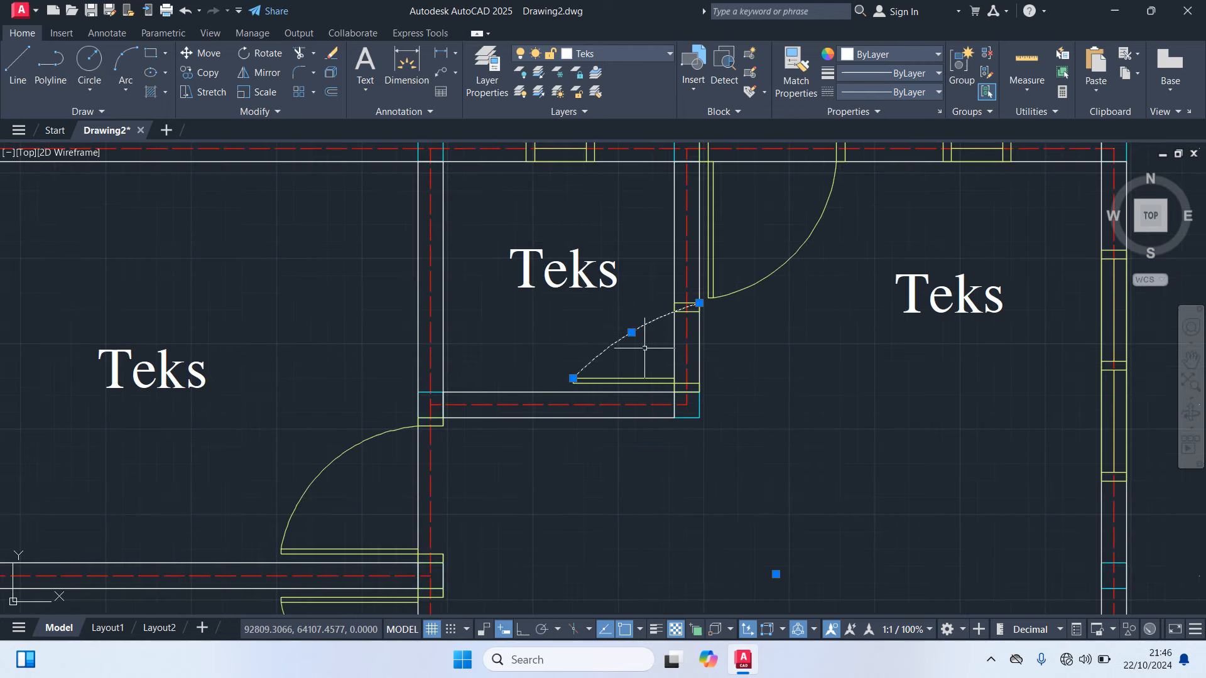
{"action": "left_click", "coordinate": [630, 331]}
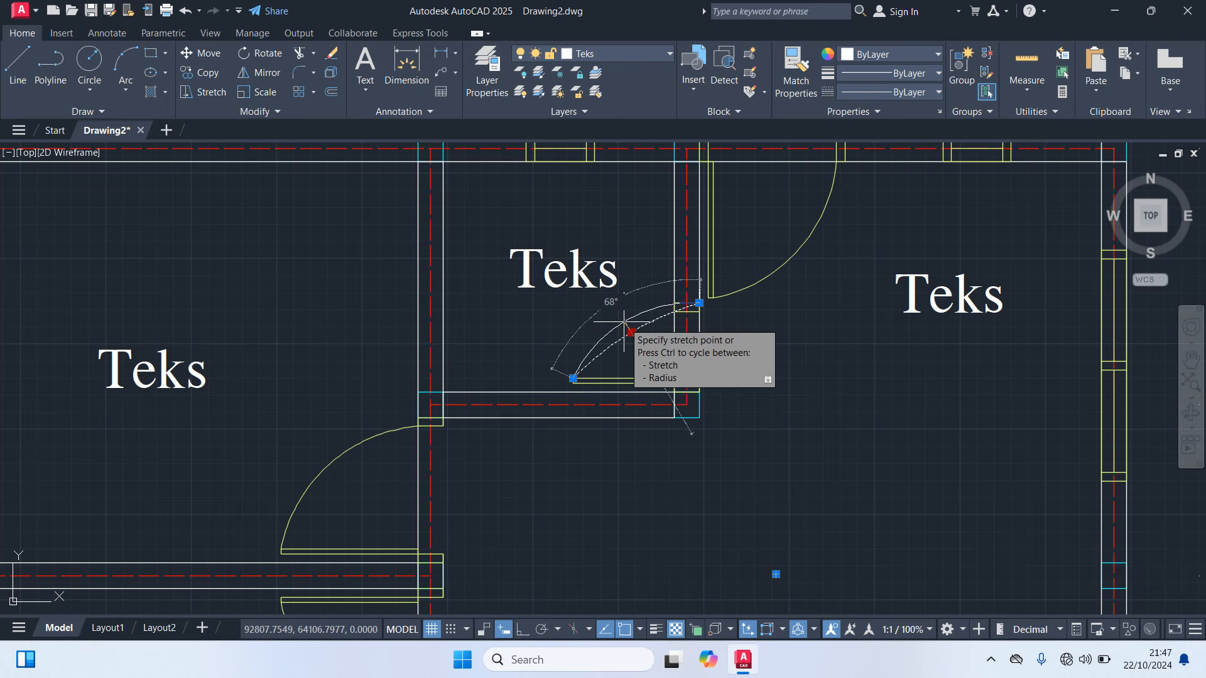
{"action": "left_click", "coordinate": [623, 322]}
{"action": "key", "text": "Escape"}
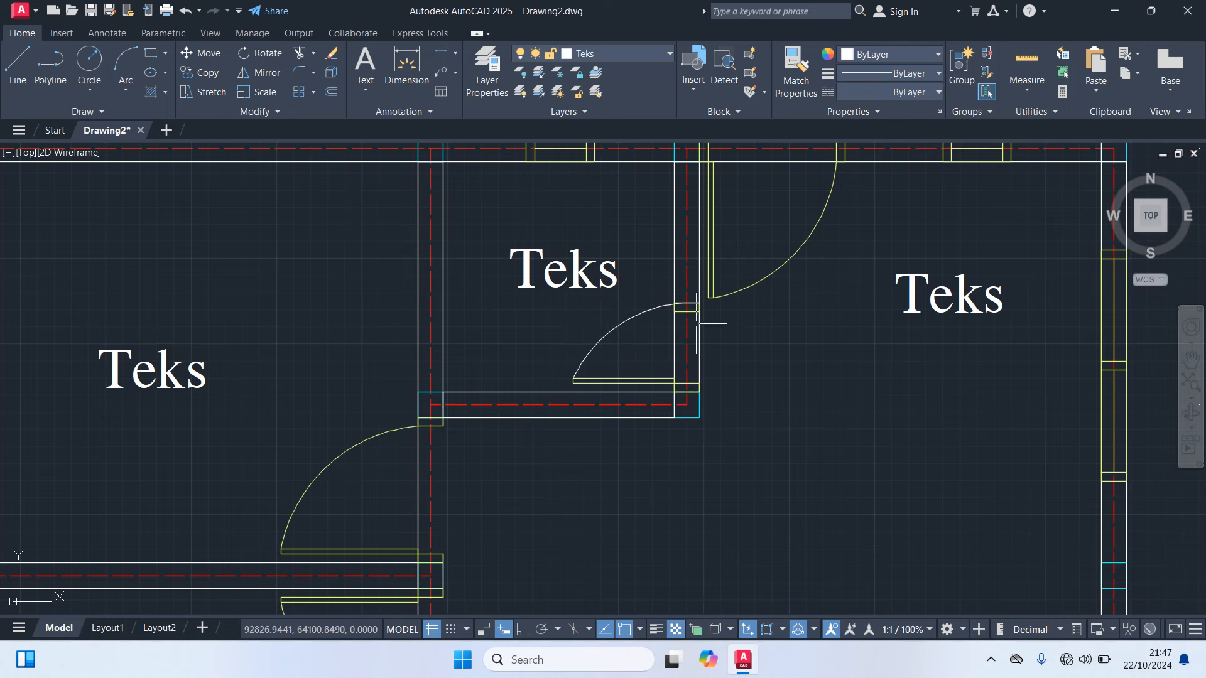
Move the door arc's upper end to the lower inner corner of the small room's upper door jamb
{"action": "scroll", "coordinate": [696, 325], "scroll_direction": "up", "scroll_amount": 5}
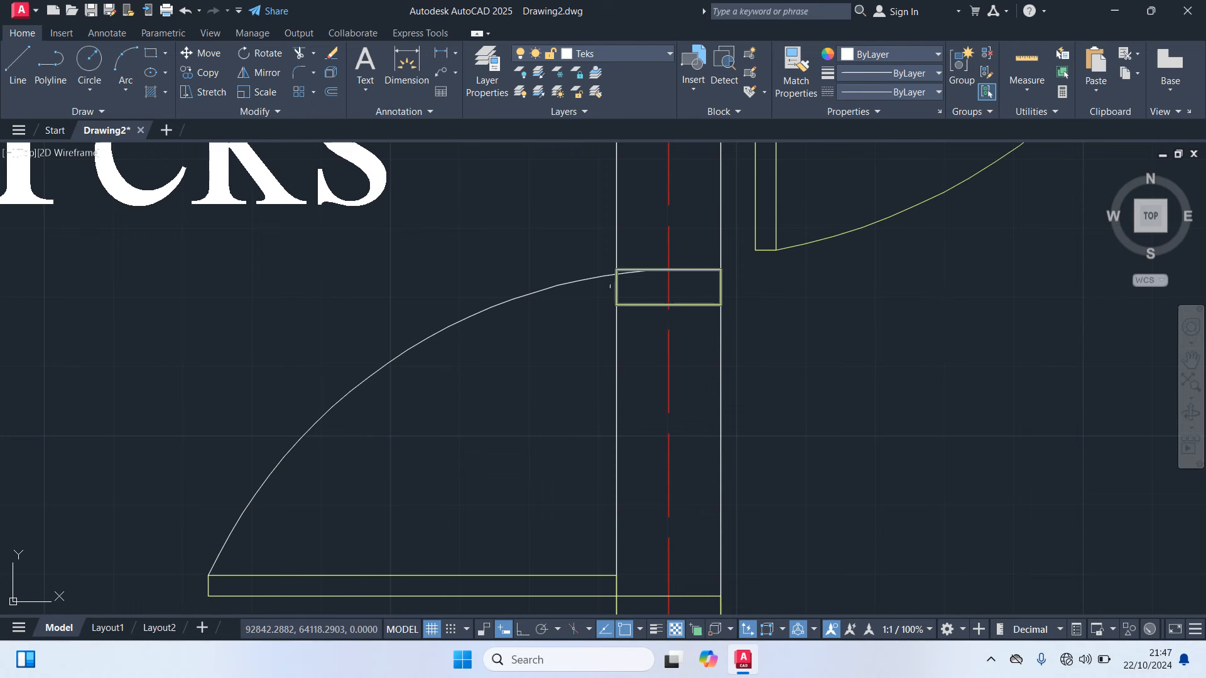
{"action": "scroll", "coordinate": [631, 271], "scroll_direction": "up", "scroll_amount": 3}
{"action": "left_click", "coordinate": [557, 282]}
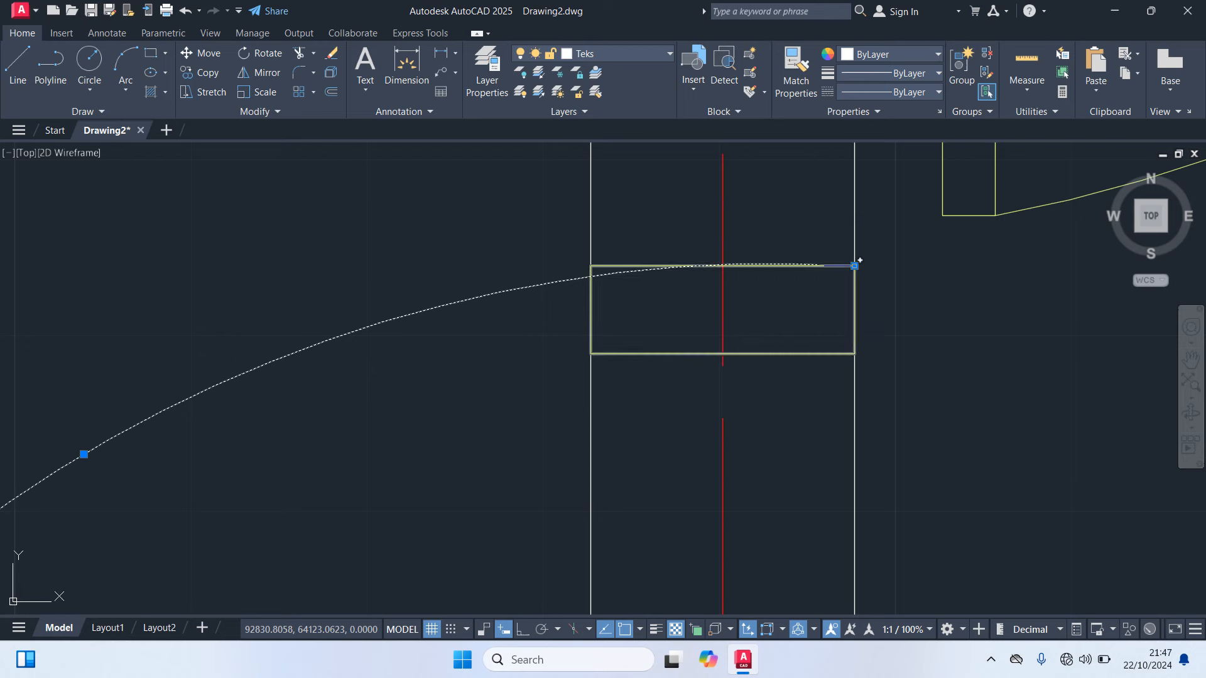
{"action": "left_click", "coordinate": [854, 266]}
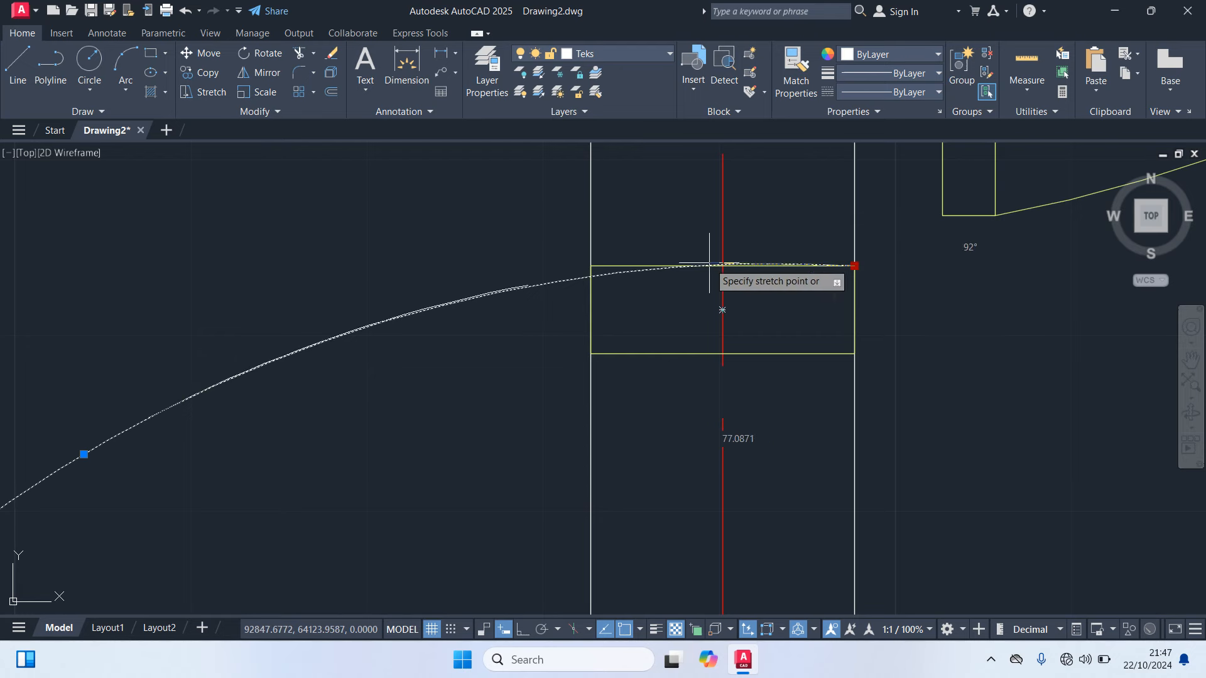
{"action": "left_click", "coordinate": [590, 266]}
{"action": "scroll", "coordinate": [706, 290], "scroll_direction": "down", "scroll_amount": 6}
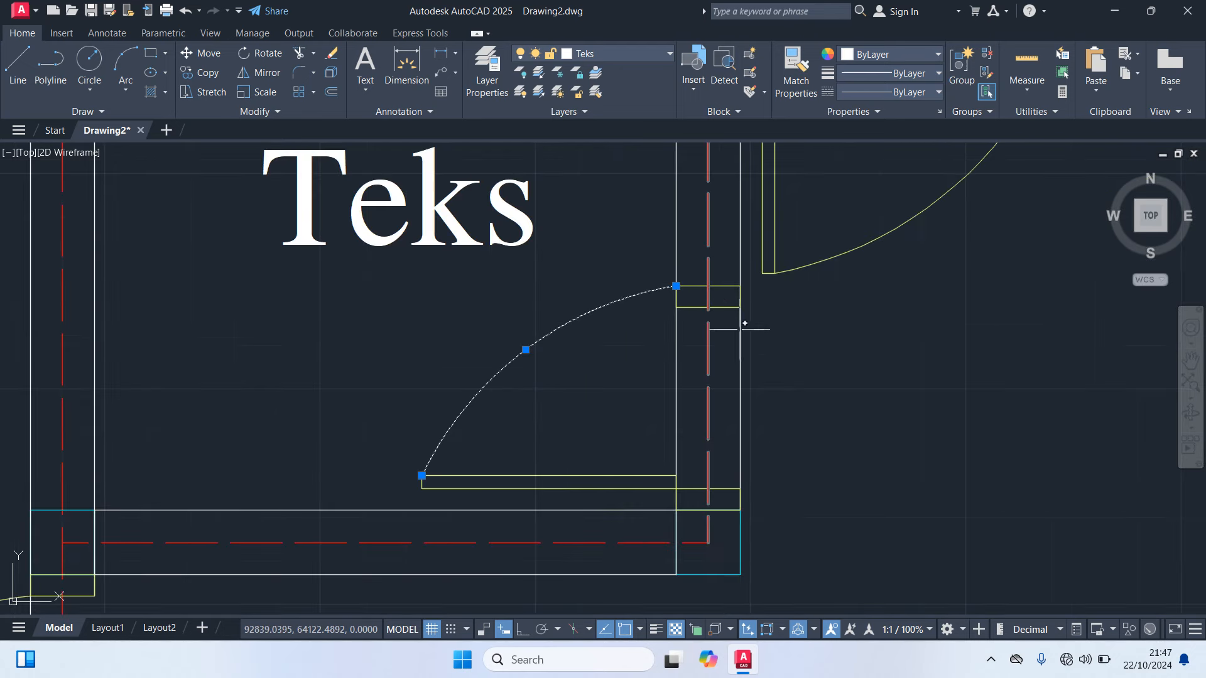
{"action": "left_click", "coordinate": [676, 286]}
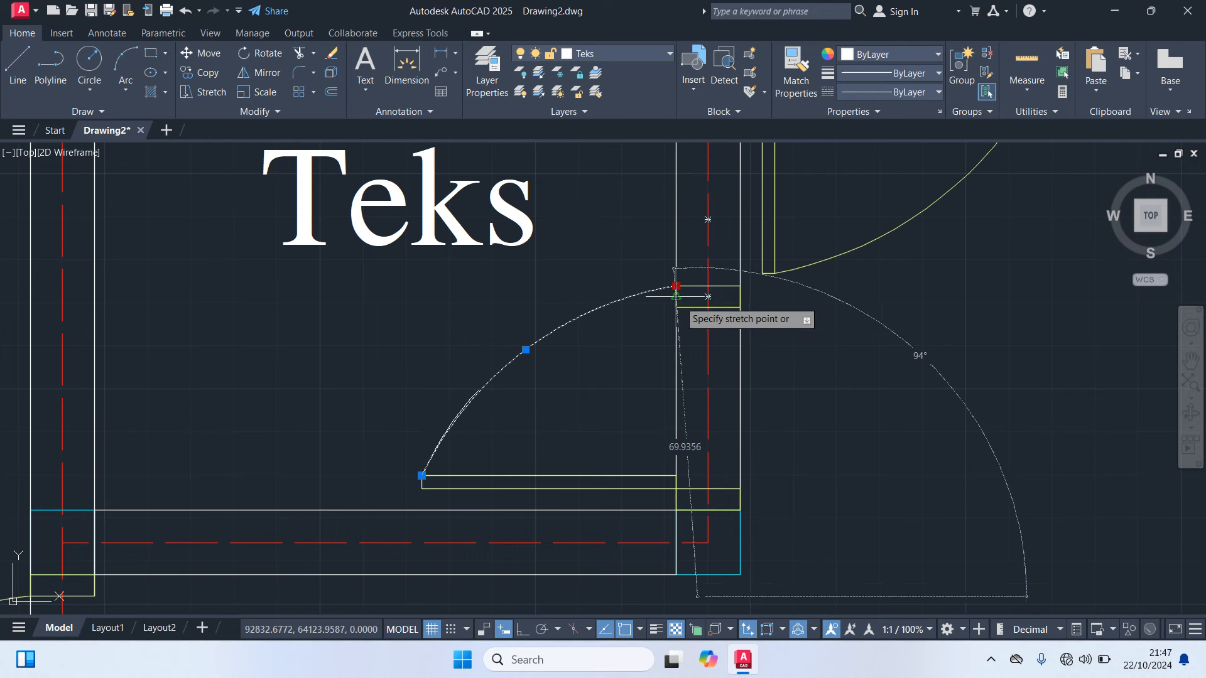
{"action": "left_click", "coordinate": [676, 307]}
{"action": "key", "text": "Escape"}
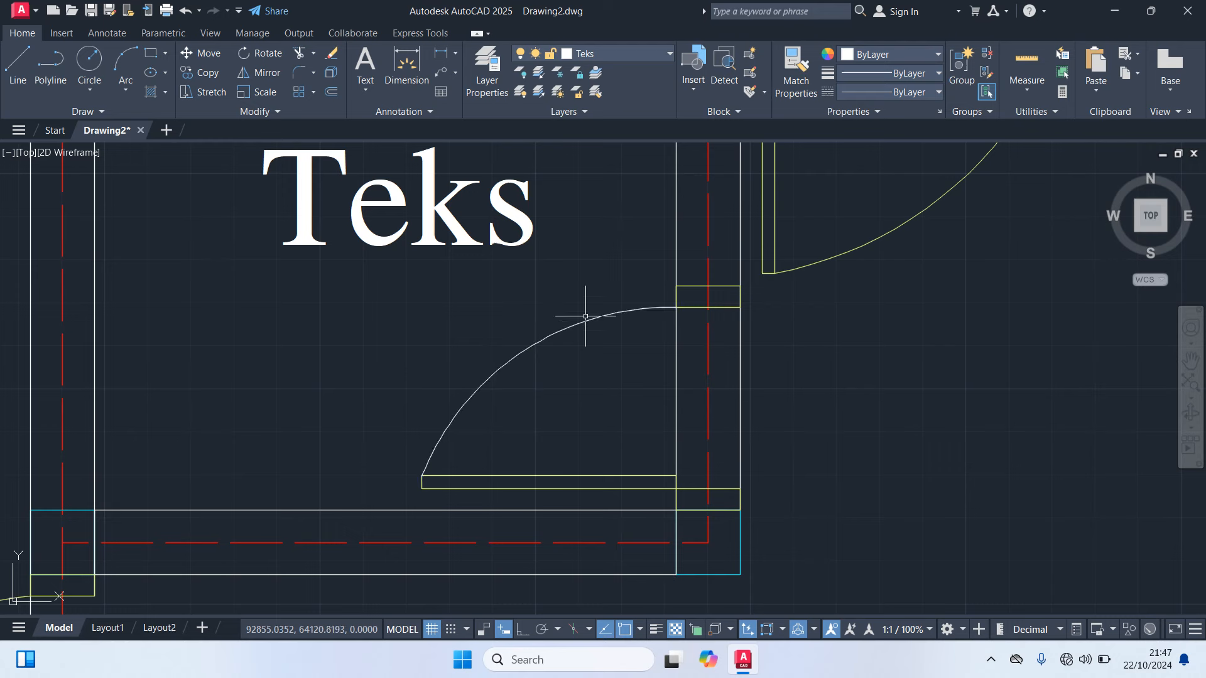
Assign the small room's door swing arc to the Pintu & Jendela layer
{"action": "left_click", "coordinate": [604, 322]}
{"action": "left_click", "coordinate": [613, 58]}
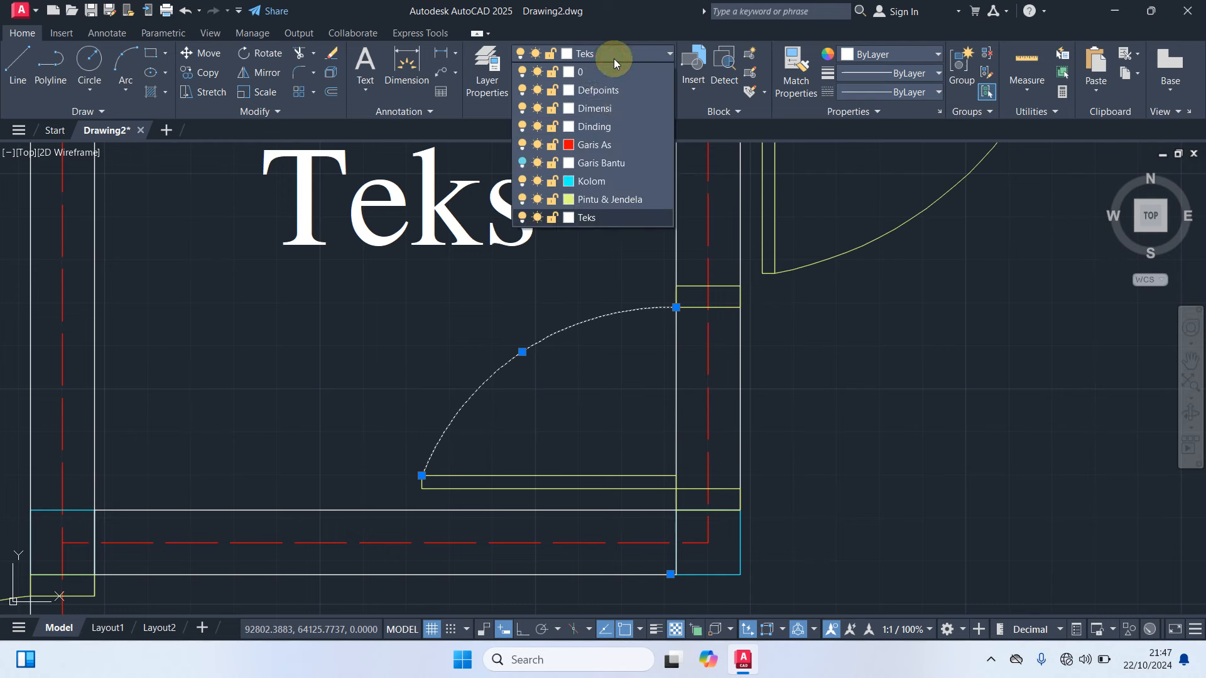
{"action": "left_click", "coordinate": [606, 199]}
{"action": "key", "text": "Escape"}
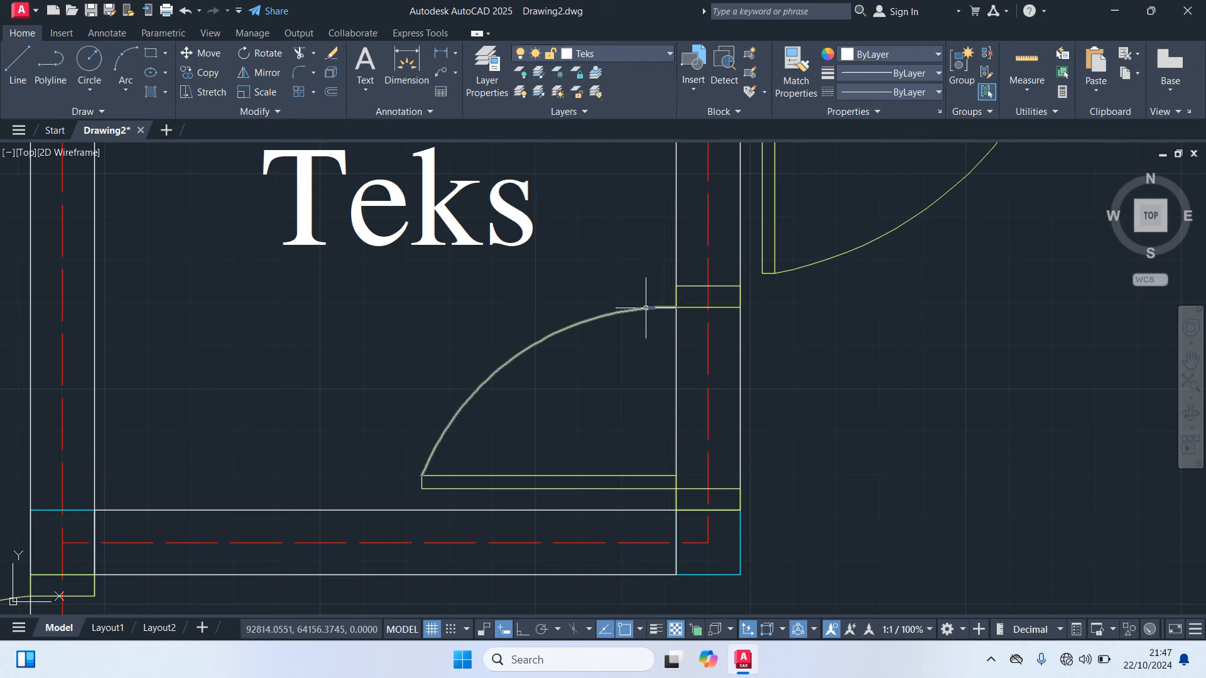
{"action": "left_click", "coordinate": [642, 308]}
{"action": "key", "text": "Escape"}
{"action": "scroll", "coordinate": [516, 313], "scroll_direction": "down", "scroll_amount": 6}
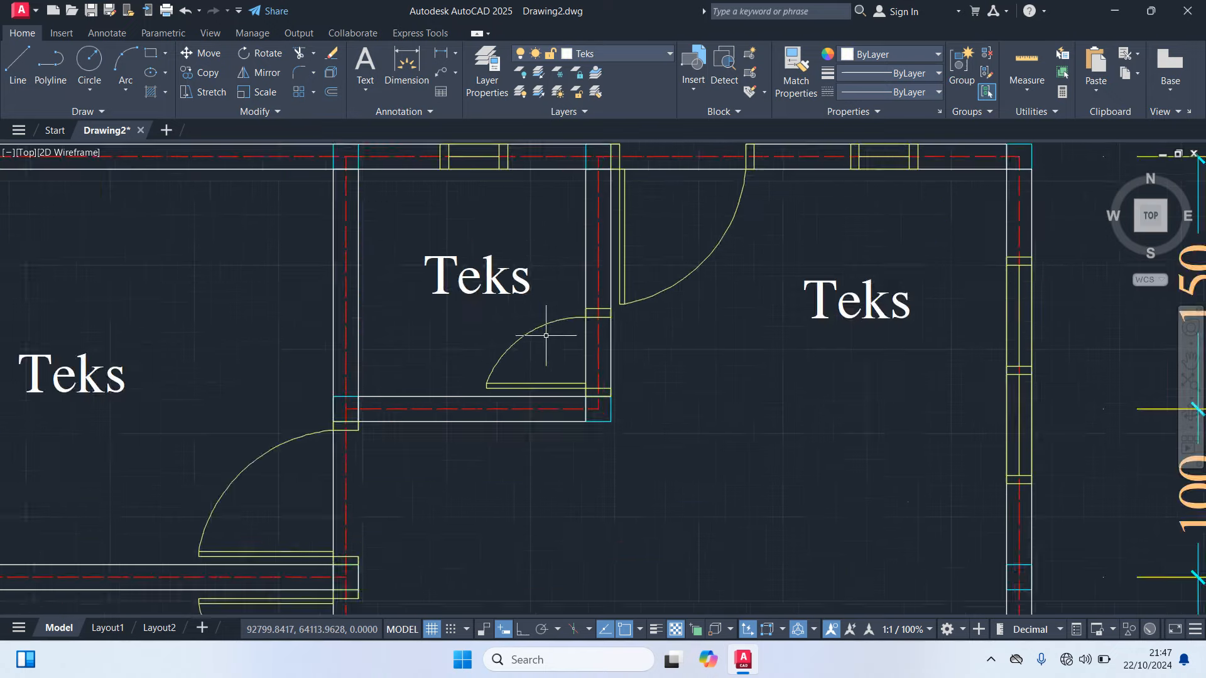
Draw a horizontal axis line on the Garis As layer from below the small room's right-wall axis to the right outer wall's middle column
{"action": "scroll", "coordinate": [664, 358], "scroll_direction": "down", "scroll_amount": 2}
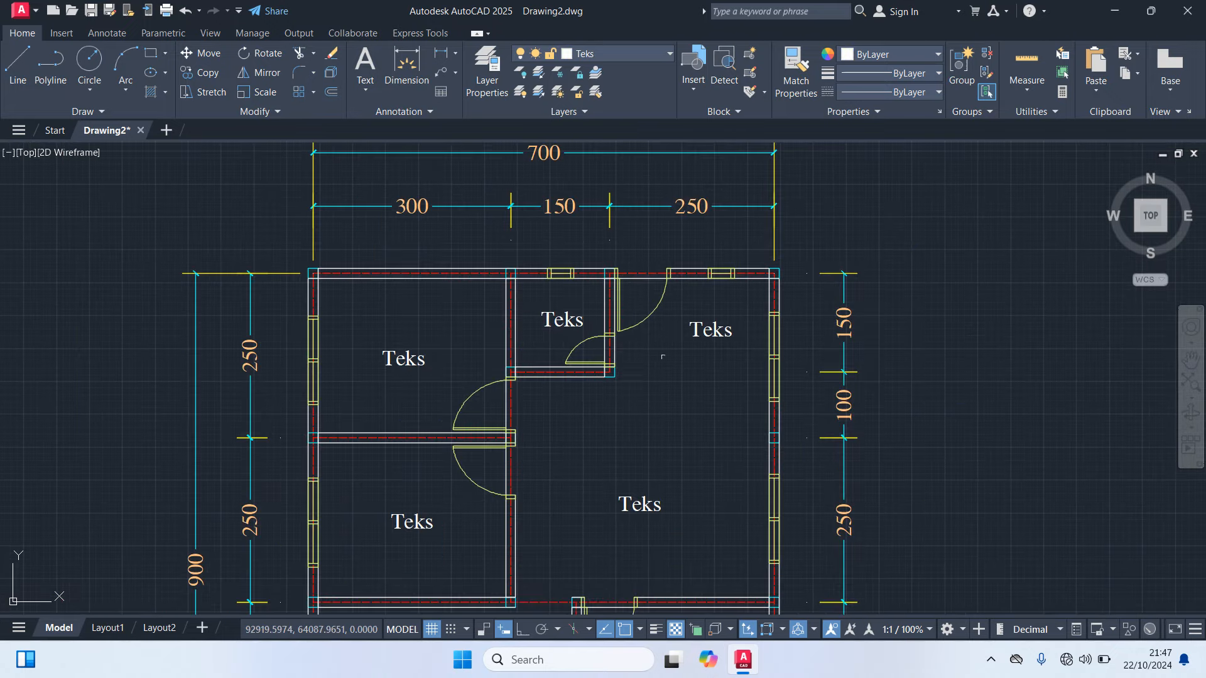
{"action": "middle_click_drag", "start_coordinate": [669, 376], "coordinate": [740, 300]}
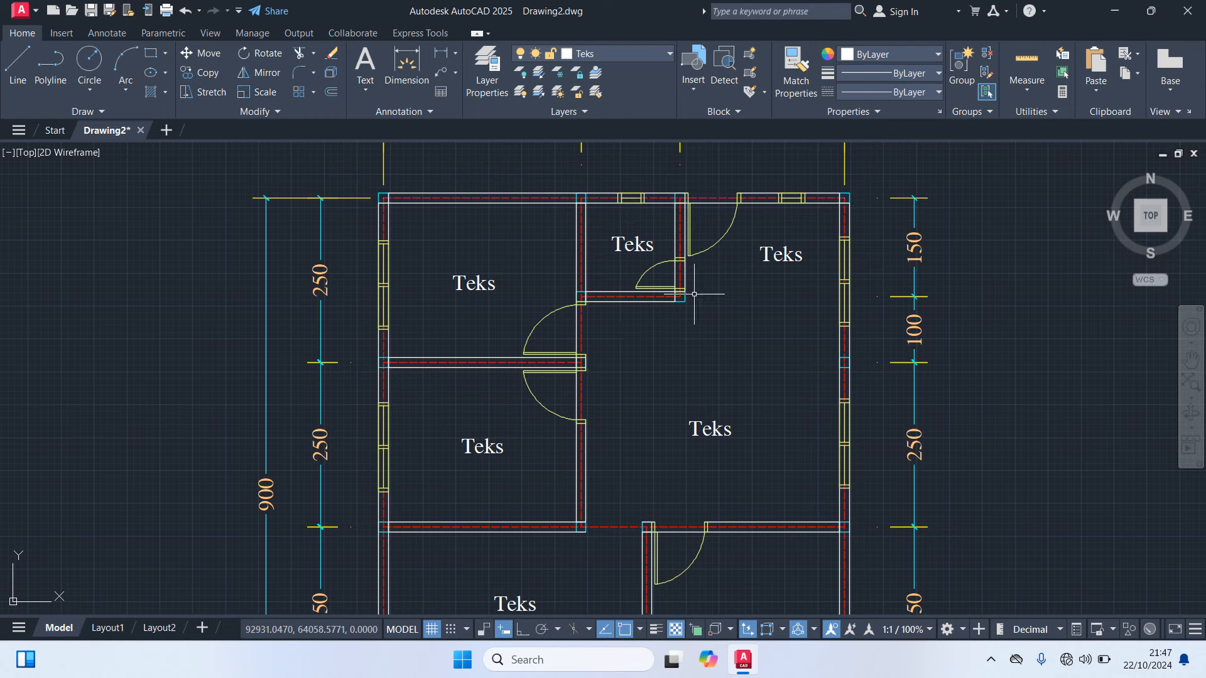
{"action": "scroll", "coordinate": [691, 304], "scroll_direction": "up", "scroll_amount": 2}
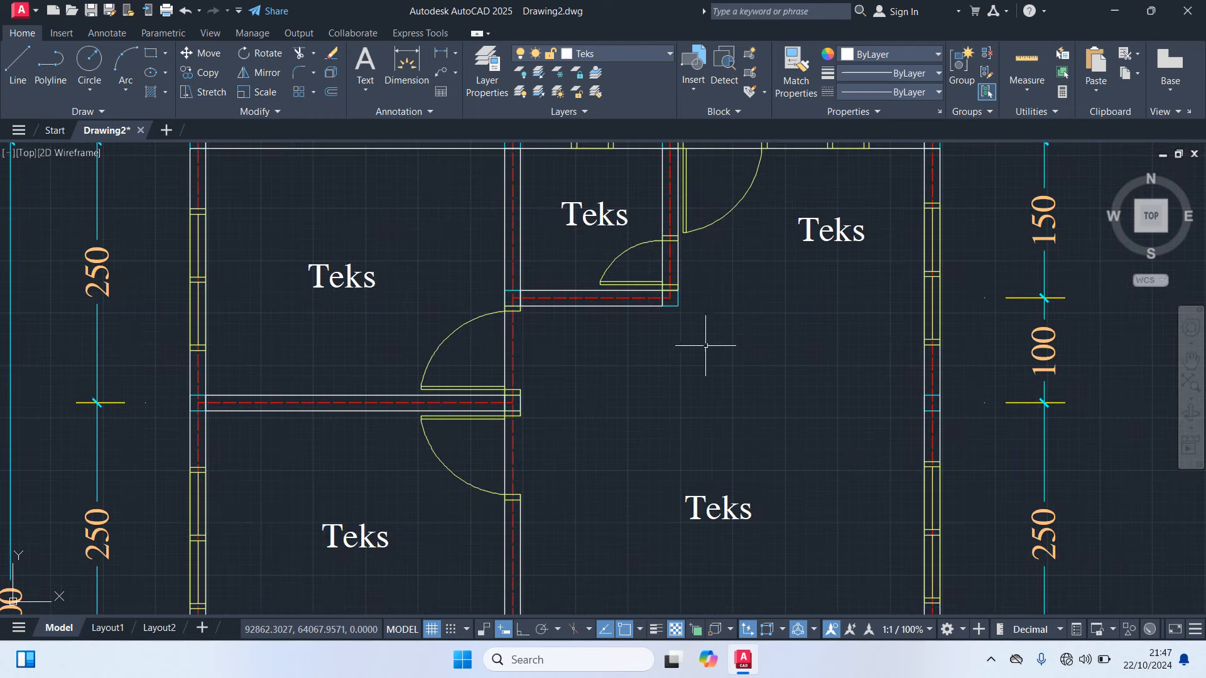
{"action": "left_click", "coordinate": [619, 55]}
{"action": "left_click", "coordinate": [609, 143]}
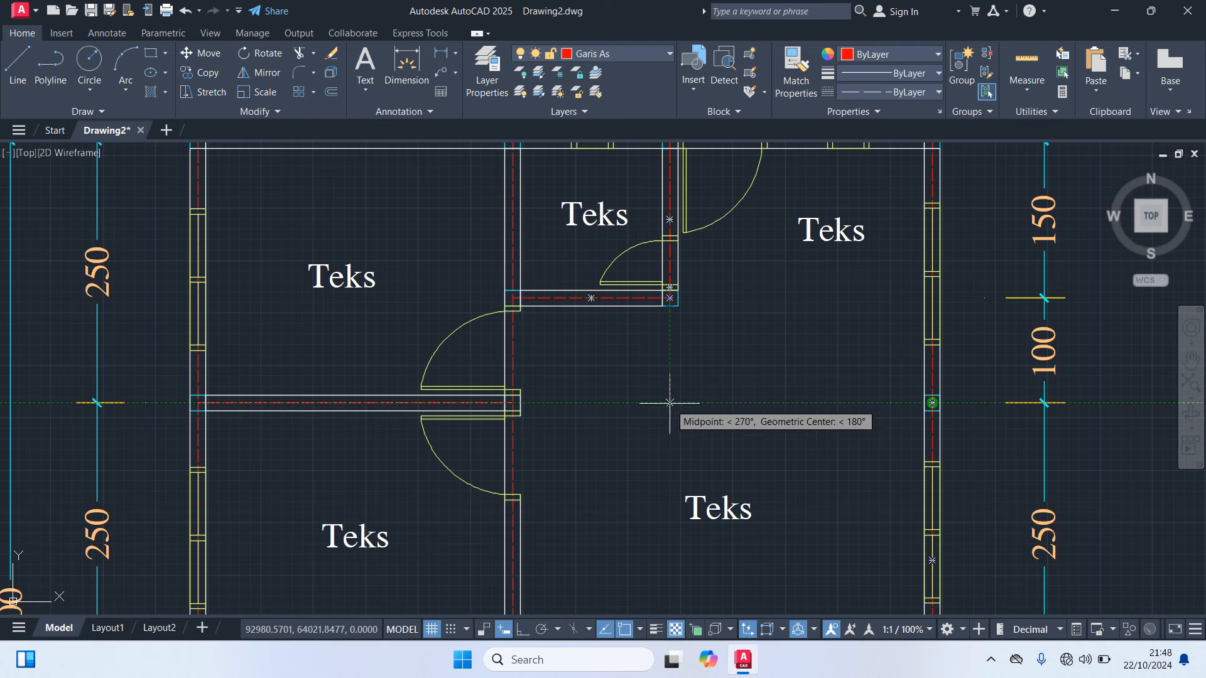
{"action": "left_click", "coordinate": [670, 403]}
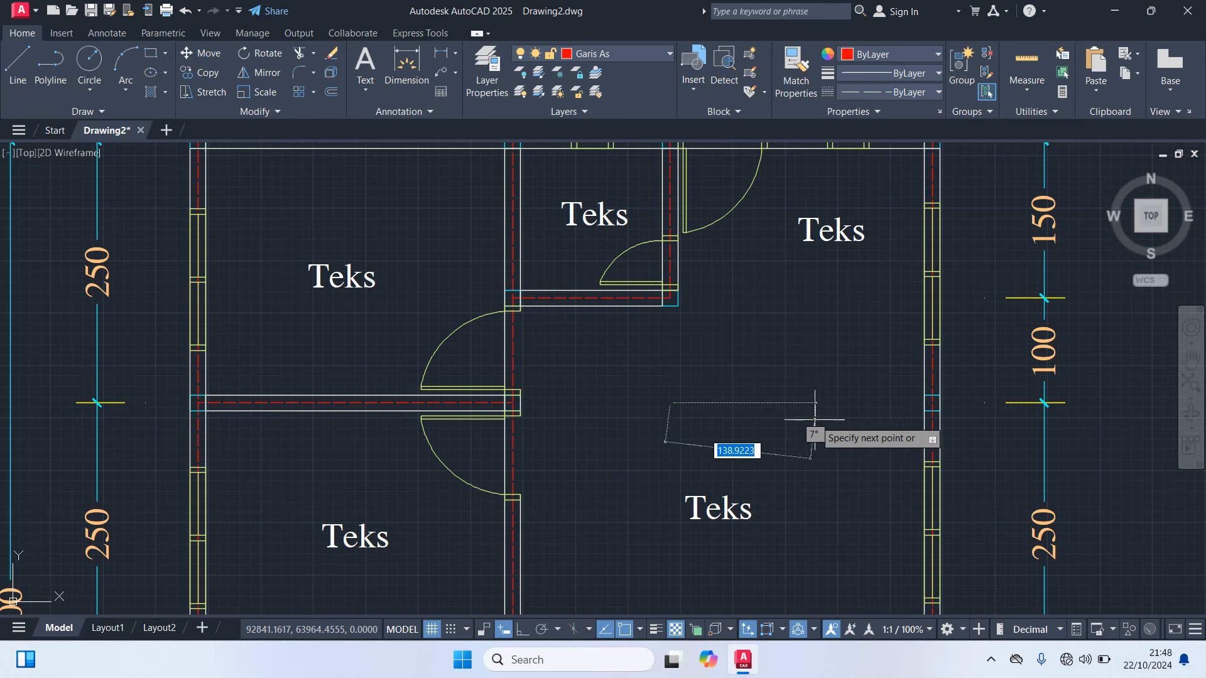
{"action": "left_click", "coordinate": [932, 403]}
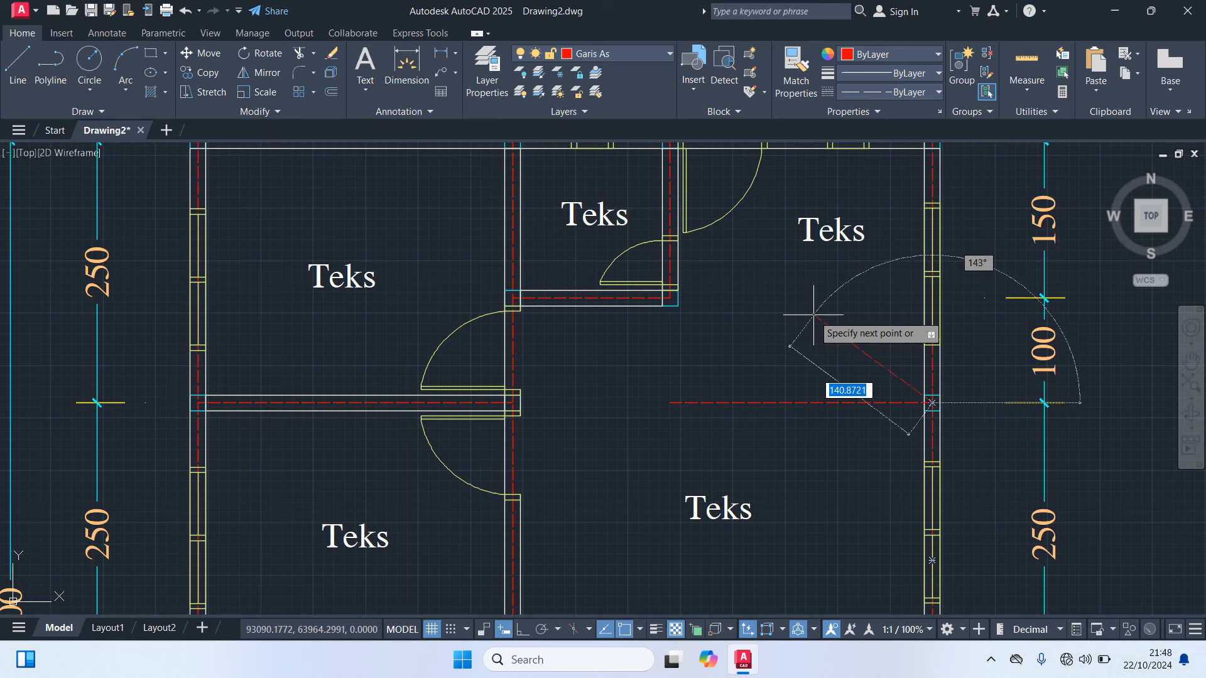
{"action": "key", "text": "Escape"}
Copy the right outer wall's column by its centre to the left end of the new horizontal axis line
{"action": "scroll", "coordinate": [908, 399], "scroll_direction": "up", "scroll_amount": 4}
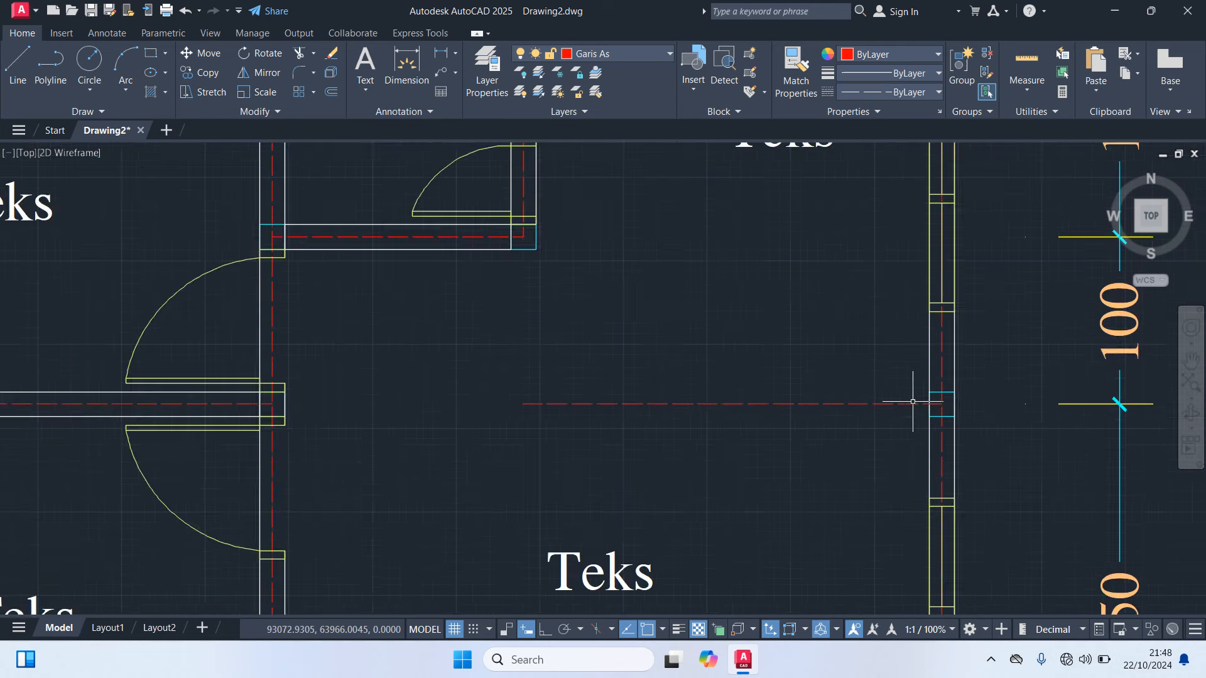
{"action": "left_click", "coordinate": [948, 406]}
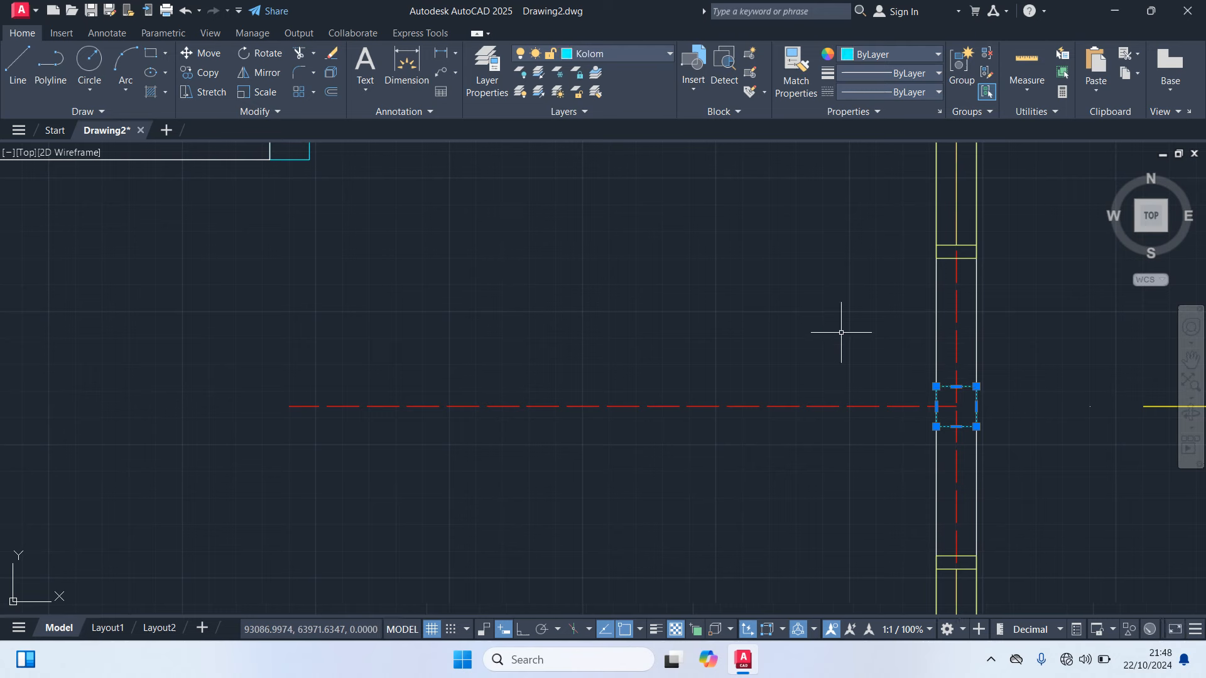
{"action": "type", "text": "co"}
{"action": "key", "text": "Return"}
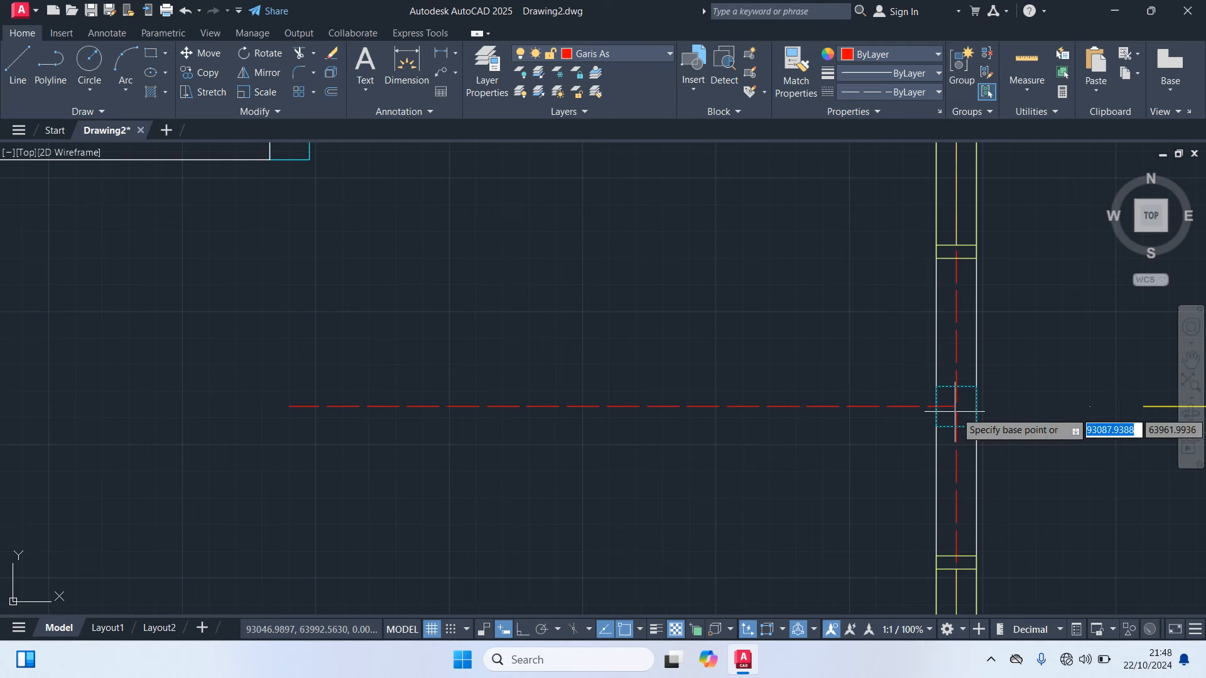
{"action": "left_click", "coordinate": [957, 407]}
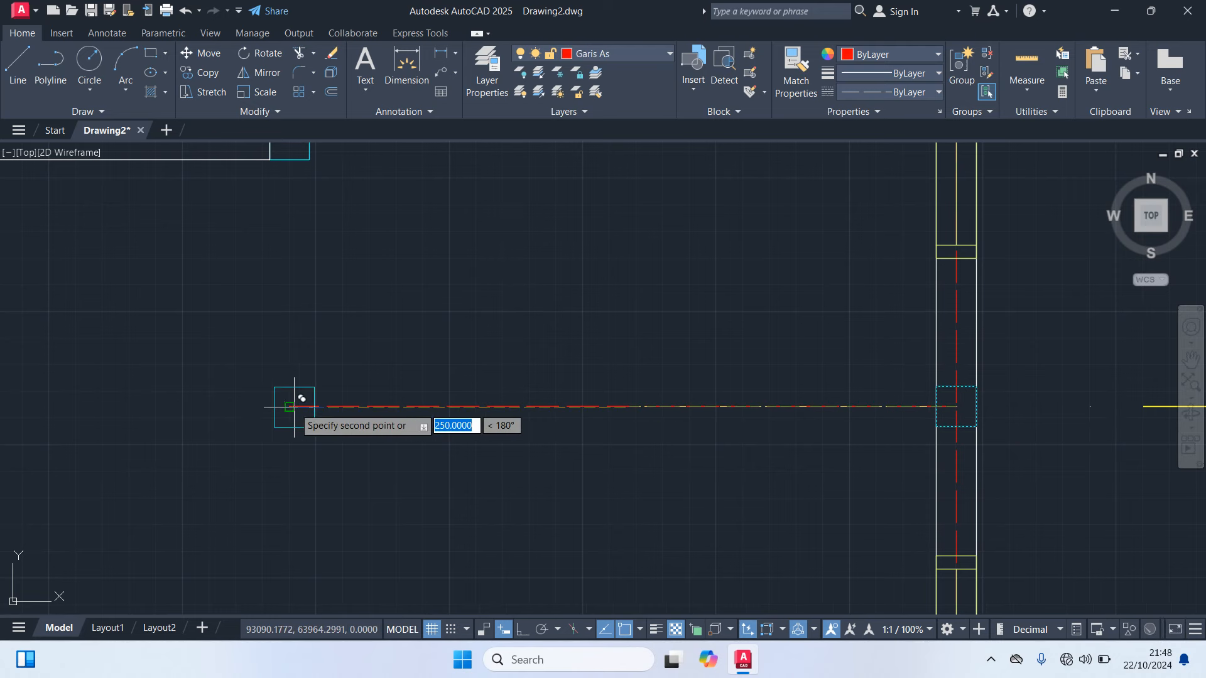
{"action": "scroll", "coordinate": [386, 460], "scroll_direction": "down", "scroll_amount": 3}
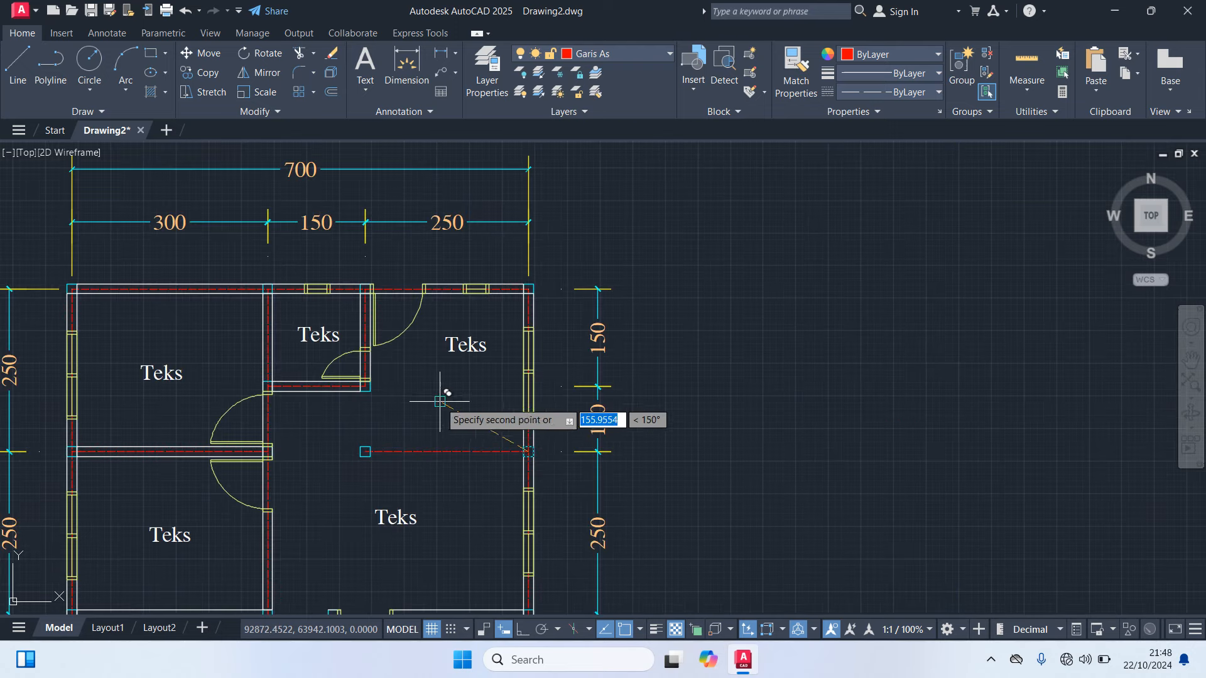
{"action": "middle_click_drag", "start_coordinate": [435, 395], "coordinate": [483, 339]}
{"action": "key", "text": "Escape"}
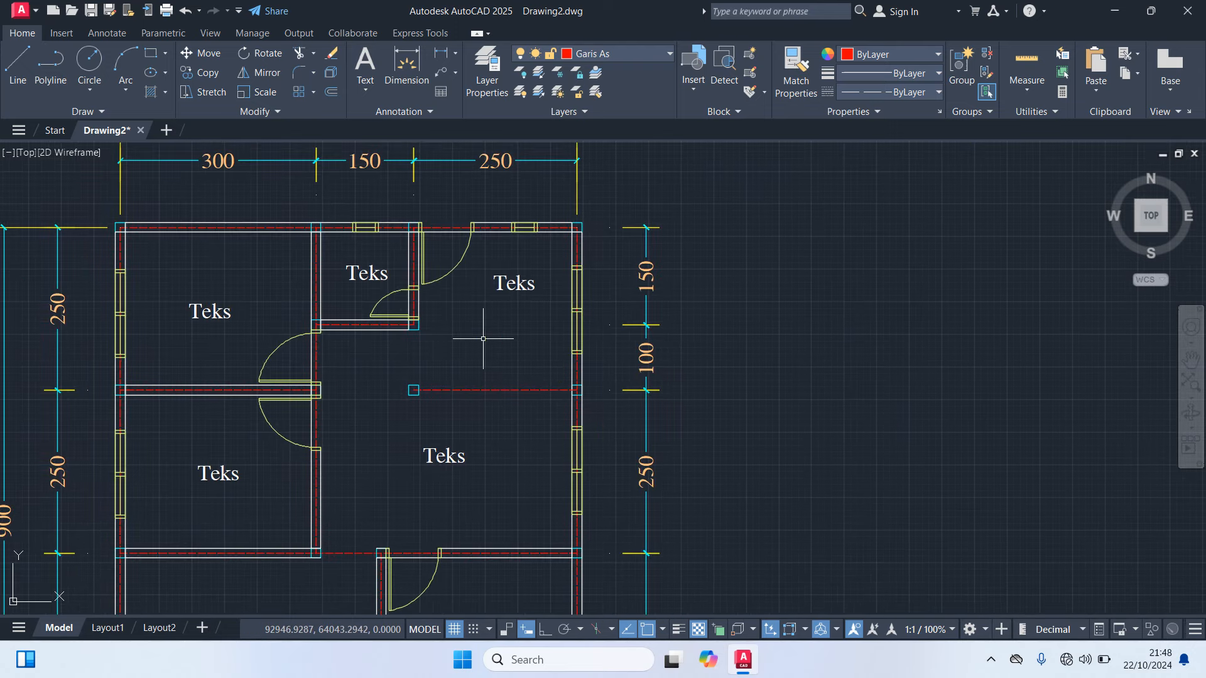
Draw a rectangular wall on the Dinding layer between the new column and the right outer wall, along the new axis line
{"action": "left_click", "coordinate": [646, 56]}
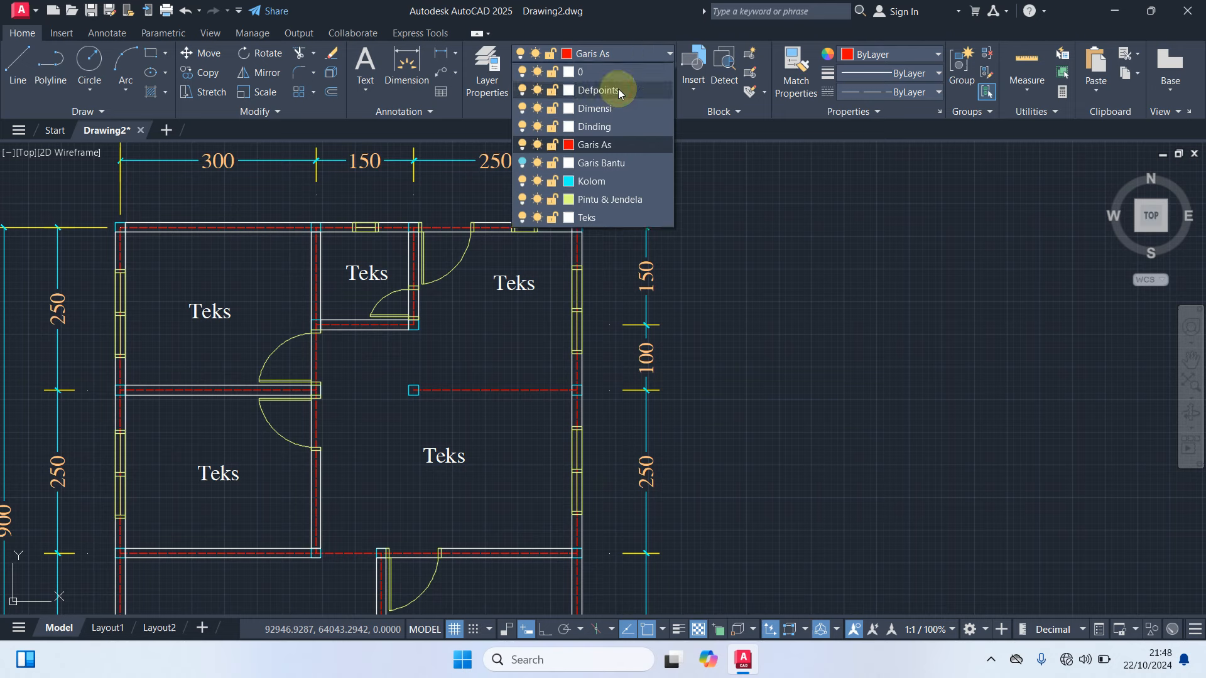
{"action": "left_click", "coordinate": [612, 122]}
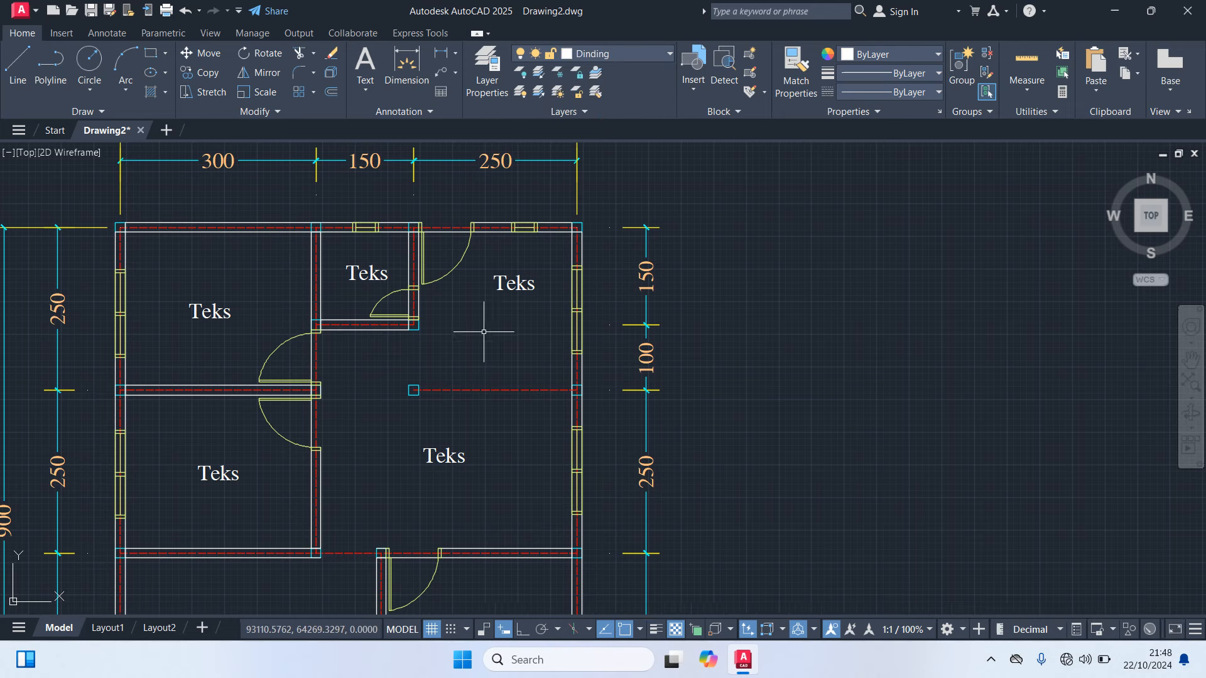
{"action": "type", "text": "c"}
{"action": "key", "text": "Return"}
{"action": "scroll", "coordinate": [462, 352], "scroll_direction": "up", "scroll_amount": 4}
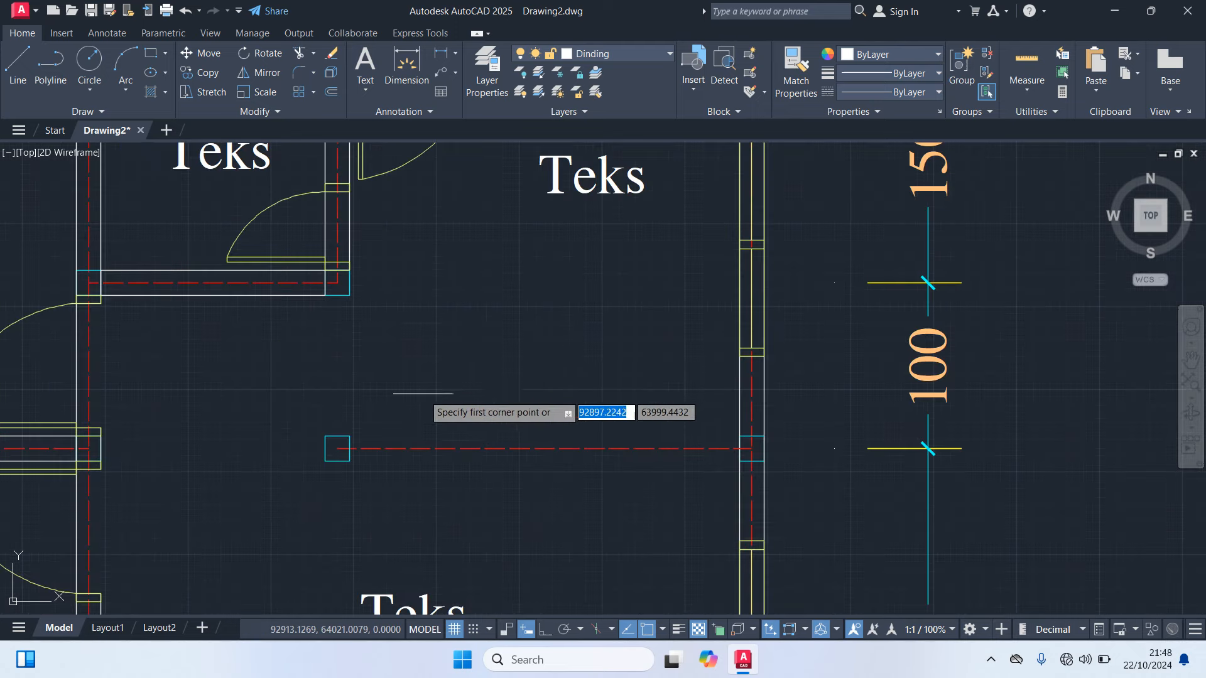
{"action": "left_click", "coordinate": [337, 448]}
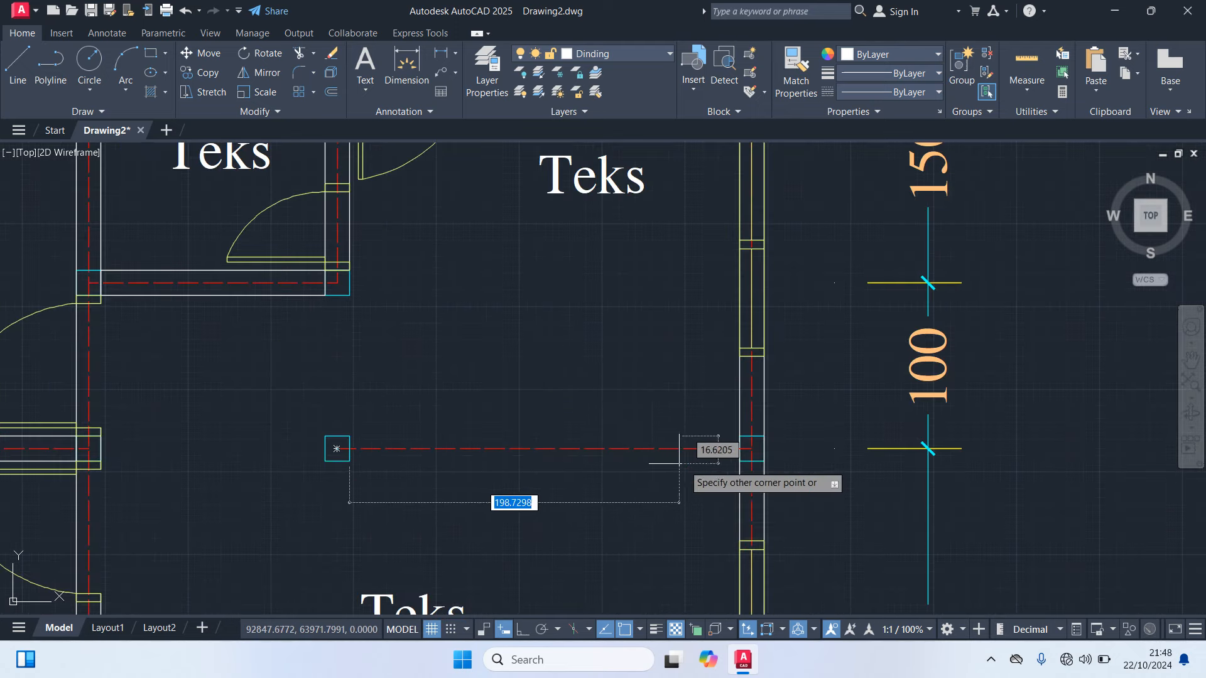
{"action": "left_click", "coordinate": [752, 460]}
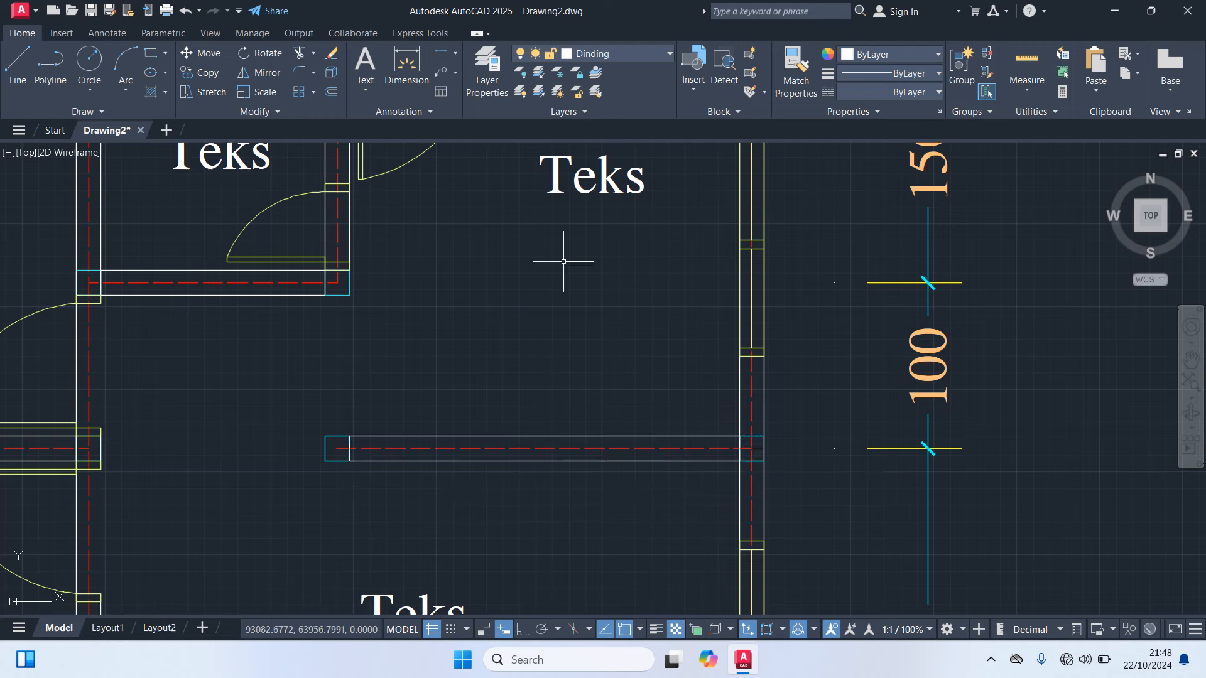
{"action": "scroll", "coordinate": [561, 261], "scroll_direction": "down", "scroll_amount": 5}
{"action": "scroll", "coordinate": [568, 357], "scroll_direction": "up", "scroll_amount": 2}
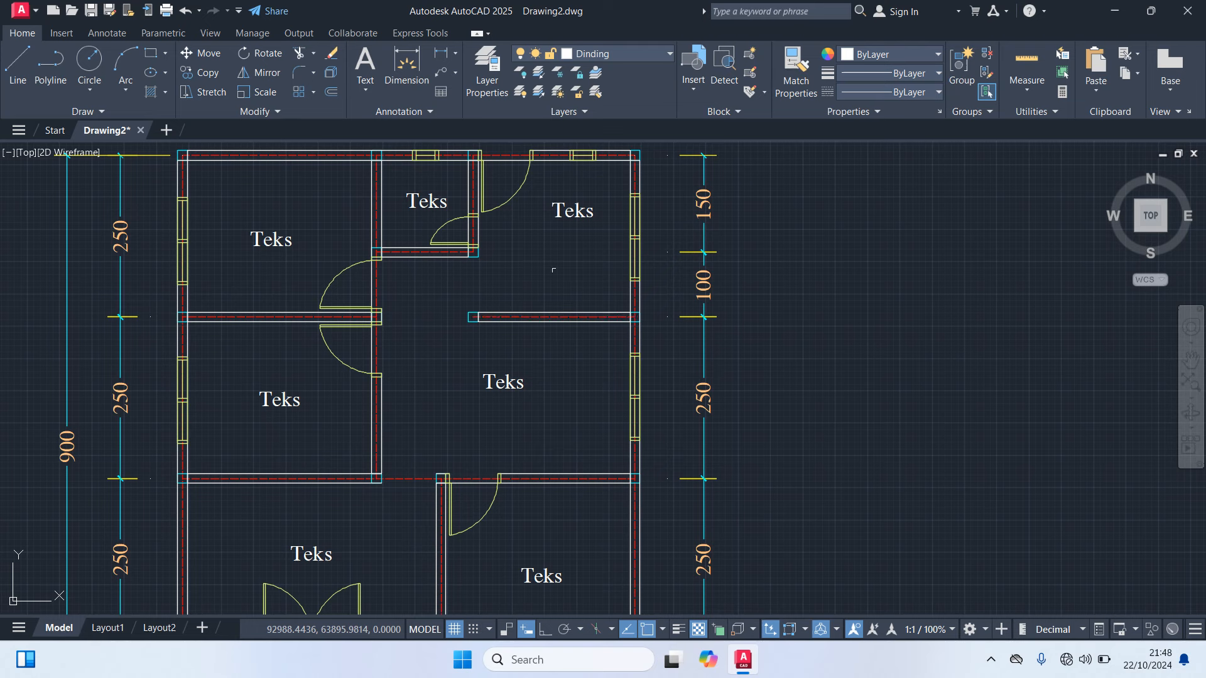
{"action": "left_click", "coordinate": [506, 379]}
{"action": "type", "text": "b"}
{"action": "key", "text": "Escape"}
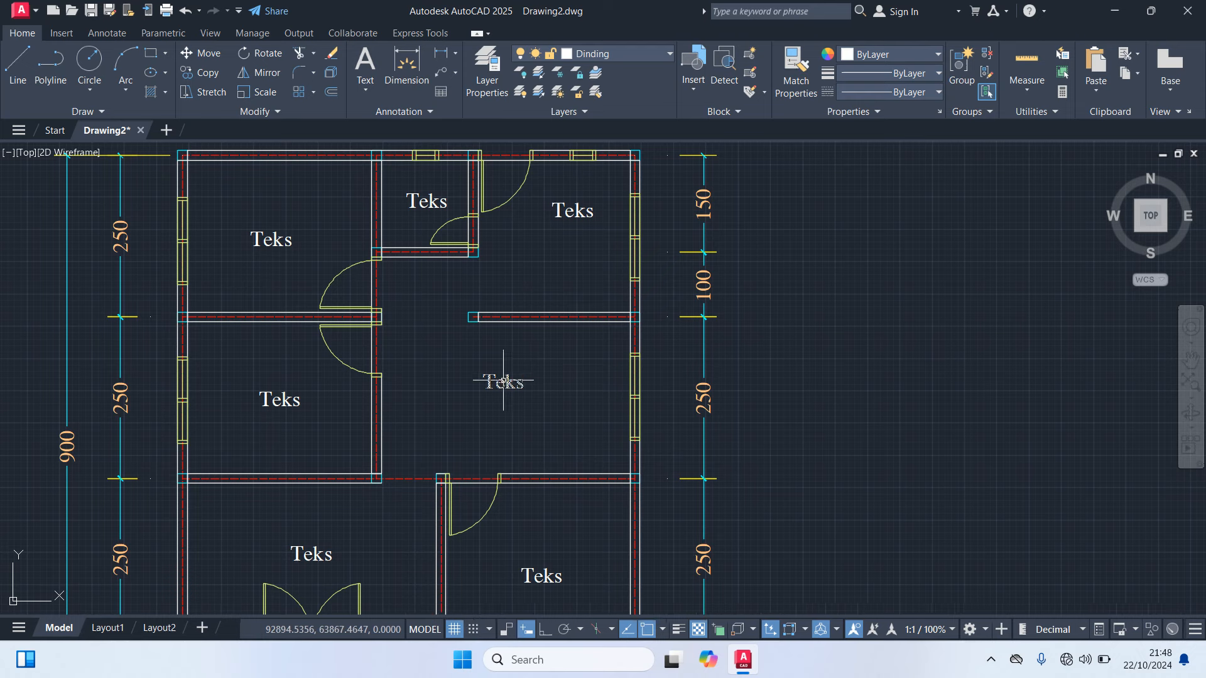
Move the "Teks" label below the new partition wall slightly down toward the middle of its room
{"action": "type", "text": "m"}
{"action": "key", "text": "Return"}
{"action": "left_click", "coordinate": [944, 387]}
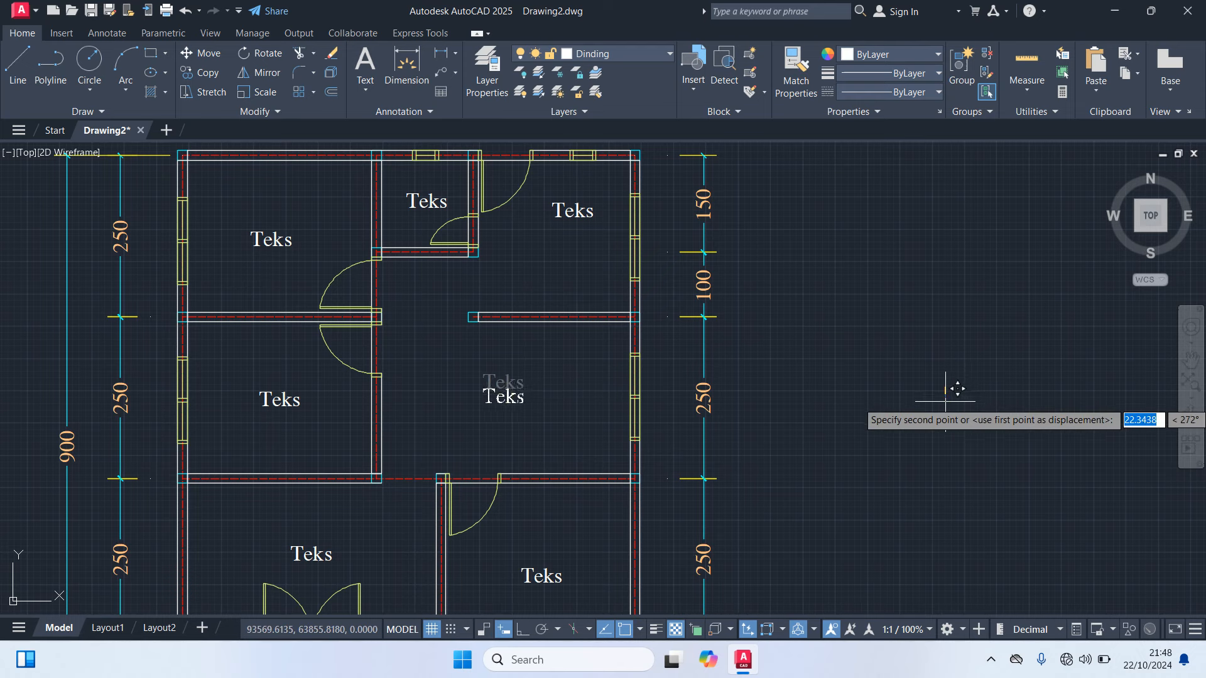
{"action": "key", "text": "Escape"}
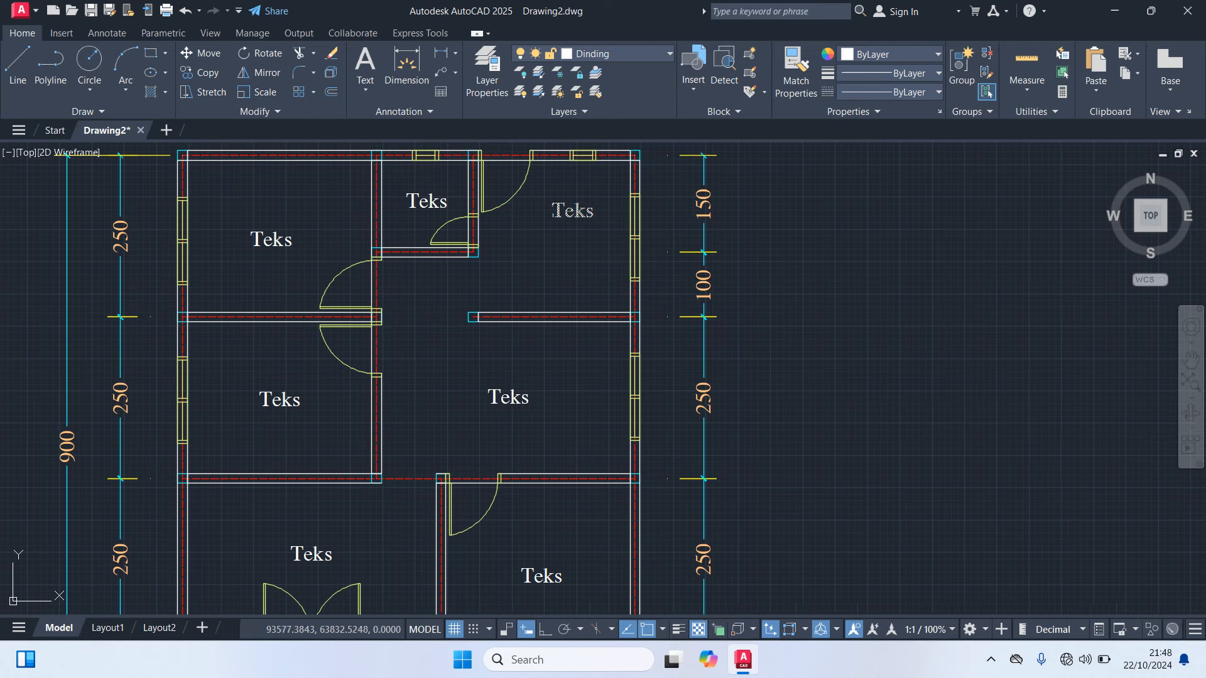
Move the "Teks" label of the top-right room slightly down and left toward the room's centre
{"action": "left_click", "coordinate": [562, 214]}
{"action": "type", "text": "m"}
{"action": "key", "text": "Return"}
{"action": "left_click", "coordinate": [924, 259]}
{"action": "left_click", "coordinate": [910, 286]}
Change the "Teks" label of the porch area below the double door to "Teras"
{"action": "scroll", "coordinate": [897, 281], "scroll_direction": "down", "scroll_amount": 3}
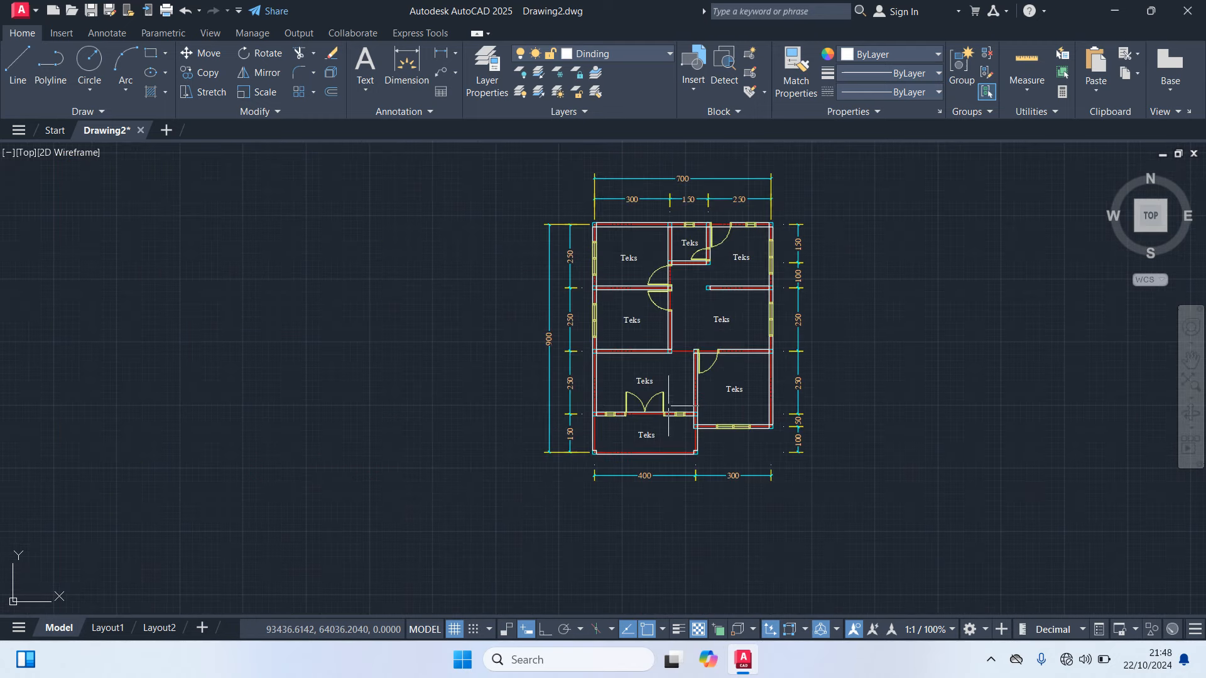
{"action": "scroll", "coordinate": [680, 386], "scroll_direction": "up", "scroll_amount": 4}
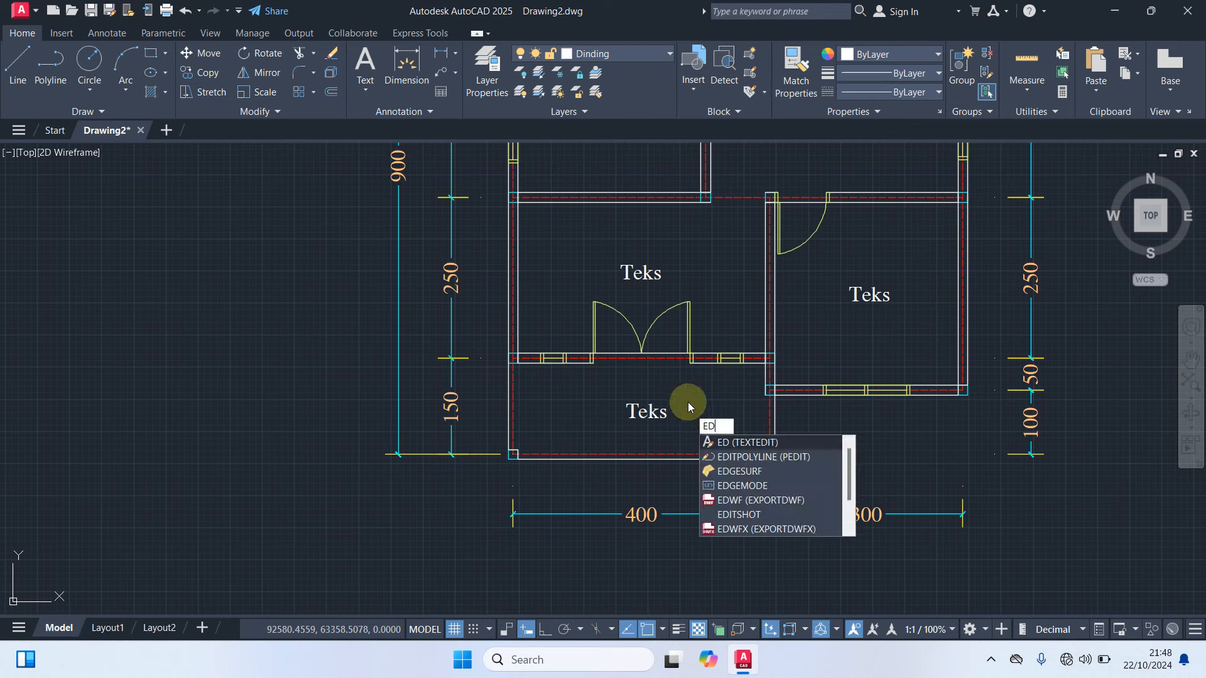
{"action": "key", "text": "Return"}
{"action": "left_click", "coordinate": [645, 413]}
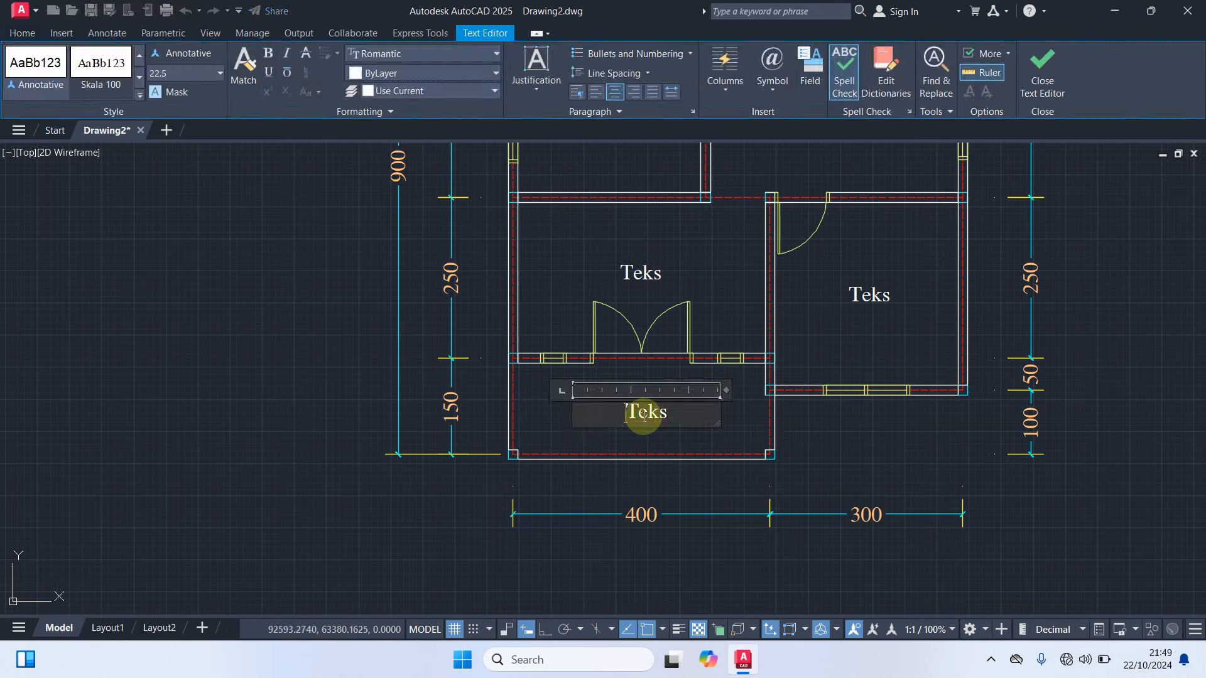
{"action": "left_click_drag", "start_coordinate": [731, 413], "coordinate": [475, 411]}
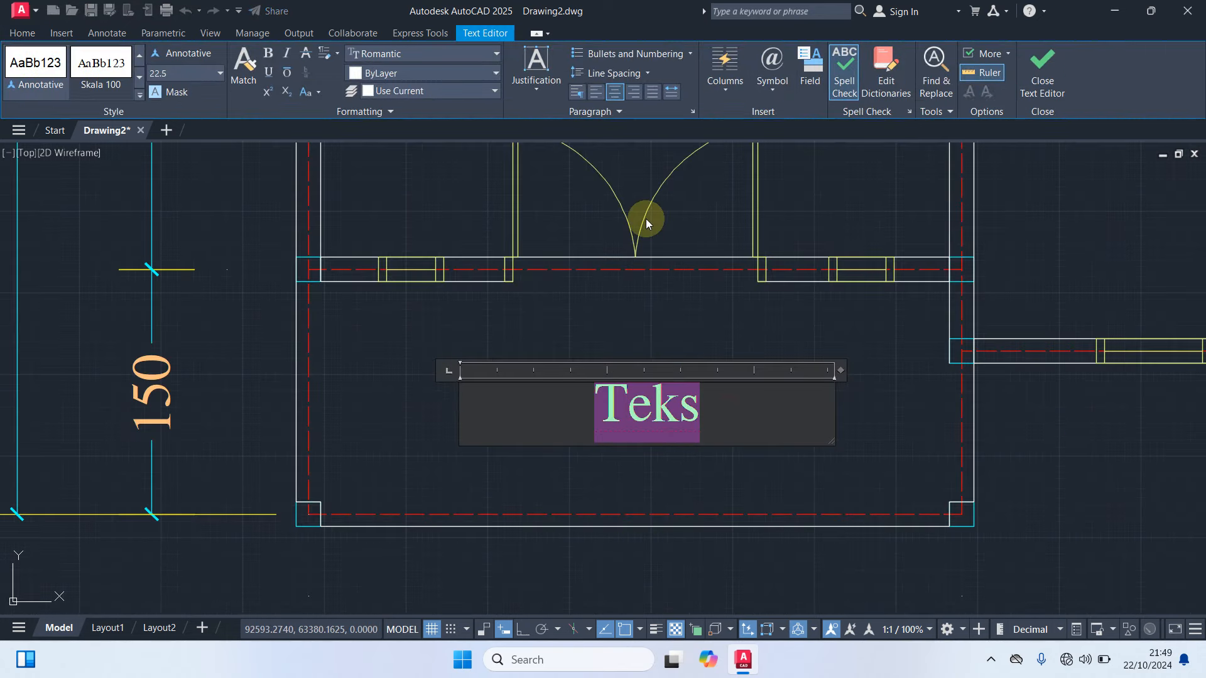
{"action": "type", "text": "Tertas"}
{"action": "key", "text": "BackSpace"}
{"action": "key", "text": "BackSpace"}
{"action": "key", "text": "BackSpace"}
{"action": "type", "text": "as"}
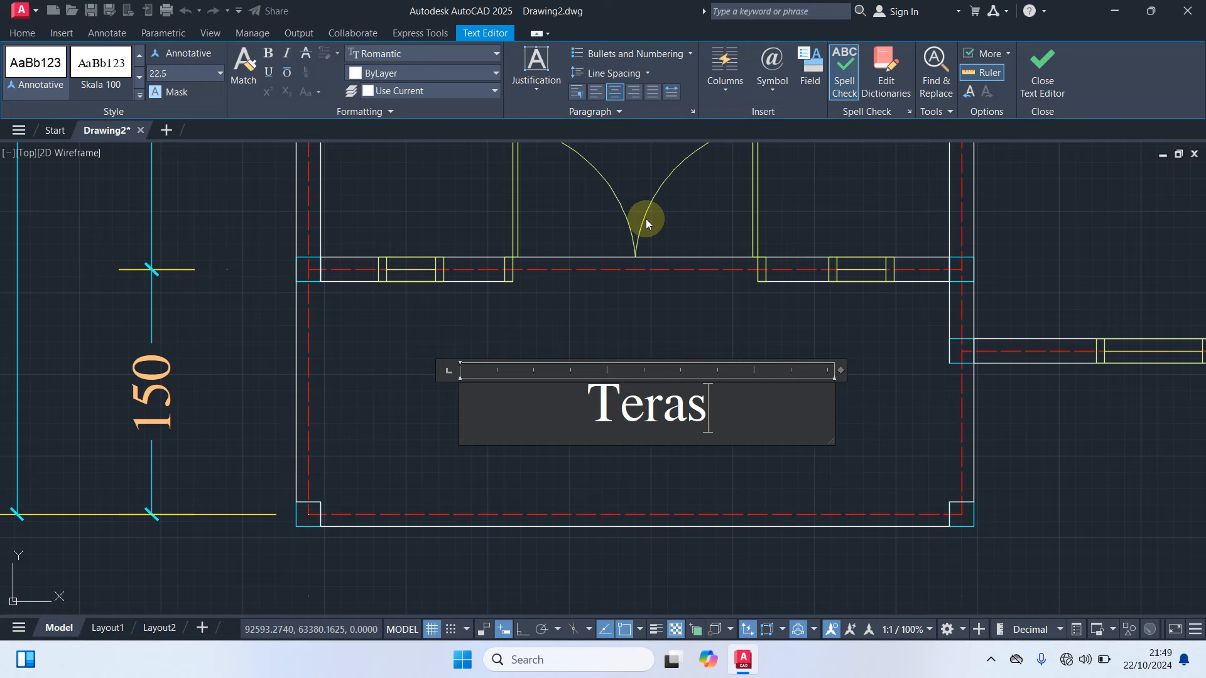
{"action": "left_click", "coordinate": [781, 503]}
Replace the "Teks" label in the bottom-right room with "Kamar 1"
{"action": "middle_click_drag", "start_coordinate": [791, 462], "coordinate": [644, 499]}
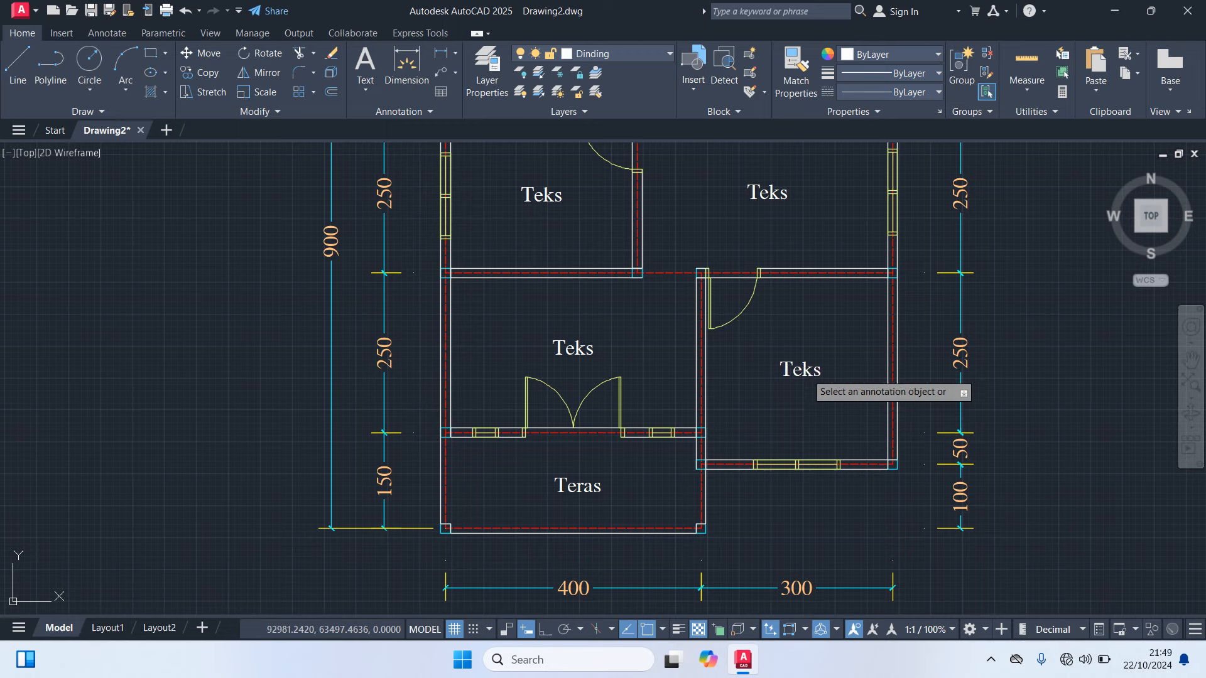
{"action": "left_click", "coordinate": [804, 369]}
{"action": "key", "text": "ctrl+a"}
{"action": "type", "text": "Kamar 1"}
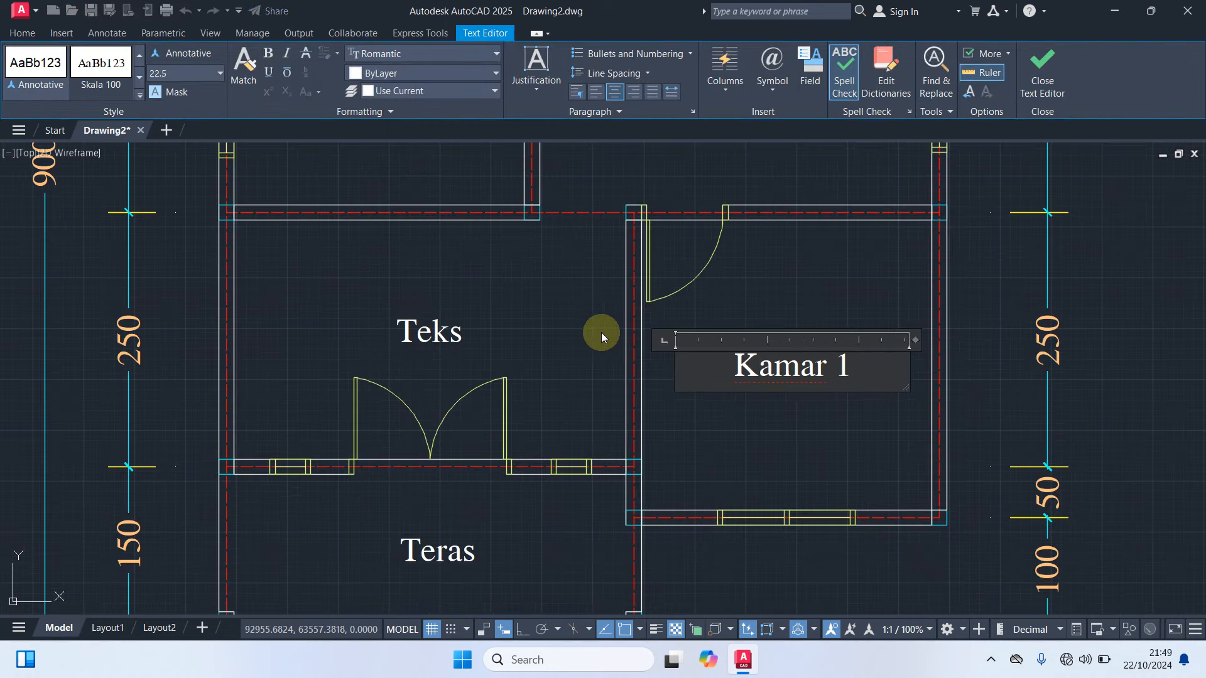
{"action": "left_click", "coordinate": [420, 317]}
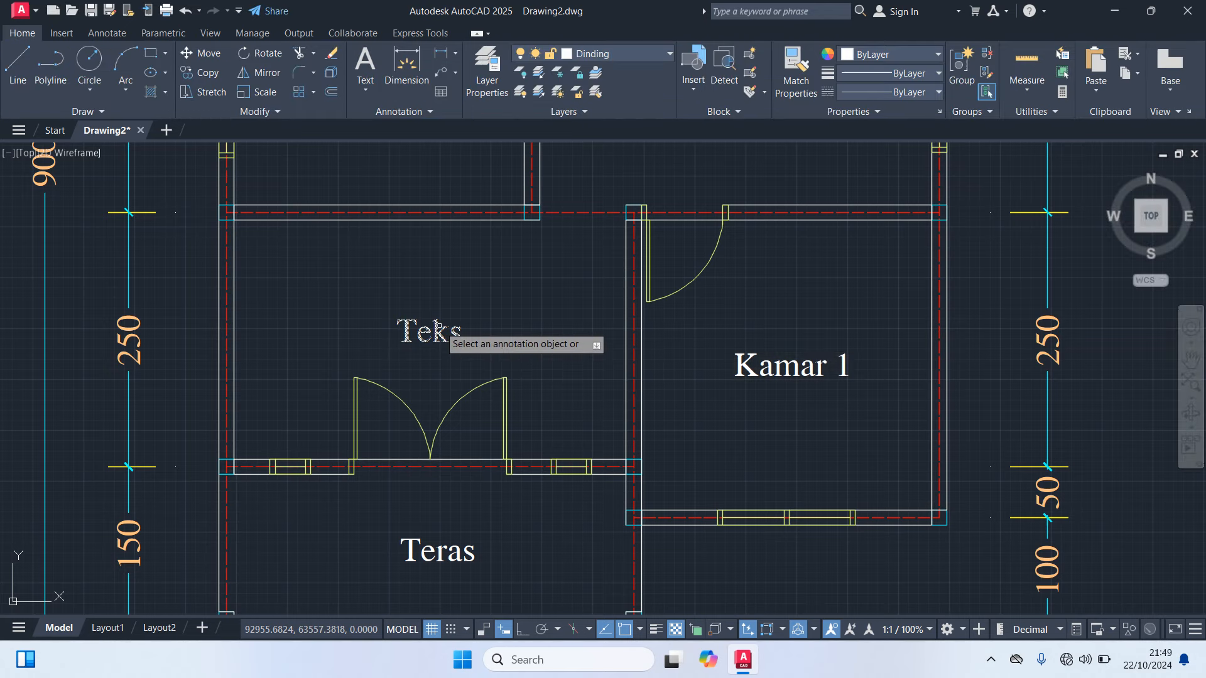
Replace the "Teks" label in the room behind the double entrance door with "Ruang Tamu"
{"action": "left_click", "coordinate": [439, 331]}
{"action": "left_click_drag", "start_coordinate": [477, 327], "coordinate": [228, 296]}
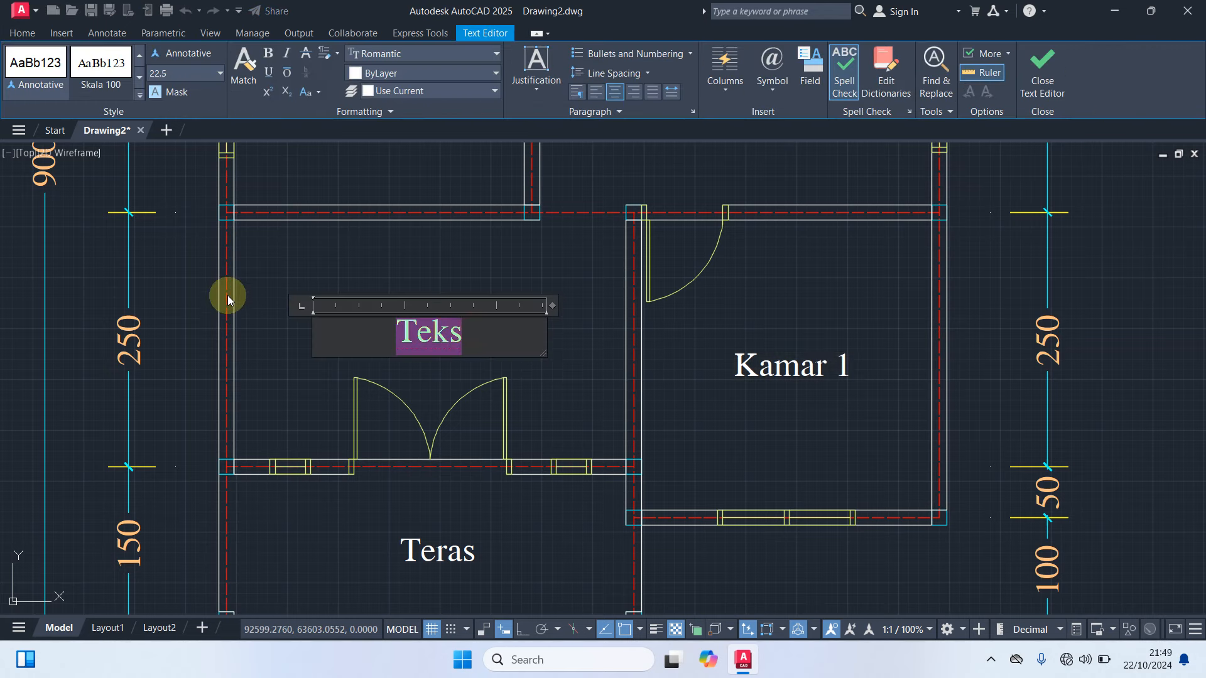
{"action": "type", "text": "Ruang Tamu"}
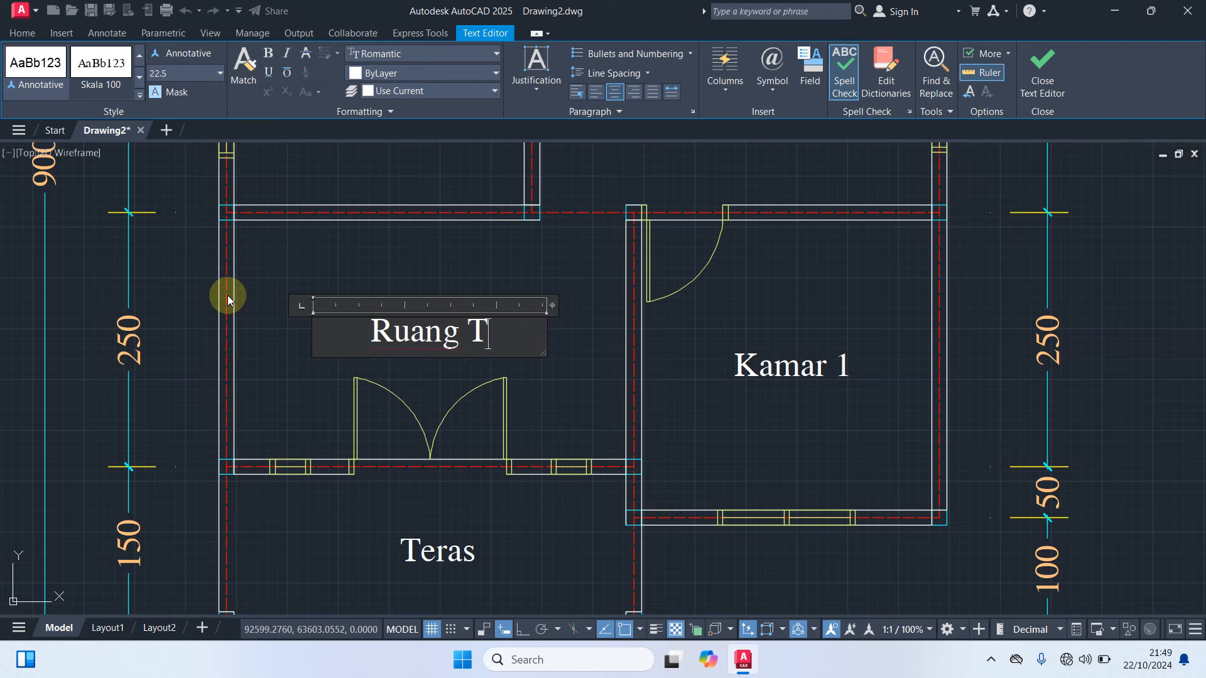
{"action": "left_click", "coordinate": [583, 248]}
Replace the "Teks" label in the large room below the partition wall with "Ruang Keluarga"
{"action": "scroll", "coordinate": [574, 277], "scroll_direction": "down", "scroll_amount": 2}
{"action": "middle_click_drag", "start_coordinate": [574, 276], "coordinate": [553, 431]}
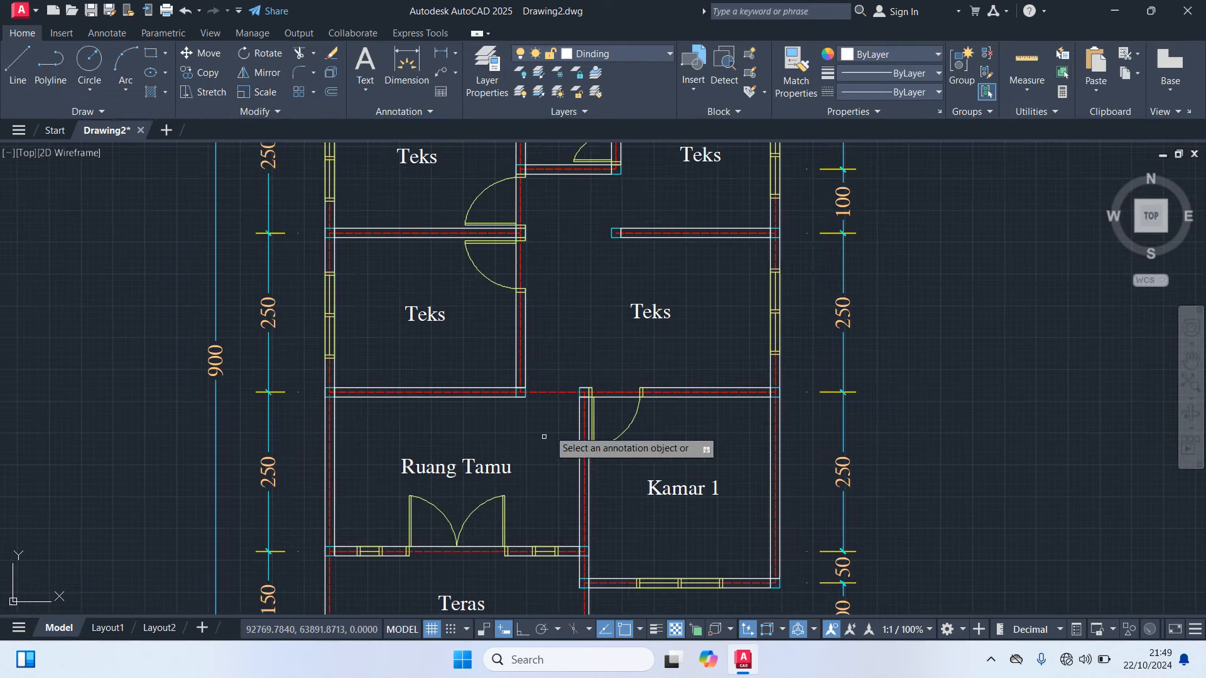
{"action": "left_click", "coordinate": [654, 311]}
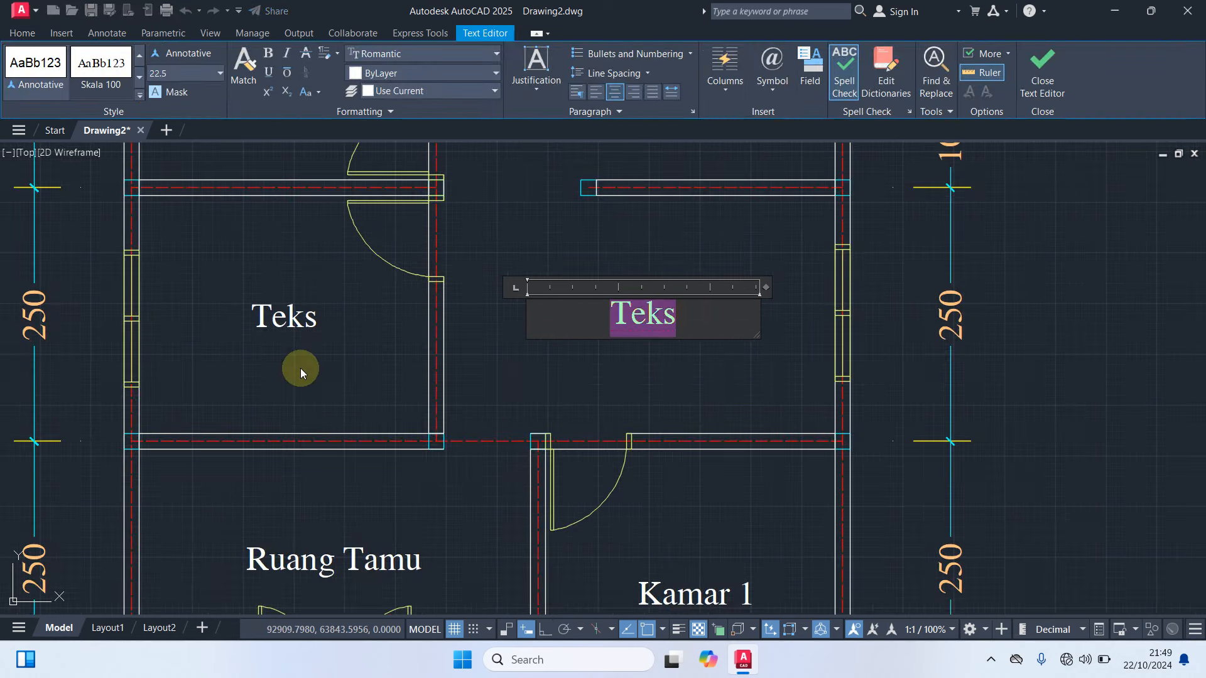
{"action": "type", "text": "Ruang Keluarga"}
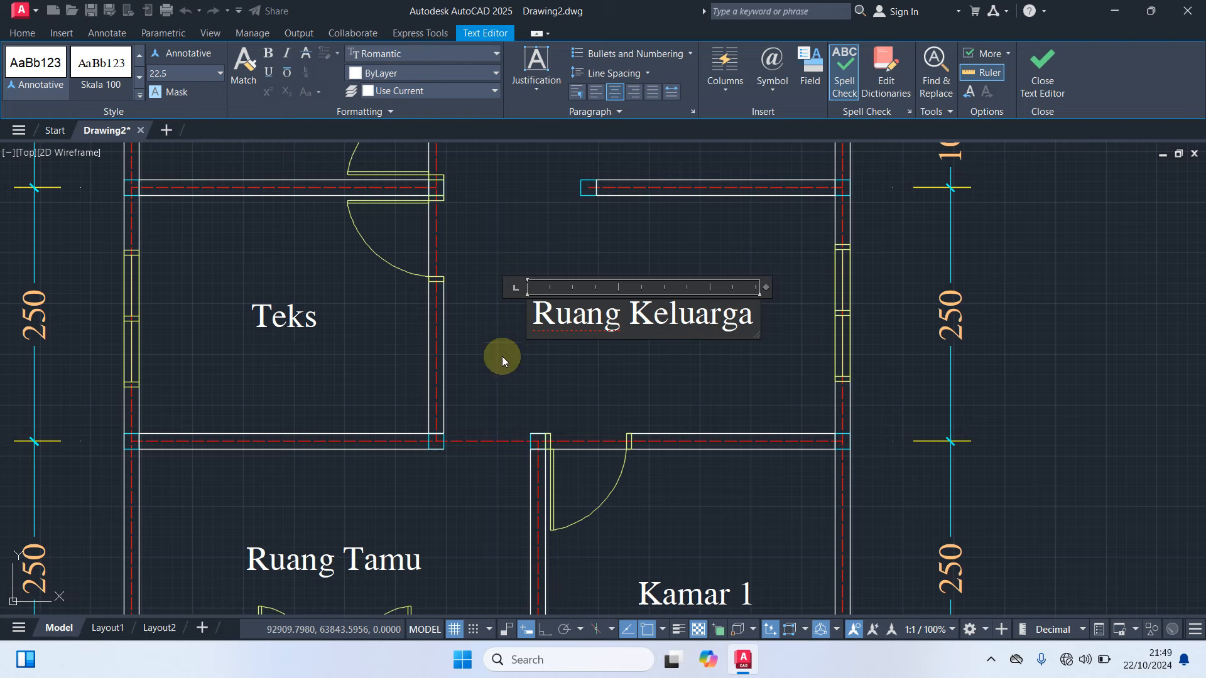
{"action": "left_click", "coordinate": [491, 357]}
Replace the "Teks" label in the middle-left room with "Kamar 2"
{"action": "left_click", "coordinate": [293, 314]}
{"action": "scroll", "coordinate": [320, 366], "scroll_direction": "down", "scroll_amount": 1}
{"action": "middle_click_drag", "start_coordinate": [324, 369], "coordinate": [520, 396]}
{"action": "left_click_drag", "start_coordinate": [534, 366], "coordinate": [245, 326]}
{"action": "type", "text": "Kamar 2"}
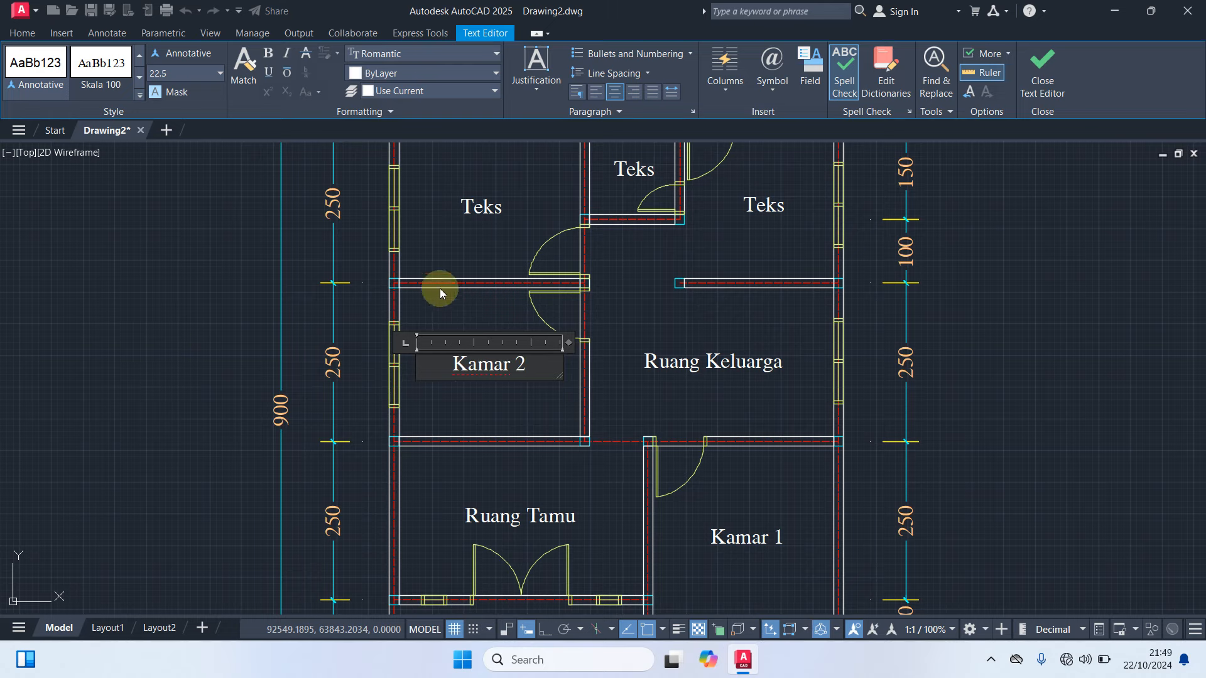
{"action": "left_click", "coordinate": [477, 318]}
Replace the "Teks" label in the top-left room with "Kamar 3"
{"action": "left_click", "coordinate": [490, 199]}
{"action": "scroll", "coordinate": [490, 199], "scroll_direction": "up", "scroll_amount": 1}
{"action": "left_click_drag", "start_coordinate": [491, 199], "coordinate": [182, 217]}
{"action": "type", "text": "Kamar 3"}
{"action": "left_click", "coordinate": [547, 317]}
Replace the "Teks" label in the top-right room above the partition wall with "Dapur"
{"action": "scroll", "coordinate": [547, 318], "scroll_direction": "down", "scroll_amount": 1}
{"action": "middle_click_drag", "start_coordinate": [710, 304], "coordinate": [635, 375]}
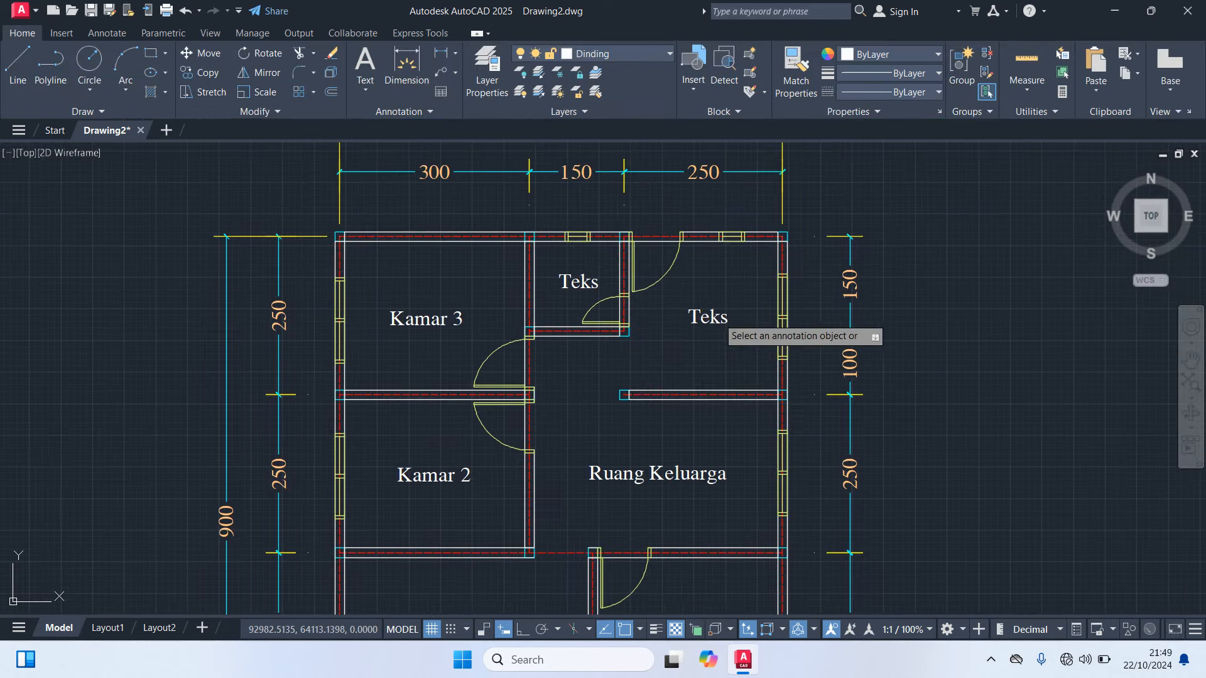
{"action": "left_click", "coordinate": [722, 319]}
{"action": "left_click_drag", "start_coordinate": [727, 318], "coordinate": [399, 277]}
{"action": "type", "text": "Dapur"}
{"action": "left_click", "coordinate": [690, 400]}
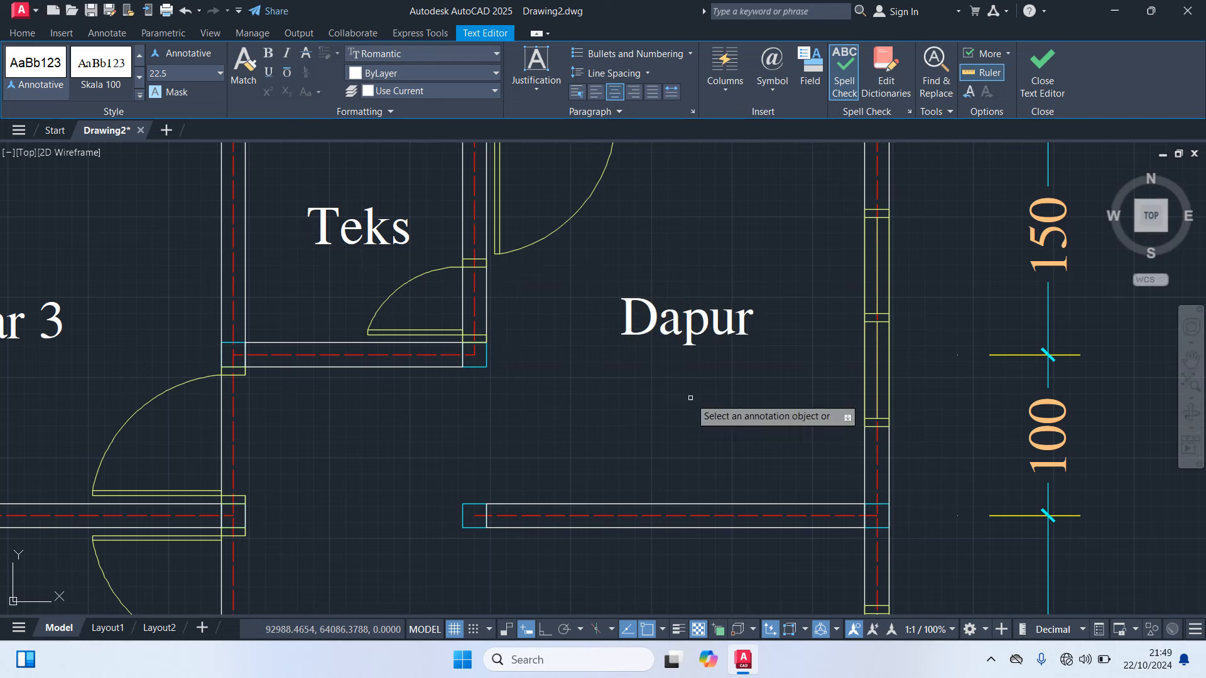
Replace the "Teks" label in the small top room with "Km/Wc"
{"action": "scroll", "coordinate": [289, 257], "scroll_direction": "down", "scroll_amount": 2}
{"action": "mouse_move", "coordinate": [291, 257]}
{"action": "middle_mouse_down"}
{"action": "mouse_move", "coordinate": [418, 350]}
{"action": "mouse_move", "coordinate": [442, 334]}
{"action": "middle_mouse_up"}
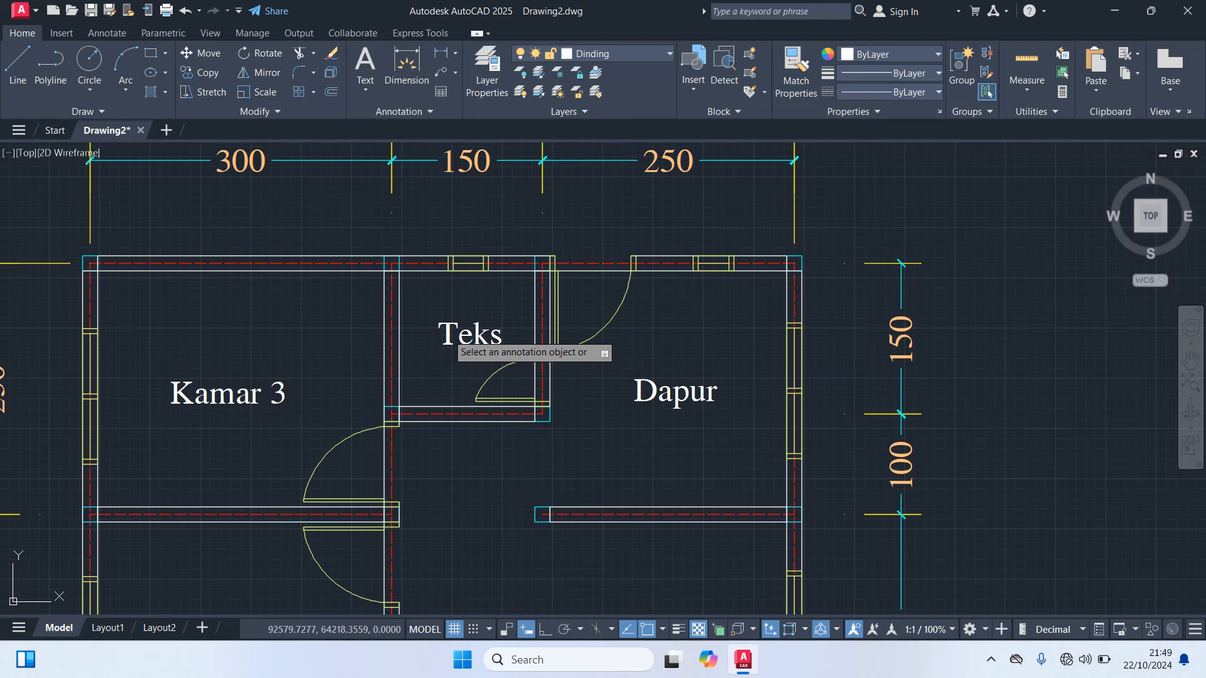
{"action": "left_click", "coordinate": [468, 336]}
{"action": "left_click_drag", "start_coordinate": [556, 341], "coordinate": [171, 289]}
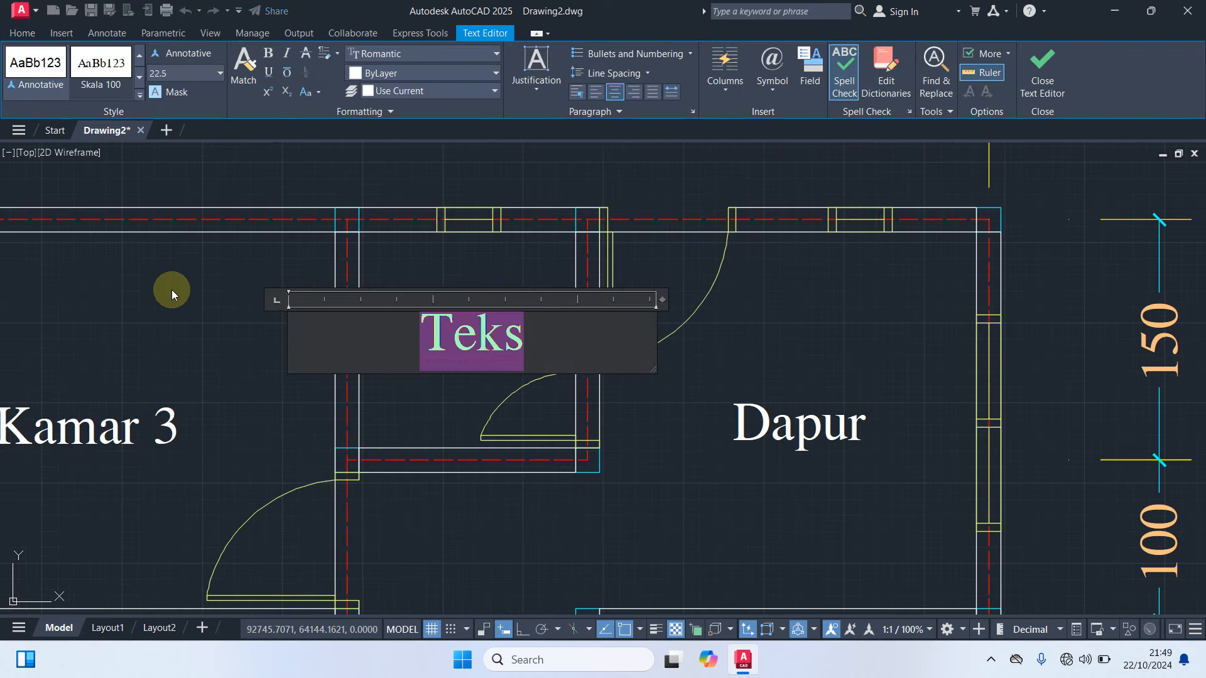
{"action": "type", "text": "Km"}
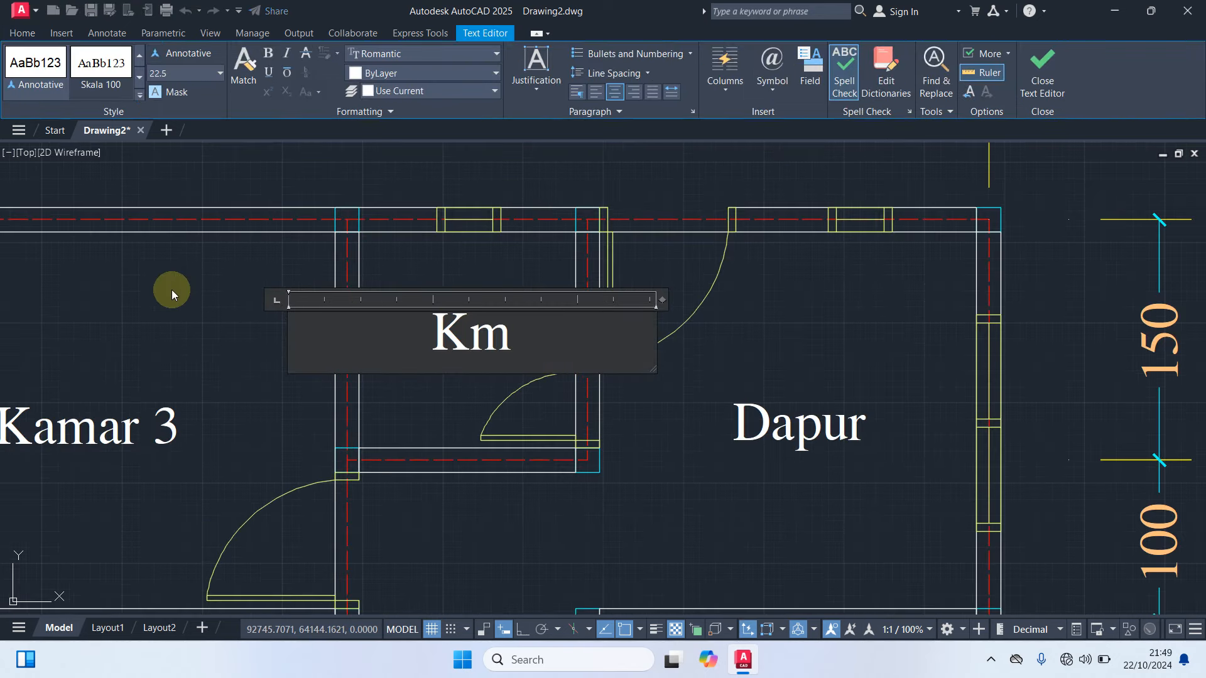
{"action": "type", "text": "/Wc"}
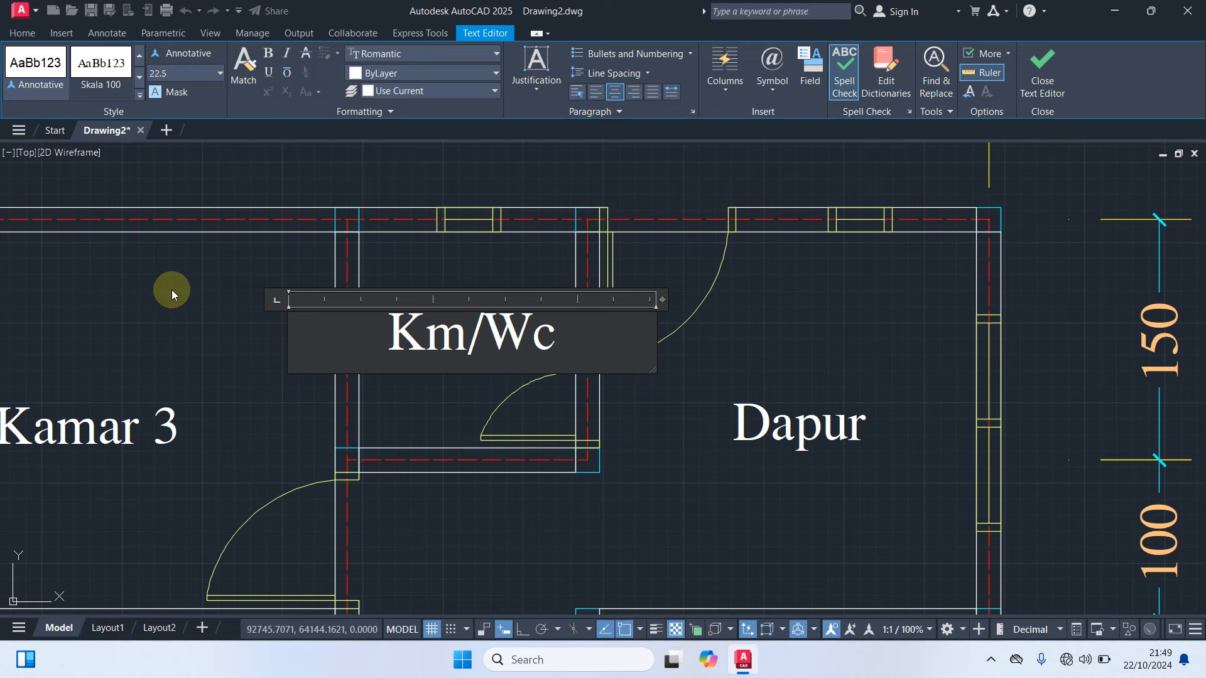
{"action": "left_click", "coordinate": [656, 389]}
Zoom to the drawing extents to view the whole labelled floor plan
{"action": "scroll", "coordinate": [655, 389], "scroll_direction": "down", "scroll_amount": 3}
{"action": "middle_click_drag", "start_coordinate": [673, 442], "coordinate": [666, 268]}
{"action": "middle_click_drag", "start_coordinate": [851, 290], "coordinate": [867, 342]}
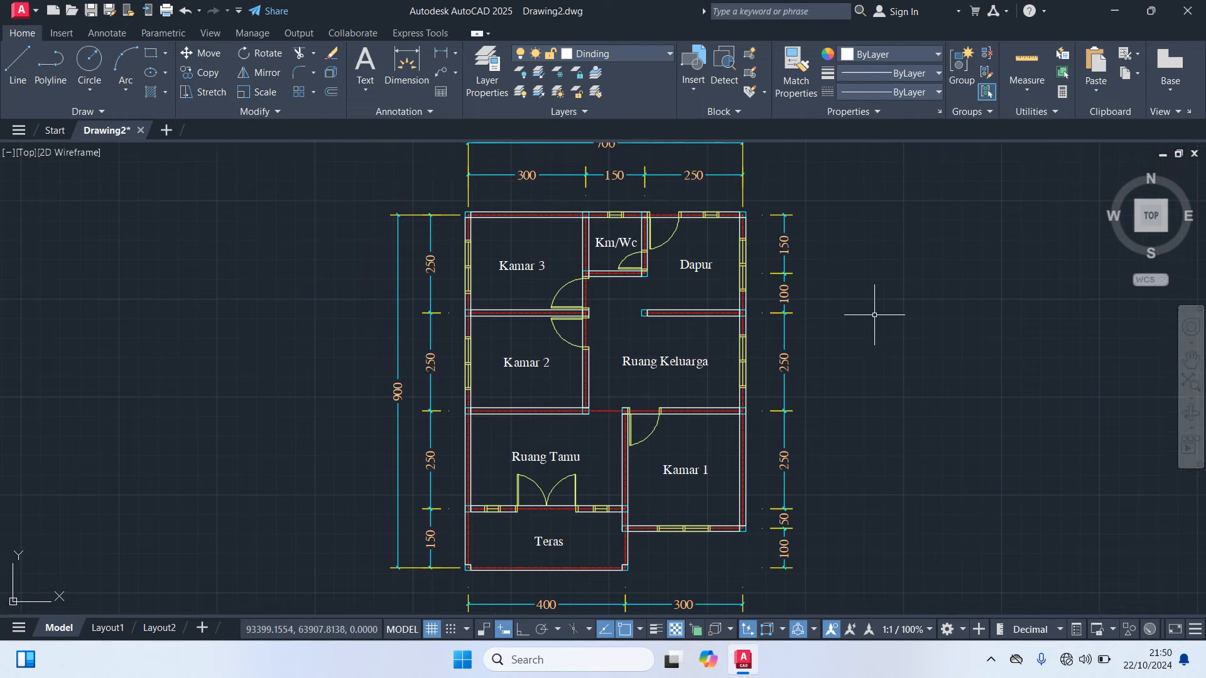
{"action": "type", "text": "z"}
{"action": "key", "text": "Return"}
{"action": "type", "text": "e"}
{"action": "key", "text": "Return"}
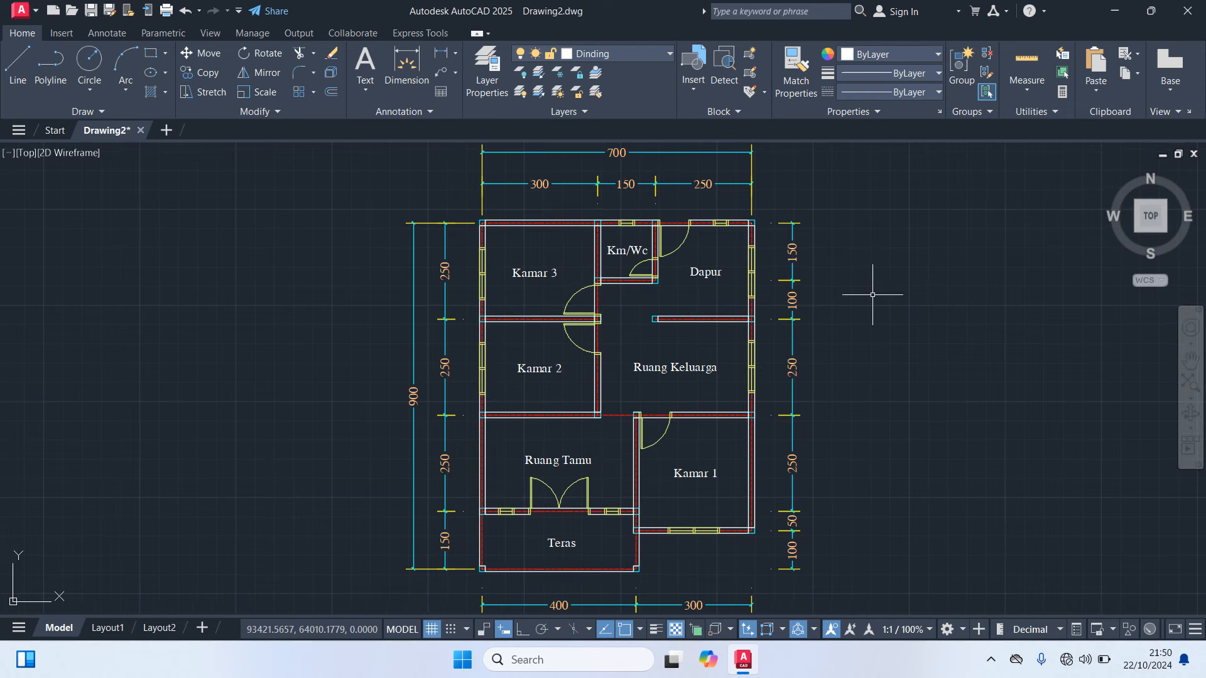